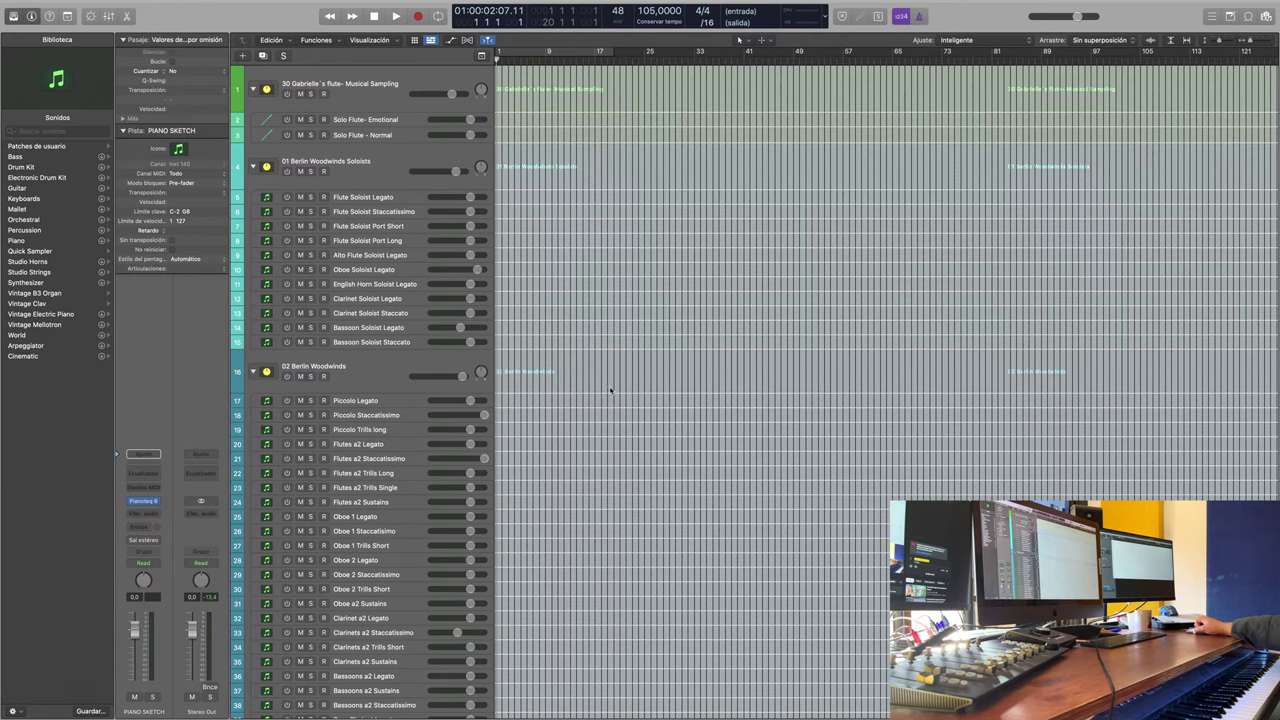
Step: Add a new instrument track below the last track, LORES, and open its Kontakt plug-in
scroll(657, 383, "down", 20)
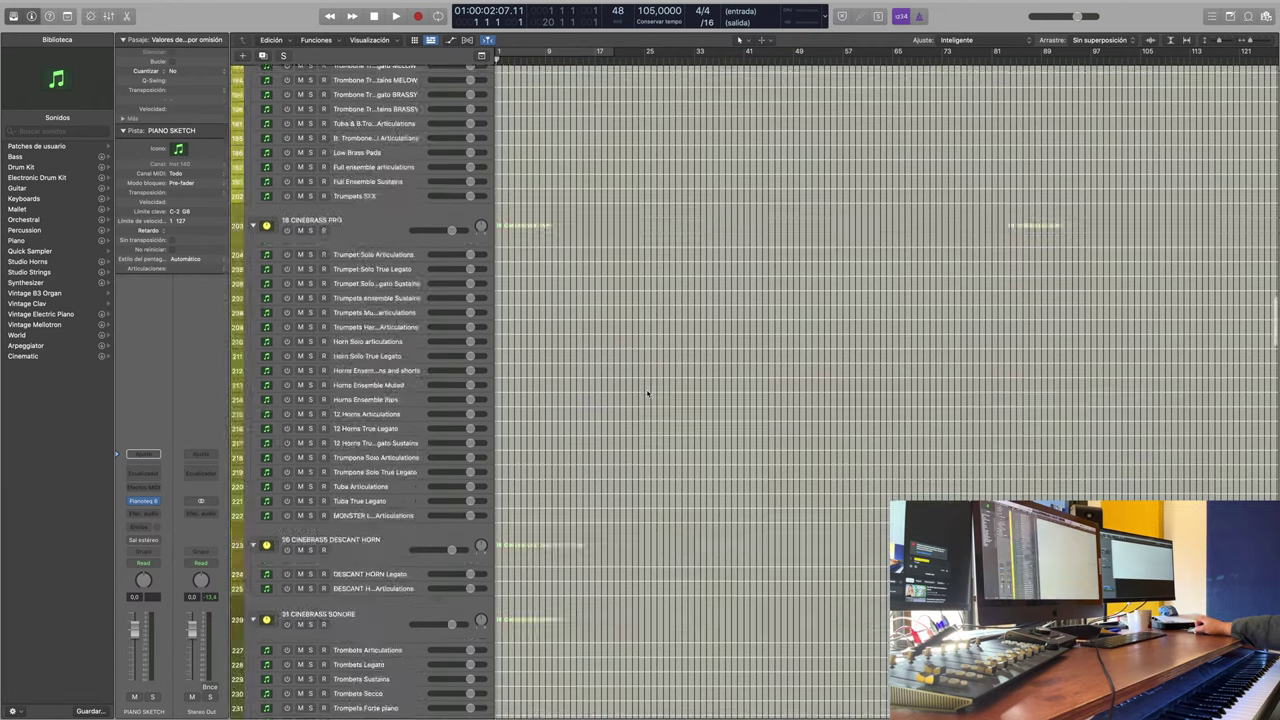
scroll(642, 395, "down", 10)
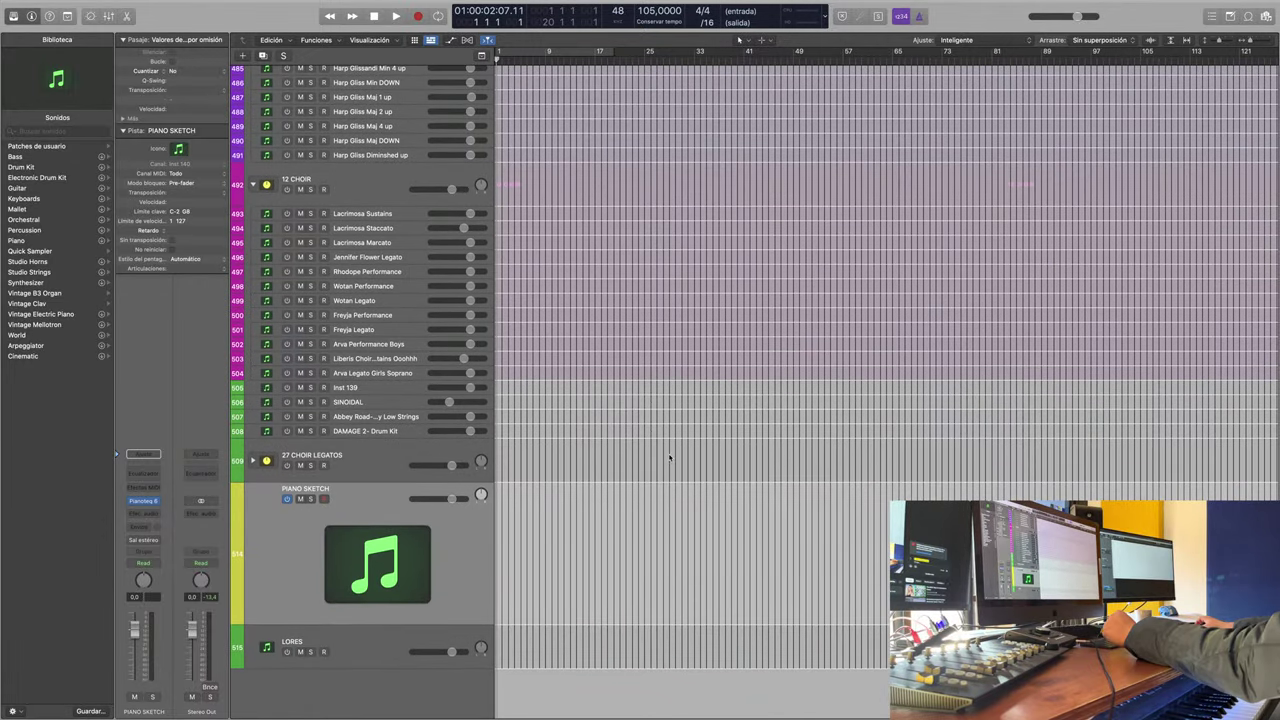
double_click(400, 681)
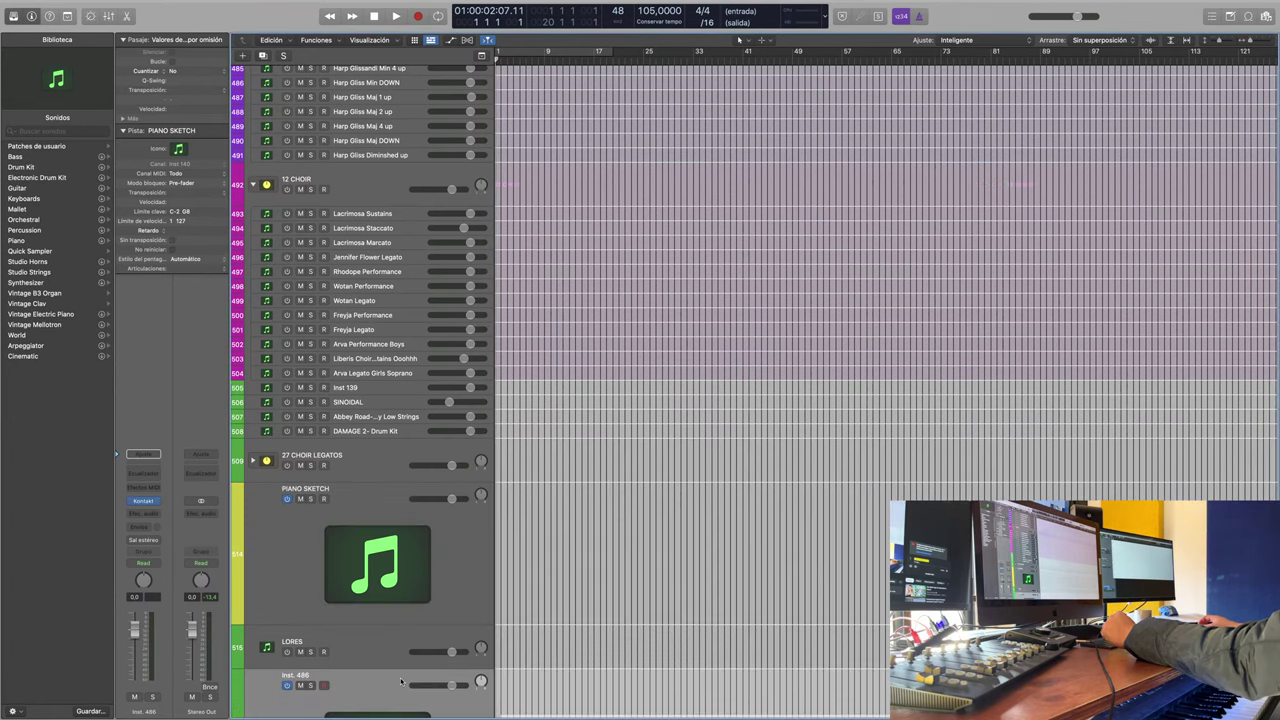
scroll(480, 665, "down", 5)
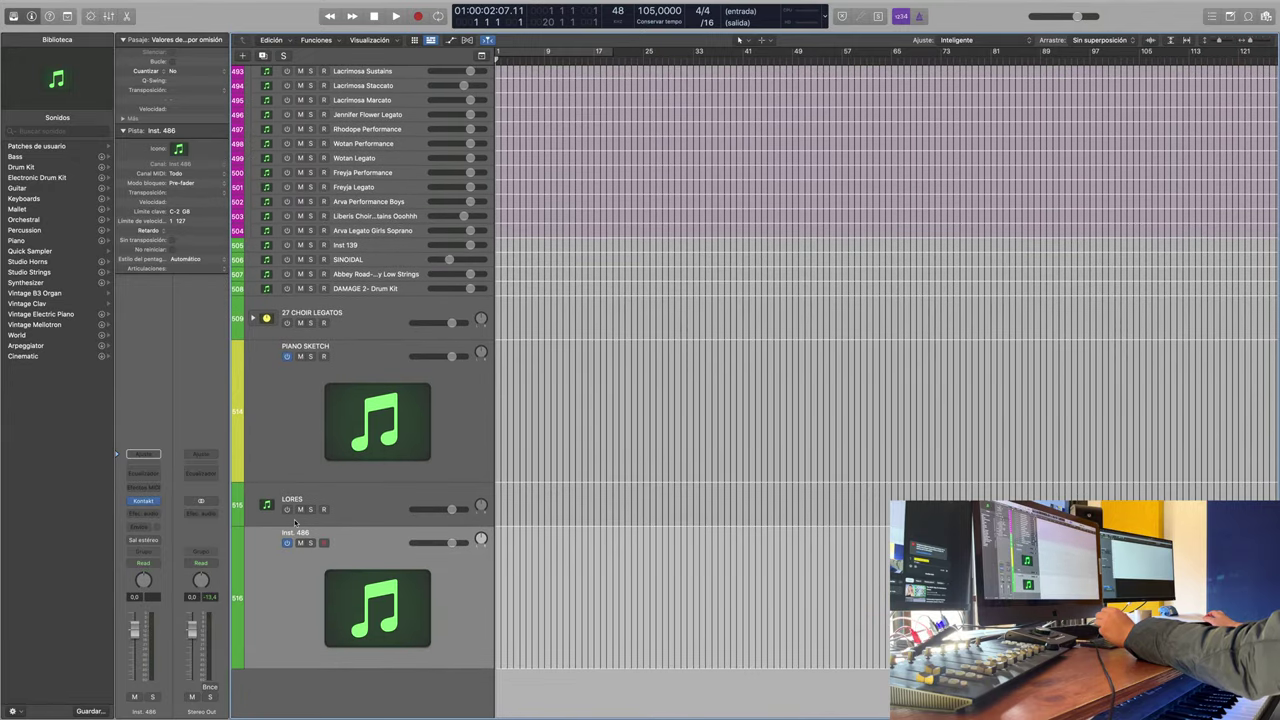
mouse_move(157, 502)
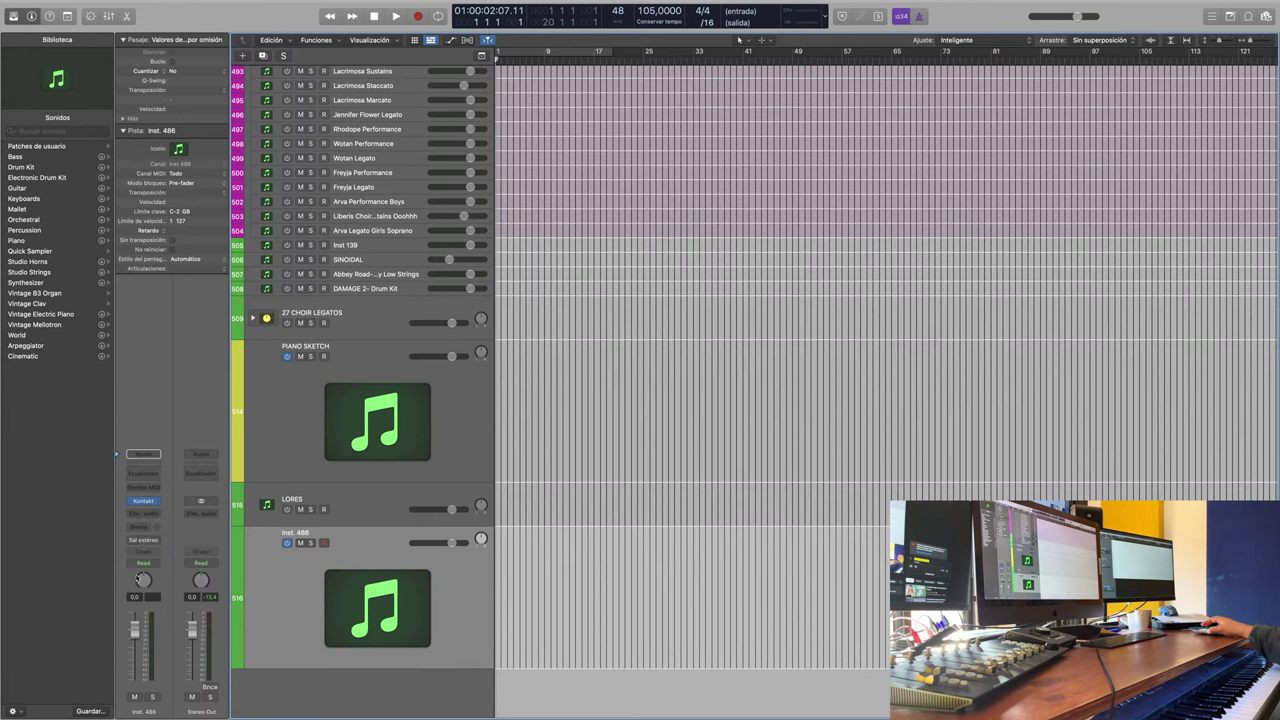
left_click(144, 504)
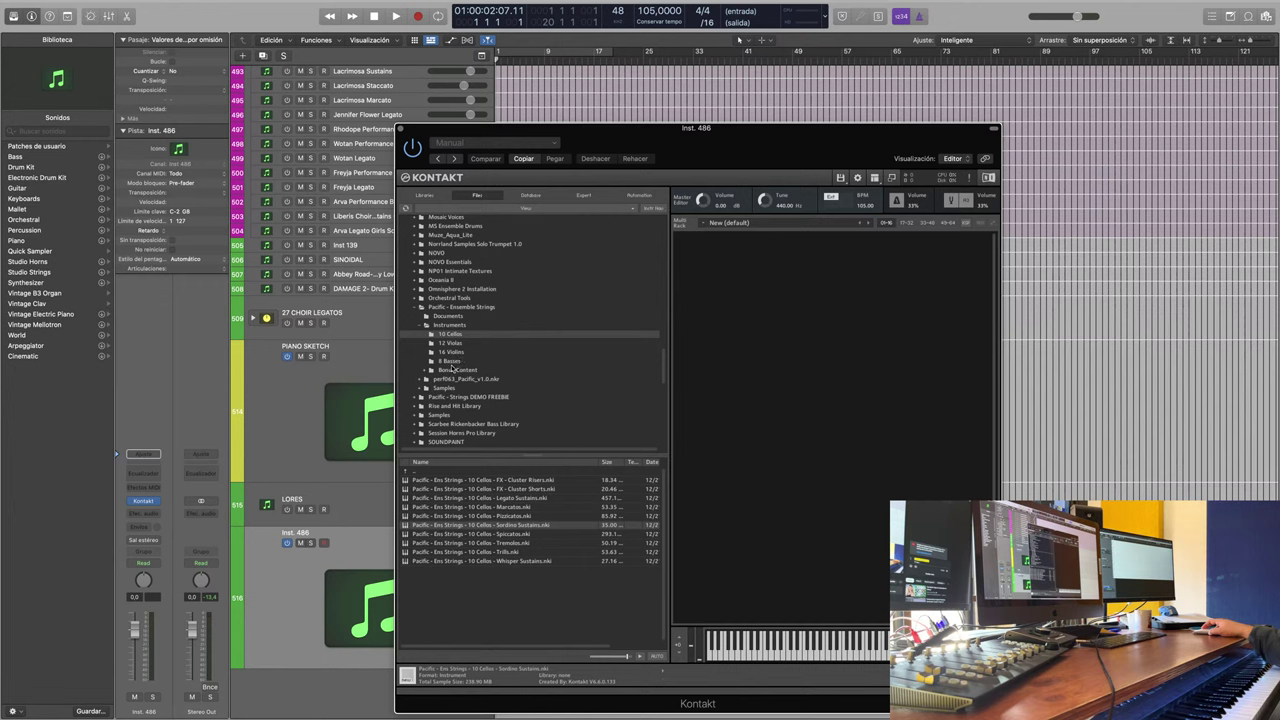
Step: Show the contents of the Vista library's Instruments folder in Kontakt's file browser
scroll(455, 355, "down", 10)
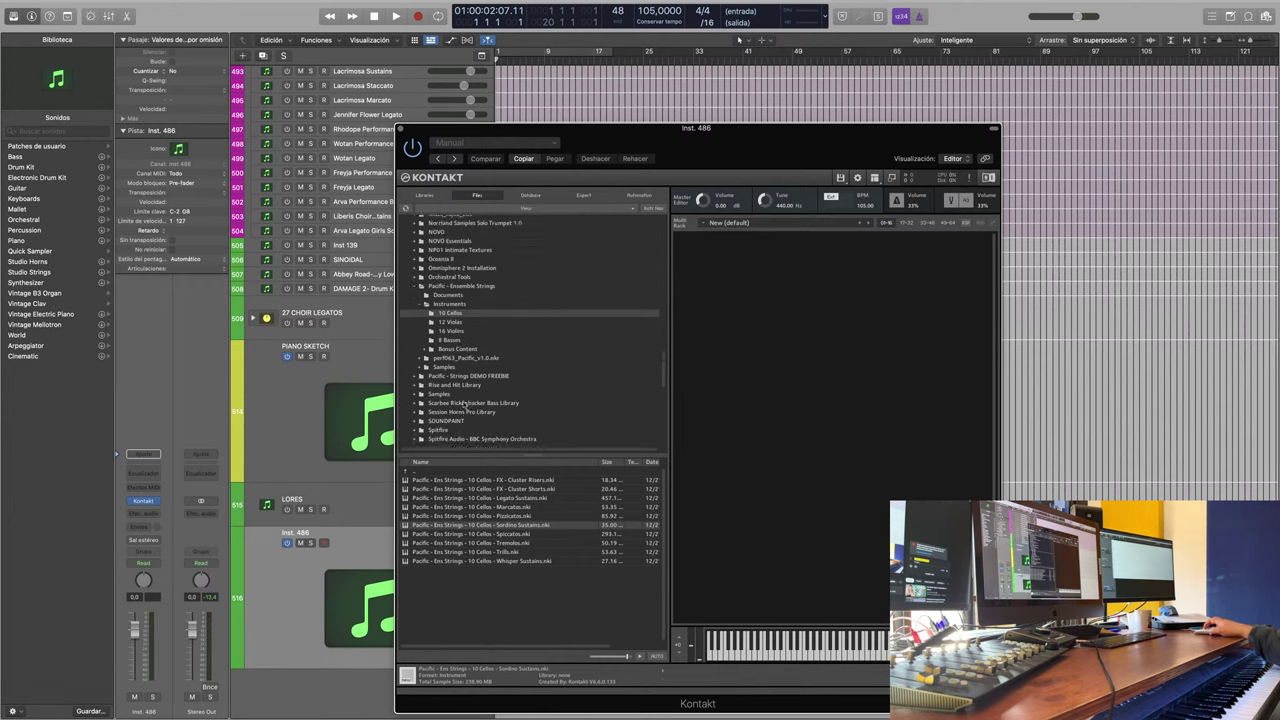
scroll(463, 421, "down", 5)
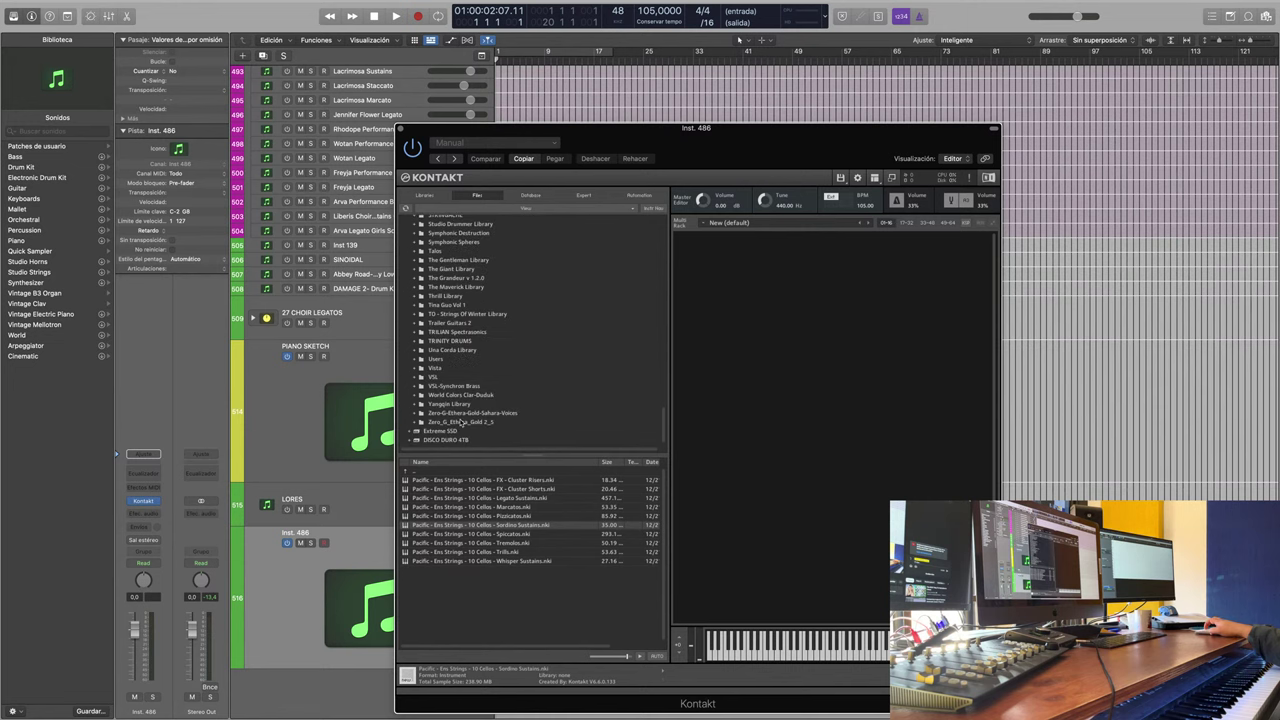
left_click(434, 368)
left_click(412, 370)
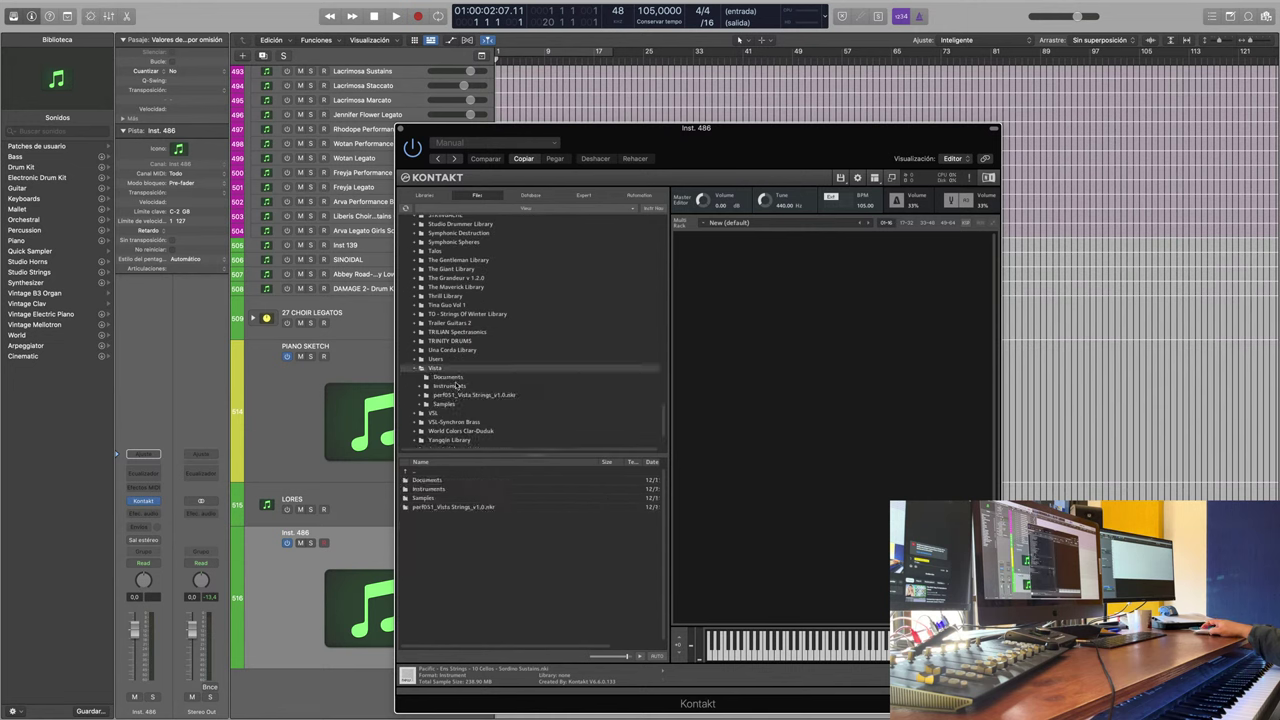
left_click(450, 386)
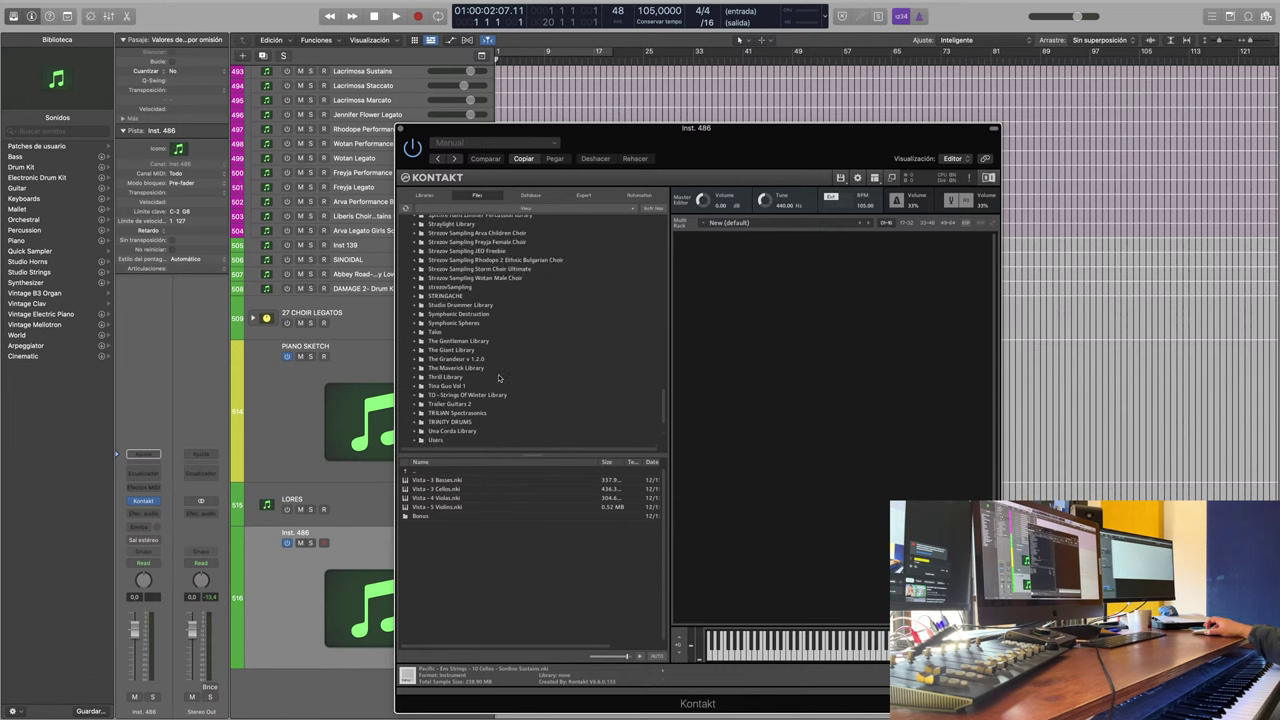
Step: Return to the Pacific - Ensemble Strings library and list the patches in its 10 Cellos folder
scroll(500, 372, "up", 10)
scroll(476, 370, "up", 1)
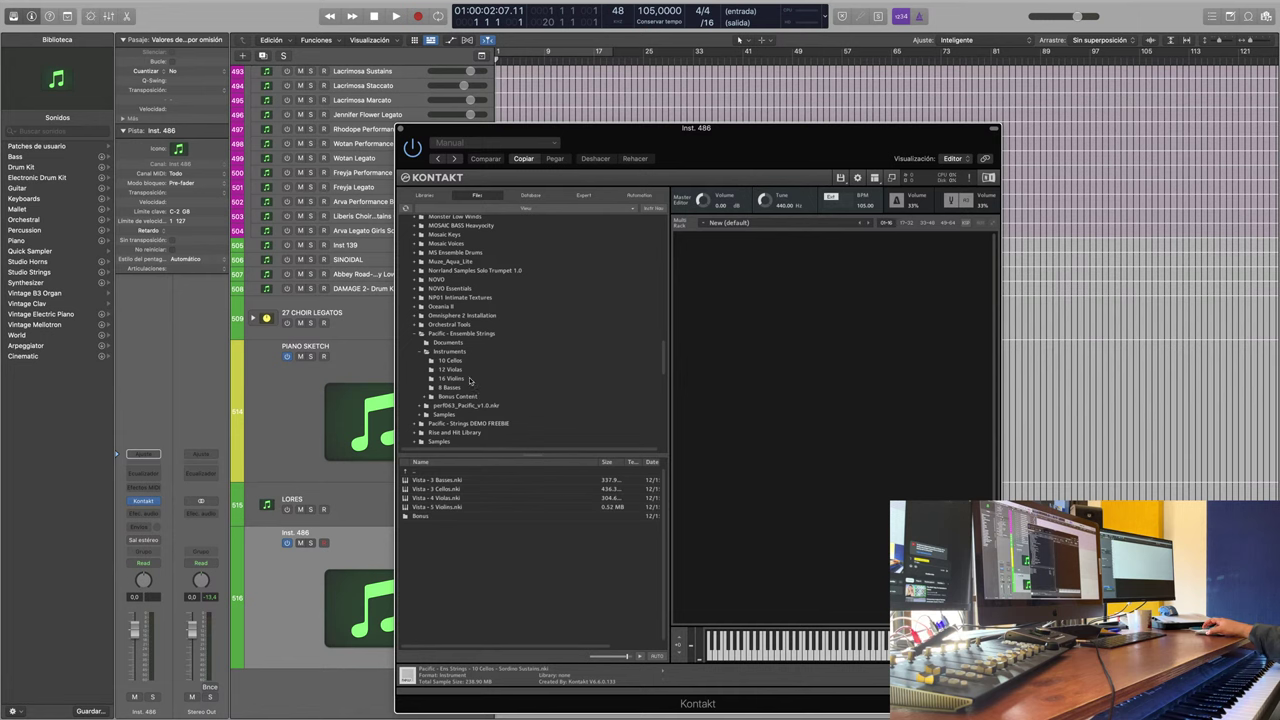
scroll(470, 390, "down", 10)
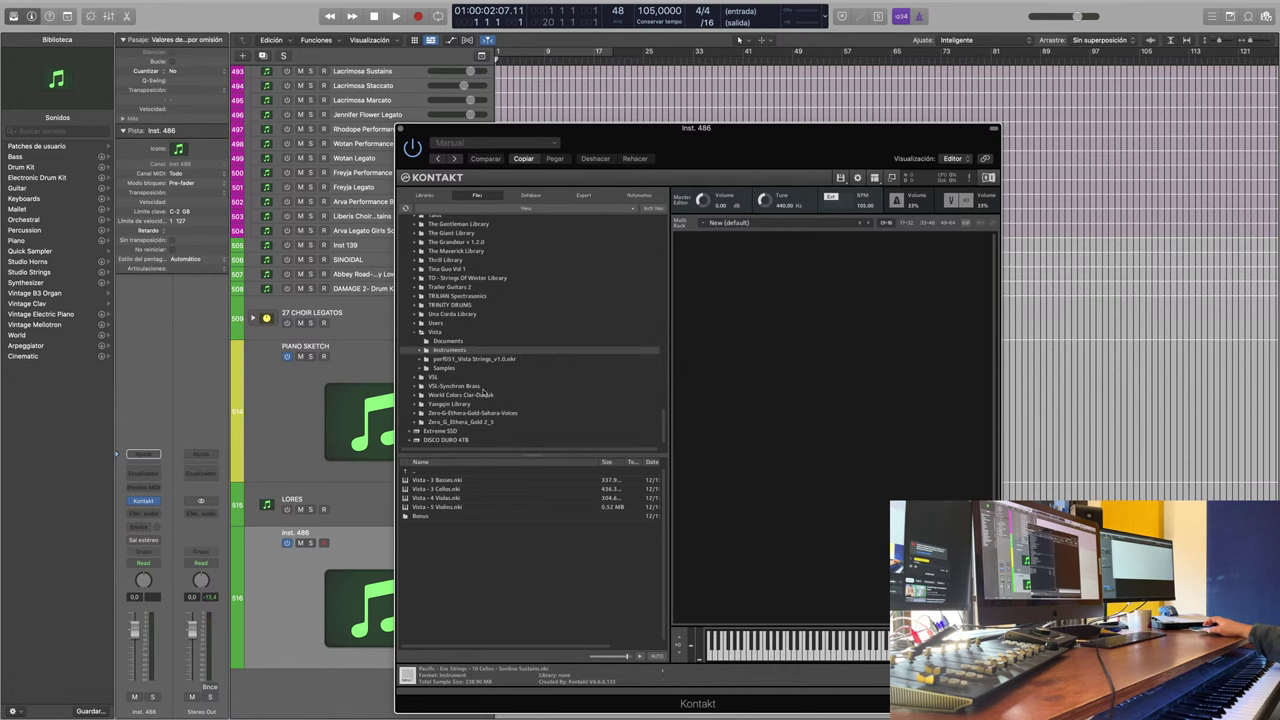
scroll(455, 332, "up", 10)
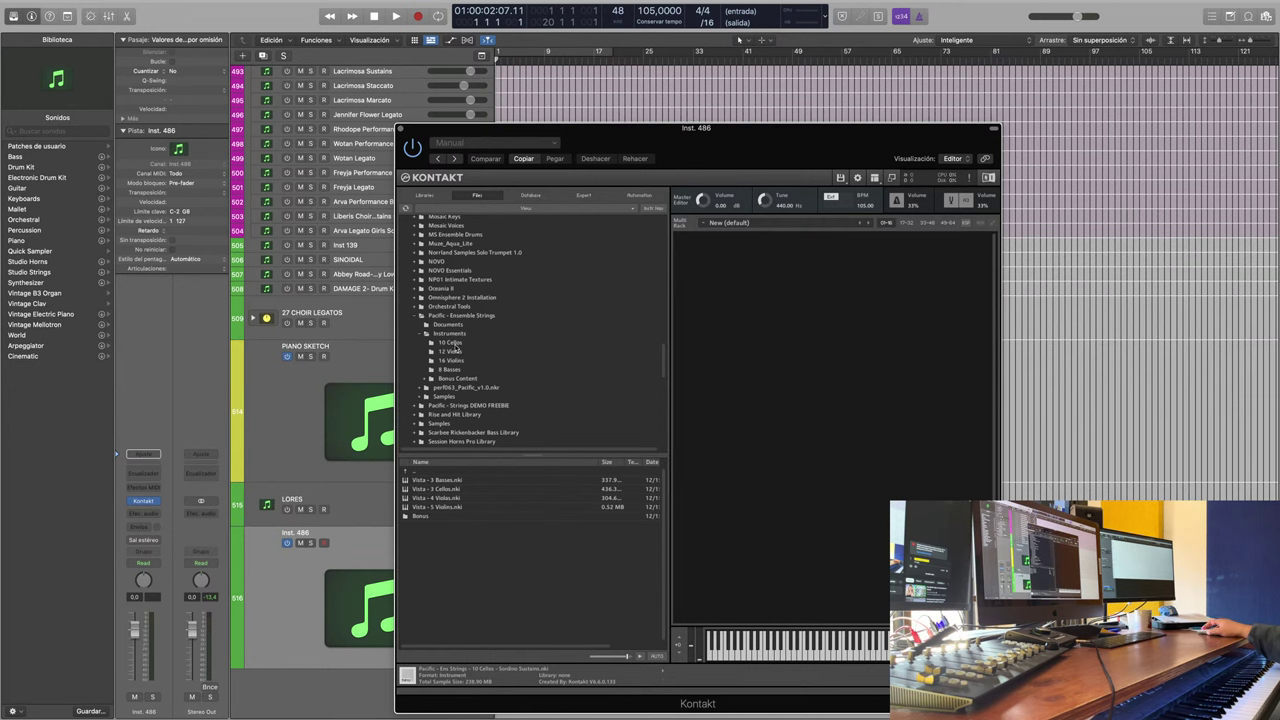
left_click(450, 343)
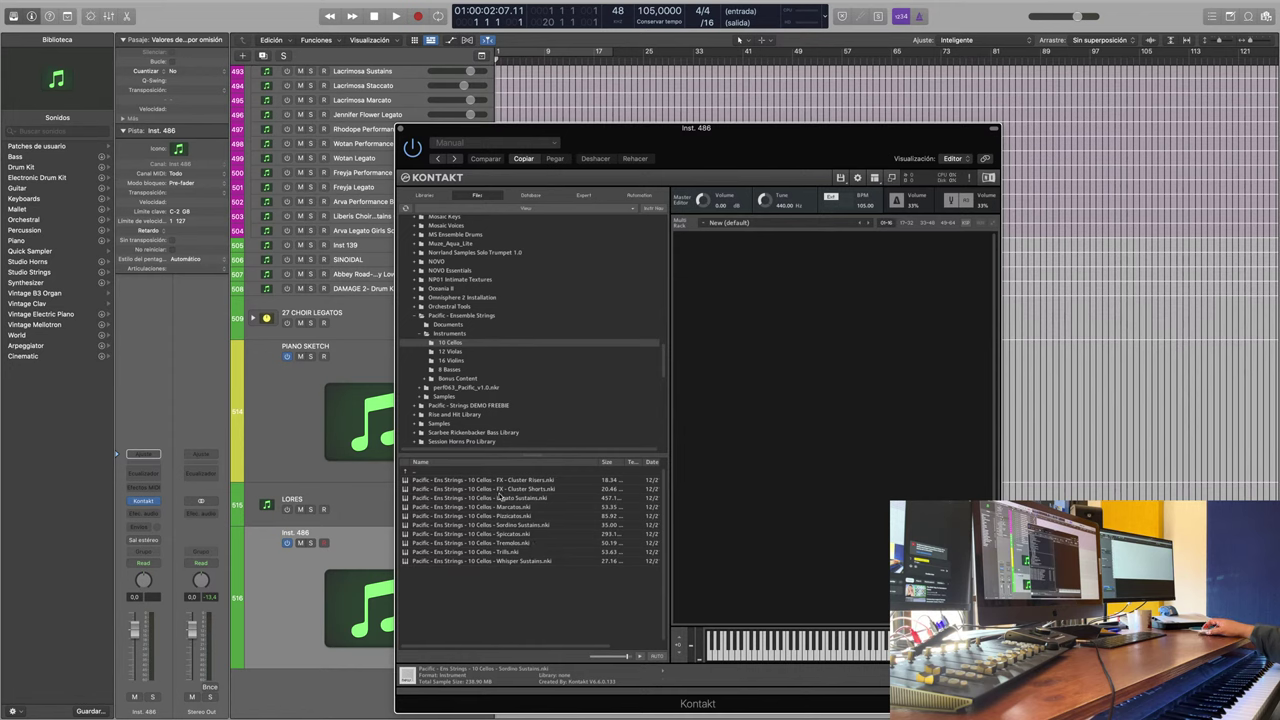
Step: Examine the Celli patch list of the Berlin Strings library for comparison
left_click(424, 195)
scroll(627, 473, "down", 5)
scroll(627, 473, "down", 10)
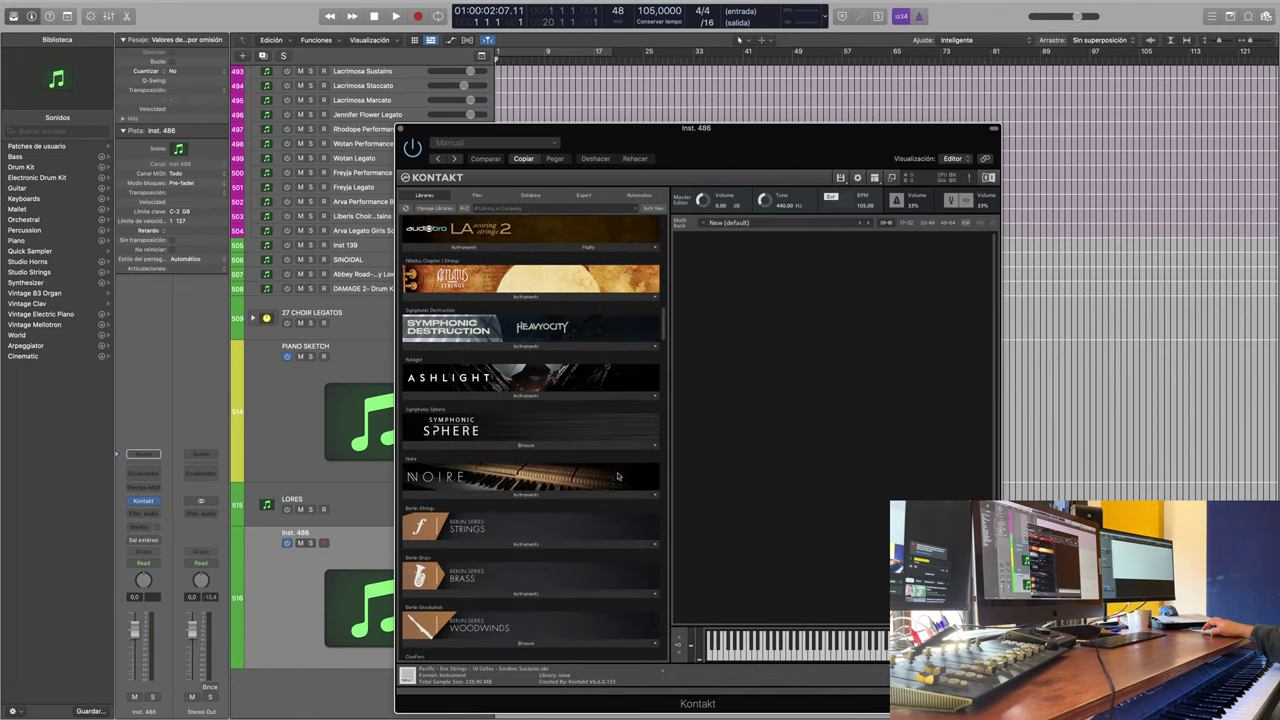
left_click(510, 553)
scroll(508, 549, "down", 1)
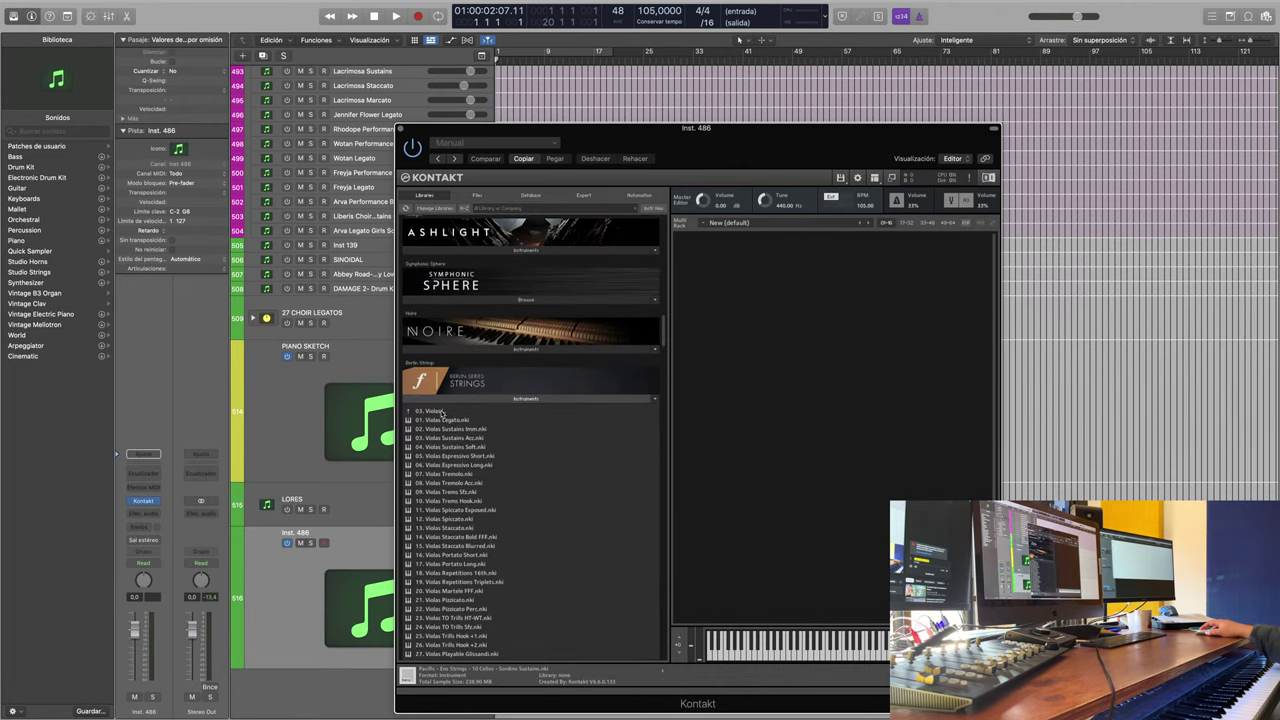
left_click(440, 411)
left_click(432, 456)
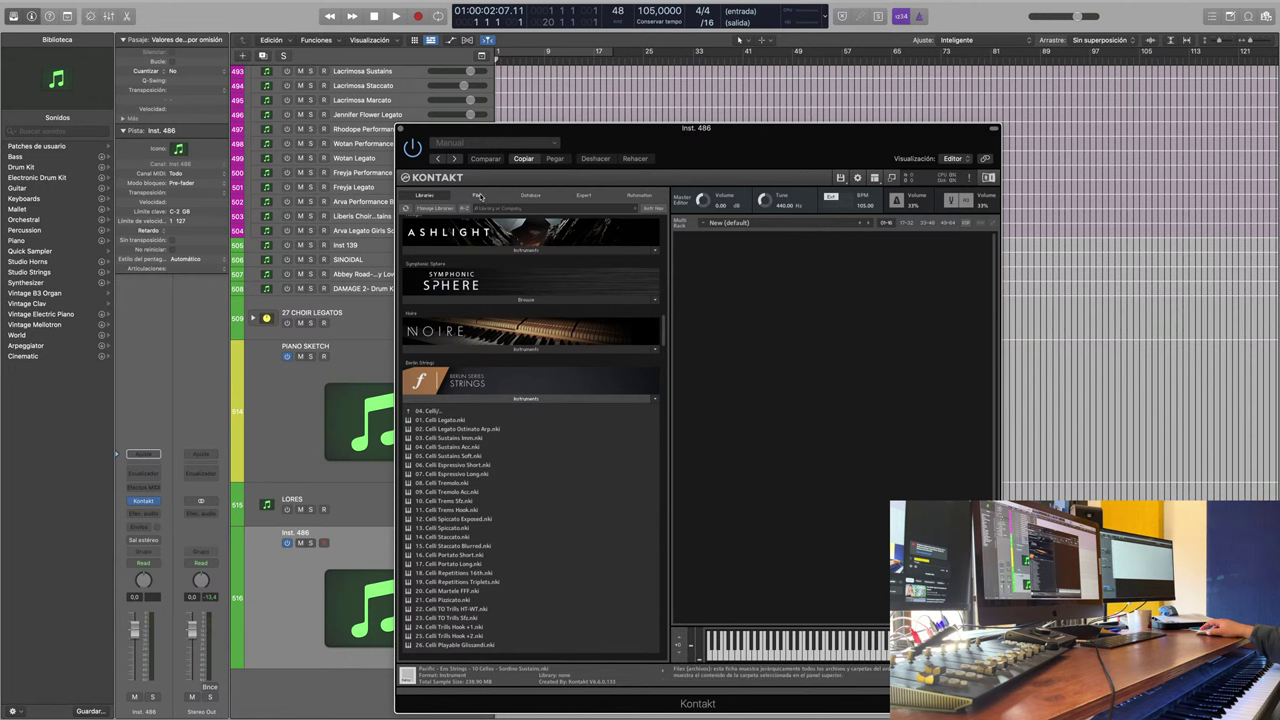
Step: Load the Pacific 10 Cellos Legato Sustains patch from the file browser into Kontakt
left_click(477, 195)
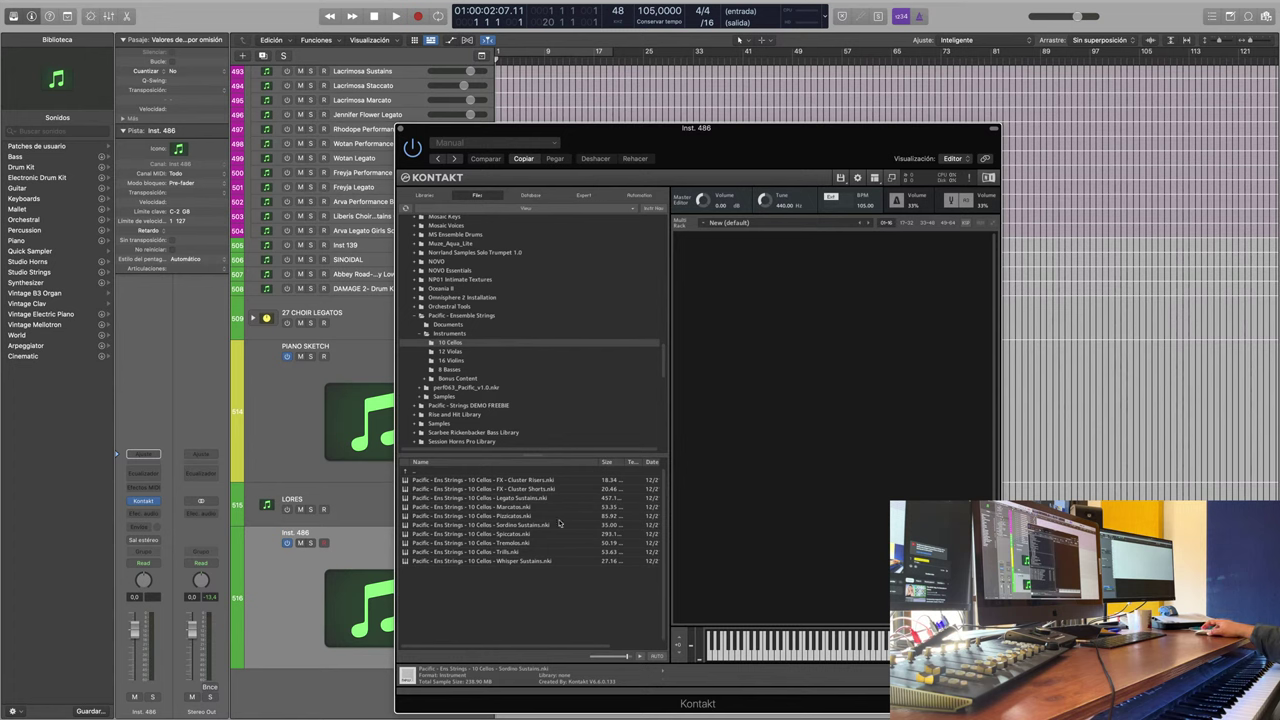
left_click(476, 497)
double_click(476, 497)
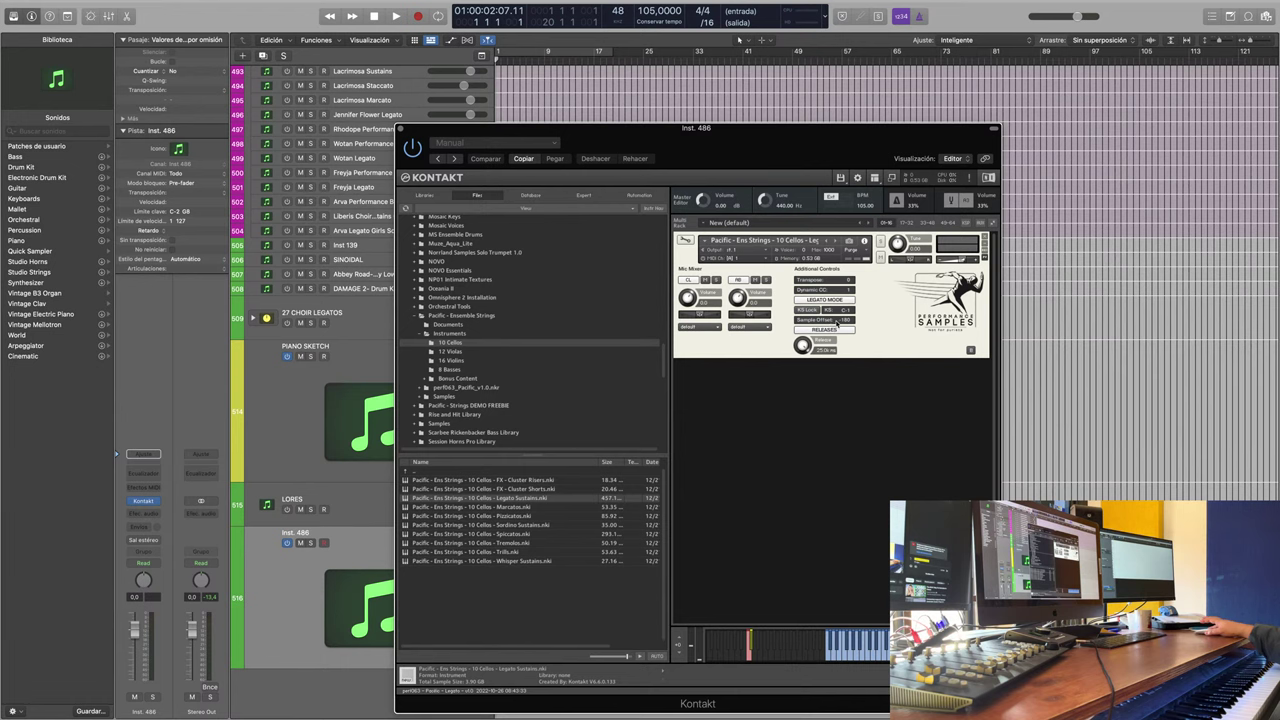
Step: Move the Kontakt window clear of the new track's header and switch the cello patch from legato to sustain mode
left_click_drag(750, 139, 910, 77)
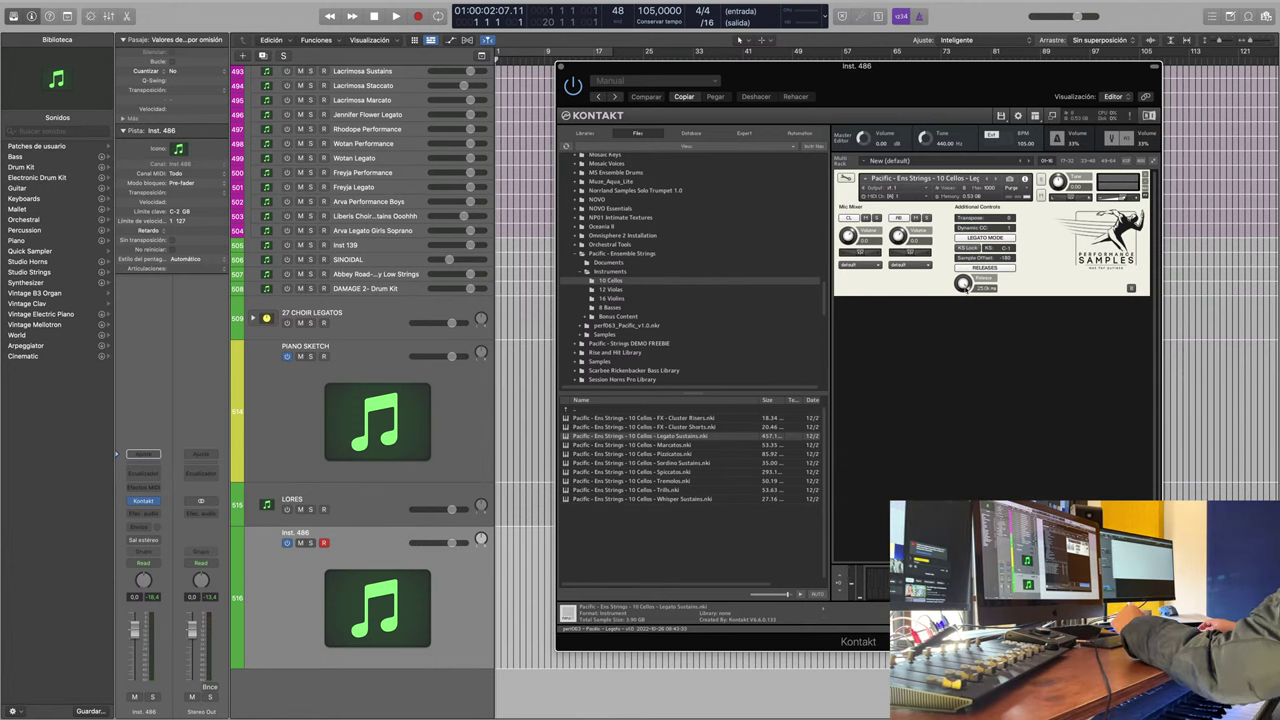
left_click_drag(986, 283, 973, 288)
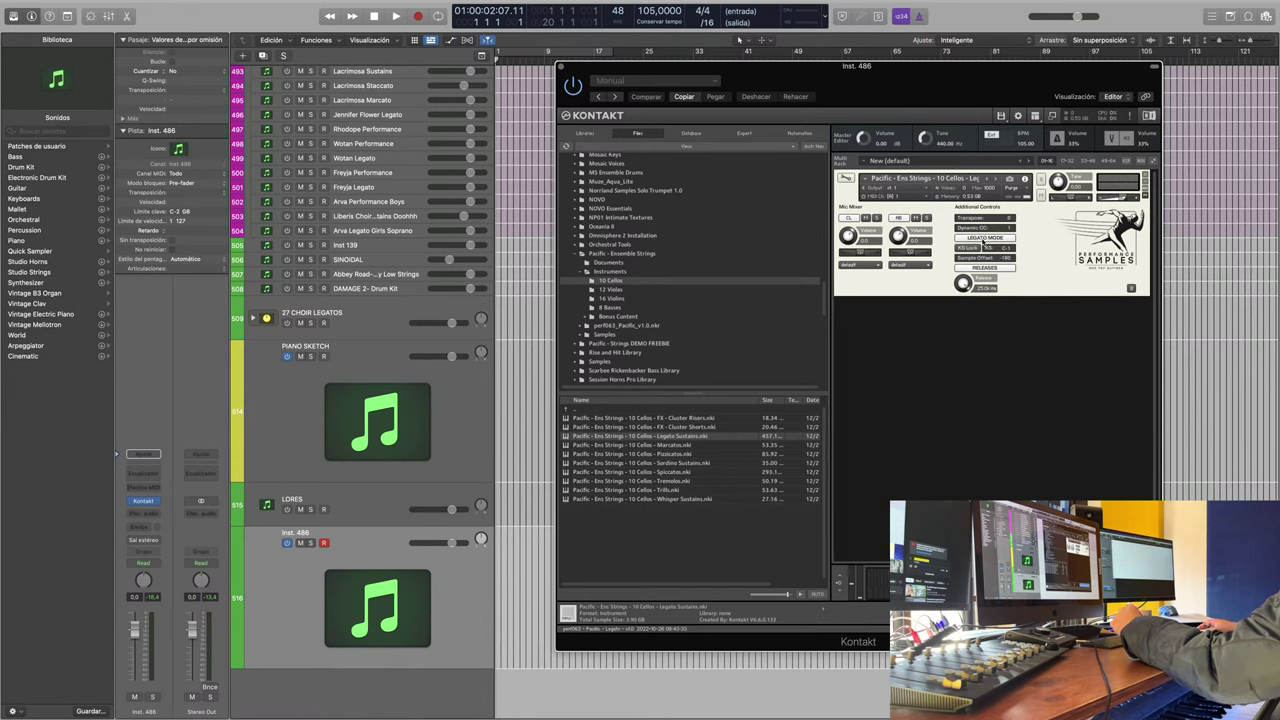
left_click(984, 240)
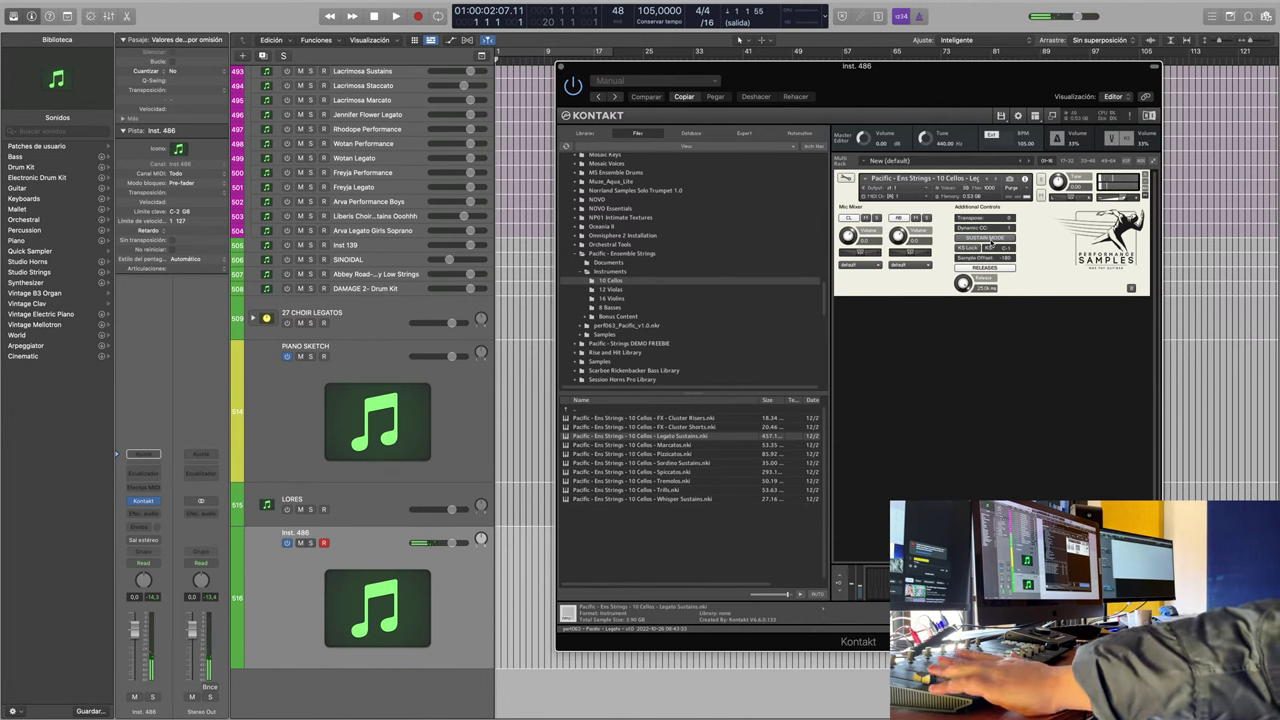
Step: Replace the loaded cello patch in turn with the Pacific 10 Cellos Marcatos, Pizzicatos and Sordino Sustains patches
double_click(620, 445)
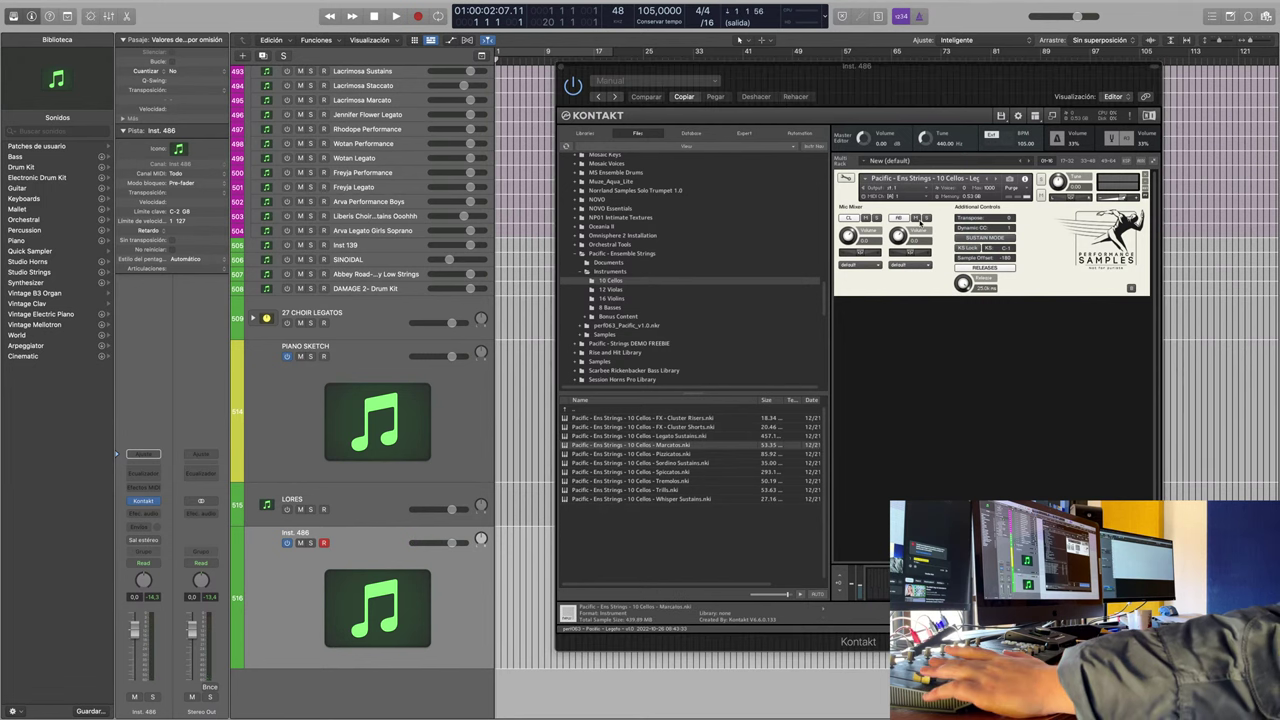
left_click(715, 223)
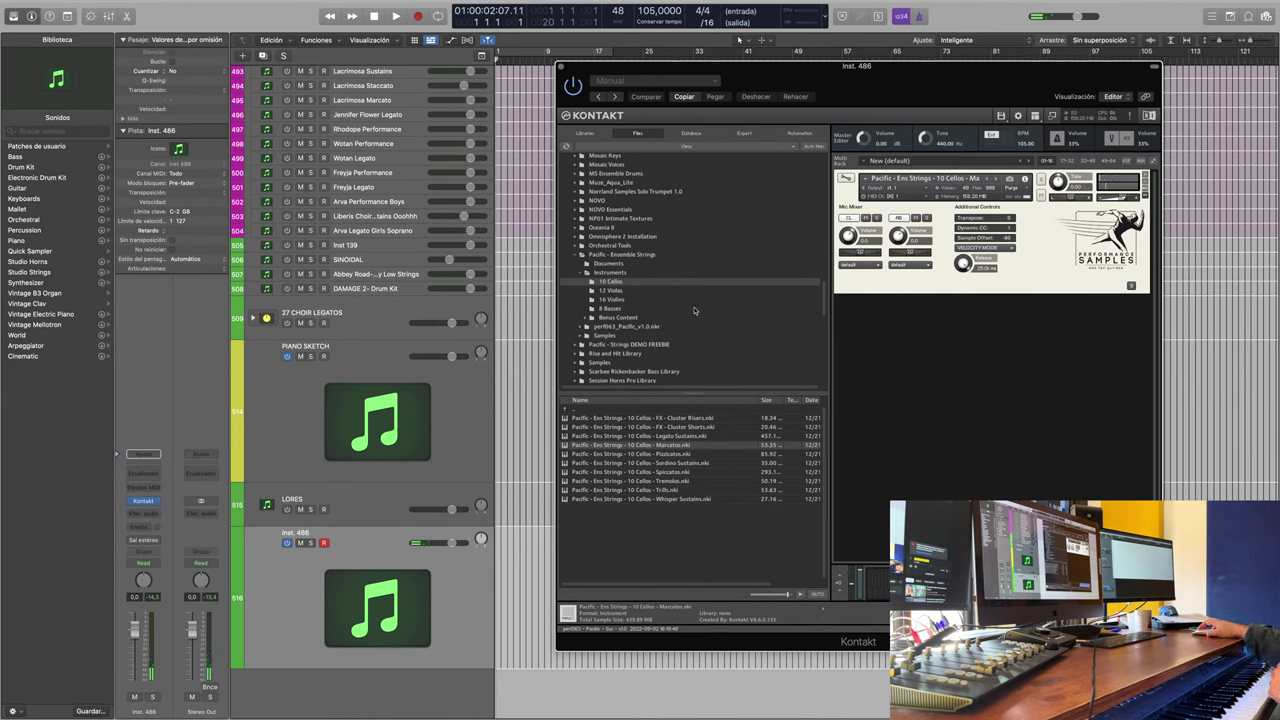
left_click_drag(652, 456, 913, 276)
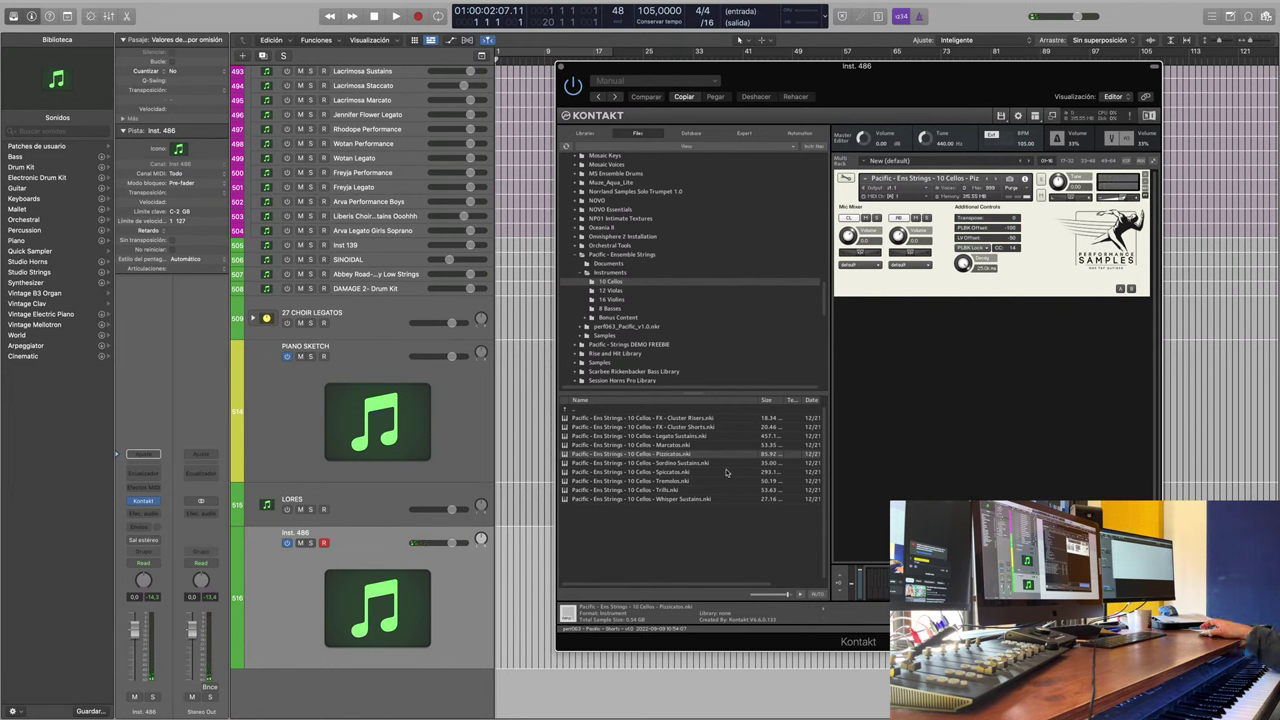
left_click(662, 465)
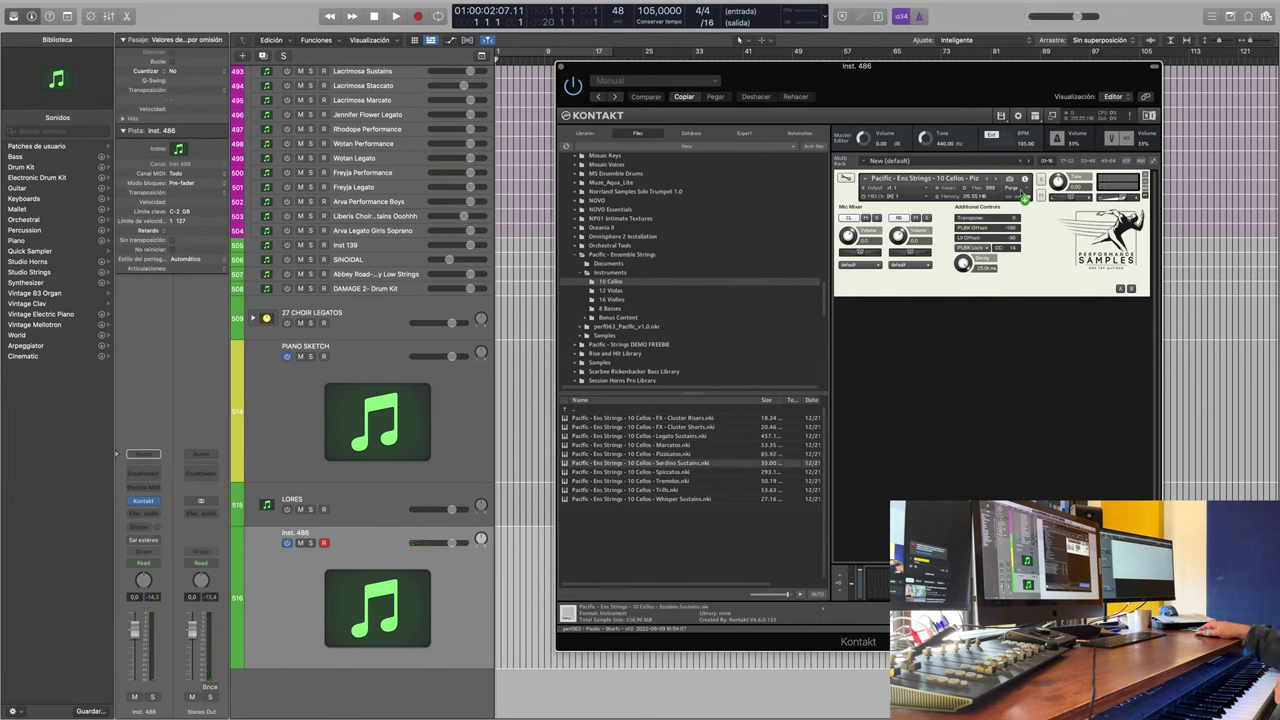
left_click_drag(993, 218, 994, 220)
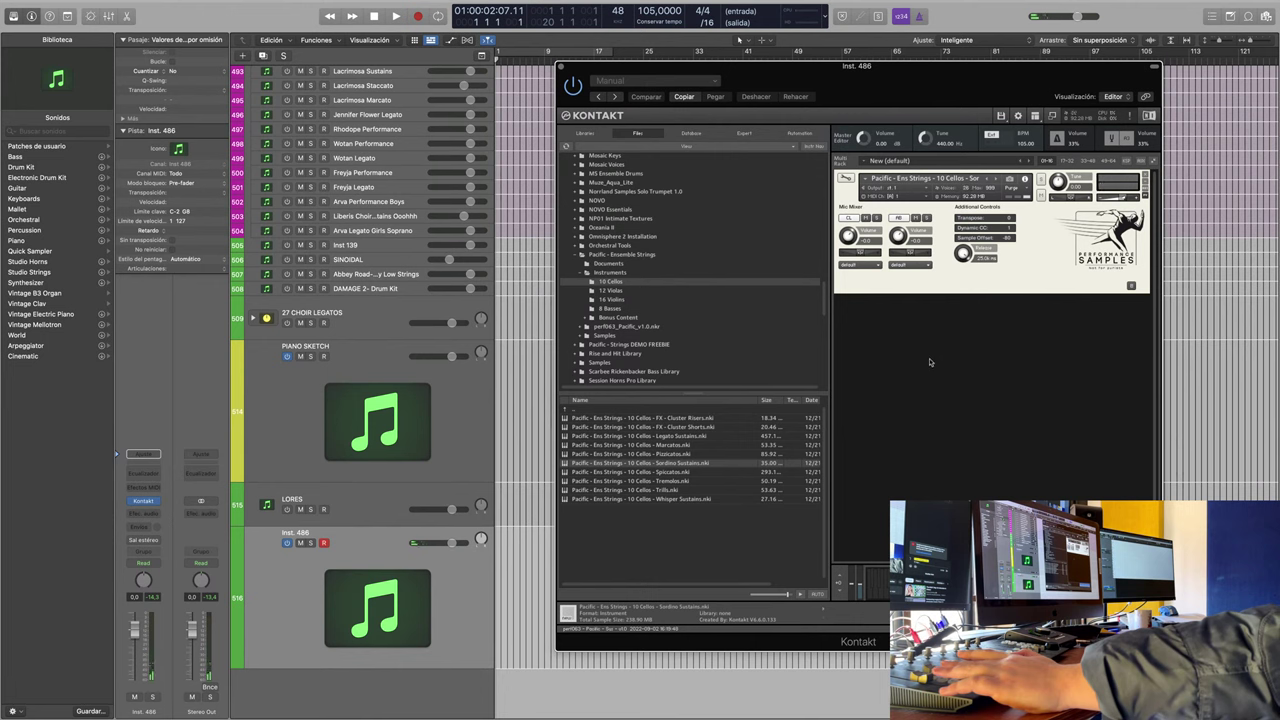
Step: Replace the loaded patch with Pacific 10 Cellos Spiccatos and record a short performance on its track
double_click(629, 472)
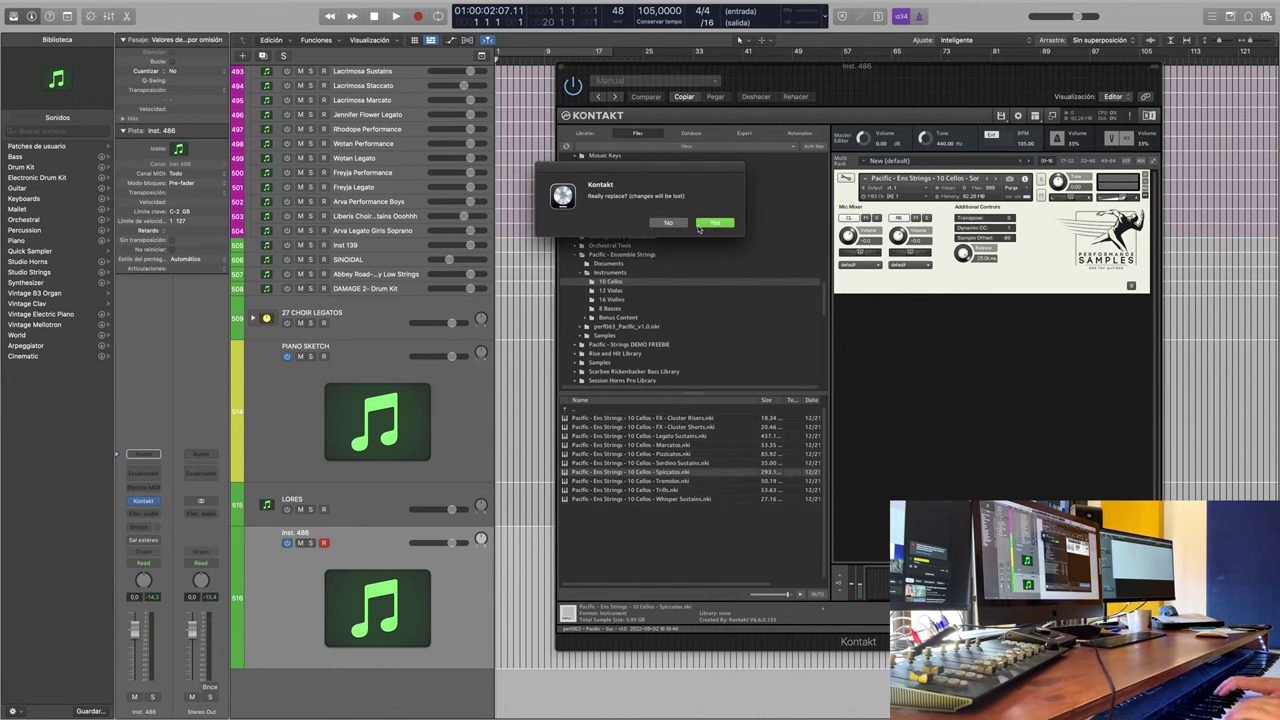
left_click(698, 224)
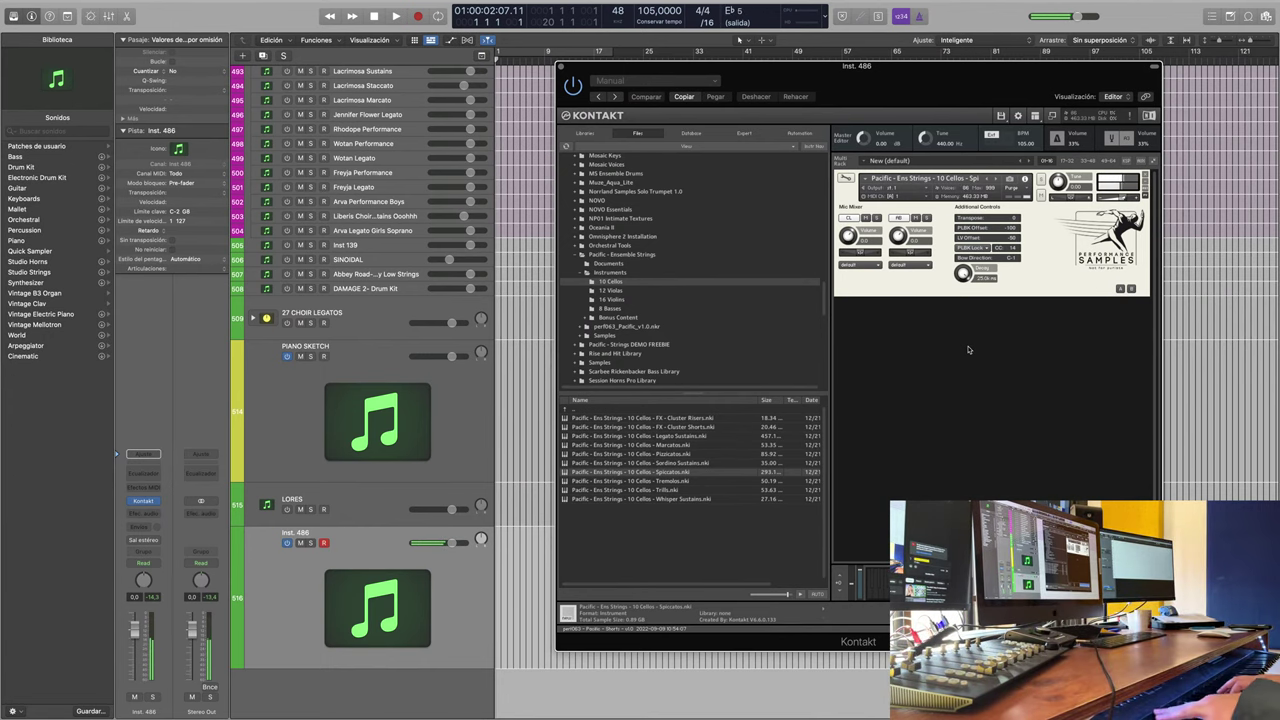
left_click(418, 16)
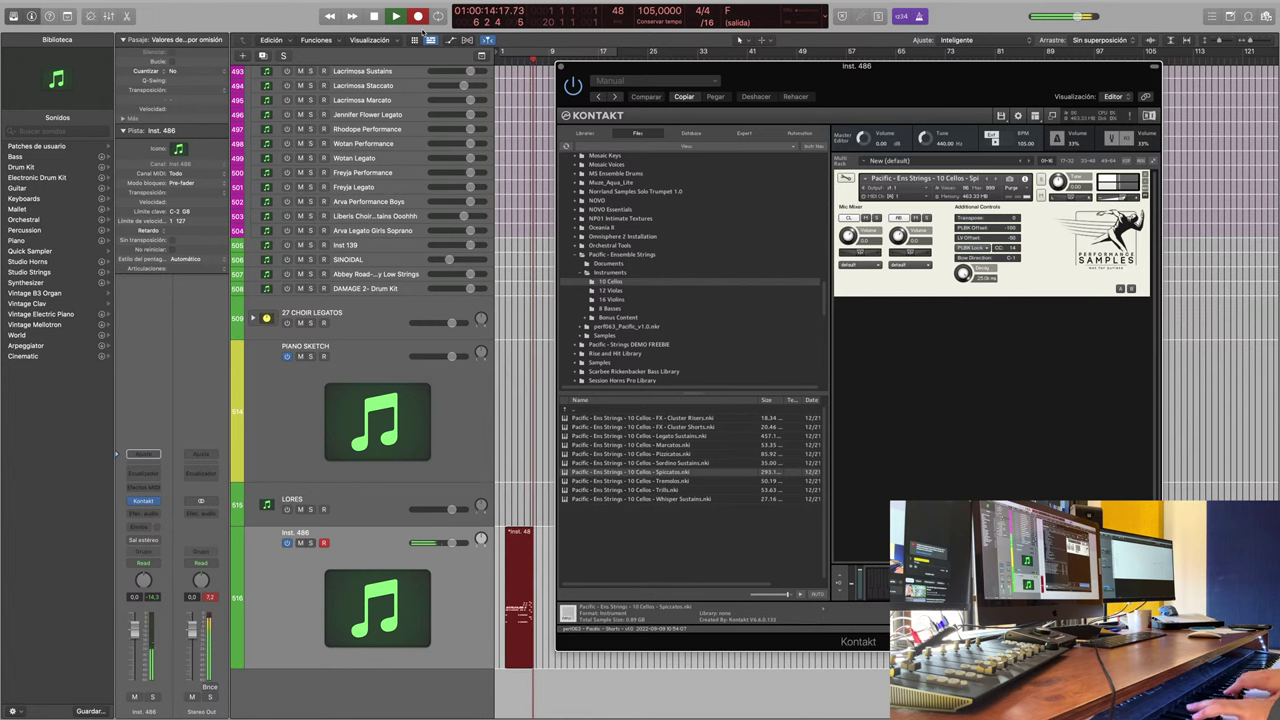
key("space")
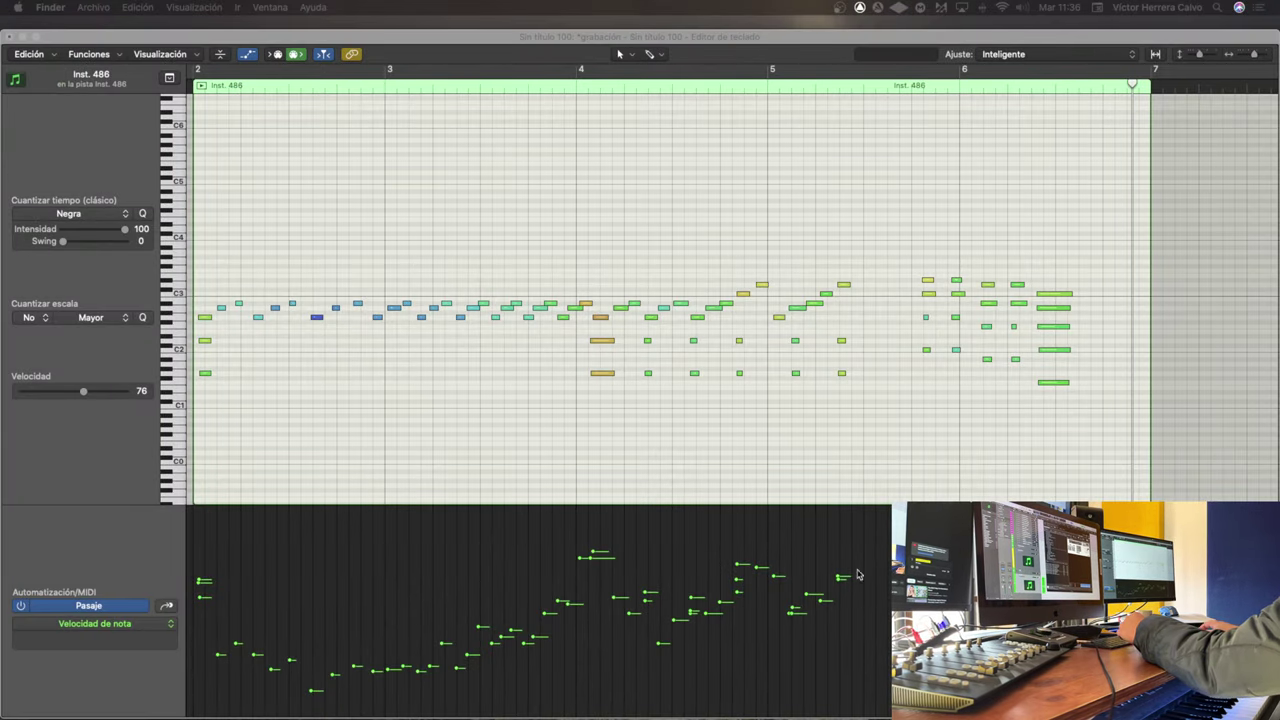
Step: Set the velocity of the closing chords from late bar 5 through bar 6 to 127 and play back the ending
left_click_drag(912, 270, 1080, 409)
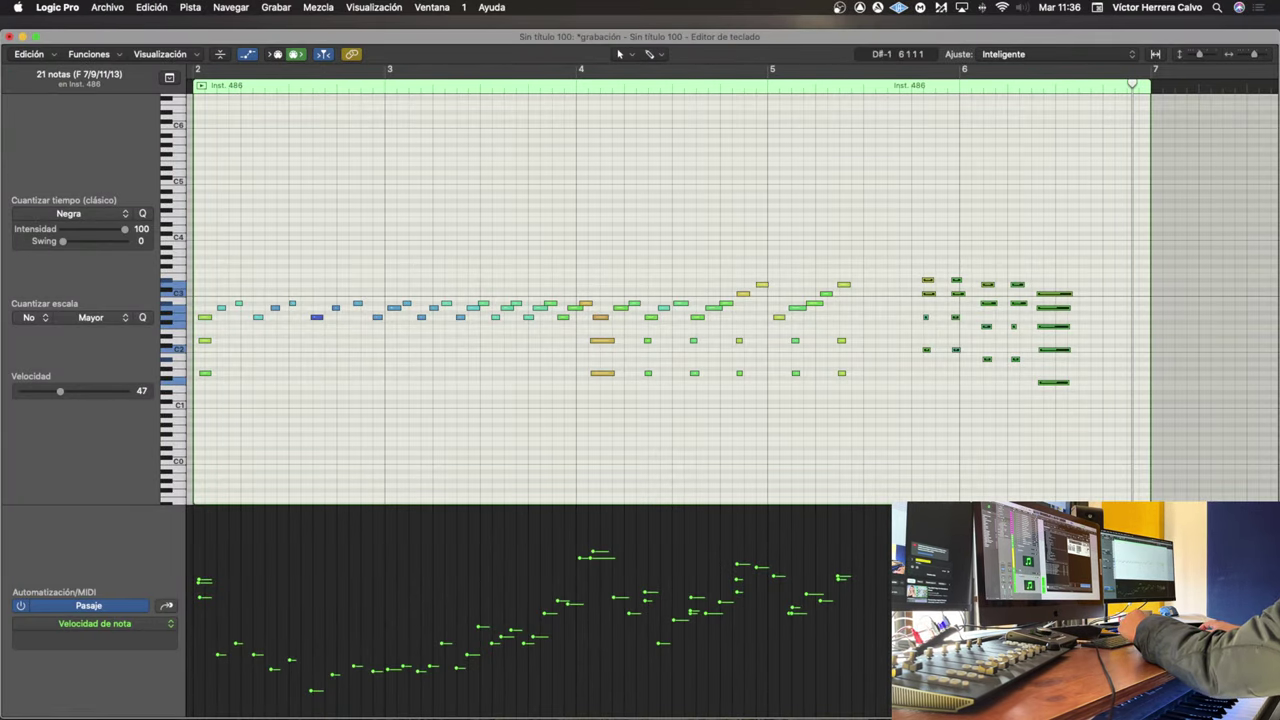
left_click_drag(927, 281, 897, 160)
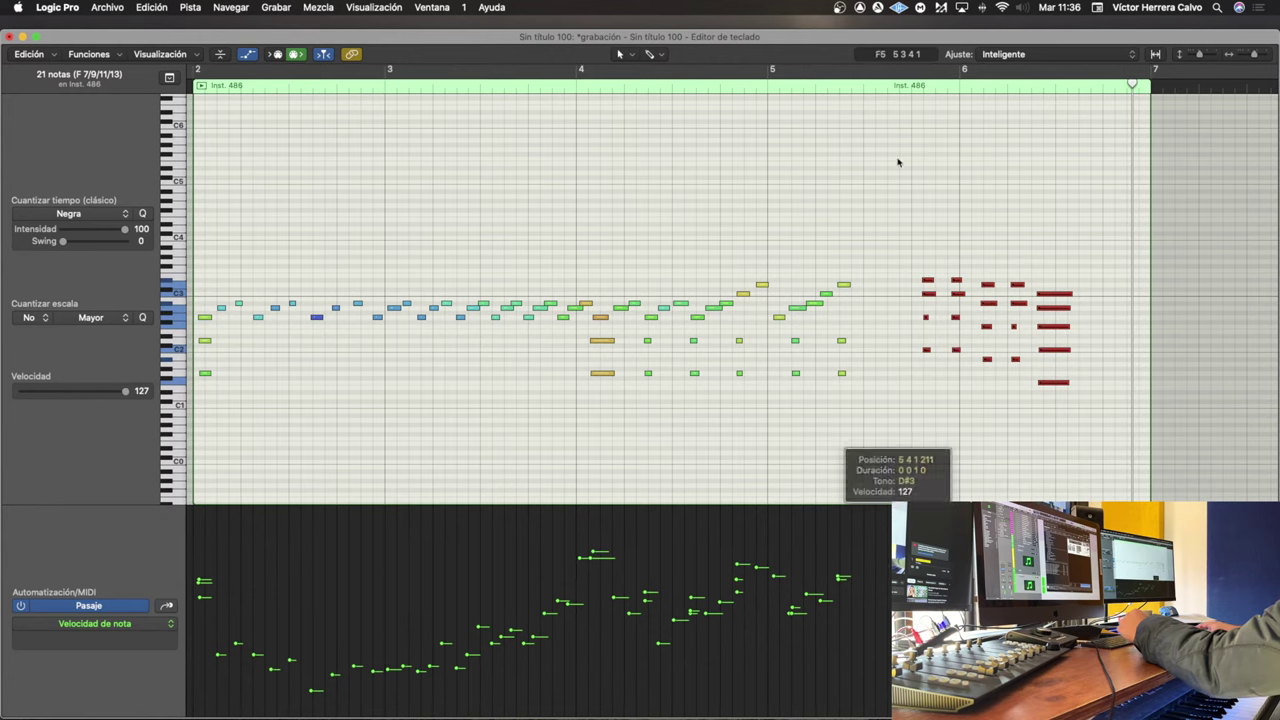
double_click(745, 70)
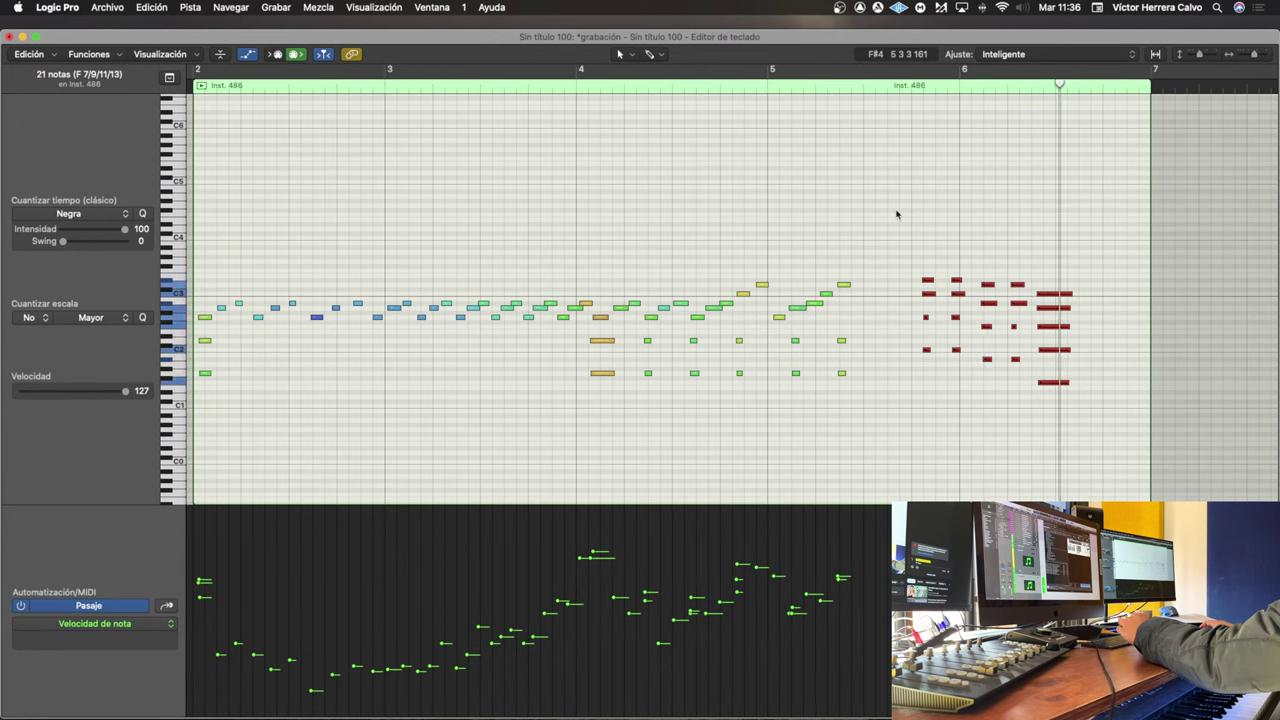
key("space")
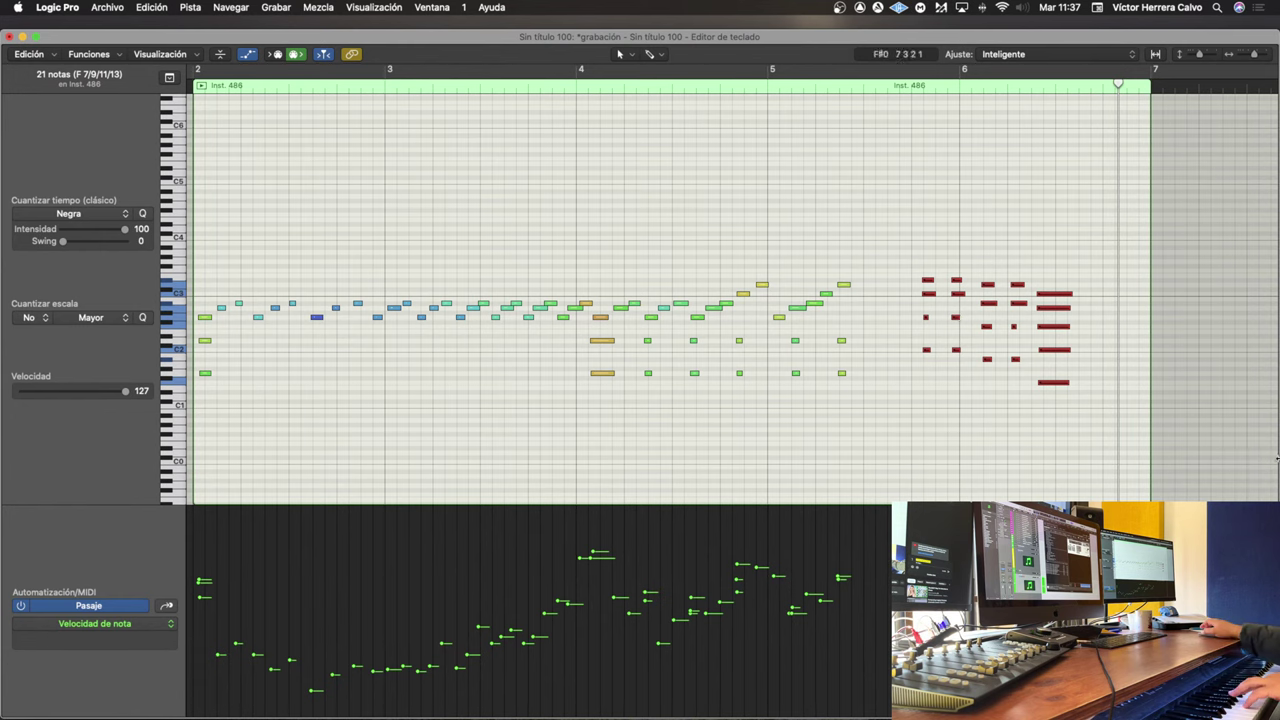
Step: Shift the closing chords from late bar 5 through bar 6 slightly earlier, about half a beat
left_click_drag(1052, 297, 1022, 297)
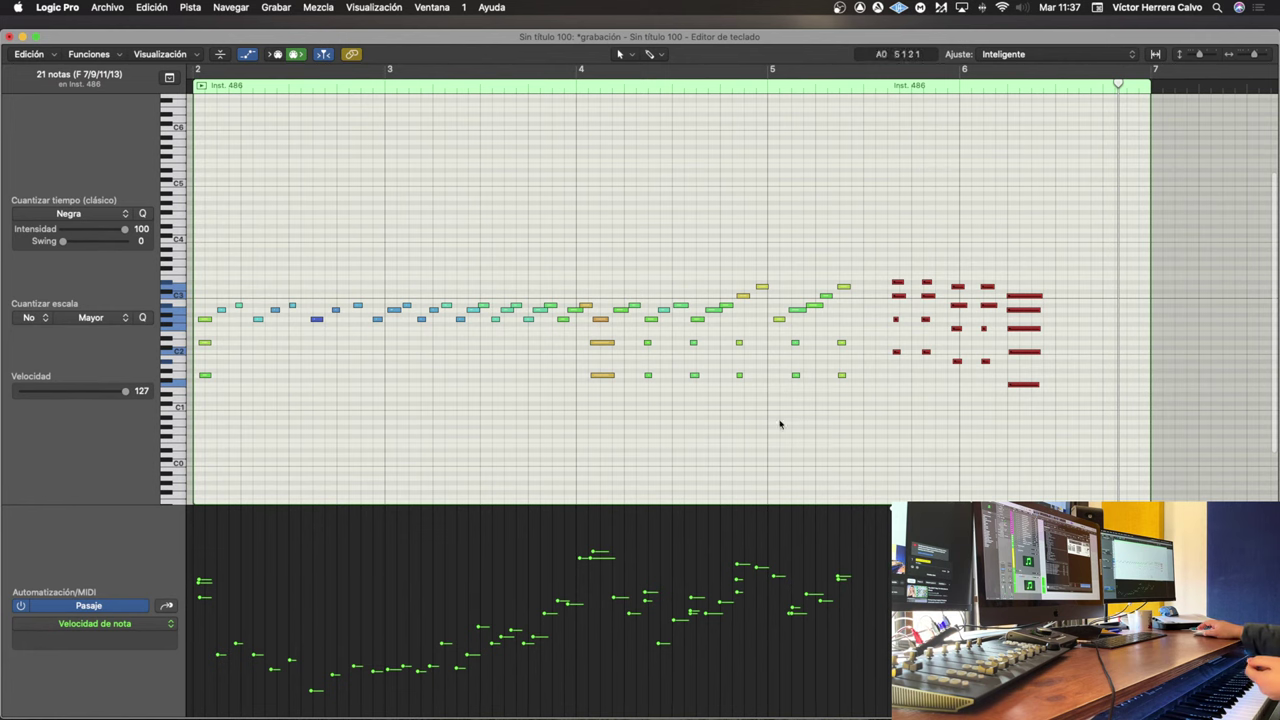
scroll(770, 435, "left", 5)
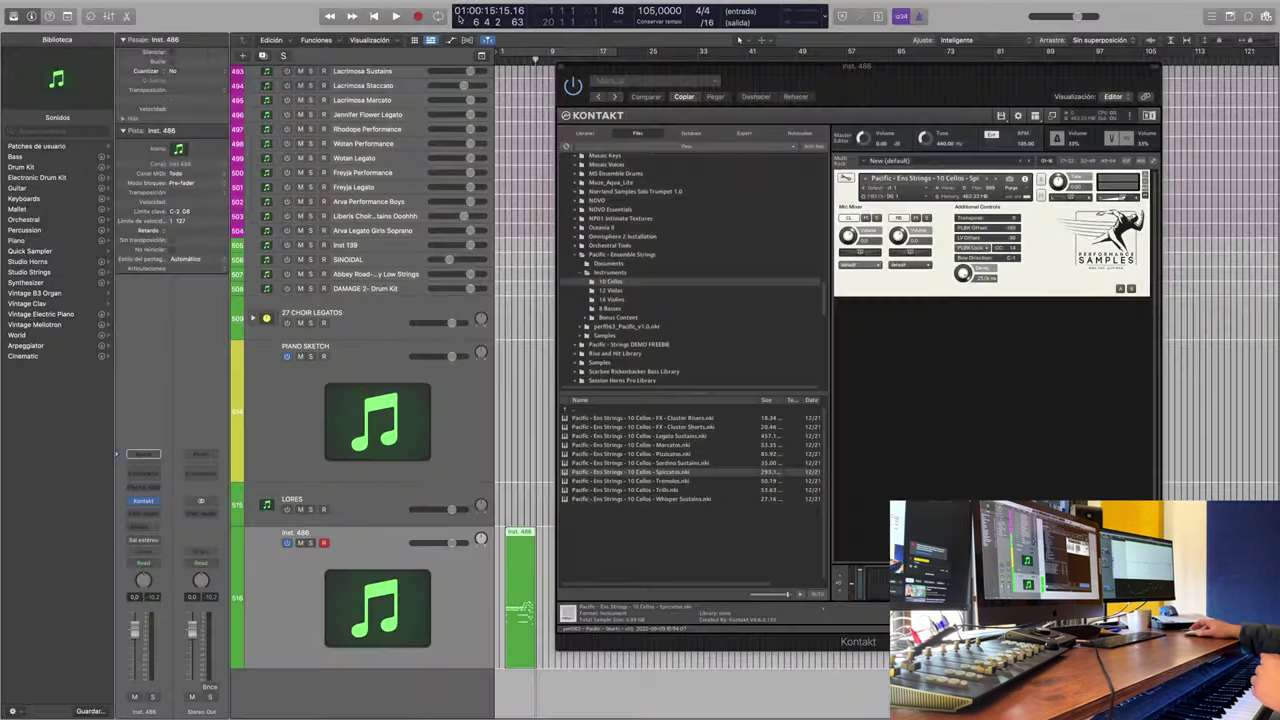
Step: Set the delay of the Inst. 486 track to -140 ms
double_click(184, 232)
type("-14")
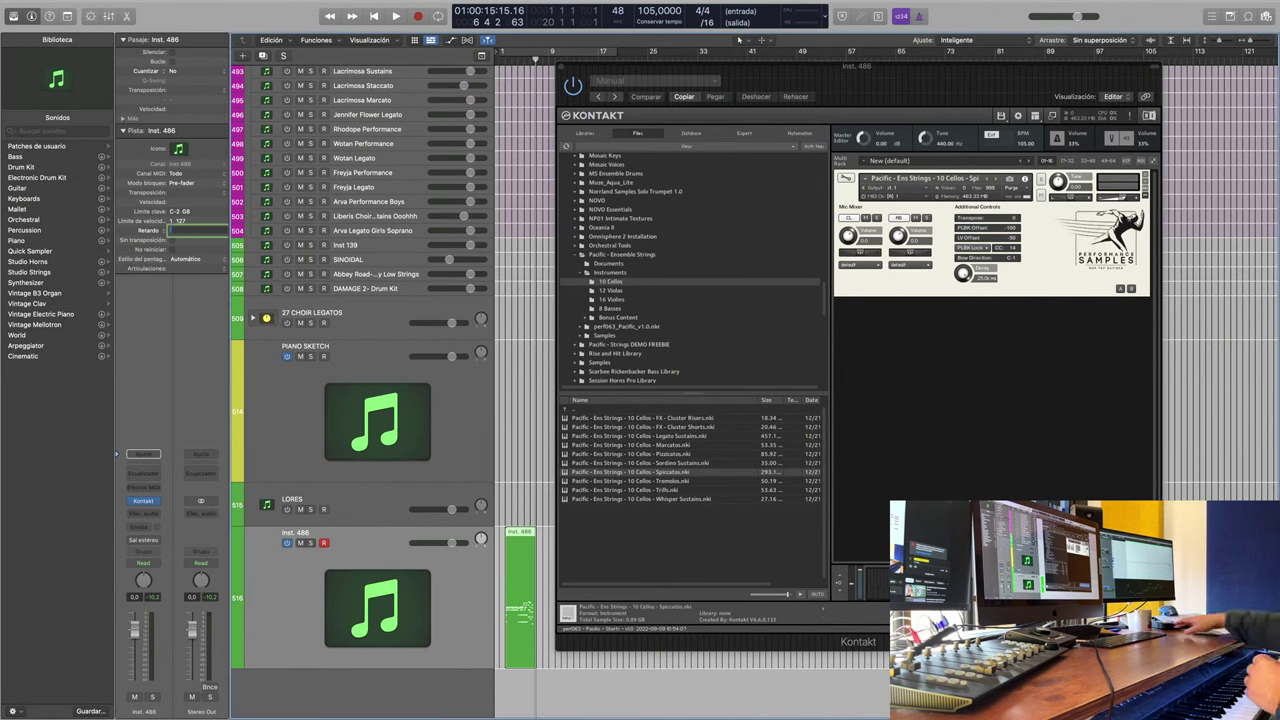
type("0,0 ms")
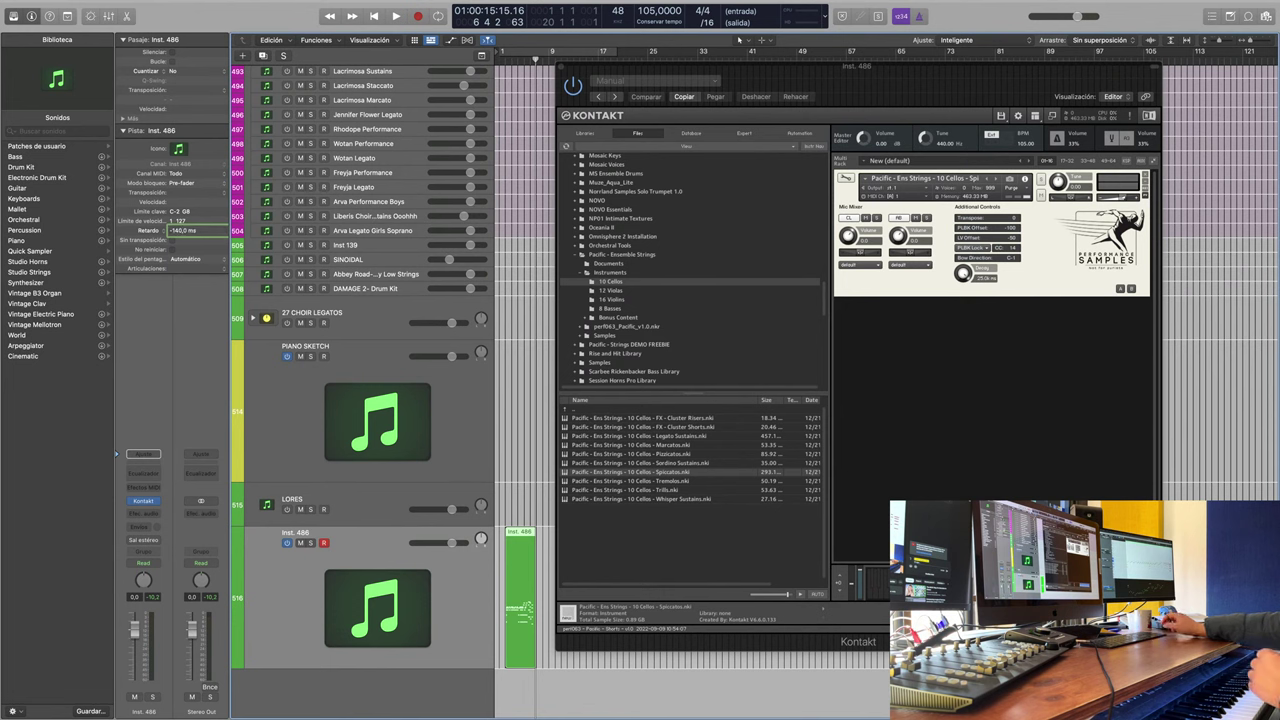
key("Return")
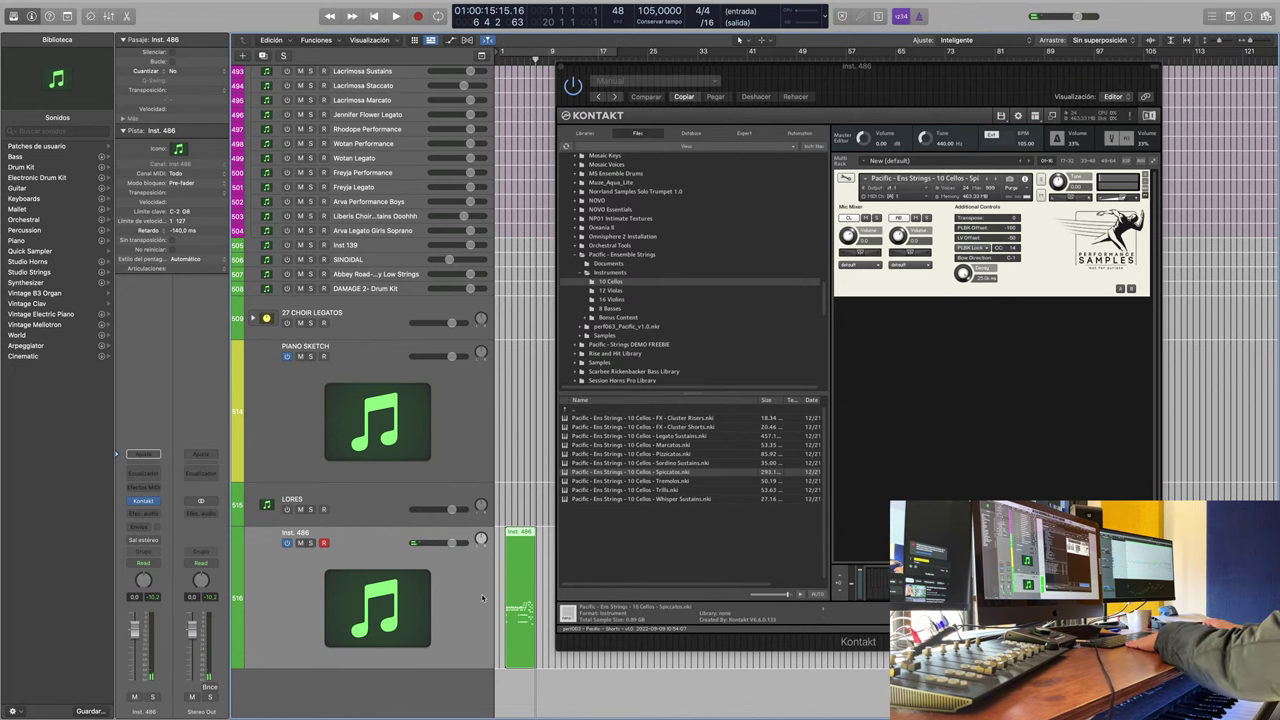
Step: Remove the recorded region and load the Pacific 10 Cellos Tremolos, Trills, Whisper Sustains and Sordino Sustains patches in turn
key("super+z")
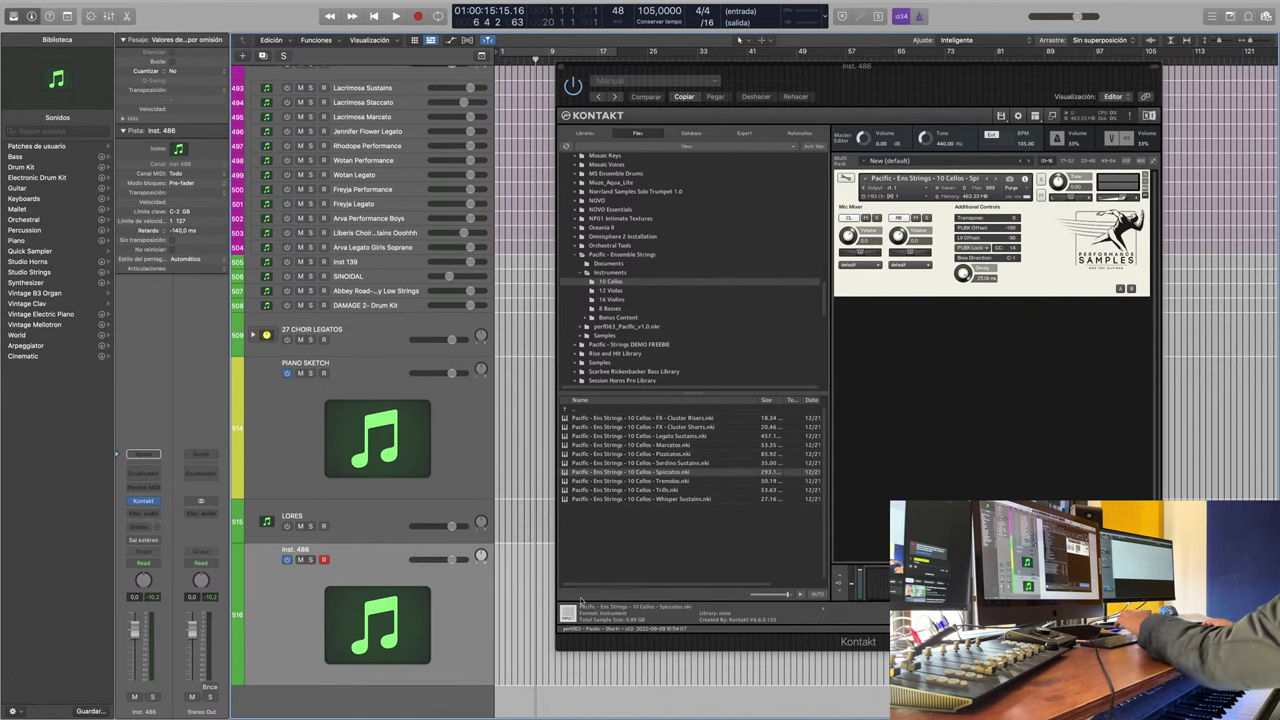
double_click(640, 481)
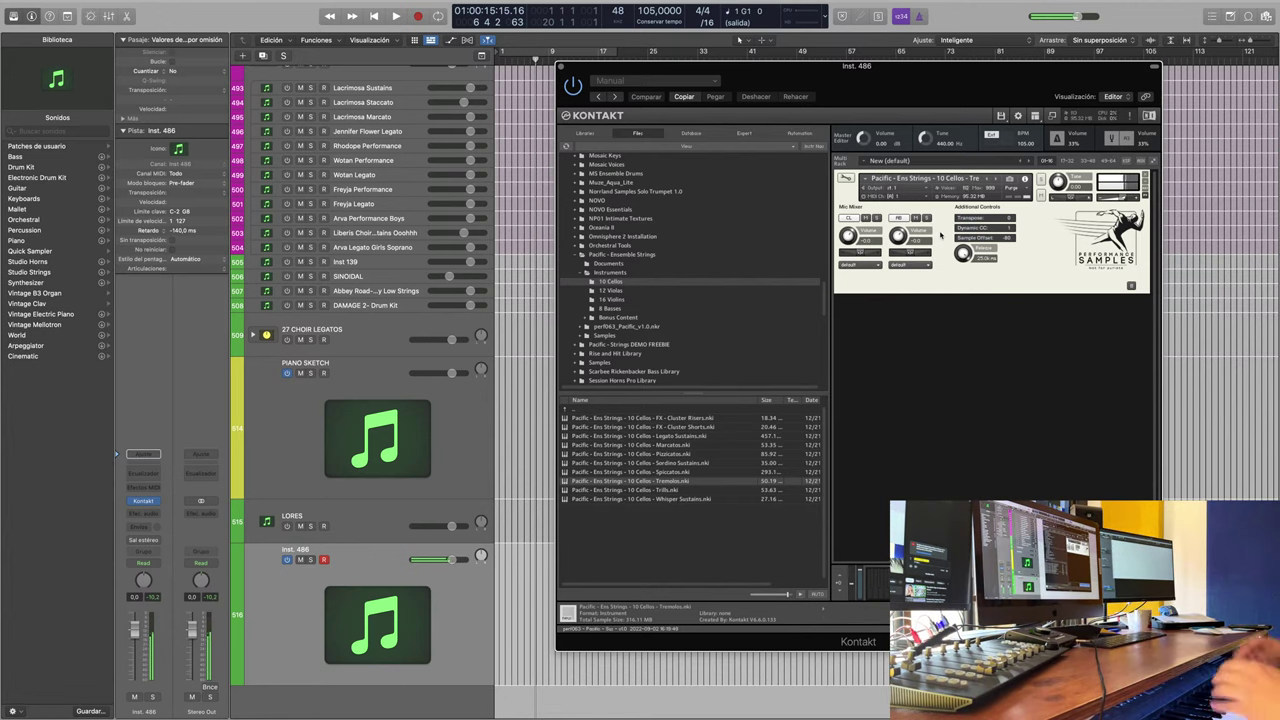
left_click(645, 490)
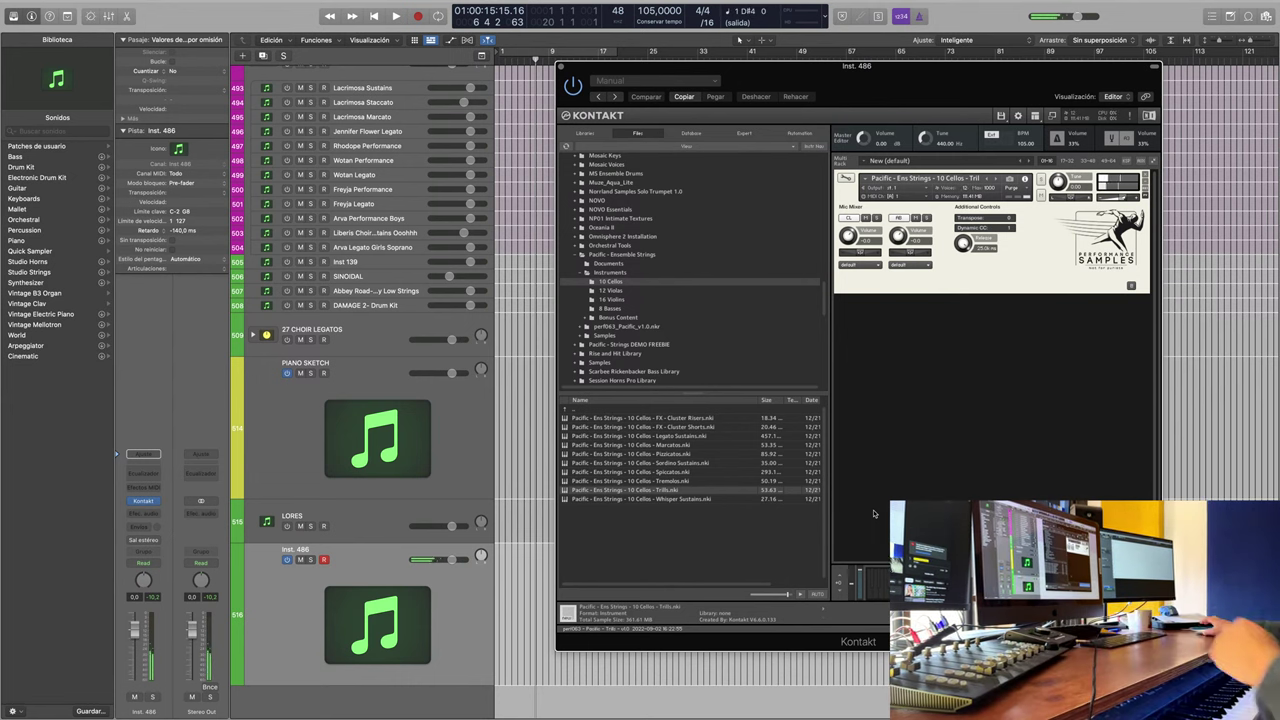
double_click(663, 499)
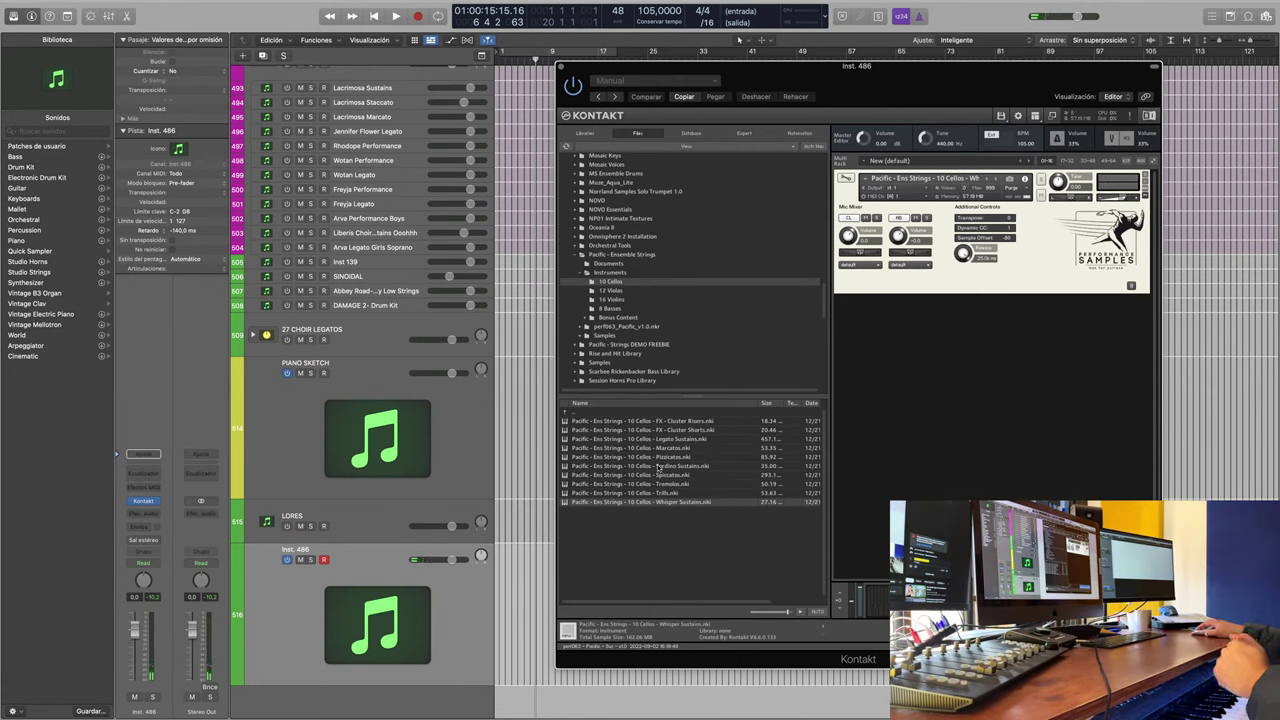
left_click_drag(664, 467, 1008, 247)
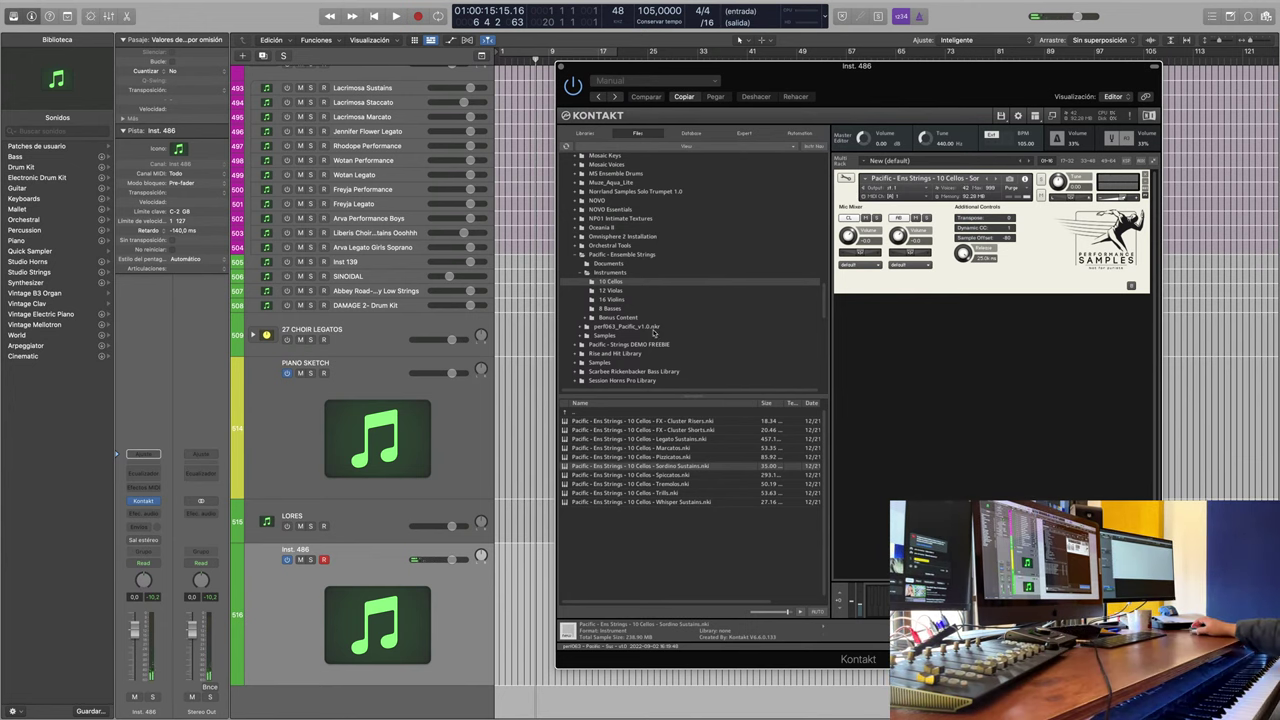
Step: Replace the loaded cello patch with Legato Sustains from the Pacific 12 Violas folder
left_click(612, 290)
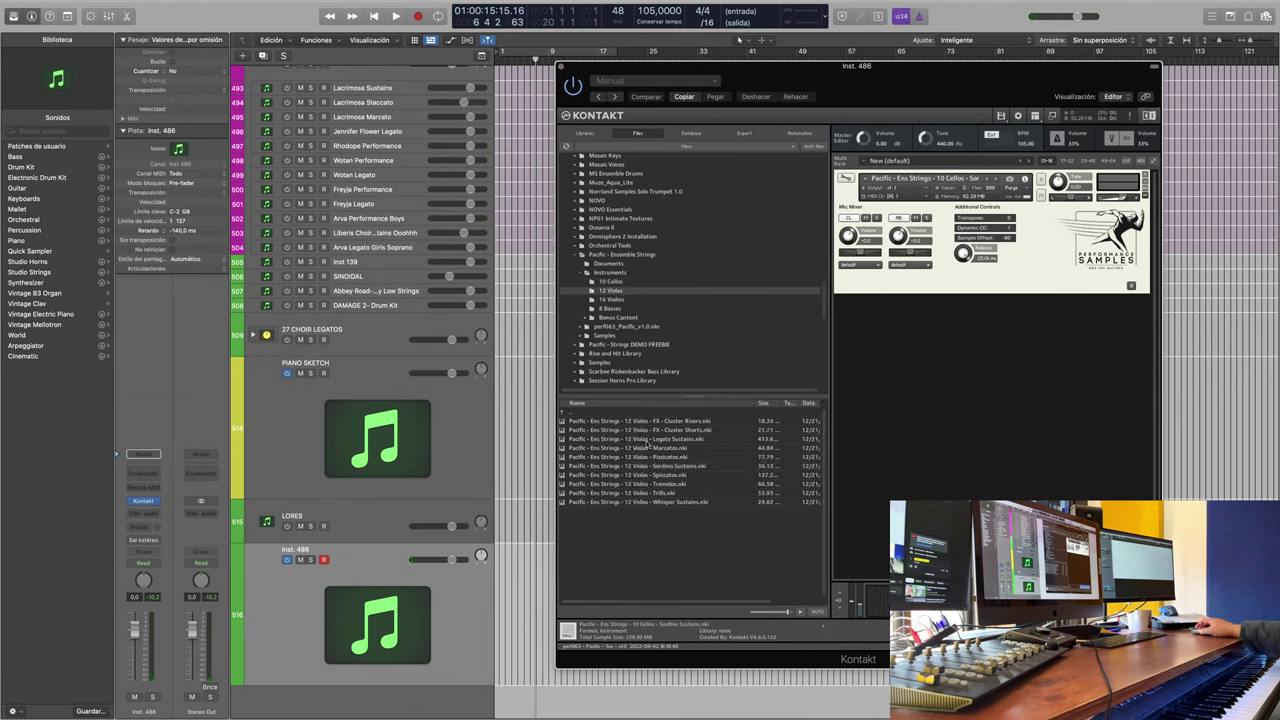
left_click_drag(624, 440, 1004, 252)
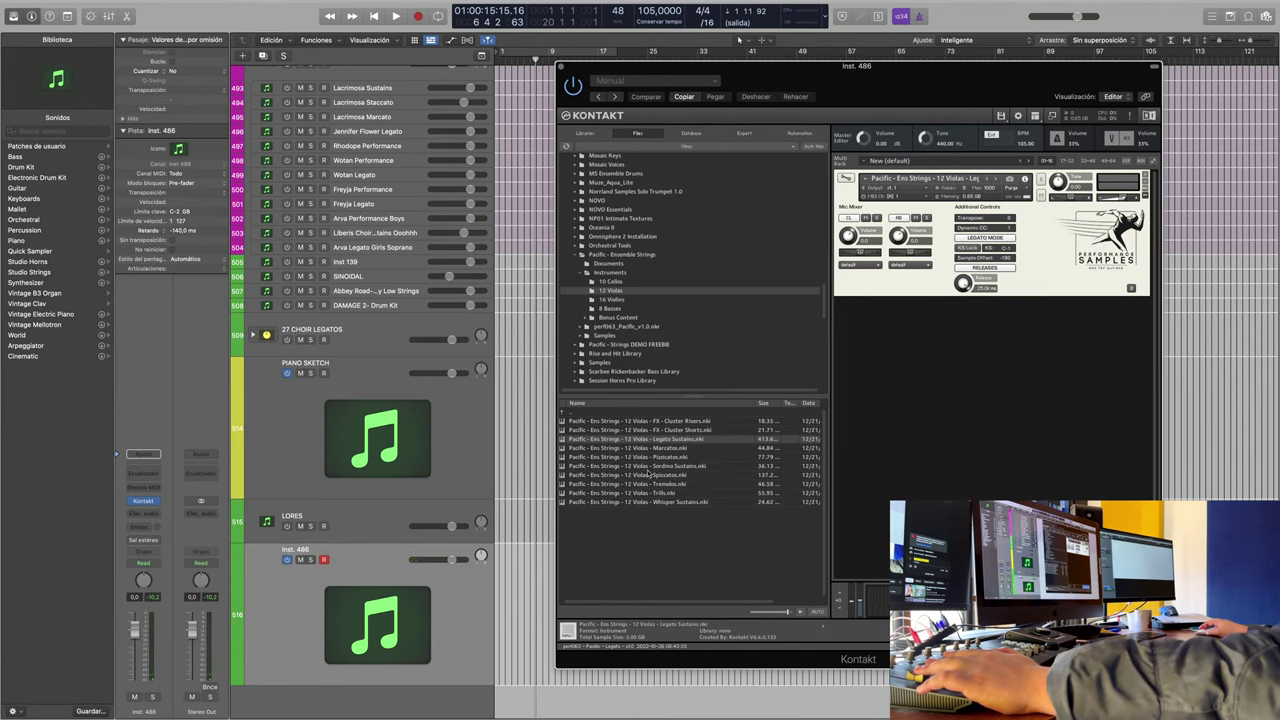
Step: Duplicate the Inst. 486 track and open the Kontakt instrument on the new track
scroll(389, 650, "down", 1)
key("super+d")
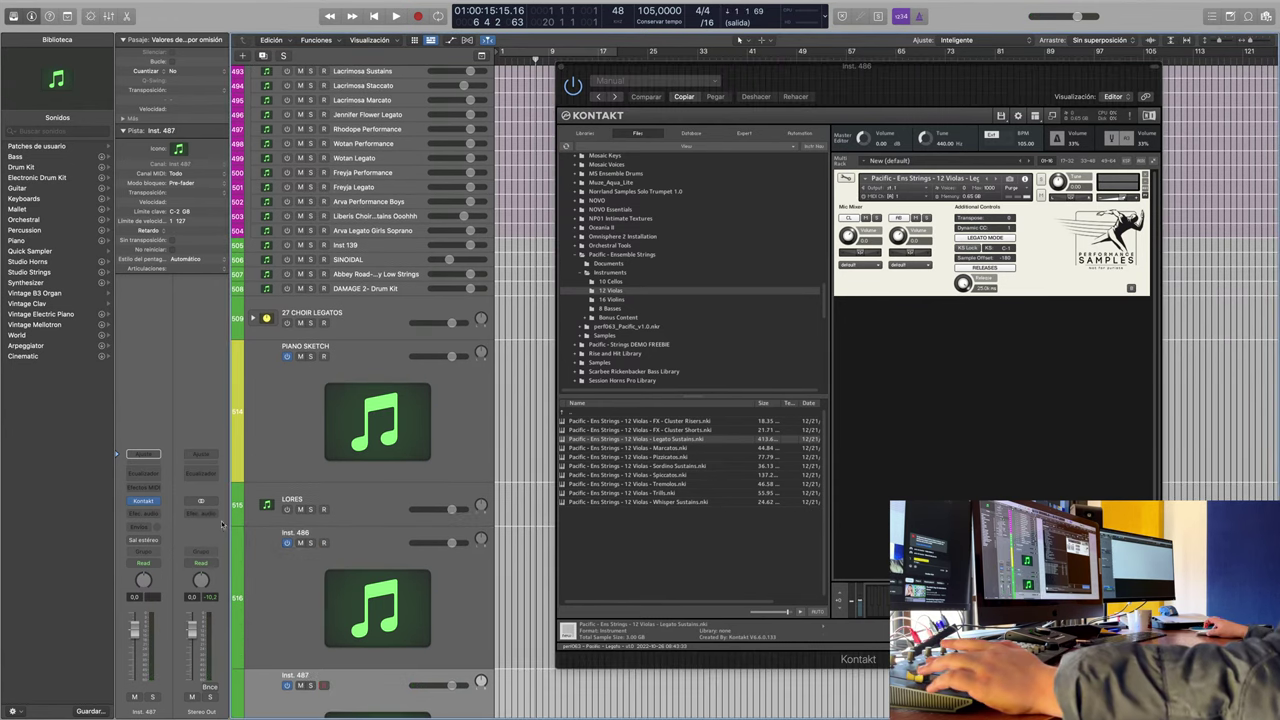
left_click(143, 501)
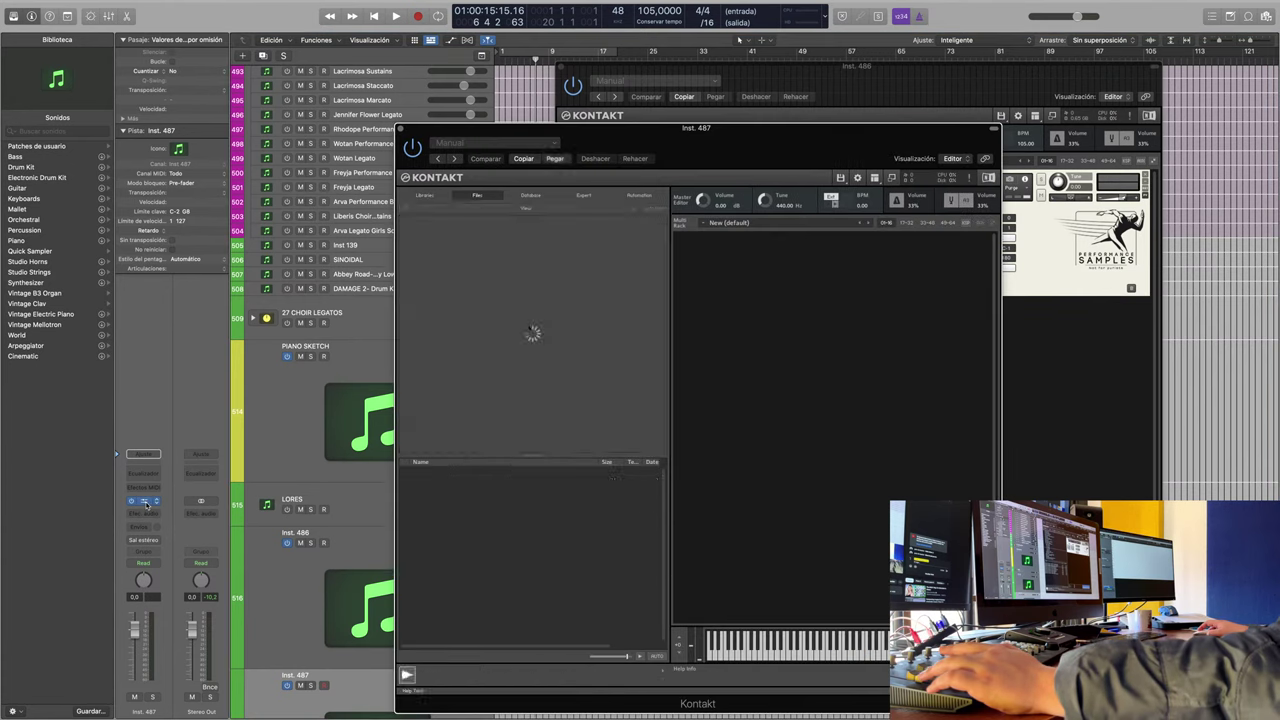
Step: Load the Vista - 4 Violas patch from the Vista Instruments folder into the new Kontakt instance
scroll(487, 356, "down", 5)
scroll(487, 356, "down", 3)
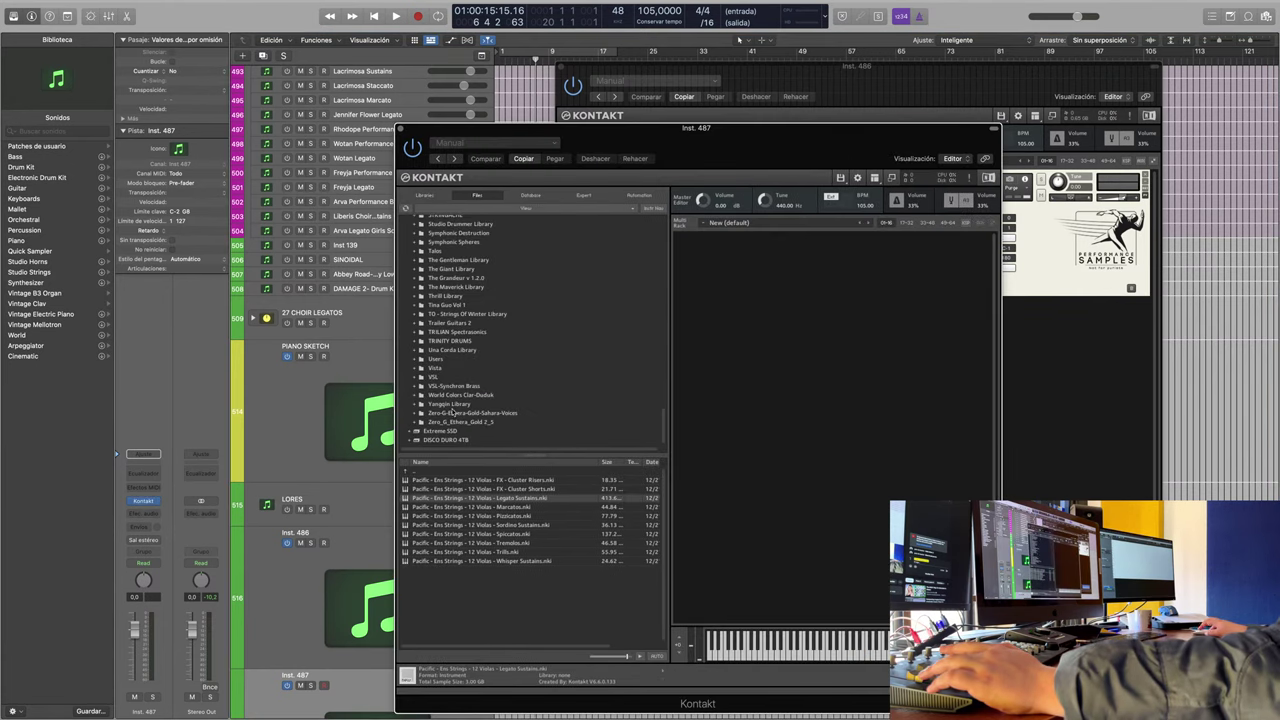
double_click(435, 369)
double_click(451, 388)
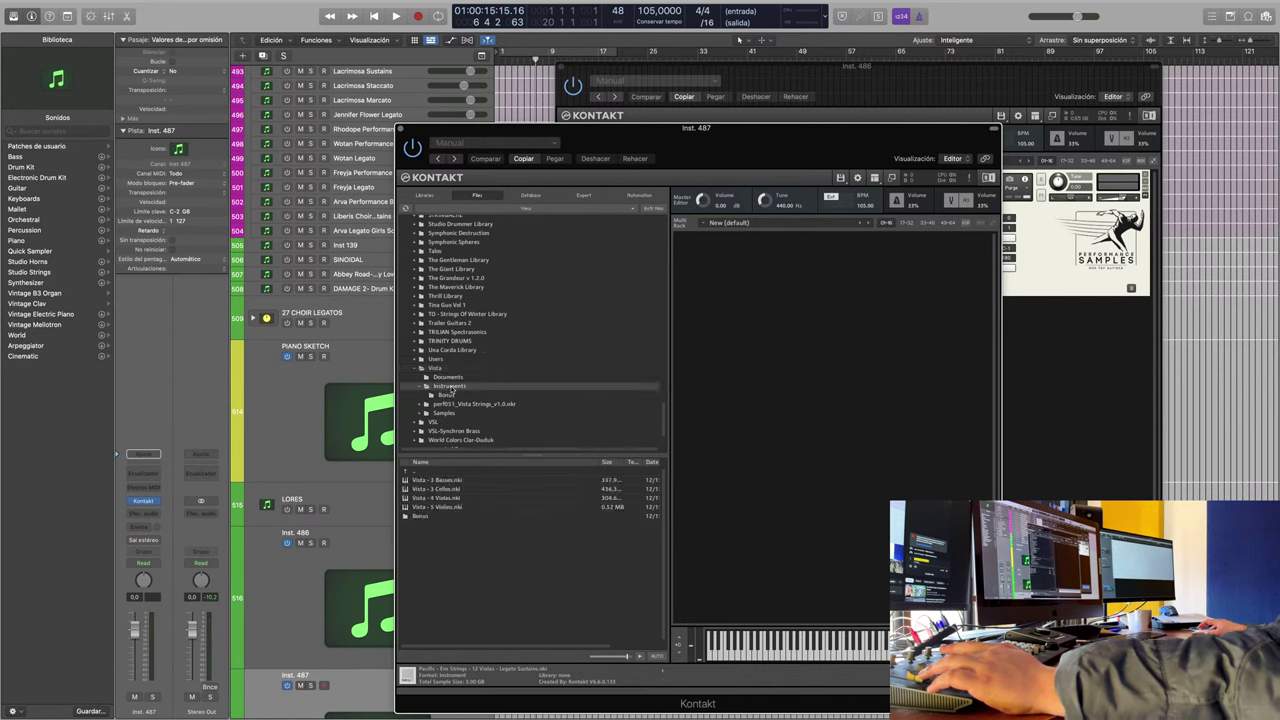
left_click(452, 498)
left_click_drag(708, 452, 708, 452)
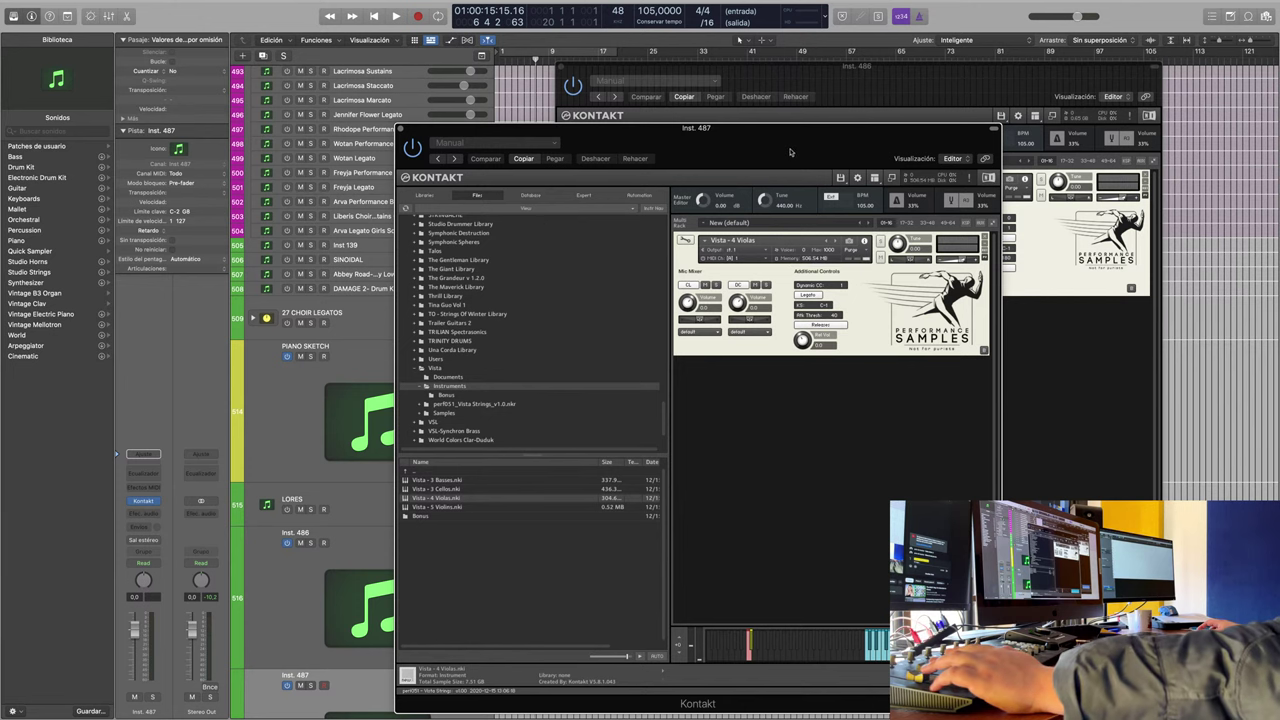
Step: Move the new Kontakt window clear of the track headers and rename the Inst. 487 track VISTA
left_click_drag(790, 152, 910, 105)
scroll(349, 687, "down", 3)
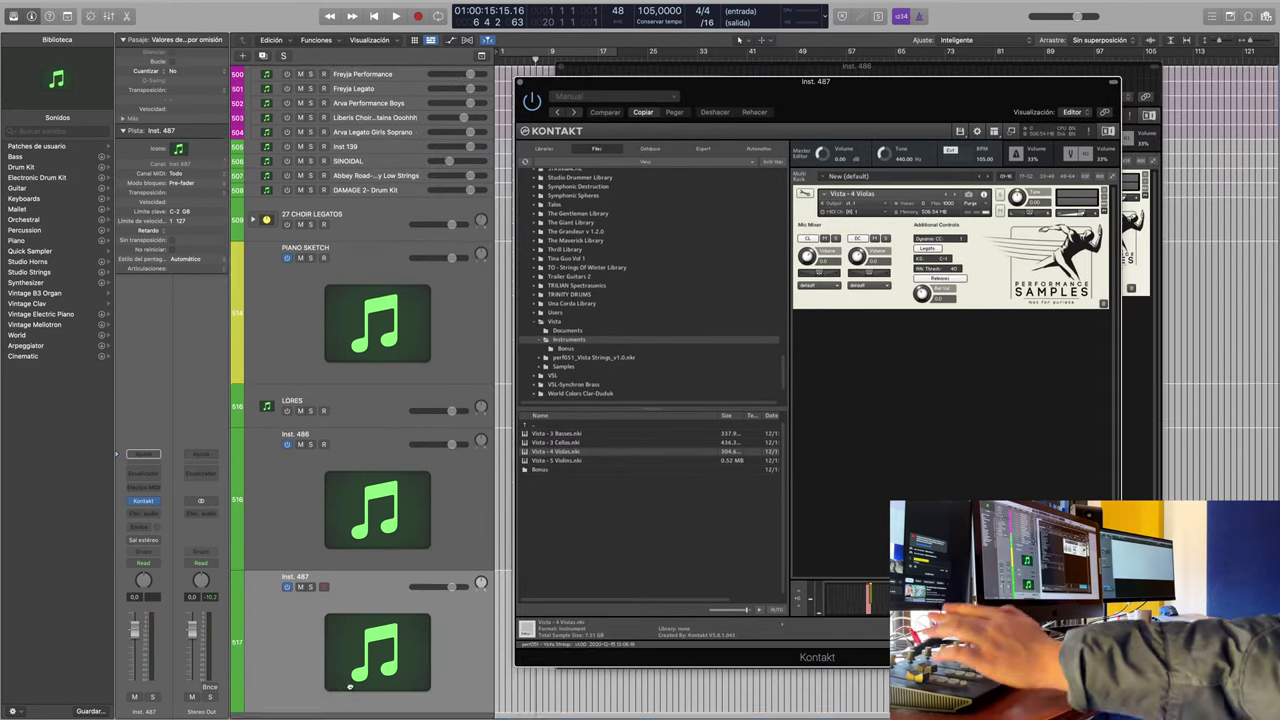
key("b")
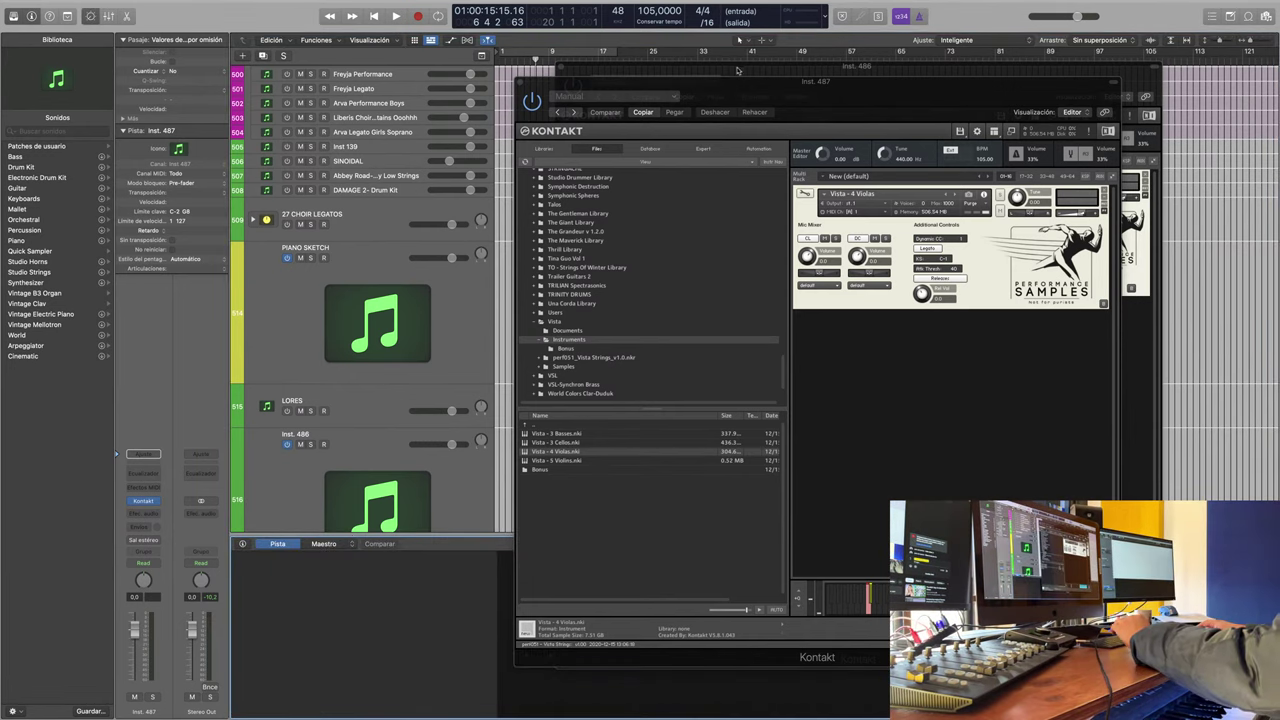
key("b")
double_click(366, 584)
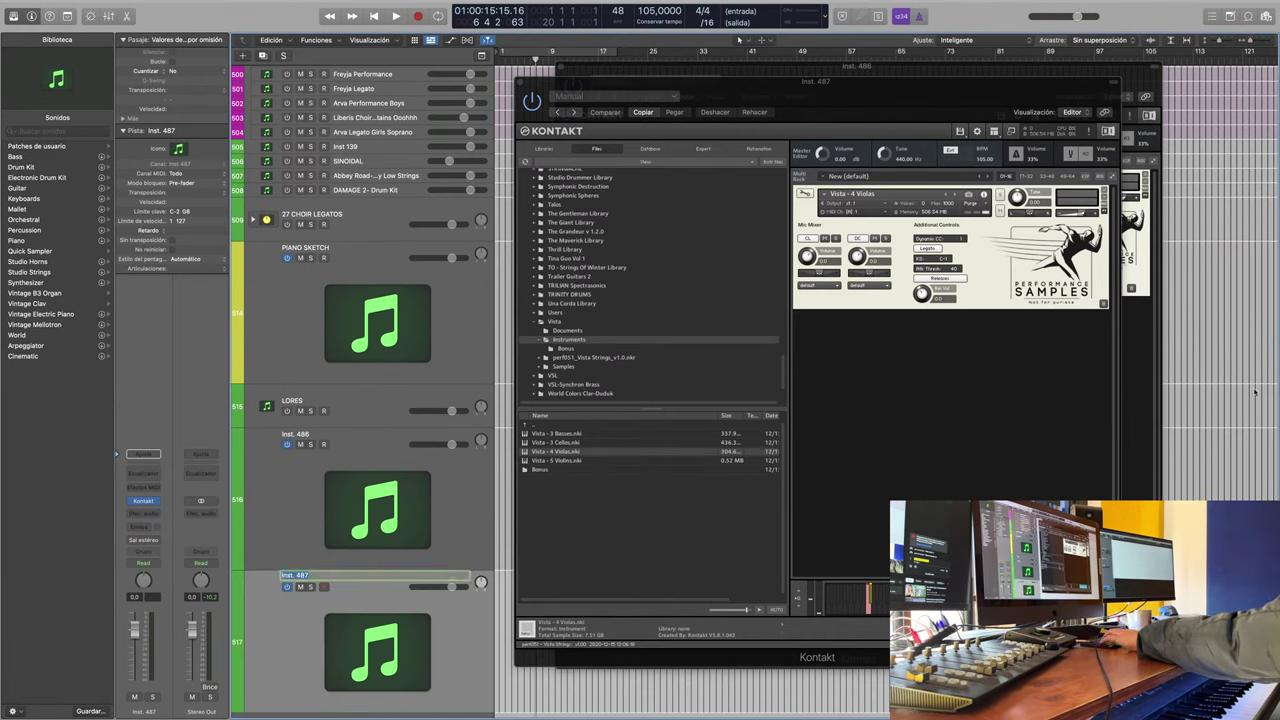
type("VISTA")
key("Return")
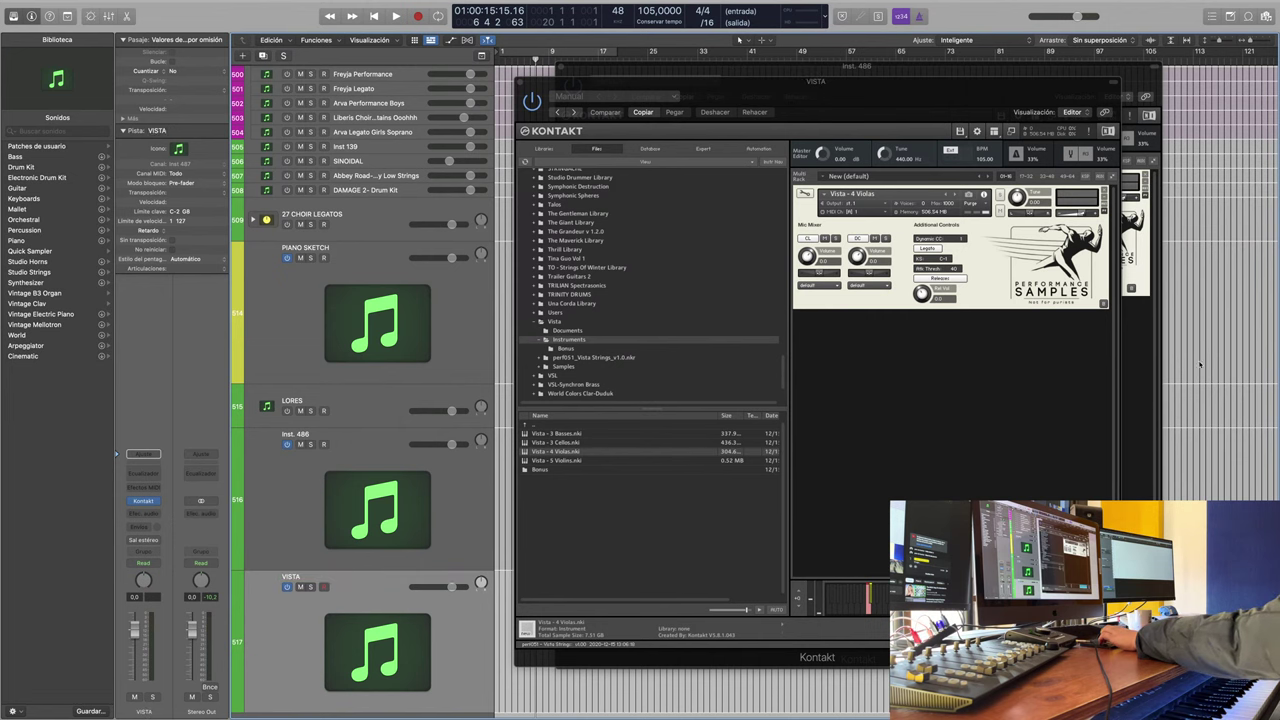
Step: Rename the Inst. 486 track PACIFIC
scroll(380, 620, "down", 1)
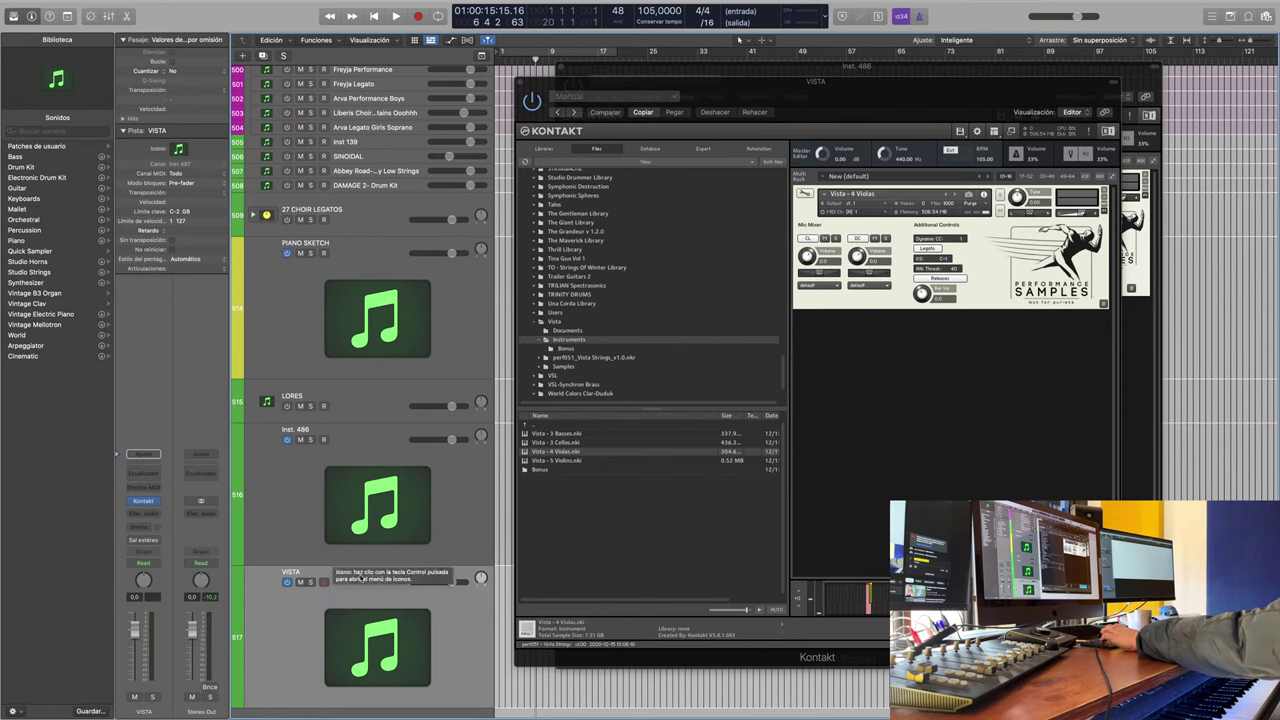
double_click(301, 476)
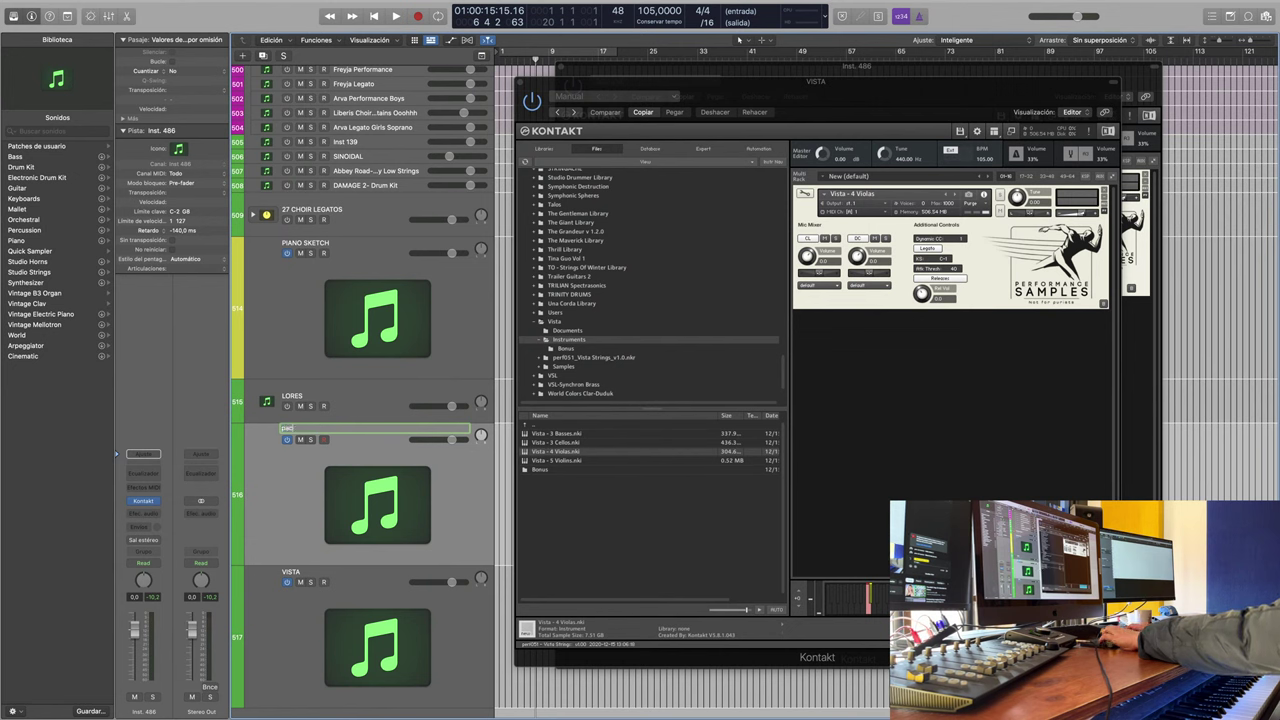
type("IF")
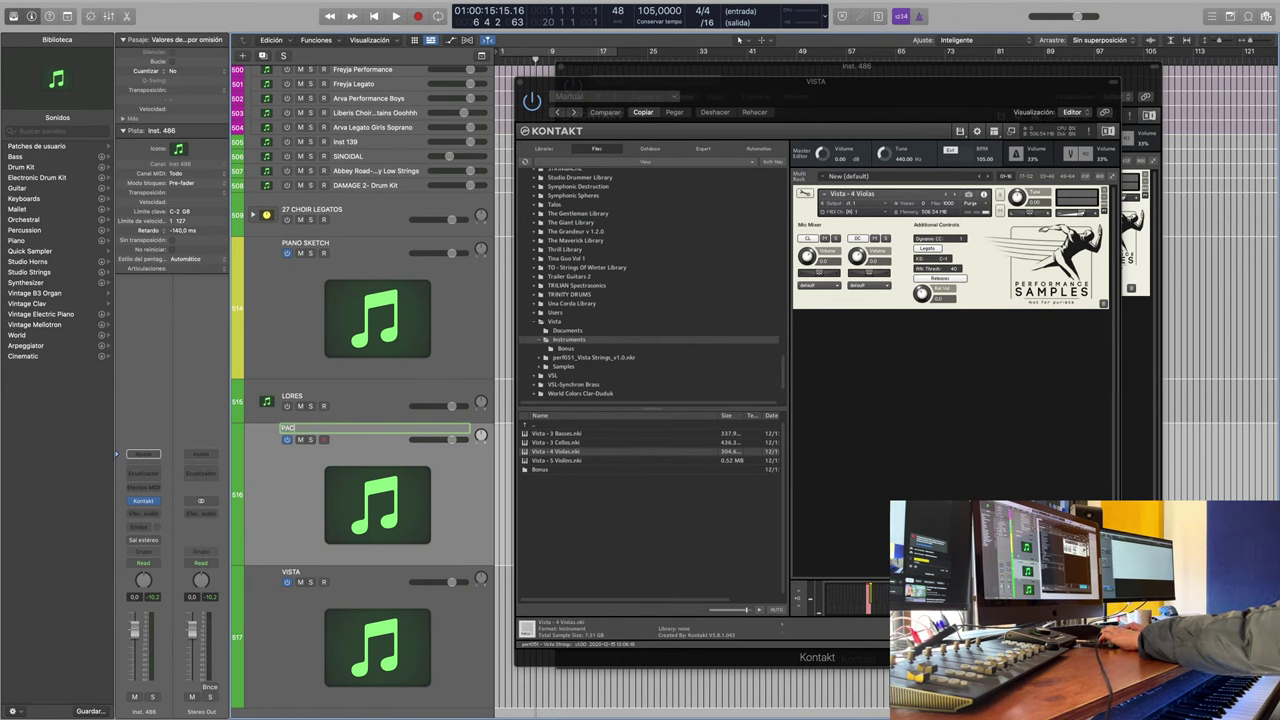
type("IC")
key("Return")
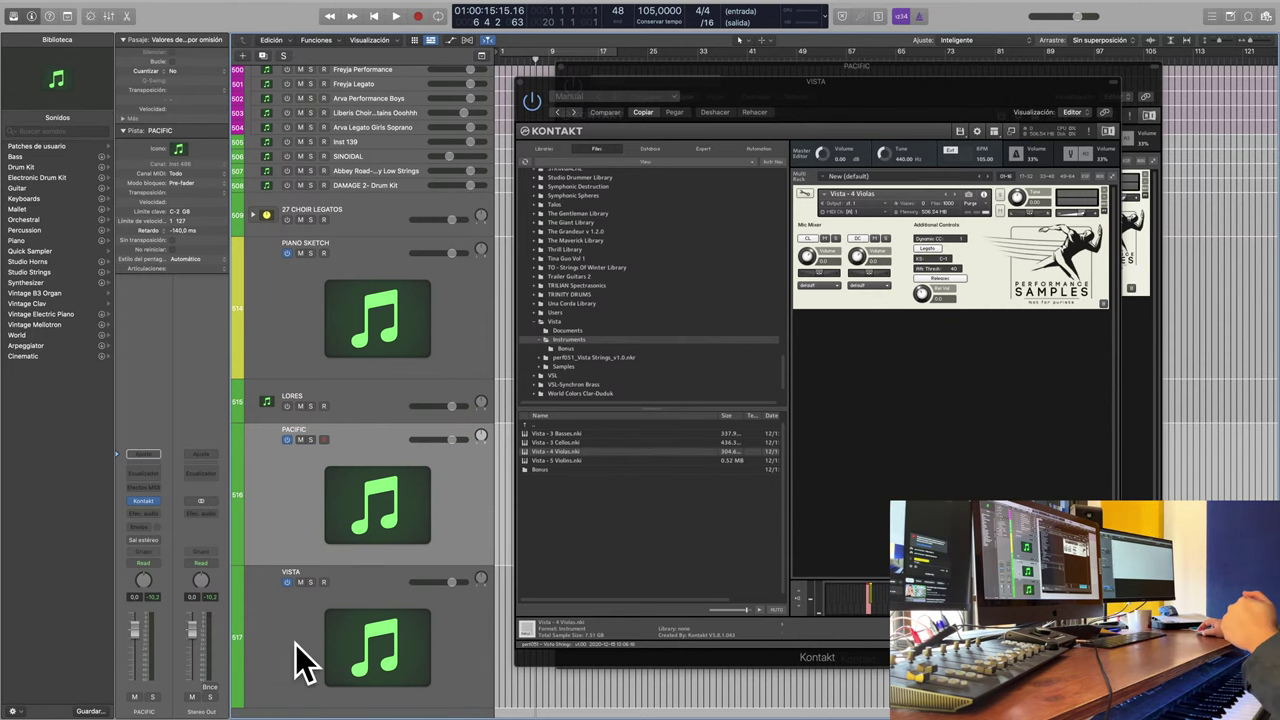
Step: Nudge the Vista Kontakt window aside and audition the VISTA and PACIFIC tracks in turn to compare their violas
left_click_drag(807, 98, 834, 96)
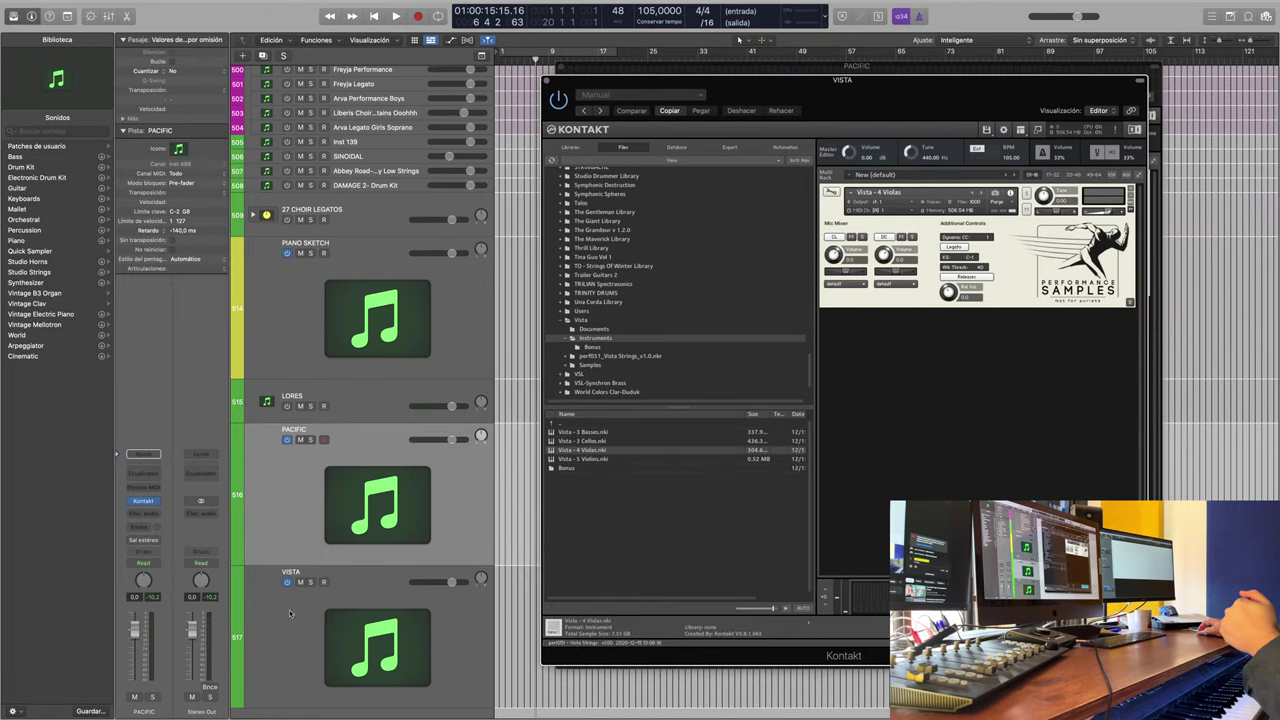
left_click(285, 630)
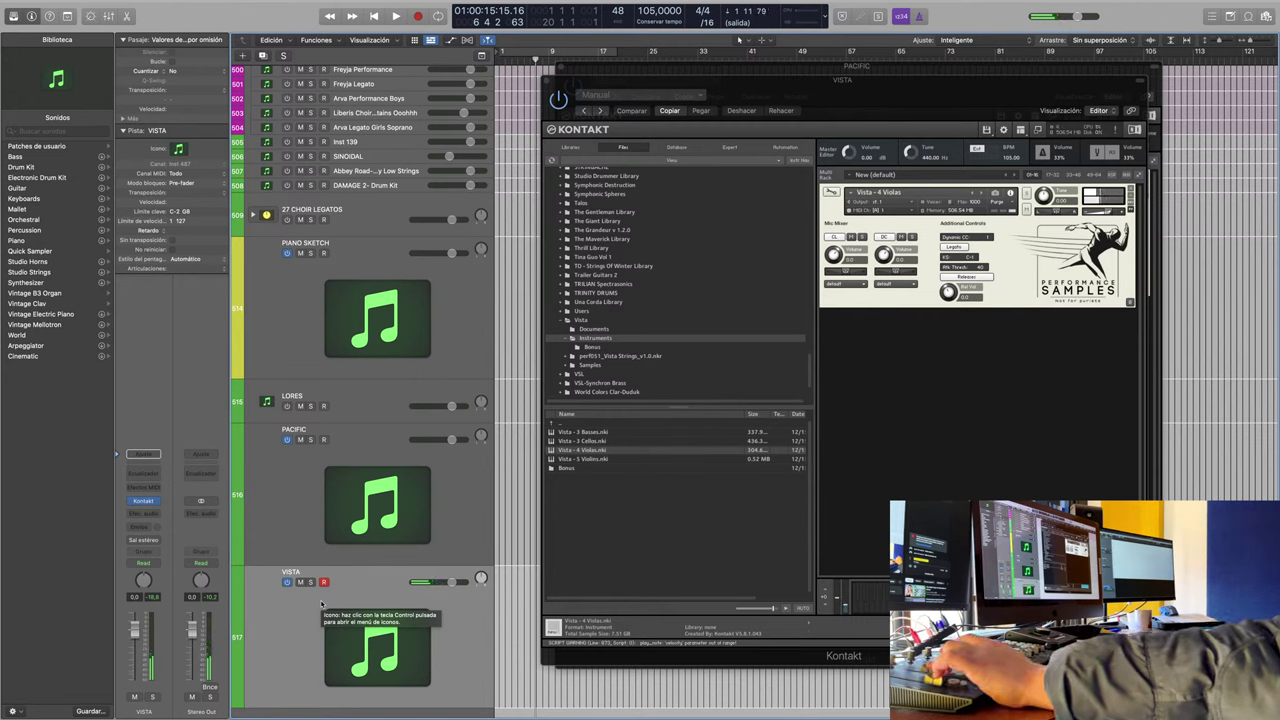
left_click(287, 483)
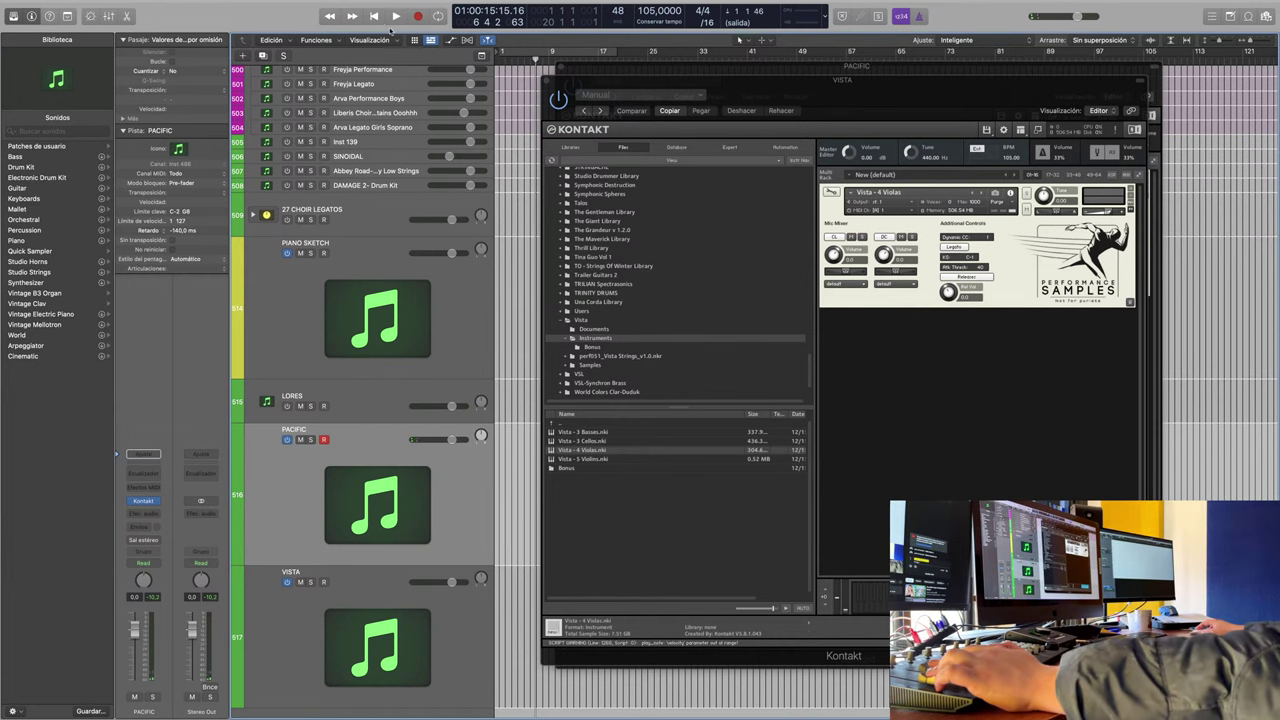
Step: Record a short viola performance on the VISTA track from the start of the project
left_click(373, 16)
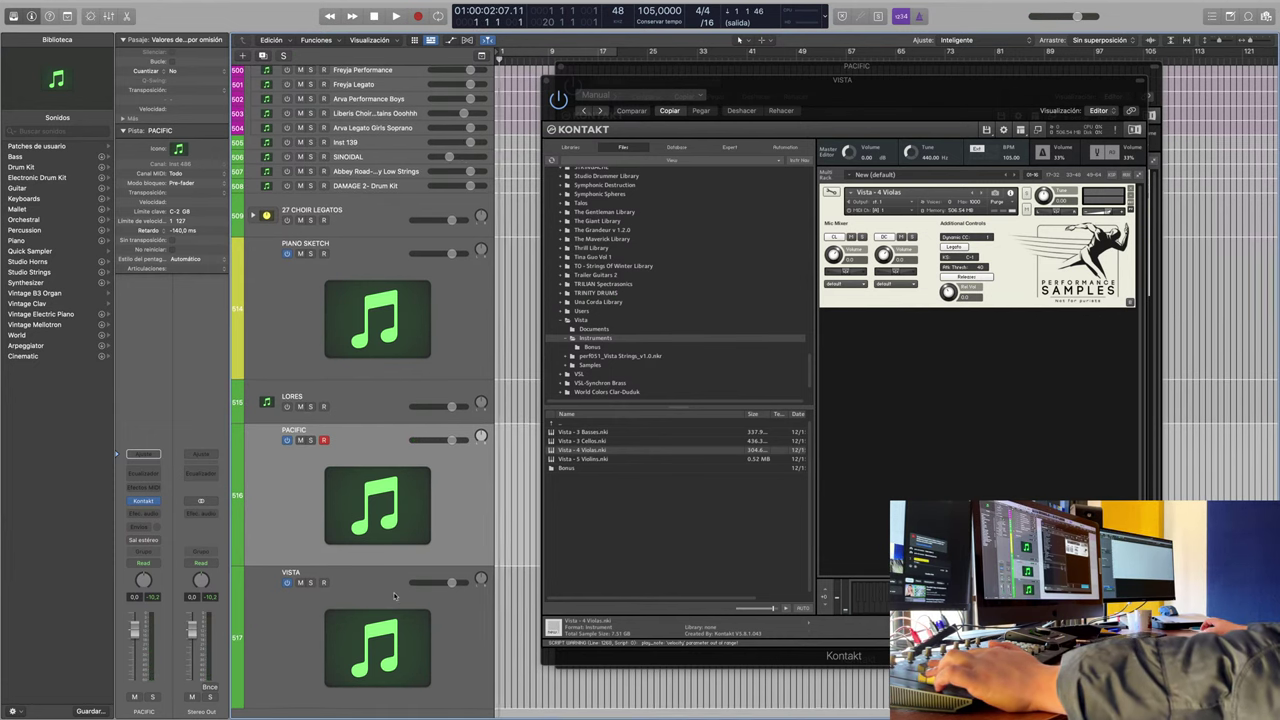
left_click(463, 606)
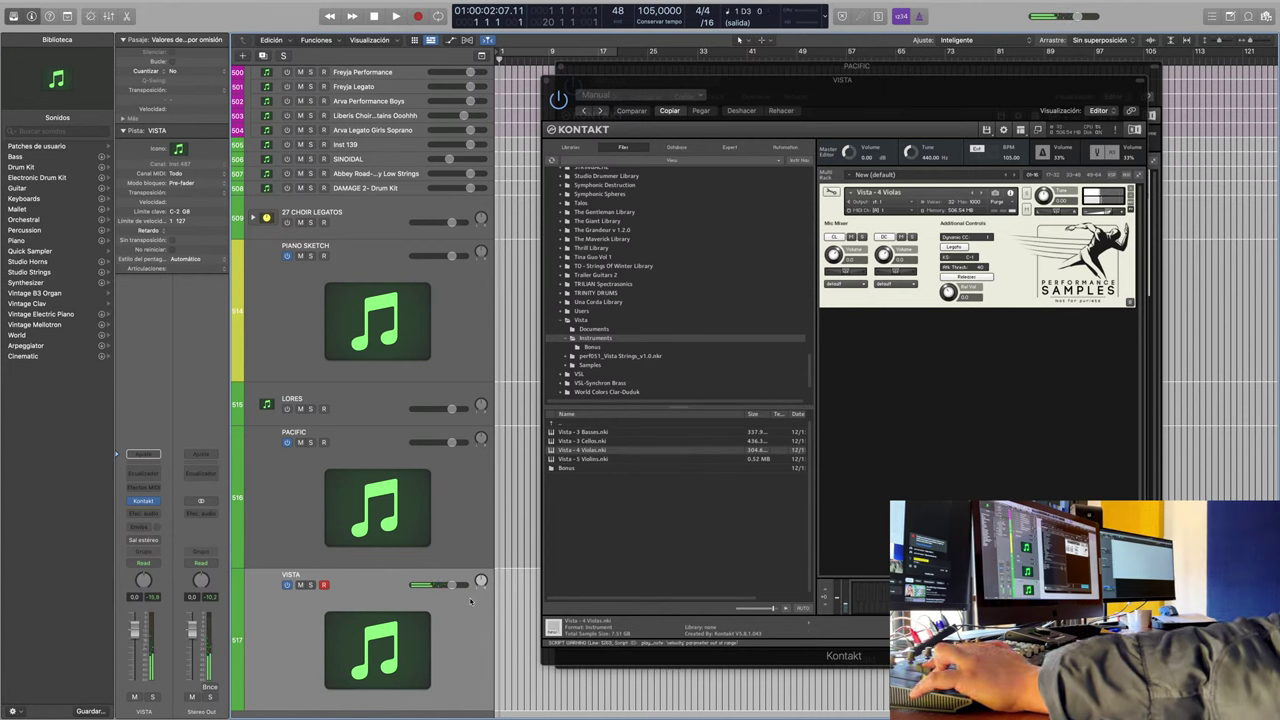
left_click(395, 16)
left_click(418, 16)
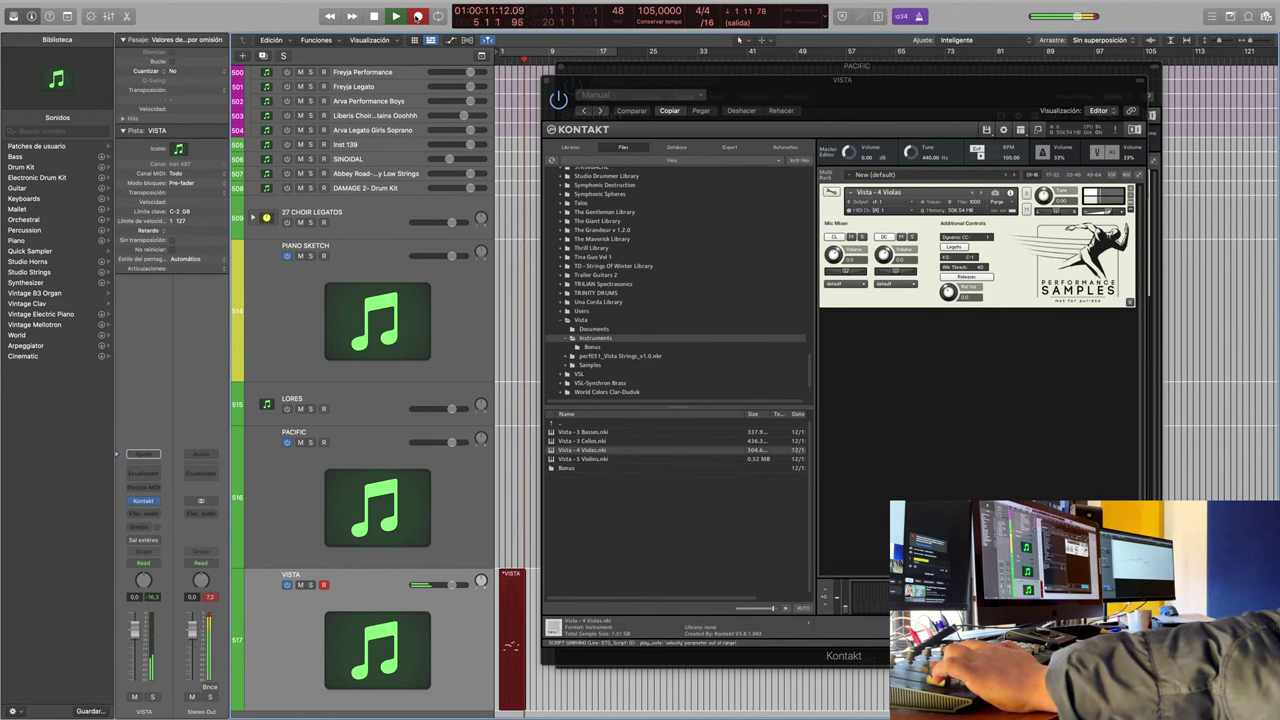
key("space")
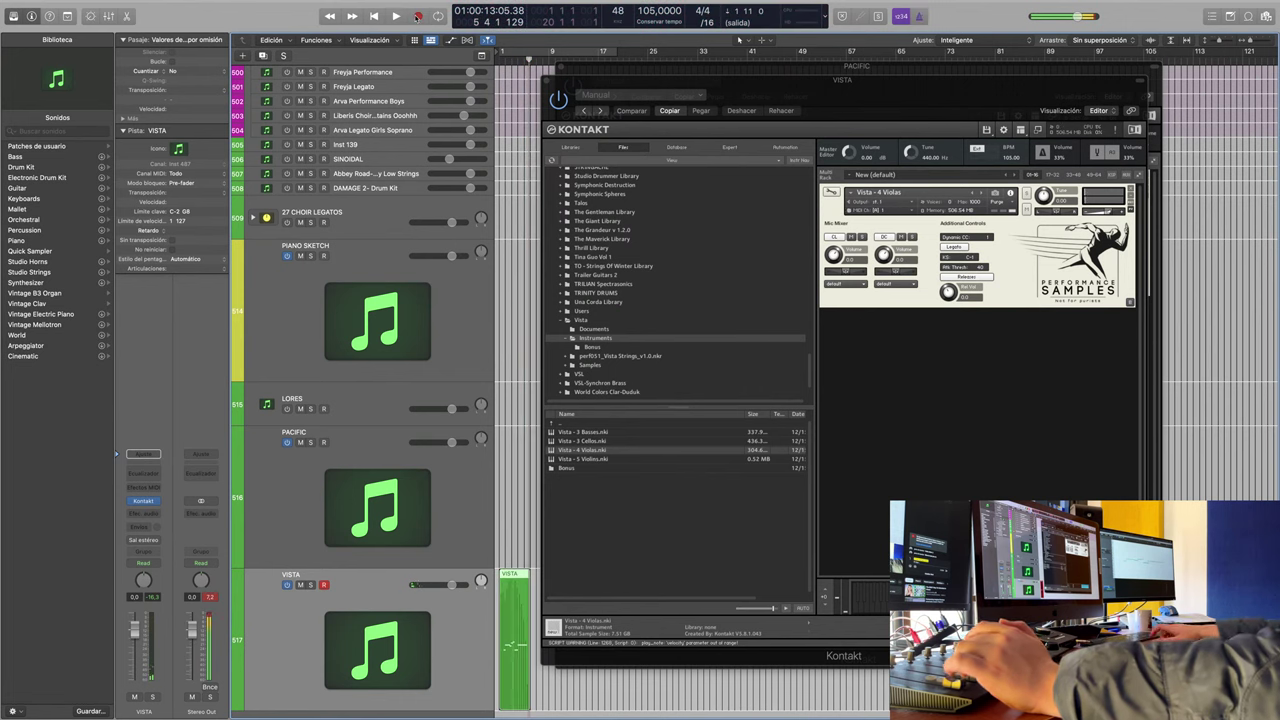
Step: Mute the VISTA track and record a short viola performance on the PACIFIC track from the start of the project
left_click(447, 524)
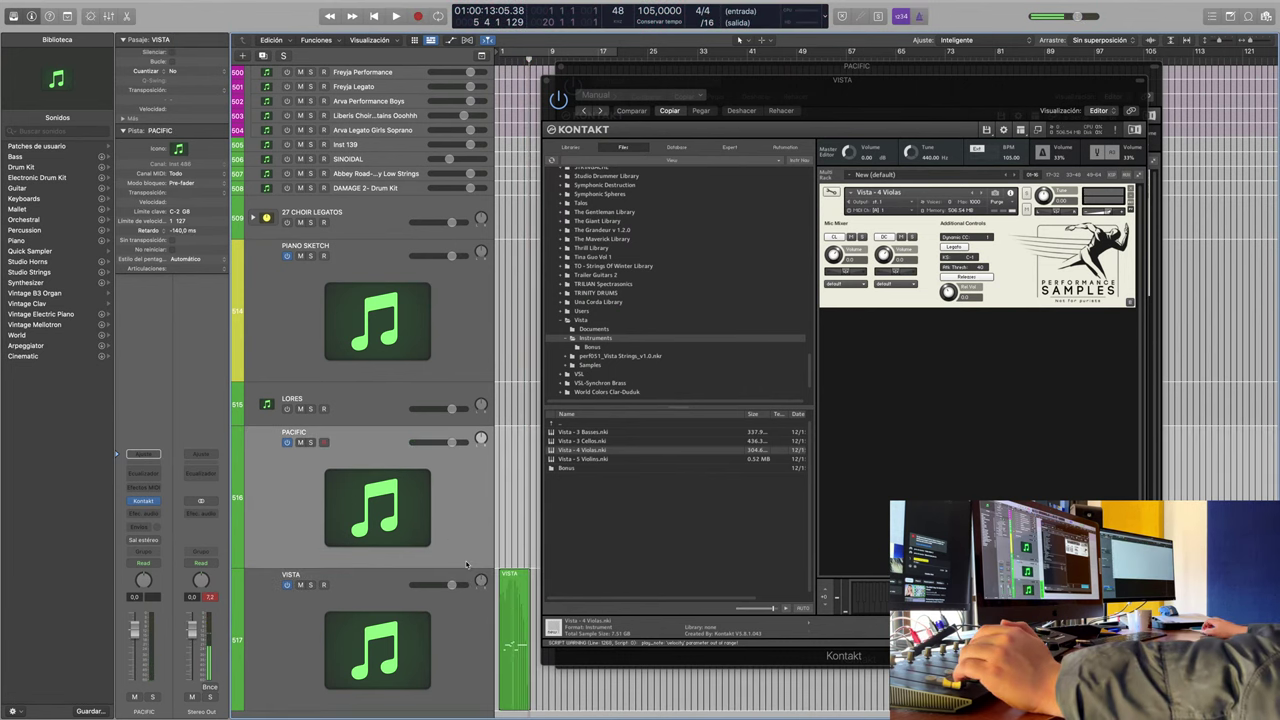
left_click(300, 585)
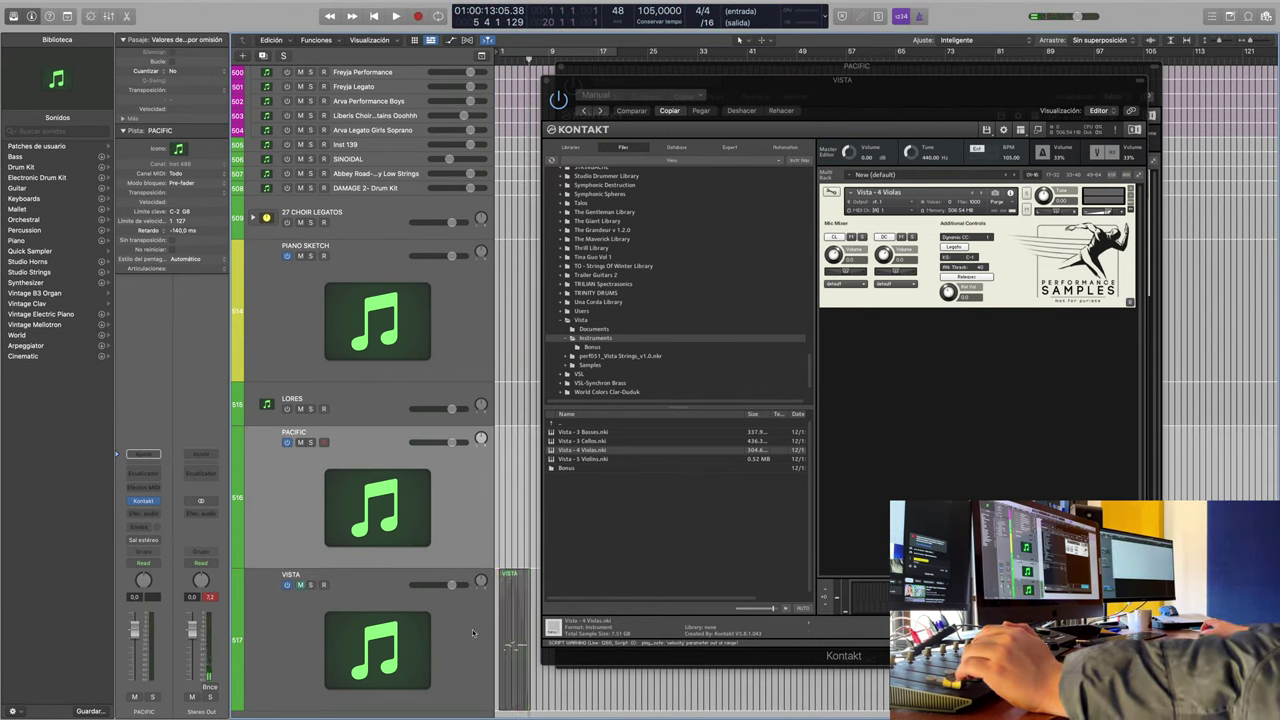
left_click(510, 635)
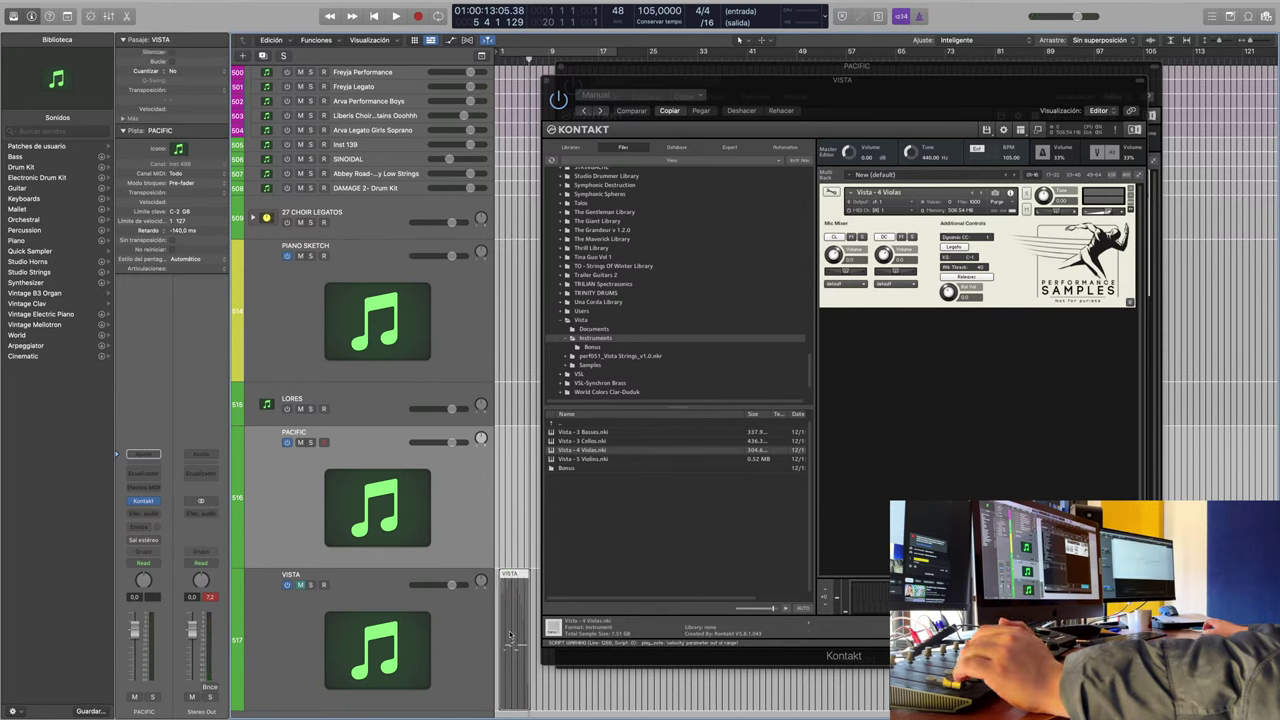
left_click(374, 16)
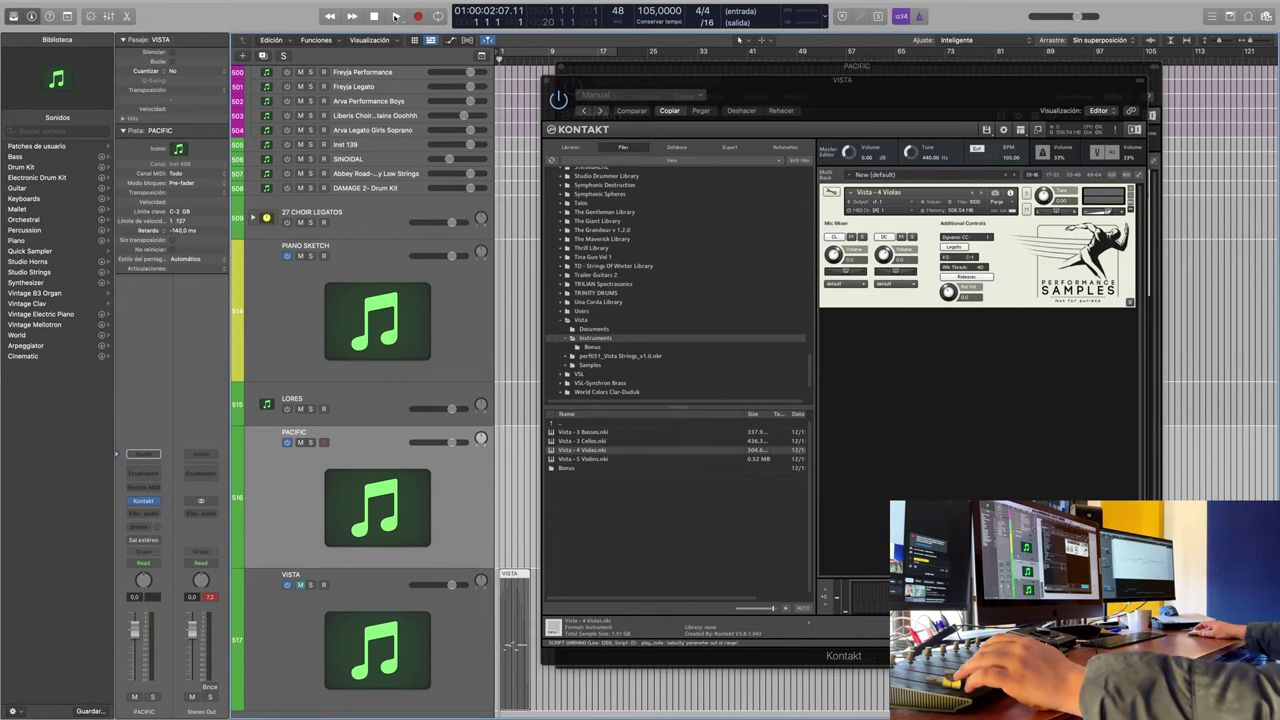
left_click(418, 16)
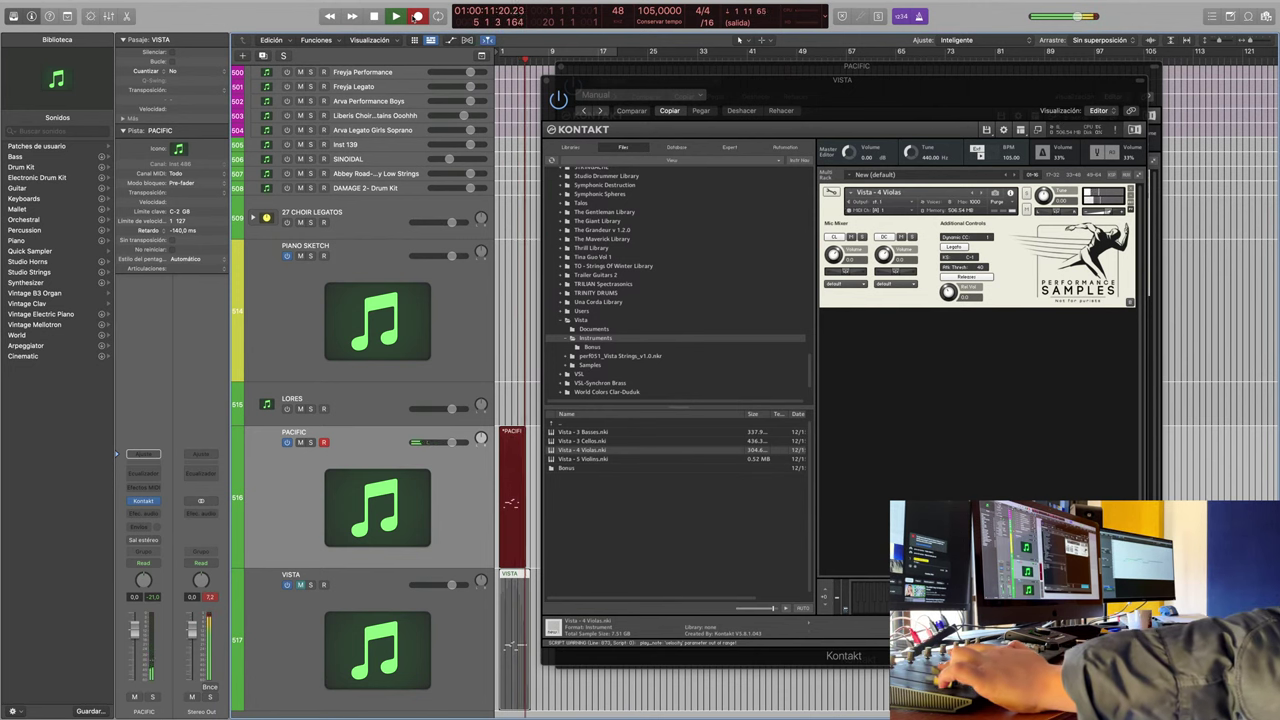
key("space")
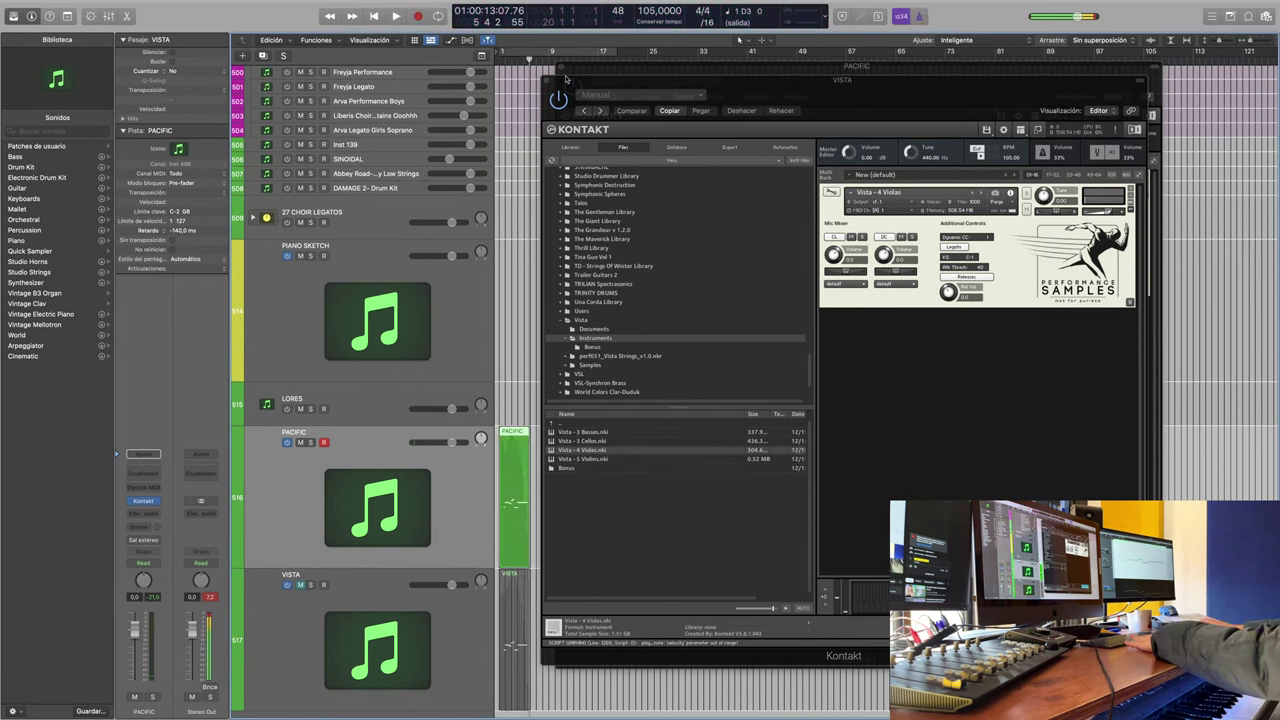
Step: Lower the metronome's audio click volume to about the middle of its range in the project's metronome settings
right_click(916, 17)
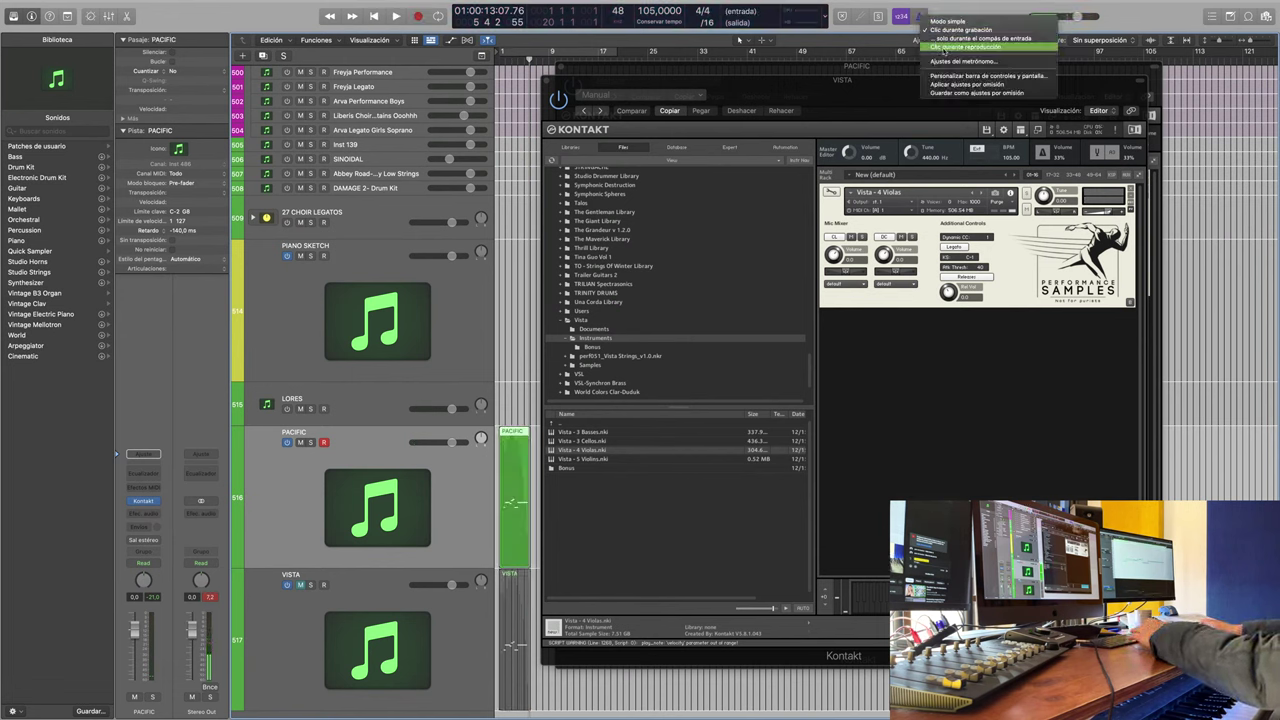
left_click(960, 22)
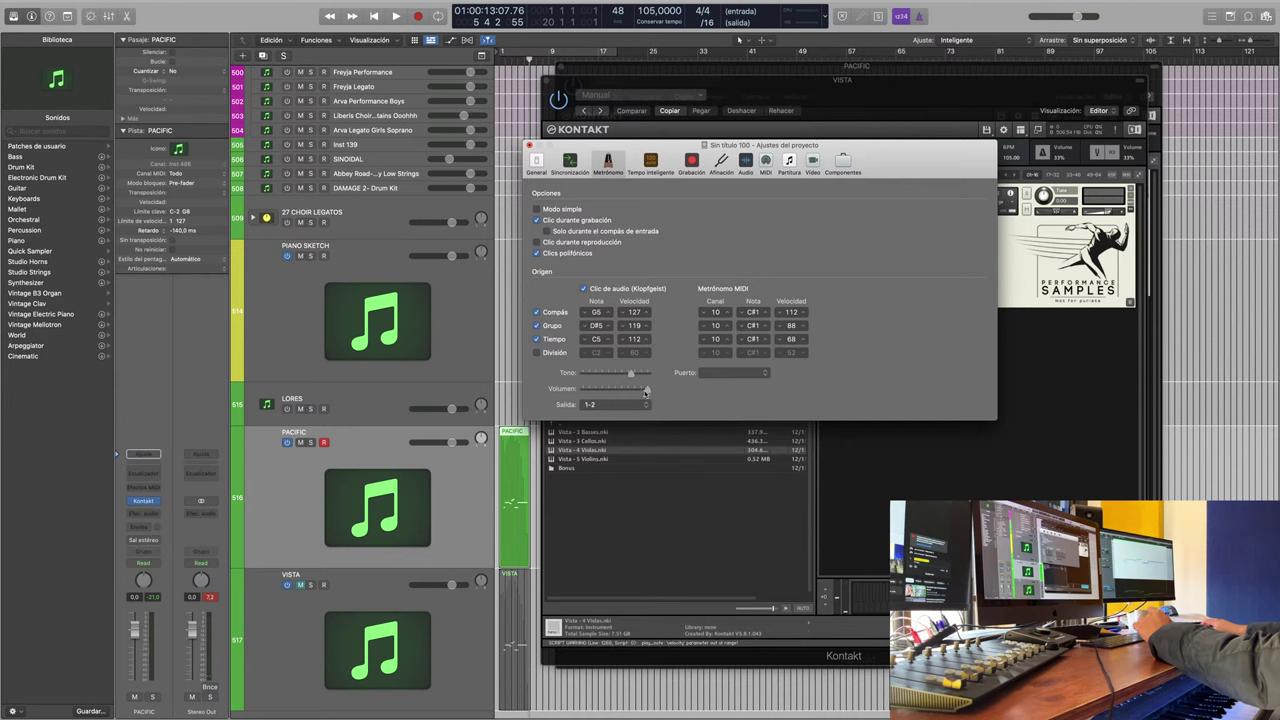
left_click_drag(645, 393, 615, 393)
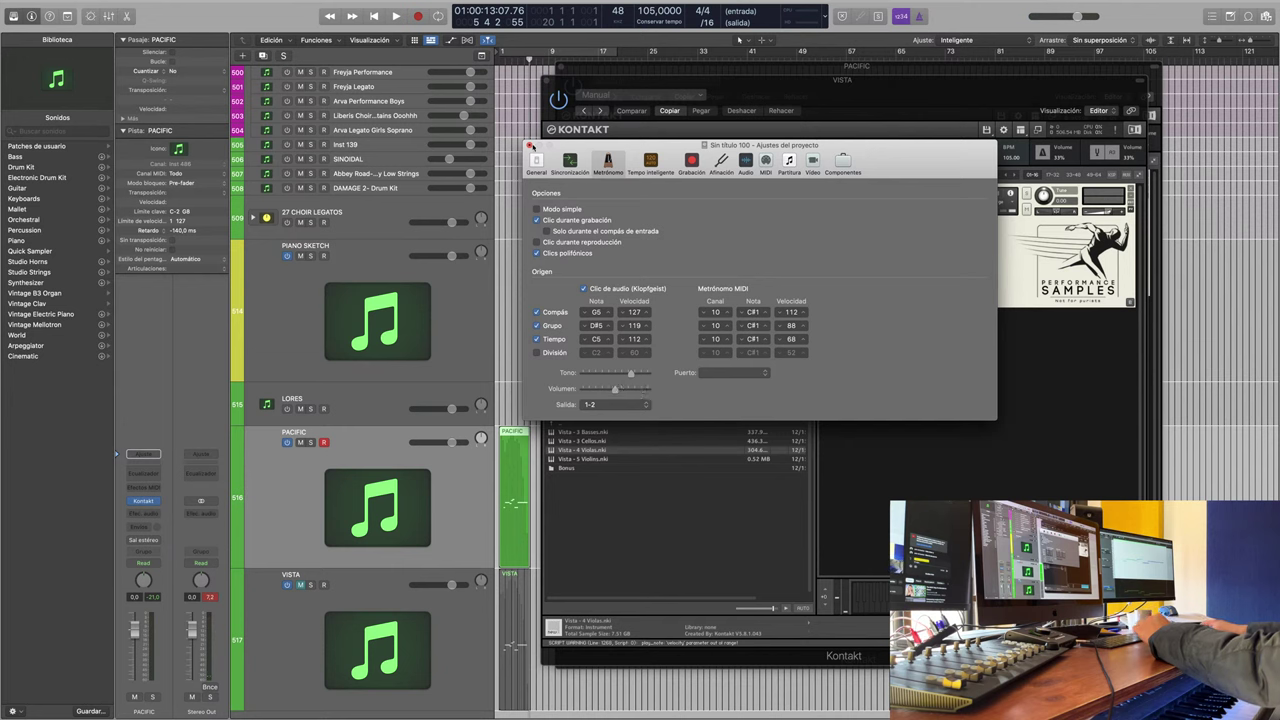
left_click(530, 146)
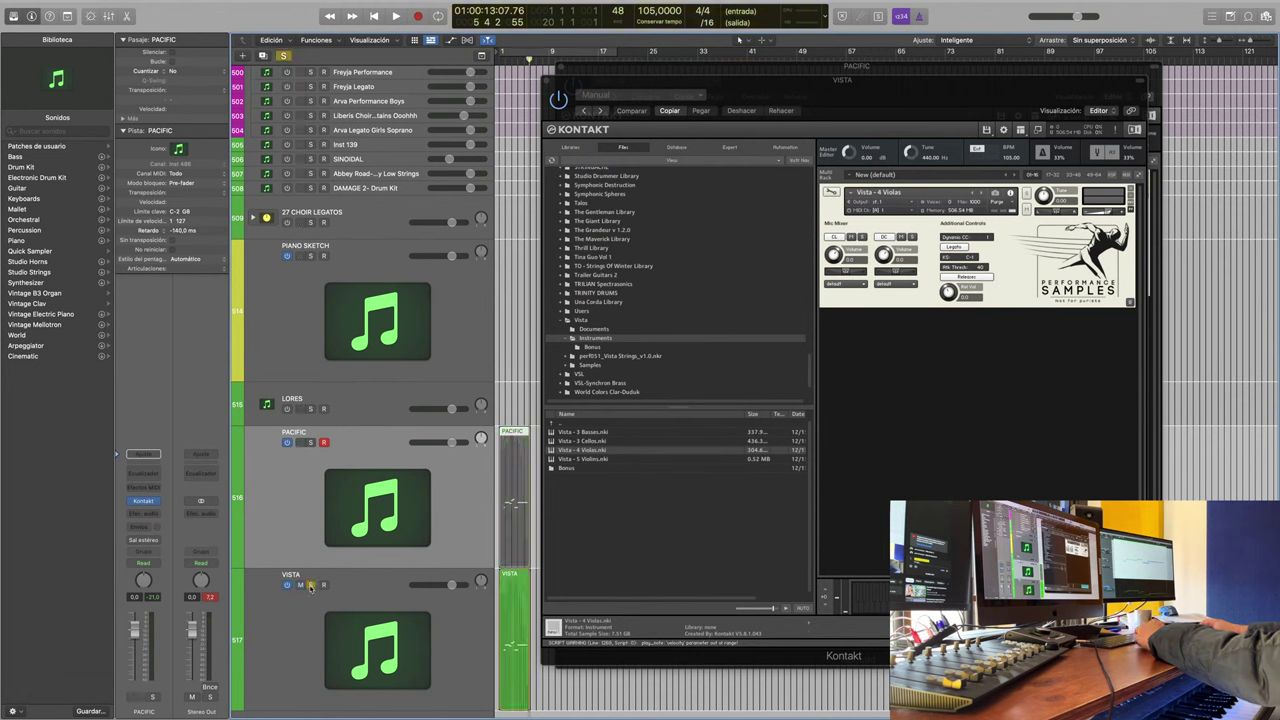
Step: Play the recorded takes from the start, toggling the VISTA track's solo to compare its violas with PACIFIC
key("Return")
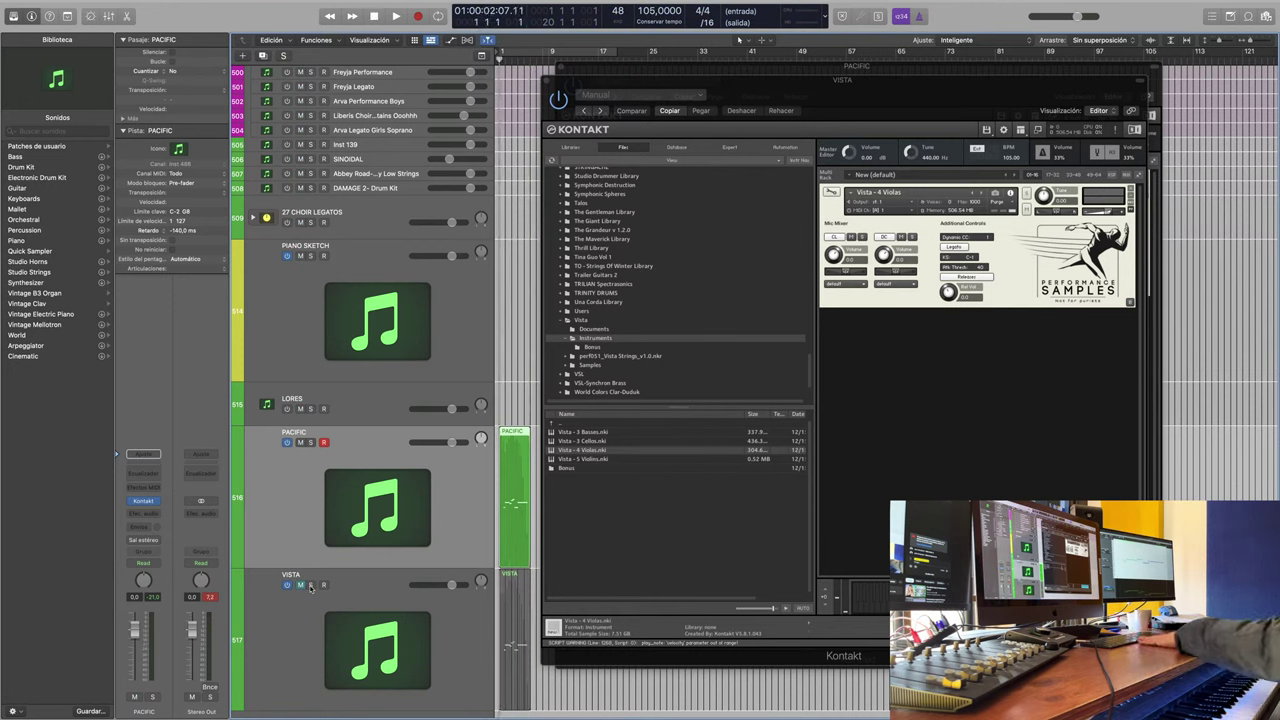
key("space")
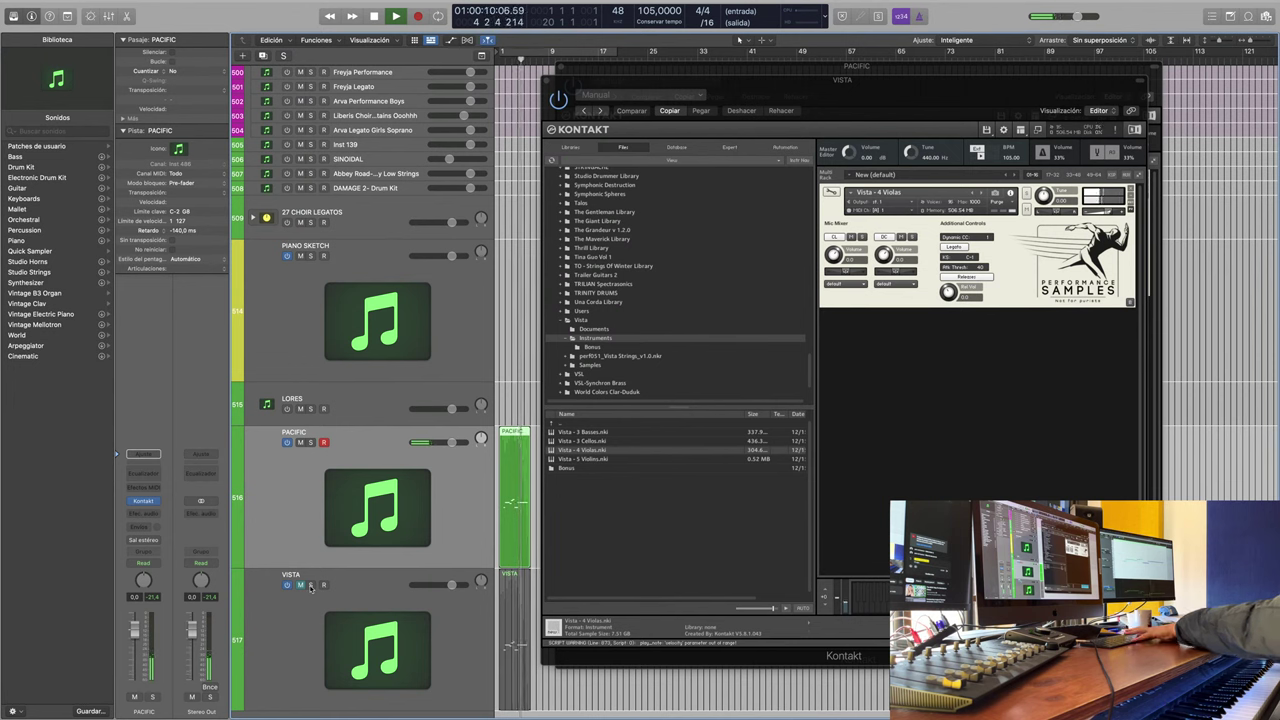
left_click(311, 586)
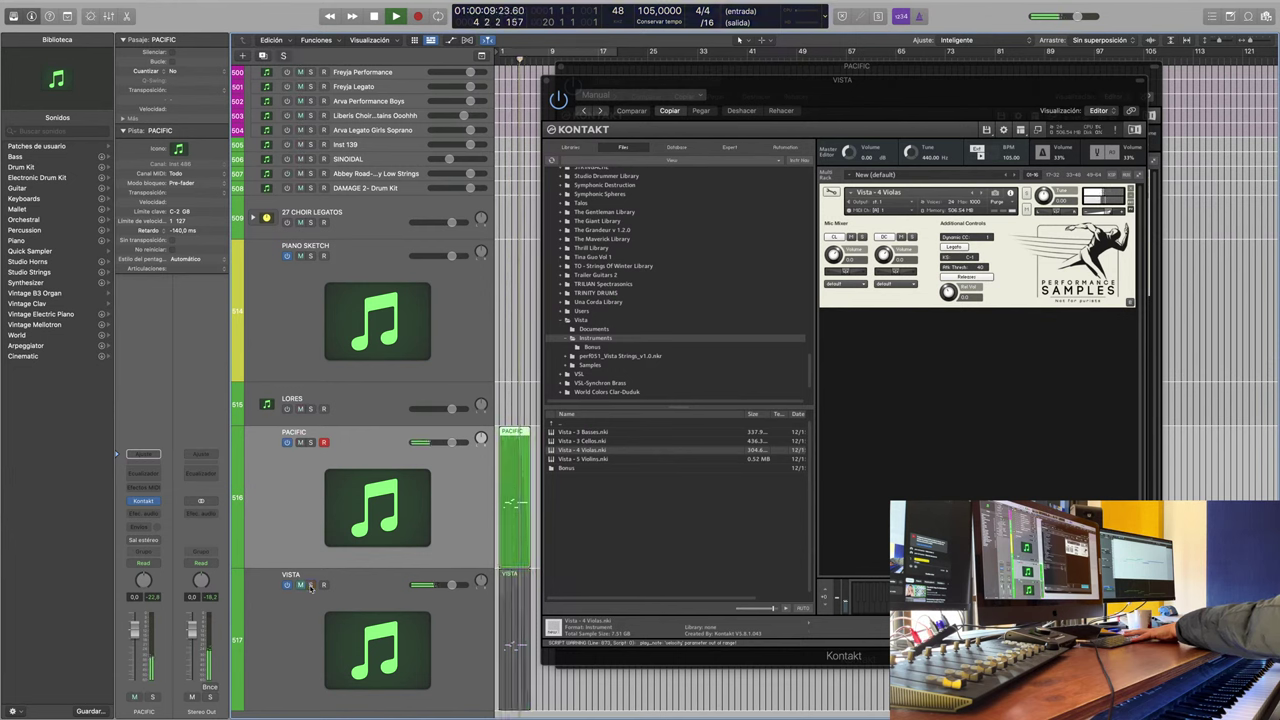
left_click(311, 586)
key("space")
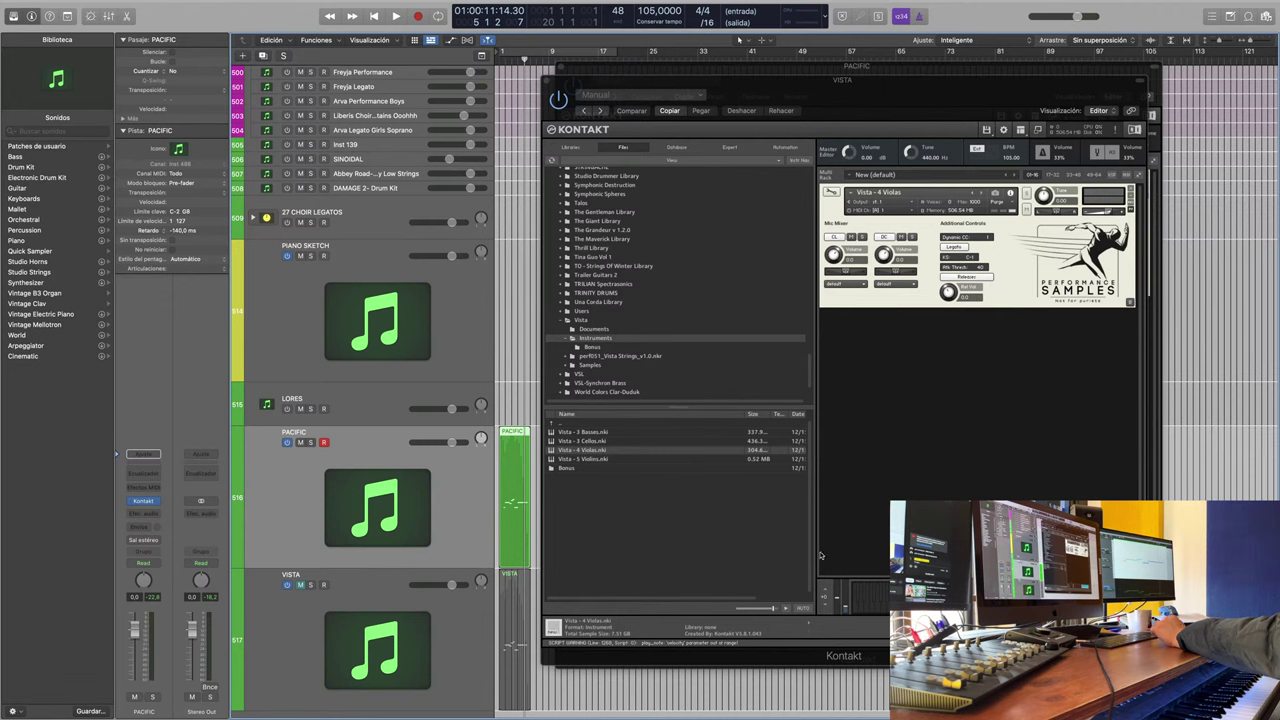
Step: Close the Vista Kontakt window and switch the Pacific 12 Violas patch to Sustain Mode
left_click(548, 82)
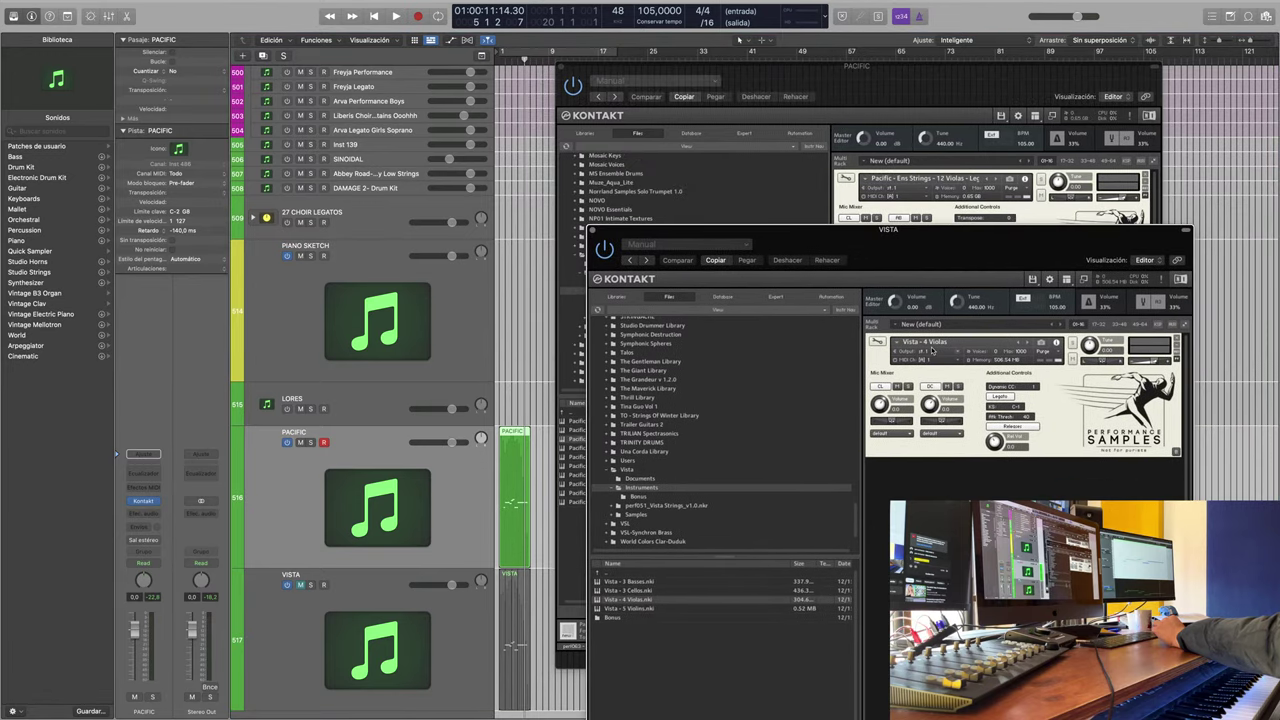
left_click(594, 230)
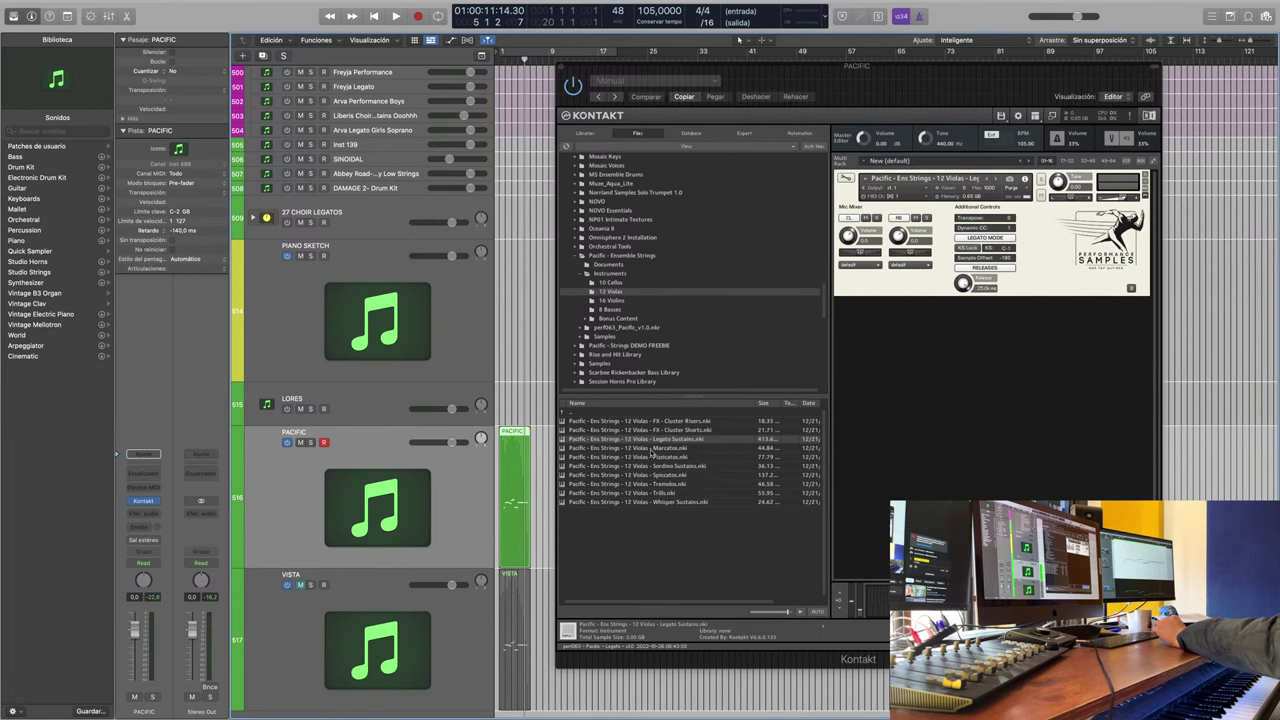
left_click(982, 239)
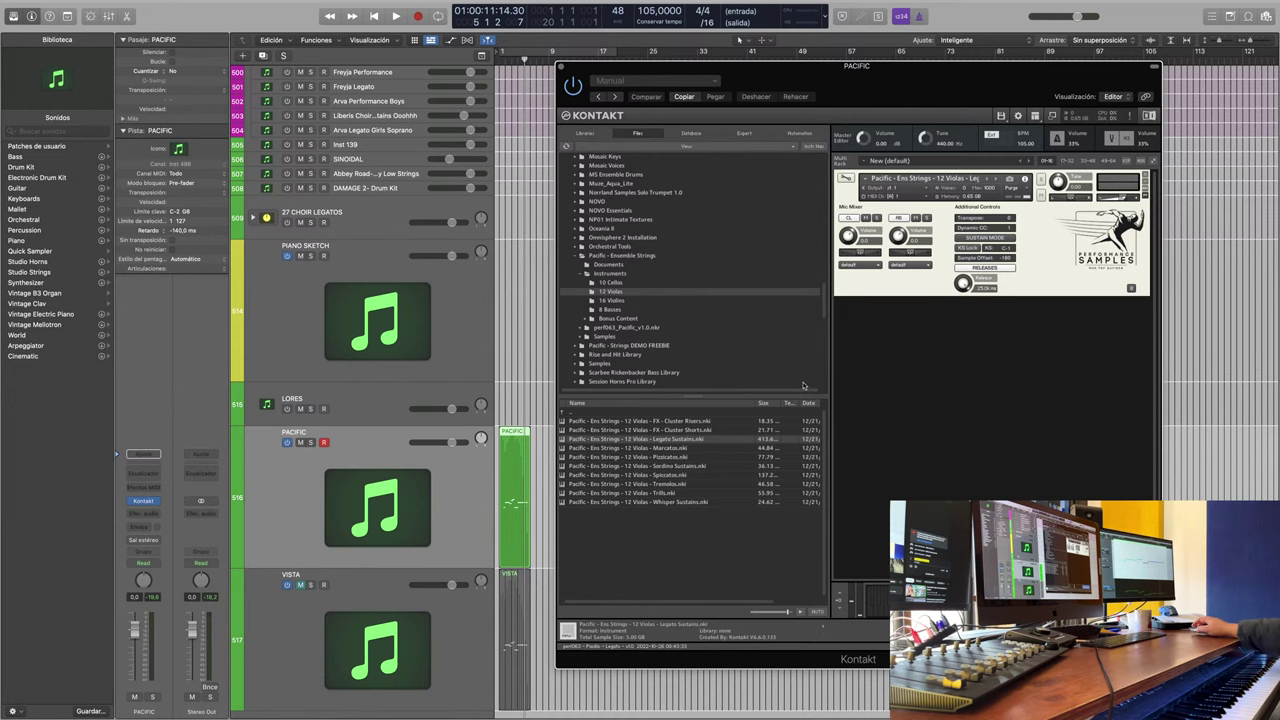
Step: Load the Pacific 12 Violas Marcatos patch for audition and review the articulation tracks of the VSL Elite Strings group
double_click(632, 448)
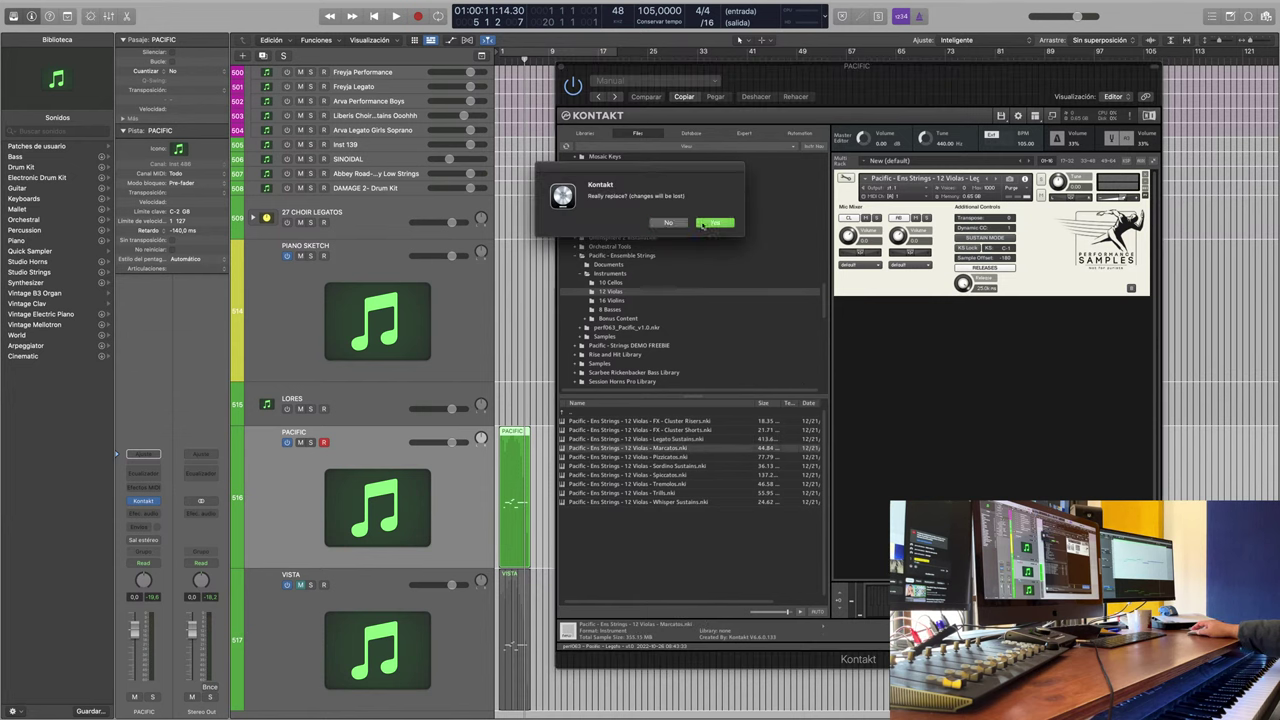
key("Return")
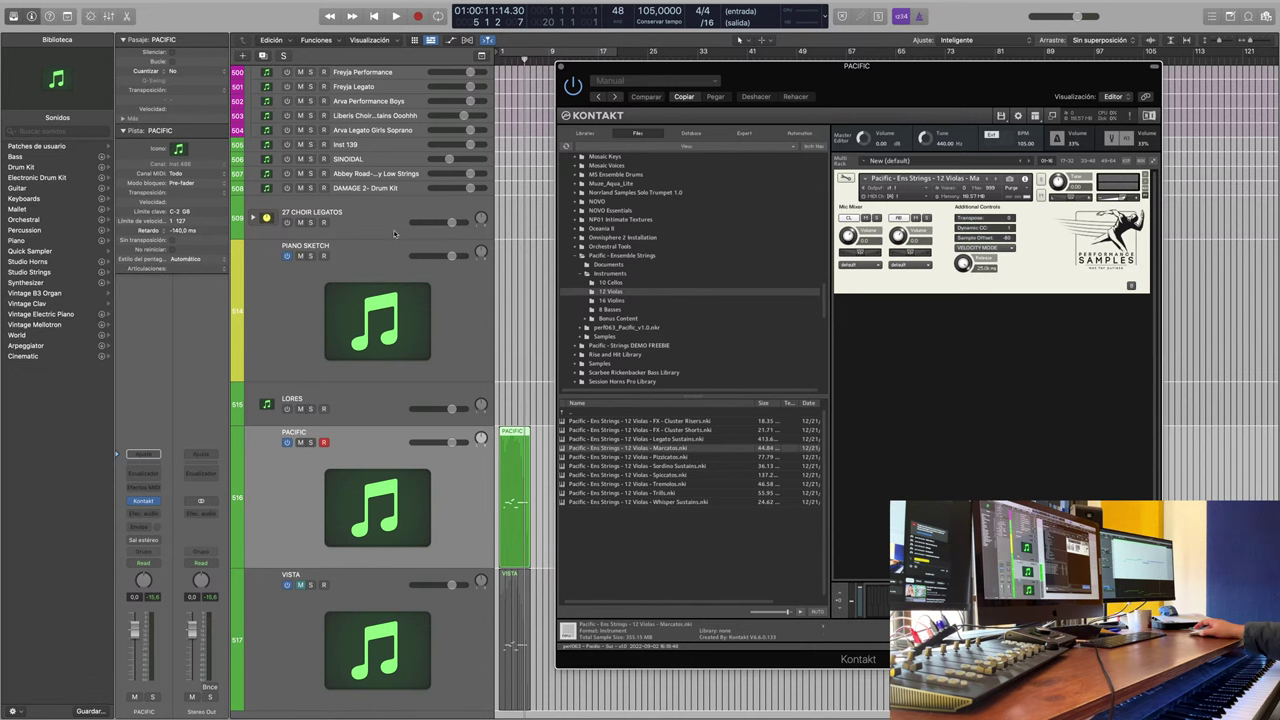
scroll(432, 379, "up", 15)
scroll(432, 379, "up", 20)
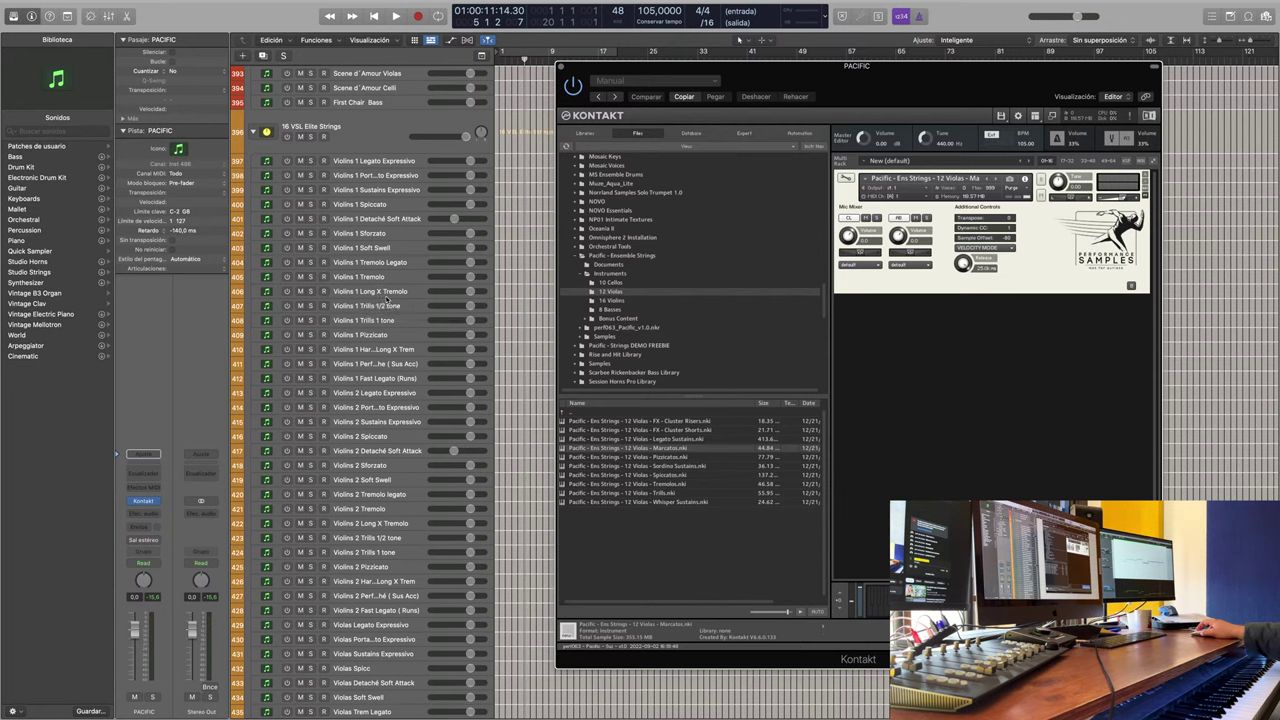
scroll(402, 310, "down", 10)
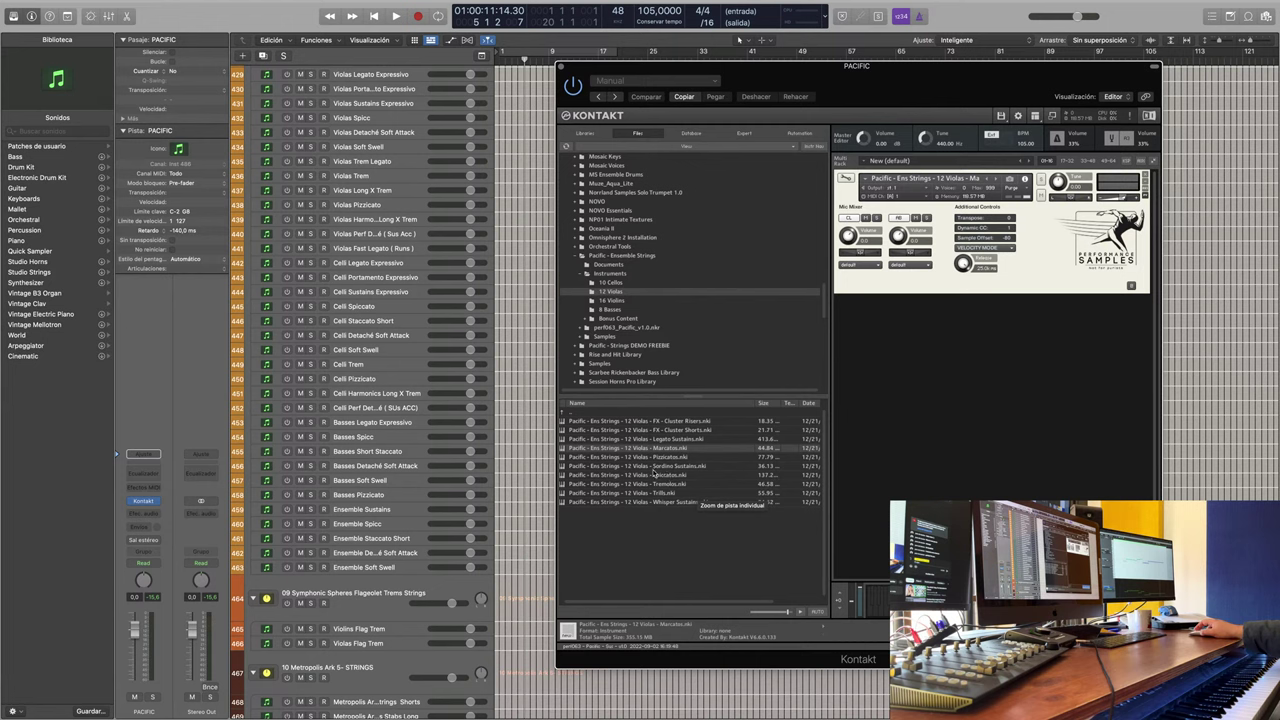
Step: Load the Pacific 12 Violas Sordino Sustains patch for audition, and replace it with the Spiccatos patch
double_click(653, 467)
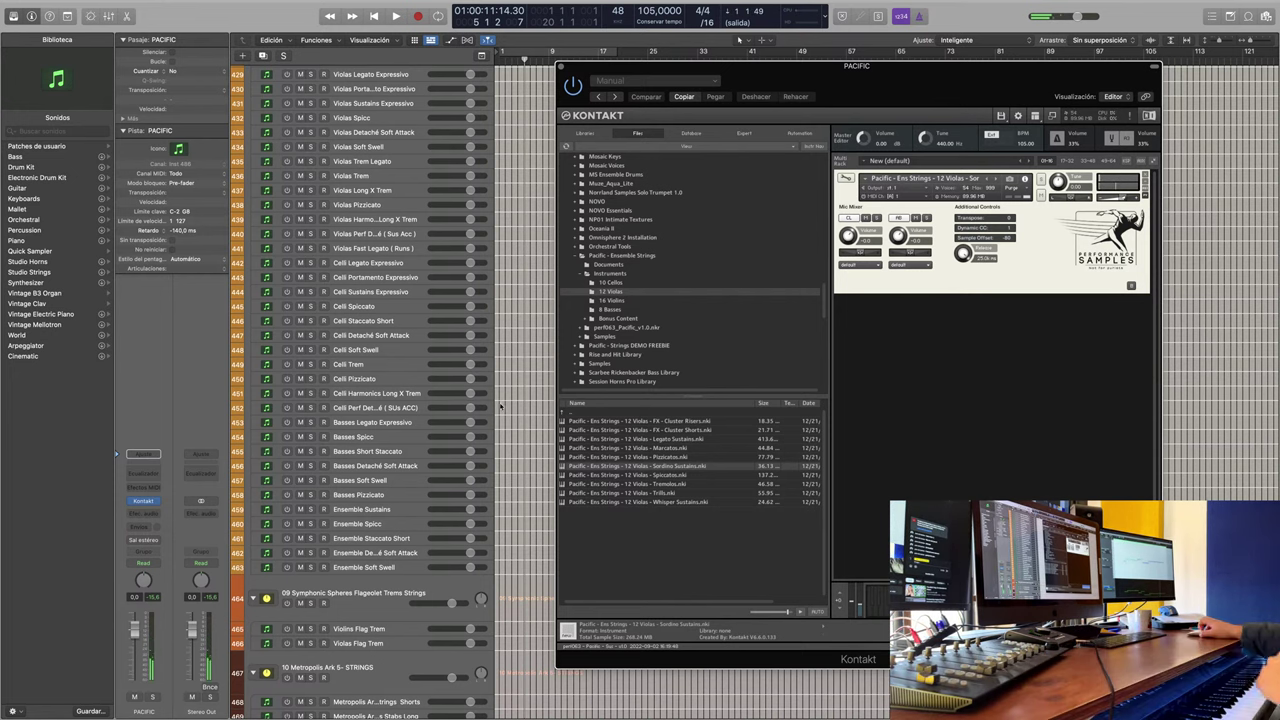
scroll(508, 400, "down", 15)
scroll(508, 400, "up", 3)
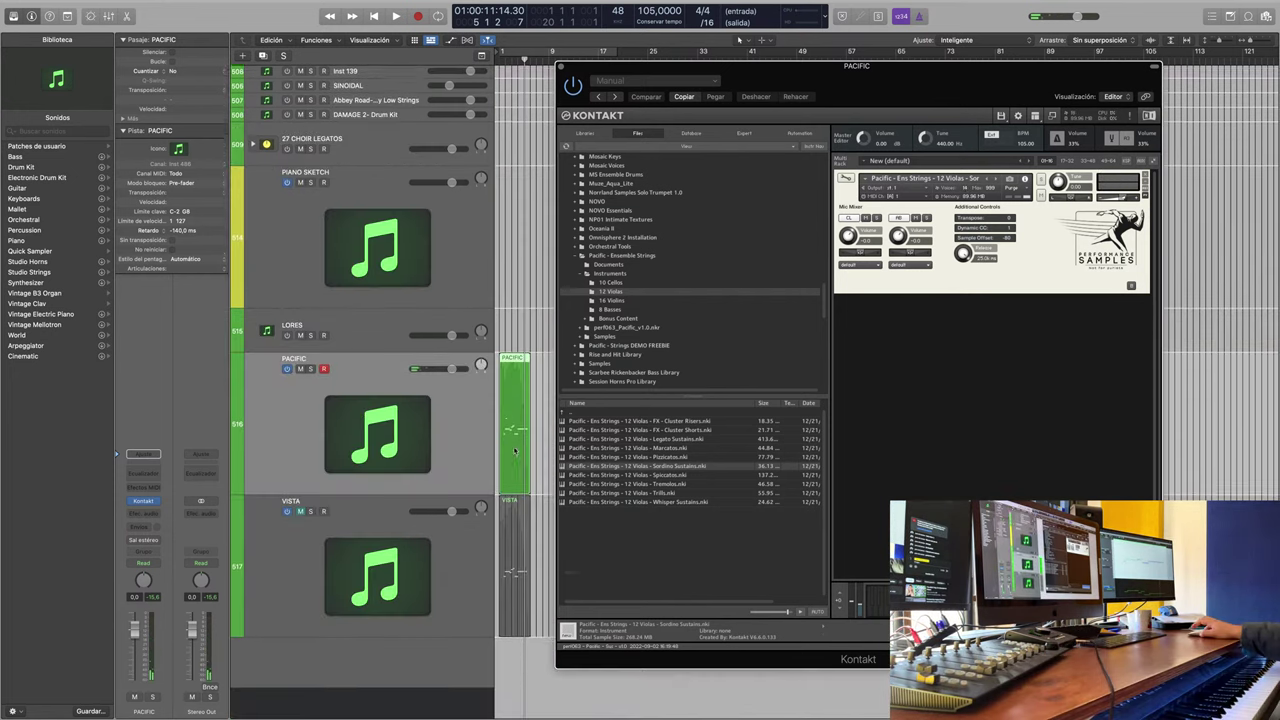
left_click(662, 476)
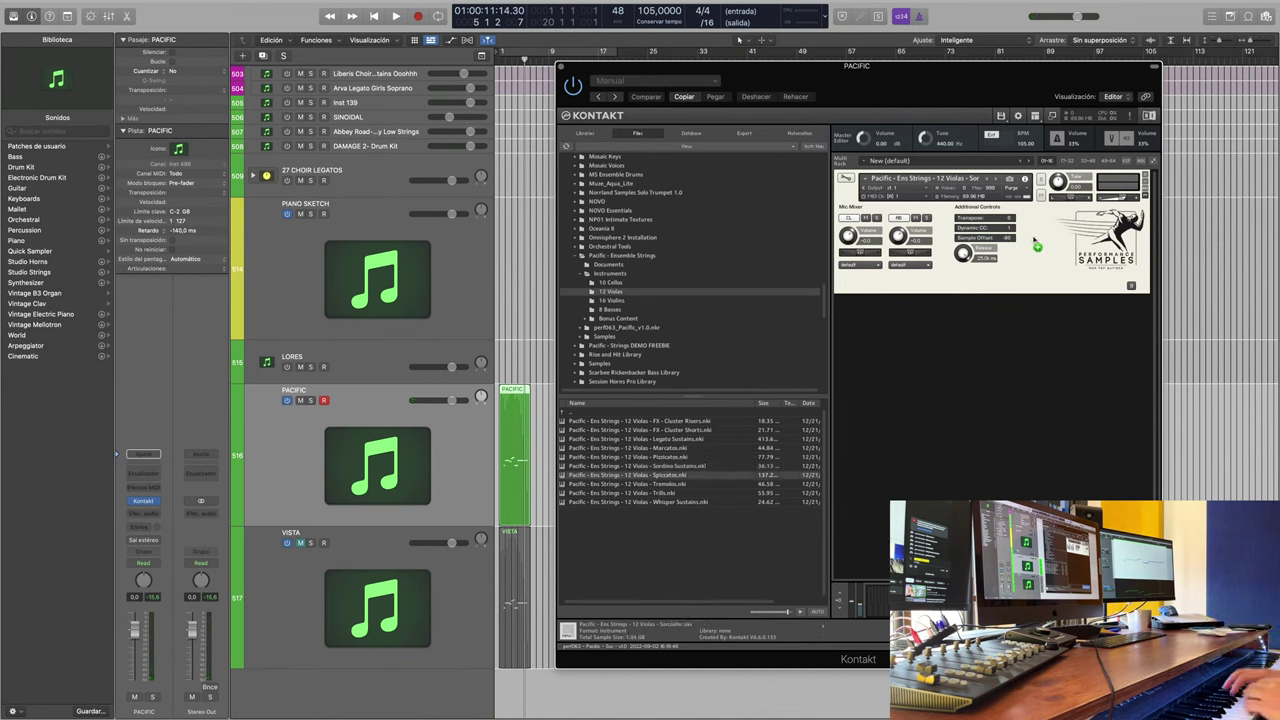
left_click_drag(1034, 240, 1034, 237)
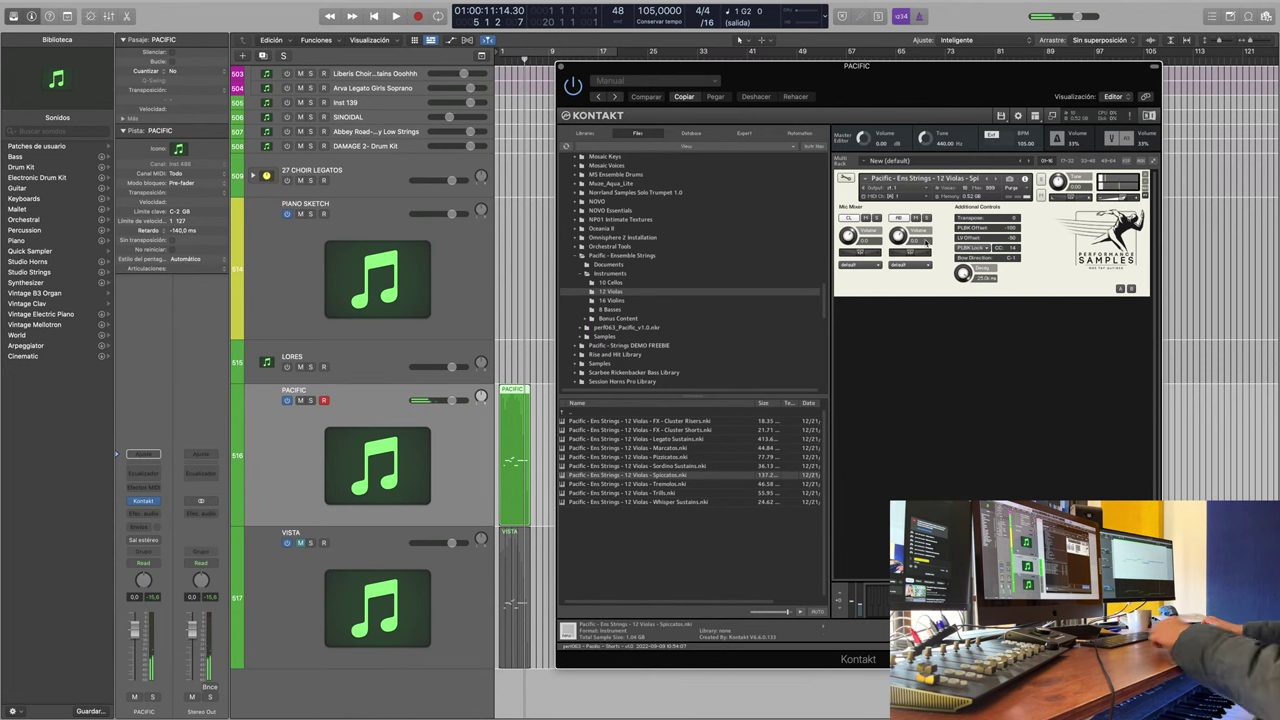
Step: Delete the PACIFIC and VISTA regions and record a new spiccato performance on the PACIFIC track from the start
left_click(490, 645, "shift")
key("Delete")
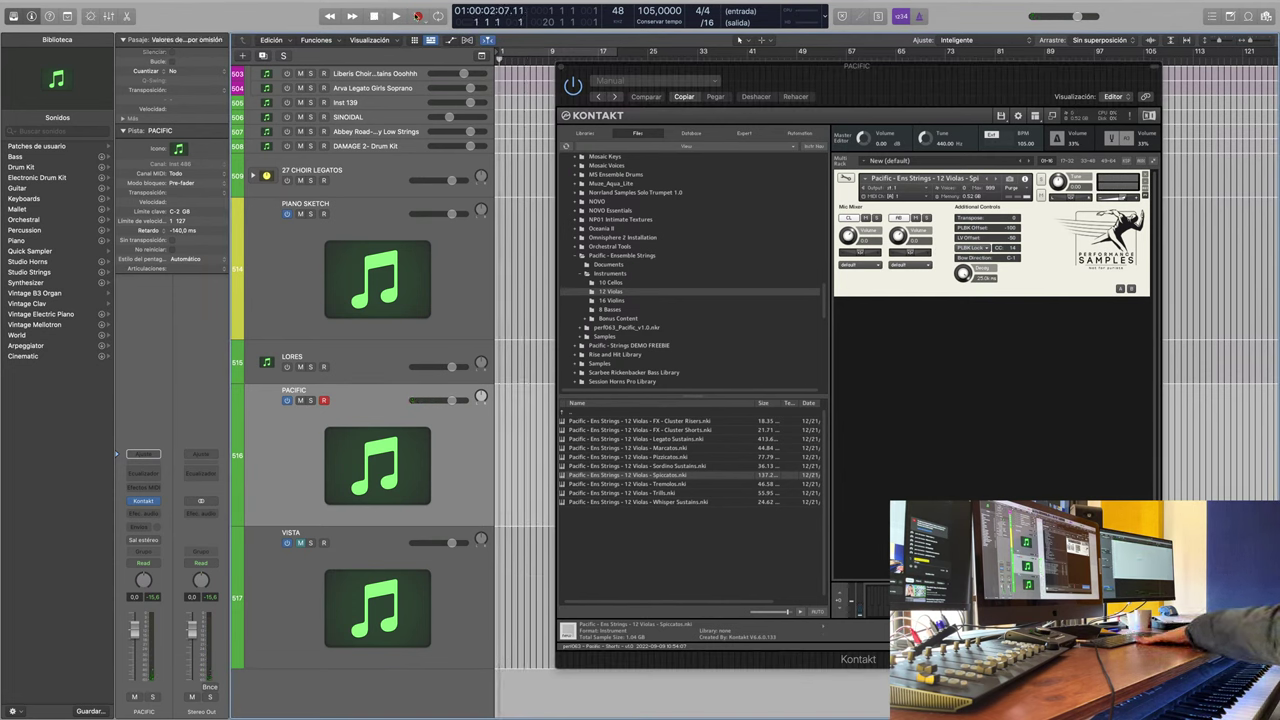
key("r")
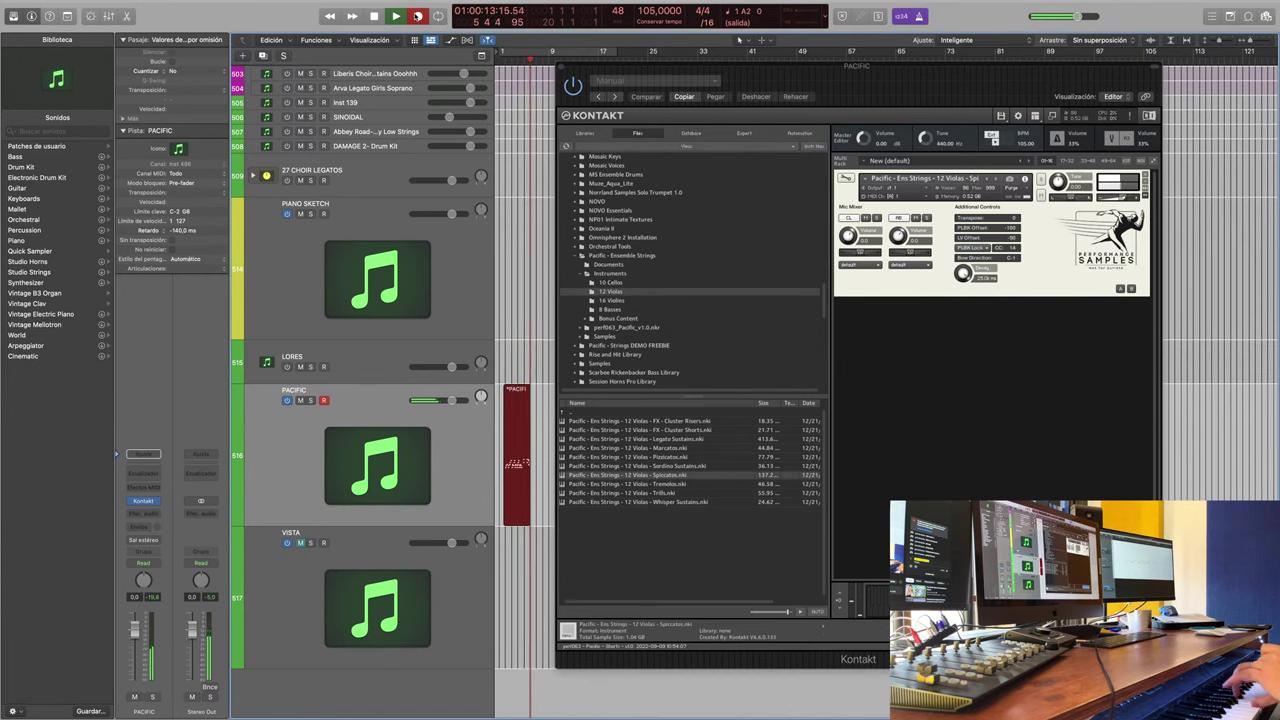
key("space")
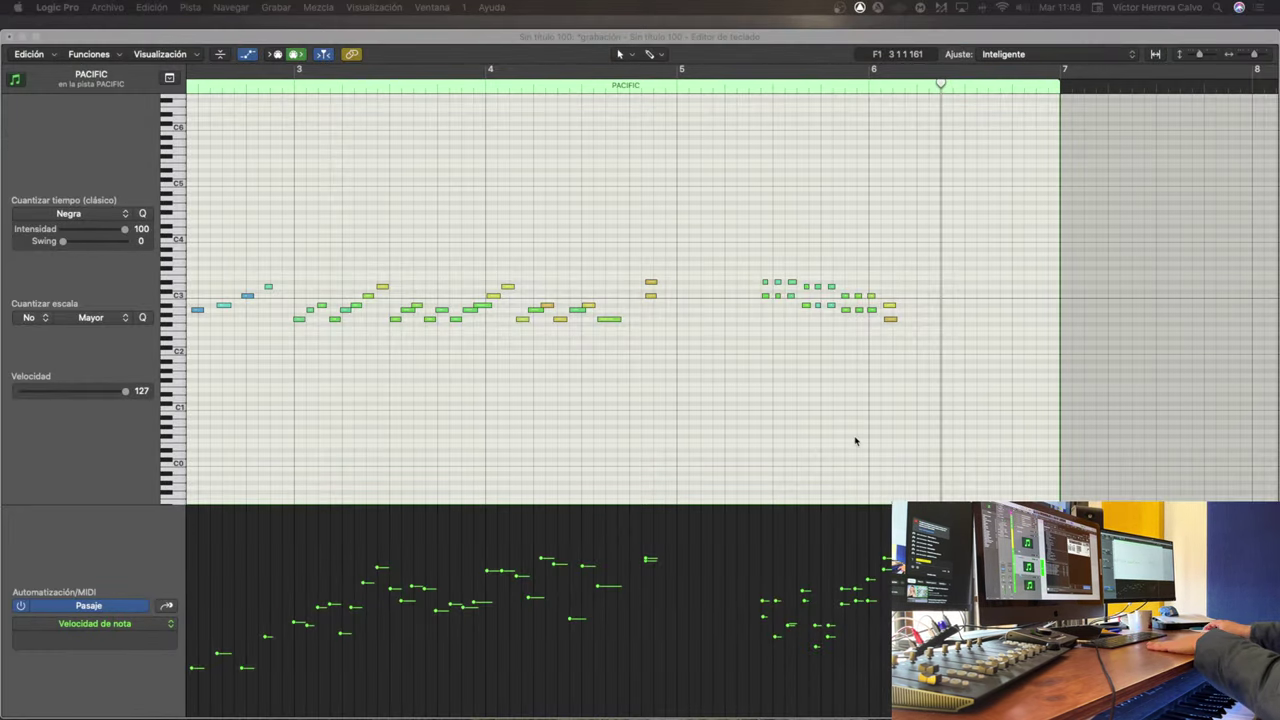
Step: Shape the velocities of the last group of PACIFIC notes, around bars 5 to 6, into a rising ramp and play it back
left_click(855, 441)
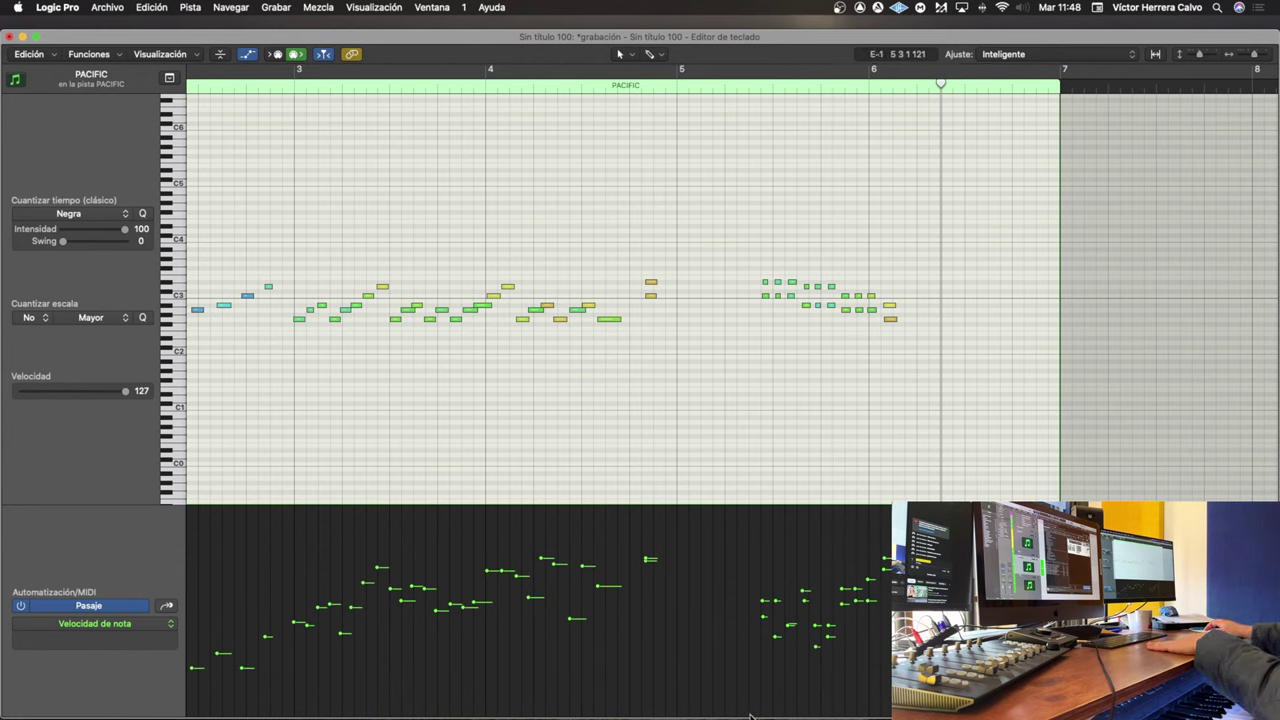
mouse_move(749, 716)
left_mouse_down()
mouse_move(902, 499)
mouse_move(884, 509)
left_mouse_up()
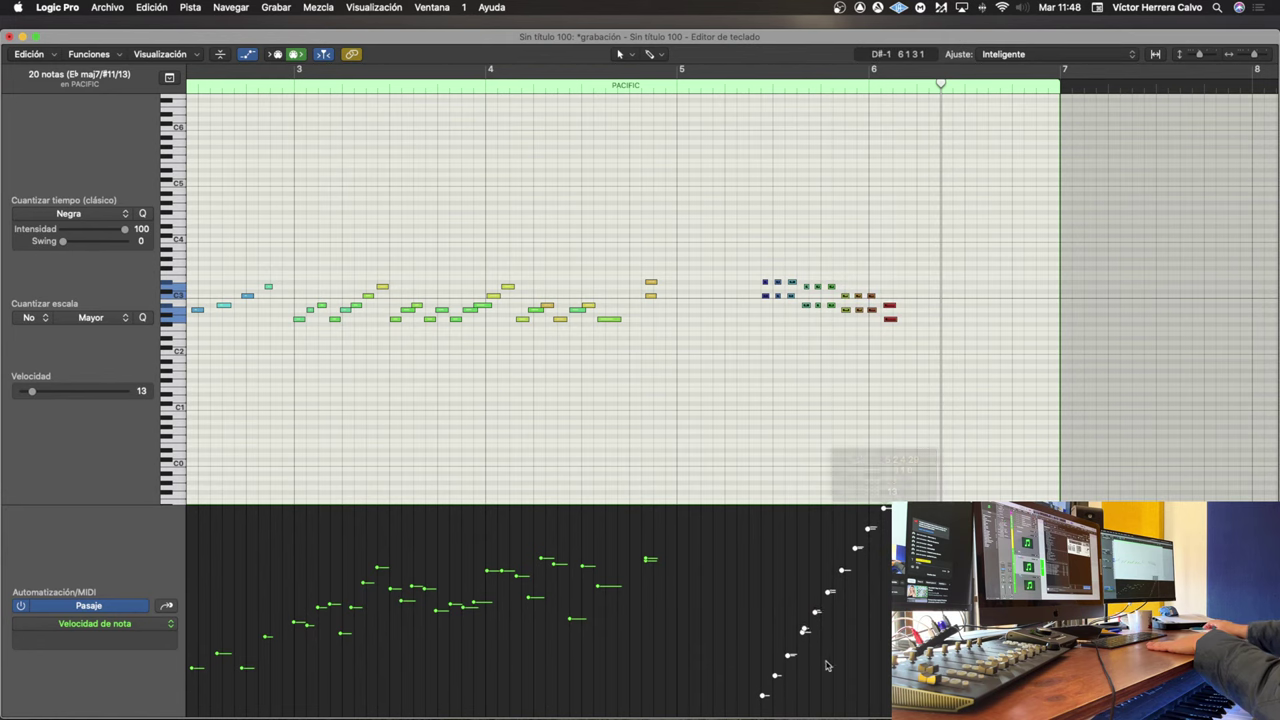
left_click(666, 85)
key("space")
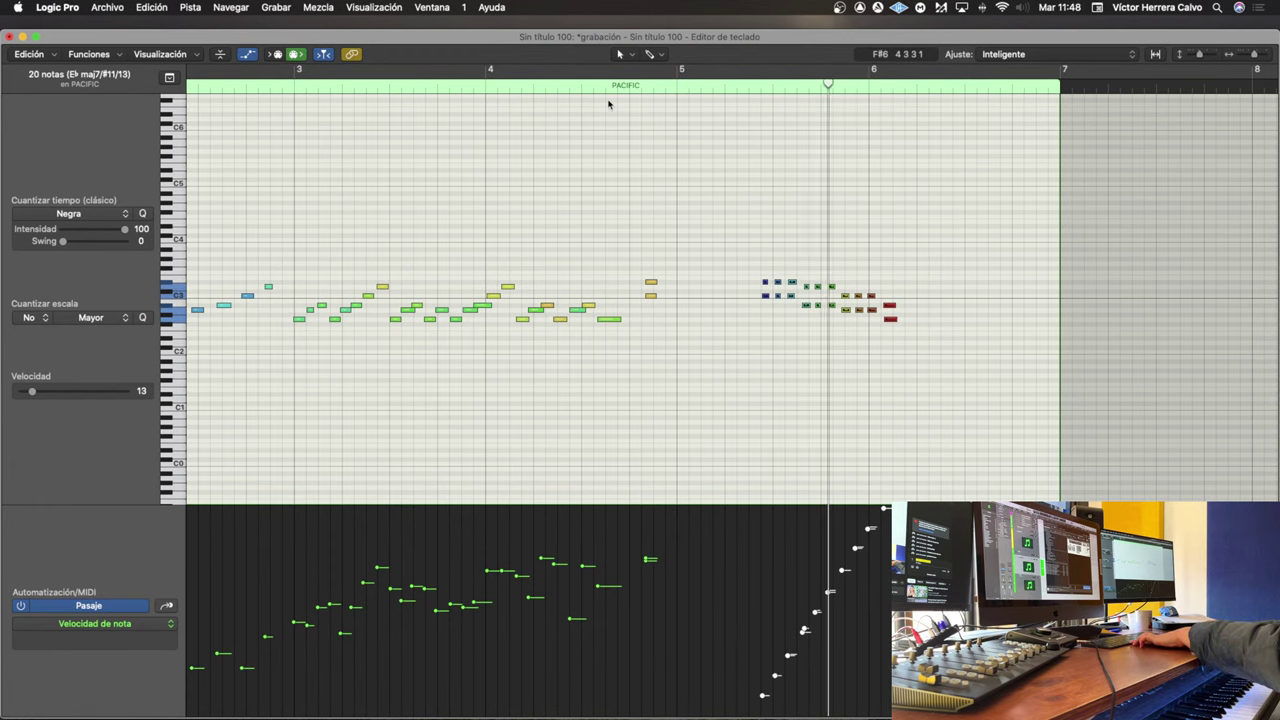
key("space")
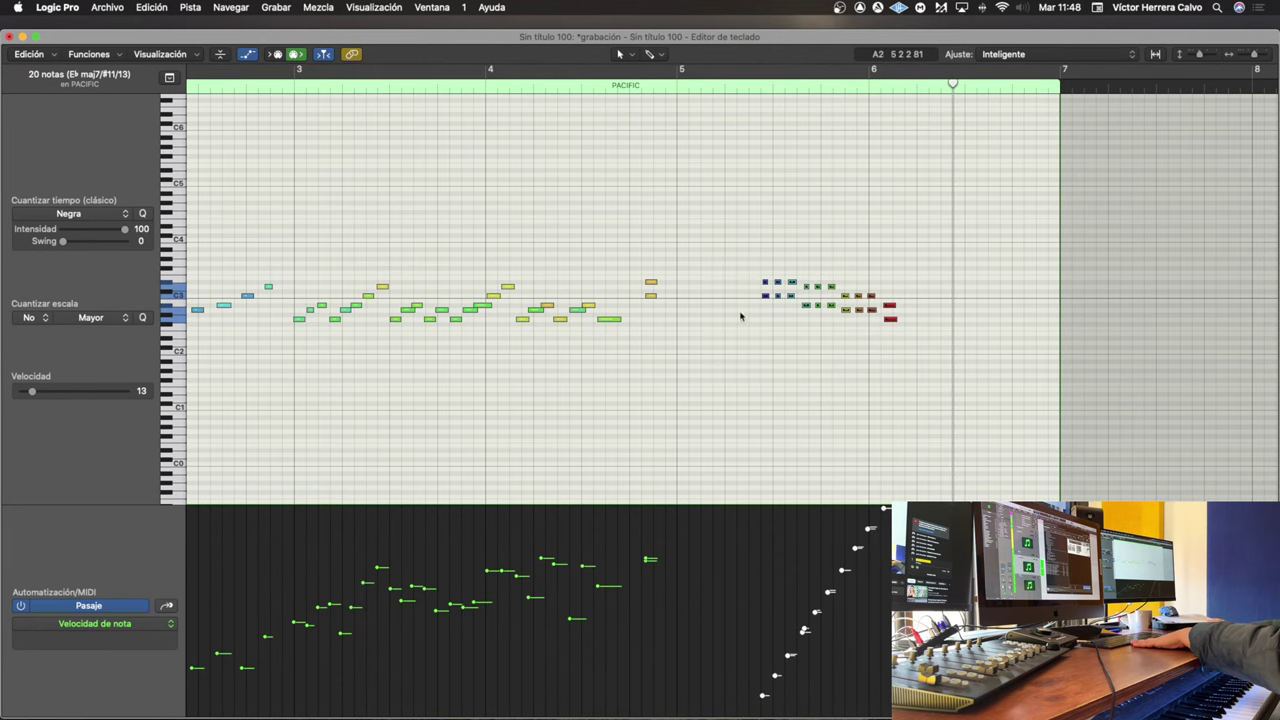
Step: Draw a rising velocity ramp across all PACIFIC notes before bar 5 and return the playhead to the start
scroll(600, 450, "left", 10)
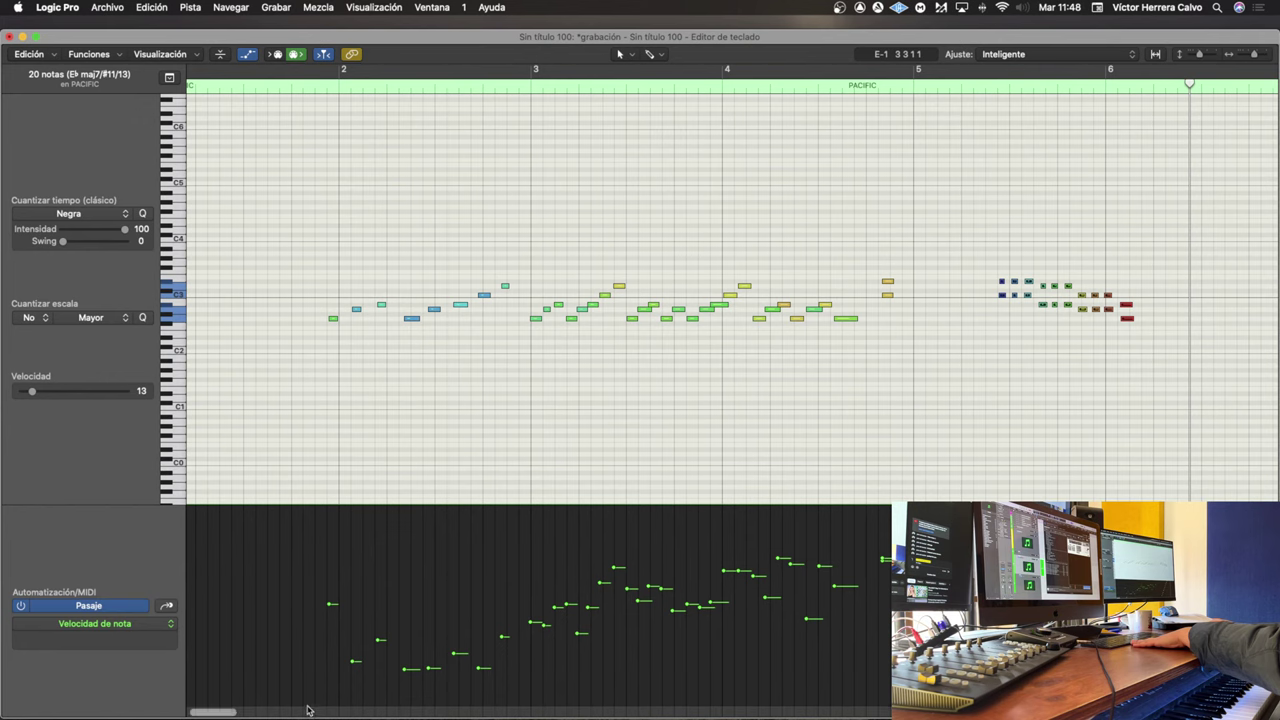
left_click_drag(306, 704, 900, 476)
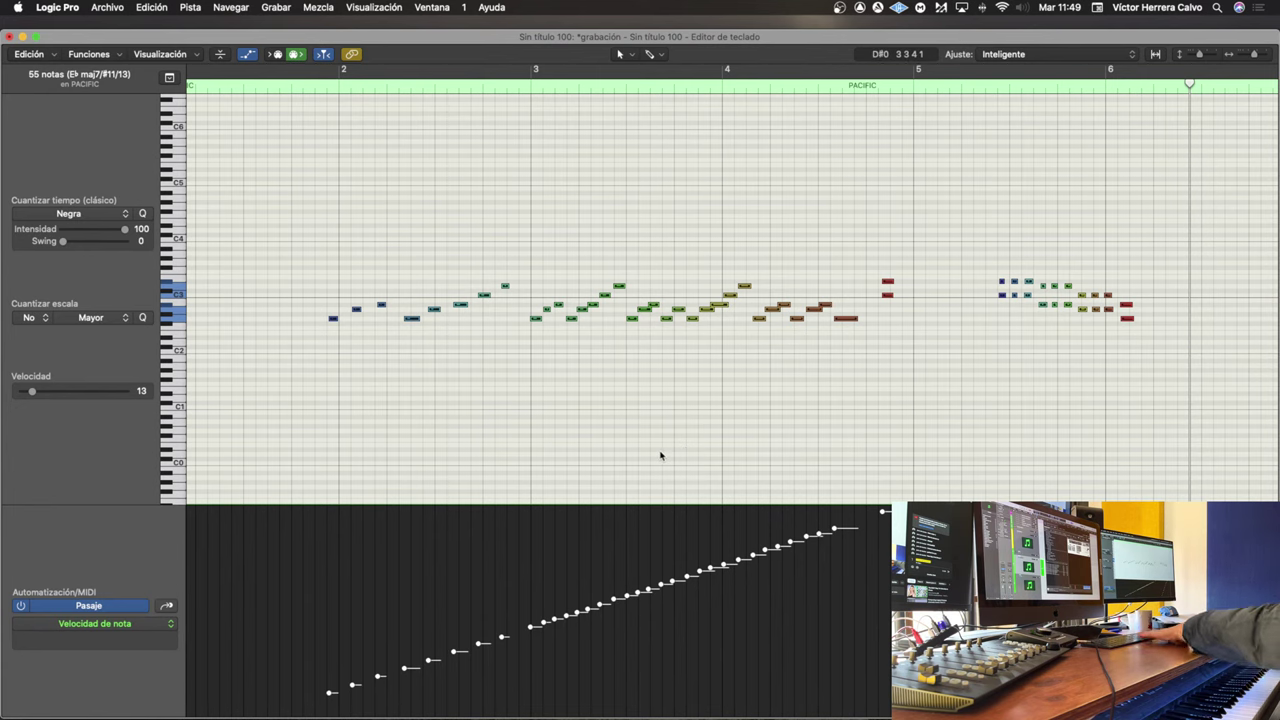
key("Return")
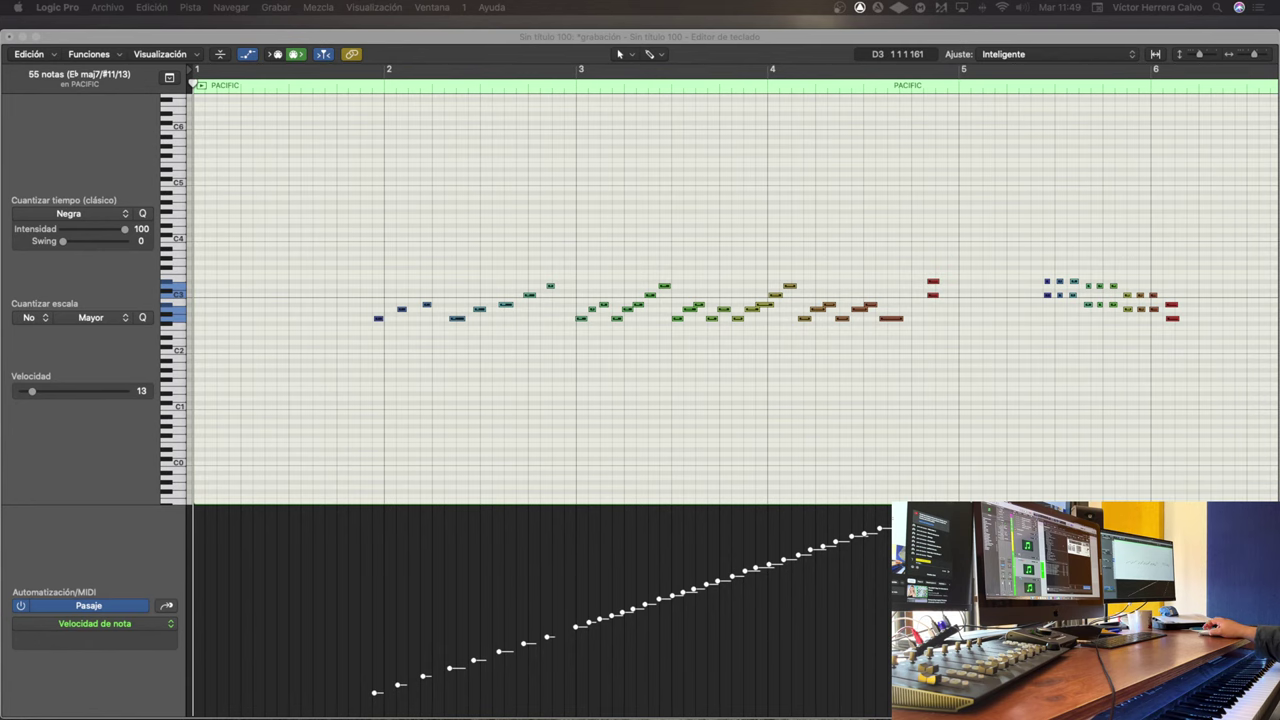
Step: Play back the PACIFIC spiccato region from the start to hear the rising velocity ramp
left_click(334, 94)
key("space")
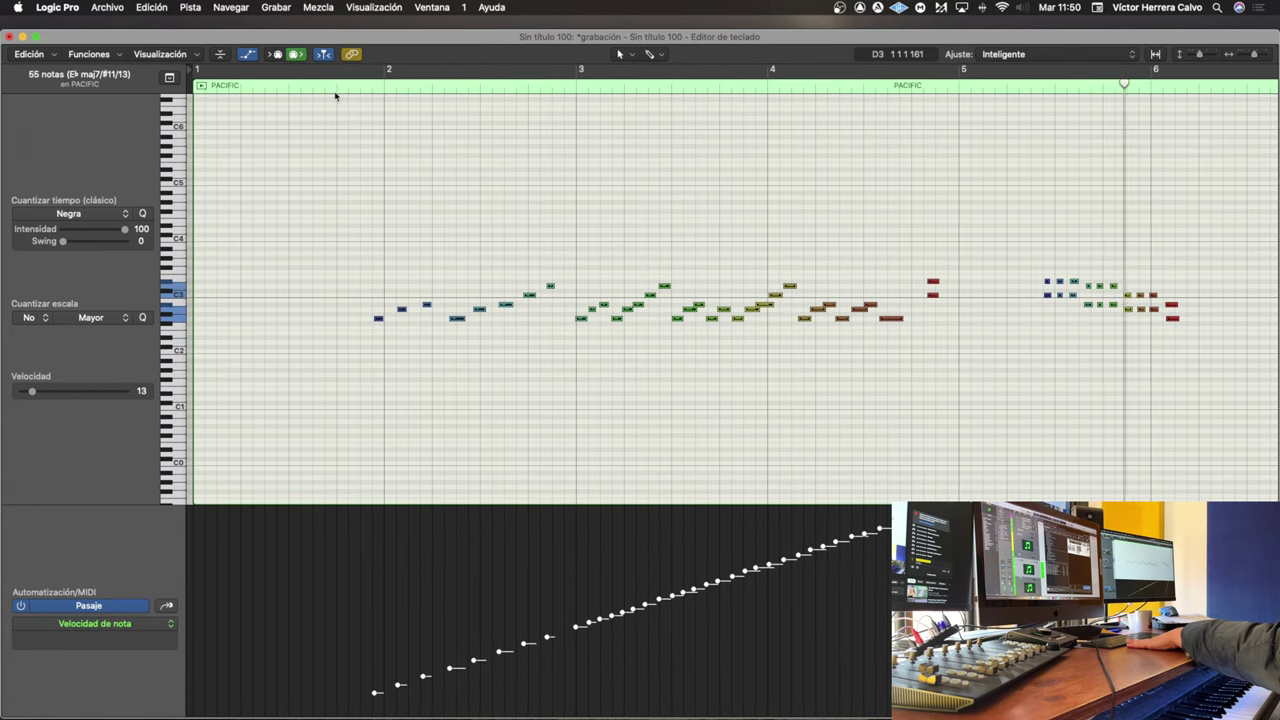
key("space")
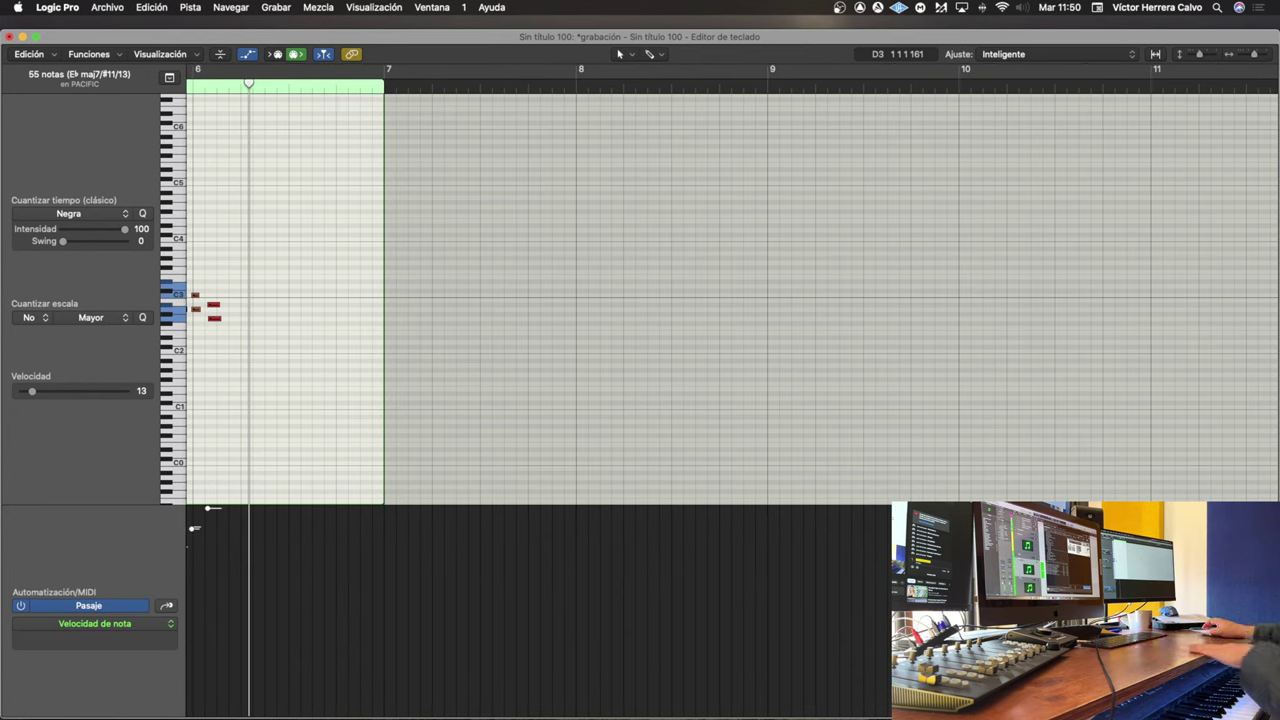
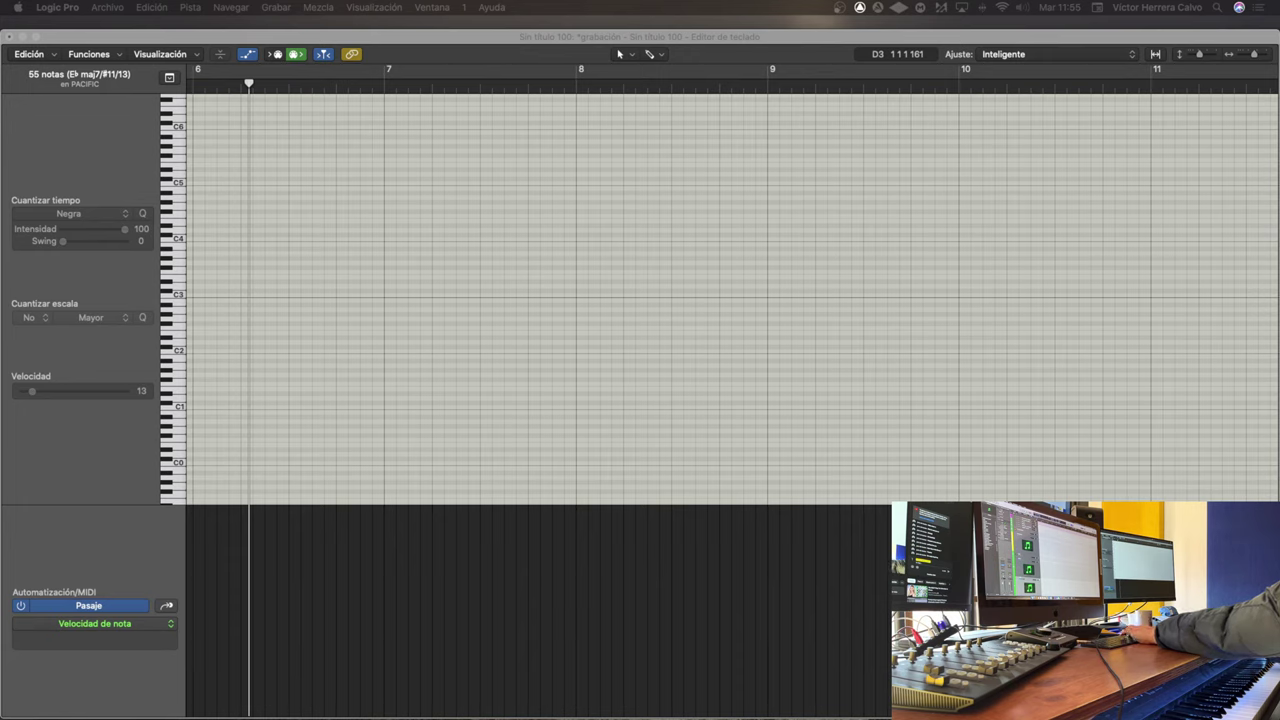
Step: Delete the VISTA and PACIFIC tracks and close the piano roll window
key("shift+super+a")
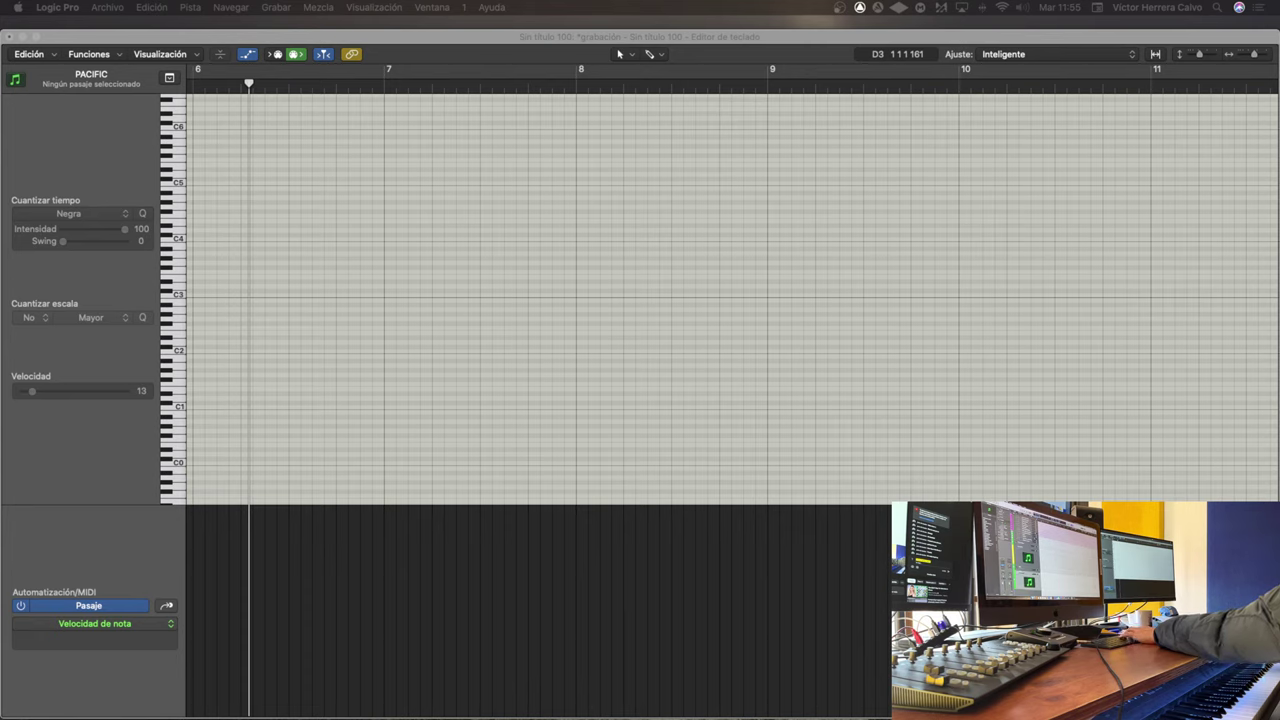
key("Down")
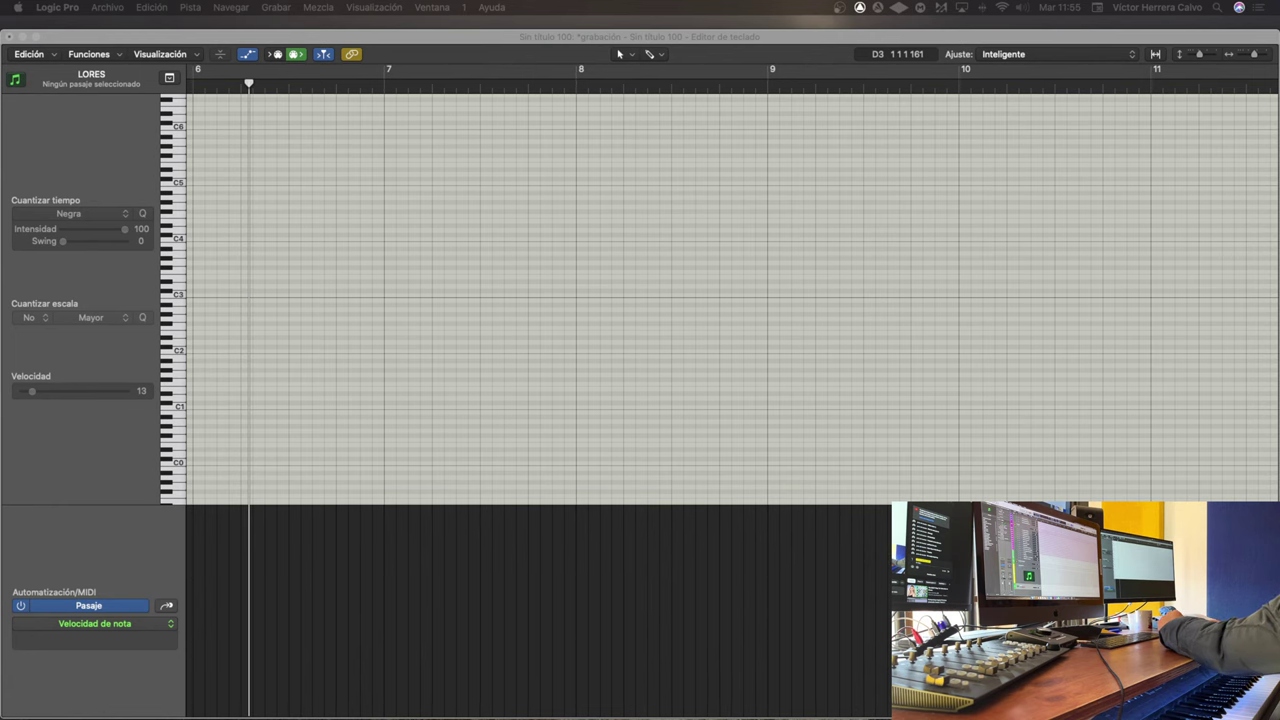
key("super+w")
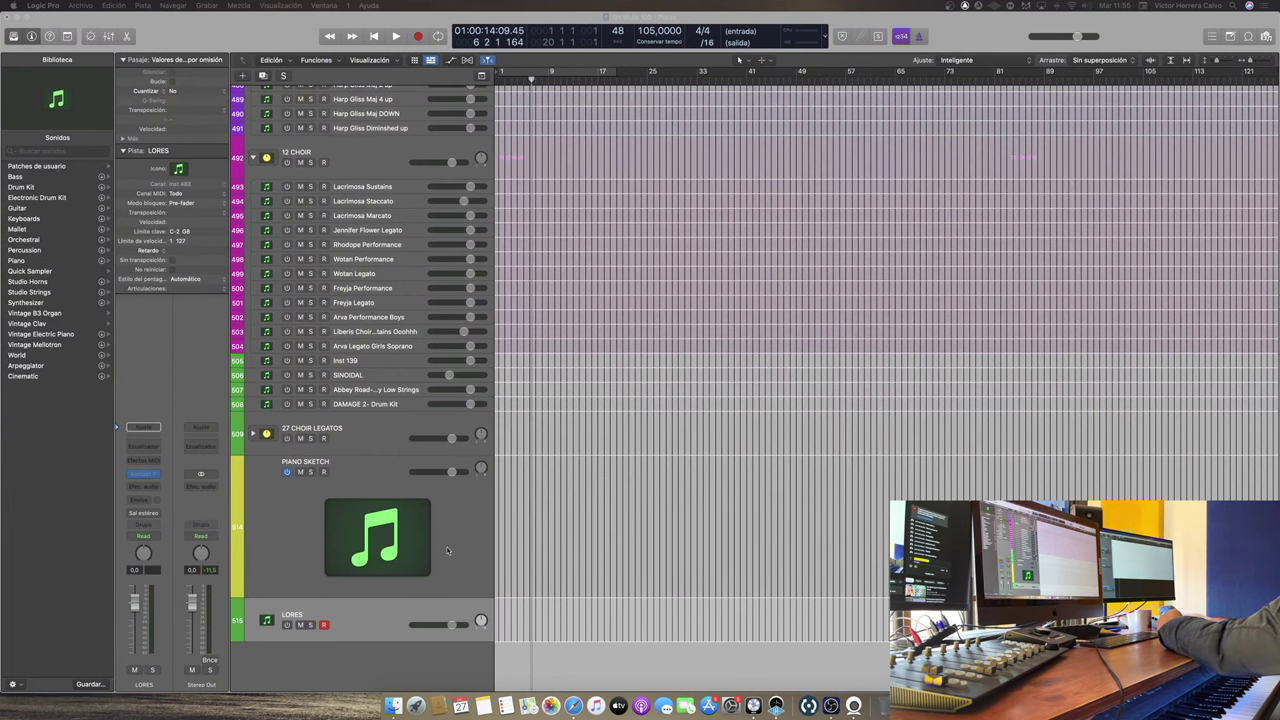
scroll(440, 640, "up", 20)
scroll(479, 454, "down", 20)
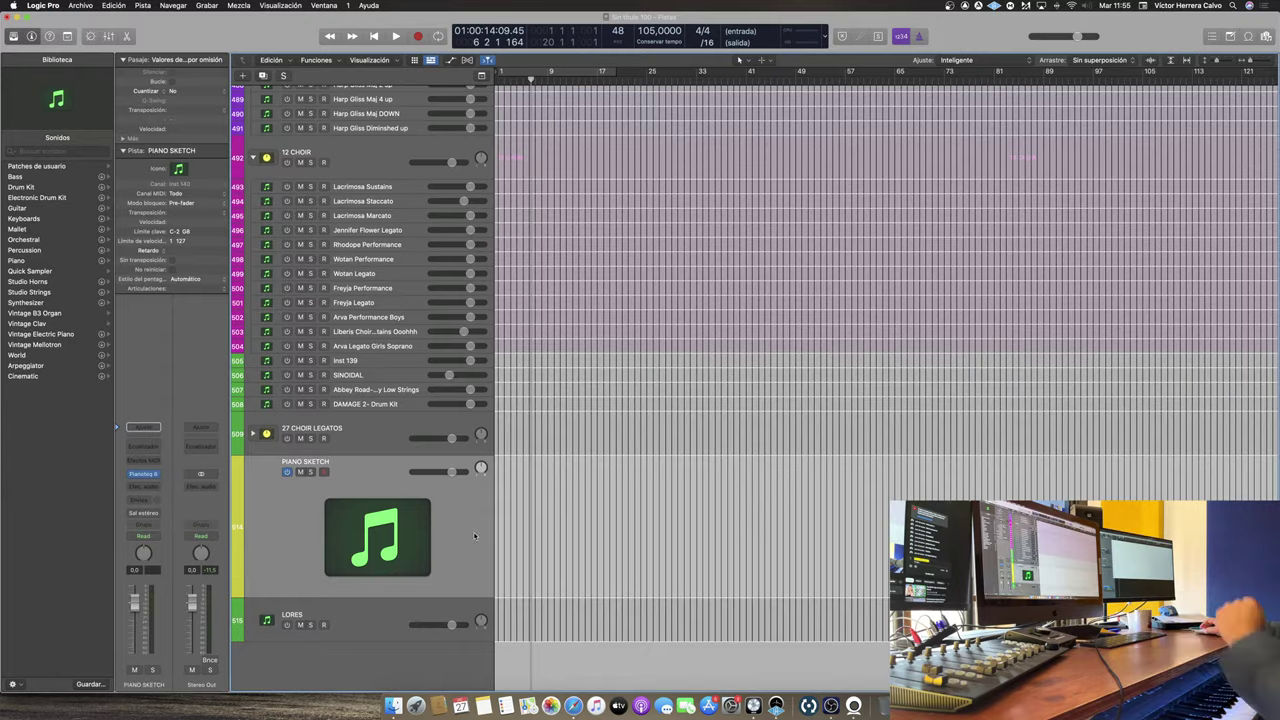
Step: Add a new software instrument track at the end of the track list and open its Kontakt instance
left_click(476, 544)
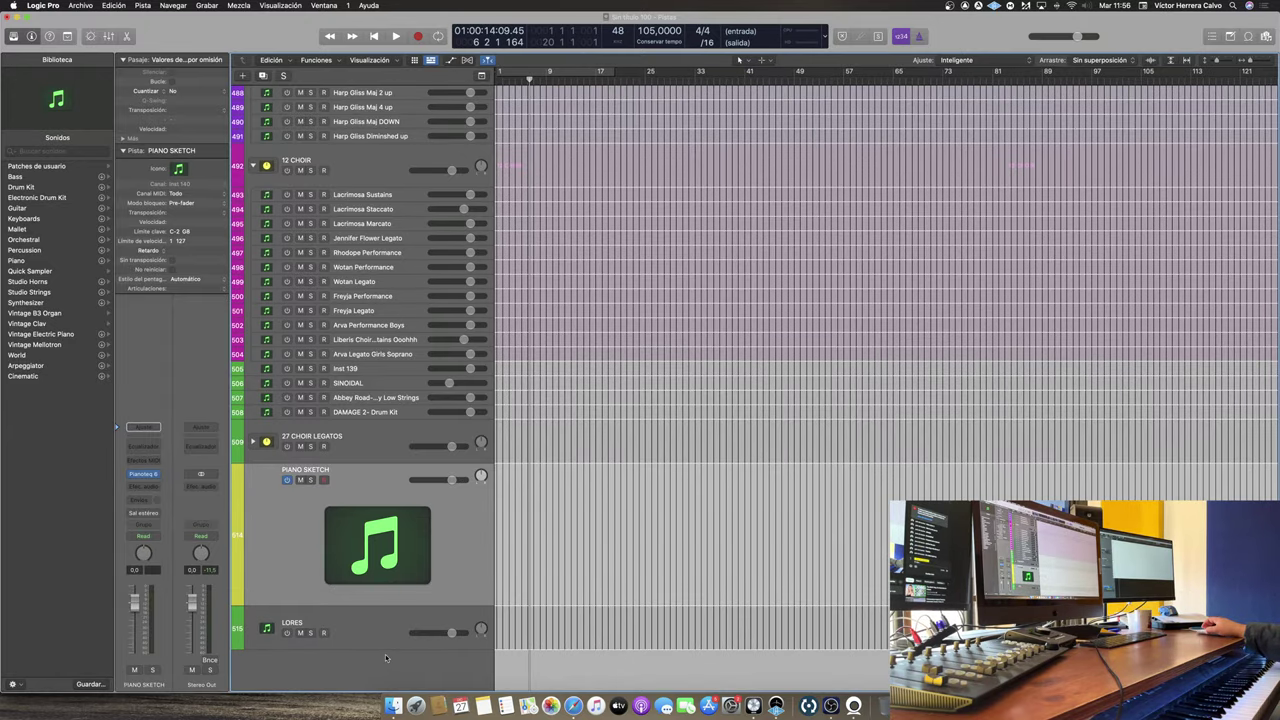
key("alt+super+s")
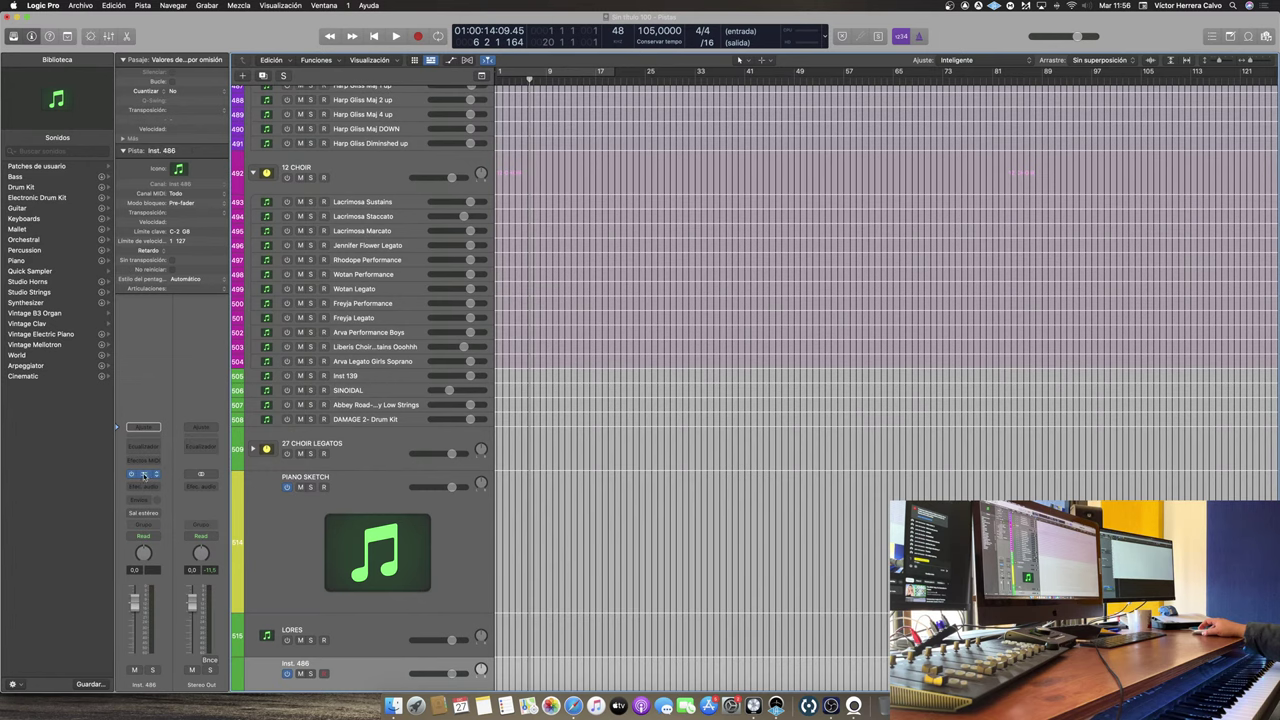
left_click(143, 476)
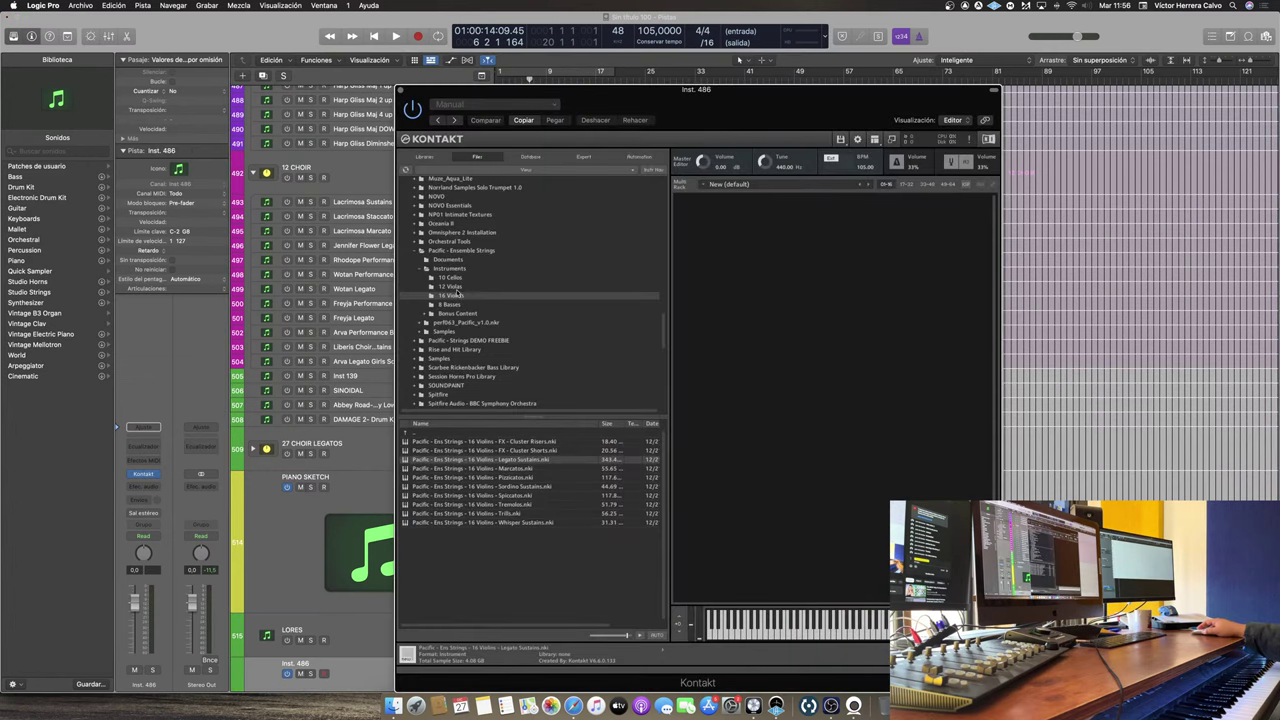
Step: Check the Noise Floor WAVs and Lite Full Strings Patches bonus folders, and load the Lite Full Strings Sustains patch for audition
left_click(458, 314)
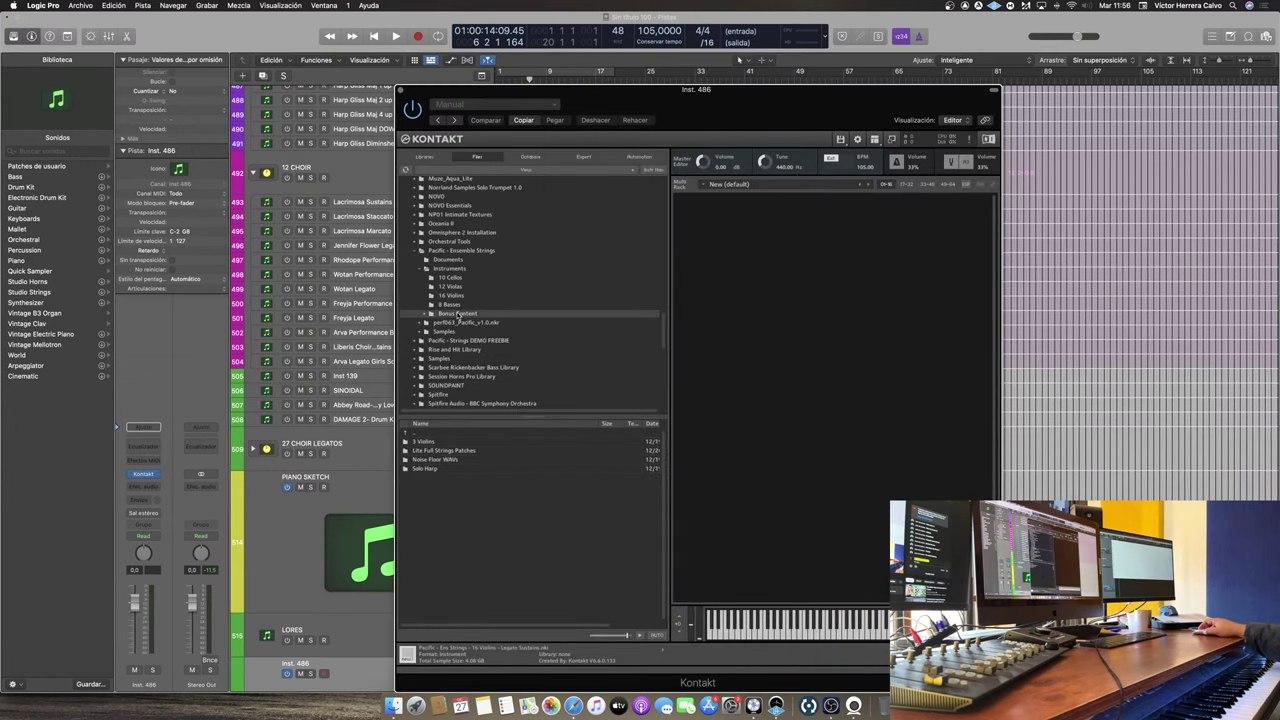
double_click(439, 460)
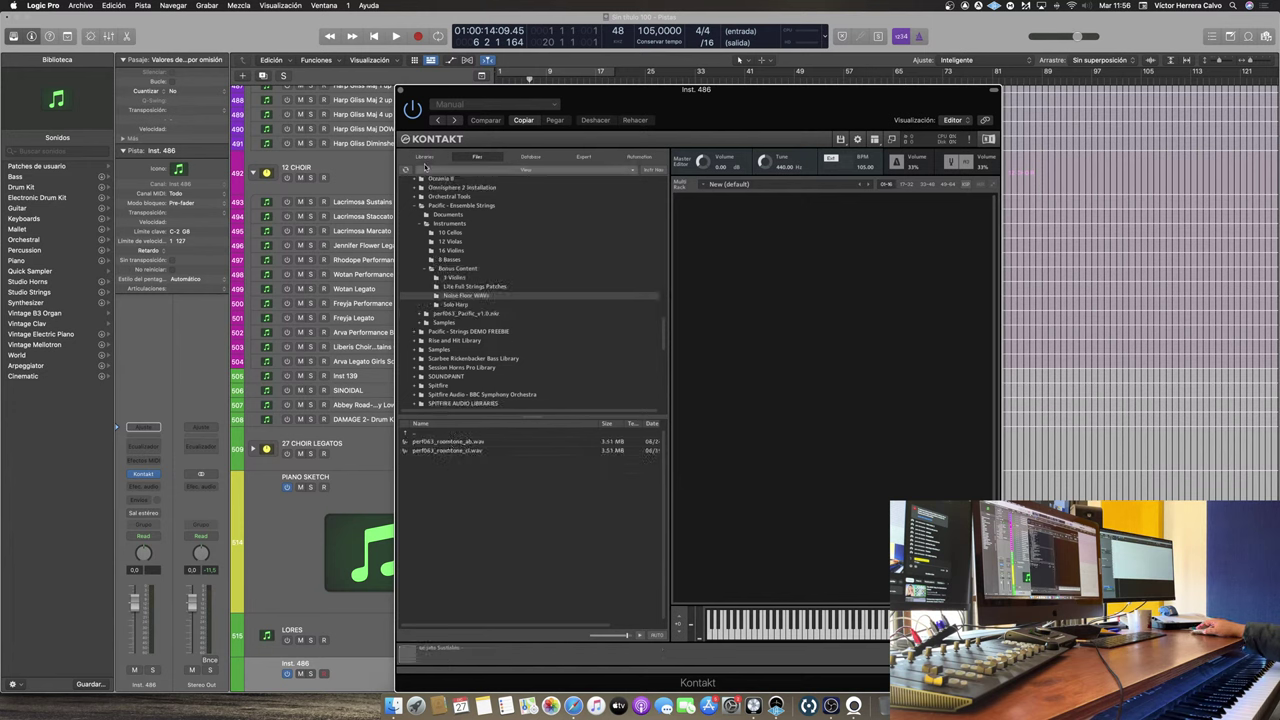
left_click(468, 287)
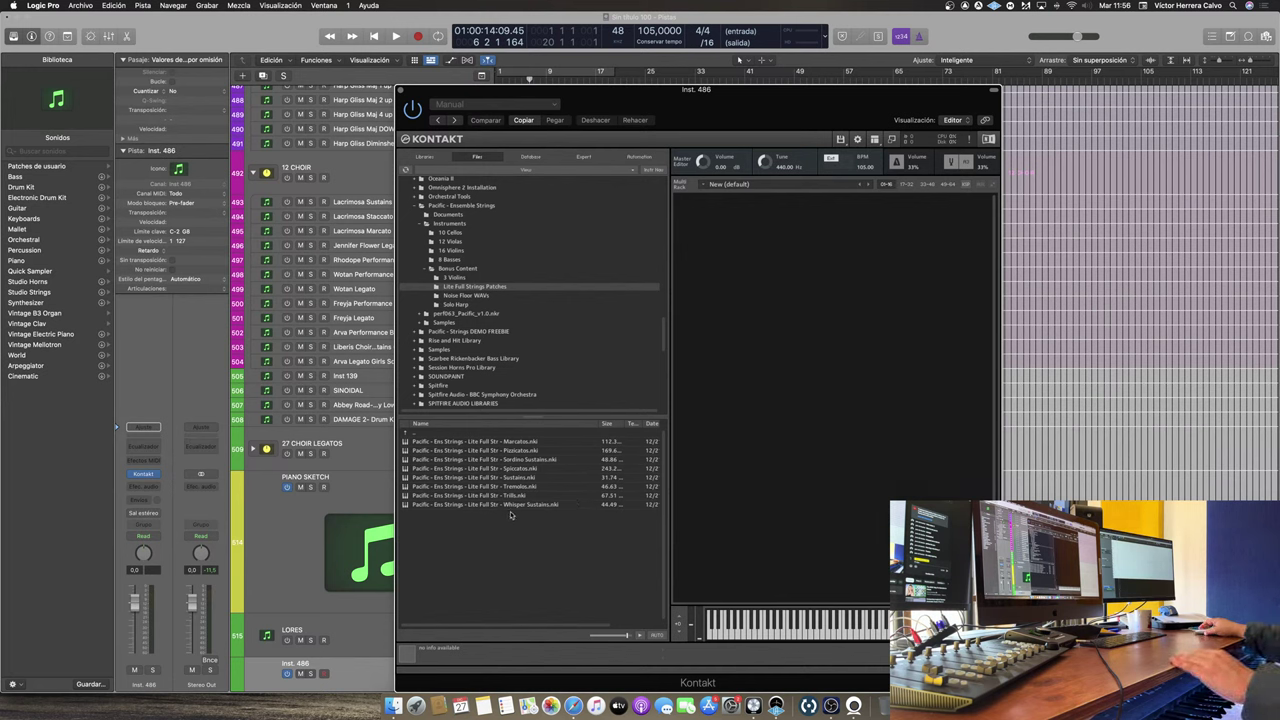
left_click_drag(516, 480, 748, 392)
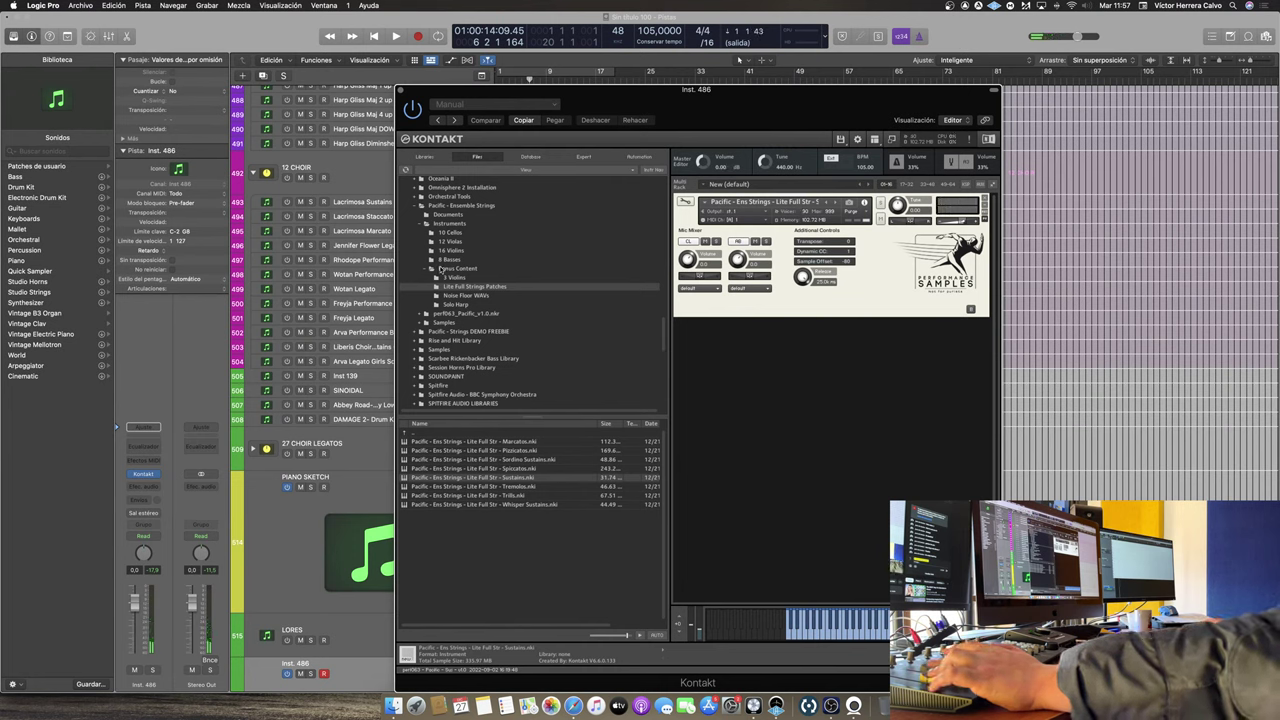
Step: Load the Pacific 12 Violas Whisper Sustains patch and move the Kontakt window aside to uncover the track headers
left_click(446, 242)
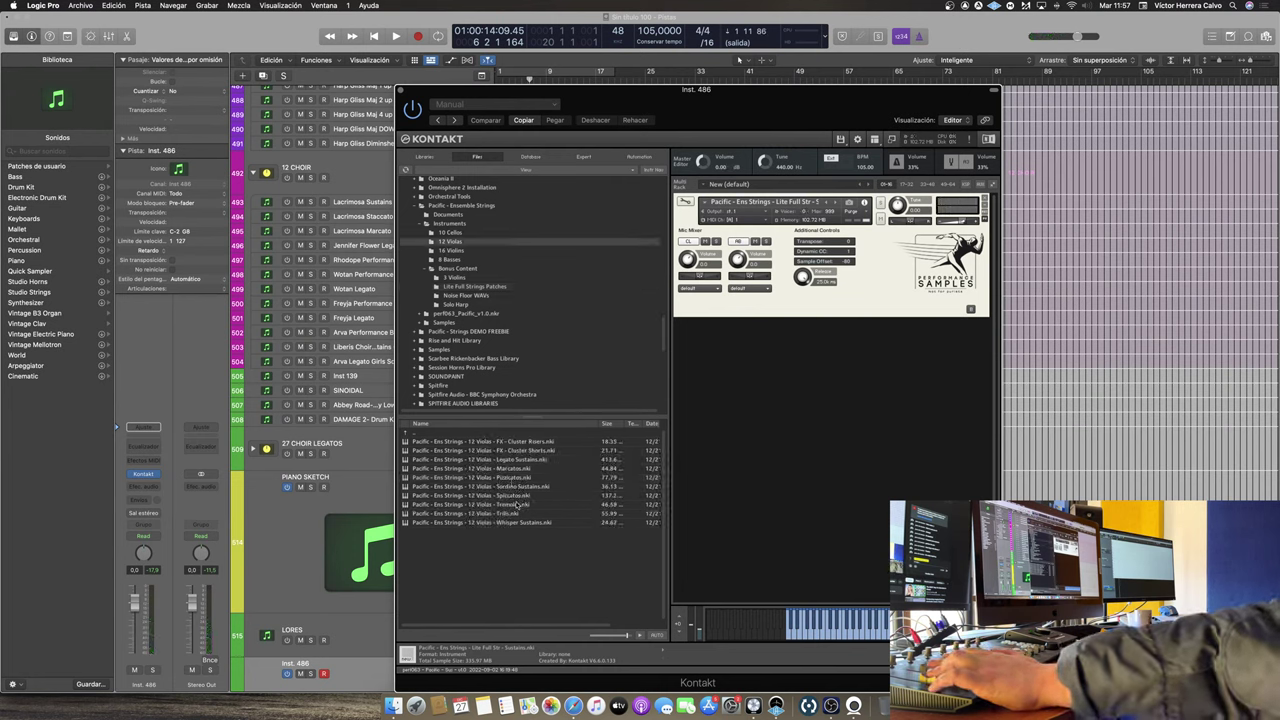
left_click_drag(486, 523, 836, 267)
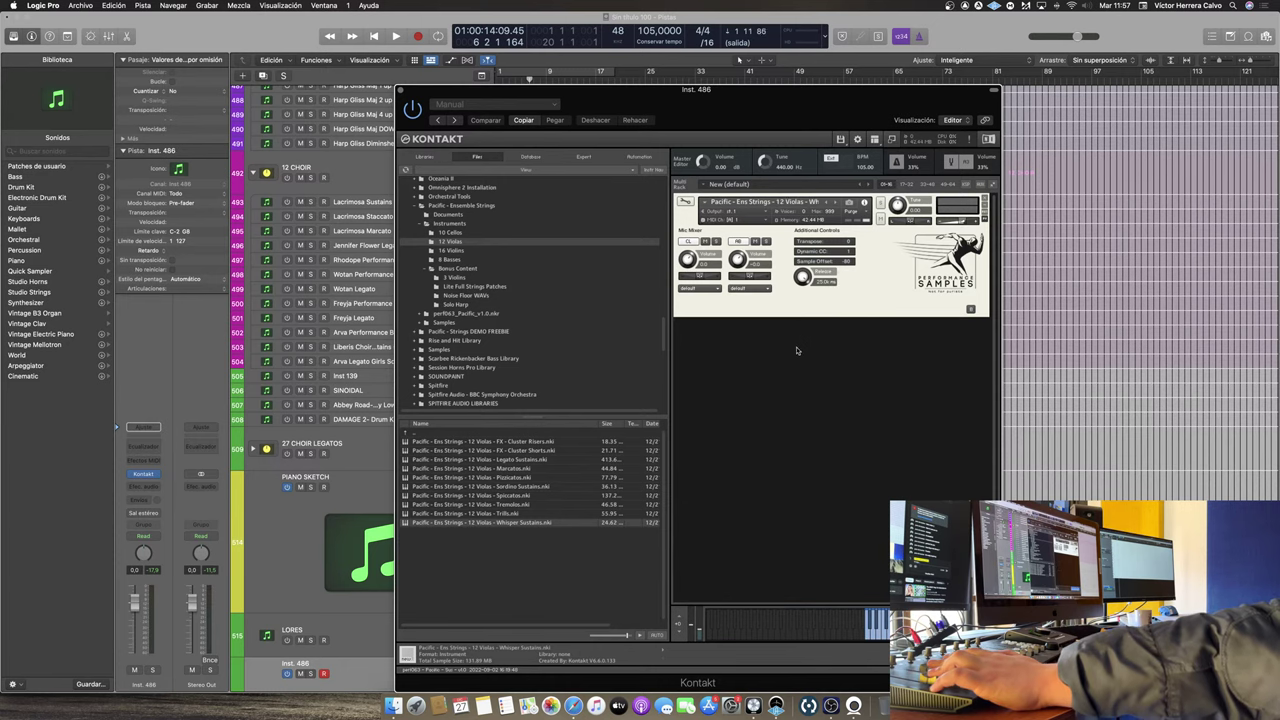
left_click_drag(707, 117, 874, 136)
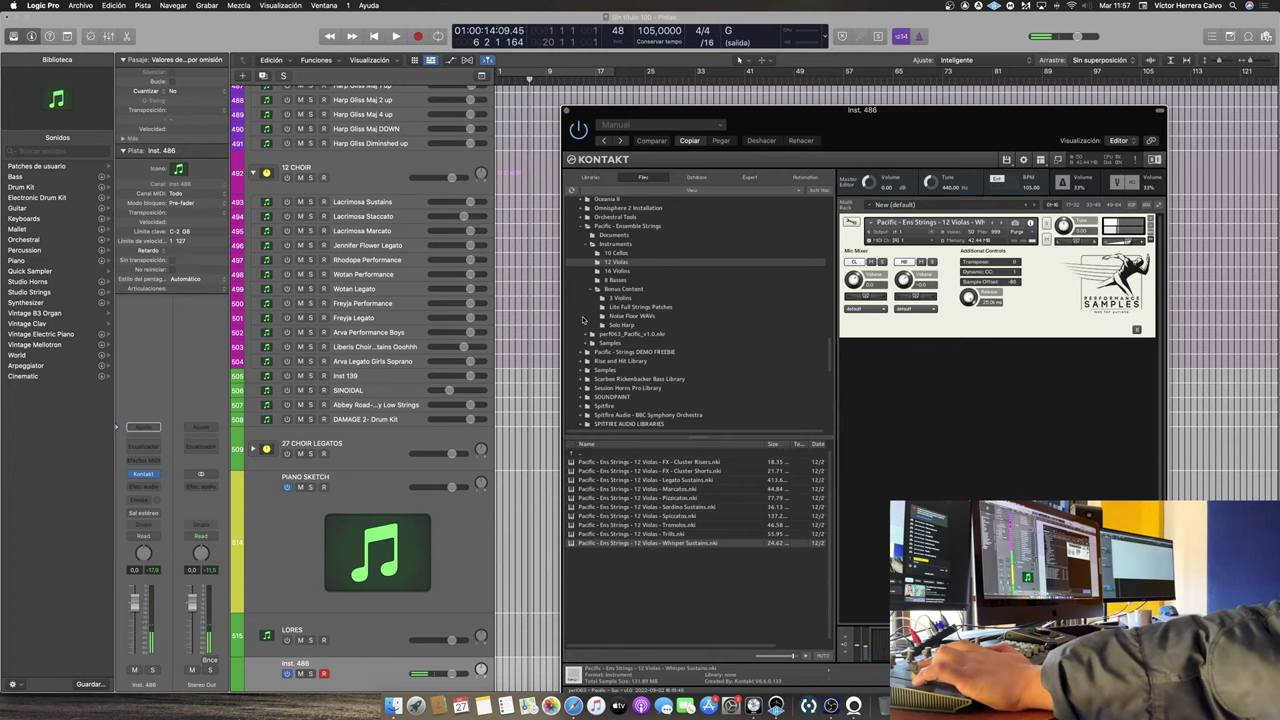
Step: Record a Whisper Sustains viola performance from the project start through bar 23, and rename the track VIOLAS SUL TASTO
left_click(375, 36)
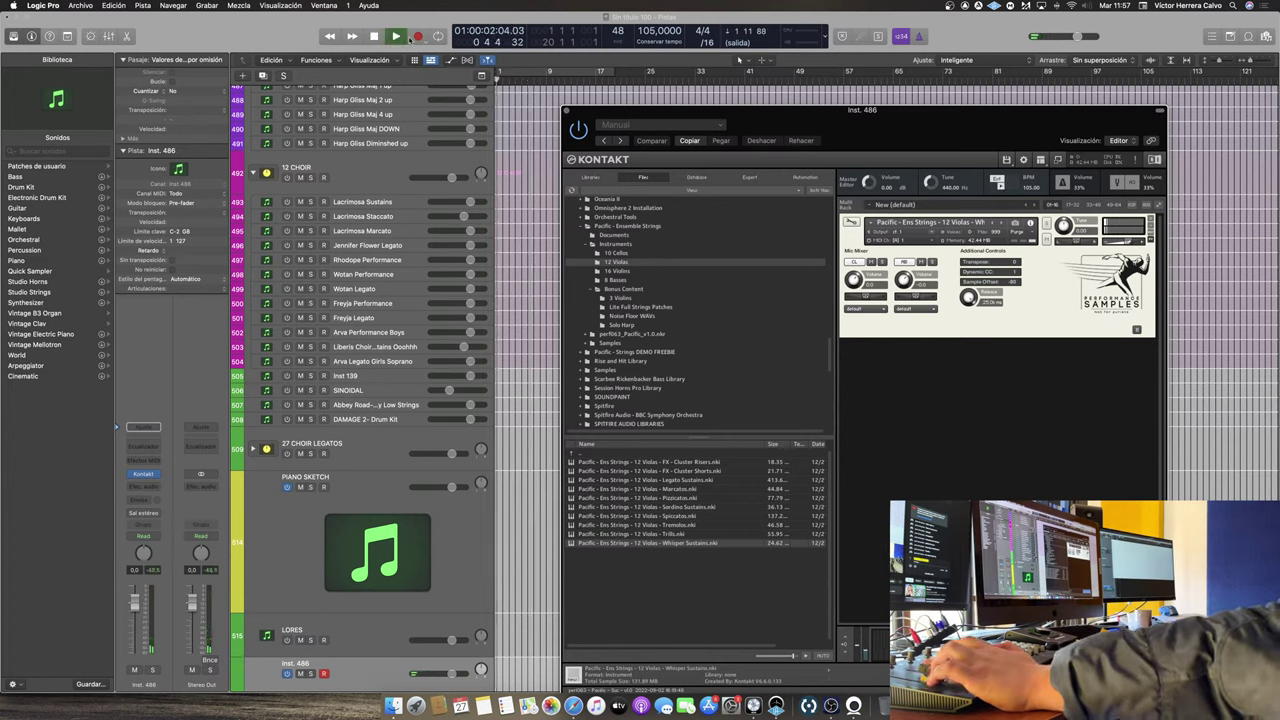
left_click(418, 36)
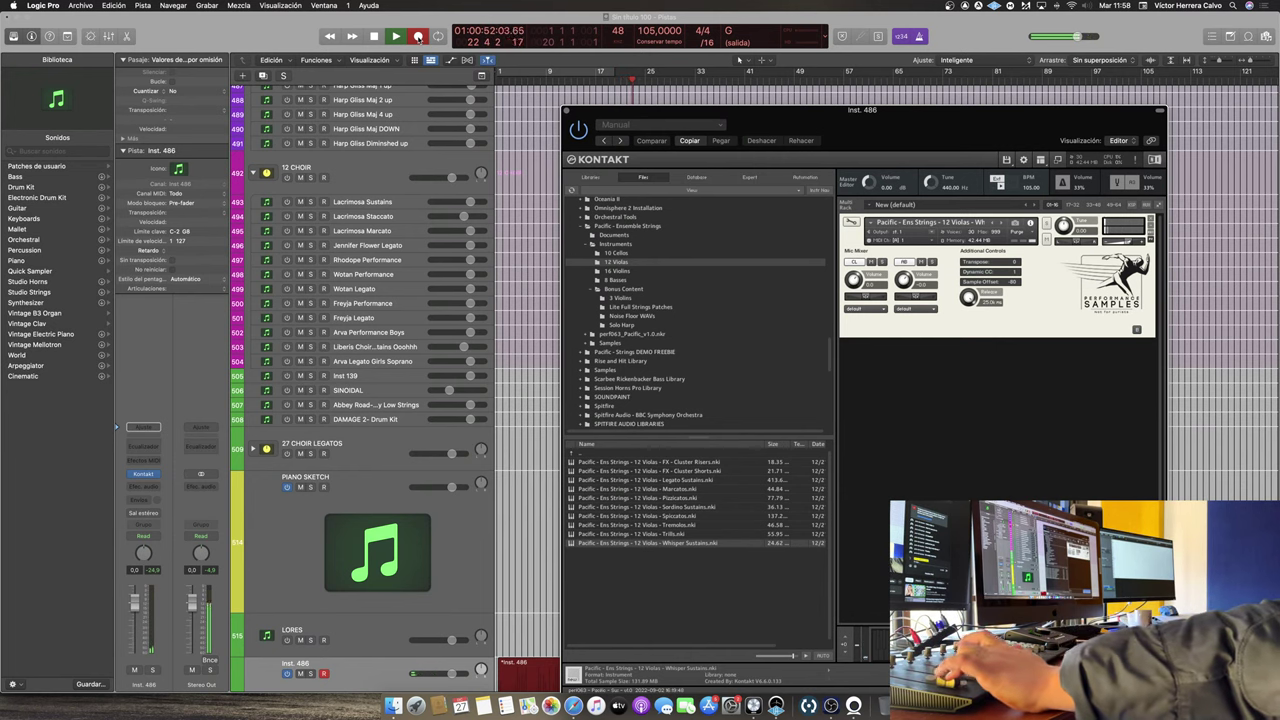
key("space")
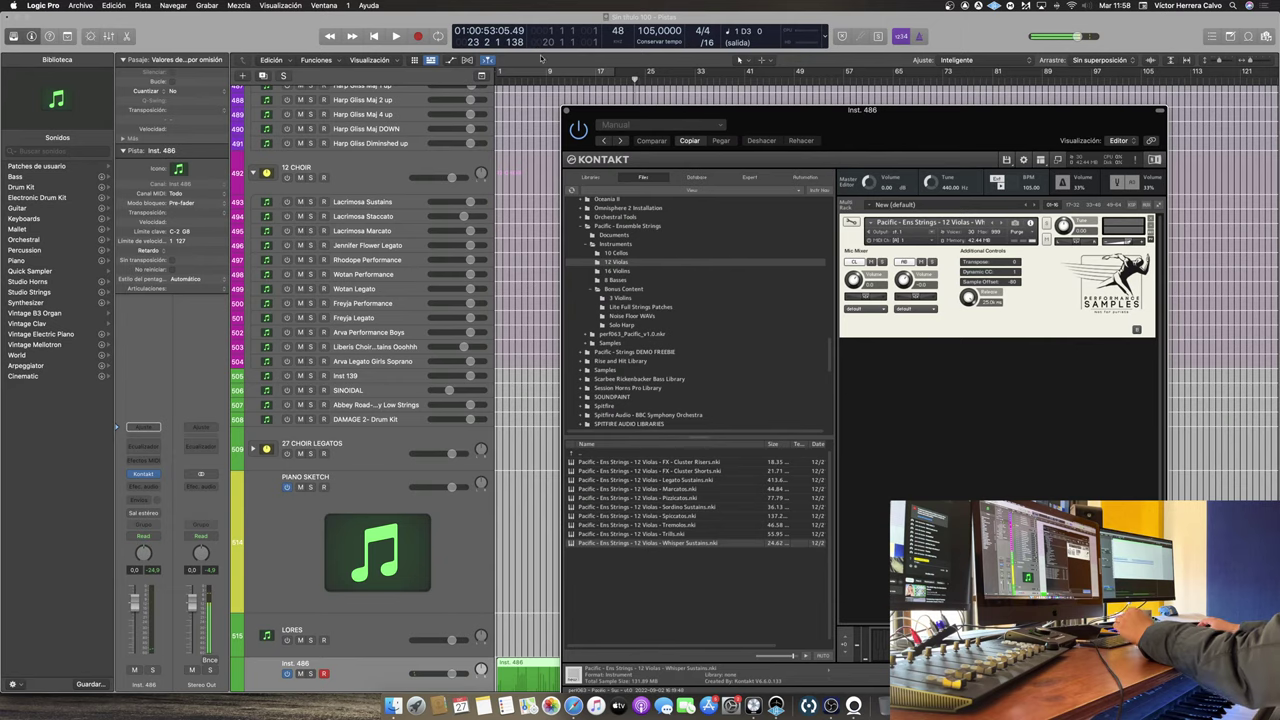
left_click(566, 110)
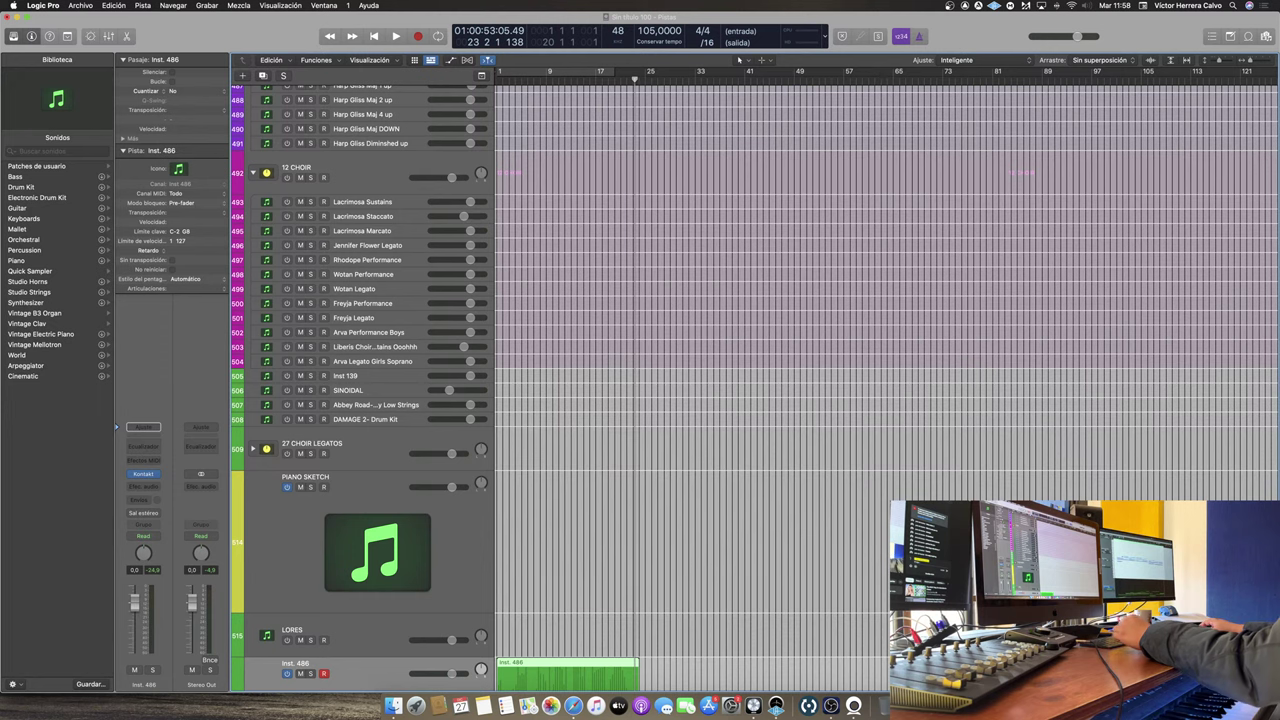
key("super+4")
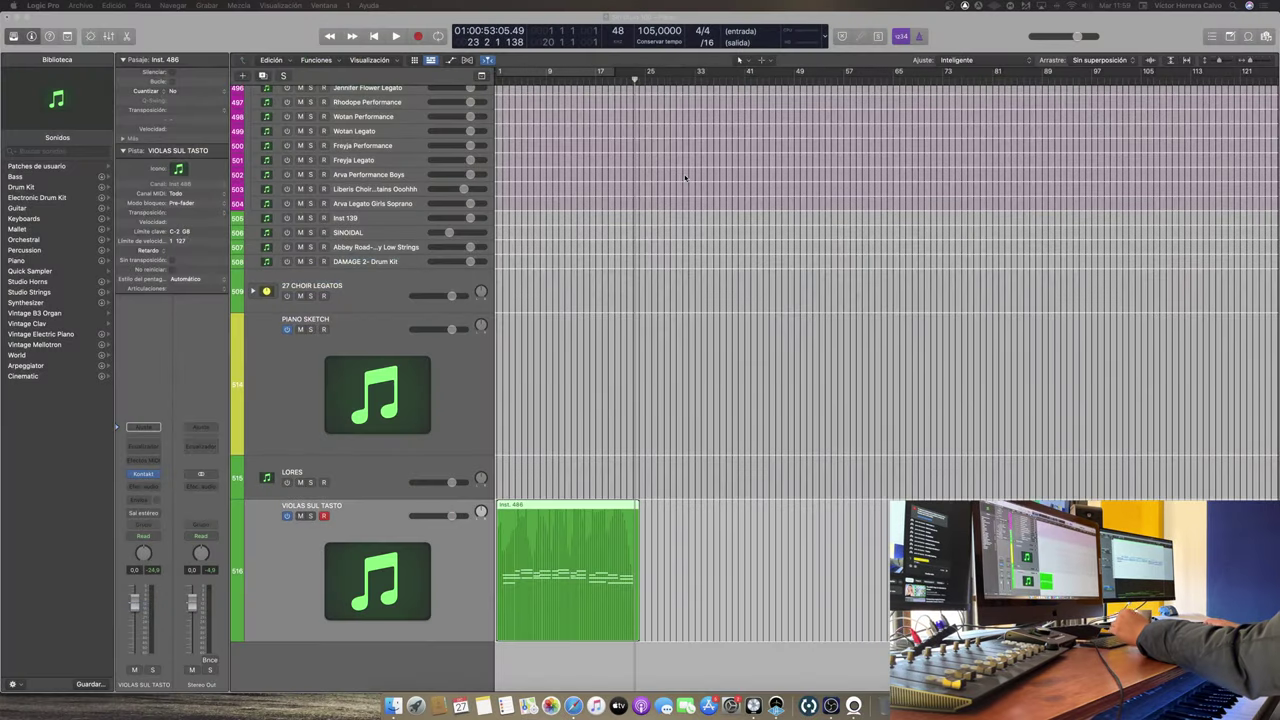
scroll(478, 494, "down", 2)
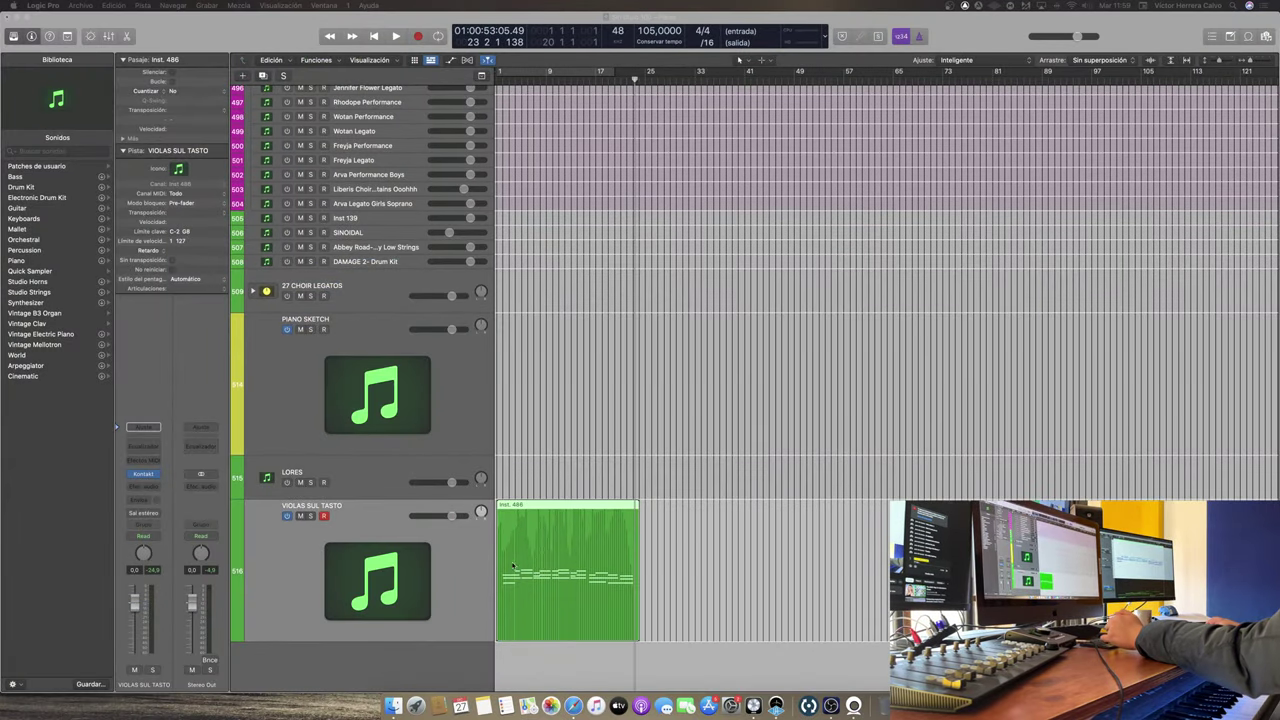
Step: Add another instrument track below VIOLAS SUL TASTO and load the Pacific 8 Basses Legato Sustains patch in its Kontakt
left_click(444, 647)
double_click(448, 647)
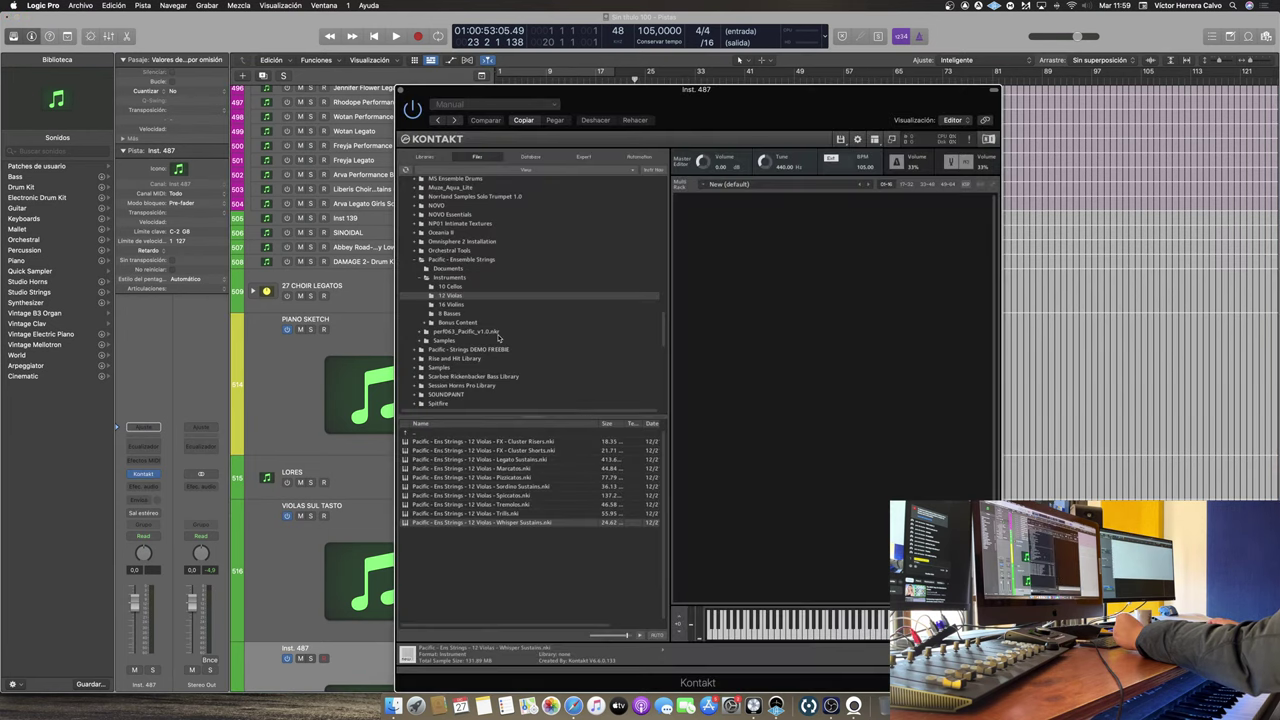
left_click(459, 314)
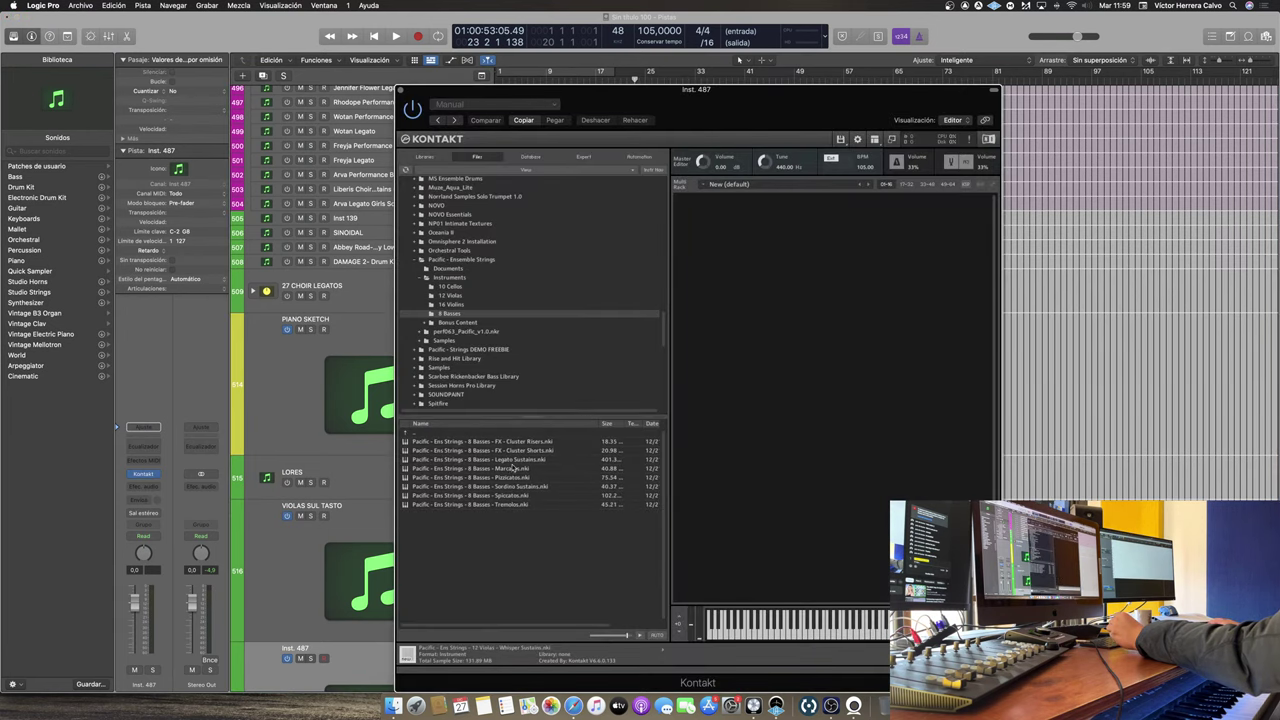
left_click_drag(515, 462, 906, 311)
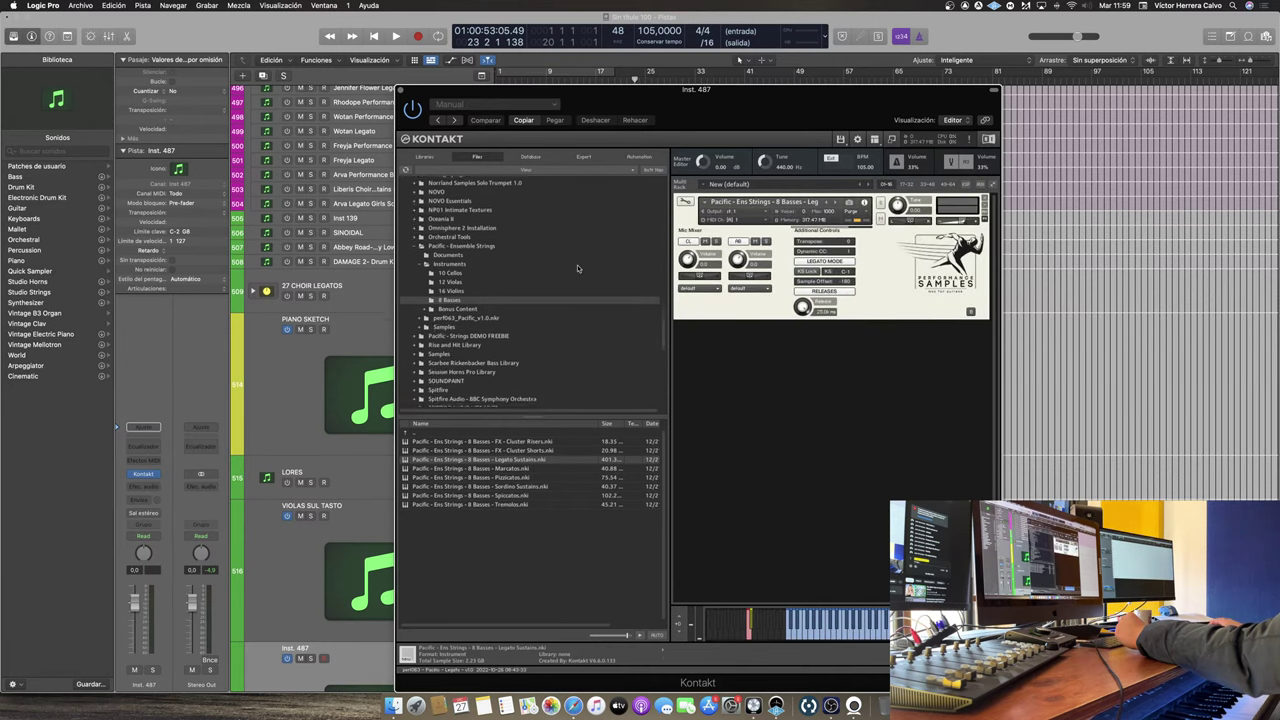
left_click(402, 91)
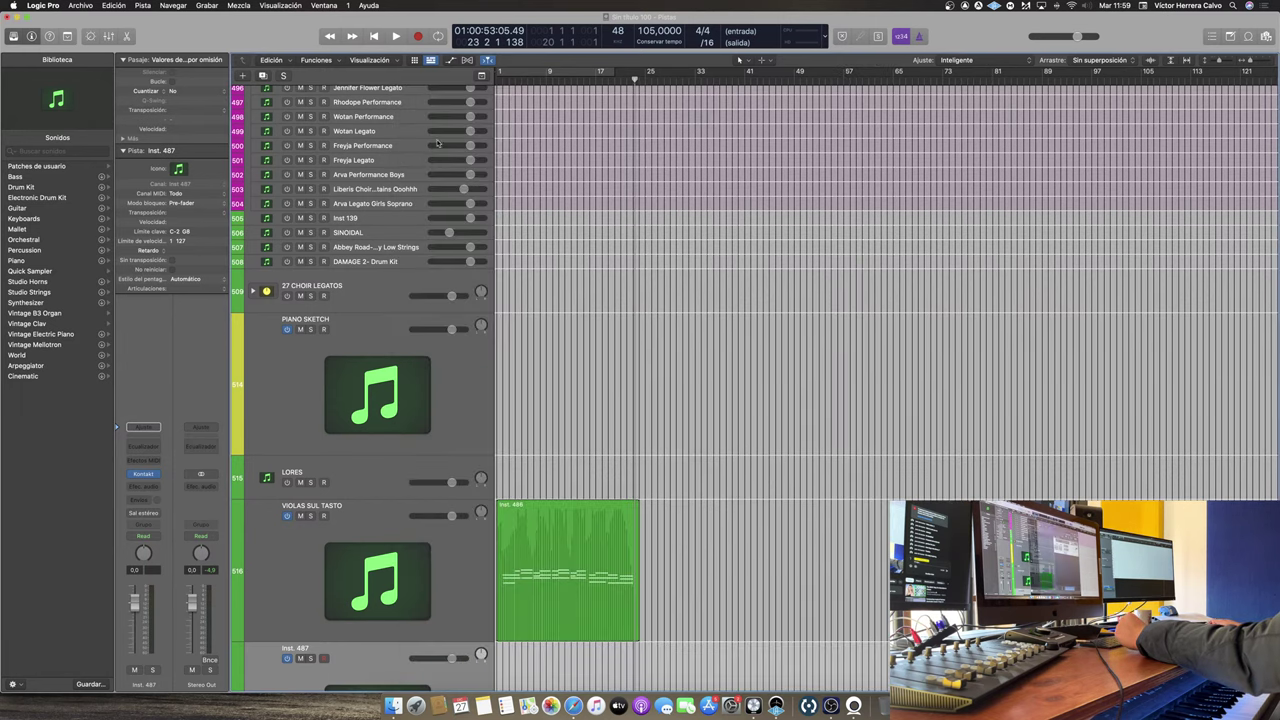
Step: Record a bass line on the 8 Basses track from the start, alongside the viola chords
left_click(529, 549)
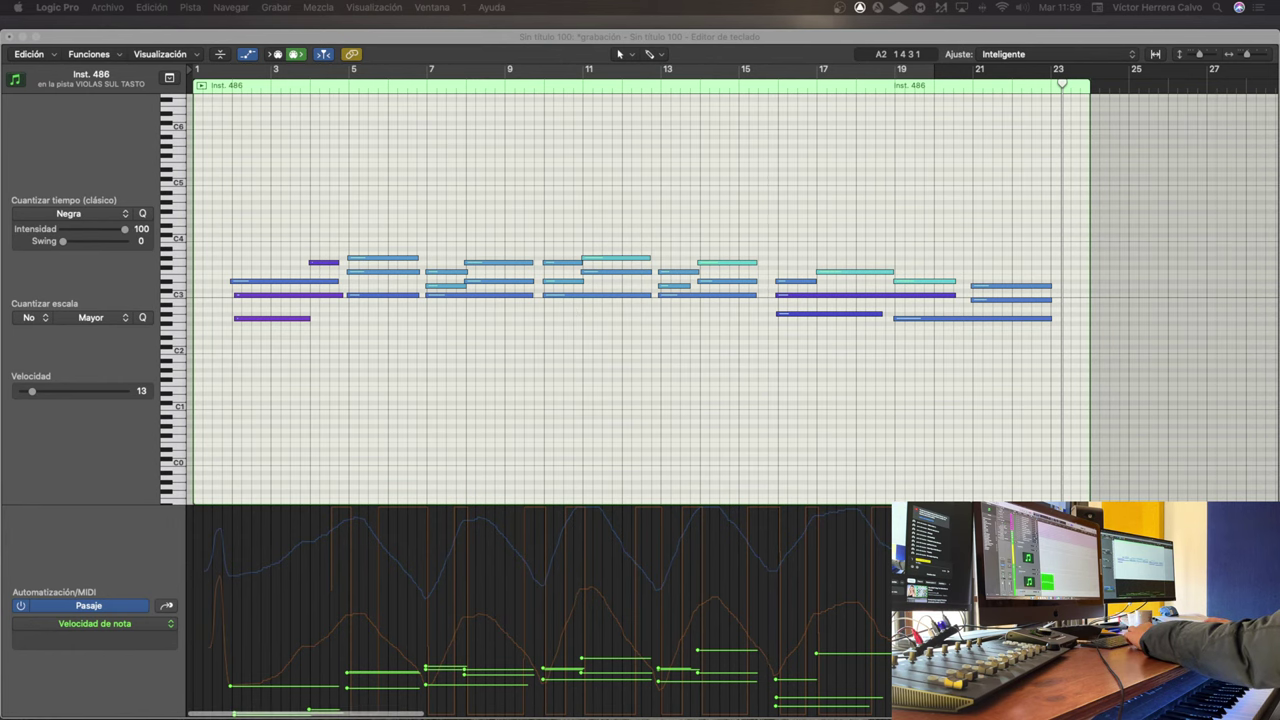
key("Return")
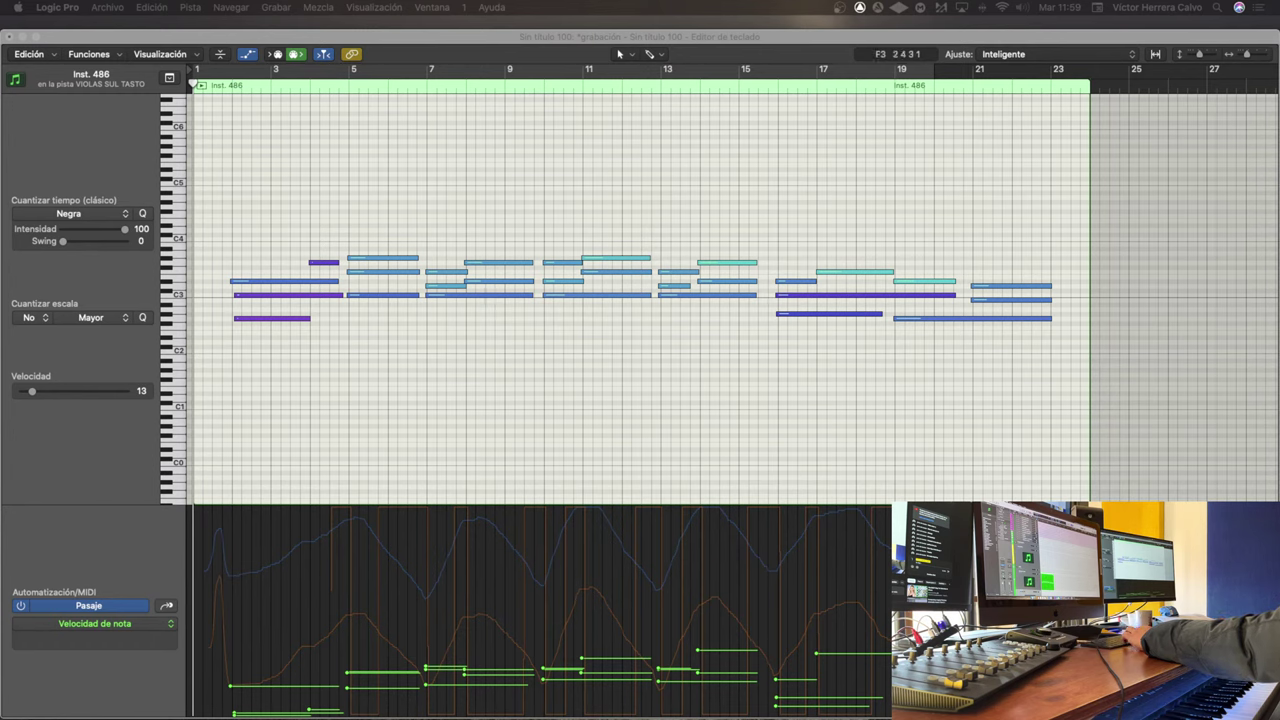
key("space")
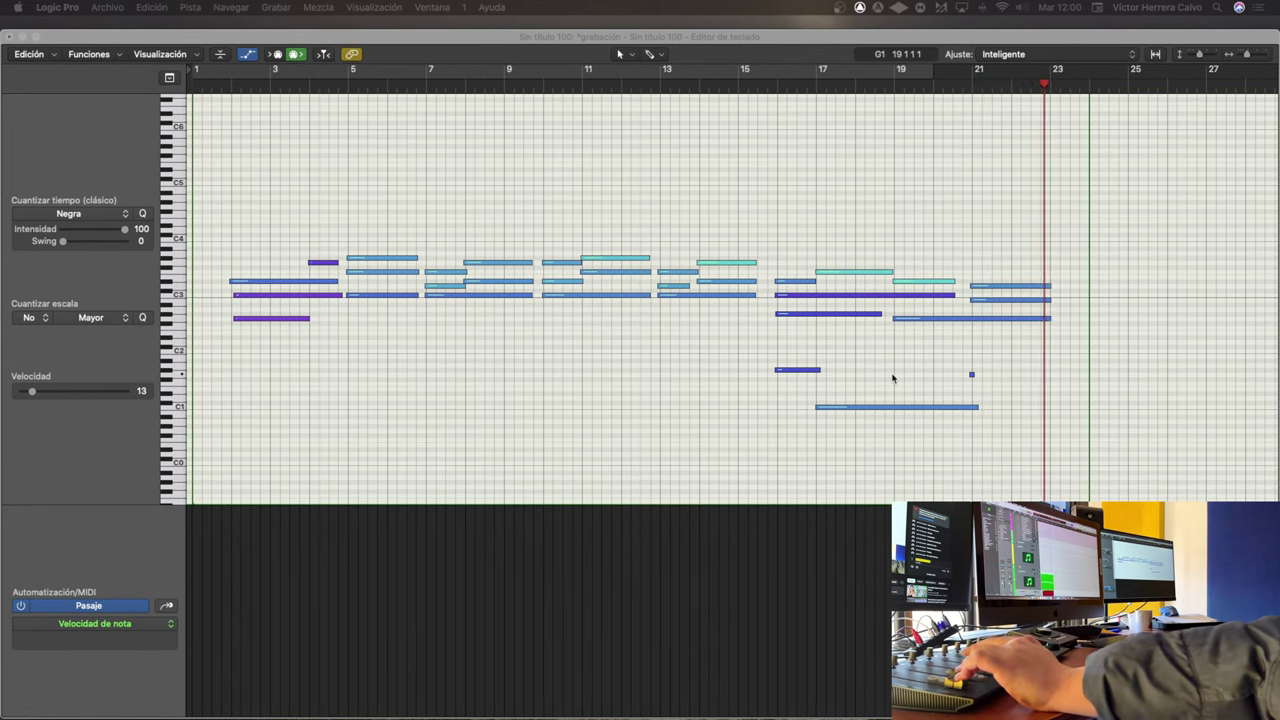
key("space")
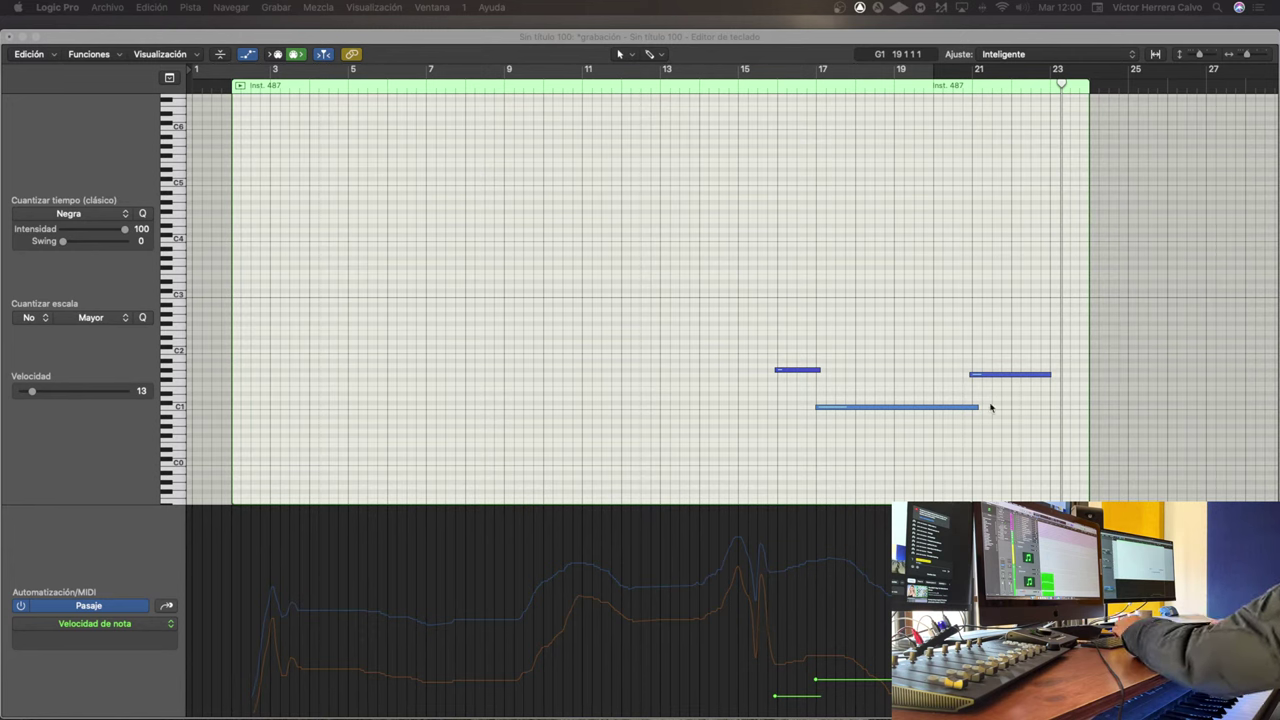
Step: Trim the C1 bass note to start at bar 19, copy it to F1 from bar 17 to about bar 19, and play back
left_click_drag(818, 407, 900, 412)
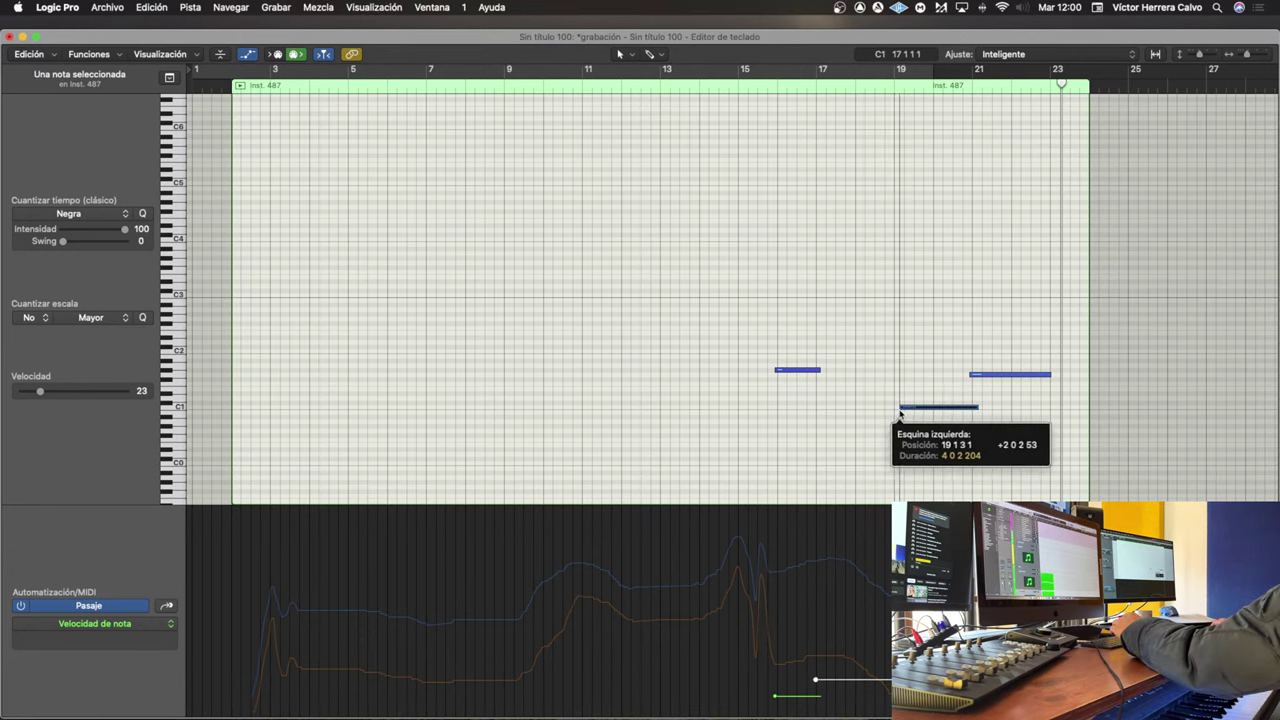
left_click_drag(820, 386, 831, 390)
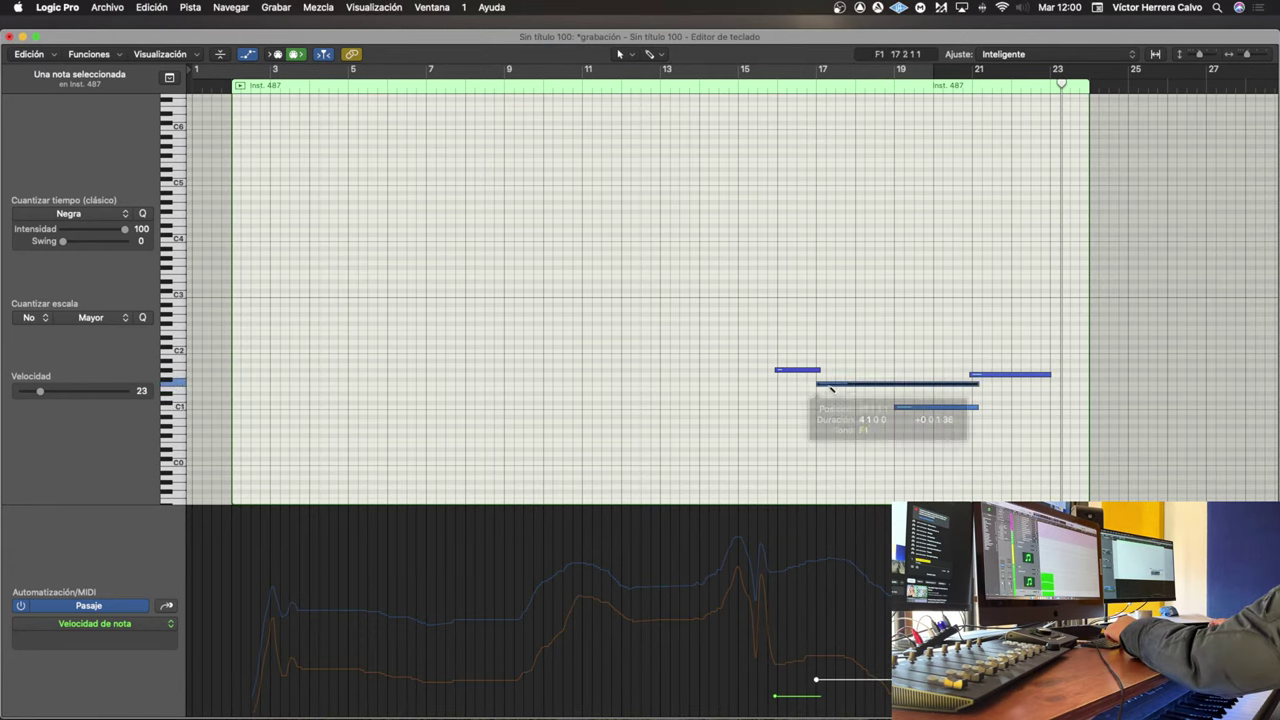
left_click_drag(977, 386, 903, 397)
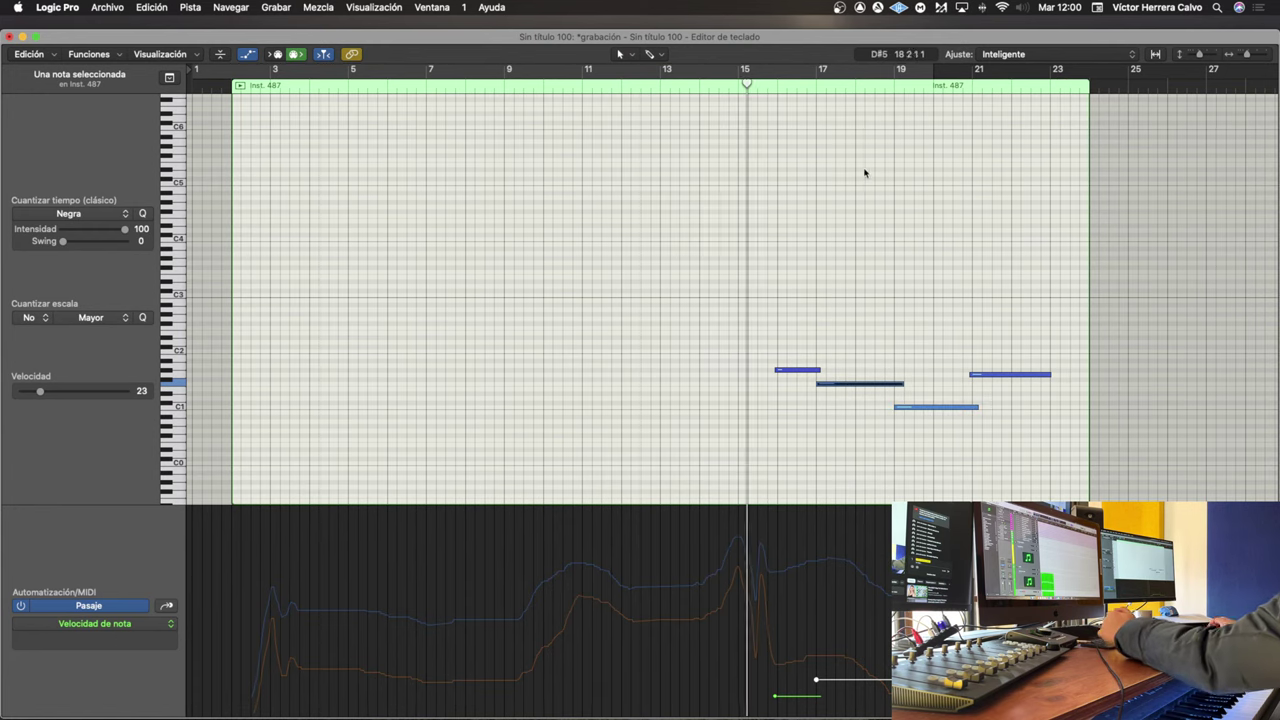
left_click(683, 214, "ctrl+alt")
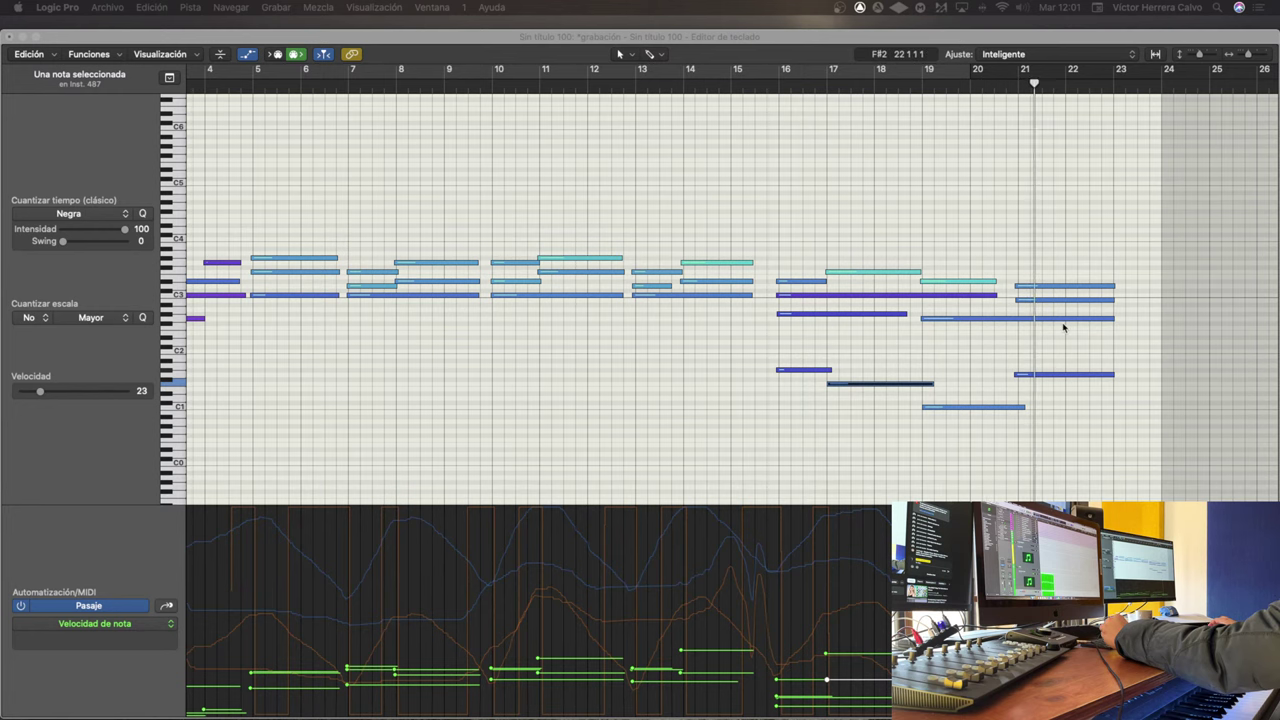
Step: Add an instrument track below the bass track and name it Celli Legato
scroll(902, 371, "left", 5)
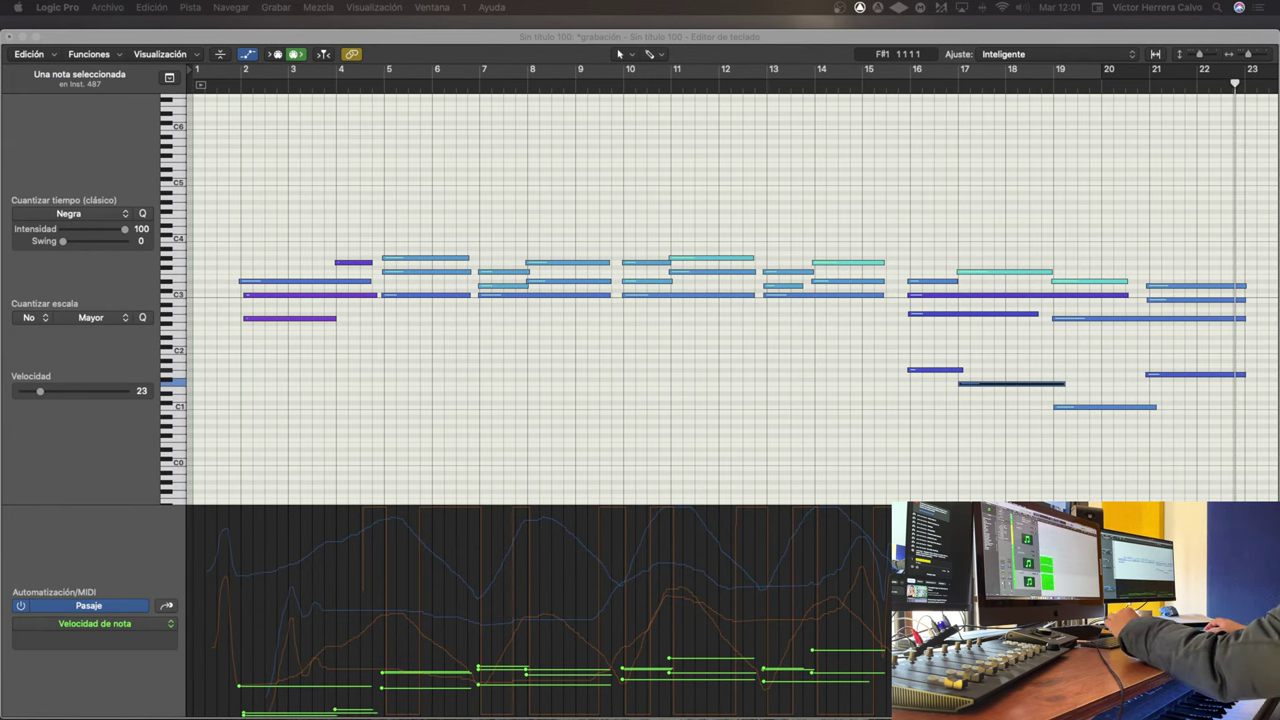
key("Down")
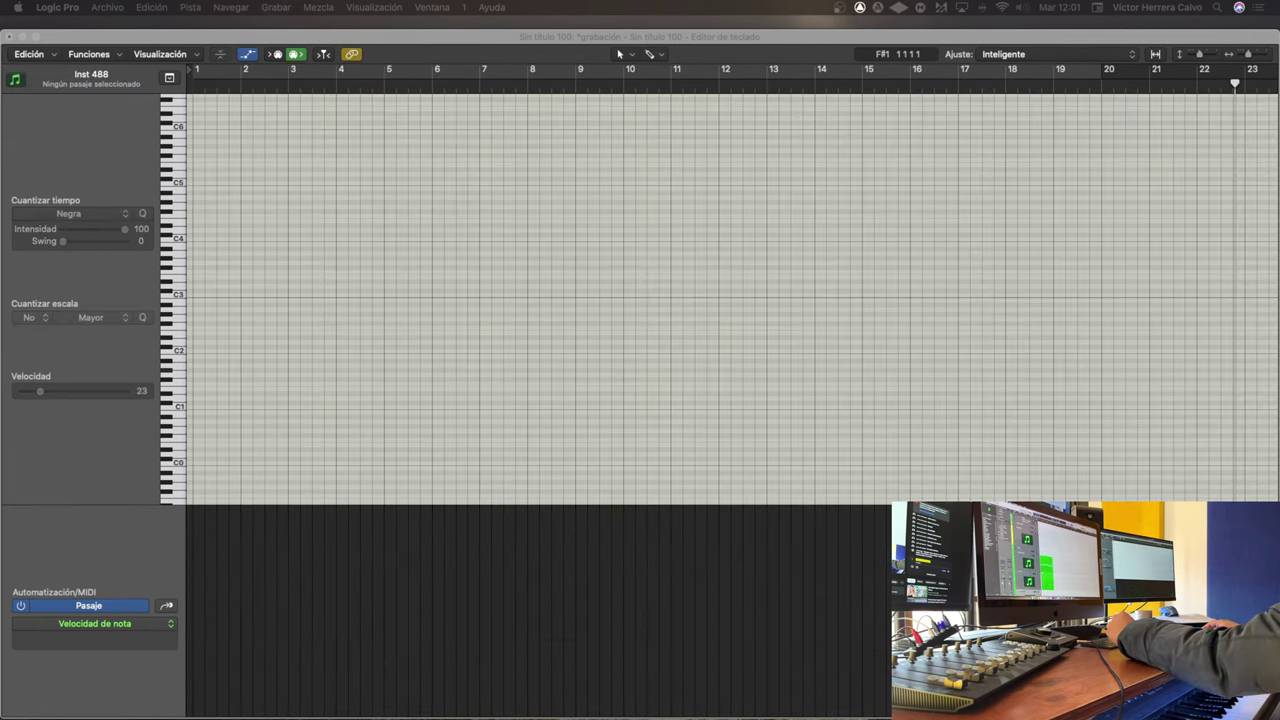
key("super+w")
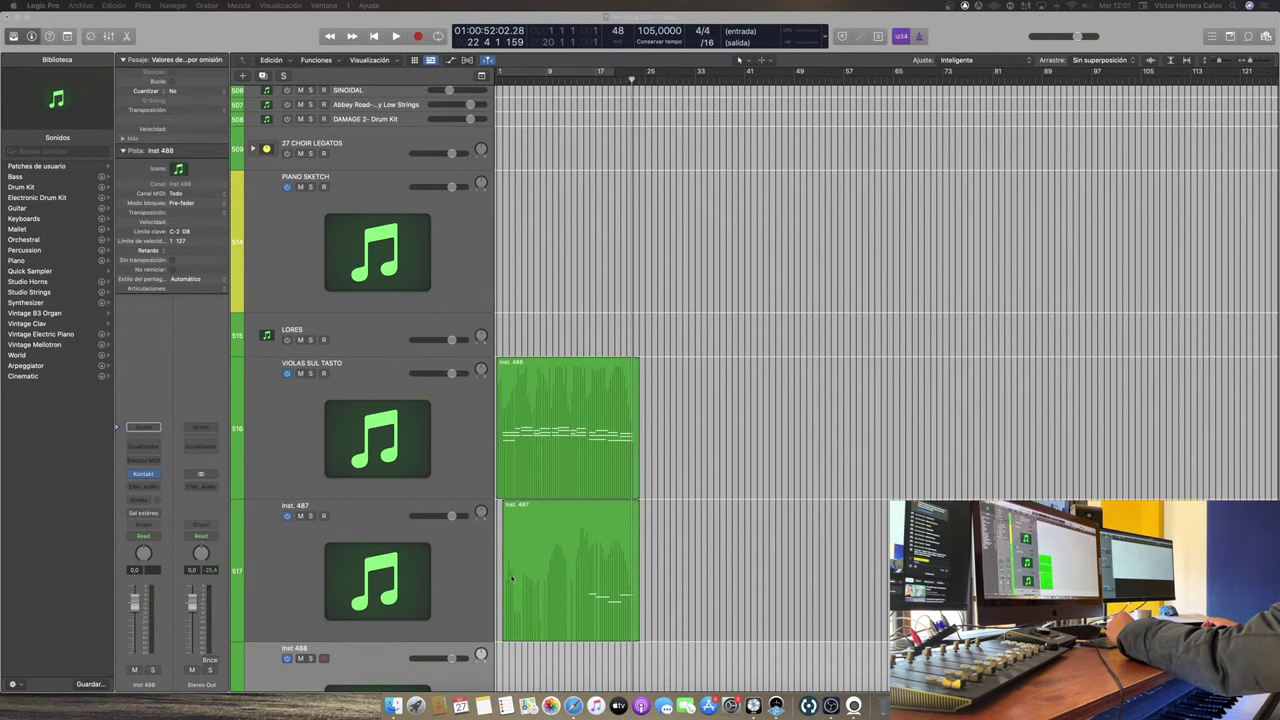
scroll(360, 650, "down", 2)
key("b")
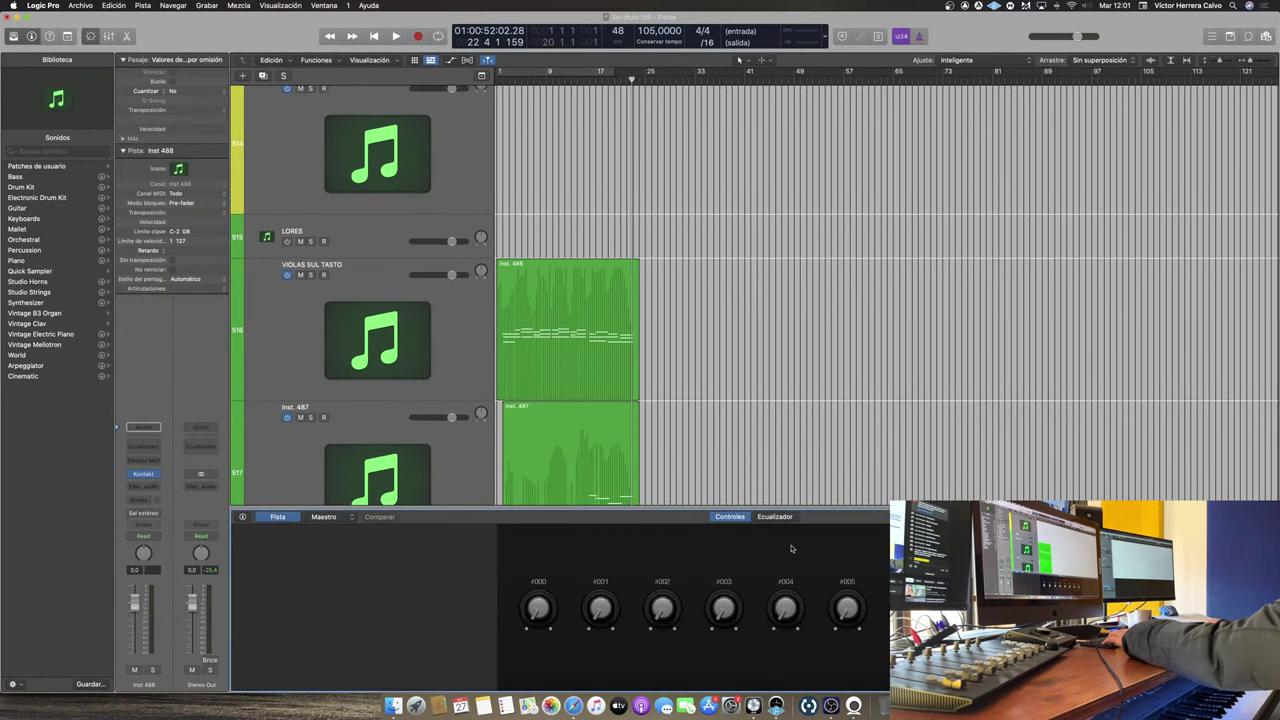
key("b")
double_click(376, 548)
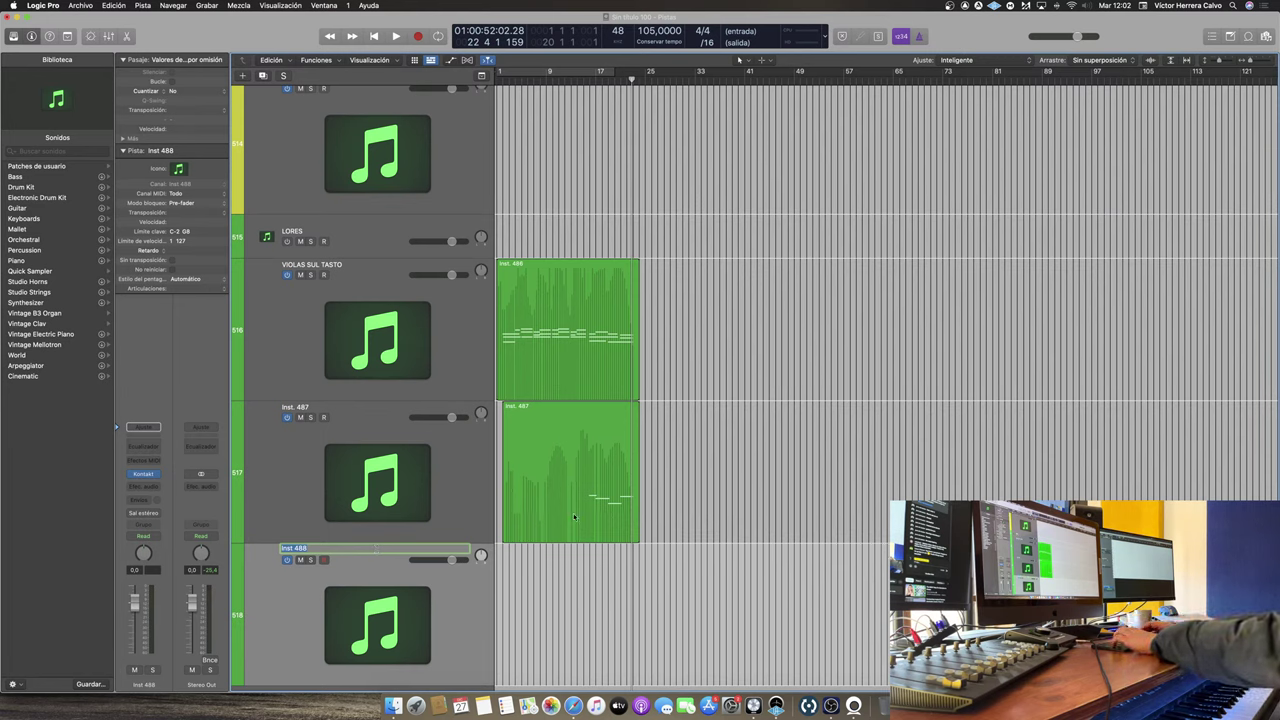
type("CEL")
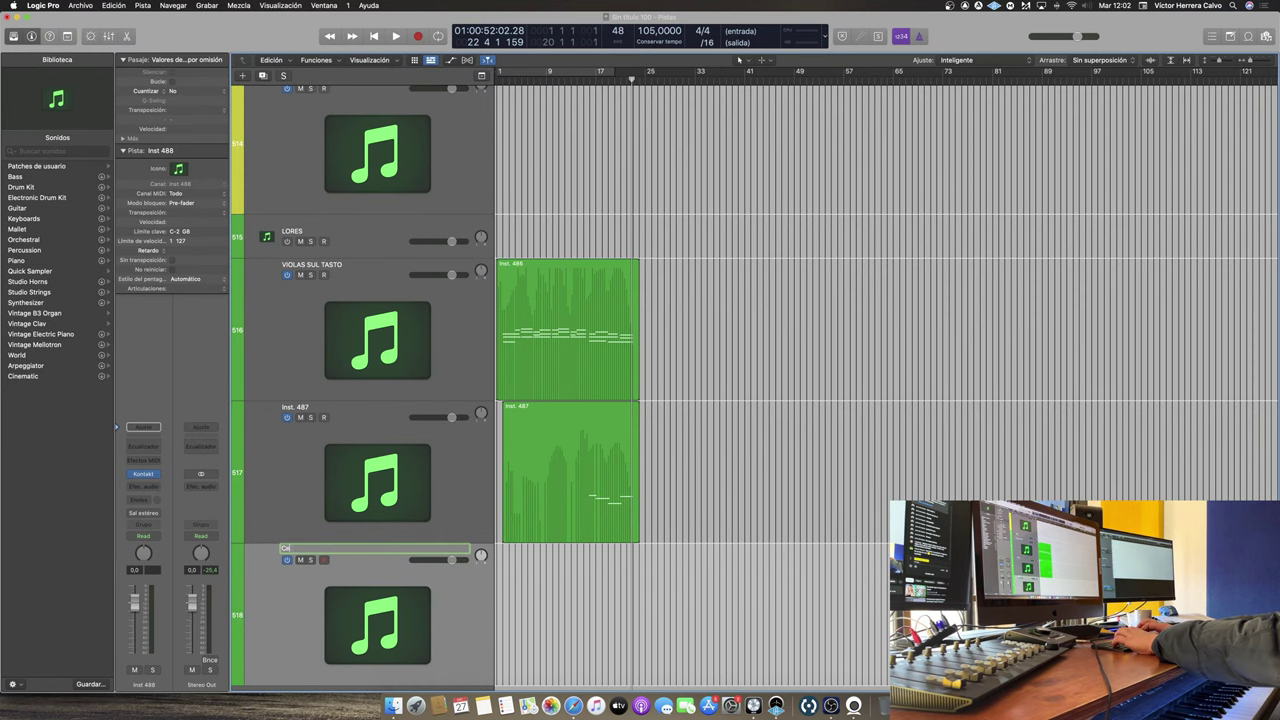
type("li Legato")
key("Return")
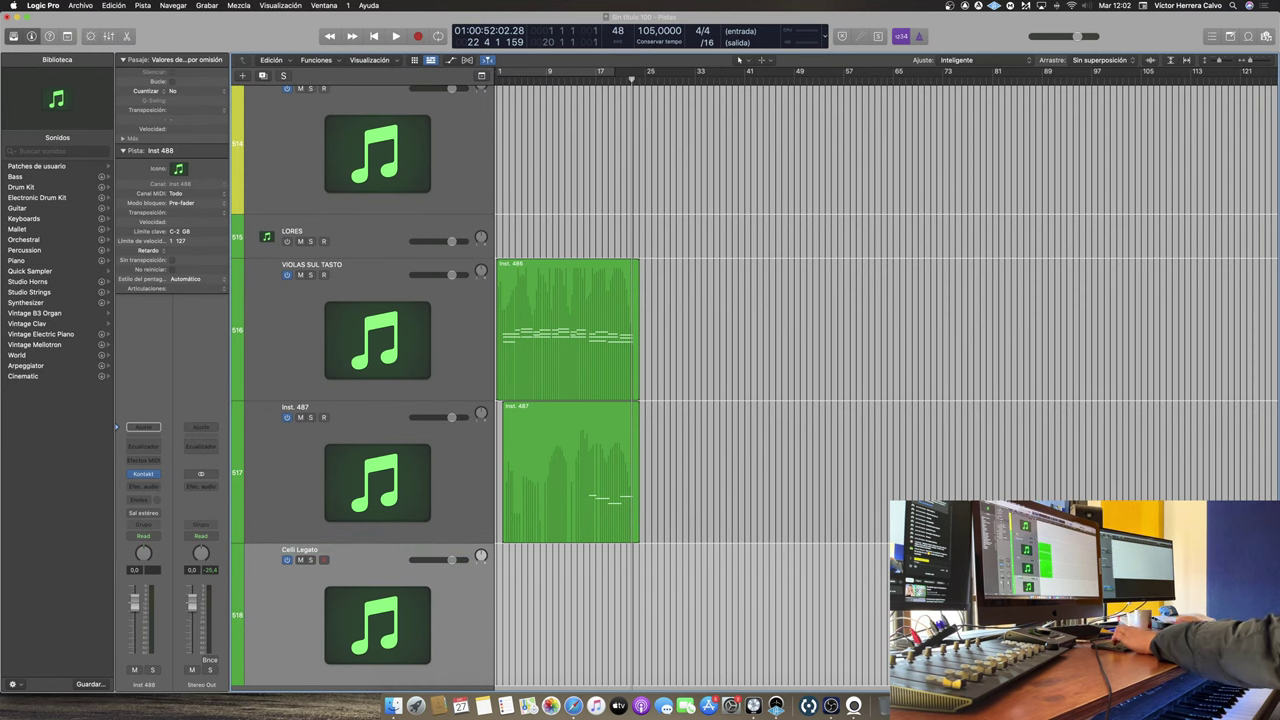
Step: Rename the Inst. 487 track as Basses legato
left_click(344, 414)
double_click(298, 405)
type("Basses legato")
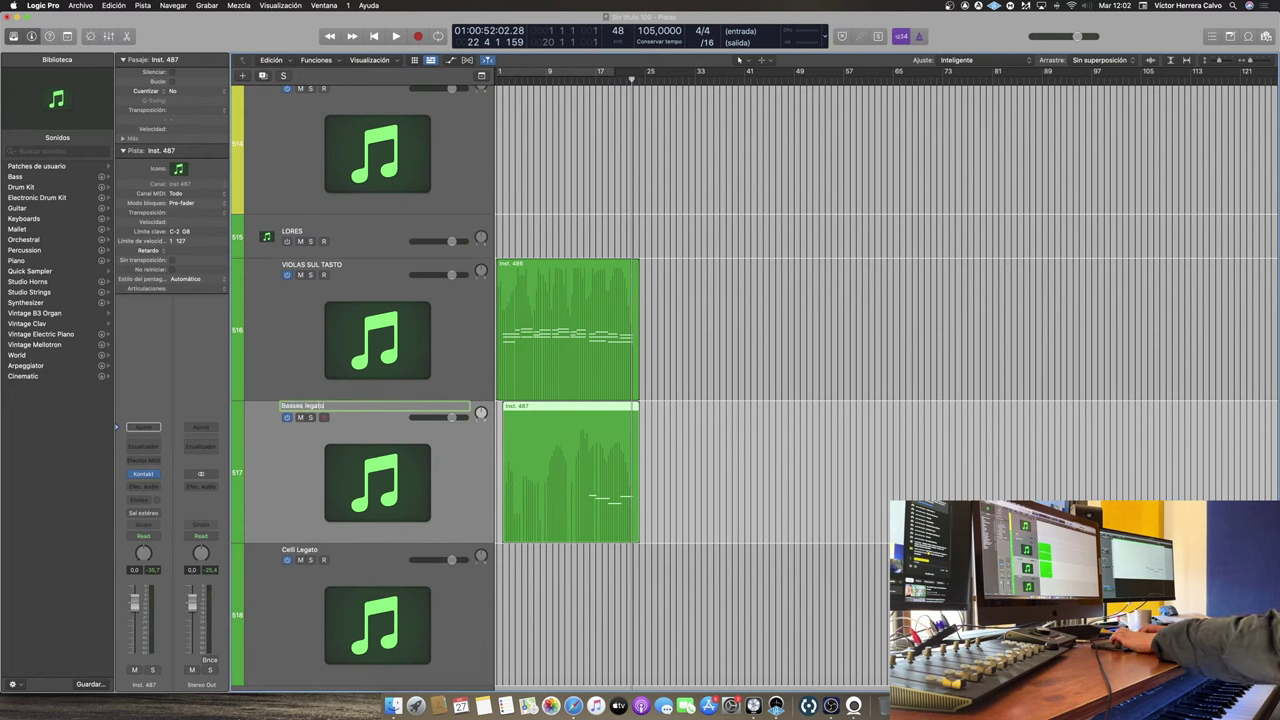
key("Return")
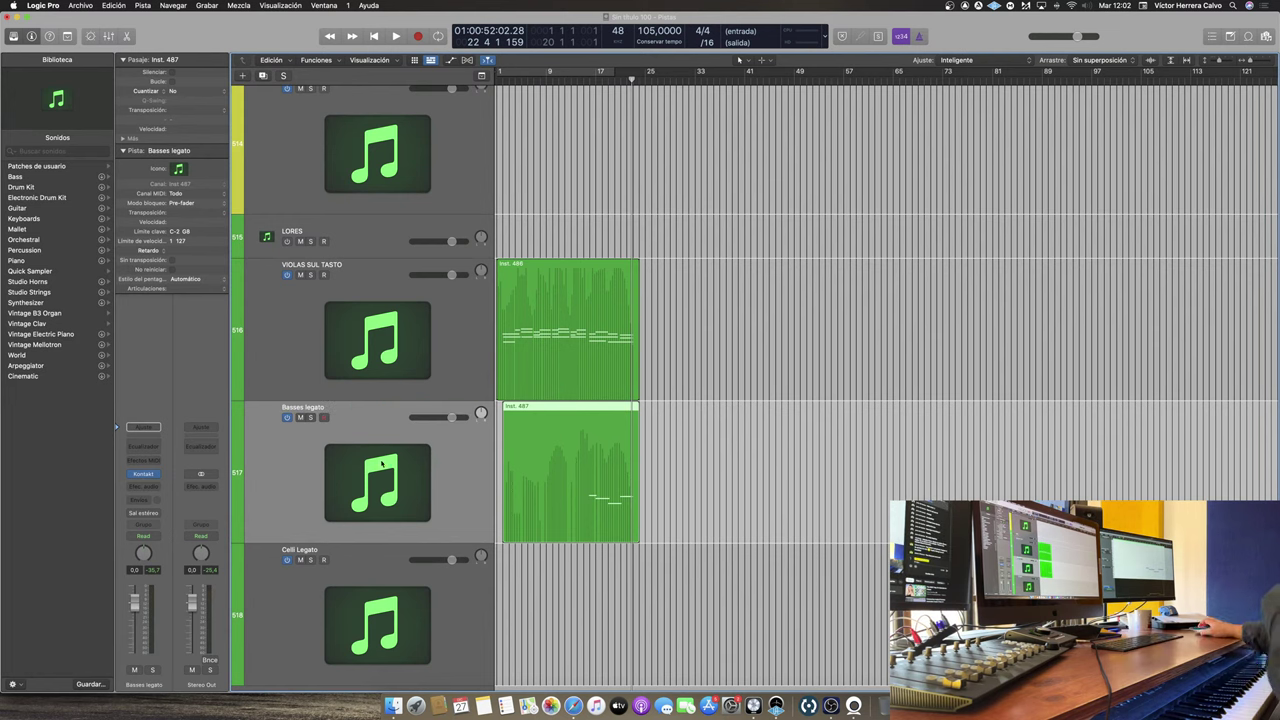
Step: Load the Pacific 10 Cellos Sordino Sustains patch in the Kontakt of the Celli Legato track
left_click(396, 579)
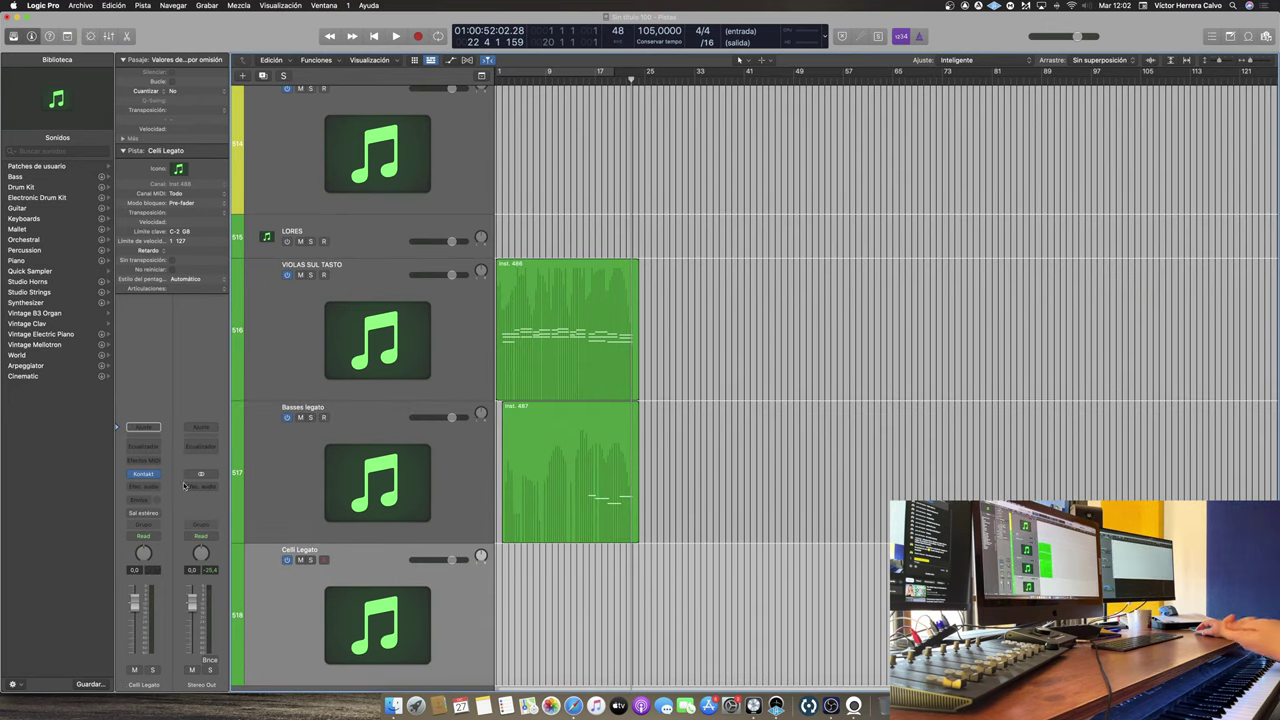
left_click(144, 474)
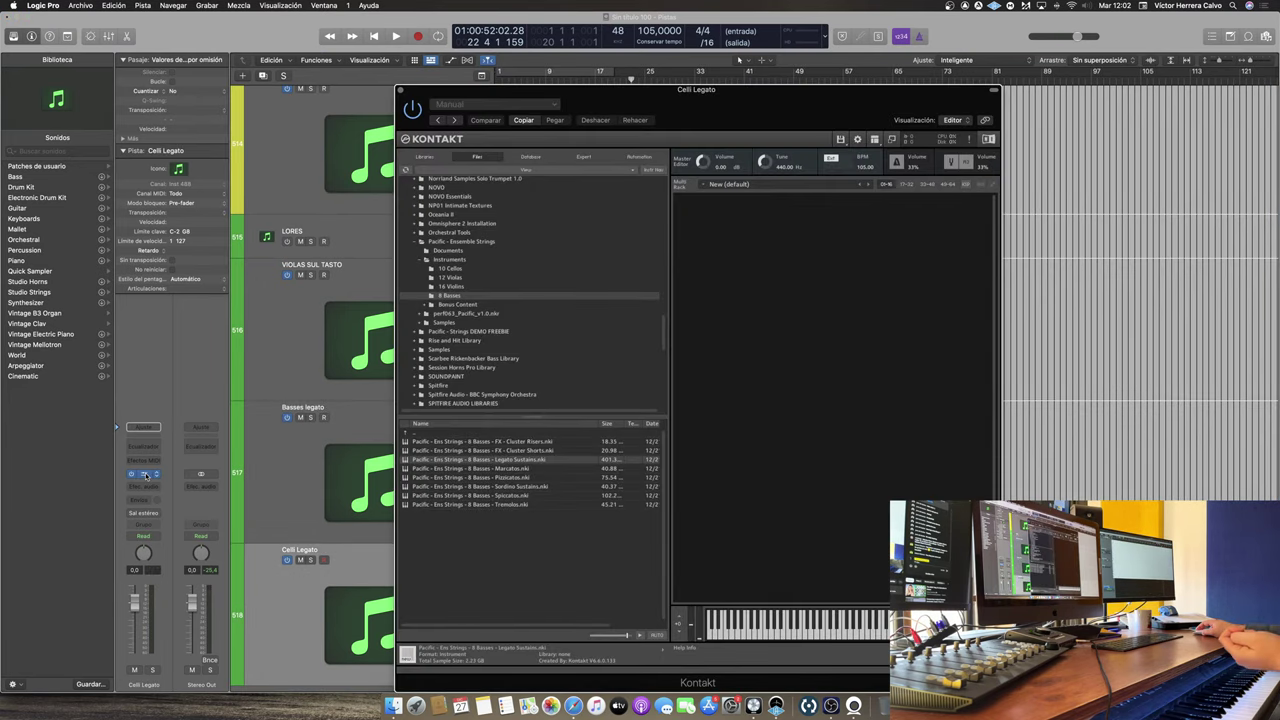
left_click(450, 268)
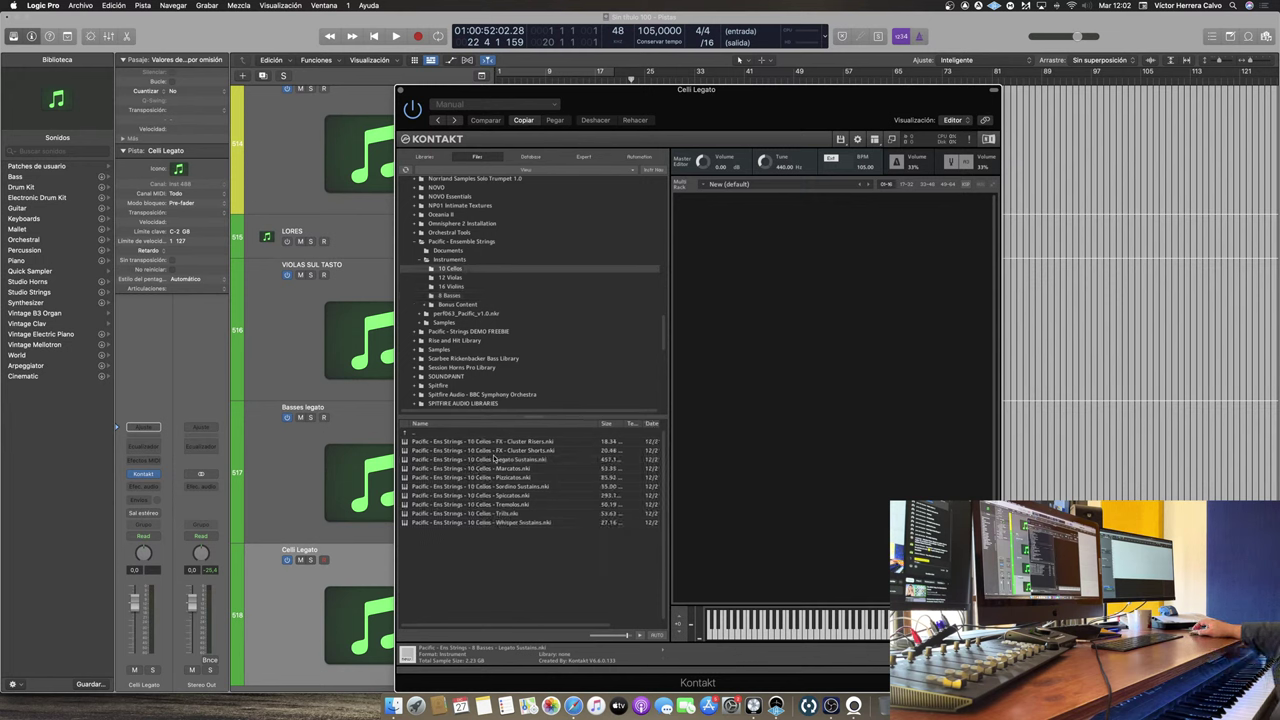
left_click_drag(501, 486, 792, 393)
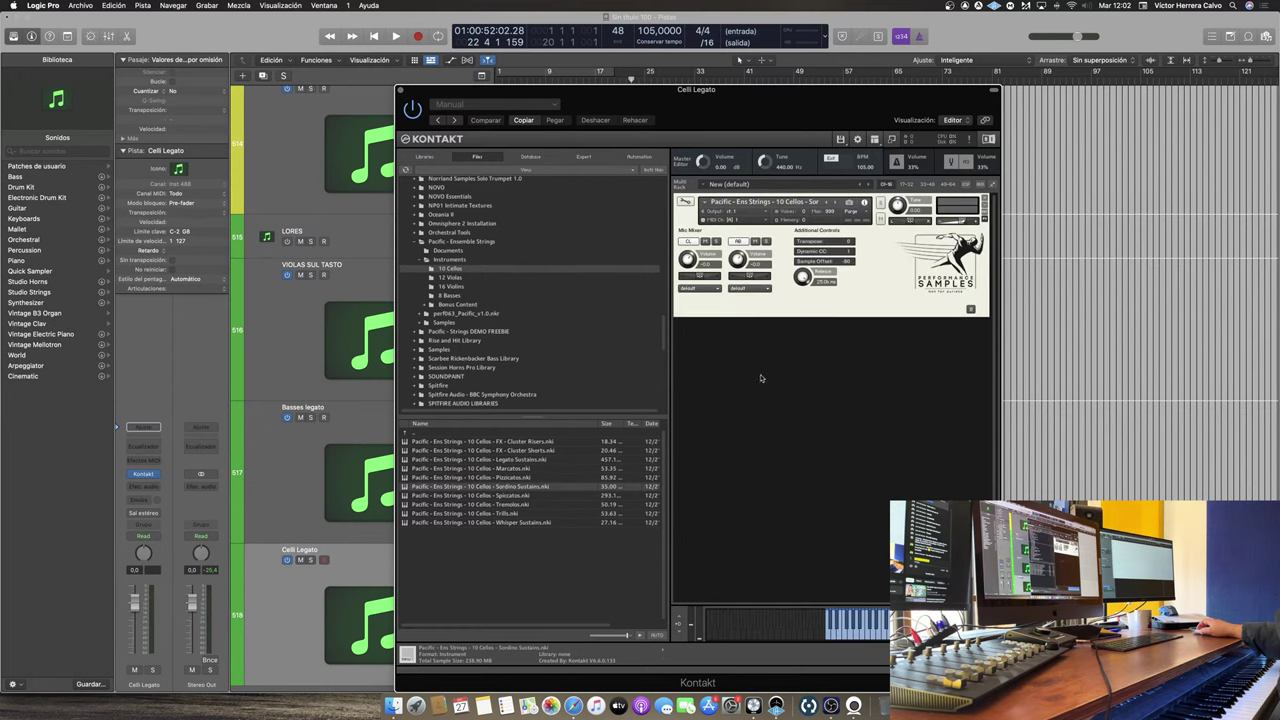
left_click(400, 91)
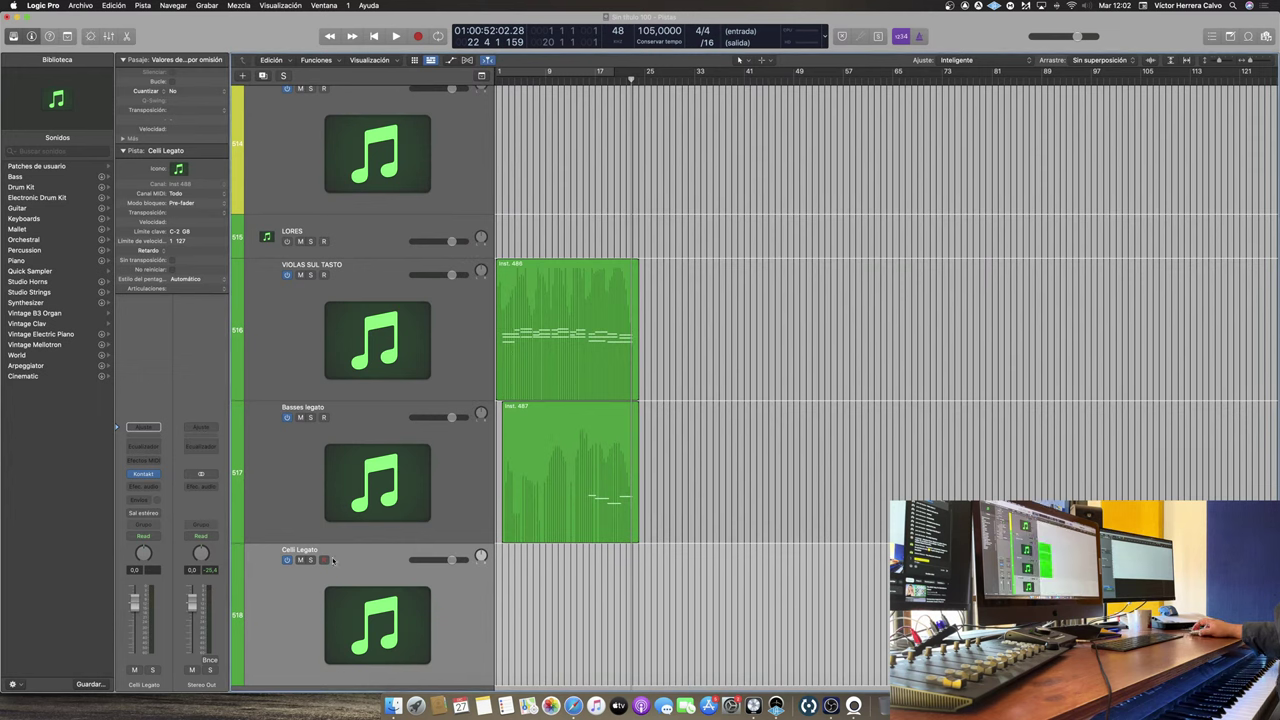
Step: Rename the Celli Legato track as Celli Sordino Sustains
double_click(336, 548)
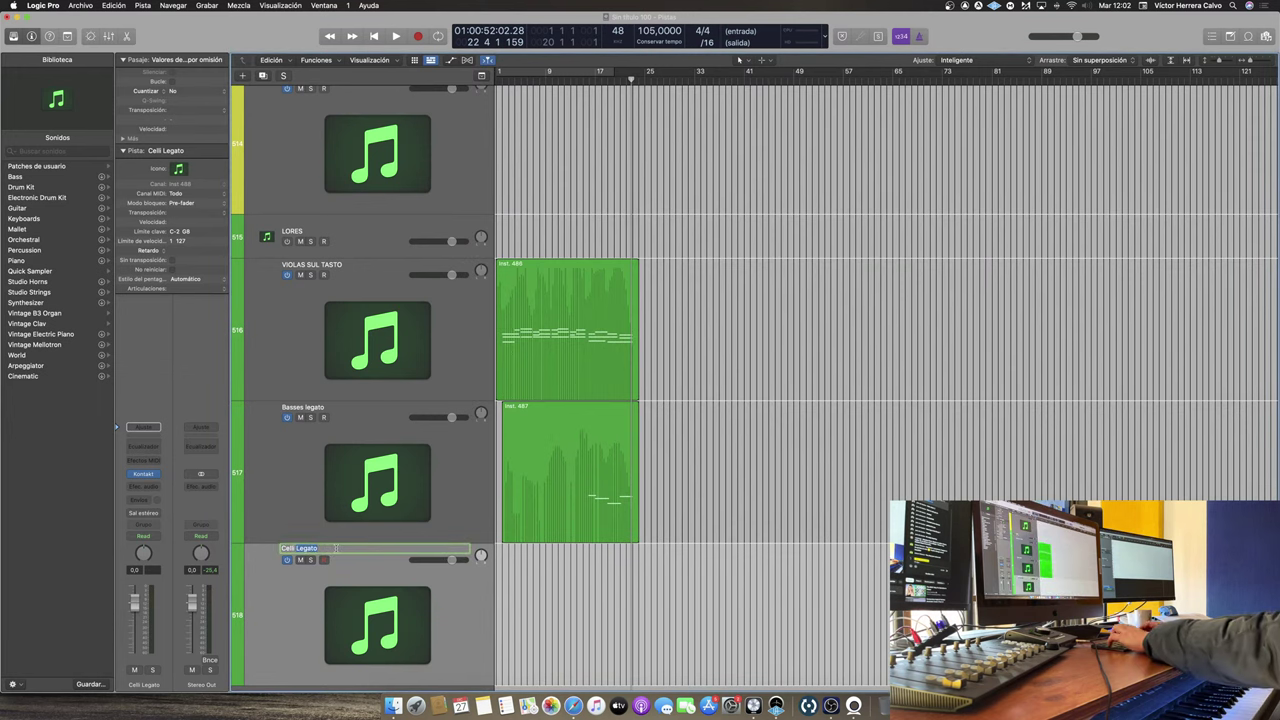
type("Sordino S")
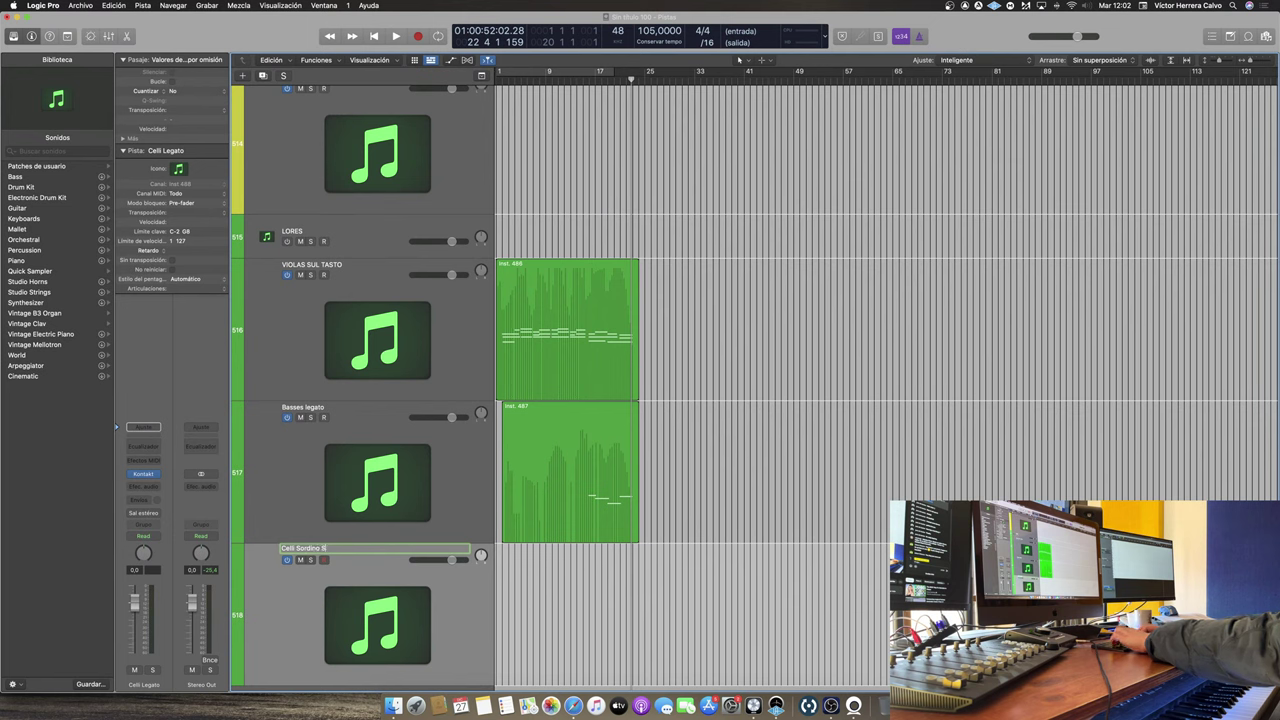
type("ustains")
key("Return")
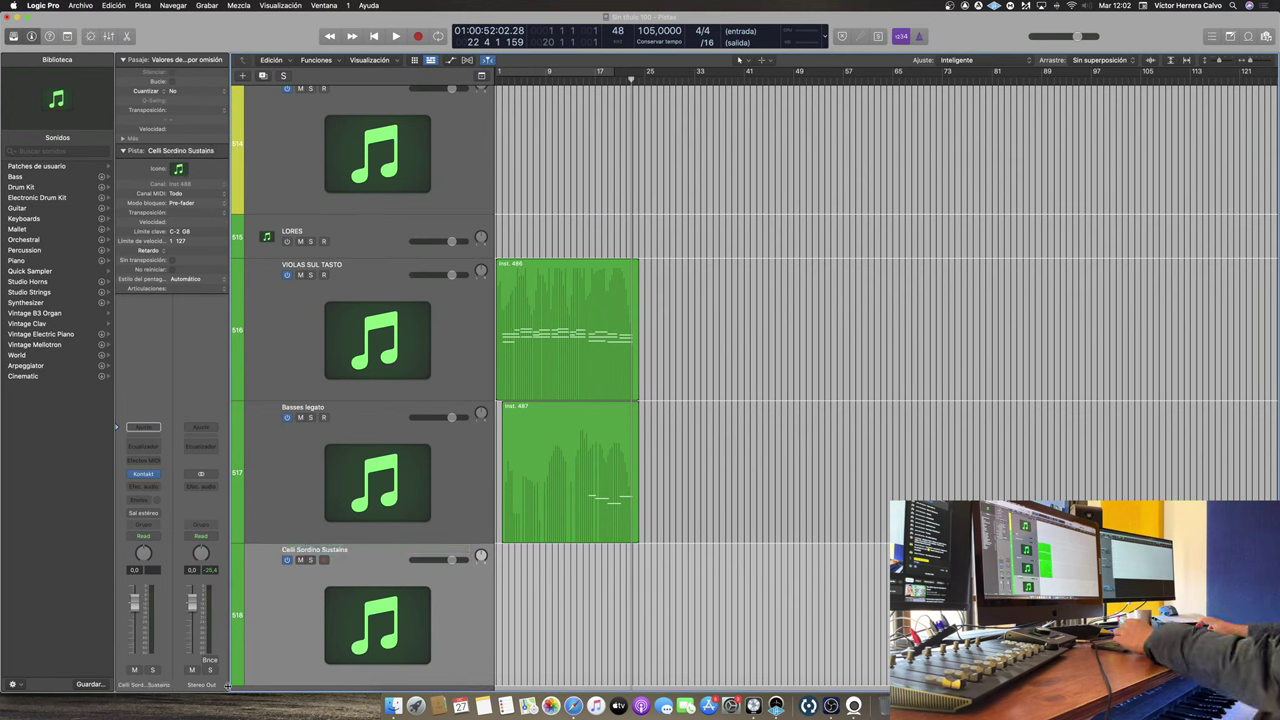
Step: Record a chordal part on the Celli Sordino Sustains track from the project start to bar 23, alongside the violas and basses
key("Return")
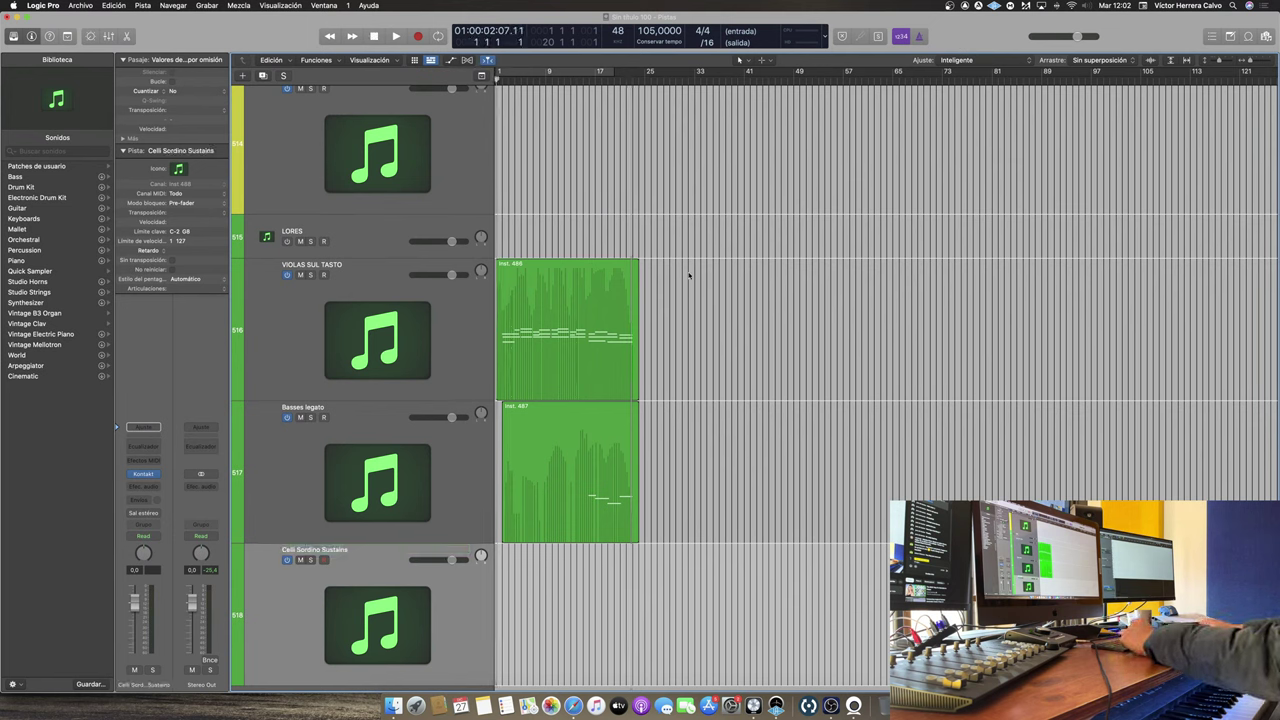
left_click_drag(689, 275, 630, 500)
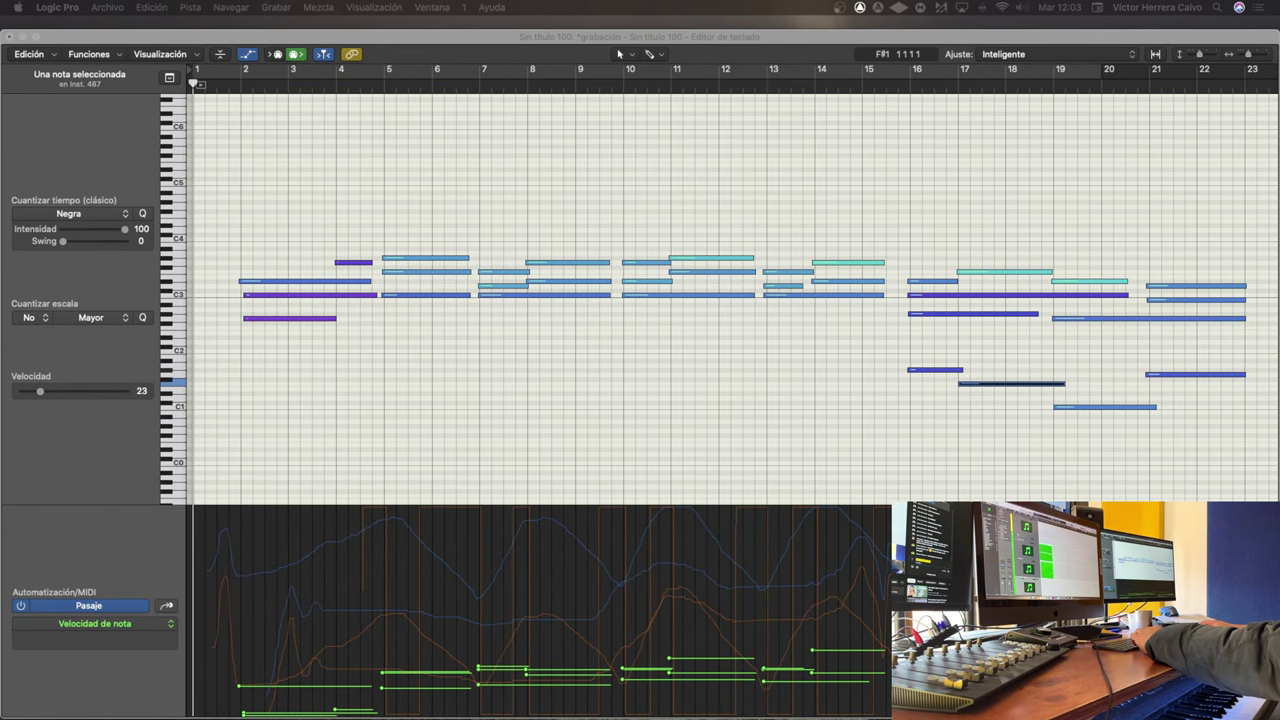
key("space")
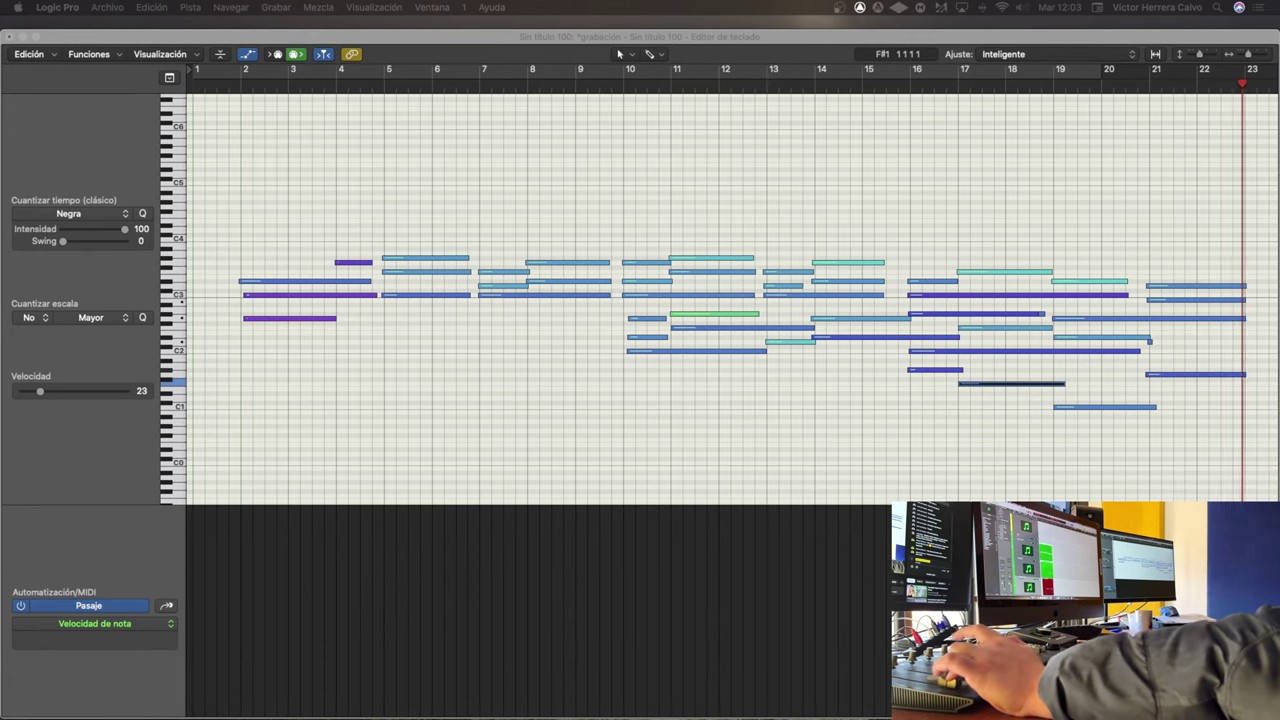
key("space")
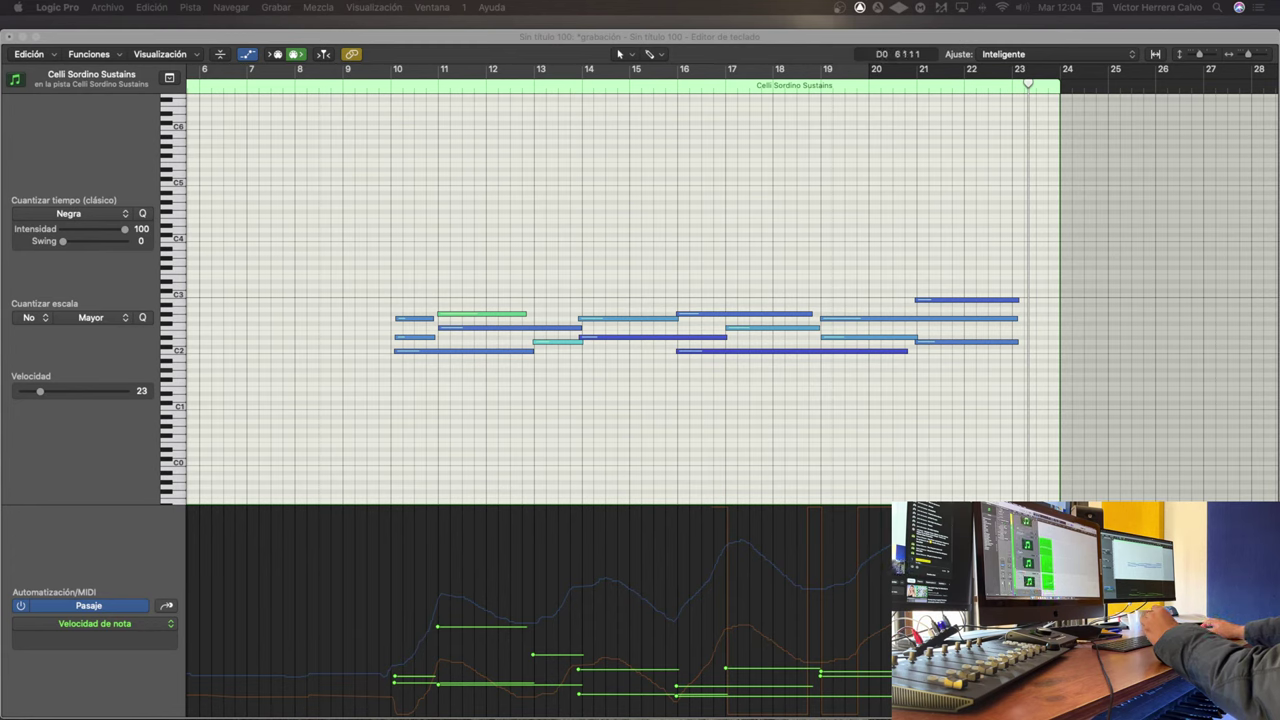
Step: Add another instrument track below the cellos and rename VIOLAS SUL TASTO as VIOLAS whispered sustains
key("super+z")
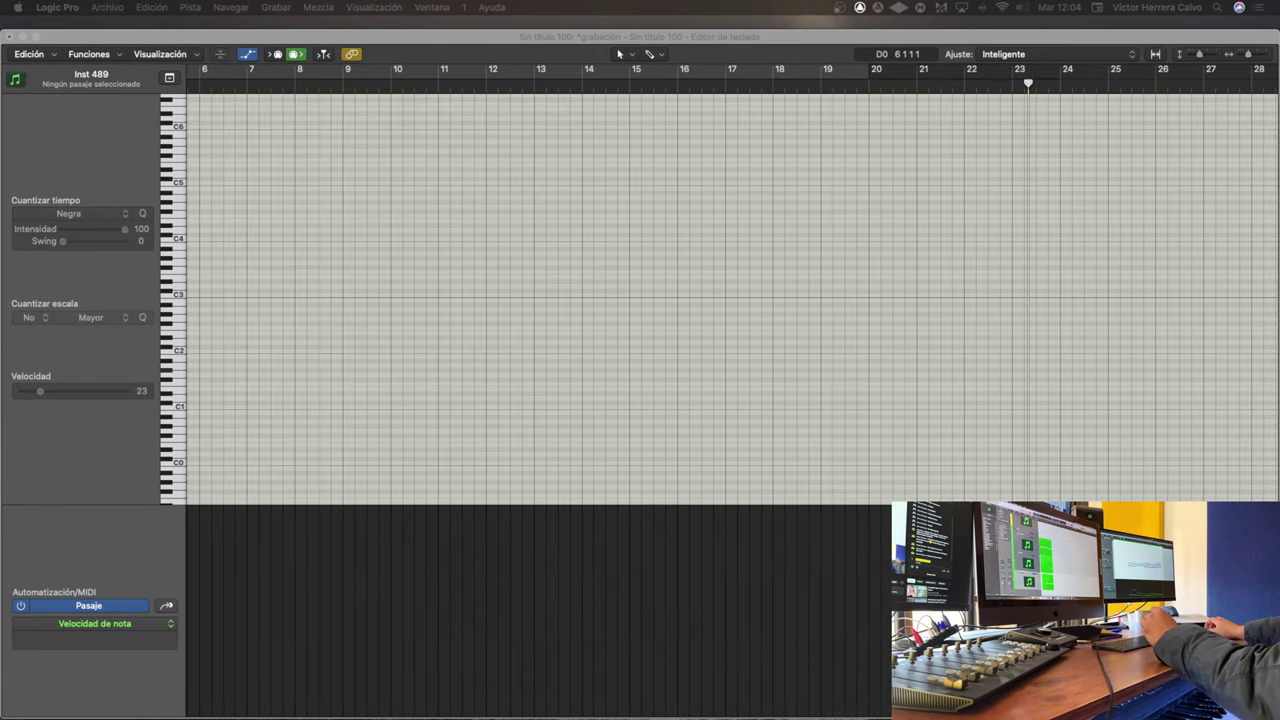
key("Up")
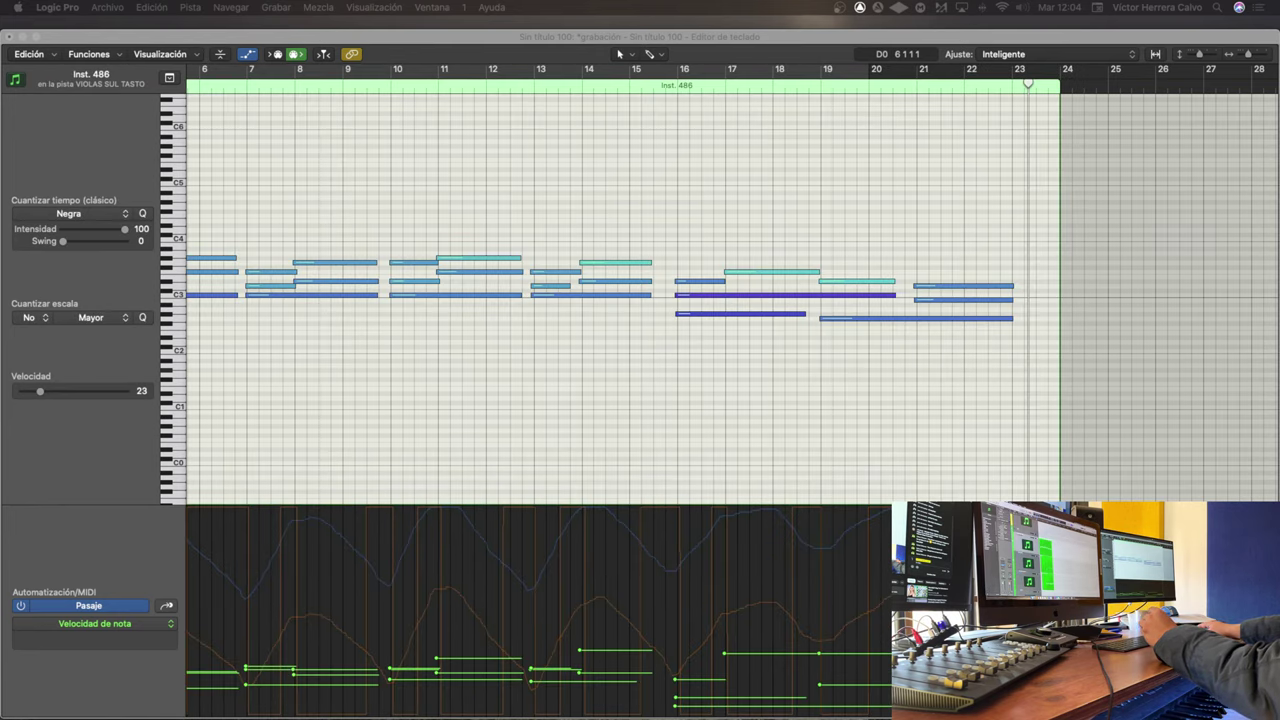
key("super+w")
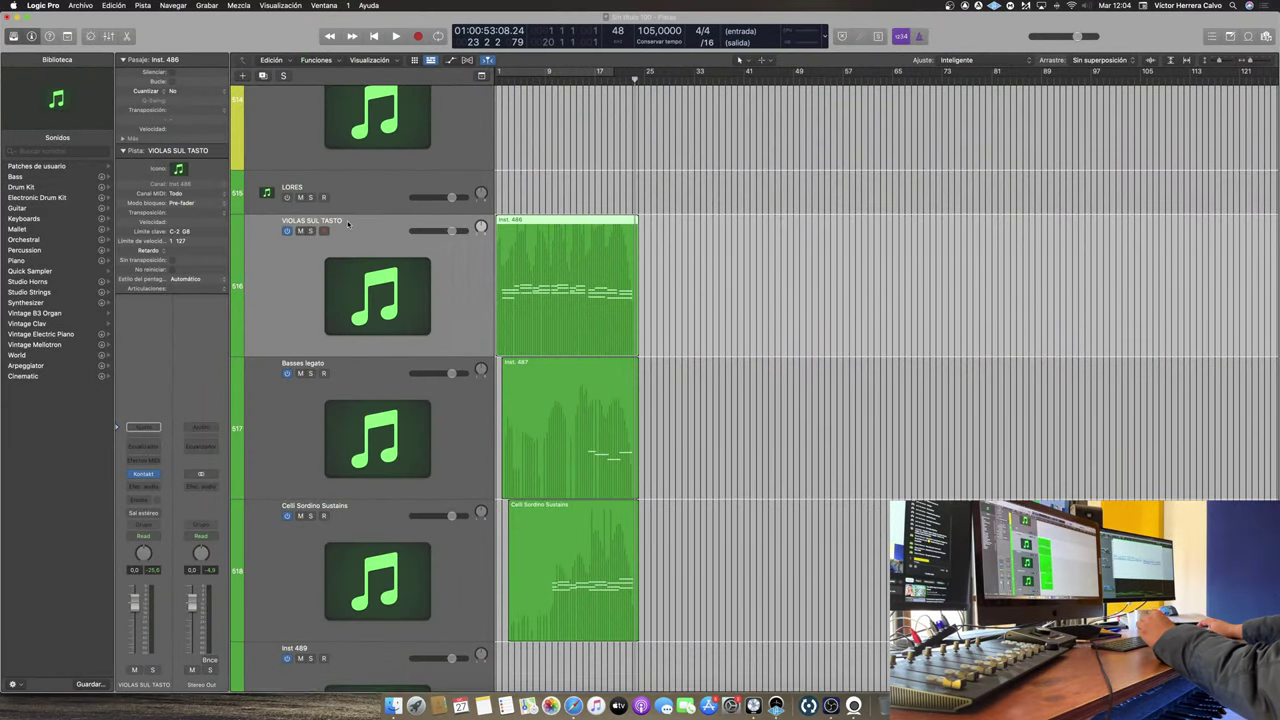
double_click(303, 219)
left_click_drag(304, 219, 342, 219)
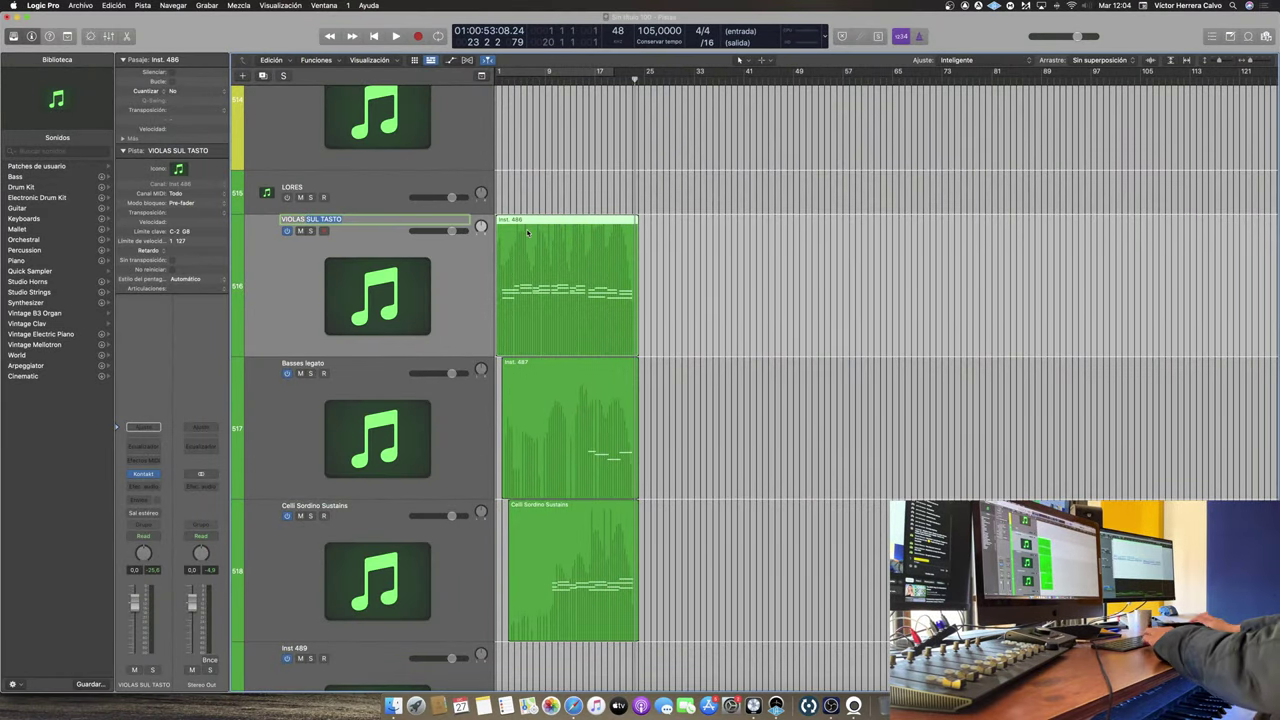
type("whispers")
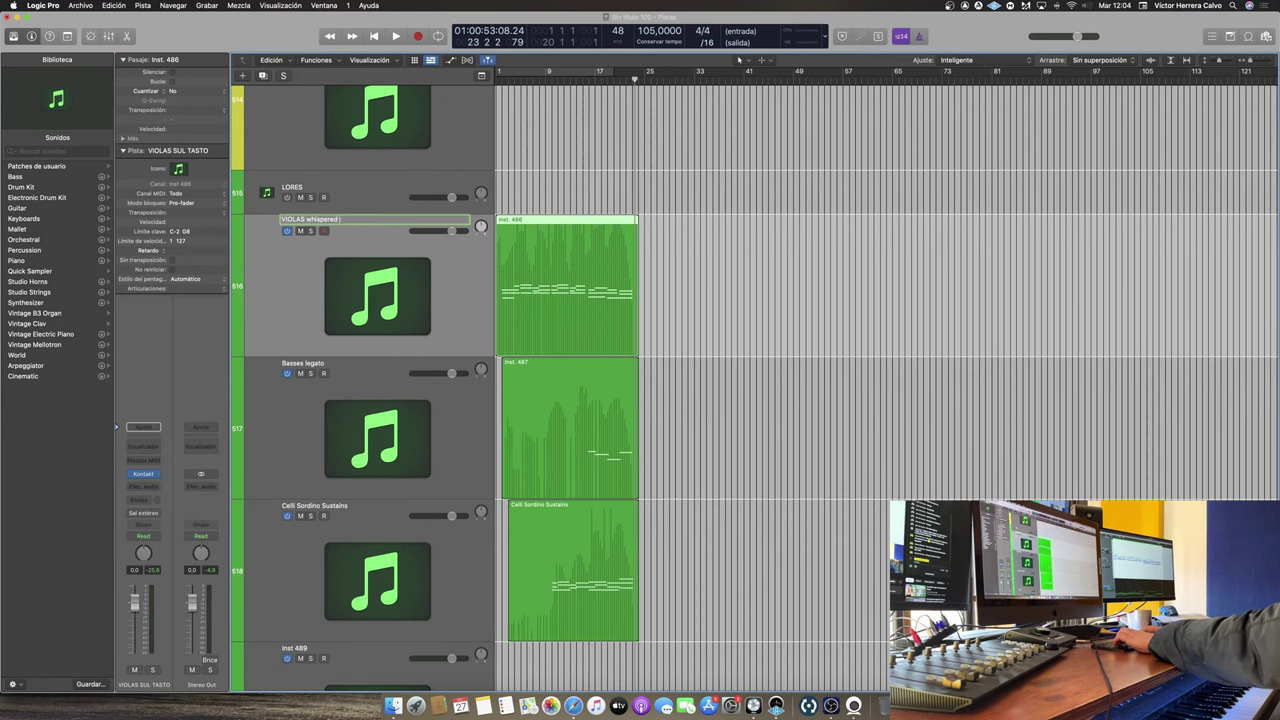
Step: Load the Pacific 10 Cellos Whisper Sustains patch in the Kontakt of the Inst 489 track and audition it
scroll(560, 390, "down", 3)
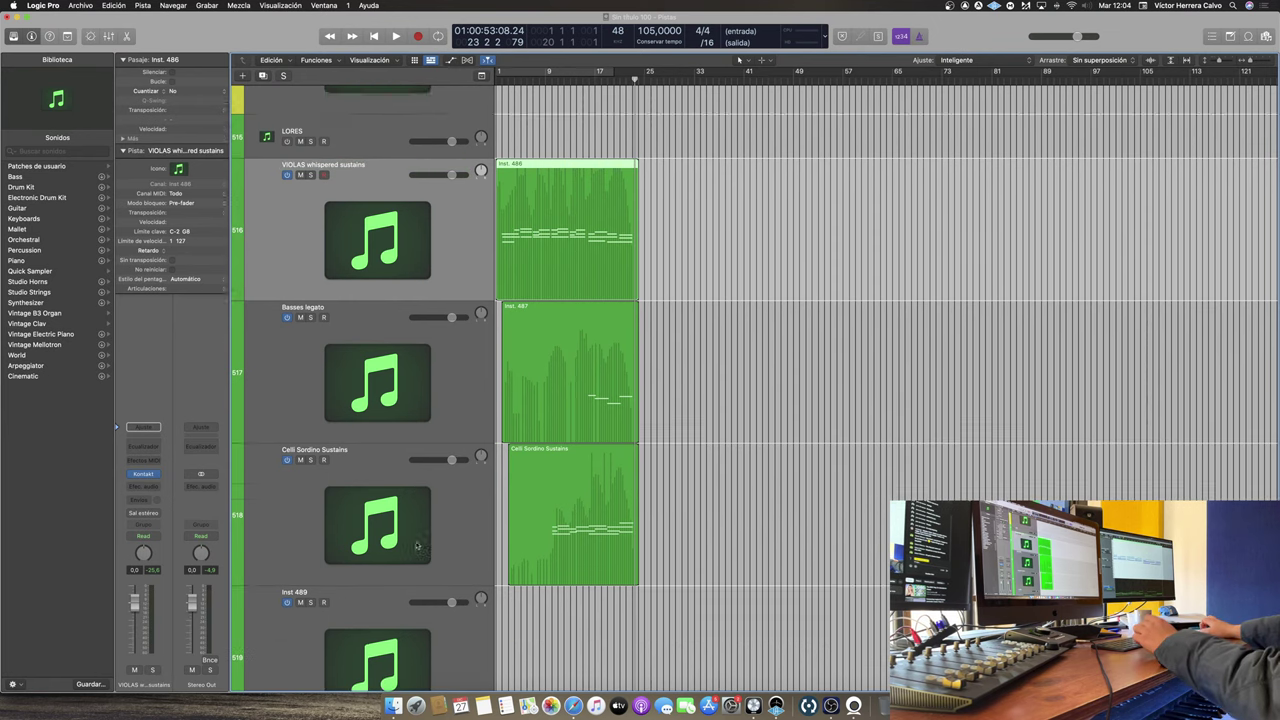
left_click(340, 560)
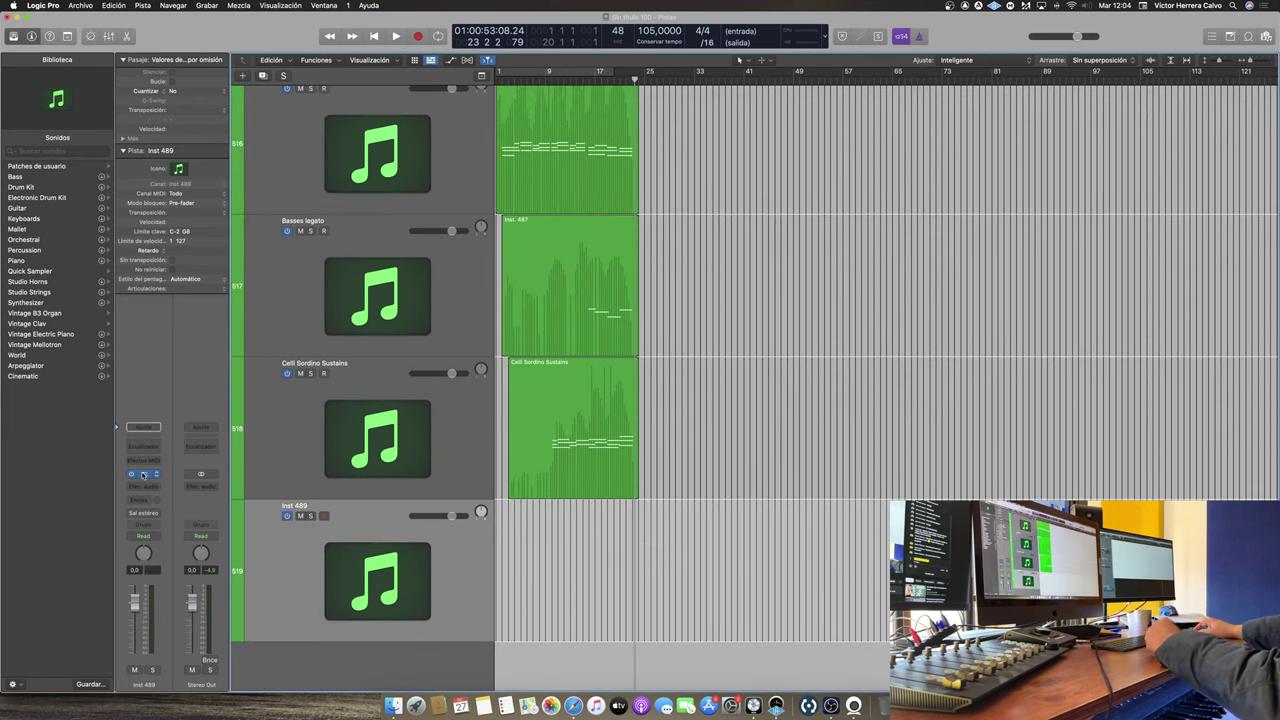
left_click(145, 474)
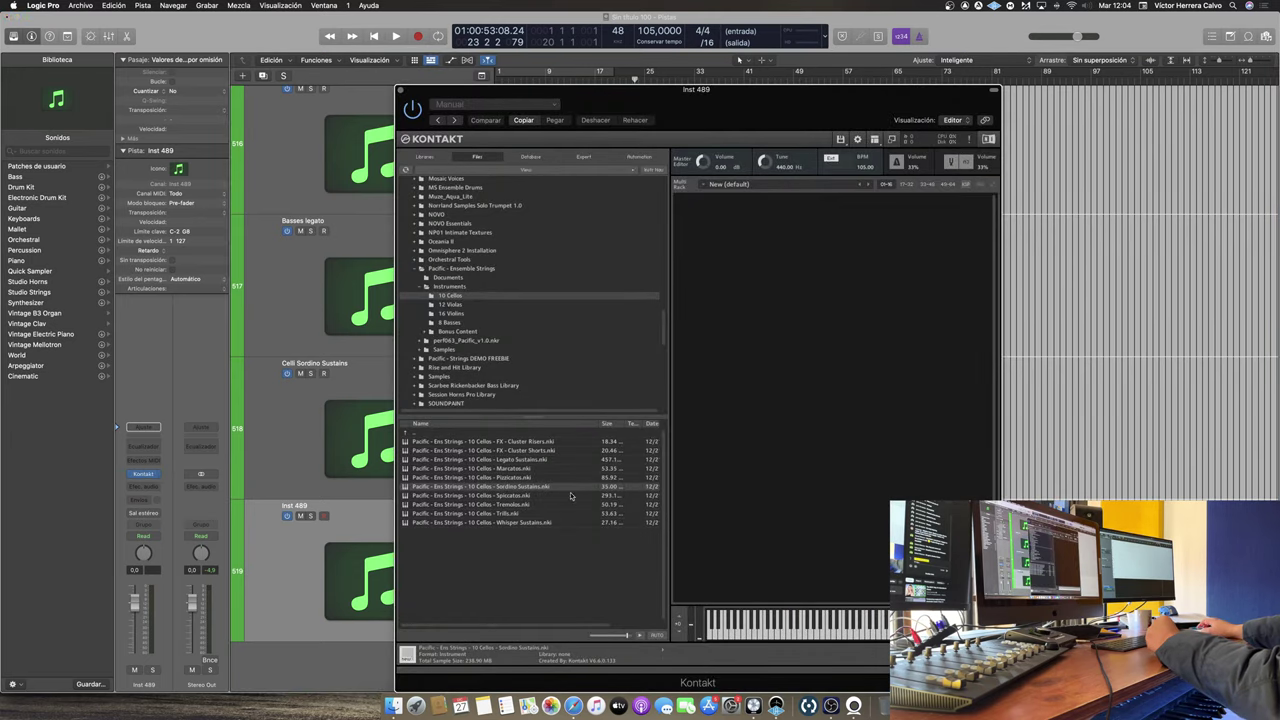
left_click_drag(522, 525, 770, 358)
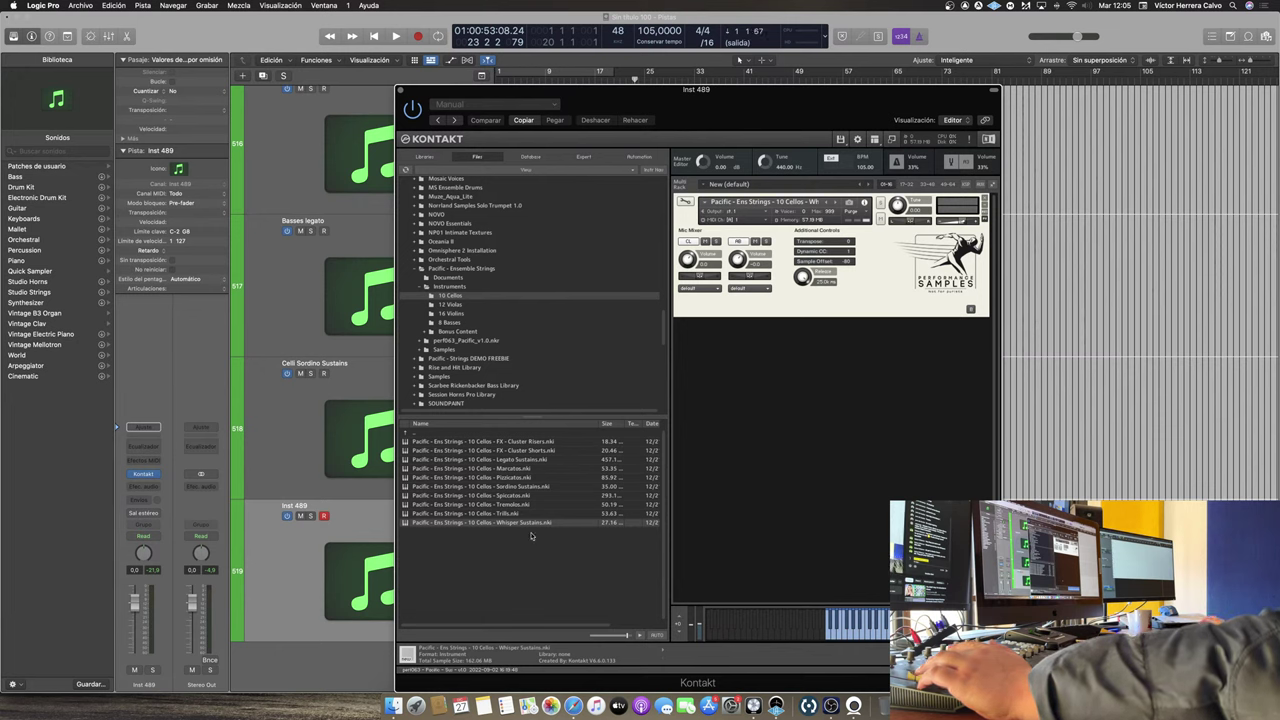
Step: Swap in the 10 Cellos Marcatos patch, audition it, and remove it from the rack
left_click(487, 470)
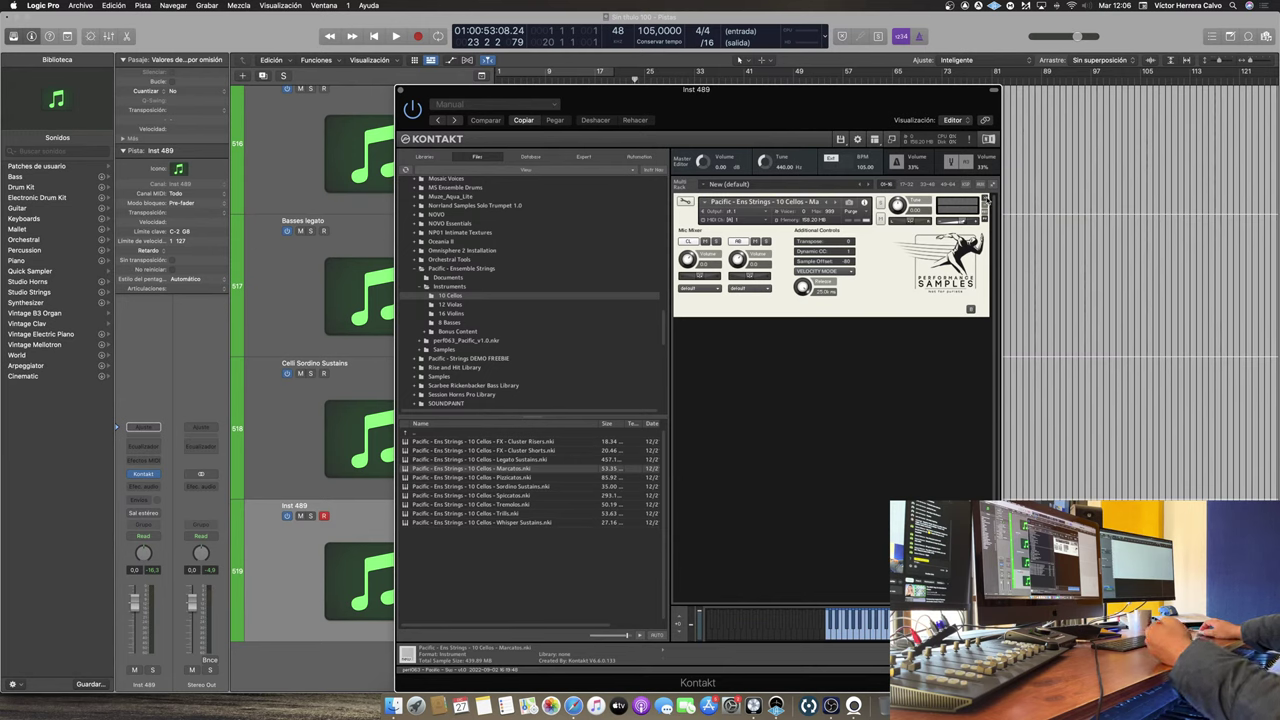
left_click(985, 200)
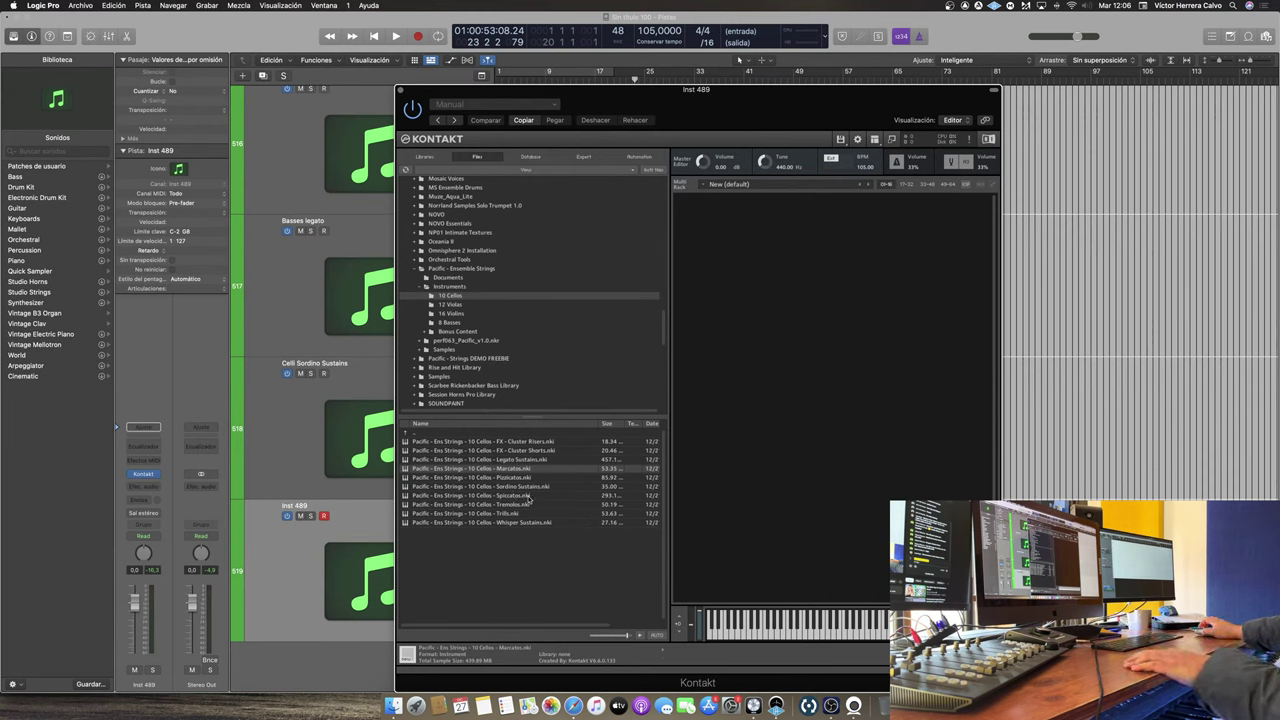
Step: Load the 10 Cellos Legato Sustains patch and switch it from legato mode to sustain mode
left_click_drag(505, 460, 783, 366)
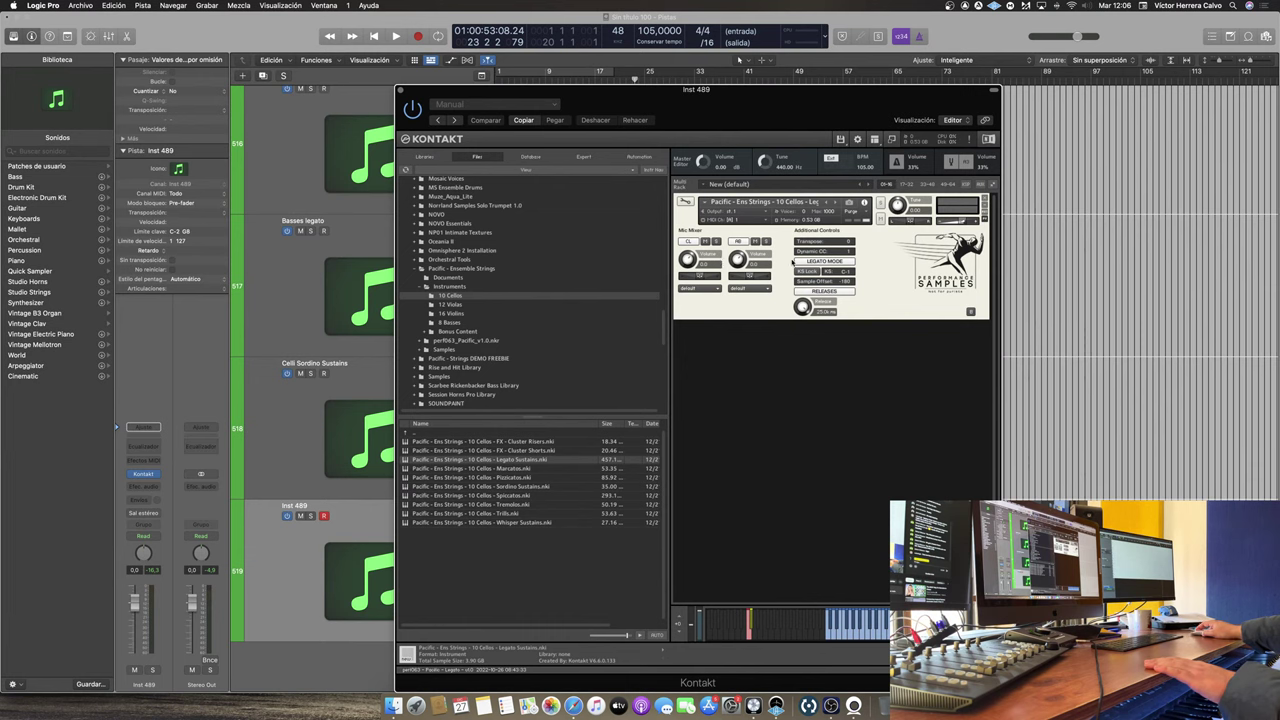
left_click(825, 262)
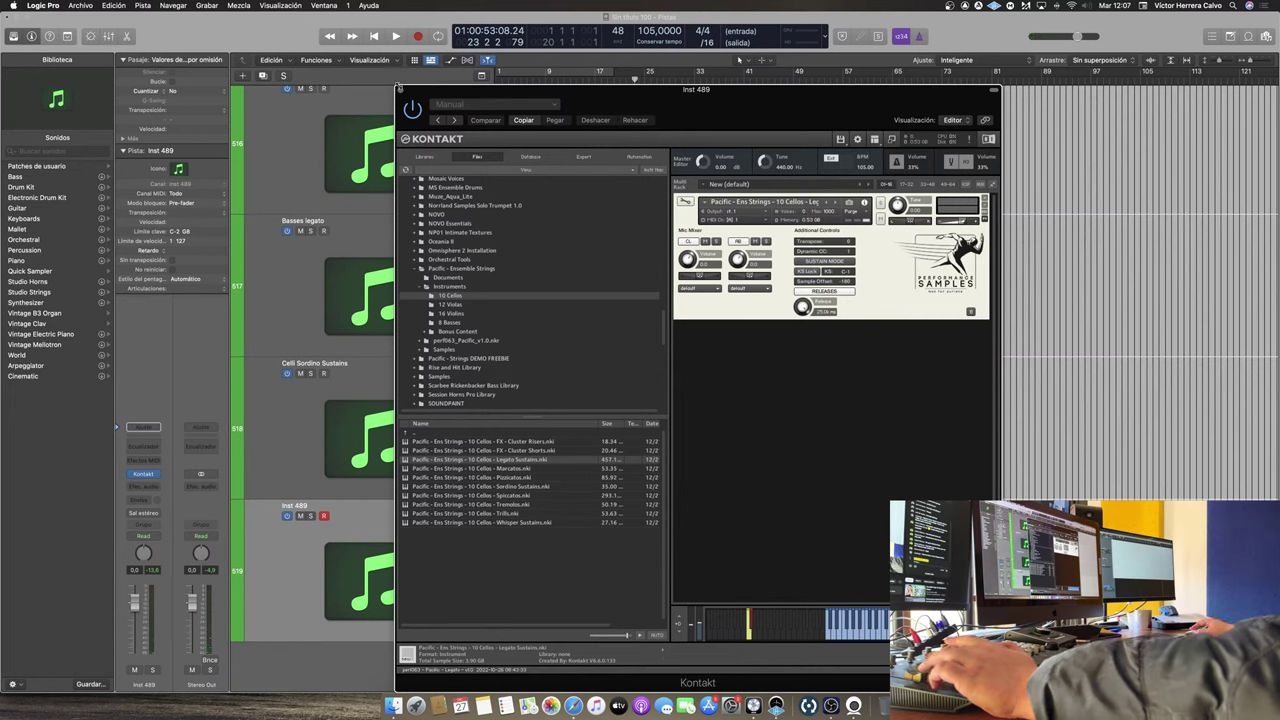
Step: Replace the cellos patch in the Inst 489 Kontakt with Pacific 16 Violins Whisper Sustains and close the plug-in window
left_click(449, 313)
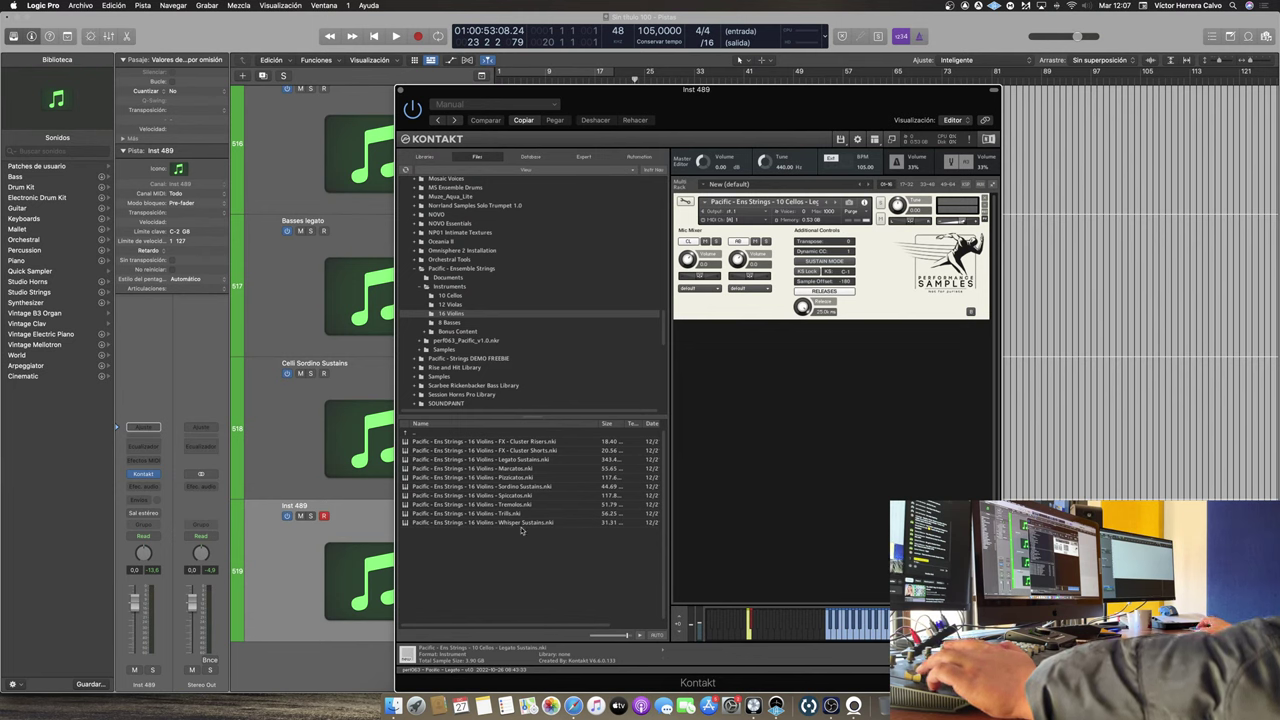
left_click(563, 524)
left_click_drag(562, 524, 914, 262)
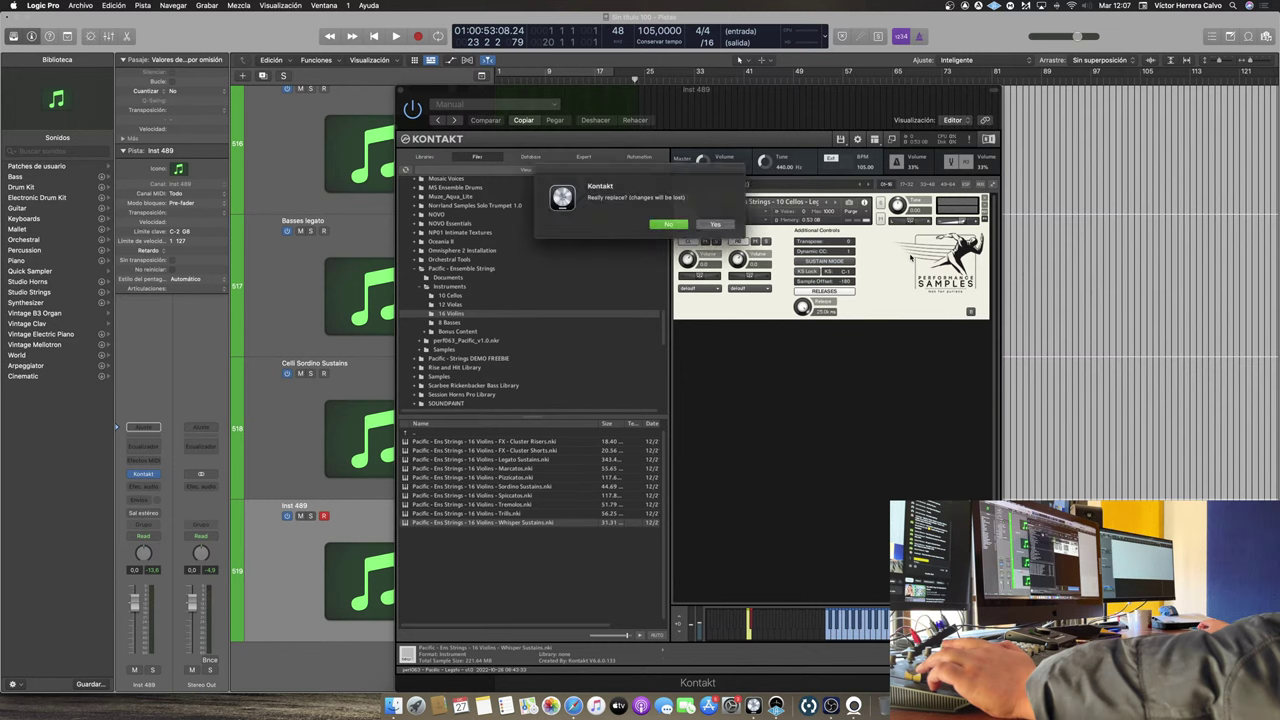
key("Return")
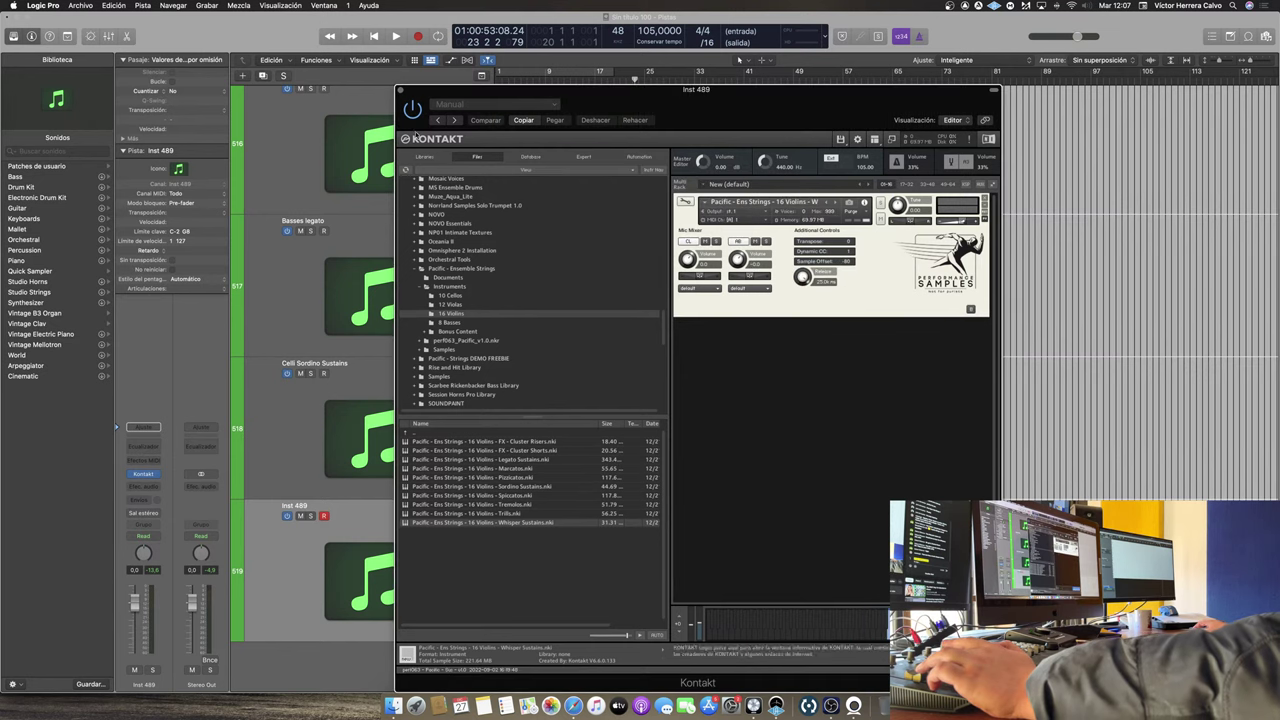
left_click(404, 92)
Step: Rename the Inst 489 track as Violins 2 Whispered Sustains
mouse_move(481, 512)
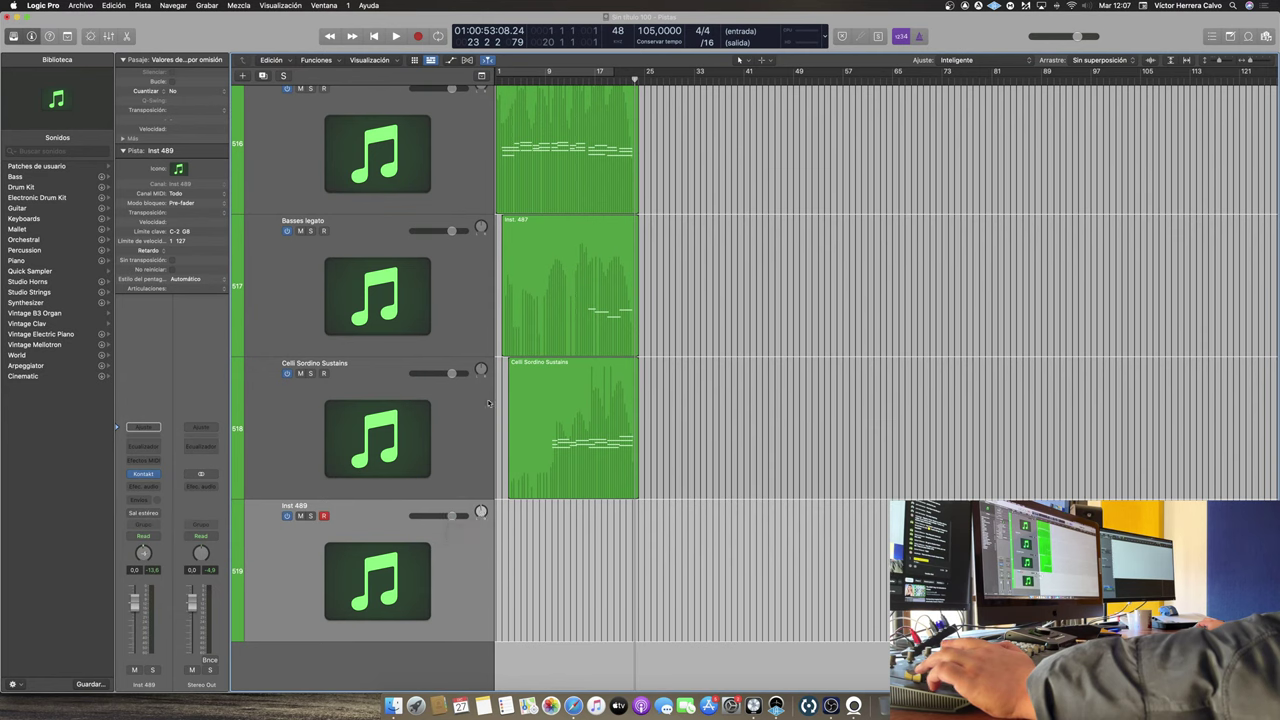
double_click(373, 516)
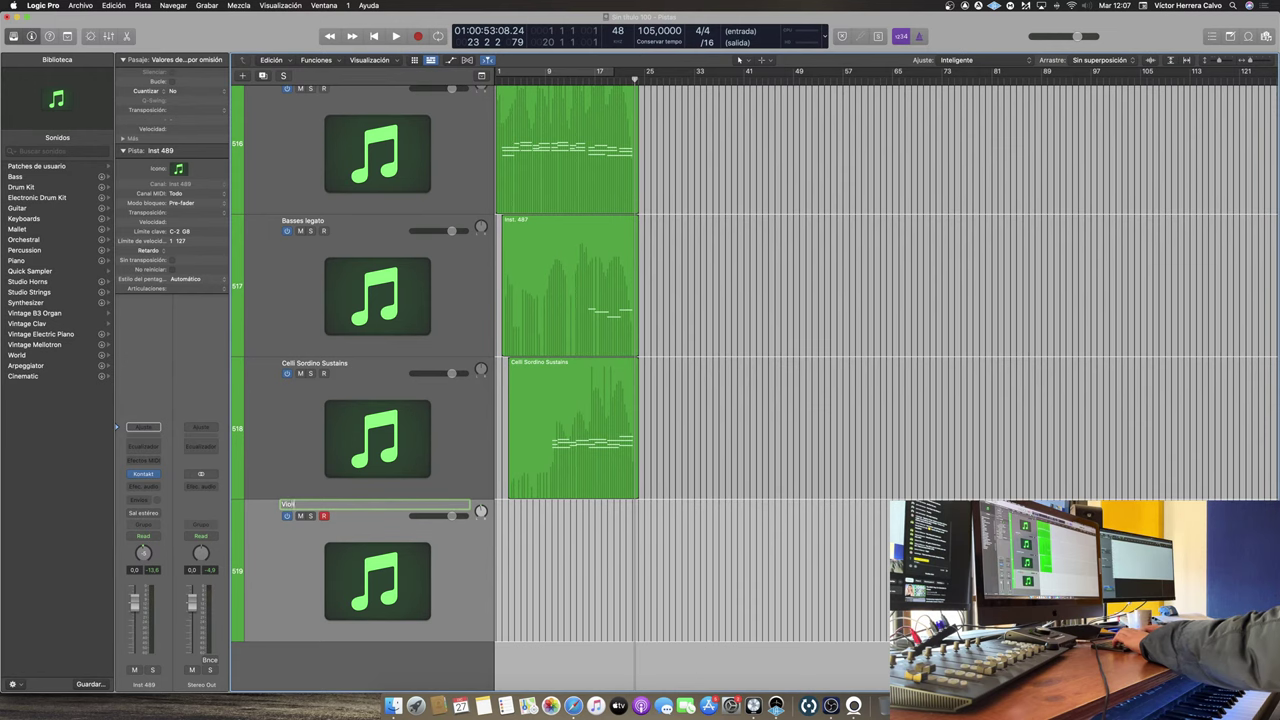
type("Violins 2 Whisp")
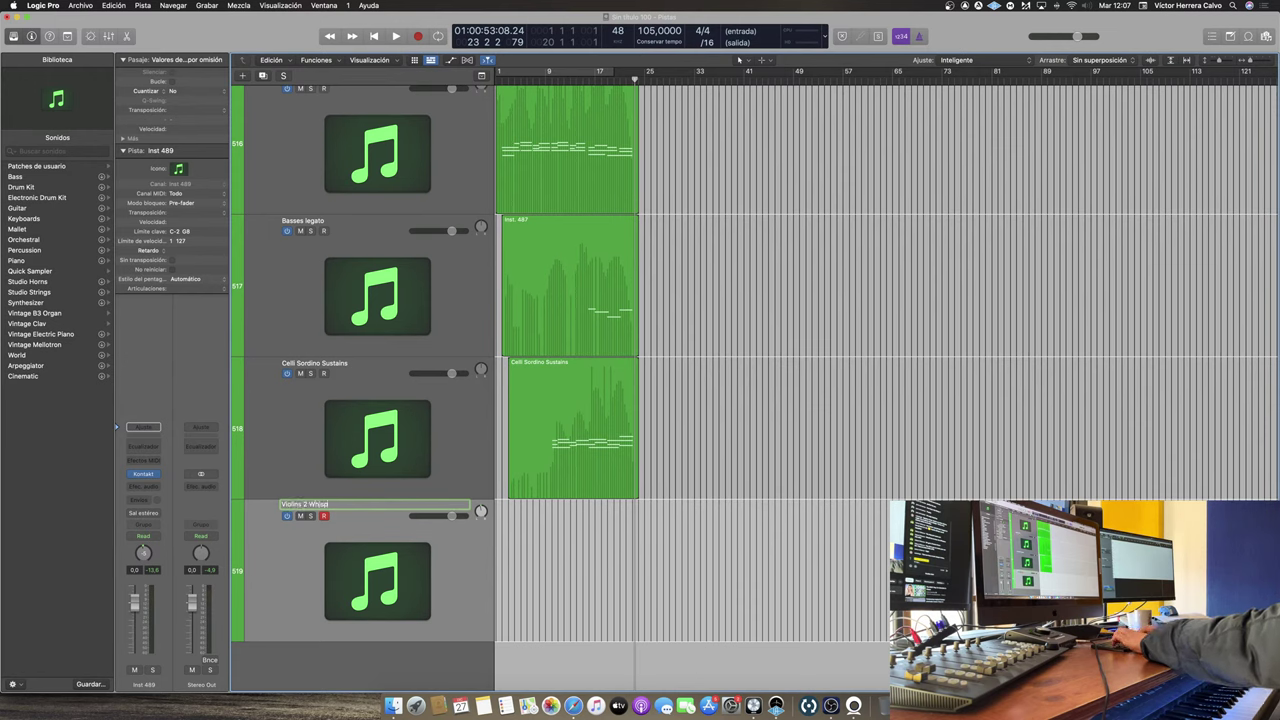
type("ered Sustains")
key("Return")
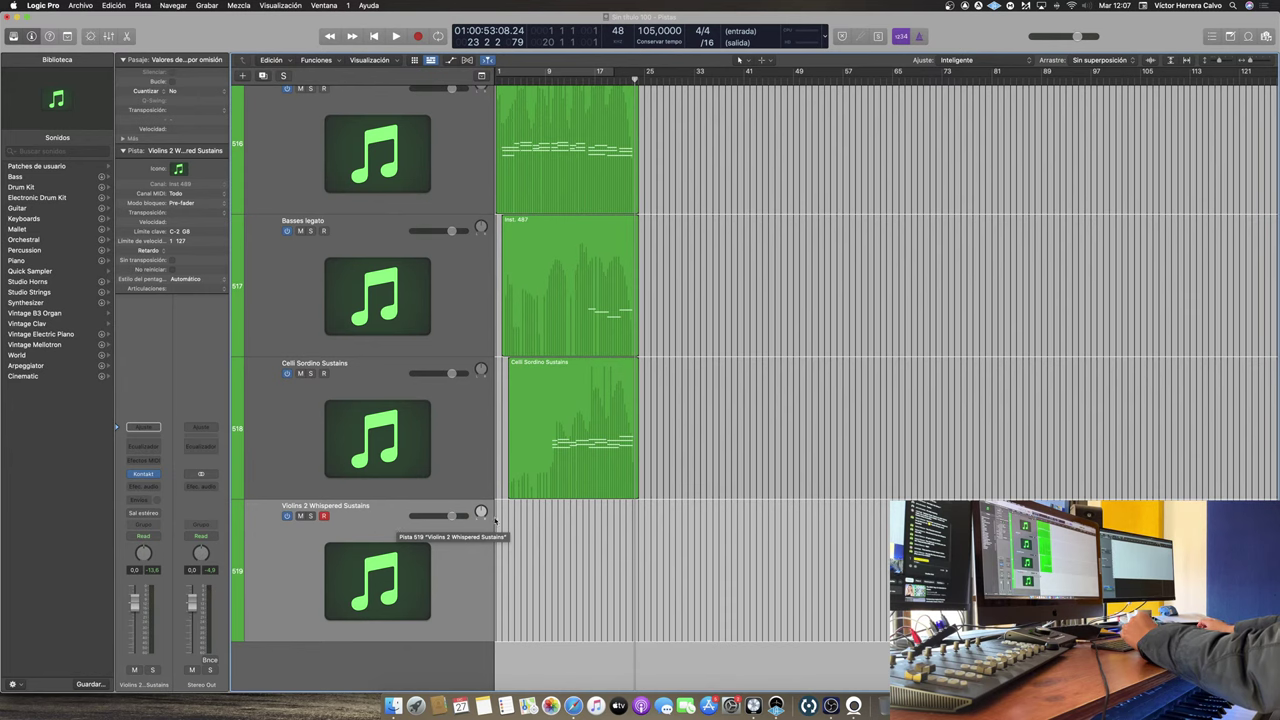
Step: Play the sketch from the start and review the recorded string tracks
key("Return")
key("space")
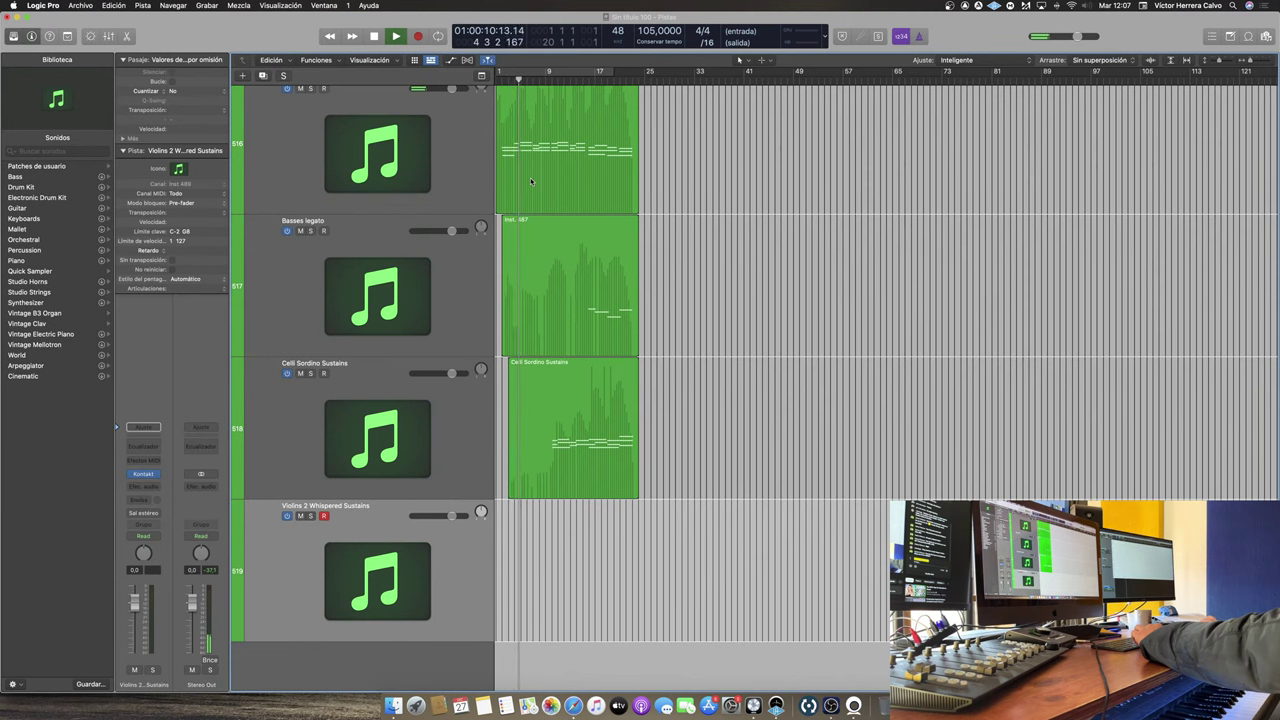
scroll(531, 181, "up", 5)
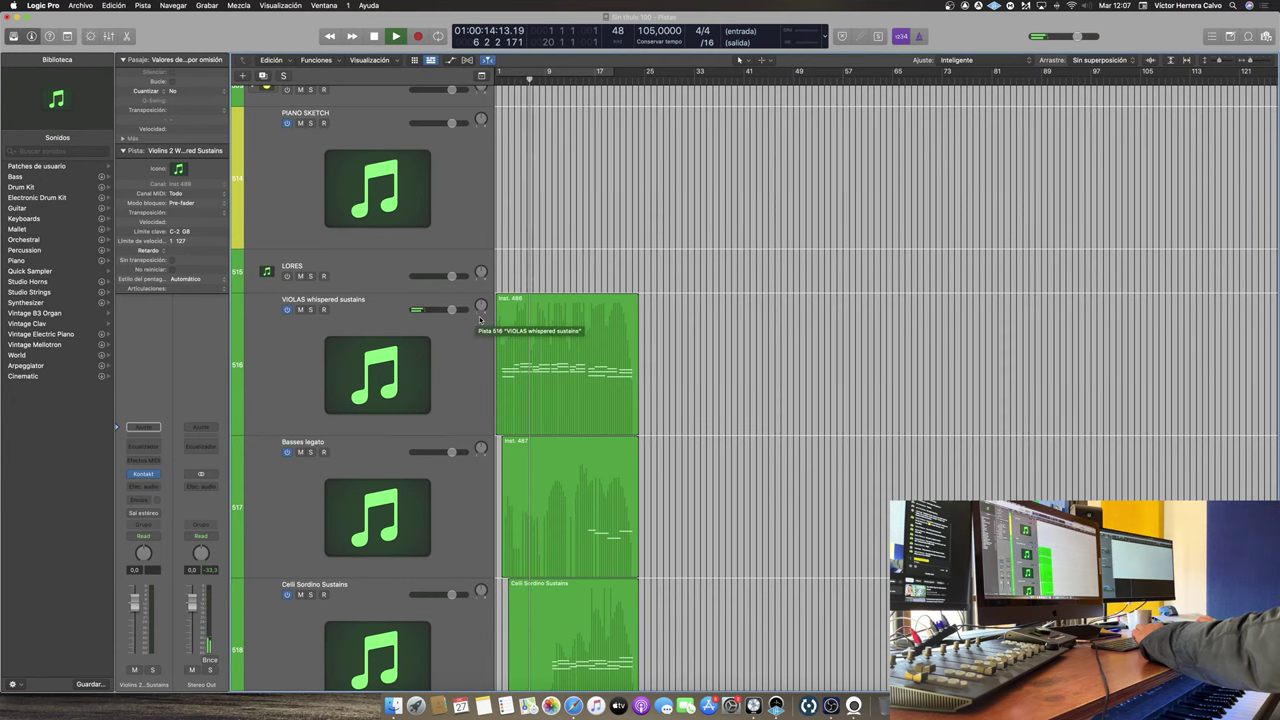
scroll(466, 316, "down", 5)
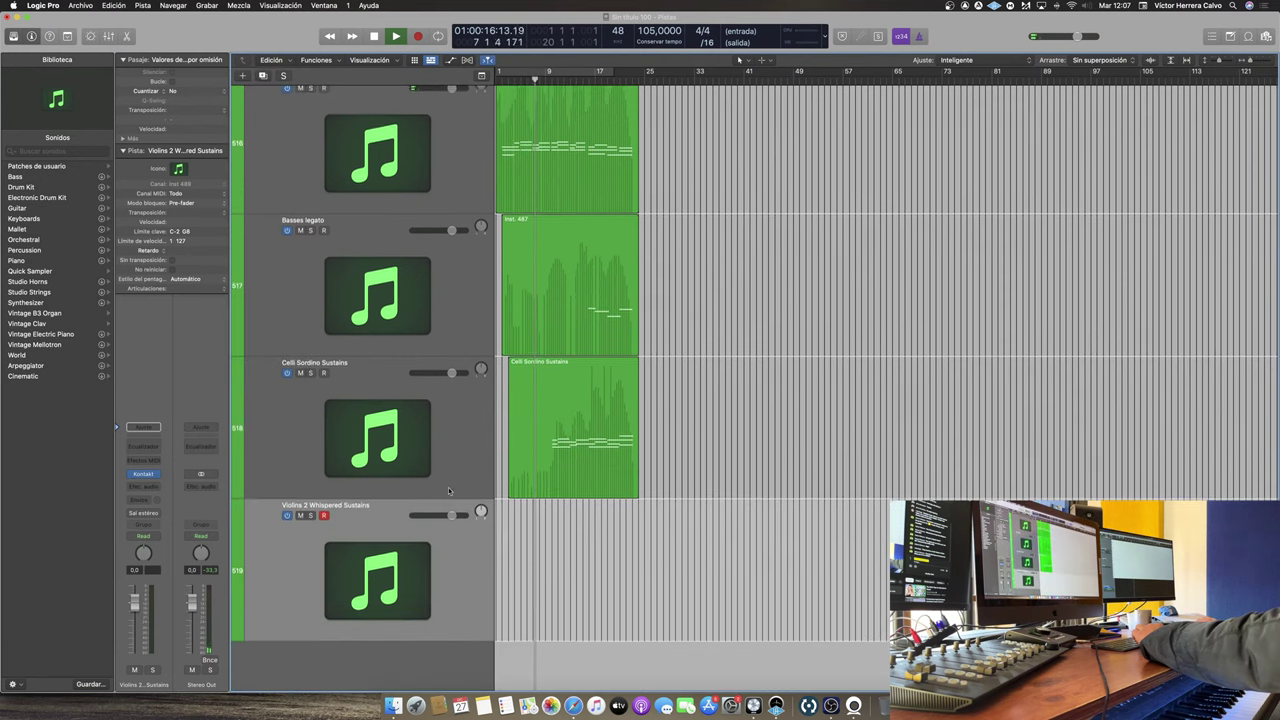
Step: Select all the recorded regions and move them together four bars later, so the violas region starts at bar 5
right_click(743, 506)
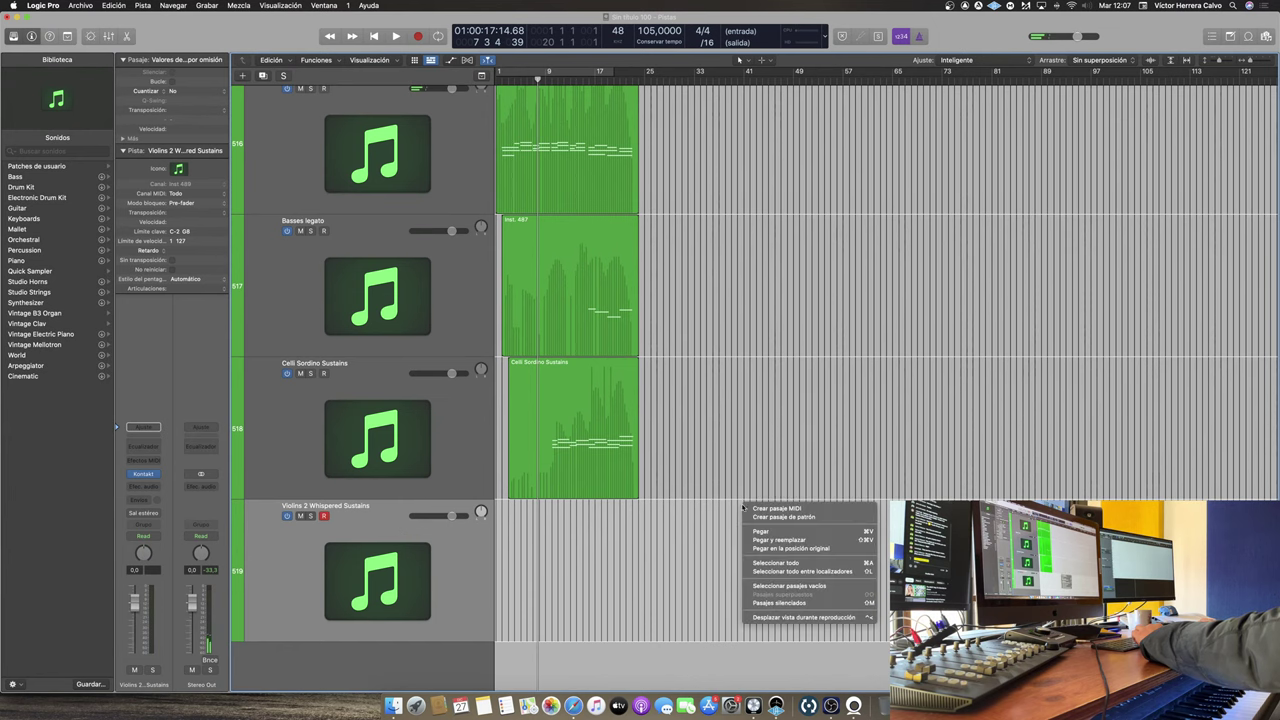
left_click(785, 564)
scroll(571, 428, "up", 8)
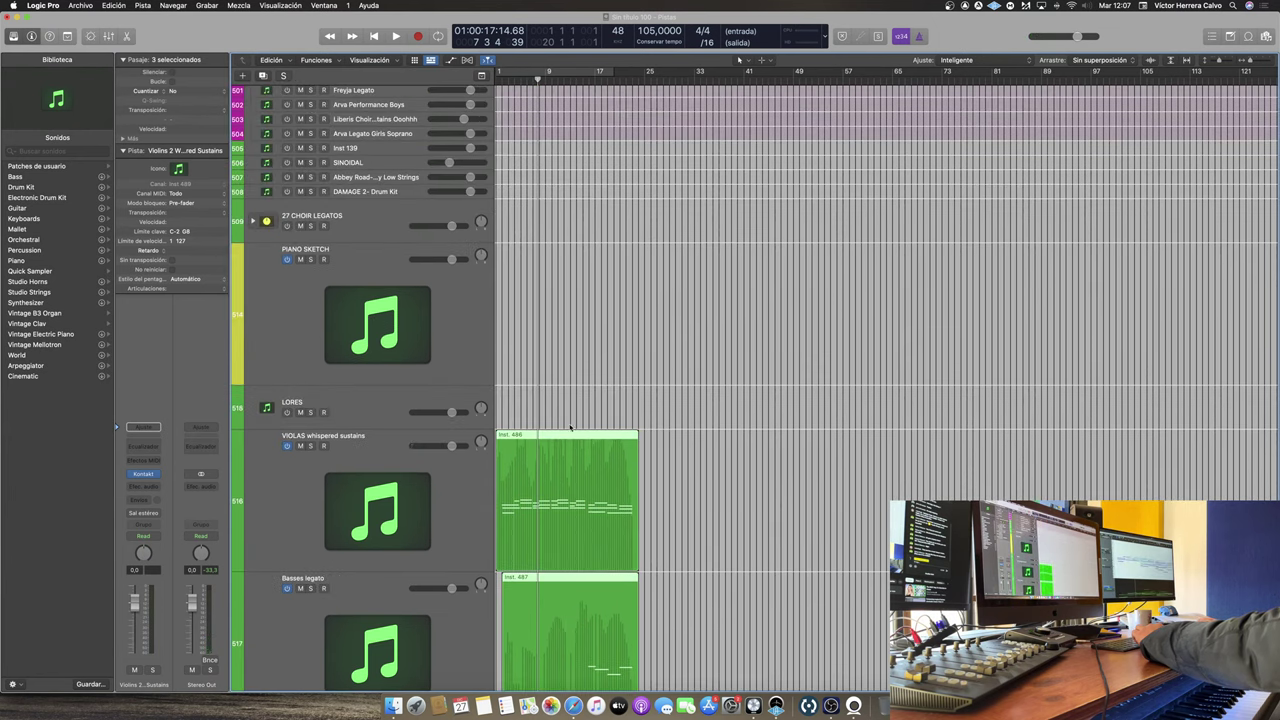
left_click_drag(568, 437, 594, 437)
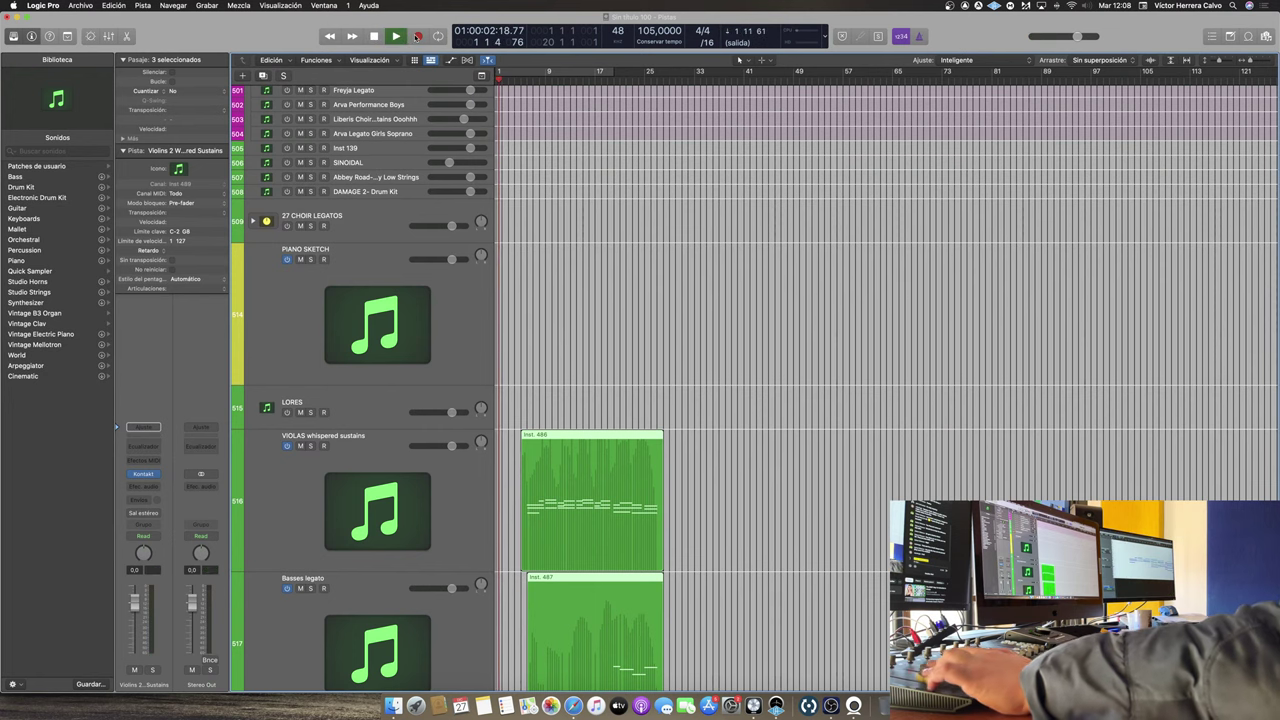
Step: Record a whispered violin part on the Violins 2 Whispered Sustains track from the project start to about bar 20
left_click(418, 36)
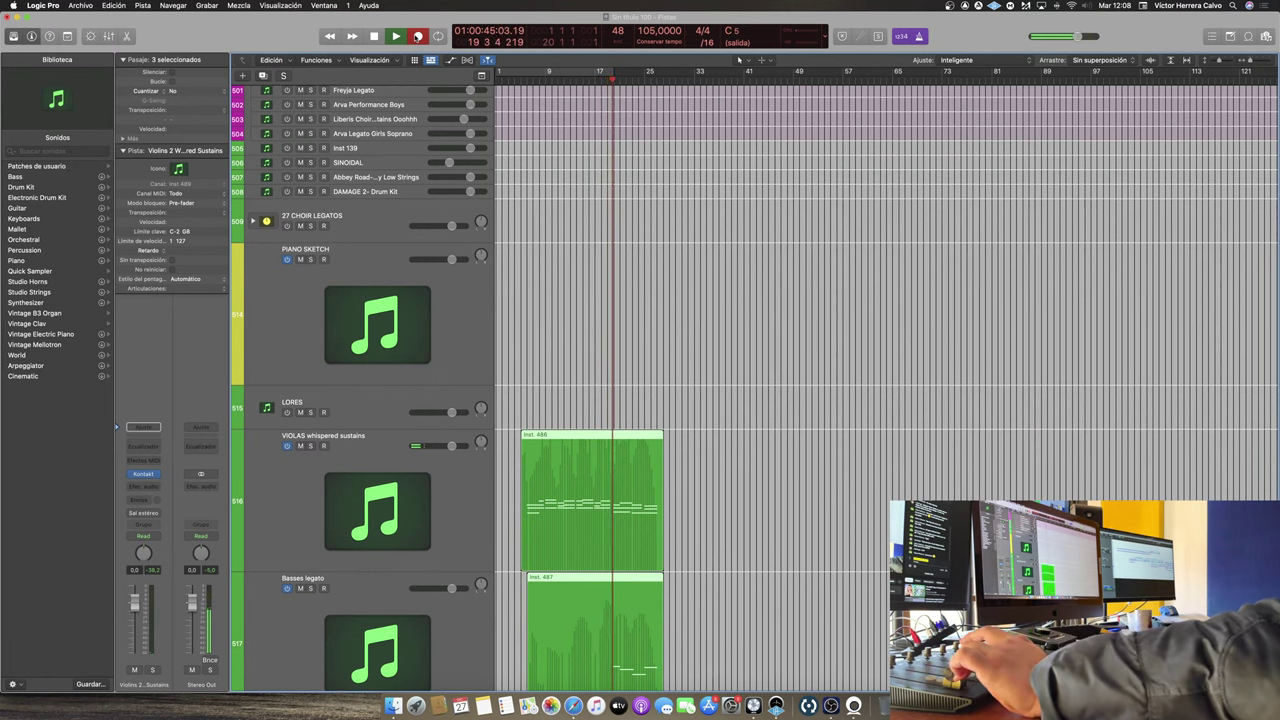
key("space")
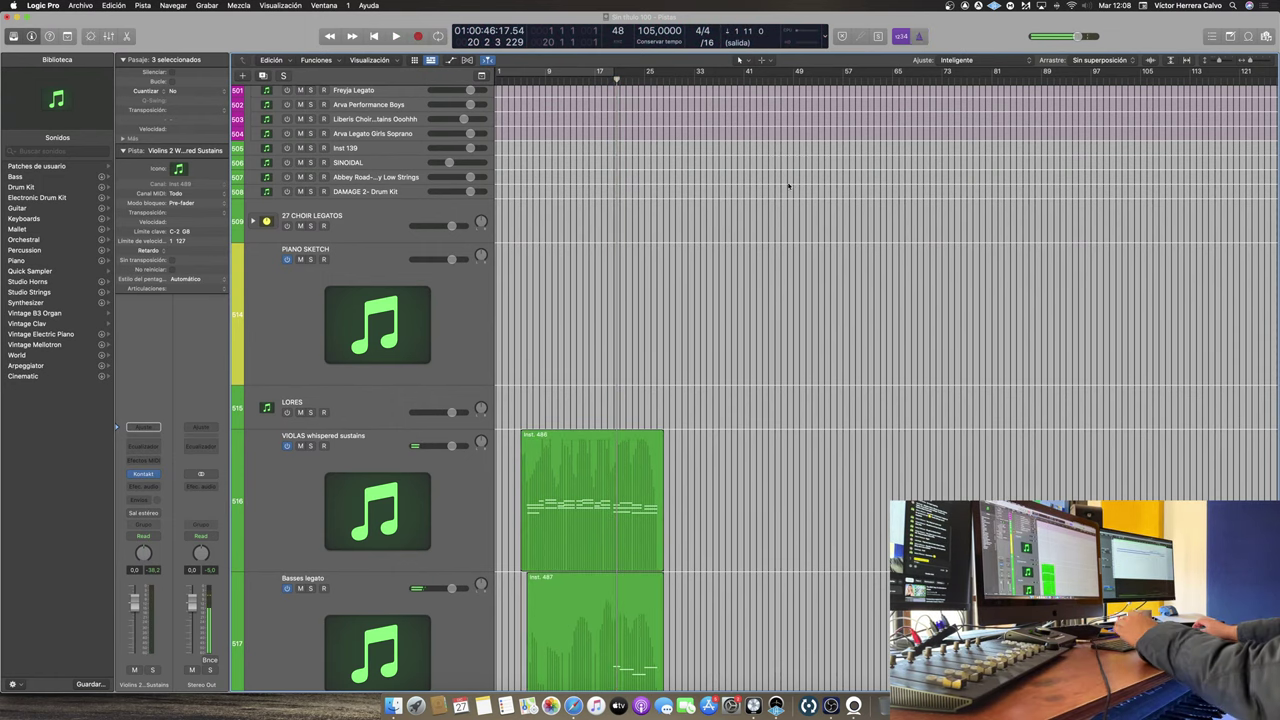
scroll(508, 316, "down", 5)
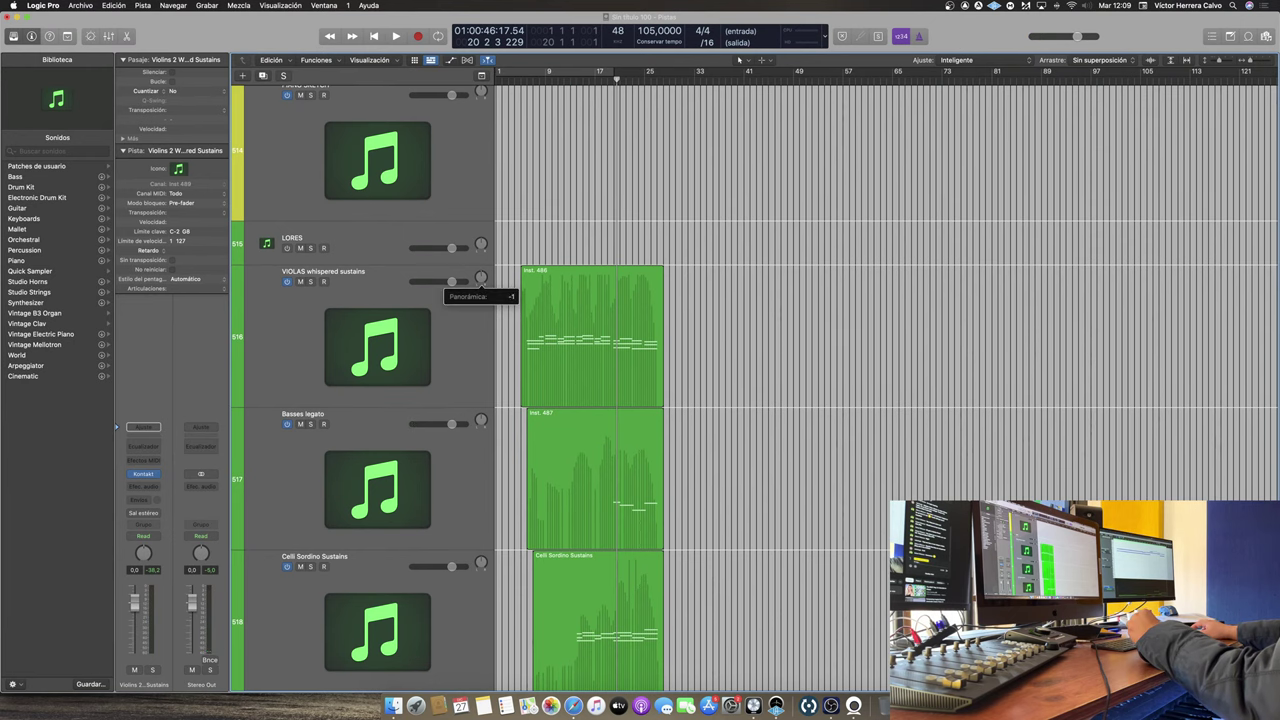
scroll(491, 314, "down", 4)
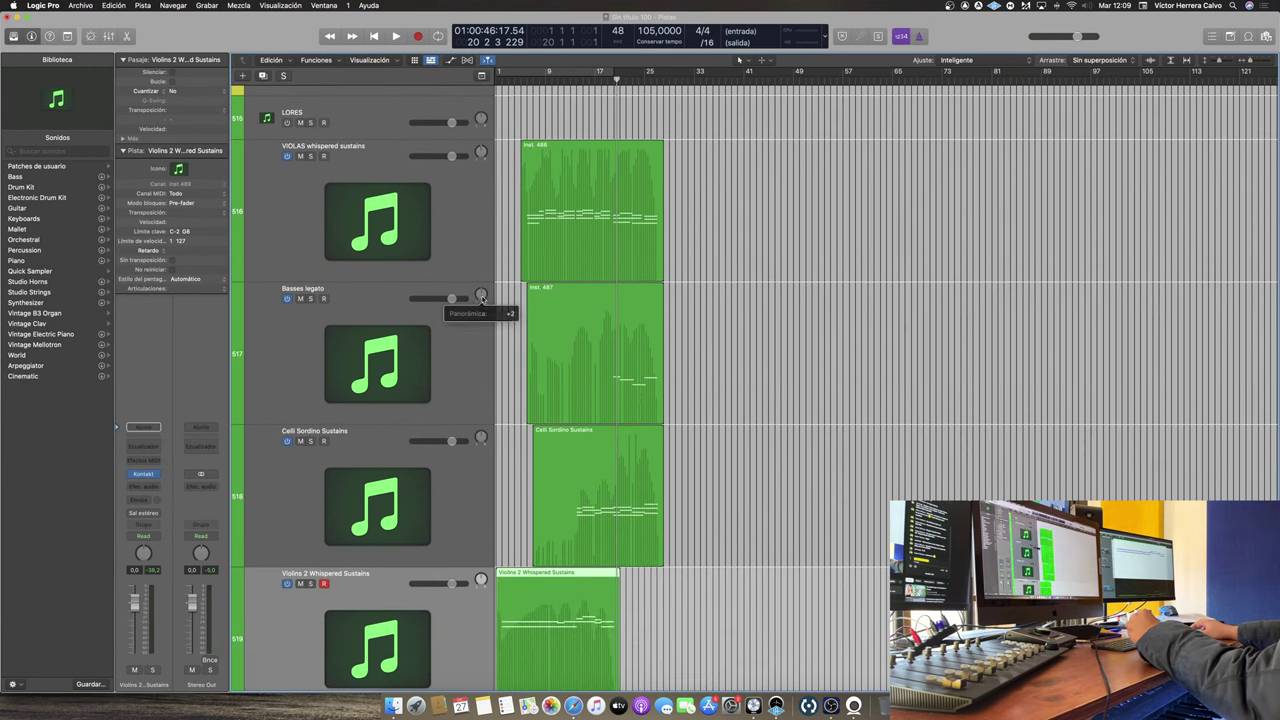
scroll(481, 440, "down", 2)
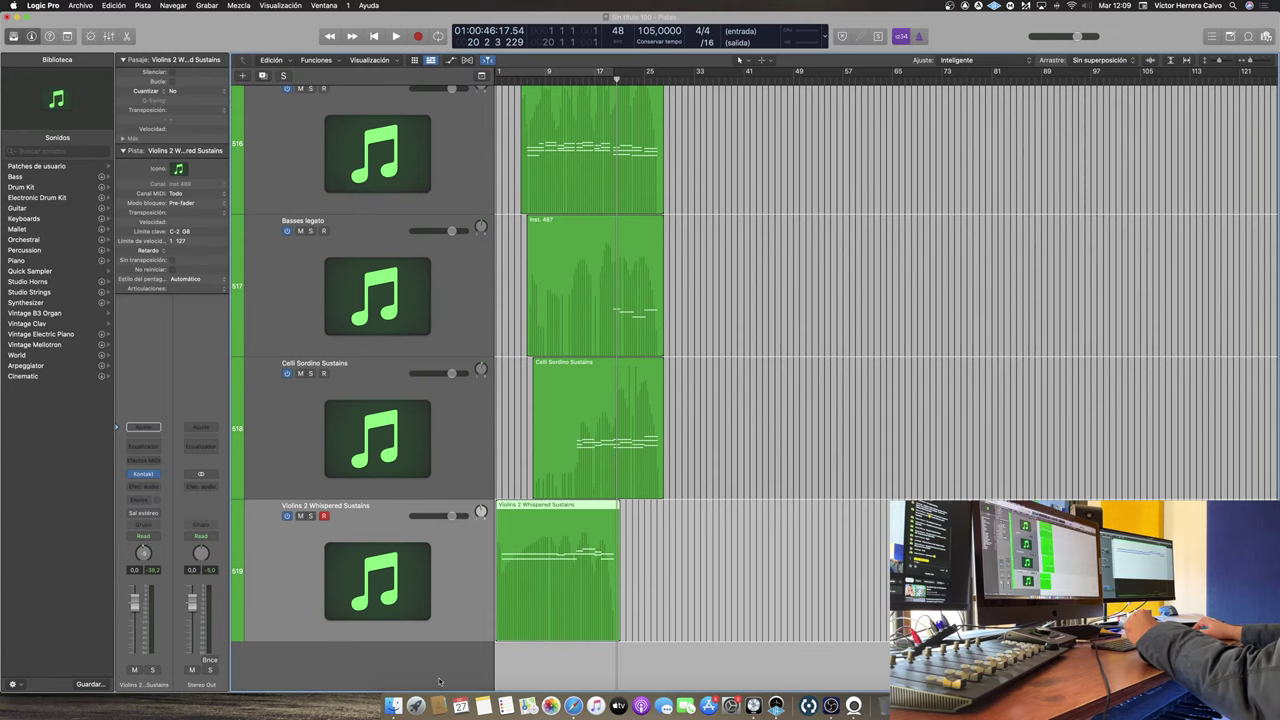
Step: Add another instrument track below the second violins and load the Pacific 16 Violins Legato Sustains patch in its Kontakt
key("alt+super+s")
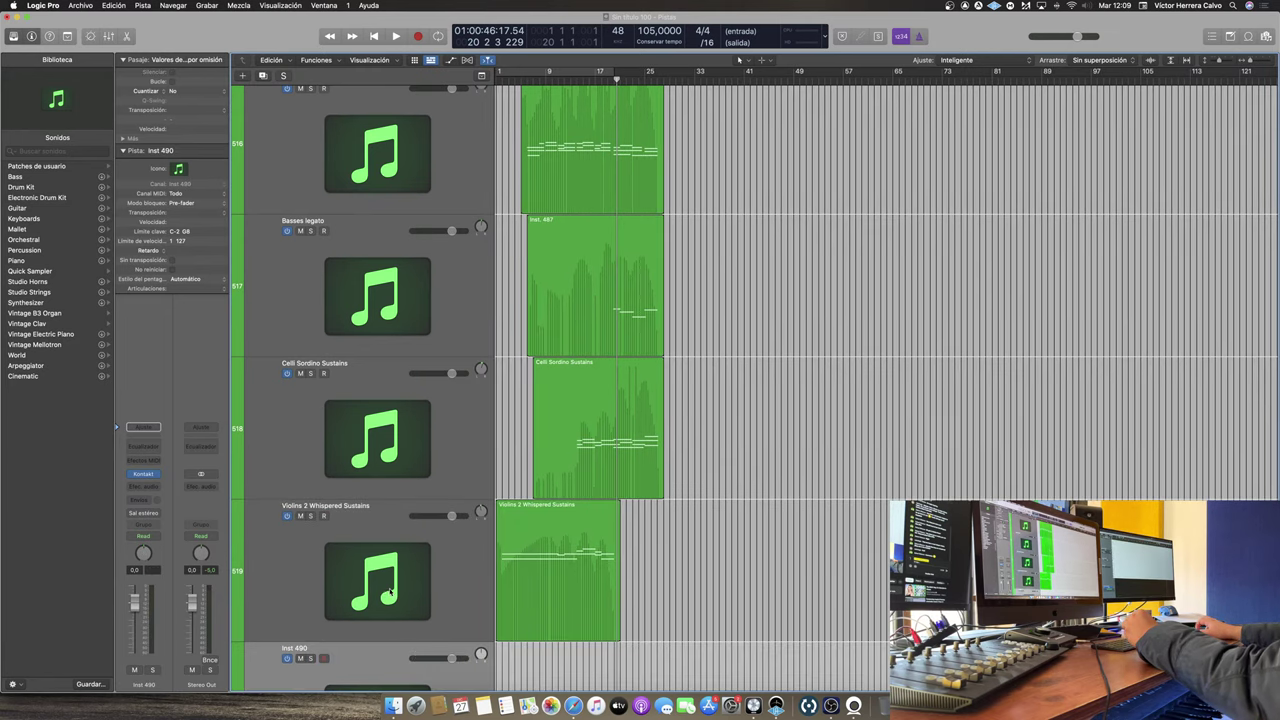
scroll(390, 592, "down", 4)
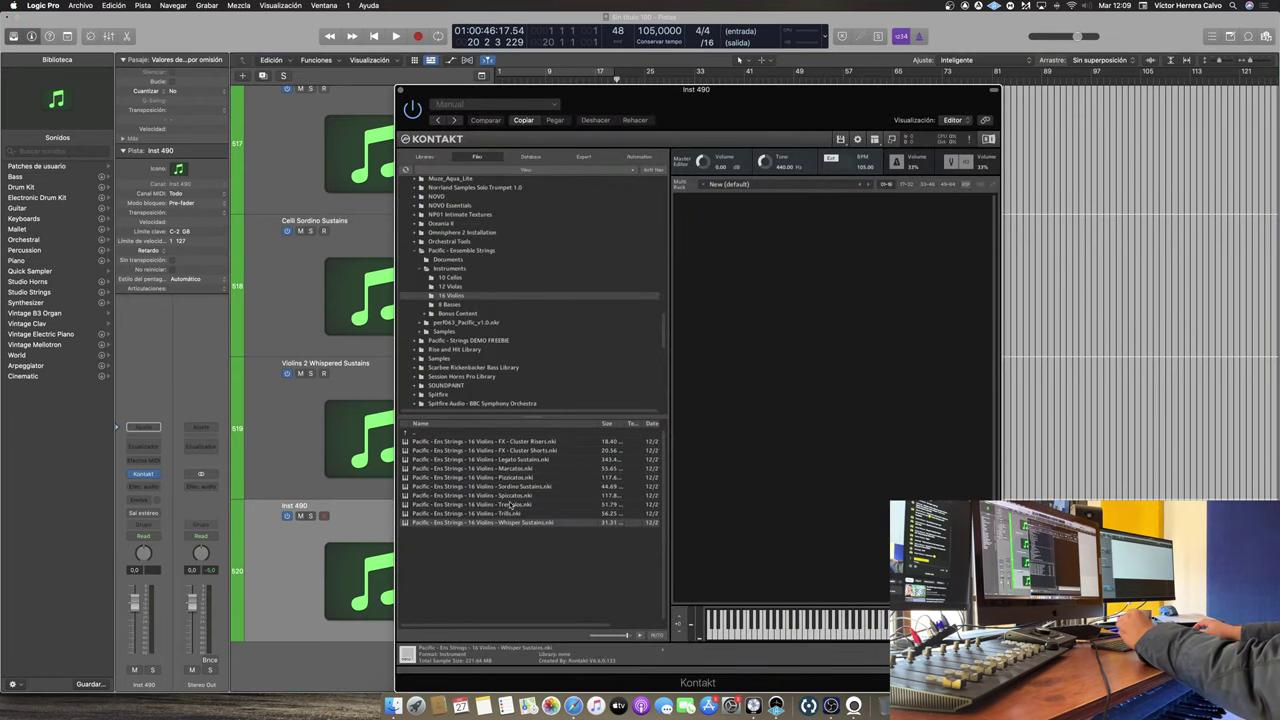
left_click_drag(494, 463, 758, 338)
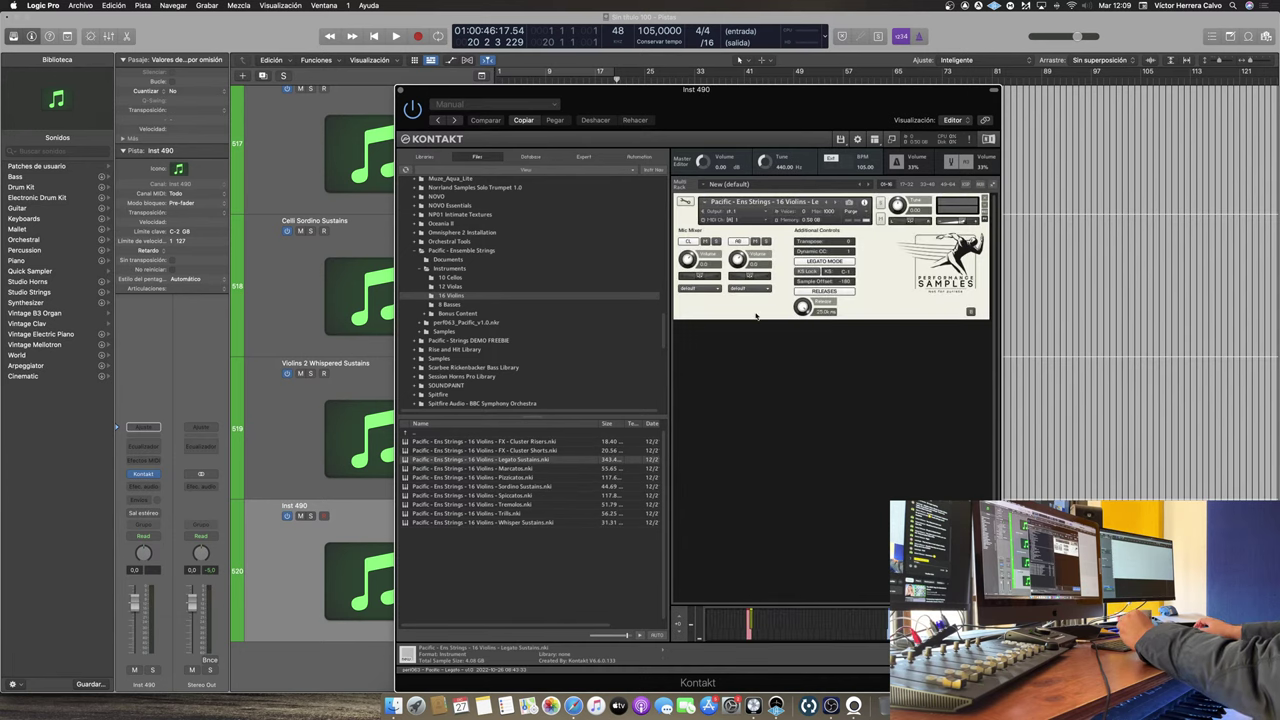
left_click(400, 90)
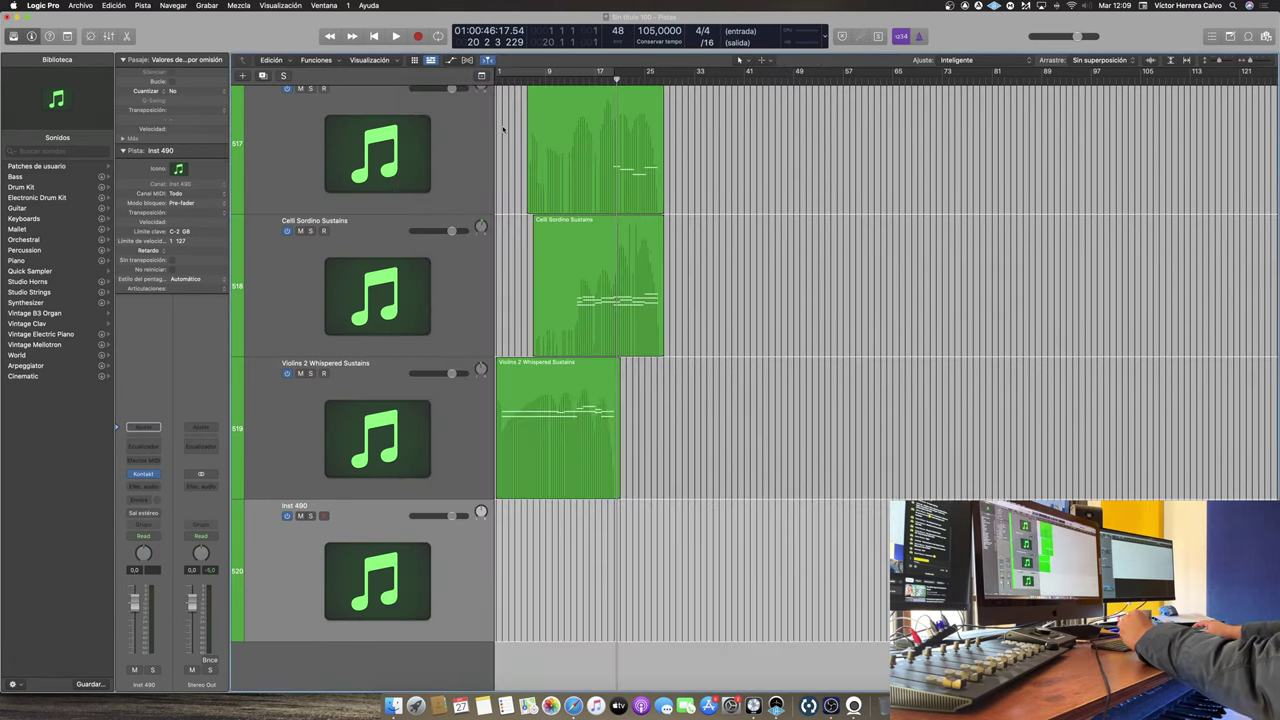
Step: Name the new track Violins 1 legato and record a legato melody on it from about bar 18 to bar 28
key("super+Up")
key("super+Up")
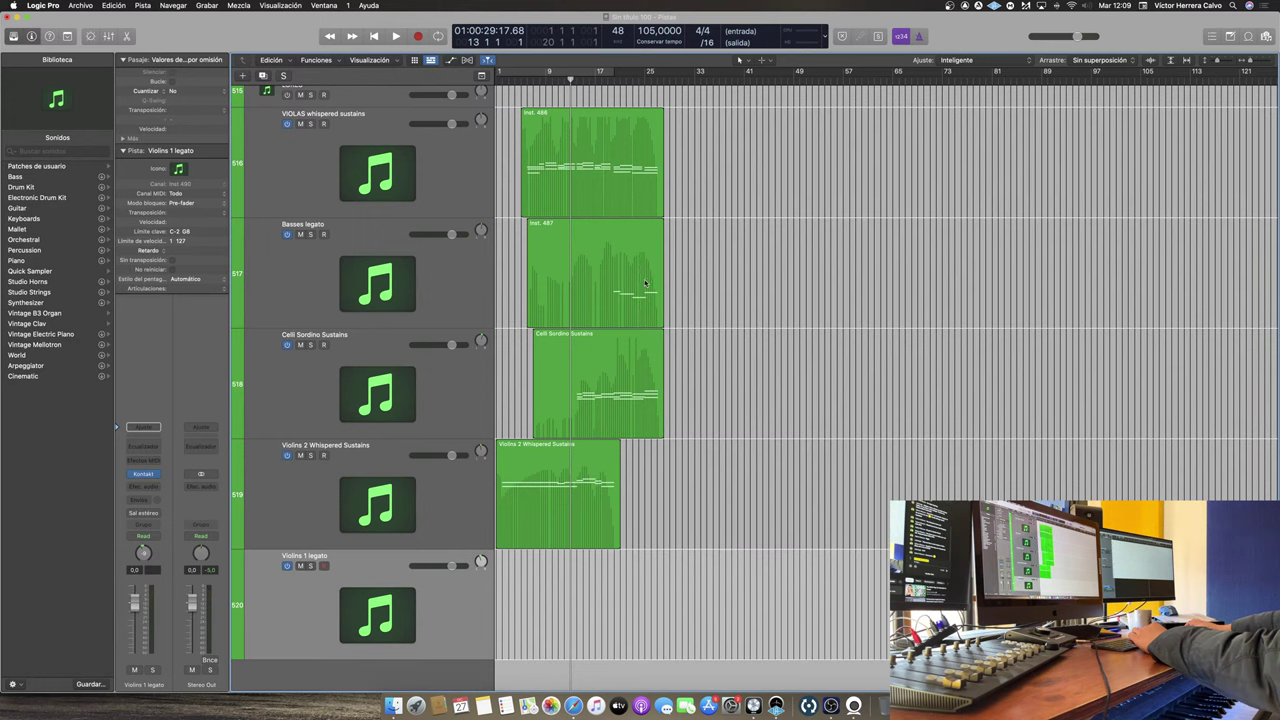
left_click(419, 36)
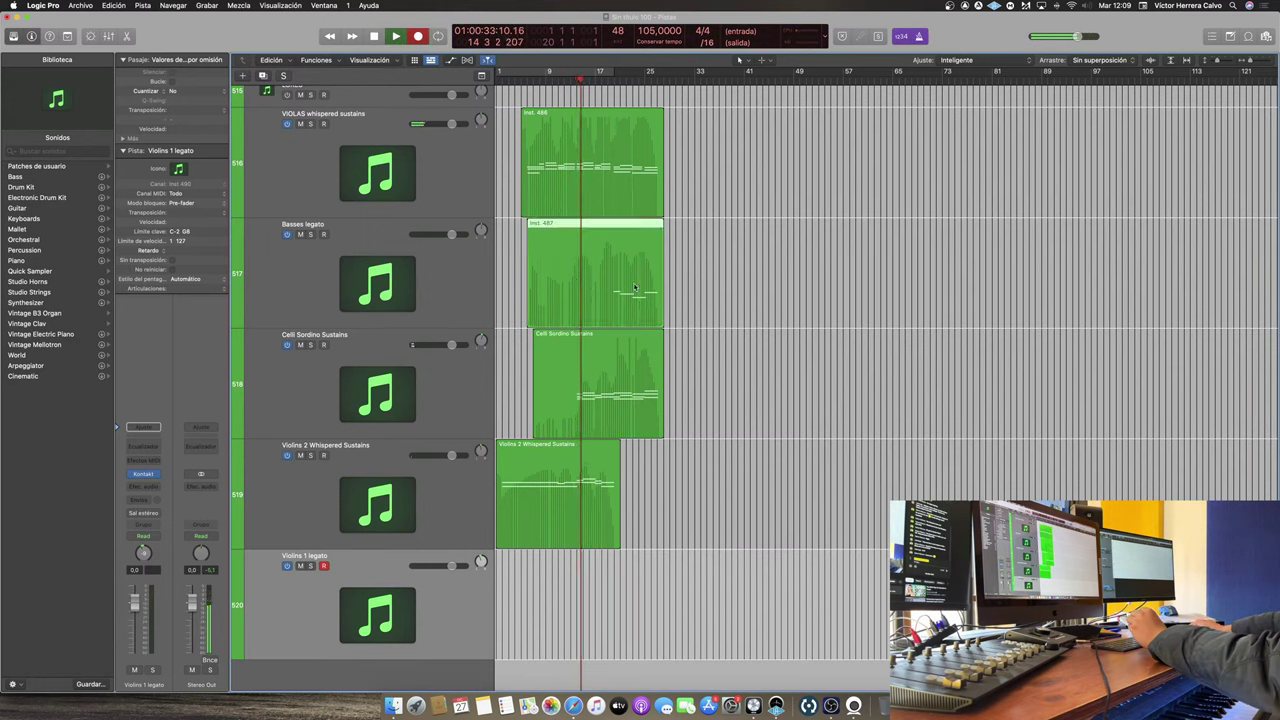
left_click_drag(687, 311, 662, 430)
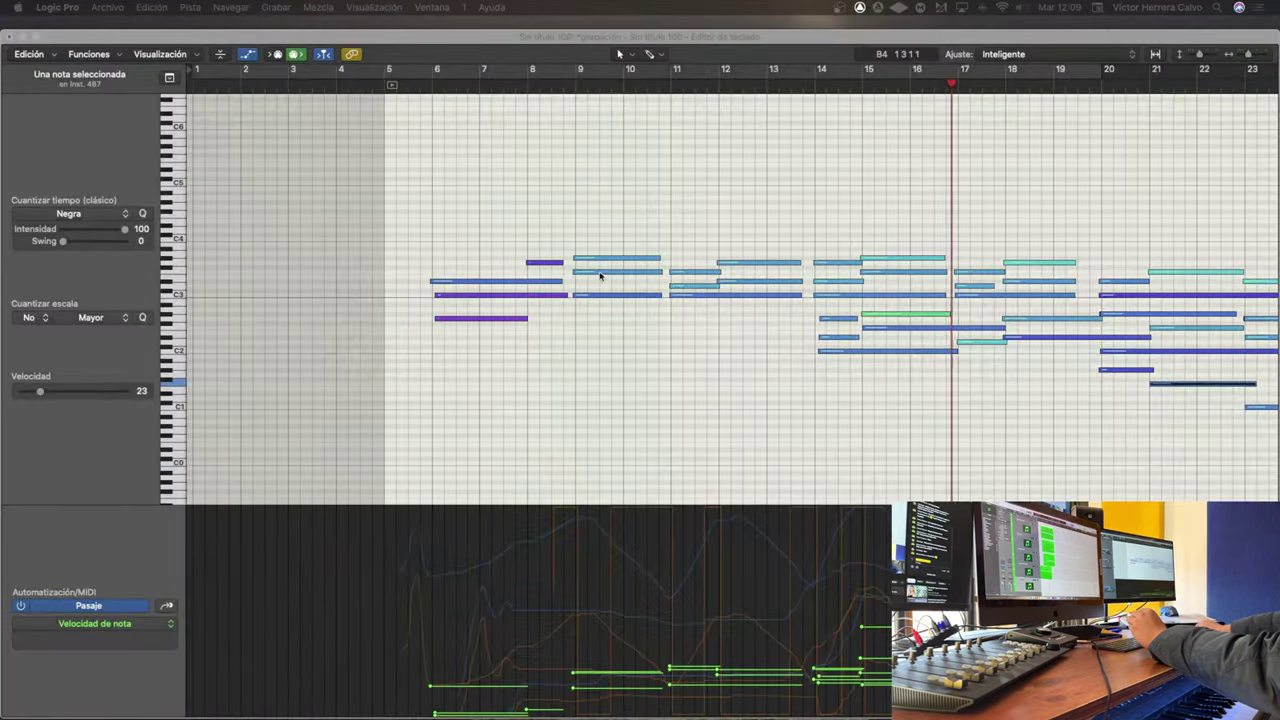
scroll(588, 281, "right", 5)
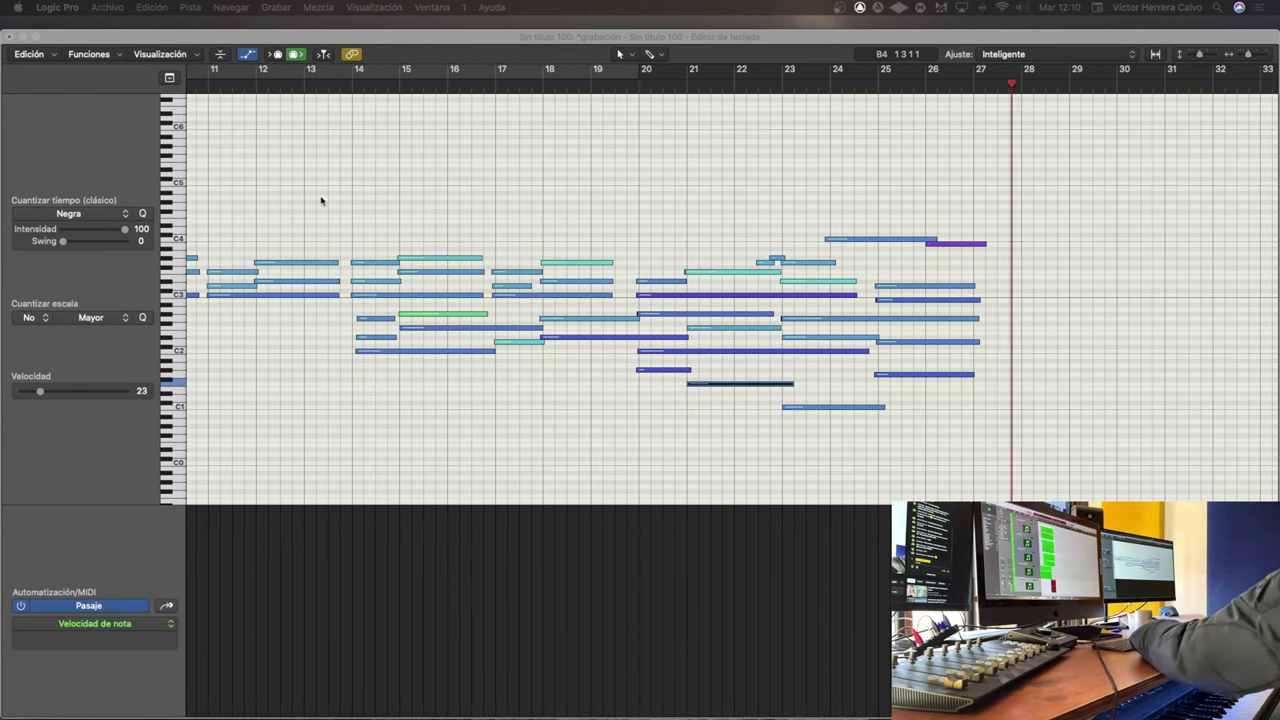
key("space")
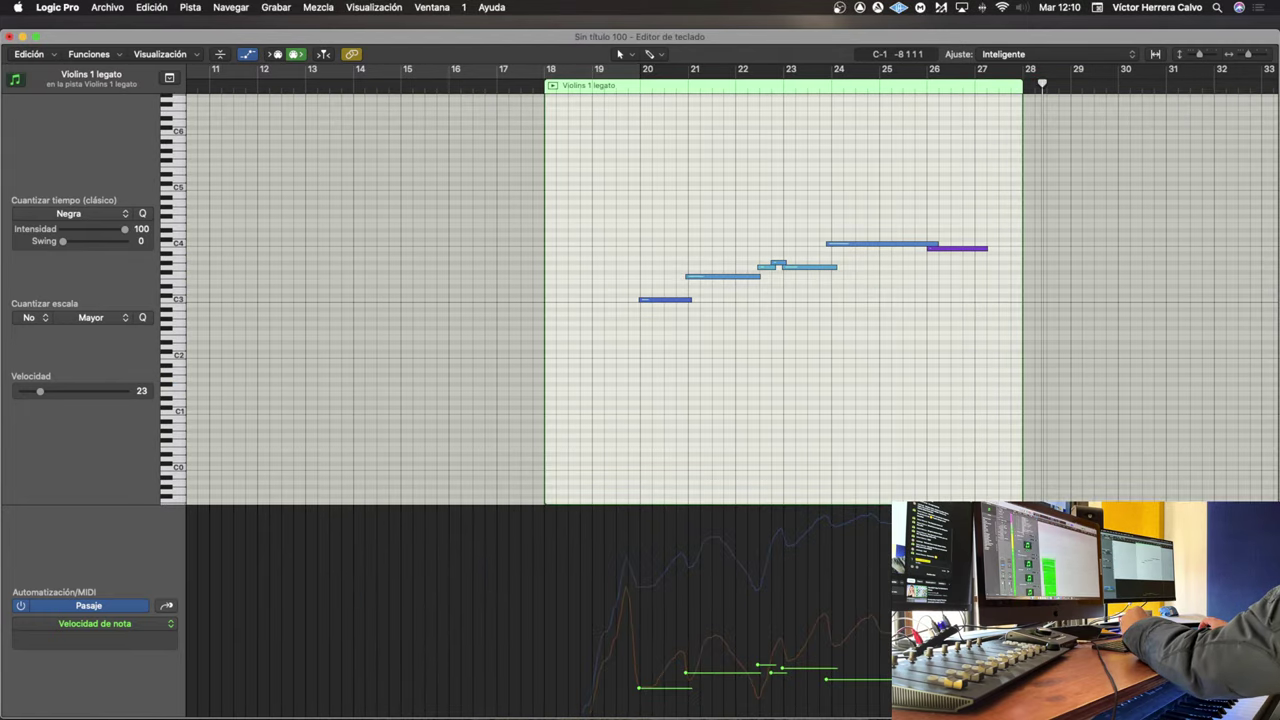
Step: Play the whole sketch from the start and review the notes of all parts in the piano roll
key("Return")
key("space")
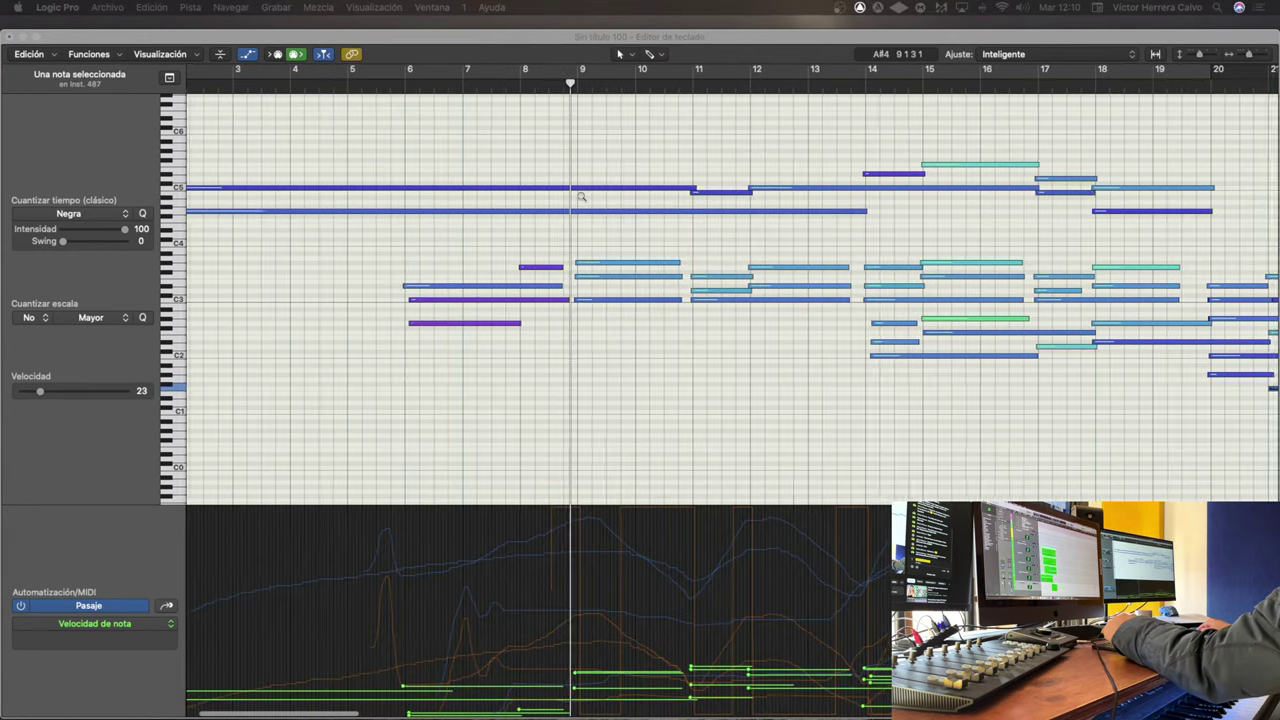
scroll(581, 197, "down", 3)
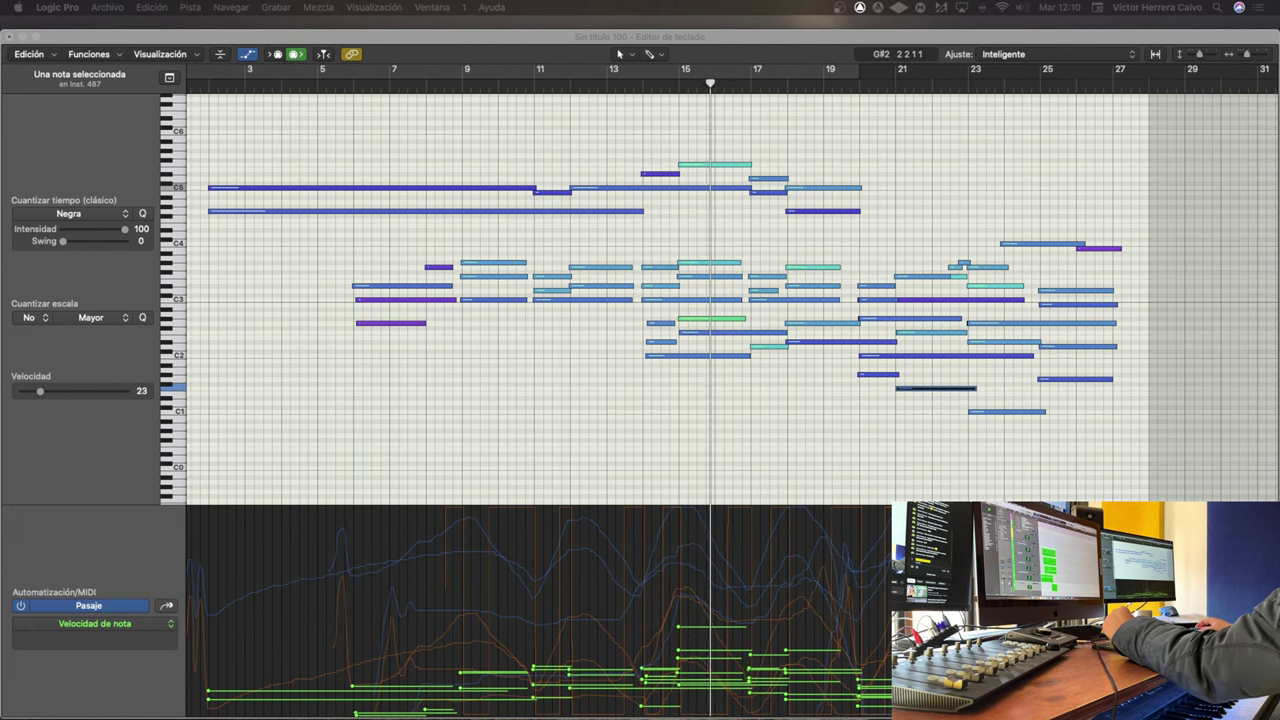
Step: Examine the modulation and expression curves of the Celli Sordino Sustains region in the piano roll
key("Down")
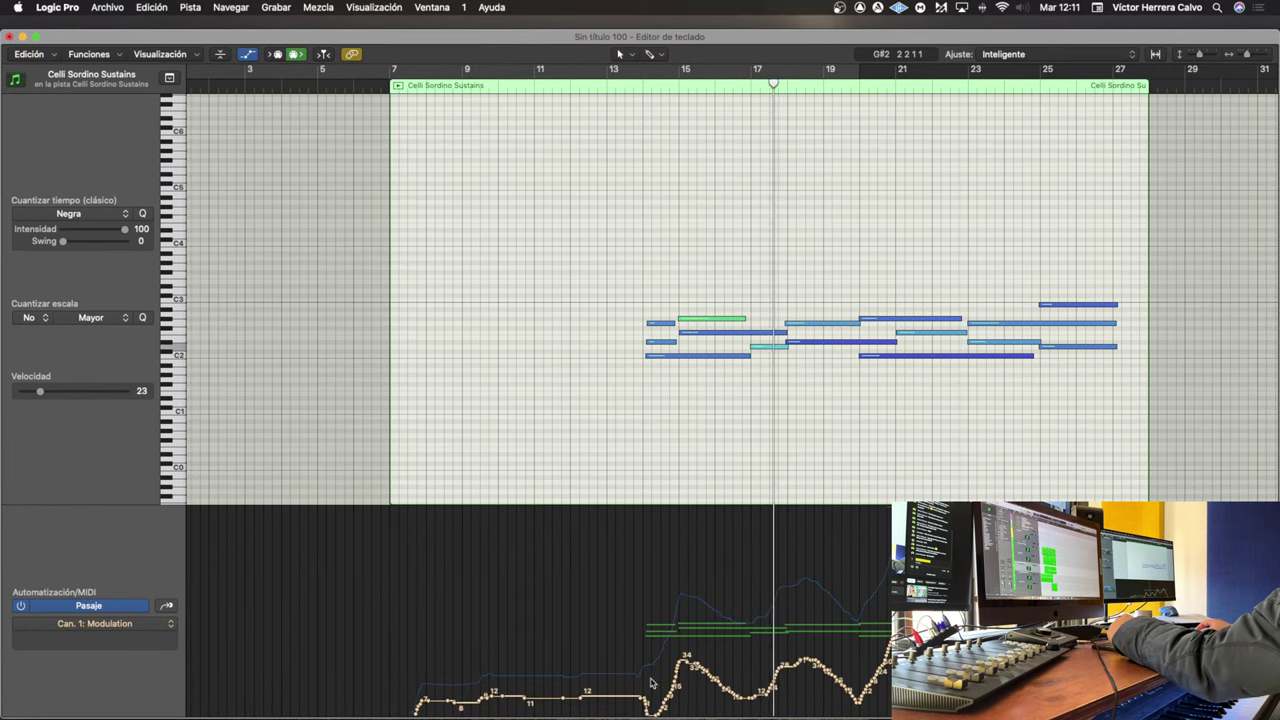
mouse_move(632, 710)
left_mouse_down()
mouse_move(690, 660)
mouse_move(745, 680)
mouse_move(785, 660)
mouse_move(866, 686)
mouse_move(913, 618)
mouse_move(961, 655)
mouse_move(1000, 632)
left_mouse_up()
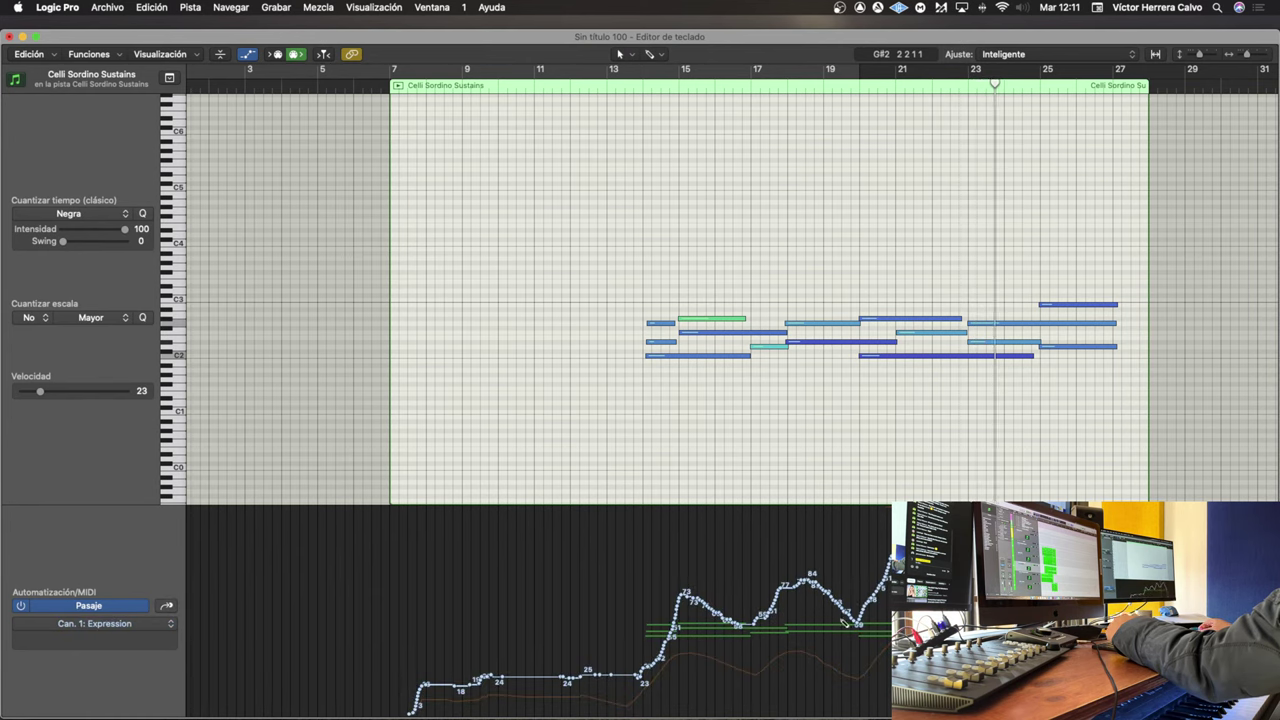
mouse_move(600, 668)
left_mouse_down()
mouse_move(700, 598)
mouse_move(760, 628)
mouse_move(796, 600)
mouse_move(856, 628)
mouse_move(886, 568)
mouse_move(1140, 560)
left_mouse_up()
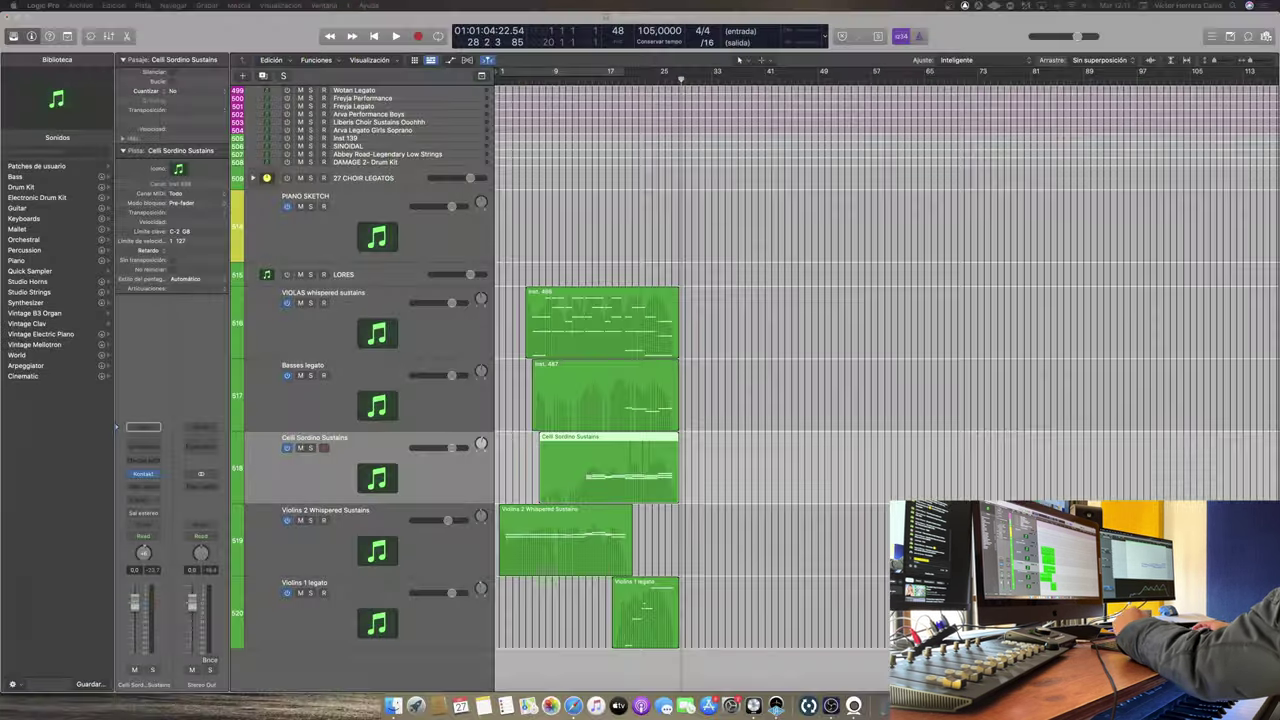
Step: Inspect the 16 Violins Legato Sustains patch in the Kontakt of the Violins 1 legato track, and close the plug-in window
left_click(450, 618)
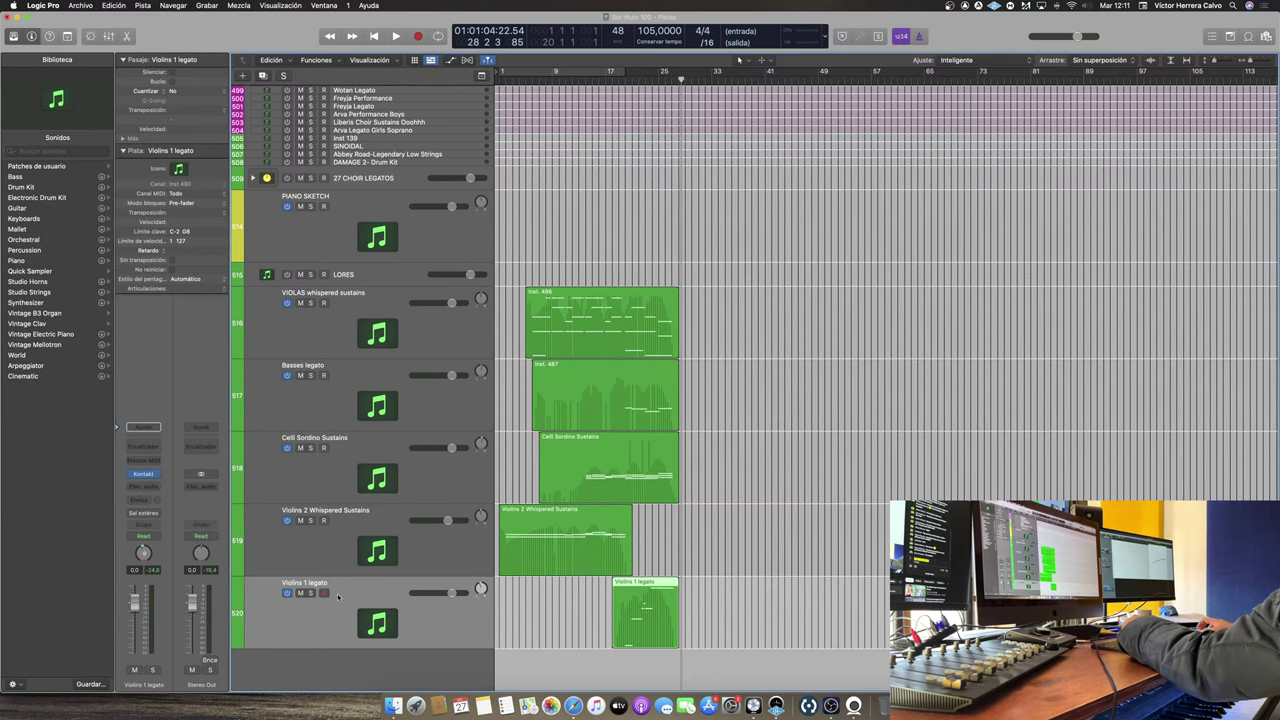
key("v")
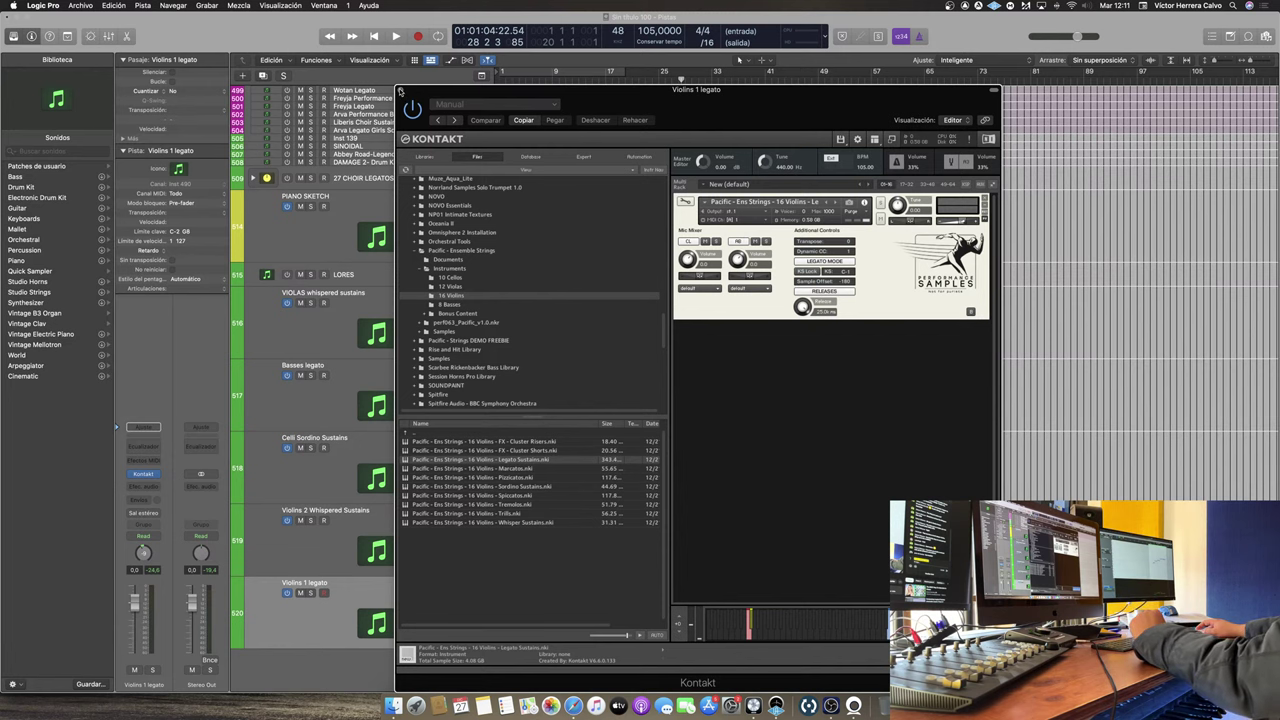
left_click(400, 90)
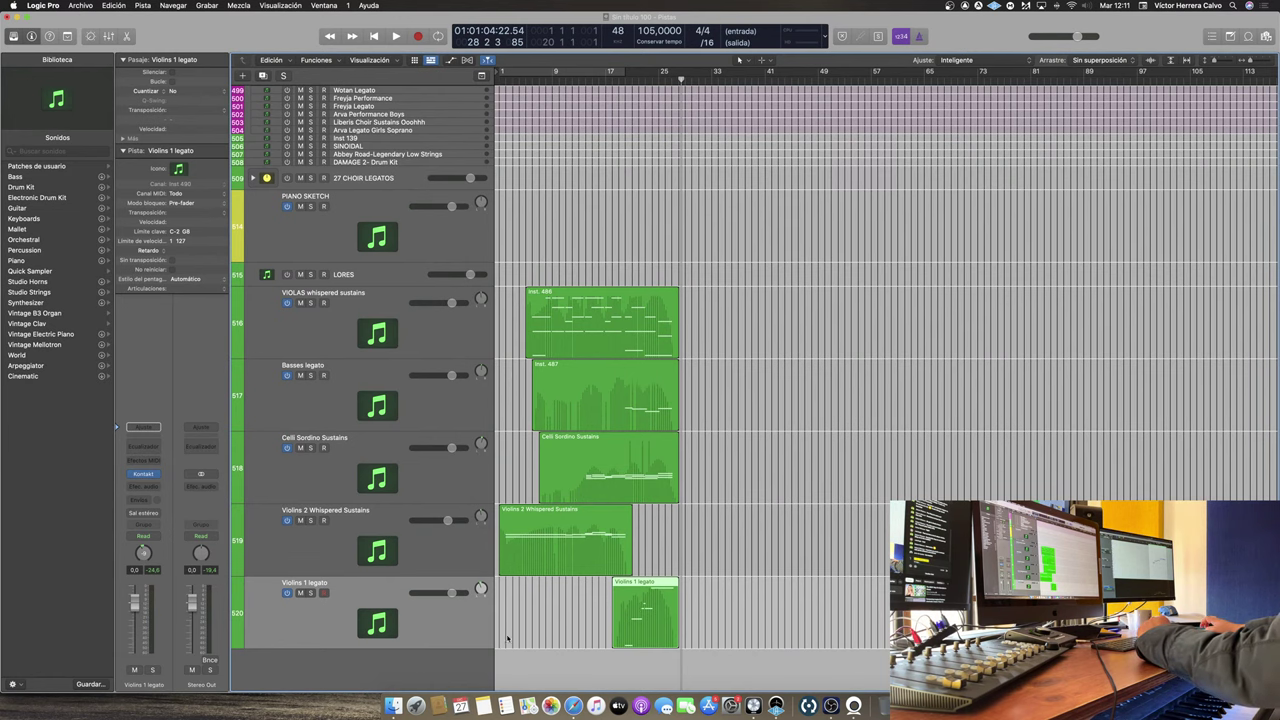
Step: Add a new instrument track and load Vista - 5 Violins from the Vista library's Instruments folder into its Kontakt
key("super+d")
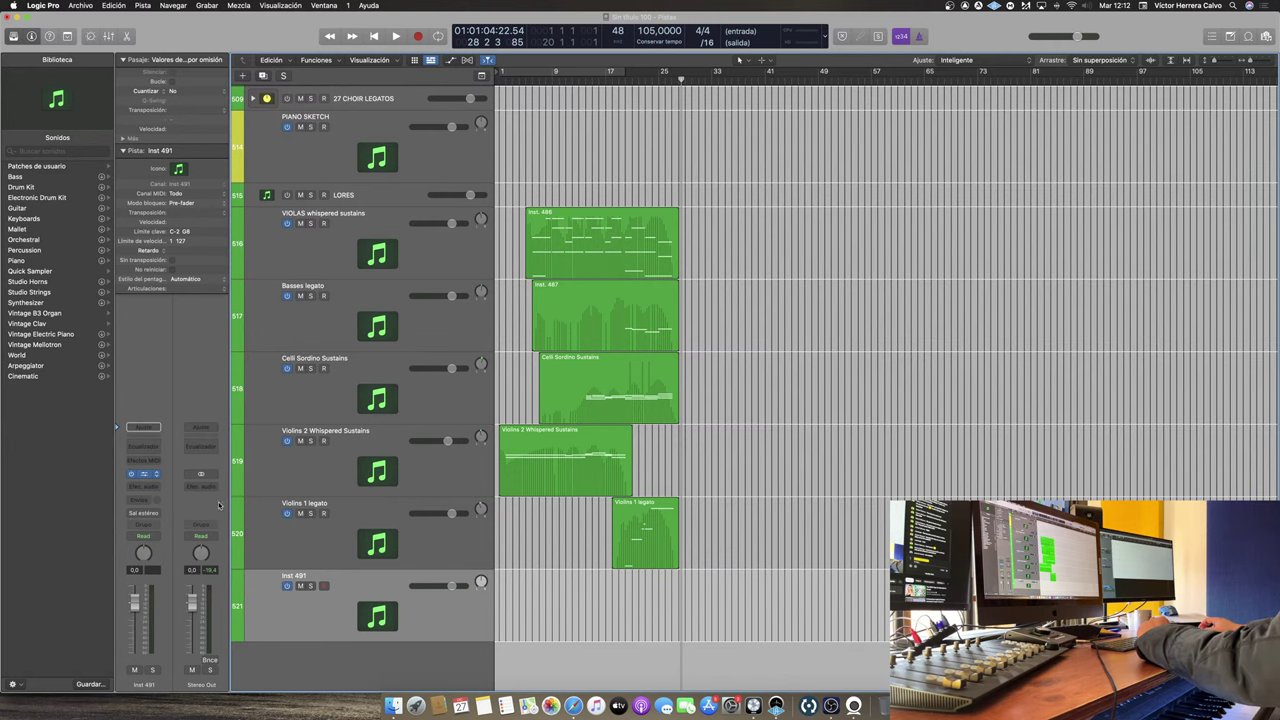
scroll(494, 335, "down", 10)
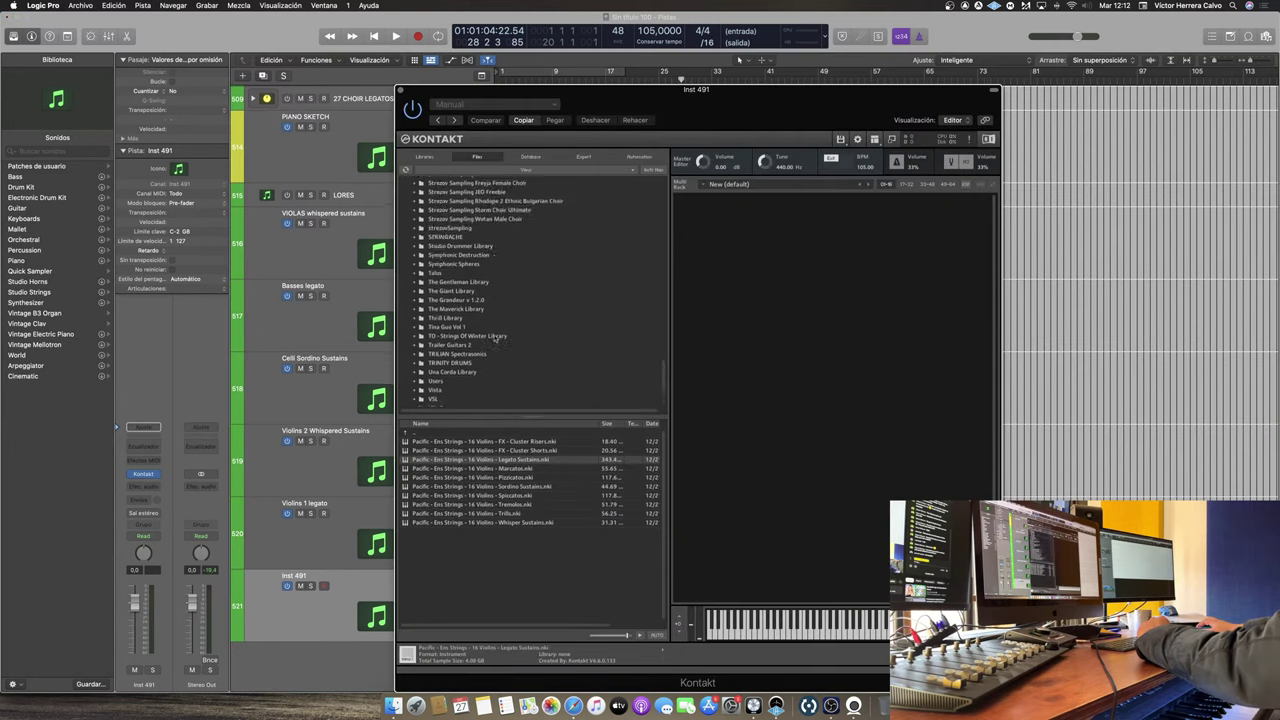
left_click(437, 330)
double_click(460, 451)
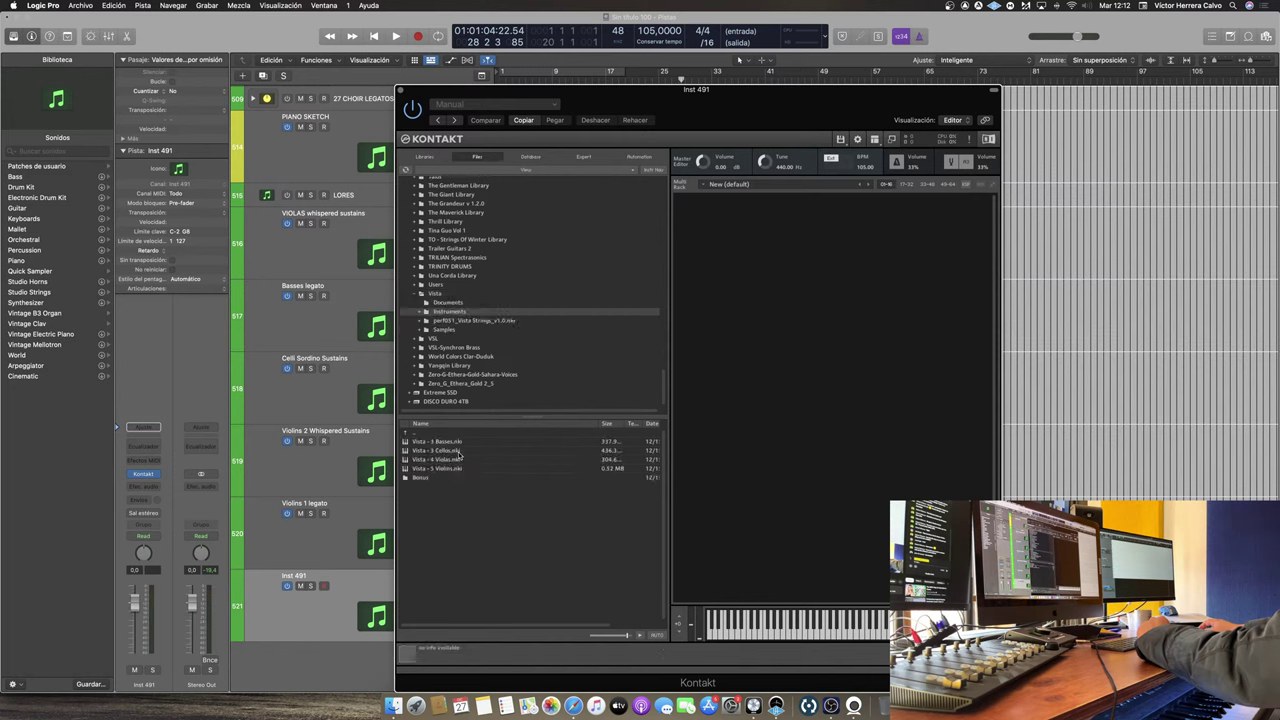
left_click_drag(440, 468, 816, 321)
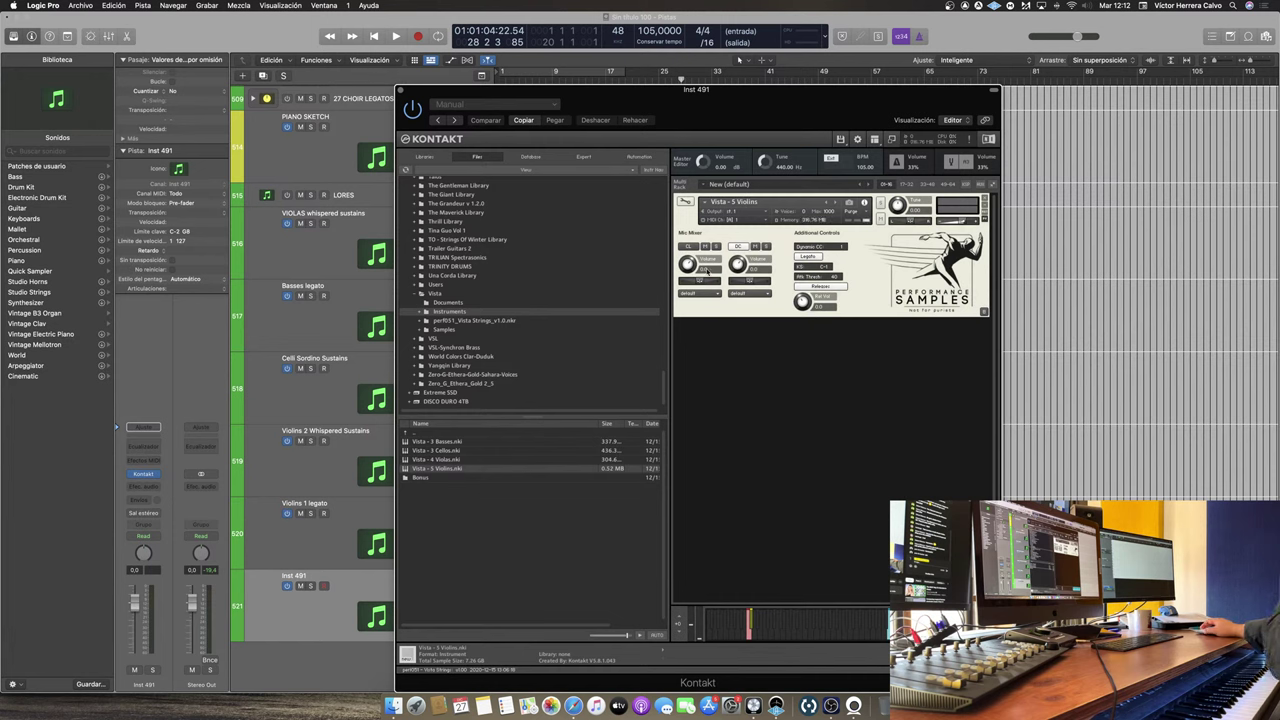
Step: Turn on the CL mic of the Vista - 5 Violins patch, and check the performance meter
left_click(693, 246)
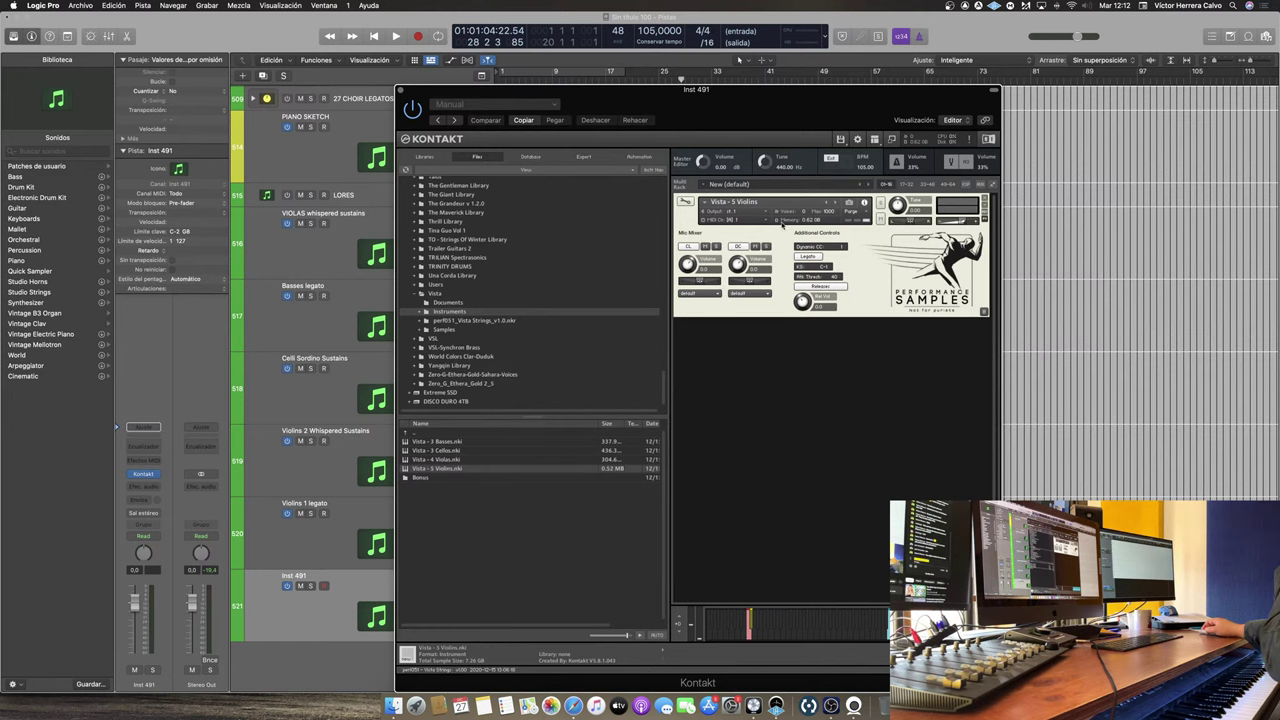
left_click(806, 34)
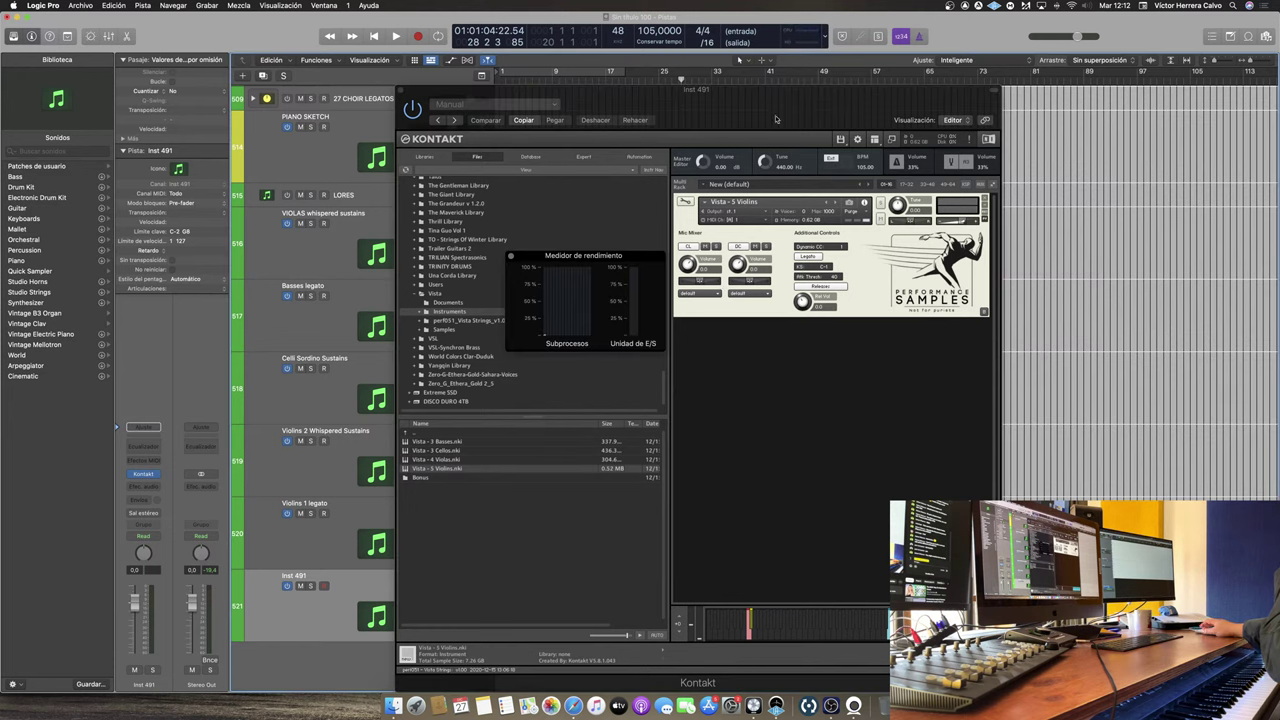
left_click(511, 256)
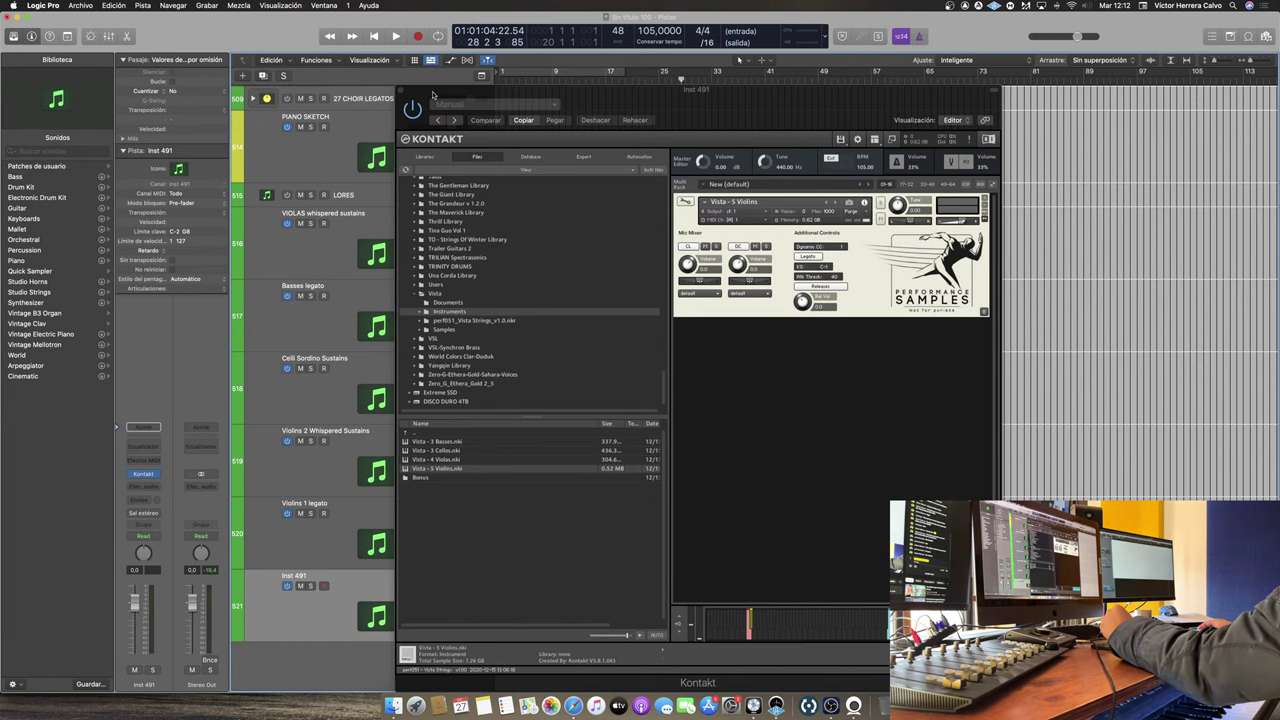
Step: Open the Violins 1 legato Kontakt, arrange its window below the Vista one beside the tracks, and make the project window full screen
left_click_drag(432, 95, 622, 71)
left_click(324, 527)
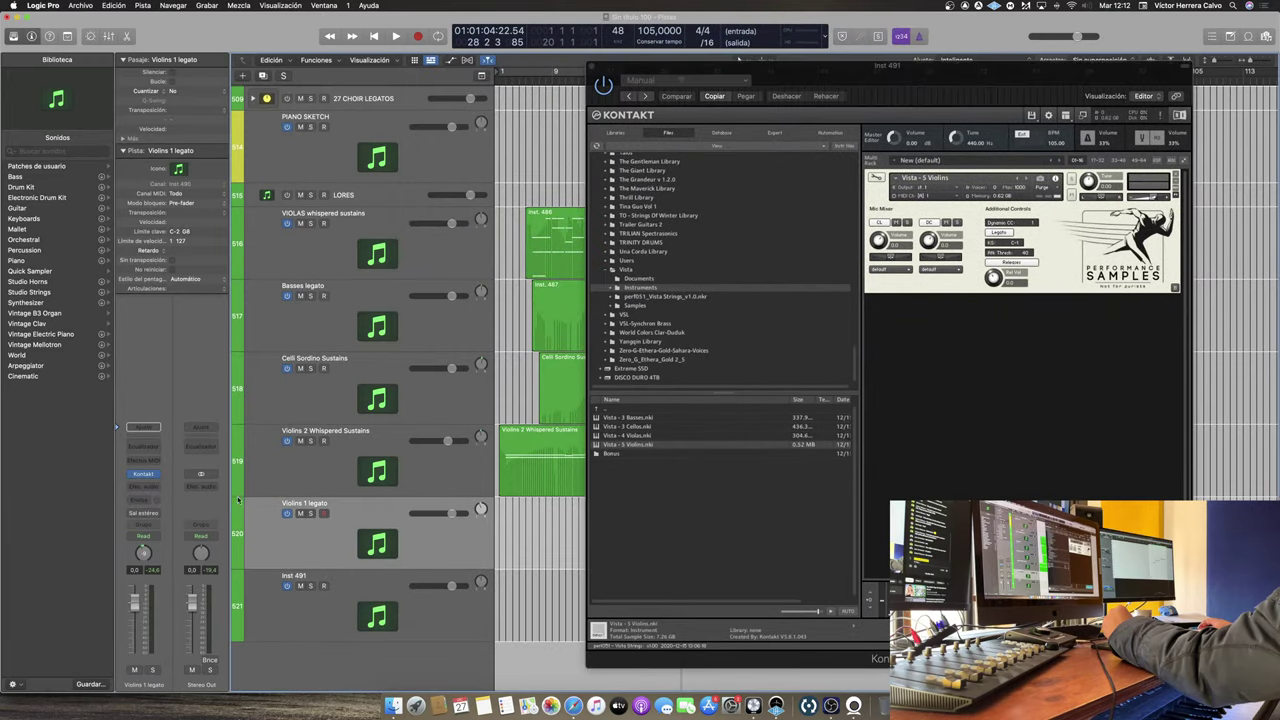
left_click(143, 473)
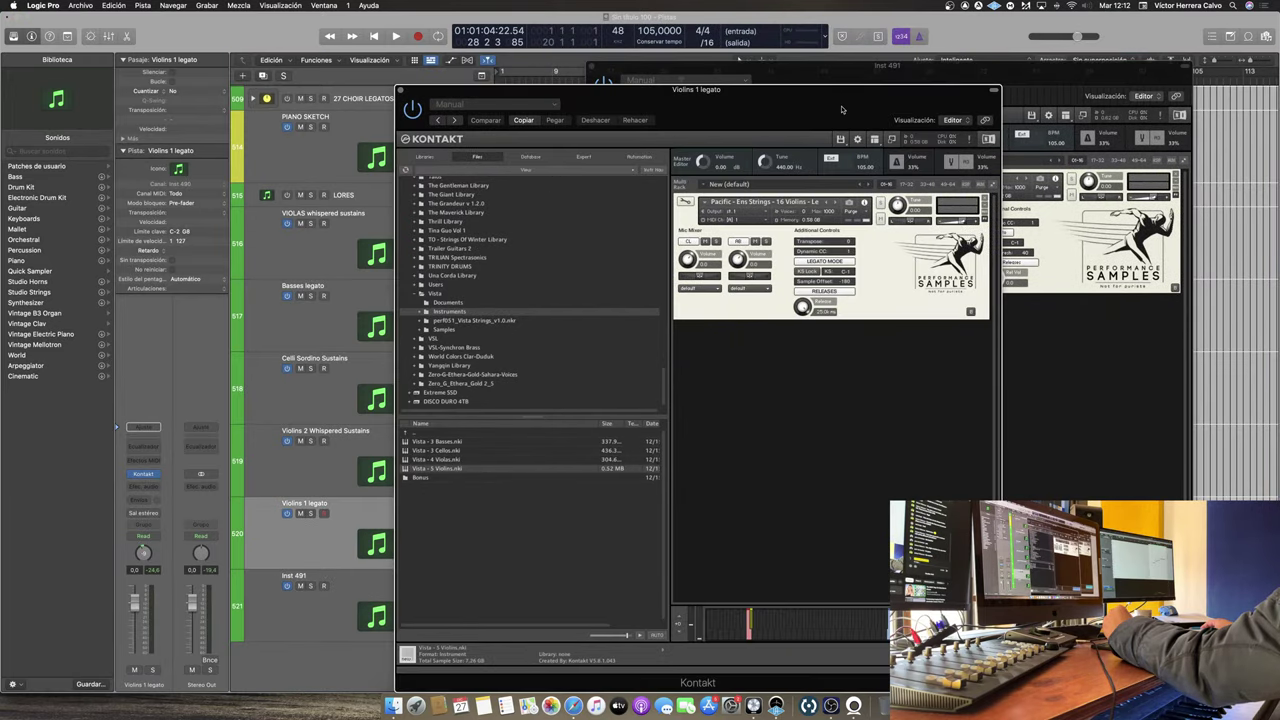
left_click_drag(848, 78, 679, 80)
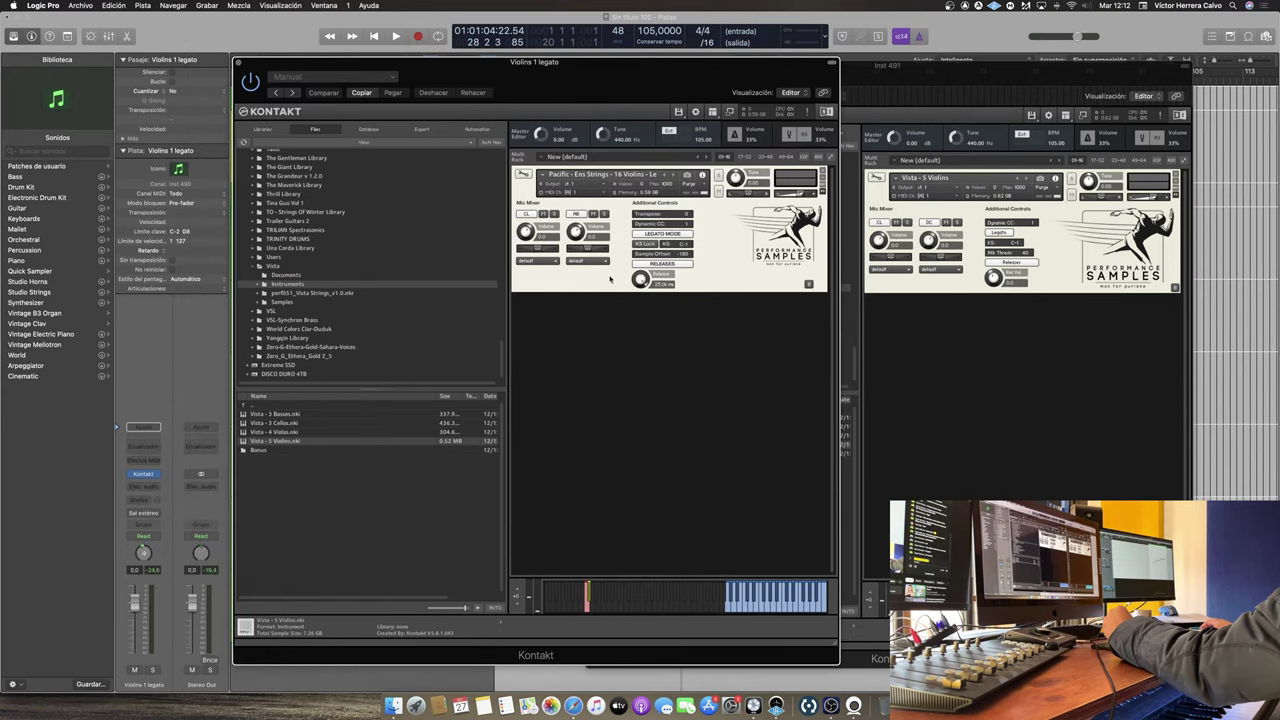
left_click_drag(565, 87, 955, 230)
left_click_drag(960, 70, 995, 22)
left_click(726, 650)
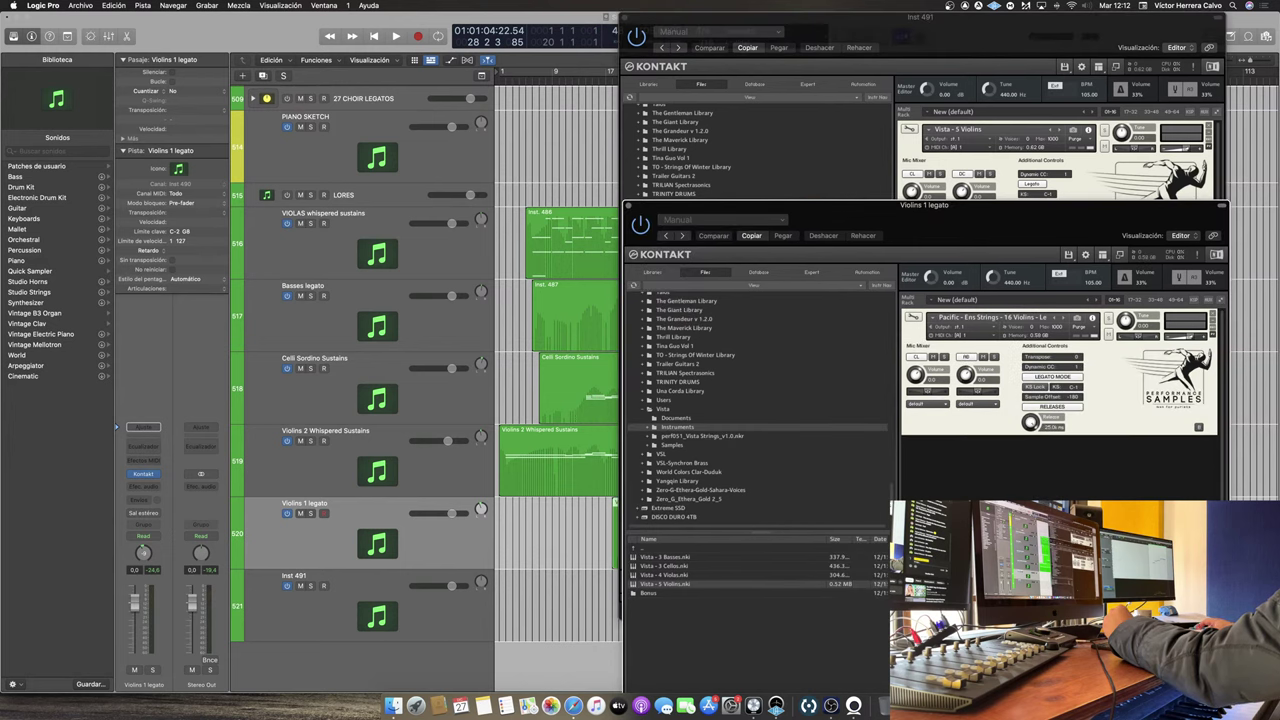
left_click(27, 17)
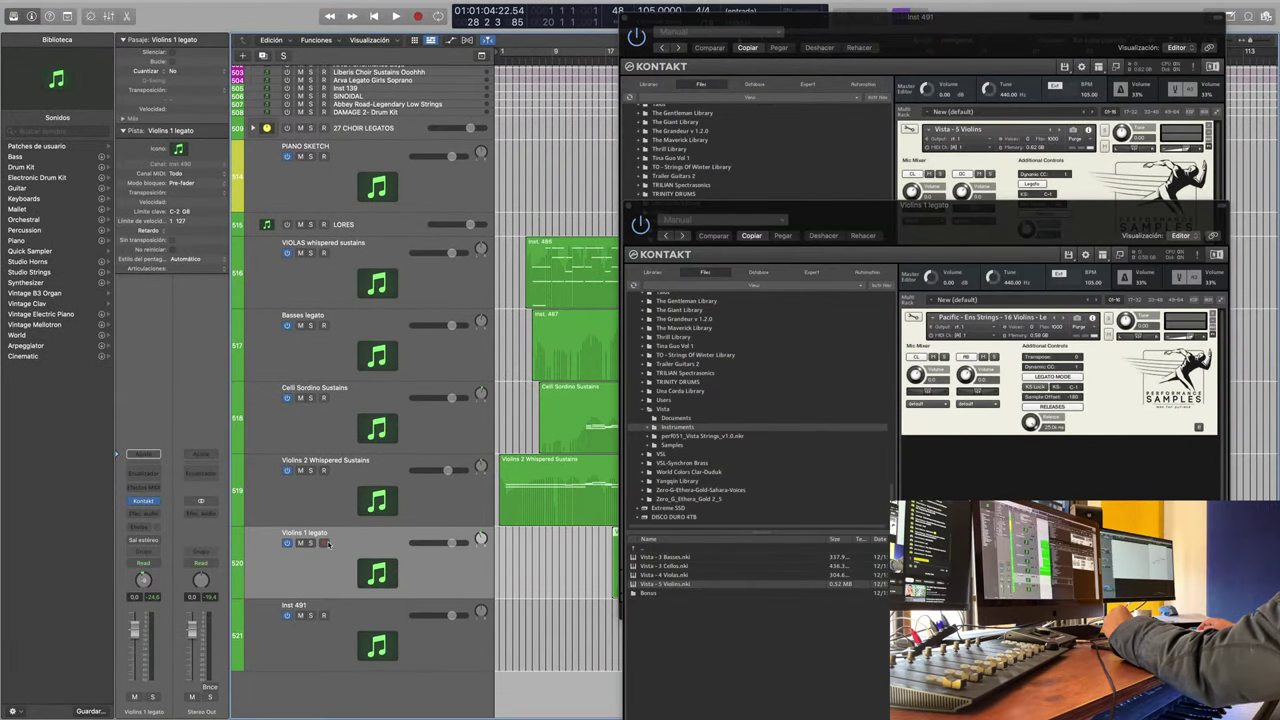
Step: Rename the new Vista track as VISTA Violins
double_click(350, 613)
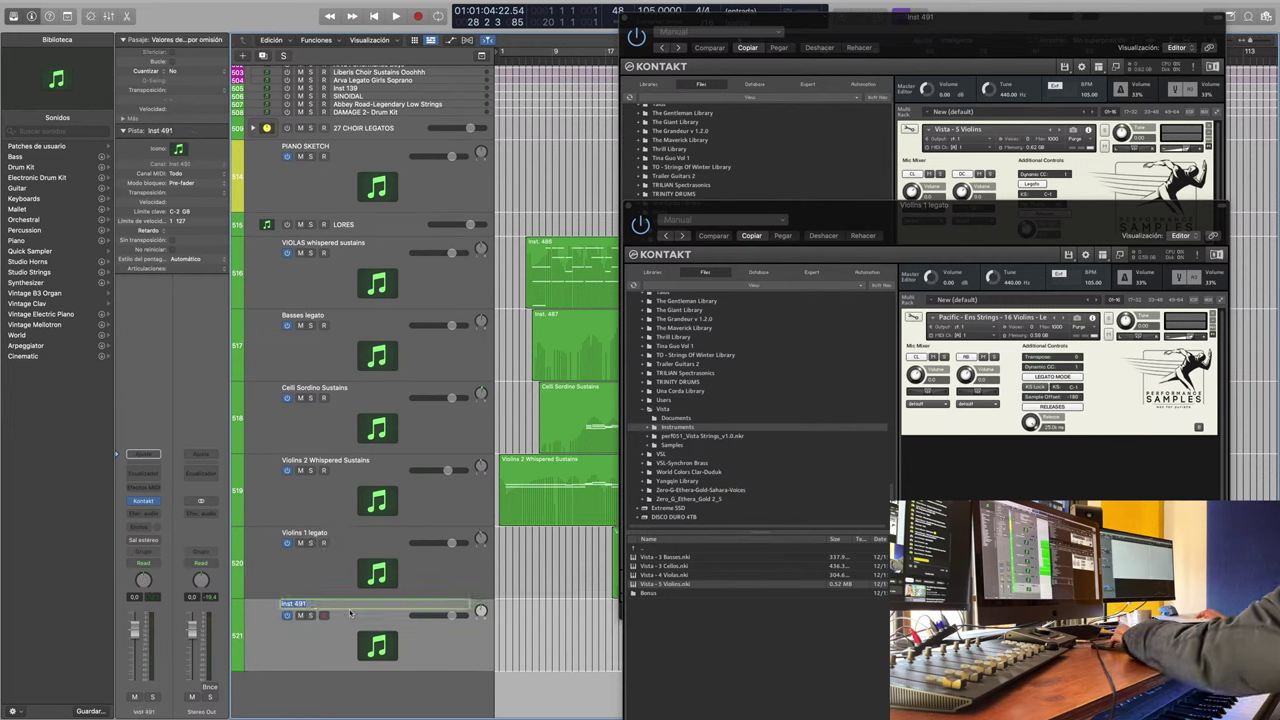
type("VISTA VI")
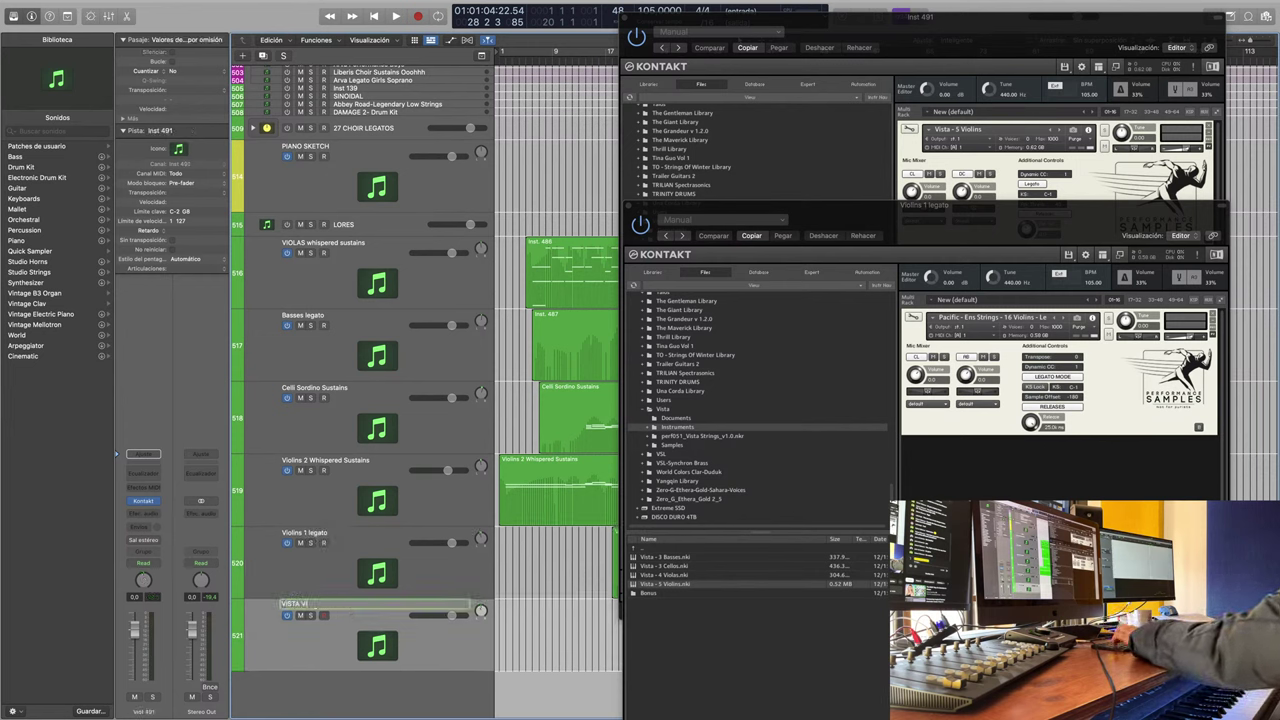
type("olins")
key("Return")
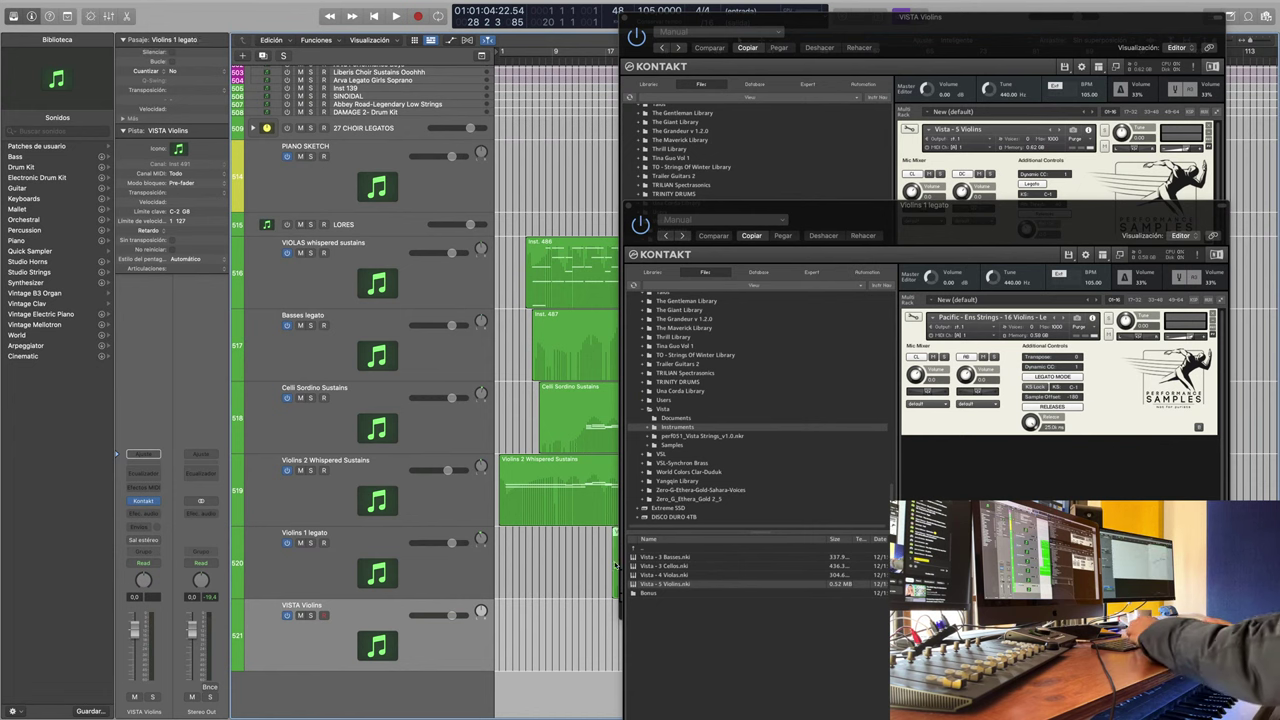
Step: Copy the Violins 1 legato region onto the VISTA Violins track at bar 18, and mute that track
key("Right")
key("super+Left")
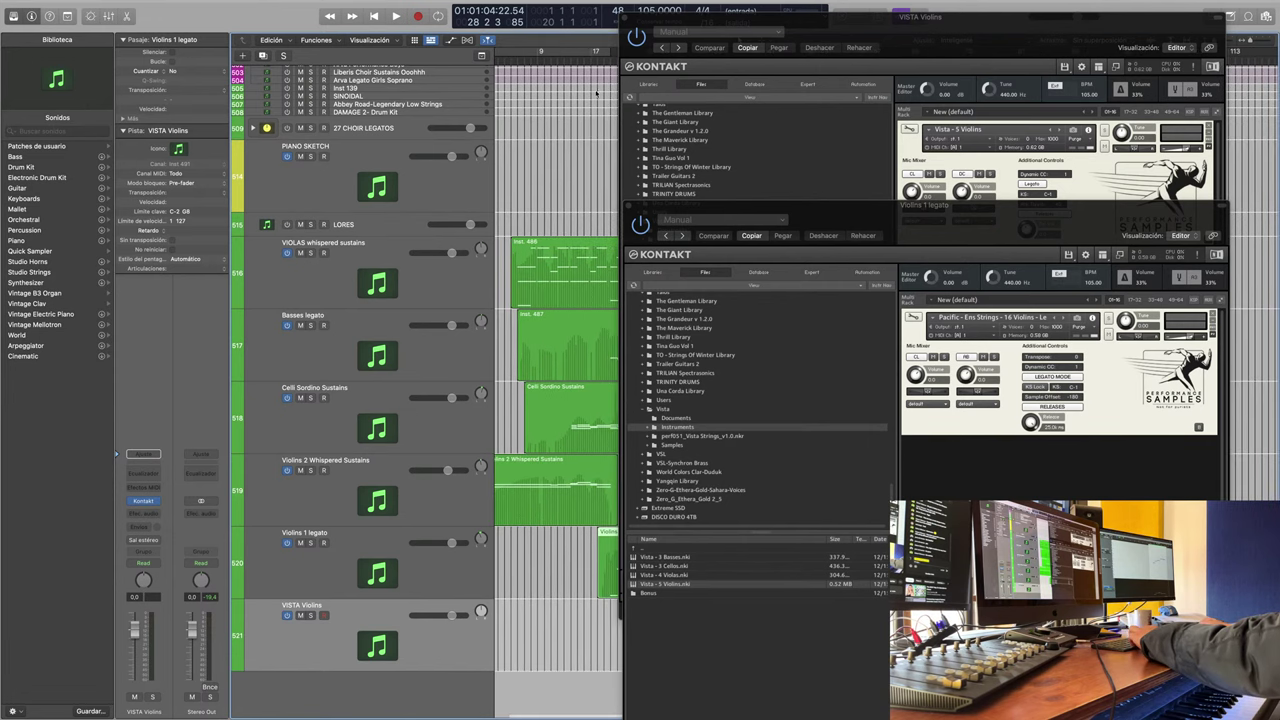
left_click(597, 57)
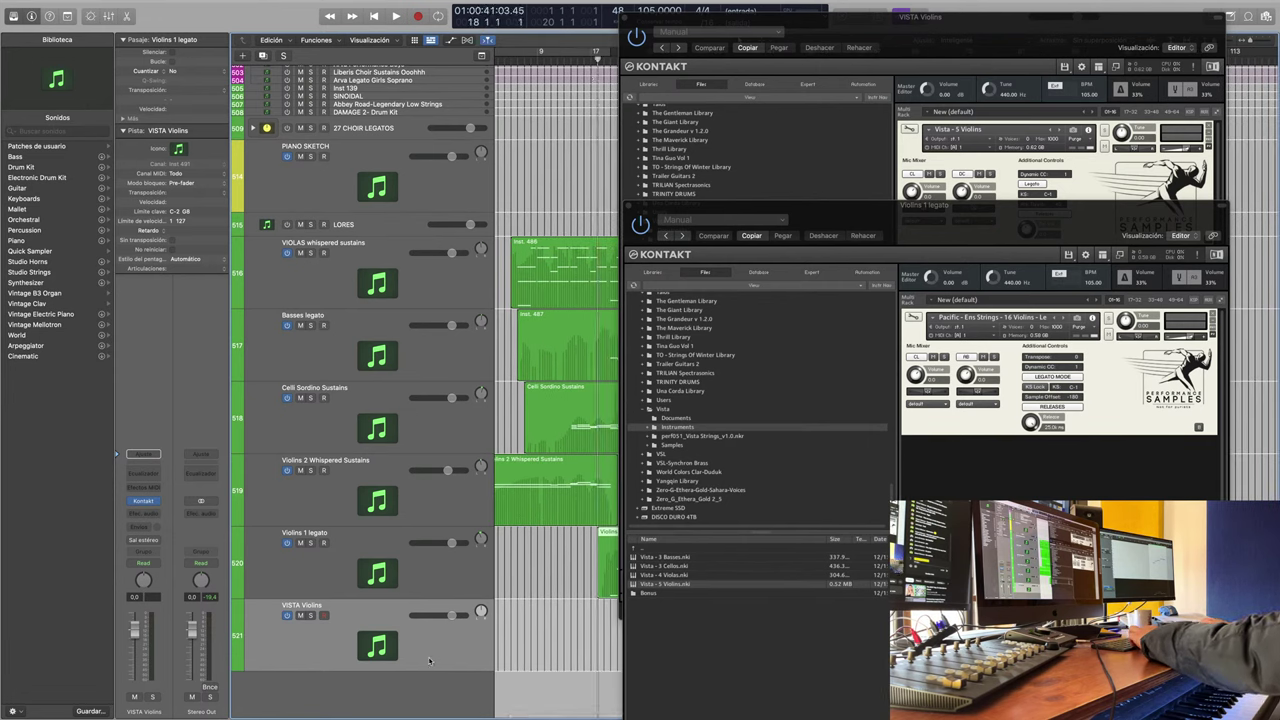
left_click(302, 615)
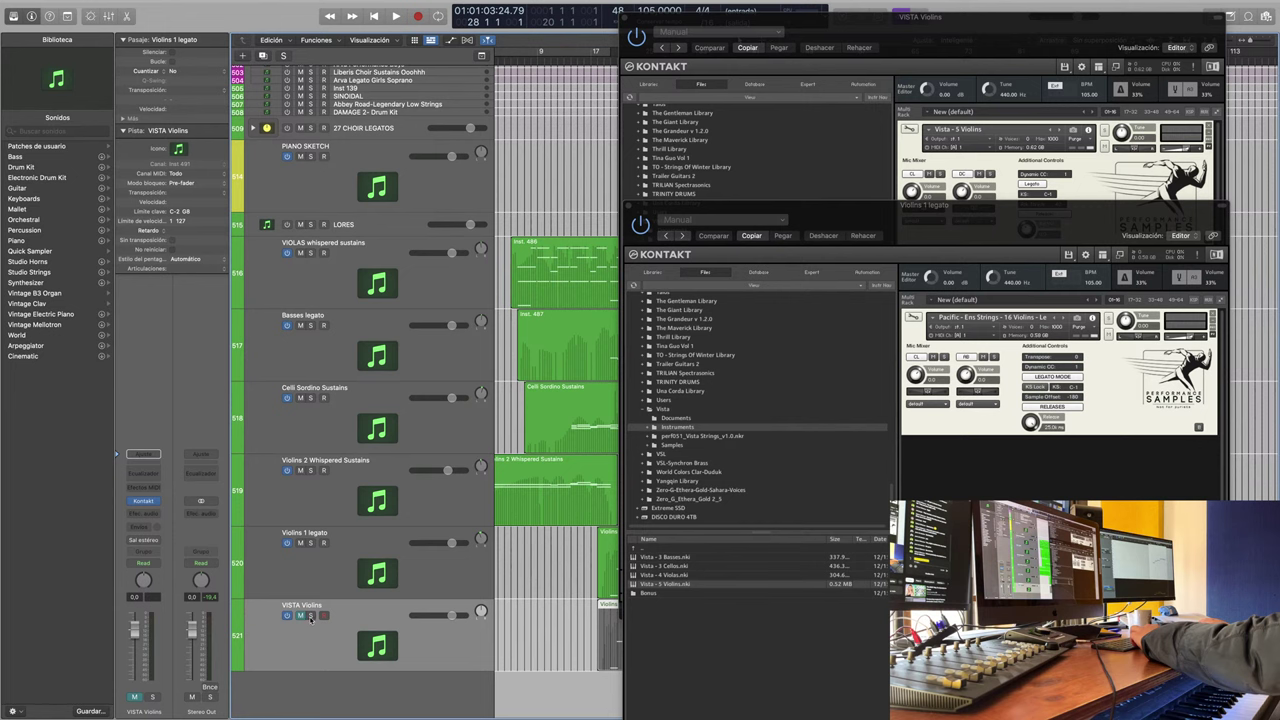
Step: Try switching solo and mute on and off for the Violins 1 legato and VISTA Violins tracks
left_click(310, 615)
left_click(310, 615)
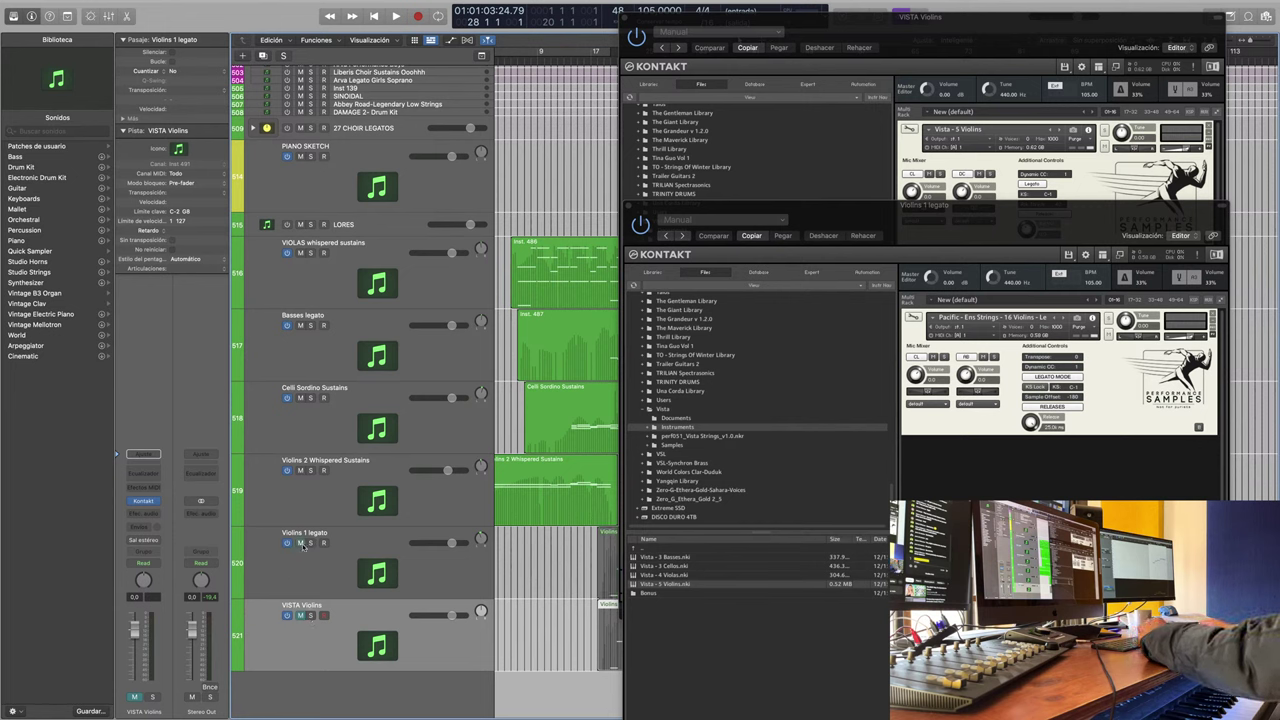
left_click(310, 543)
left_click(312, 543)
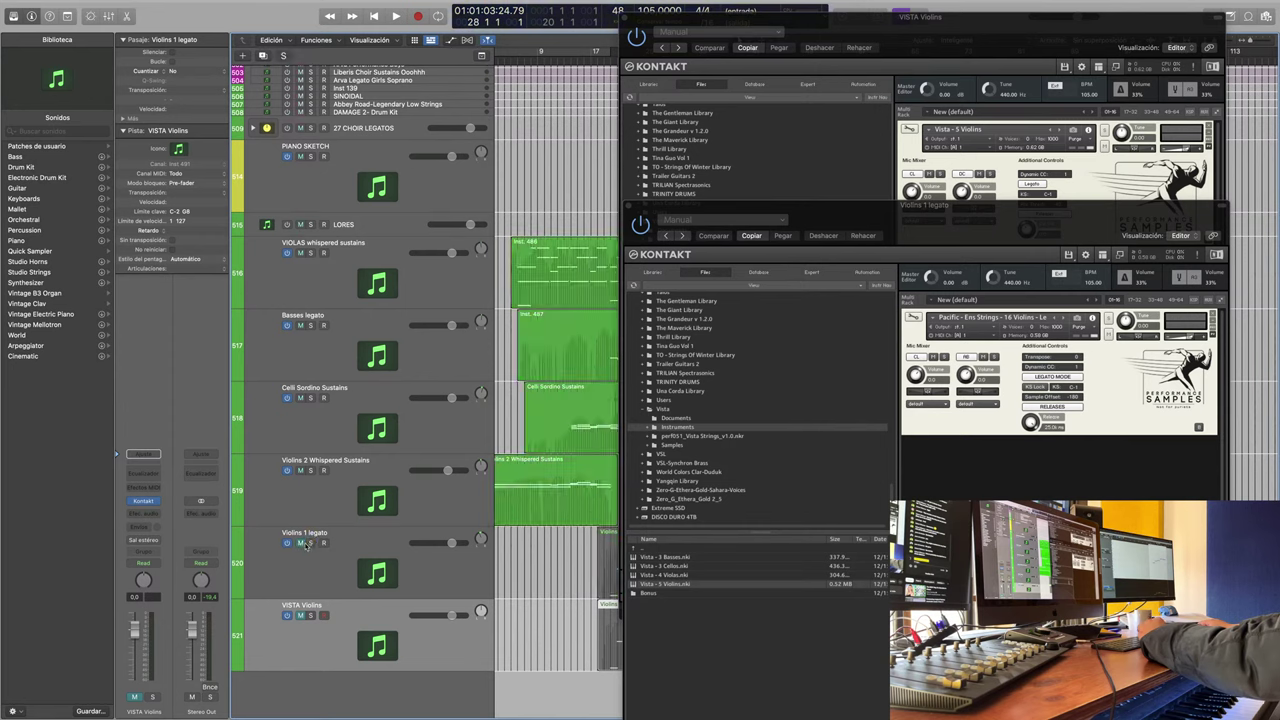
left_click(302, 543)
scroll(359, 607, "right", 5)
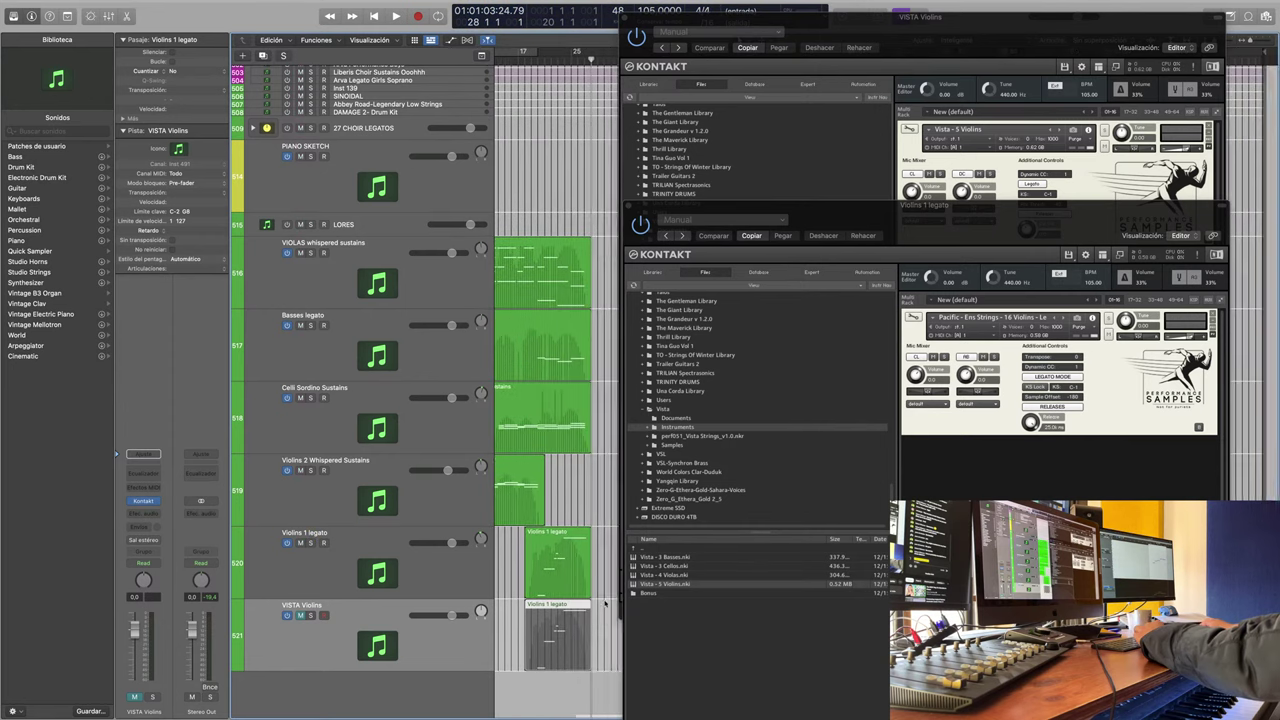
left_click(310, 543)
left_click(310, 543)
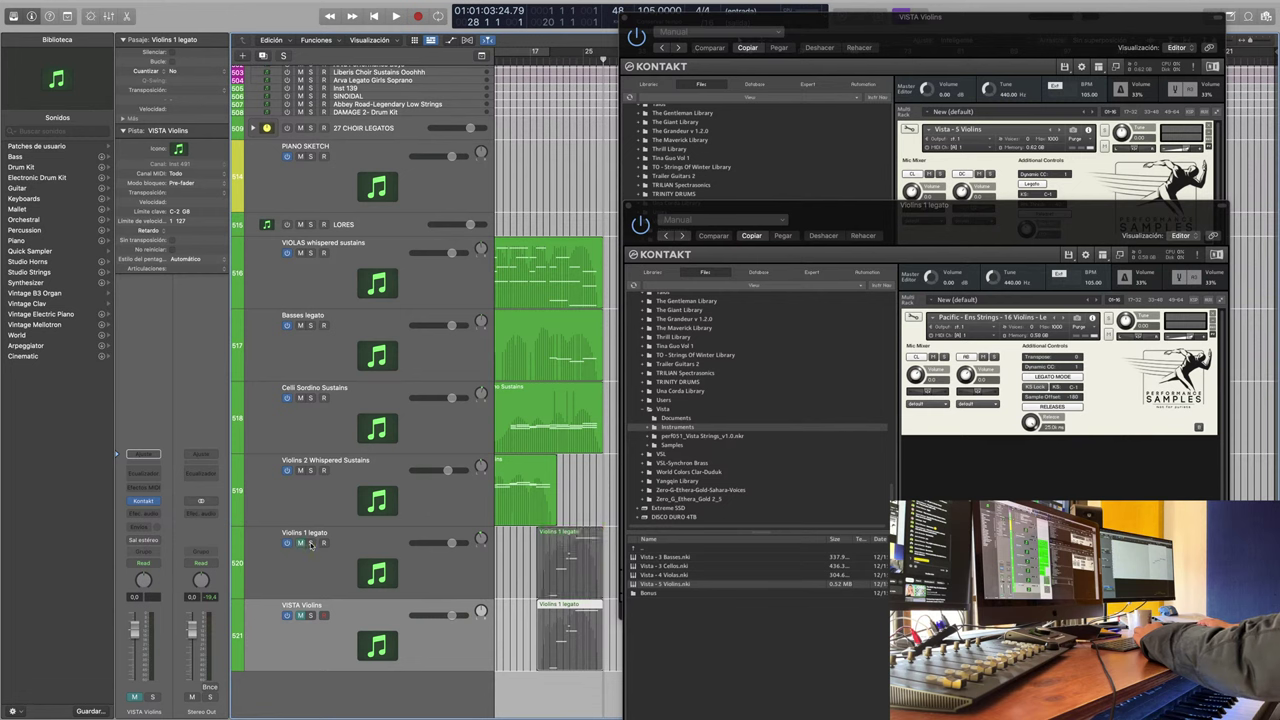
left_click(310, 543)
left_click(310, 543)
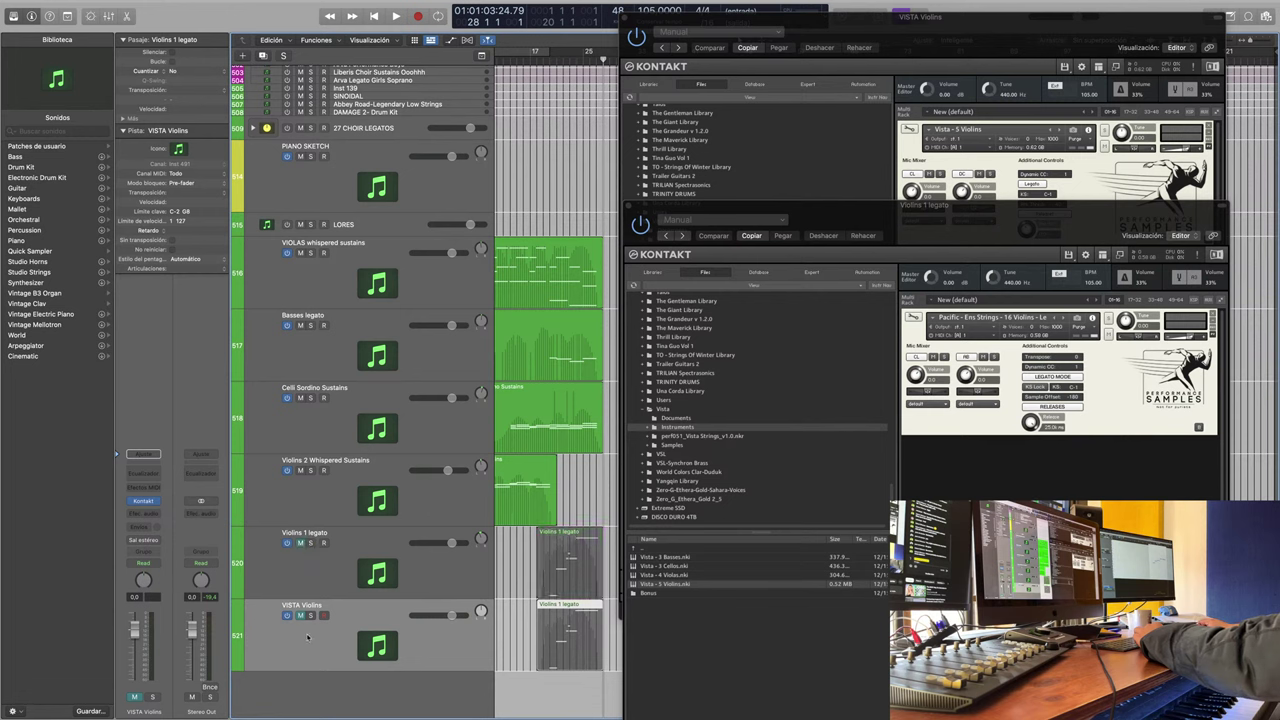
left_click(301, 543)
left_click(312, 615)
left_click(312, 615)
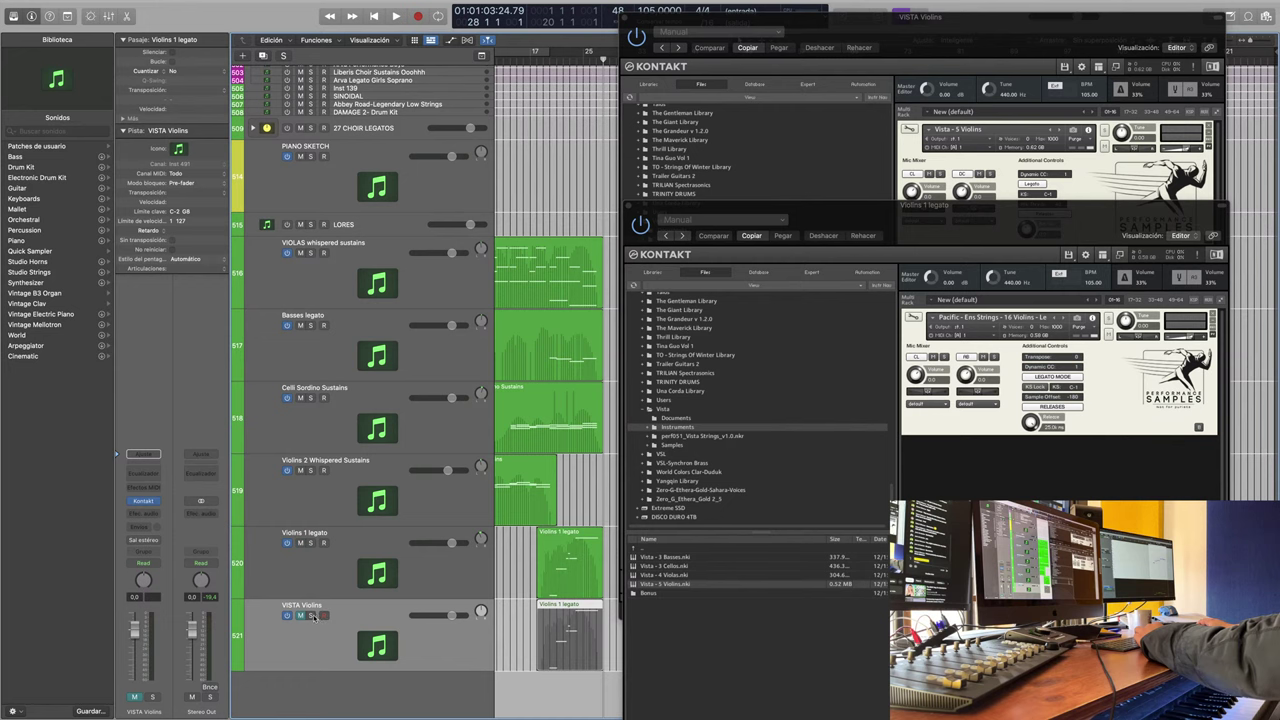
Step: Mute the violas, basses, celli and Violins 2 tracks, and start playback of the legato melody from bar 19
left_click_drag(300, 253, 300, 470)
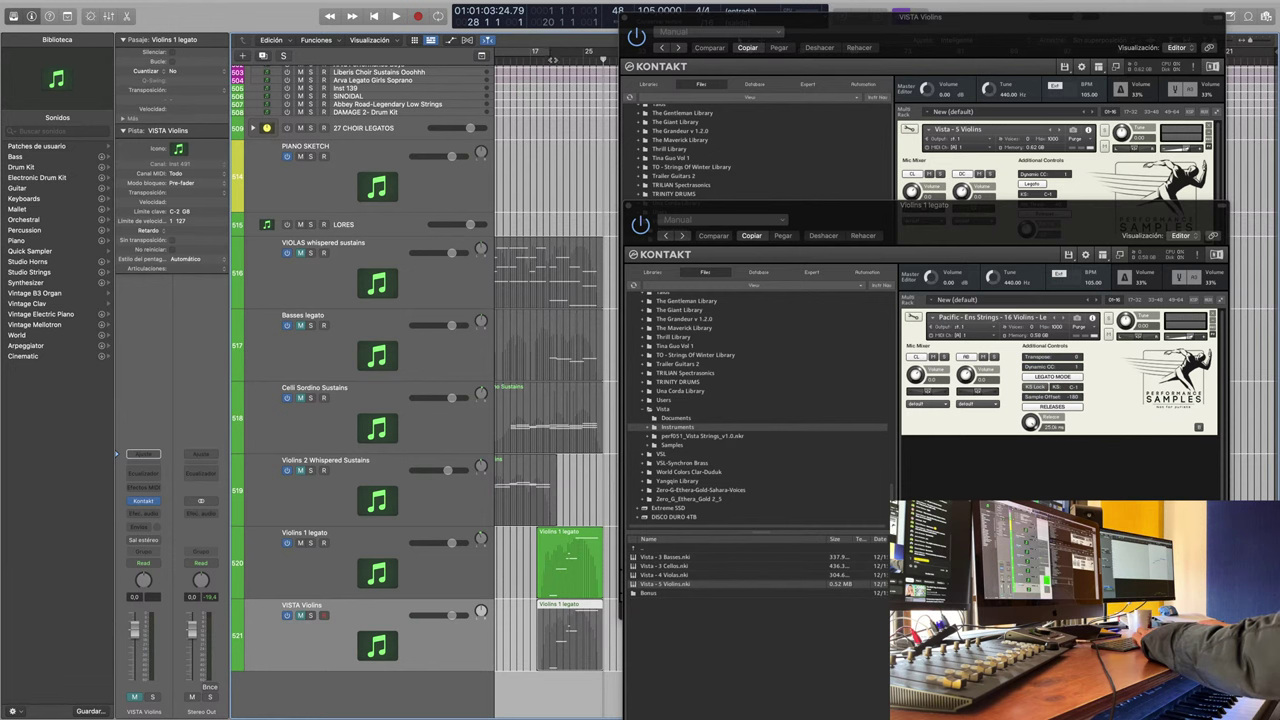
key("space")
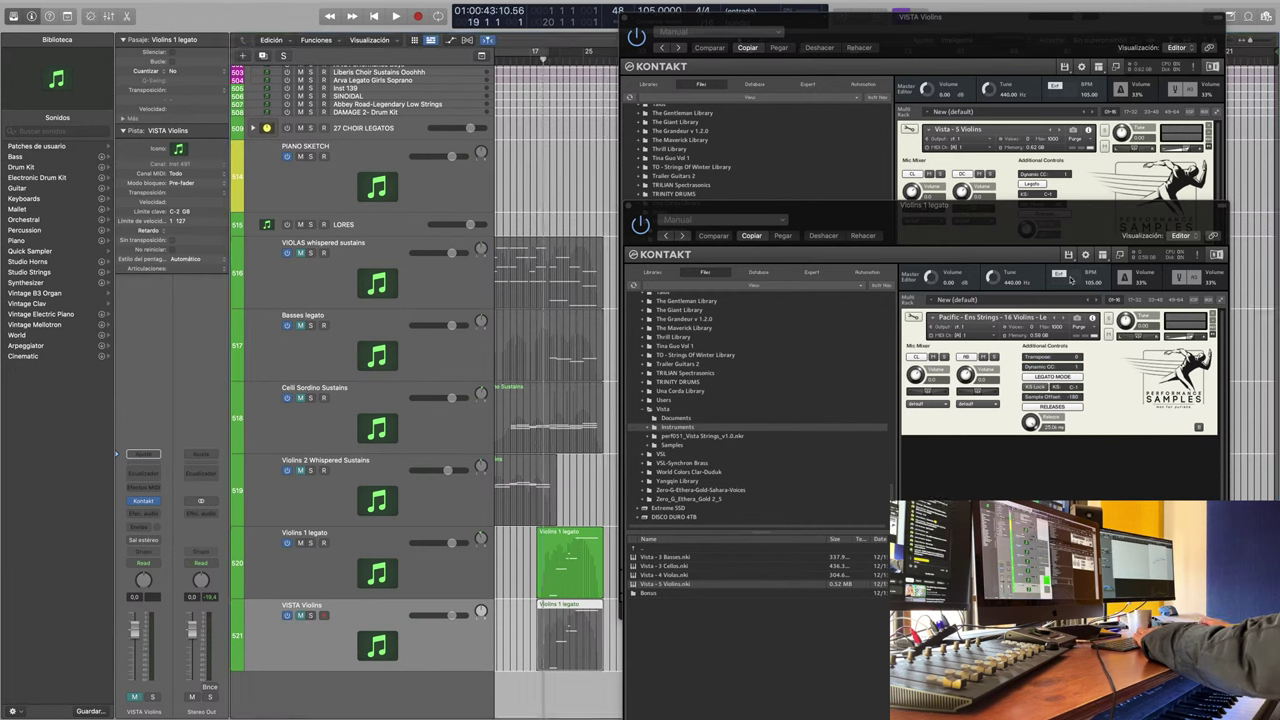
key("space")
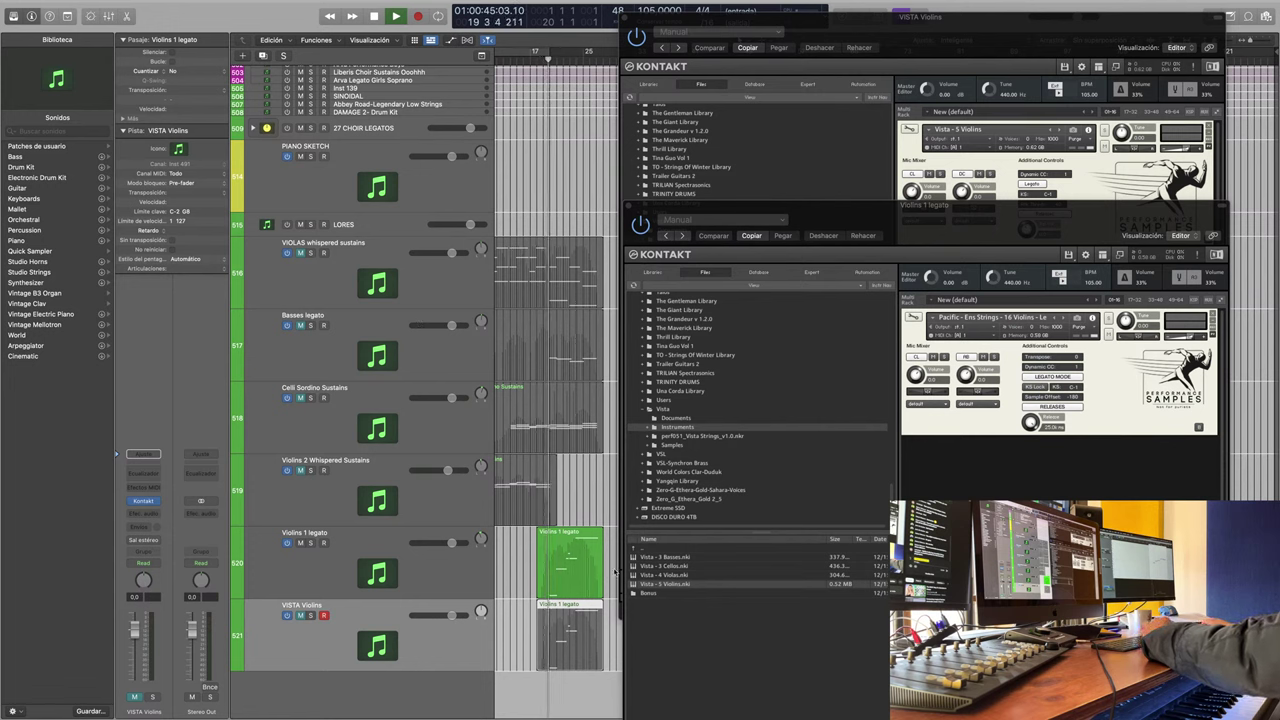
Step: Compare the two legato patches during playback by repeatedly soloing and unsoloing the VISTA Violins track, and stop playback
left_click(311, 615)
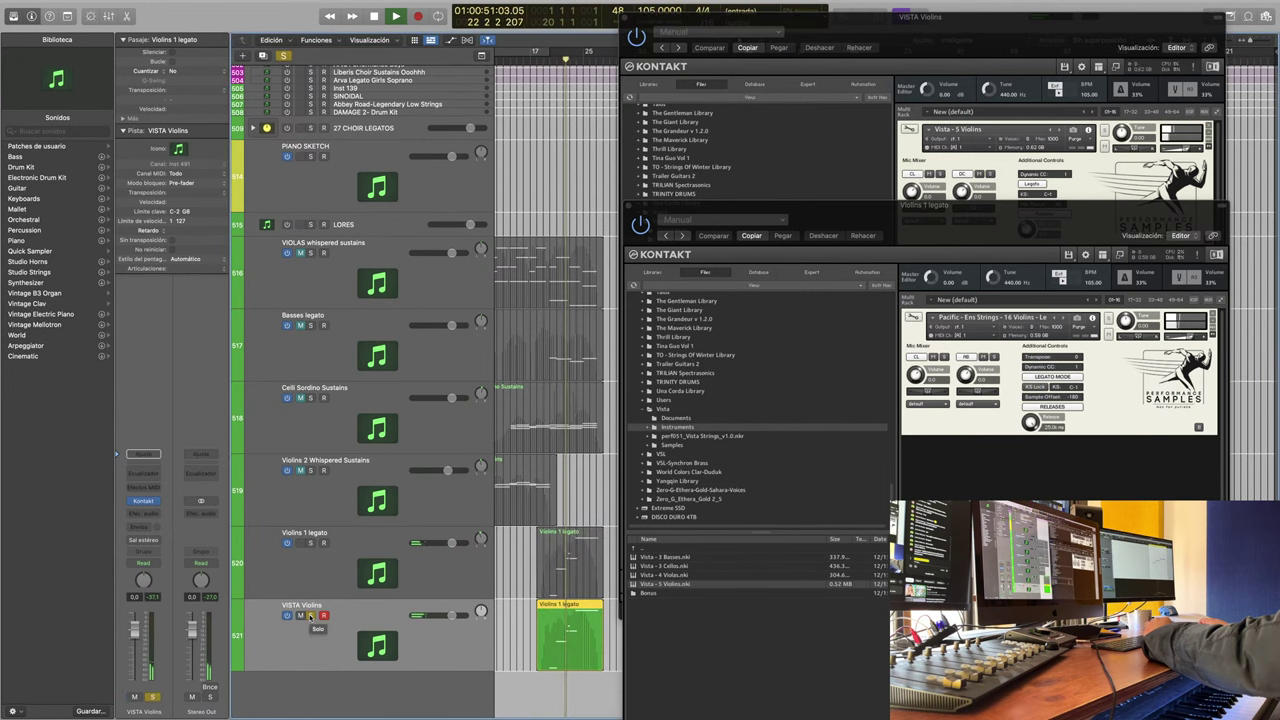
left_click(311, 615)
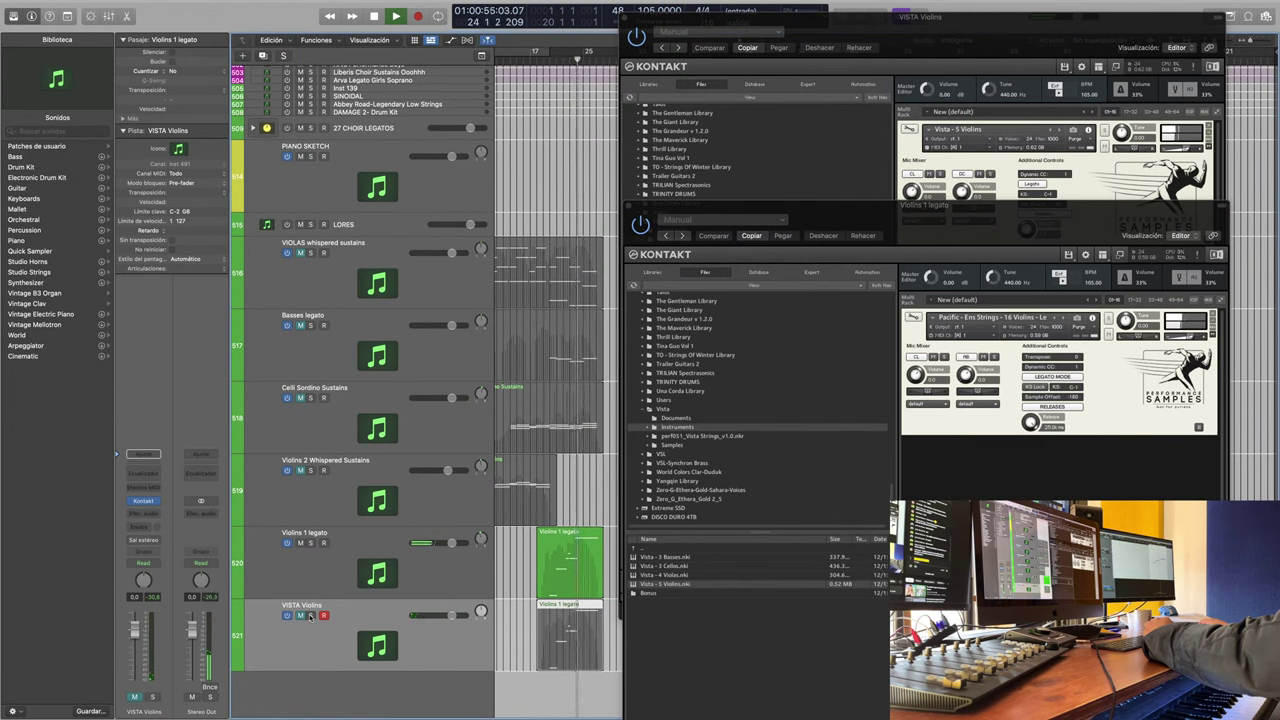
left_click(311, 615)
left_click(311, 615)
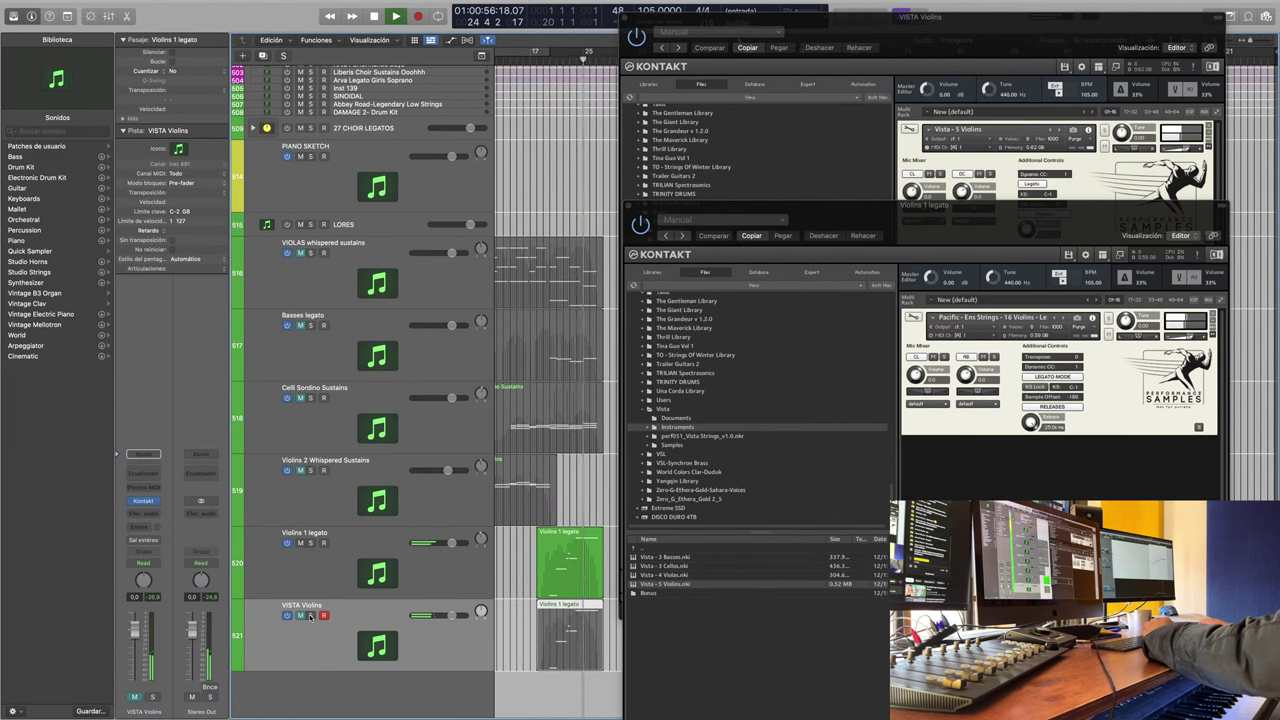
left_click(311, 615)
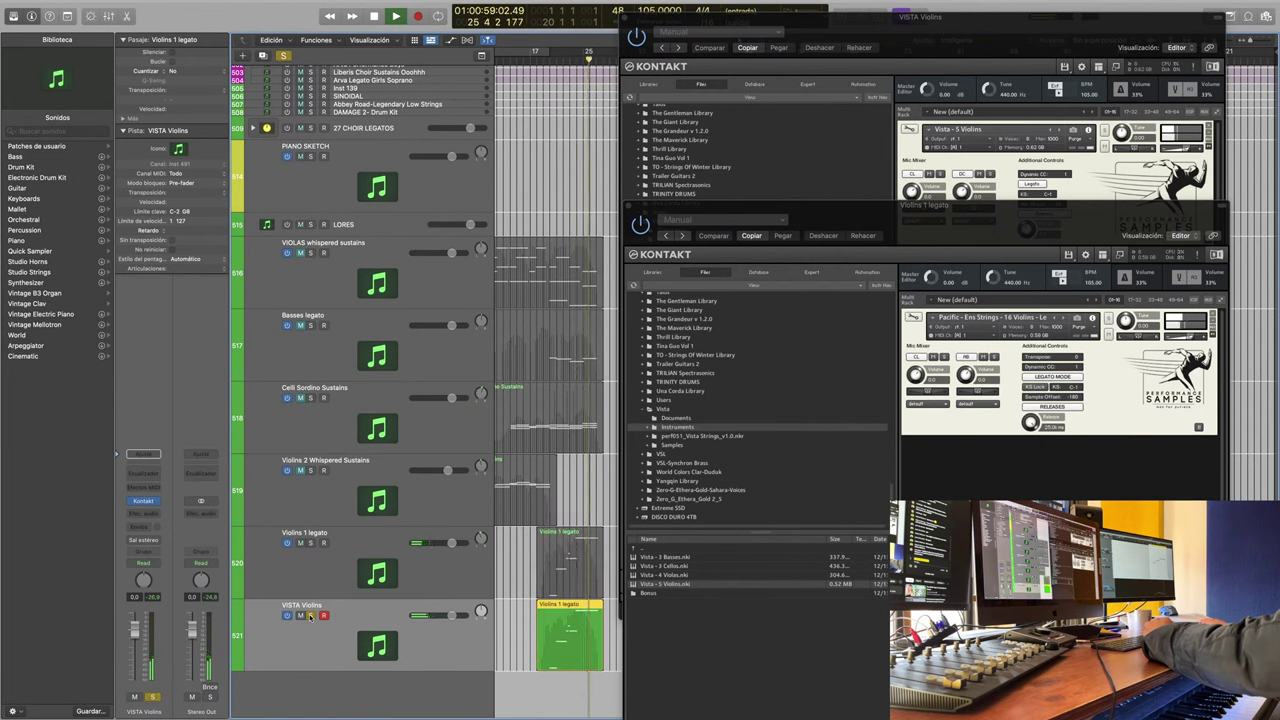
left_click(311, 615)
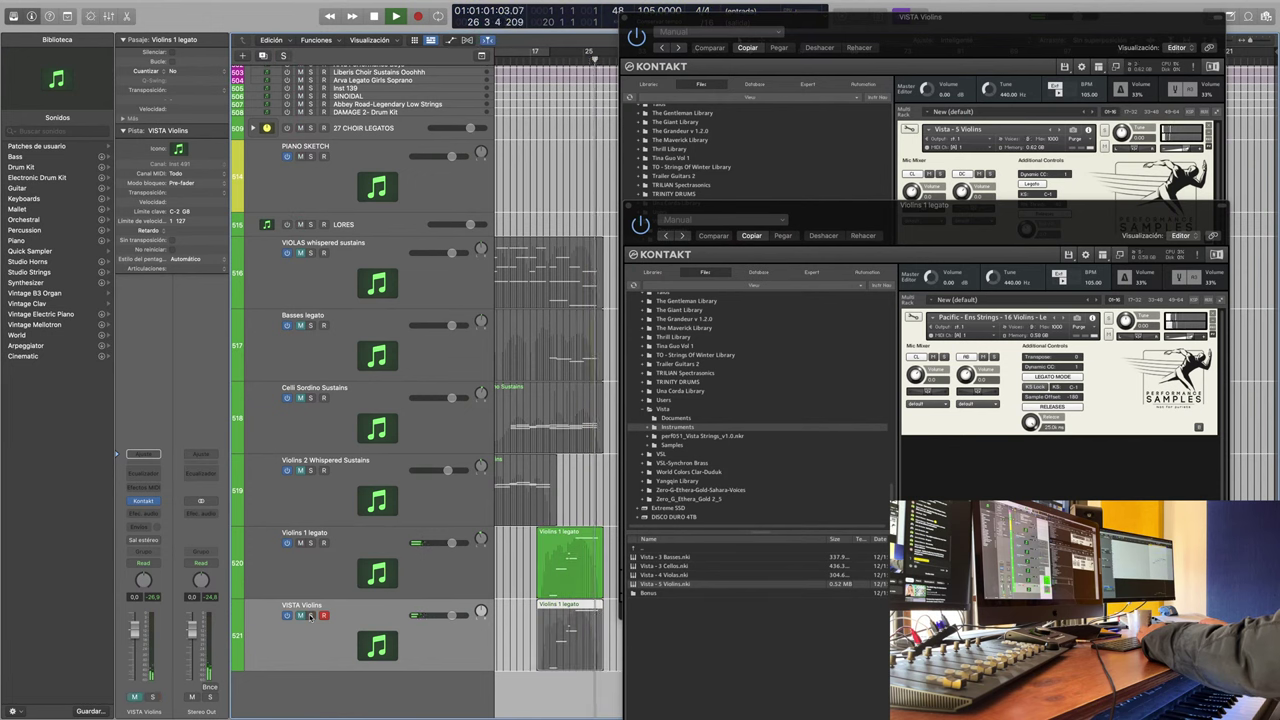
key("space")
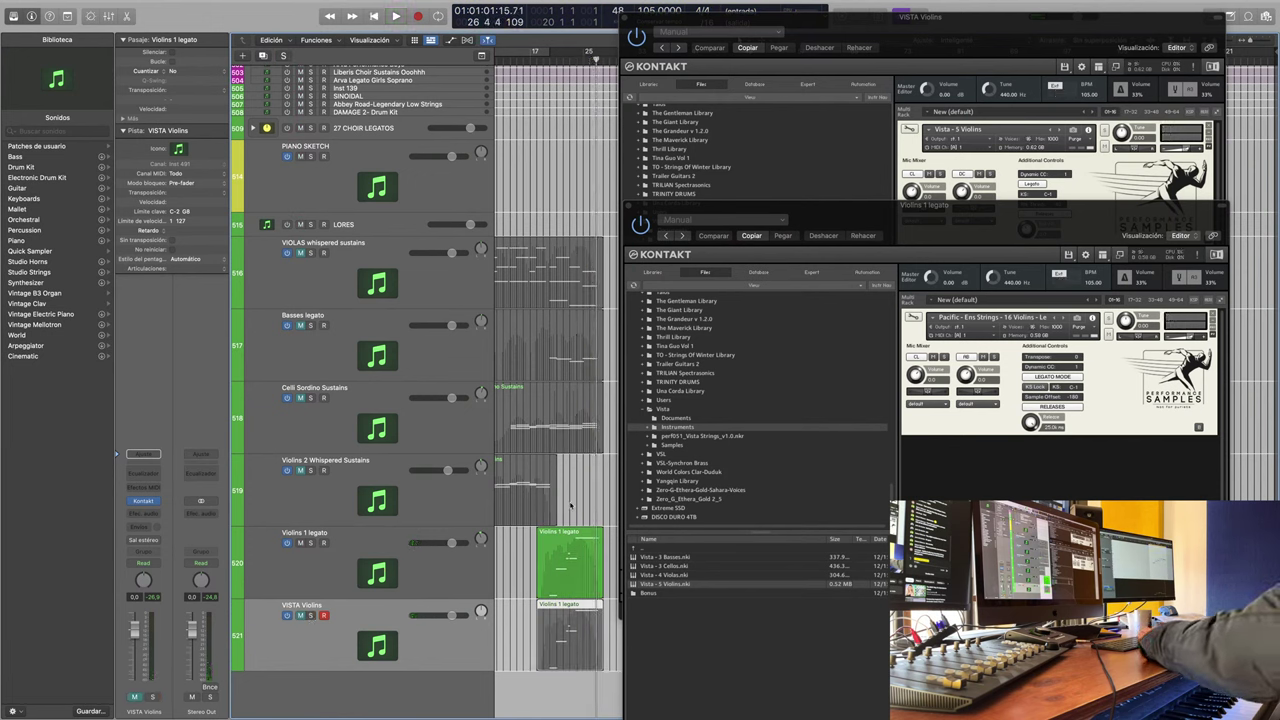
Step: Return the playhead to bar 19 and unmute the VISTA Violins track
left_click(546, 66)
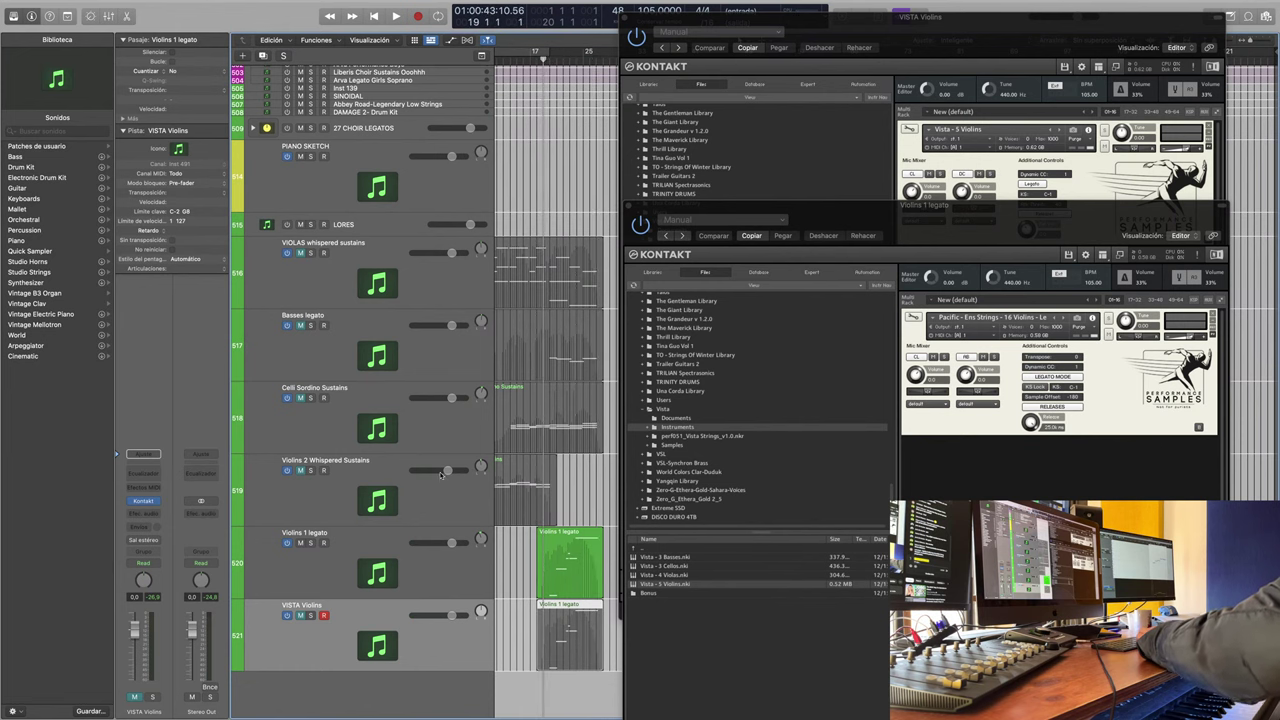
left_click(300, 615)
scroll(380, 560, "up", 1)
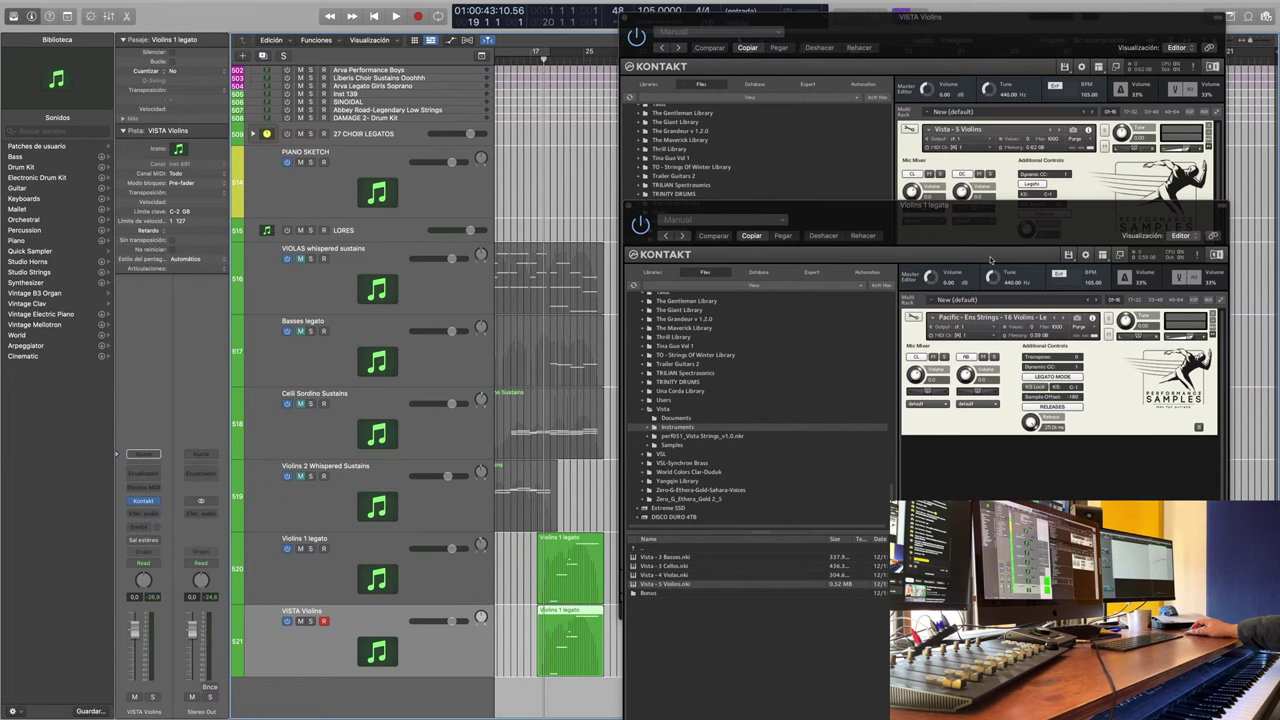
Step: Search the Kontakt libraries for "spitf", look through the Spitfire Chamber Strings instrument list, and return to the file browser
left_click(662, 271)
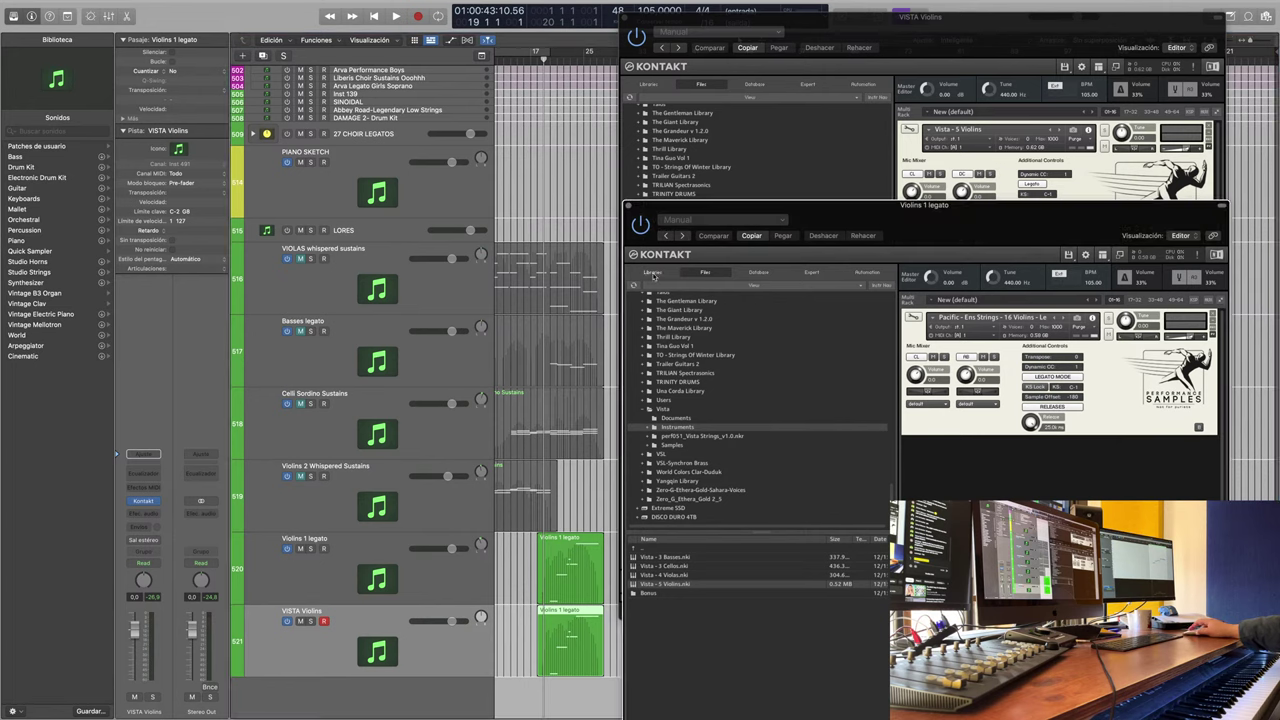
scroll(789, 296, "down", 1)
left_click(787, 285)
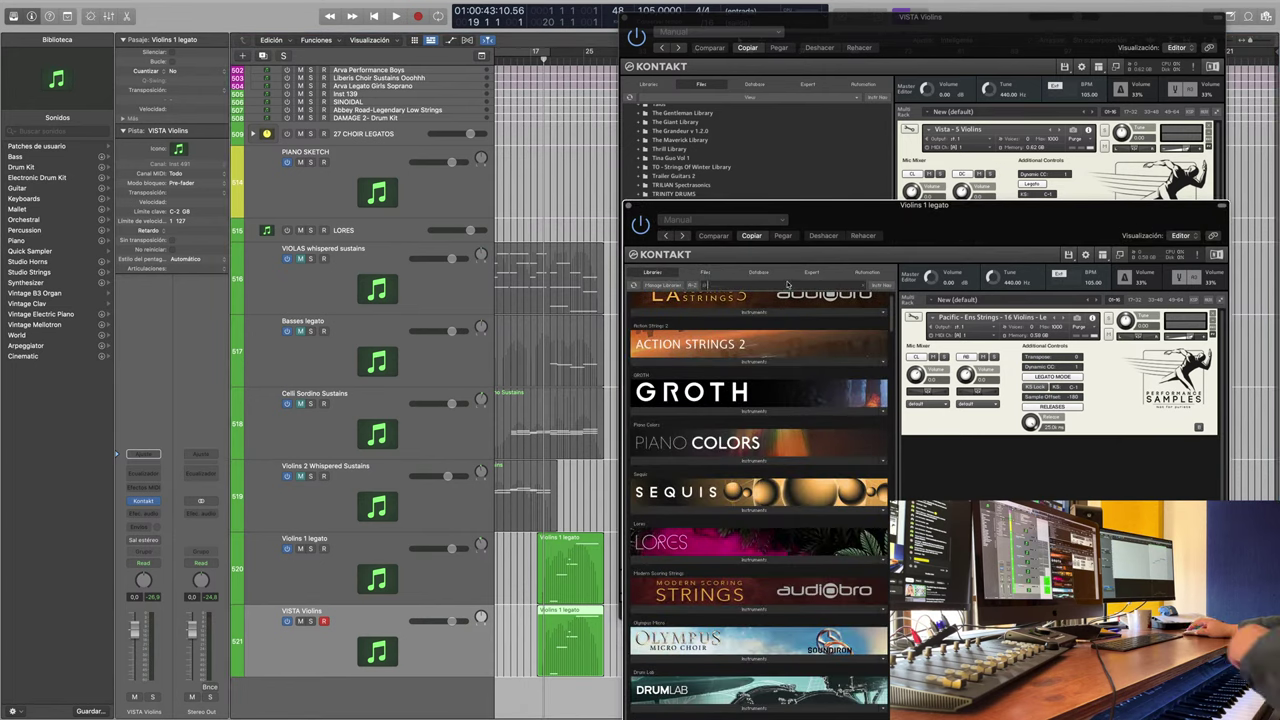
type("spitf")
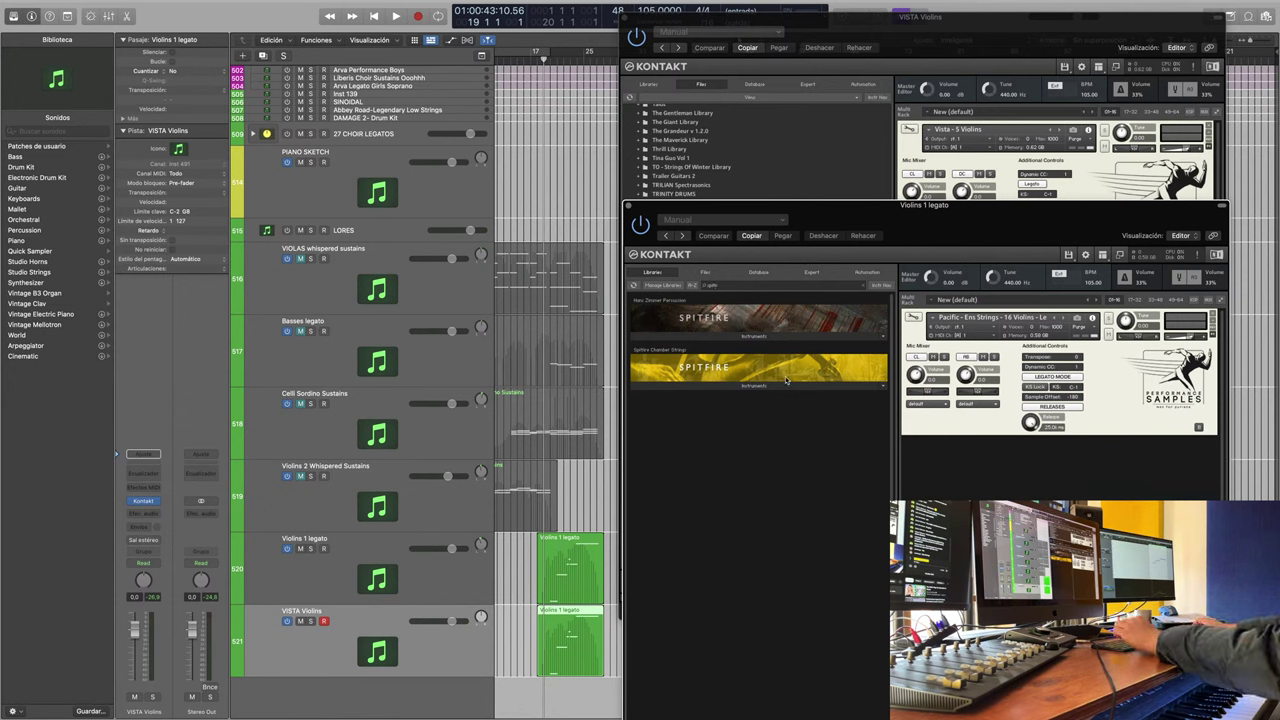
left_click(755, 387)
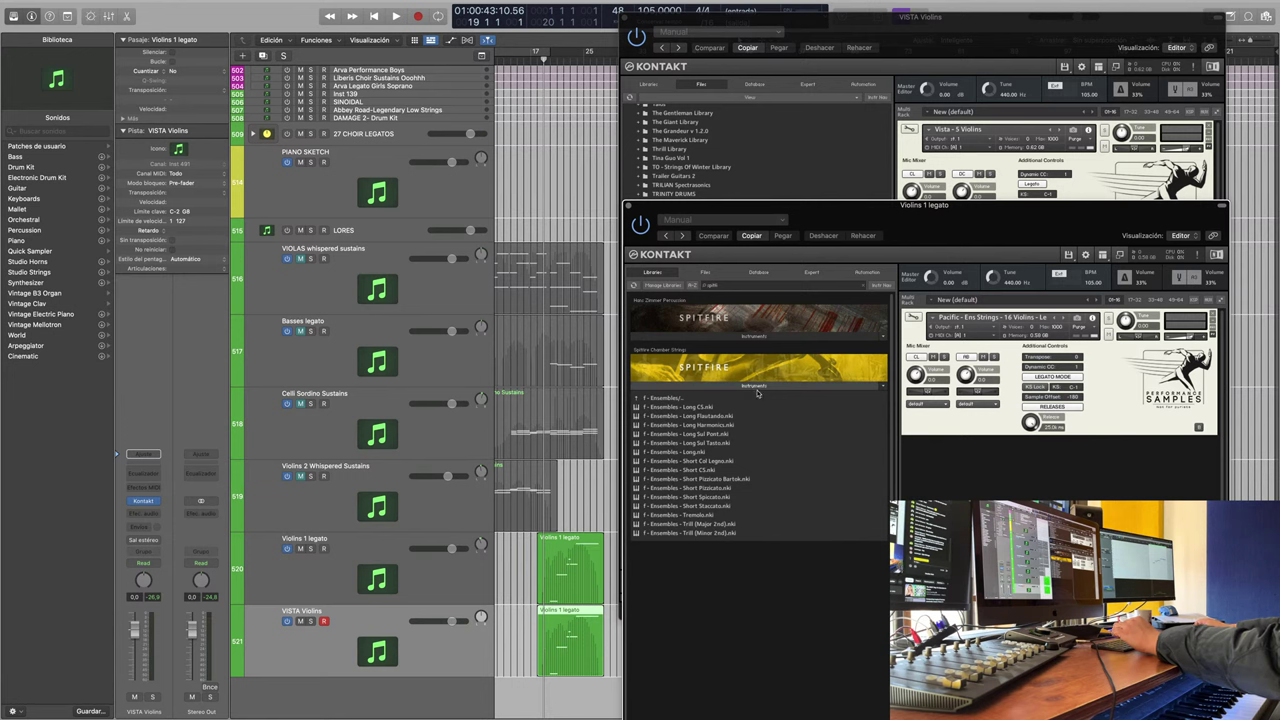
left_click(746, 388)
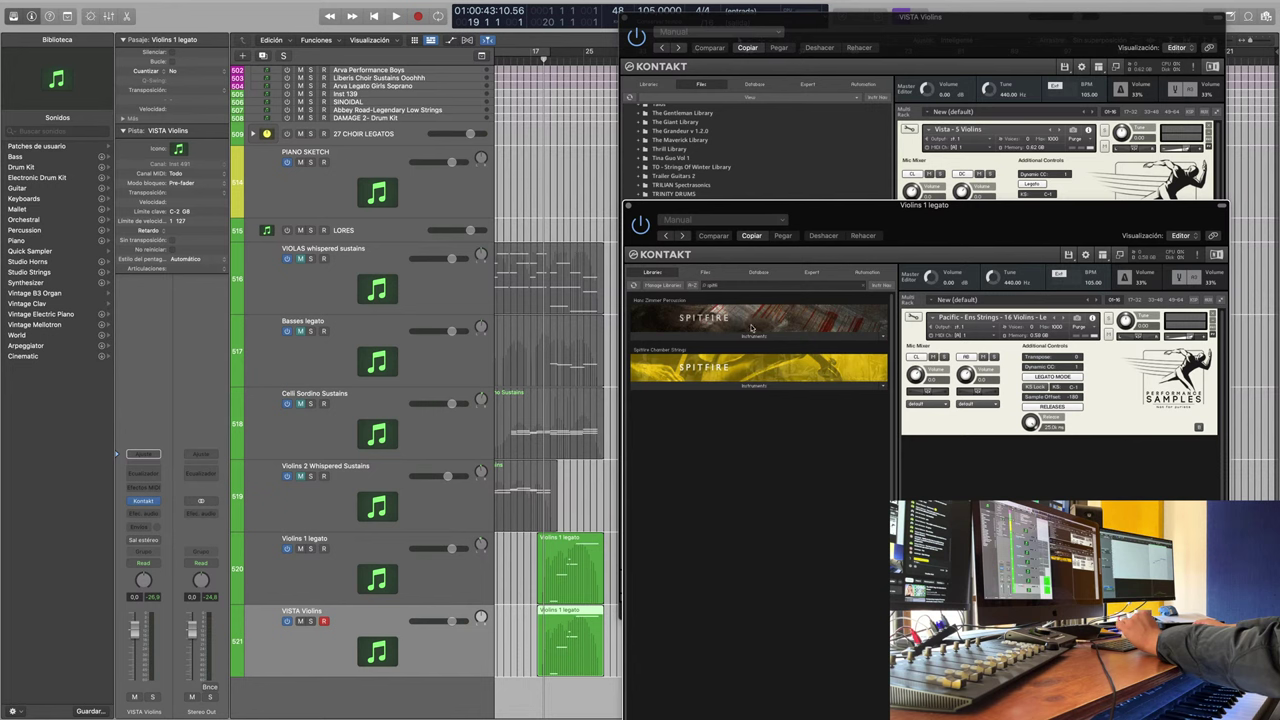
left_click(712, 273)
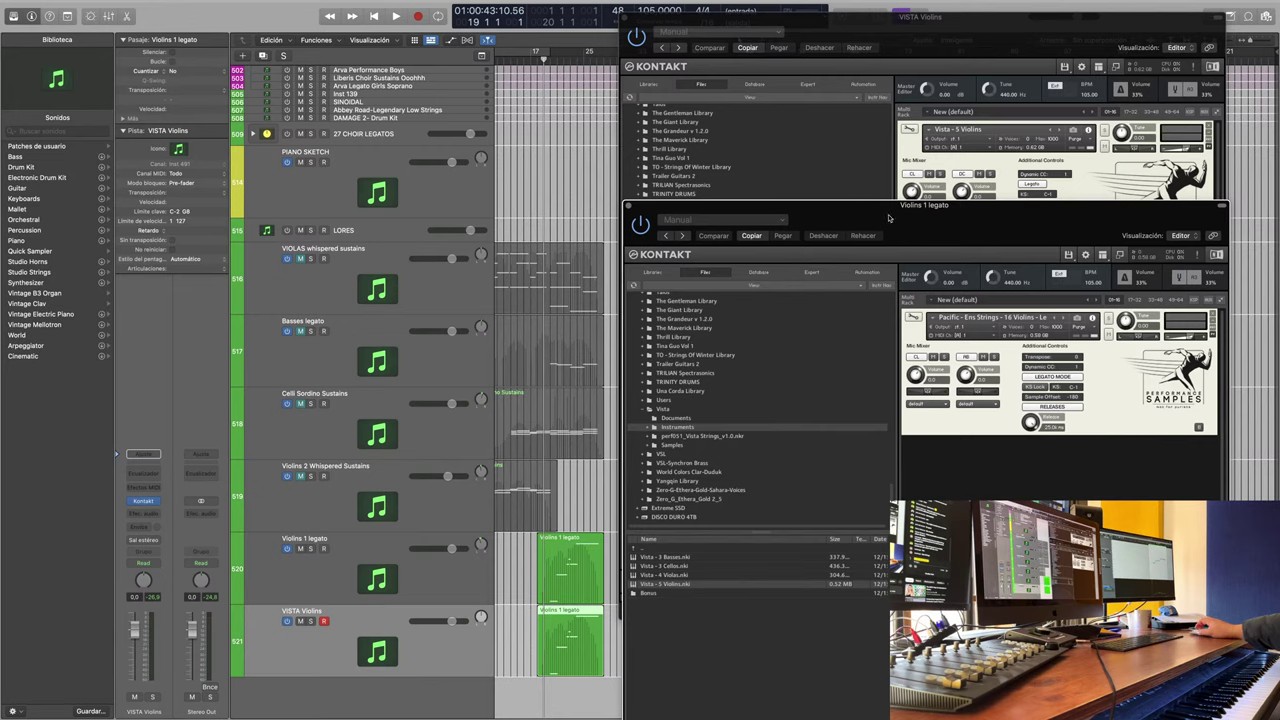
Step: Reposition the Violins 1 legato Kontakt window, then play from bar 19, toggling the VISTA Violins and Violins 1 legato mutes to compare them, and stop playback
left_click_drag(880, 220, 886, 160)
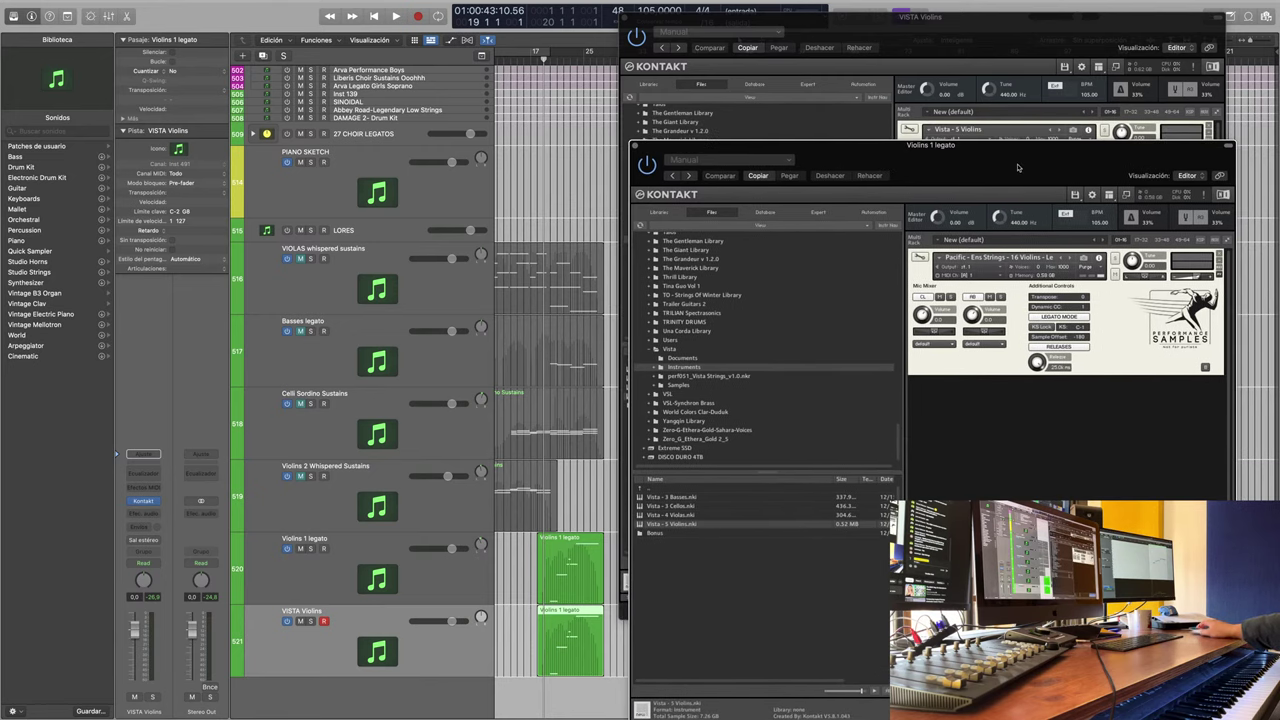
left_click_drag(1018, 167, 1021, 201)
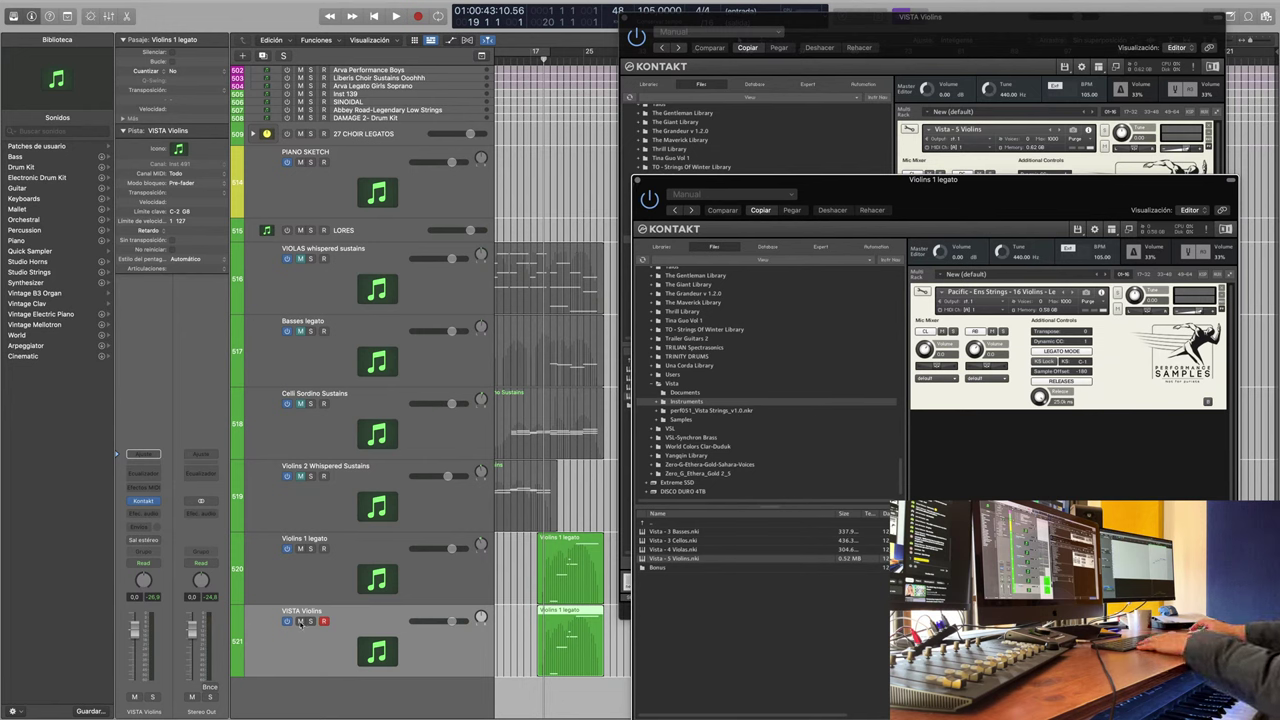
key("space")
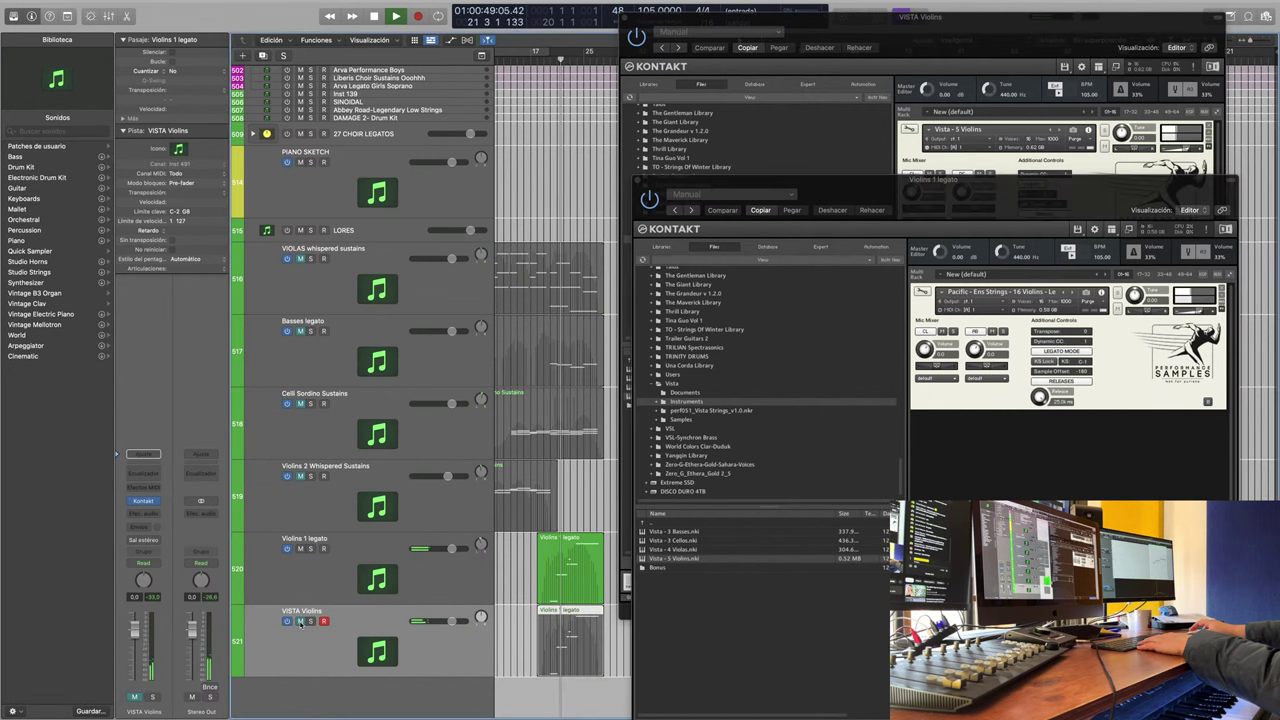
left_click(299, 549)
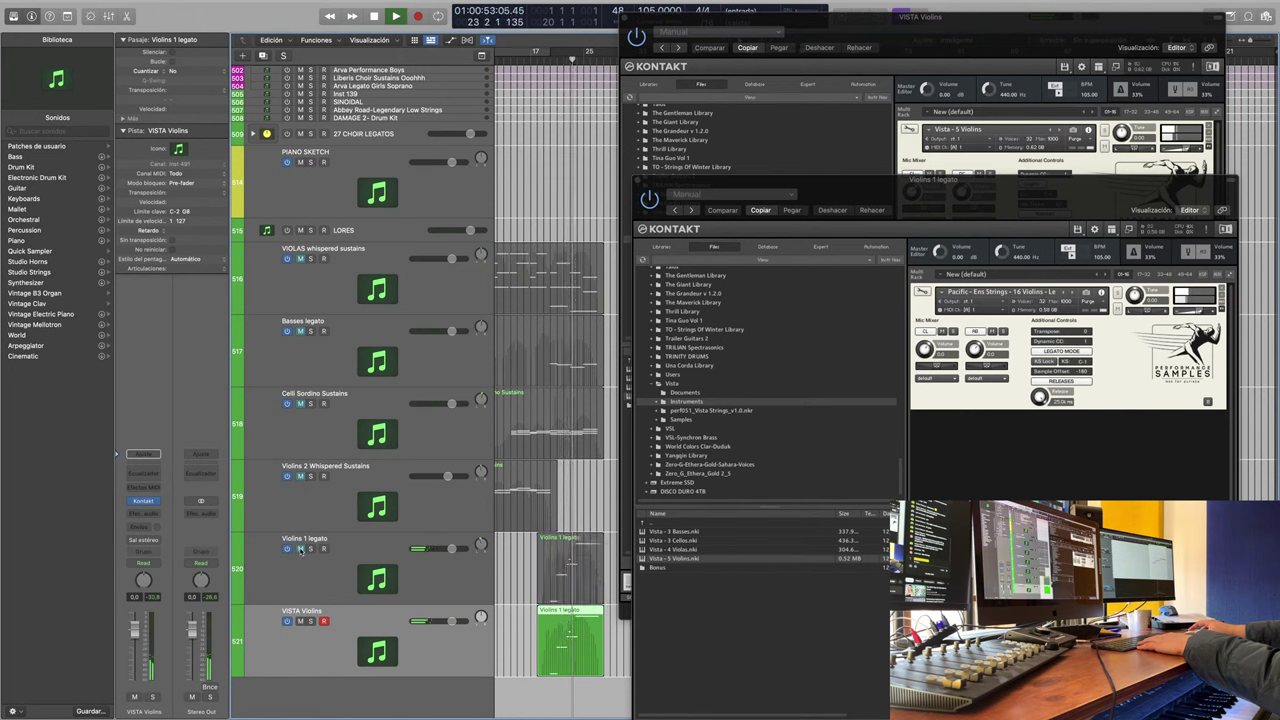
left_click(299, 549)
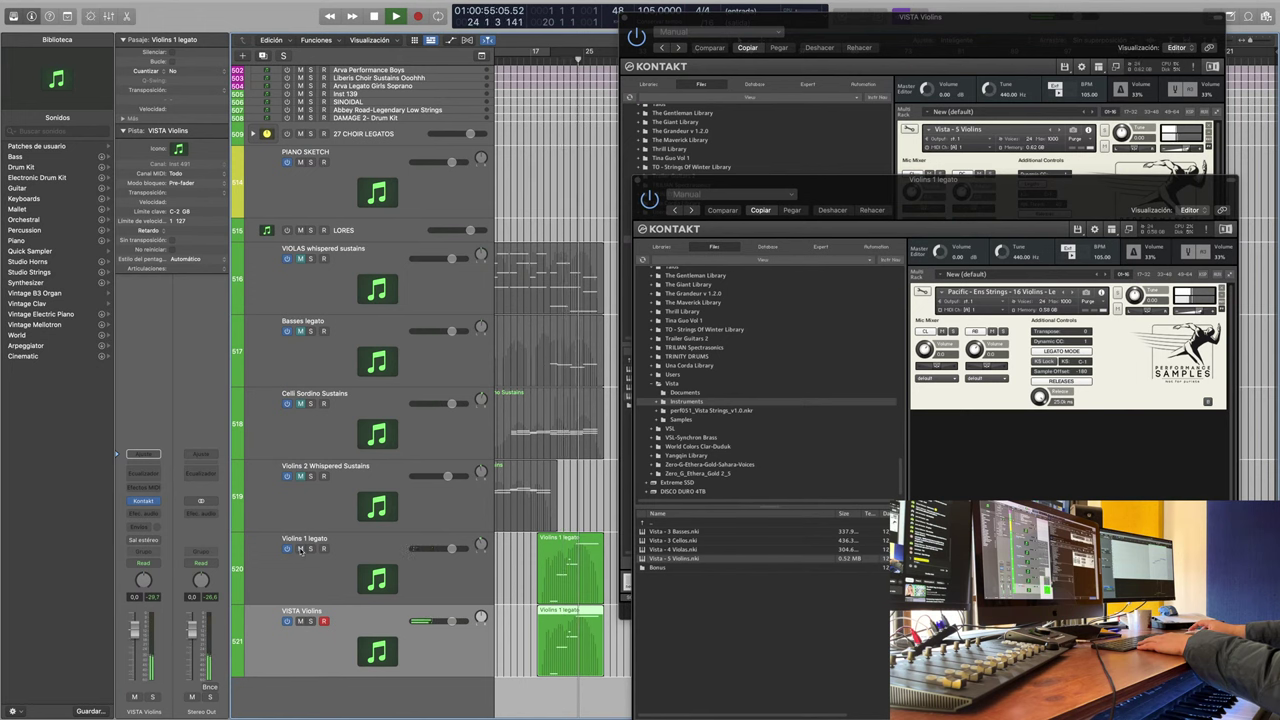
key("space")
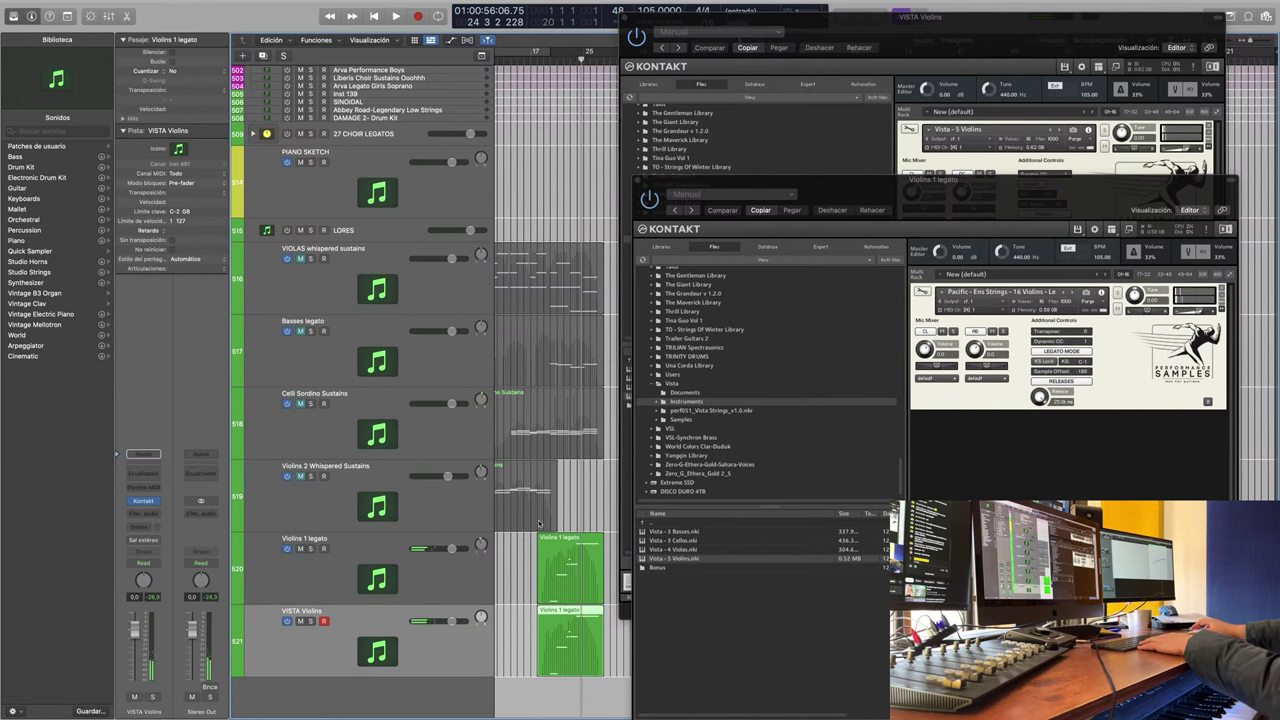
Step: Close the Violins 1 legato and VISTA Violins Kontakt windows to reveal the whole string arrangement from bar 1
scroll(557, 518, "left", 3)
scroll(557, 518, "right", 2)
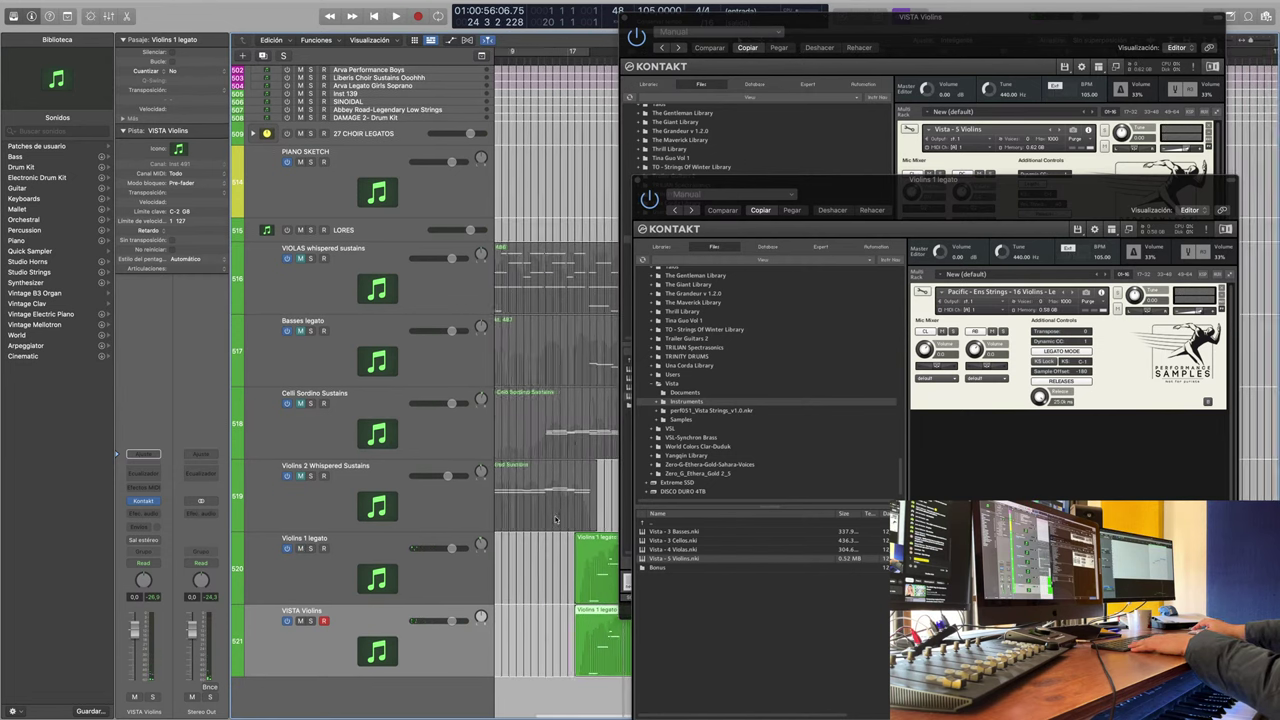
left_click(638, 181)
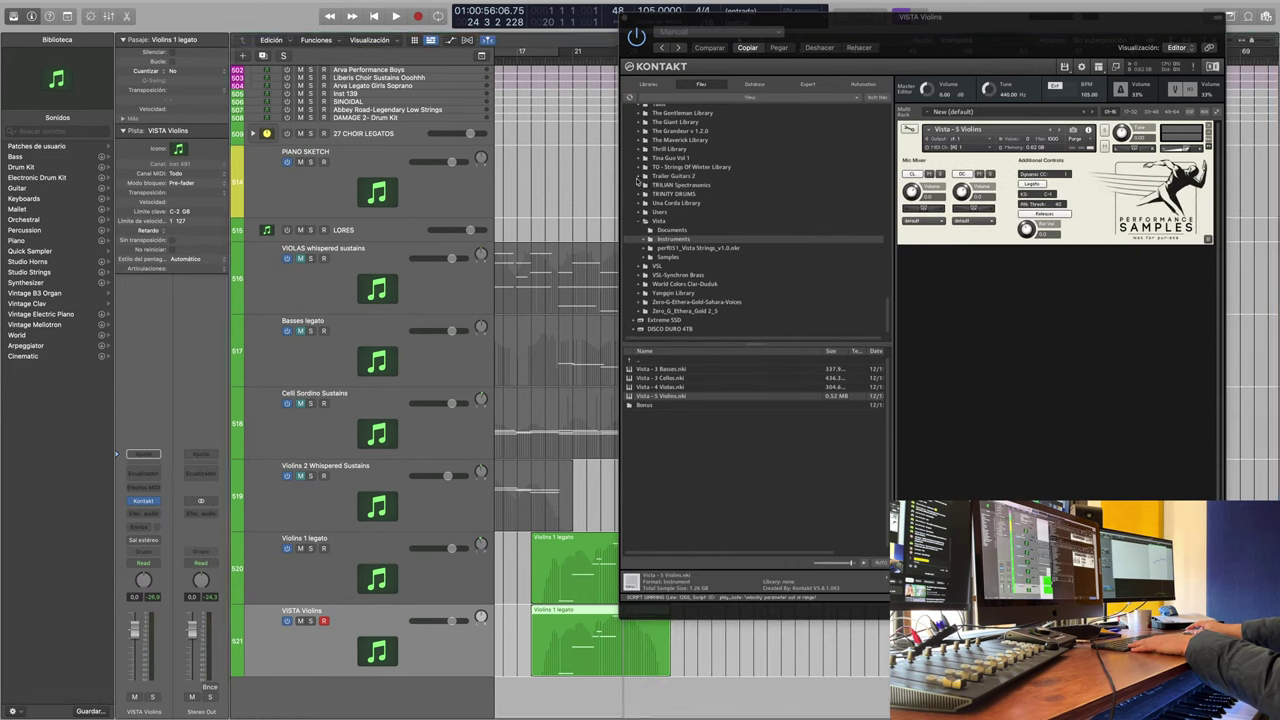
left_click(627, 19)
scroll(652, 417, "left", 1)
scroll(652, 417, "left", 3)
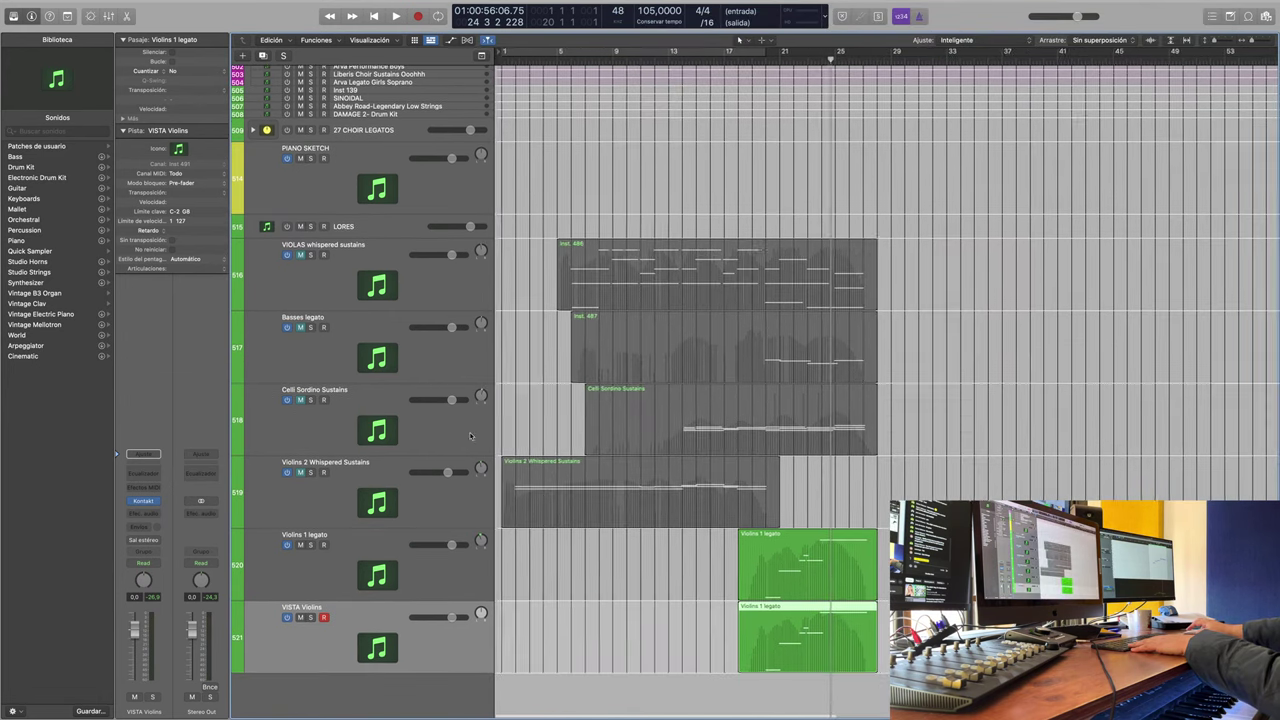
Step: Unmute the violas, basses, celli and Violins 2 tracks, return the playhead to bar 1, and start playback
left_click_drag(300, 399, 301, 498)
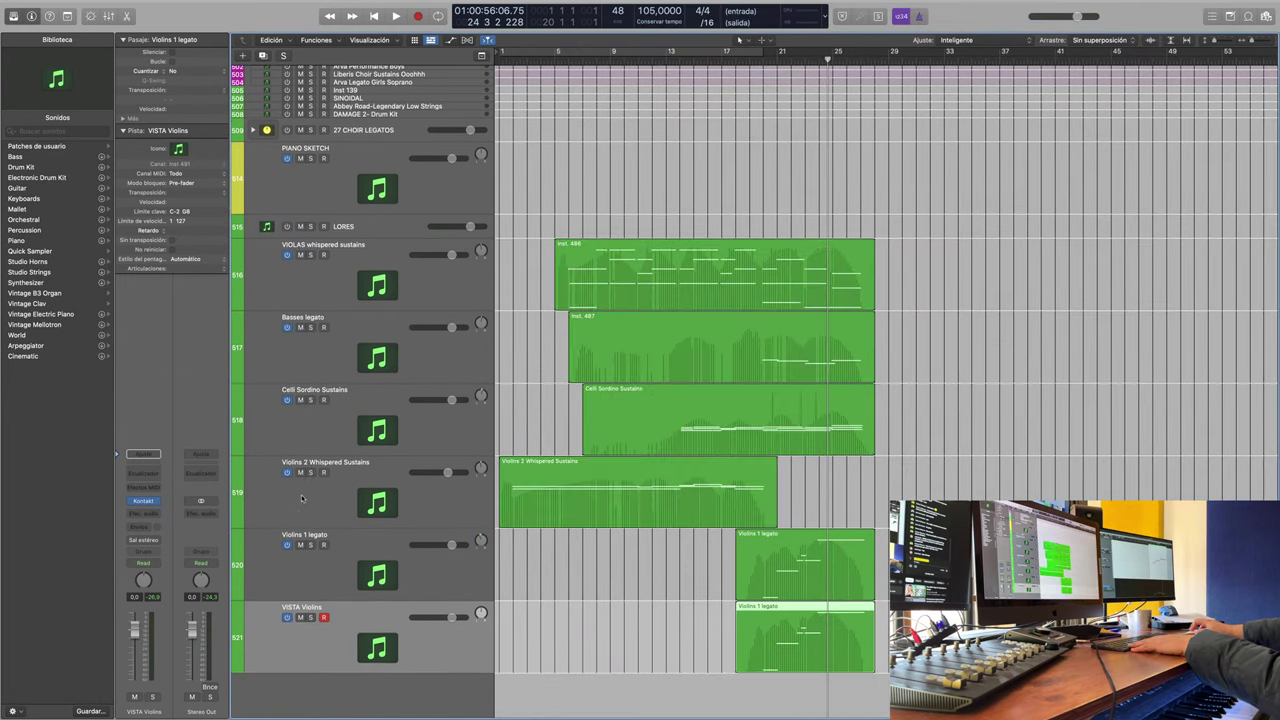
left_click(384, 20)
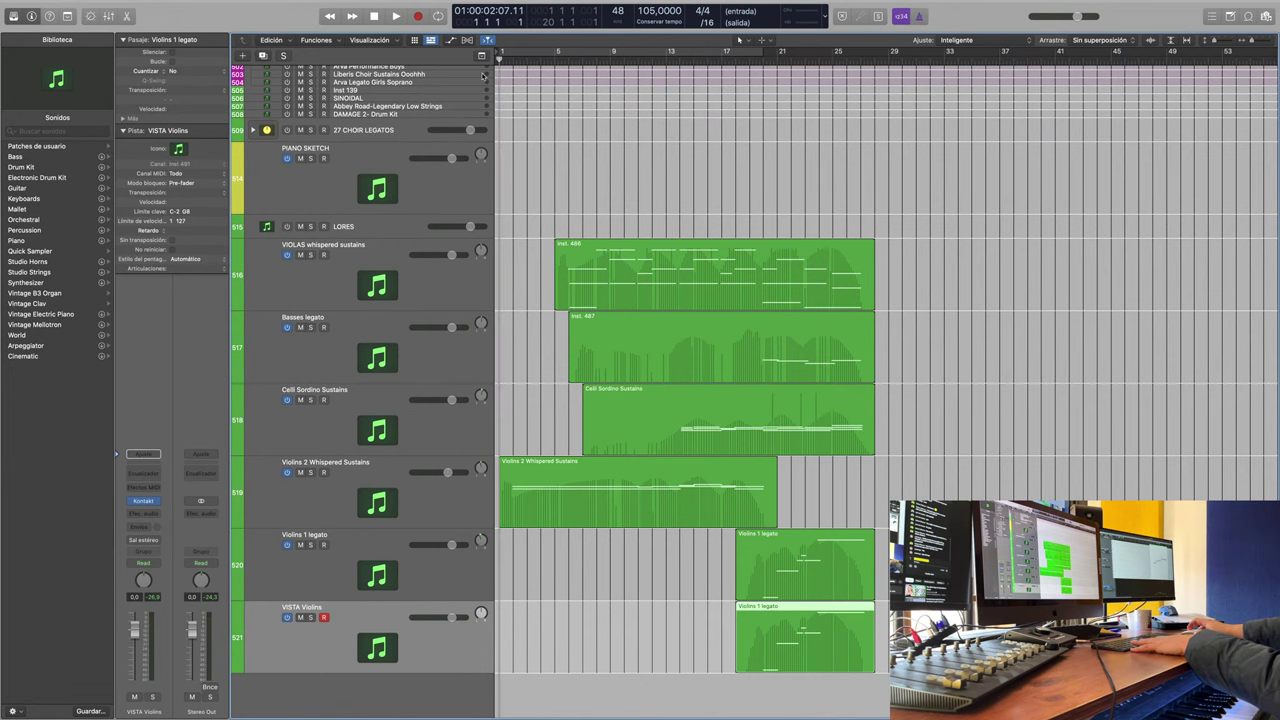
scroll(683, 615, "down", 1)
scroll(683, 615, "up", 1)
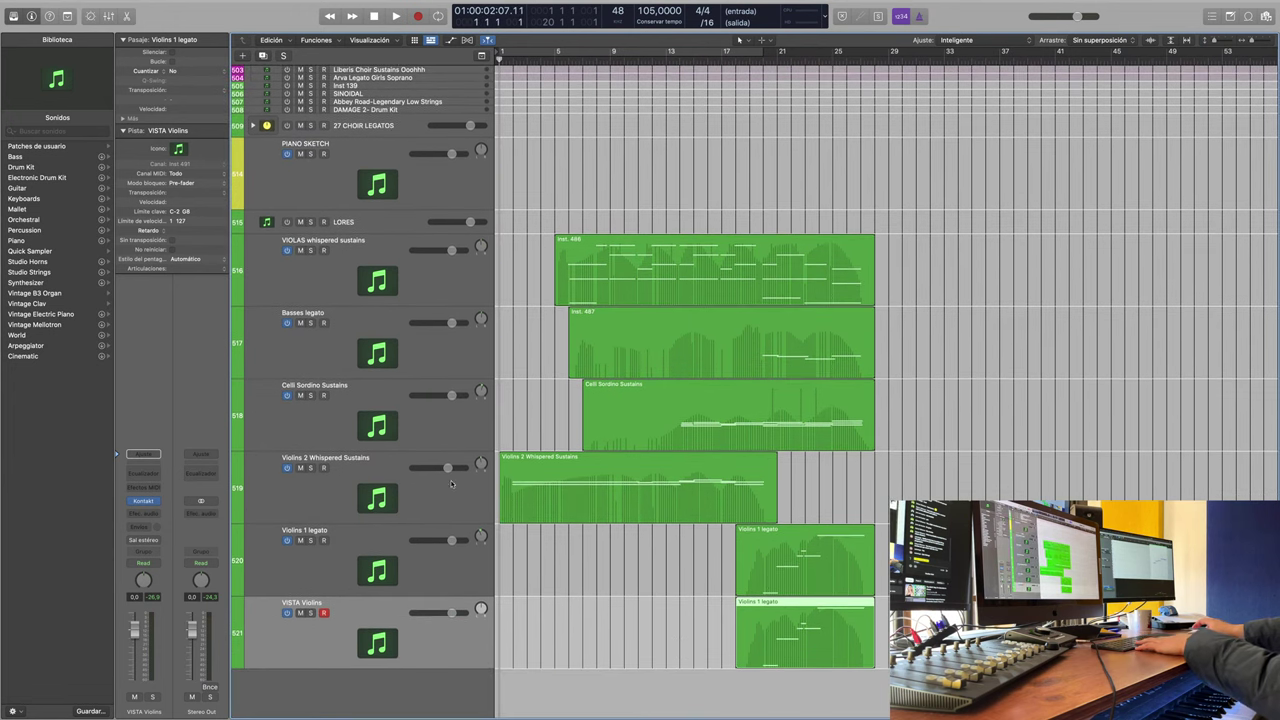
key("space")
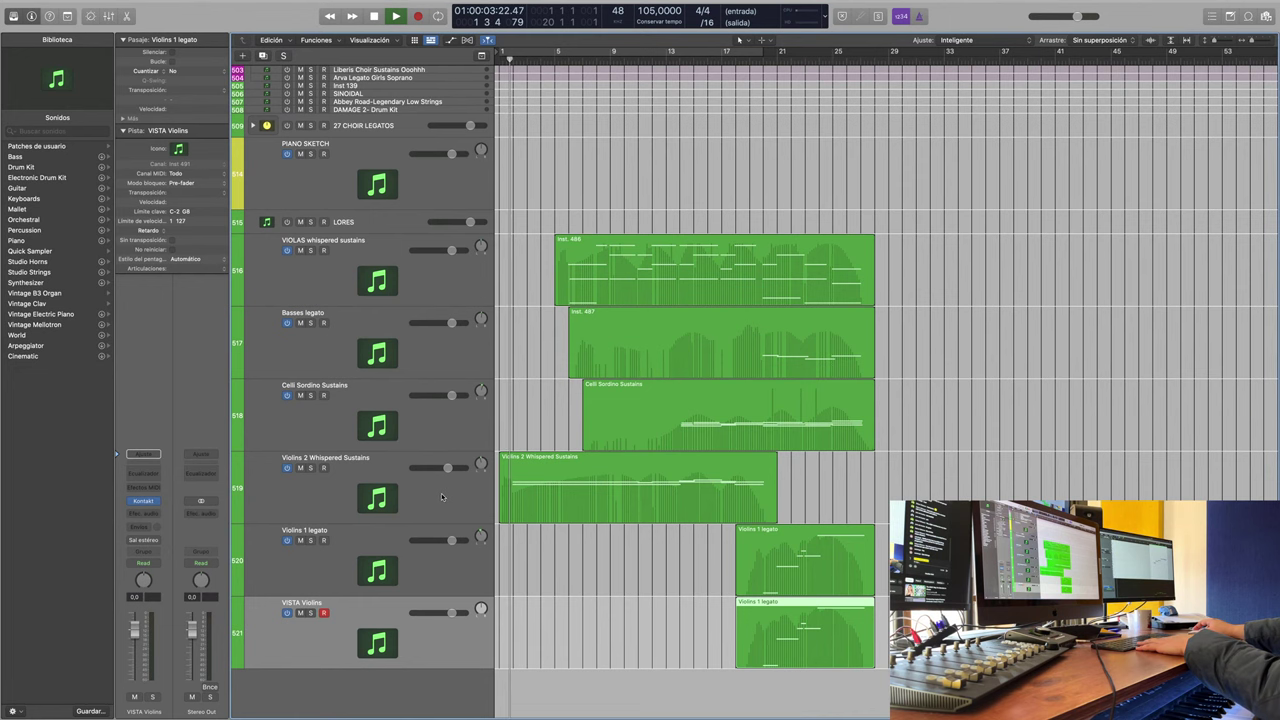
Step: Duplicate the Violins 2 Whispered Sustains track and replace its Kontakt patch with Pacific - Ens Strings - 16 Violins - Legato Sustains.nki
left_click(442, 497)
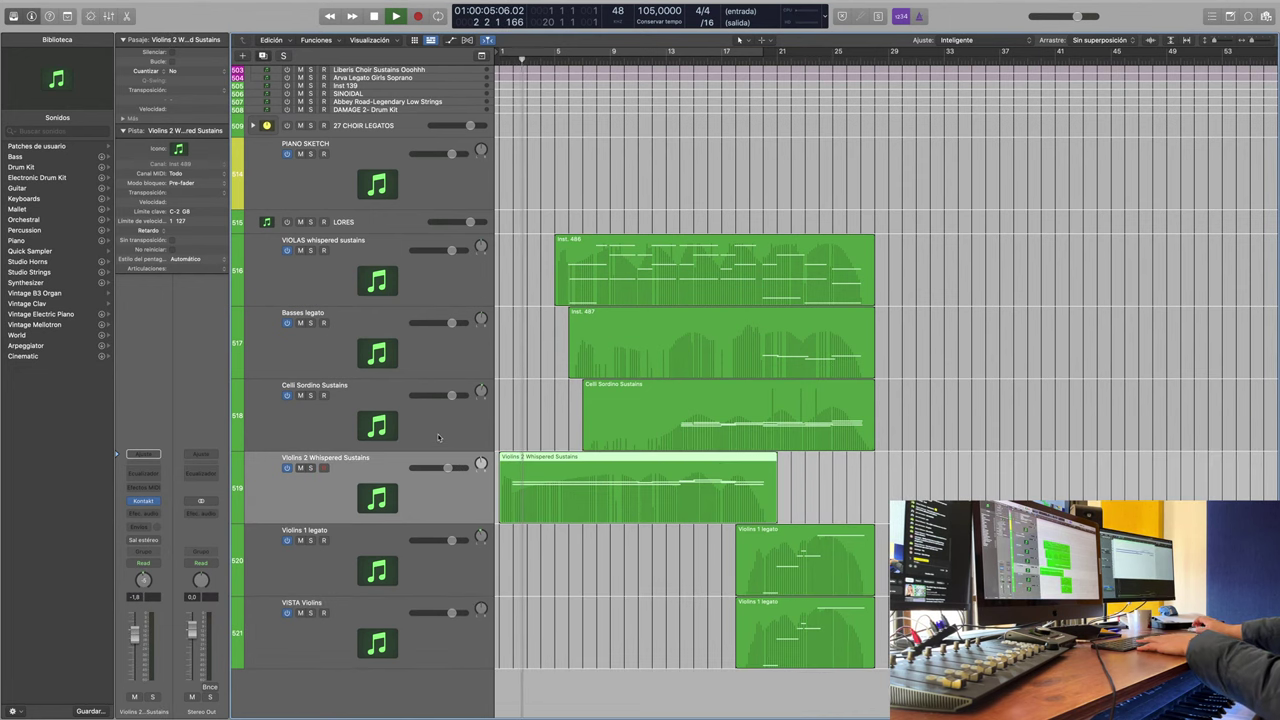
key("super+d")
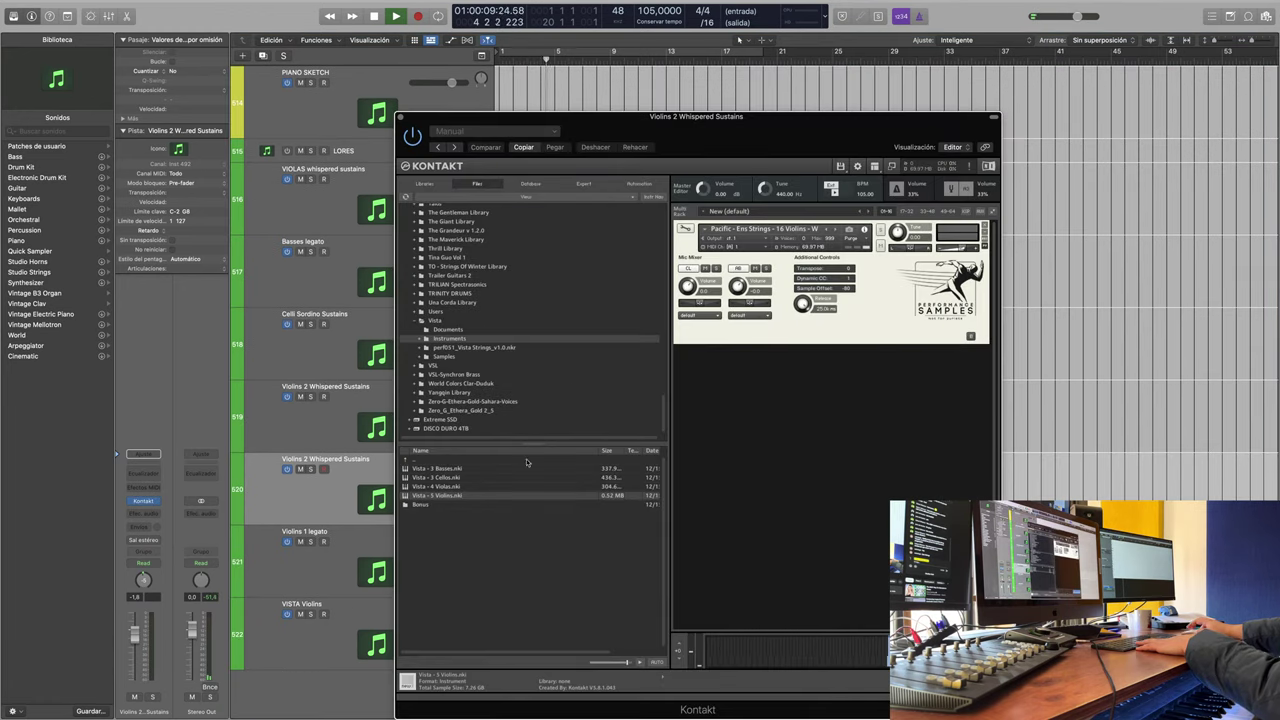
scroll(450, 329, "up", 5)
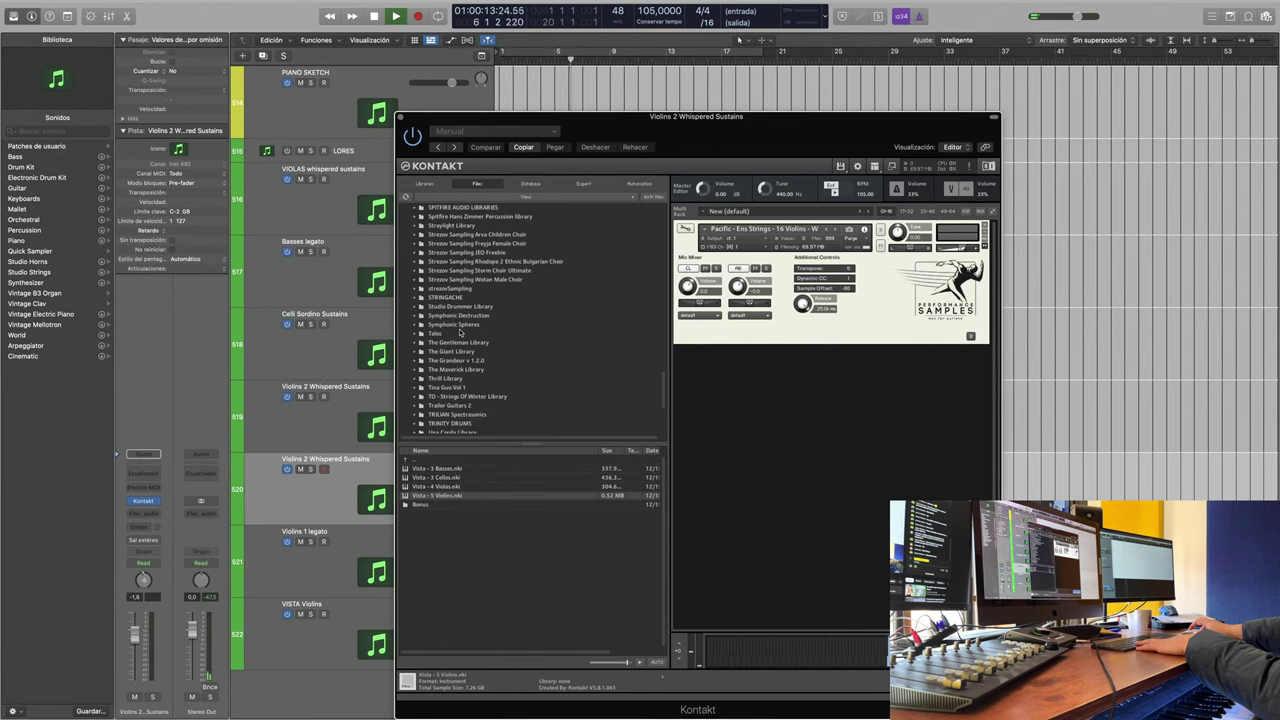
scroll(460, 332, "up", 5)
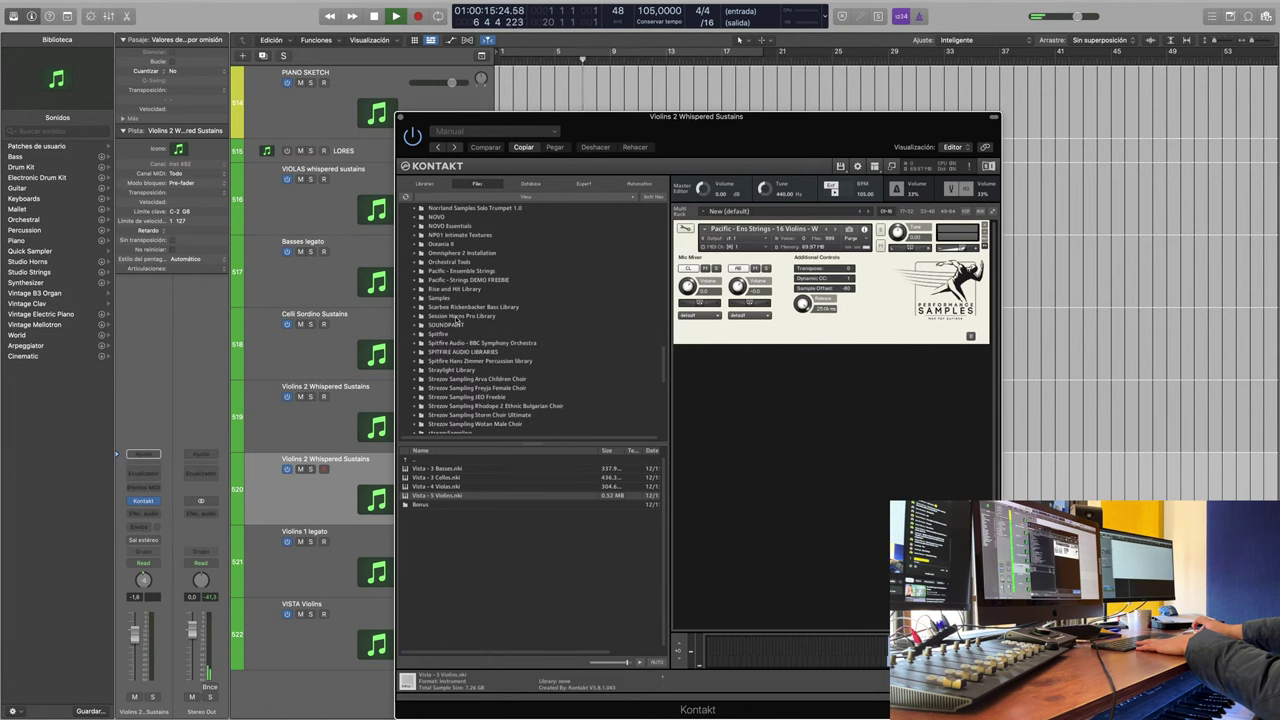
scroll(458, 321, "up", 2)
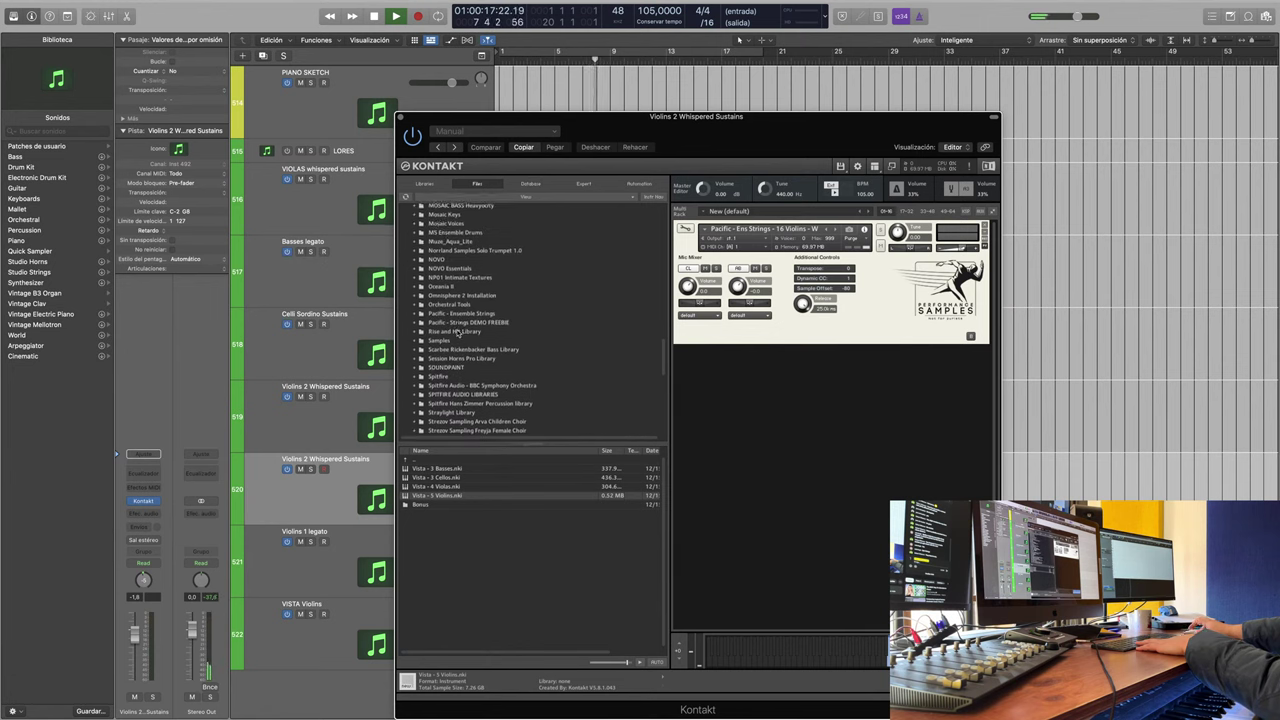
left_click(461, 314)
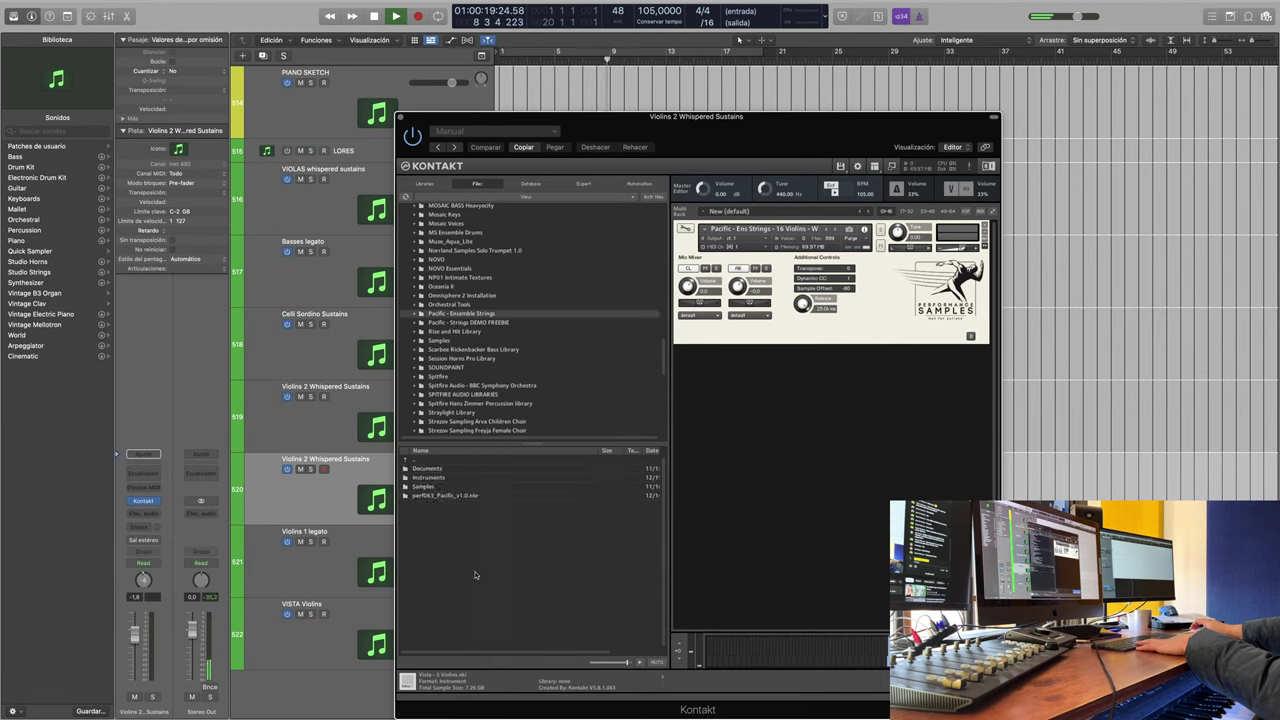
double_click(446, 479)
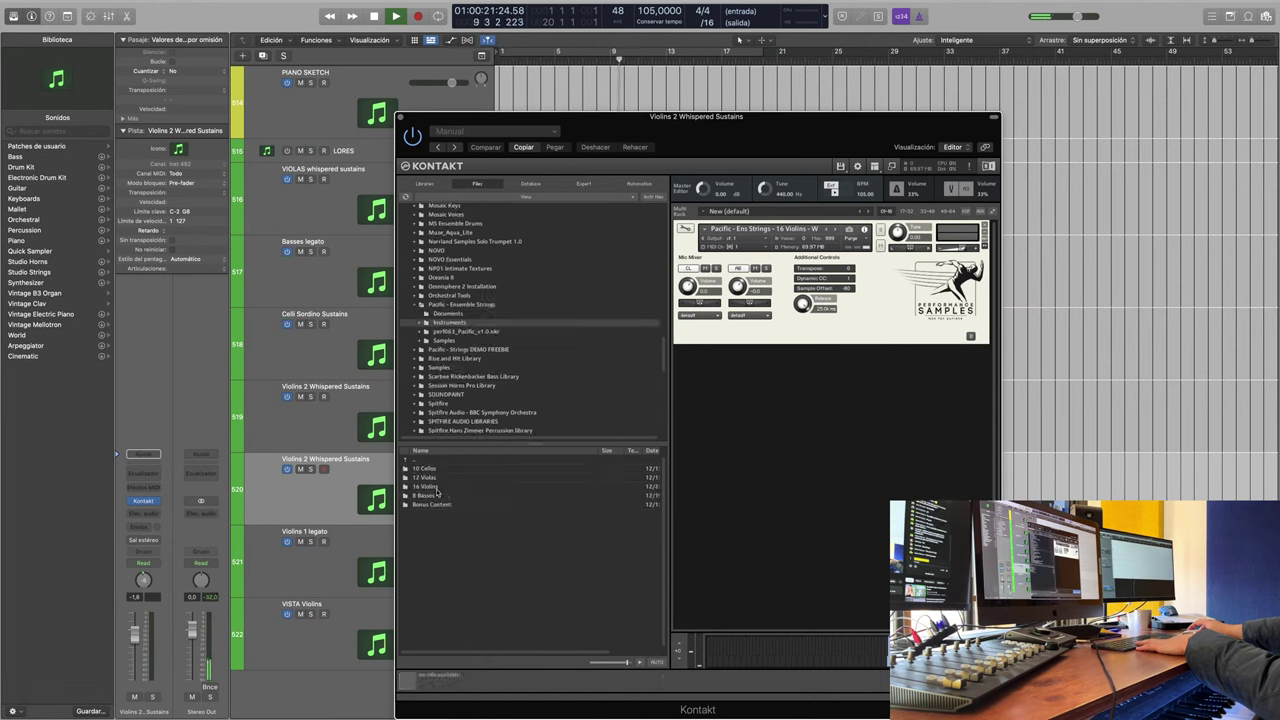
double_click(436, 487)
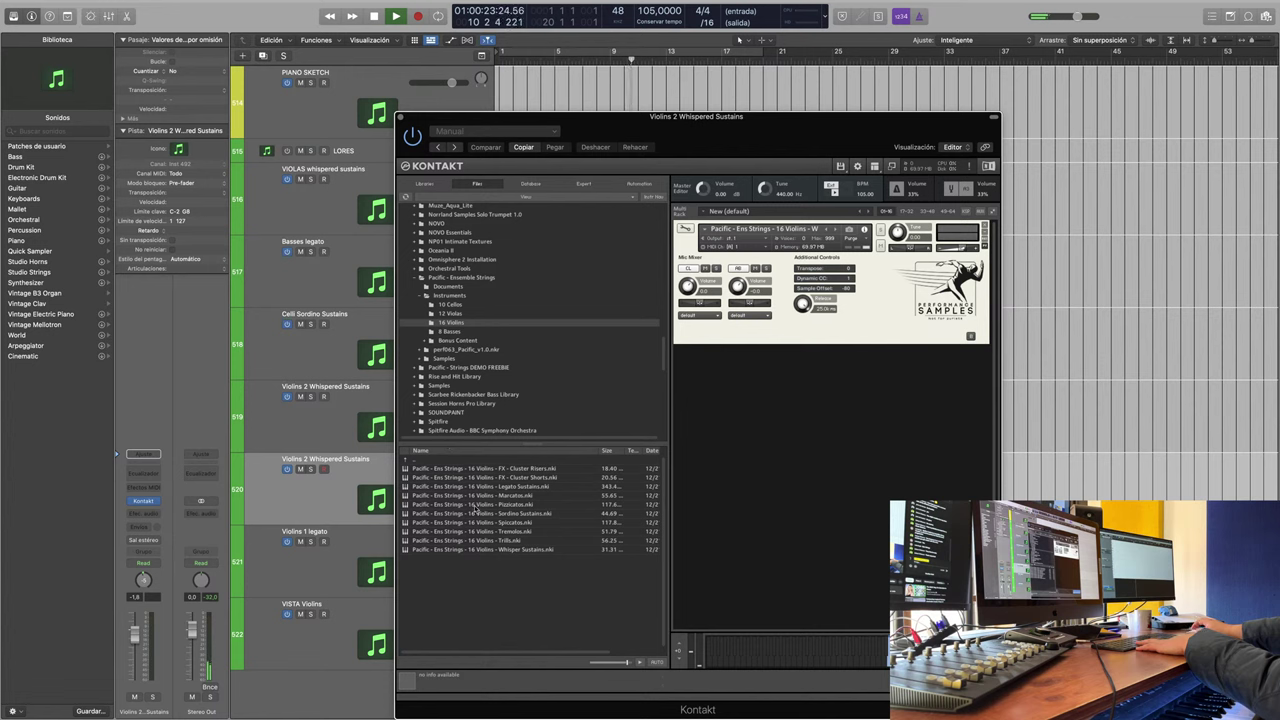
left_click(479, 487)
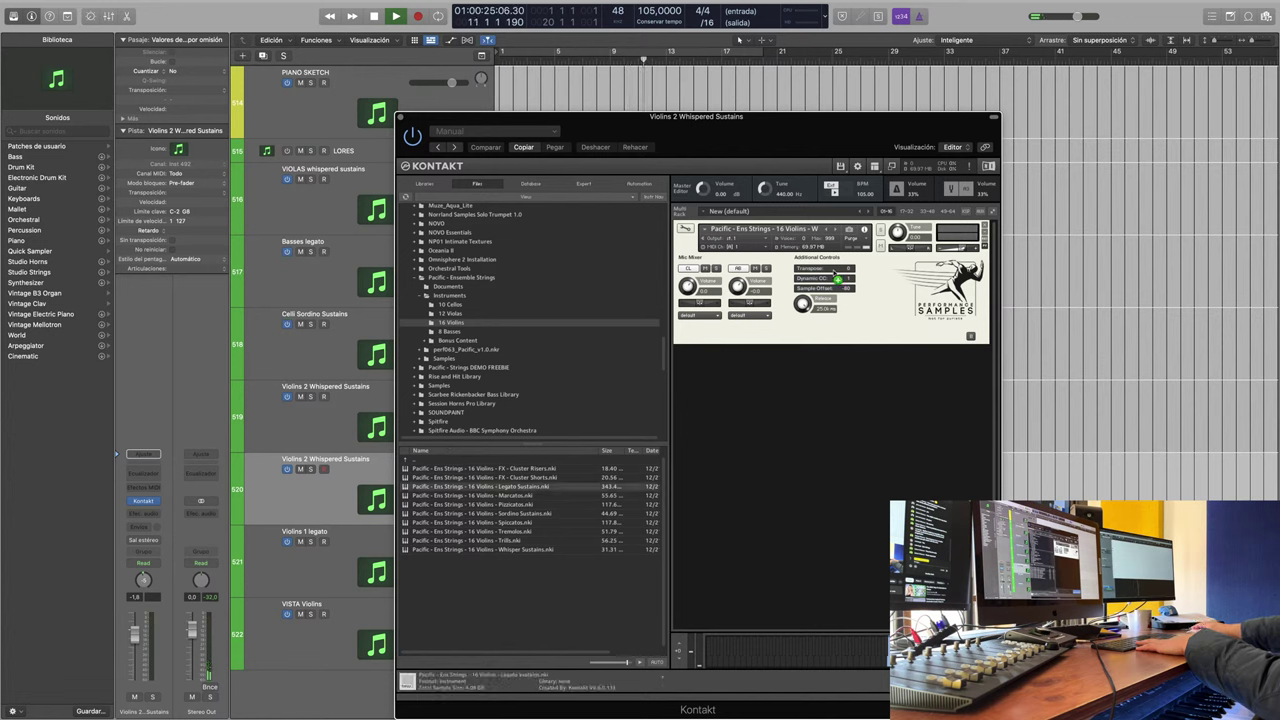
left_click_drag(830, 289, 831, 291)
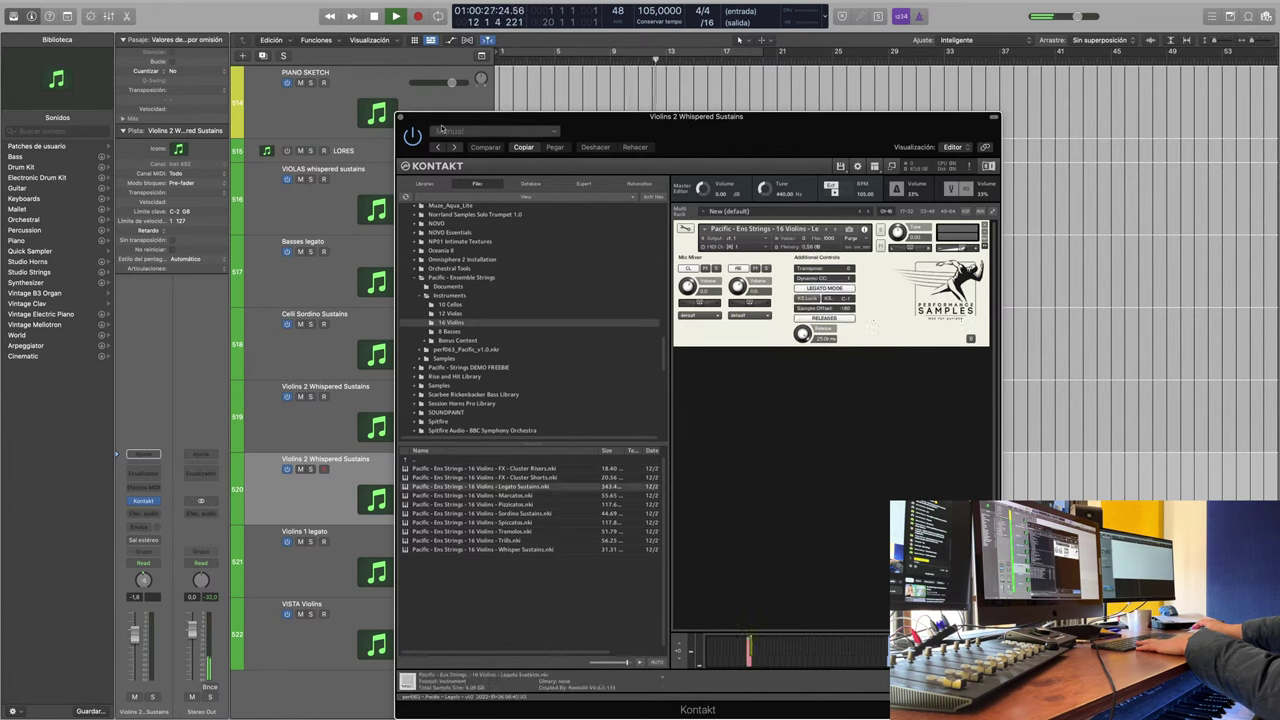
left_click(401, 118)
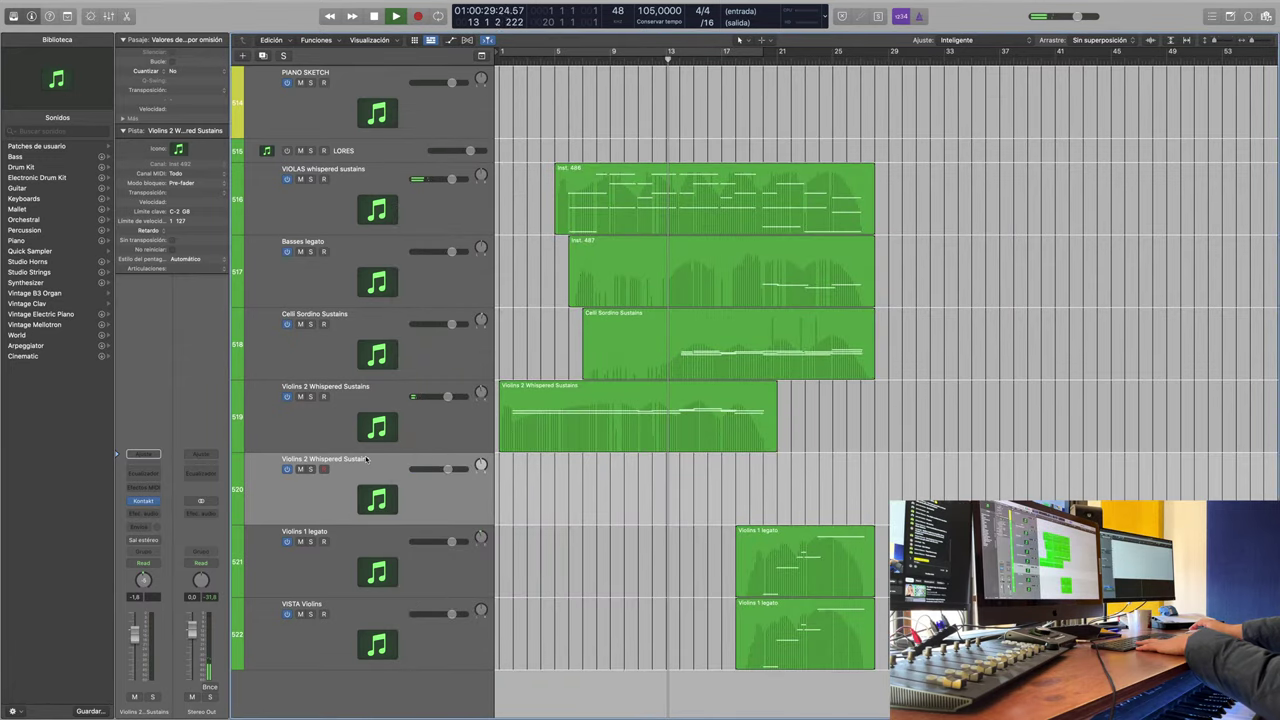
Step: Rename the duplicated Violins 2 track as "Violins 2 Legato"
double_click(325, 458)
left_click_drag(370, 457, 308, 457)
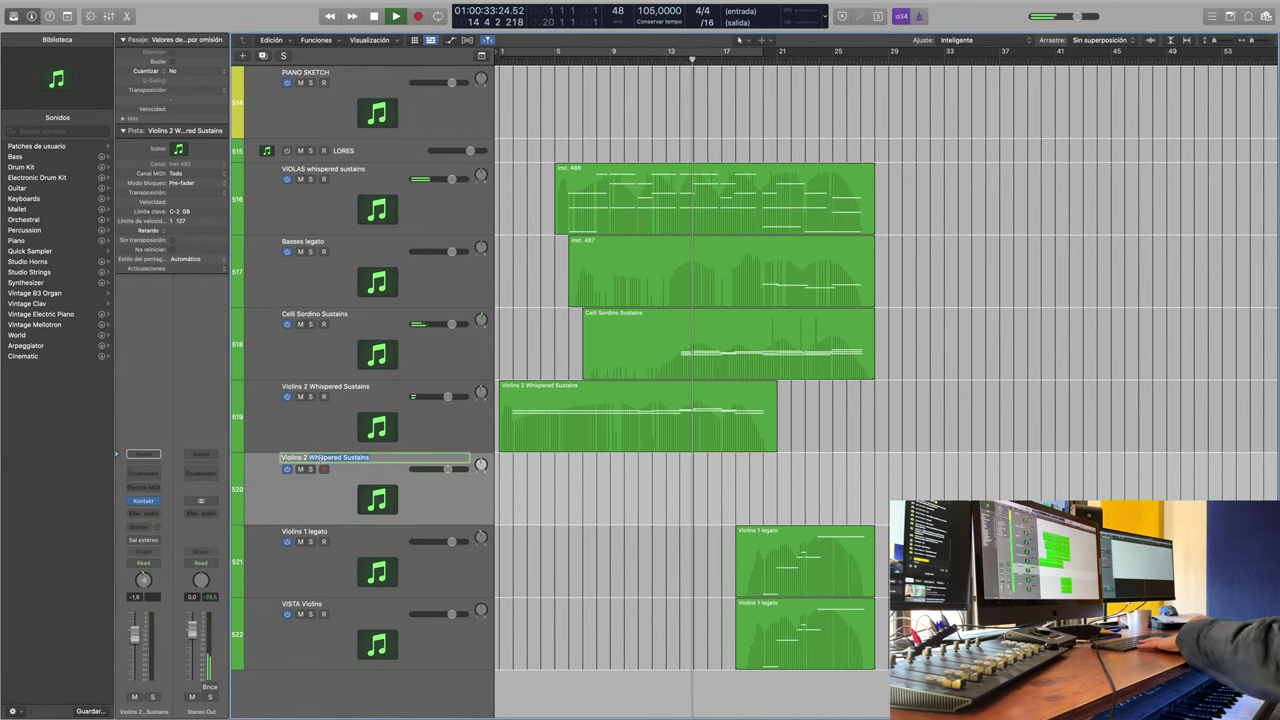
type("Legato")
key("Return")
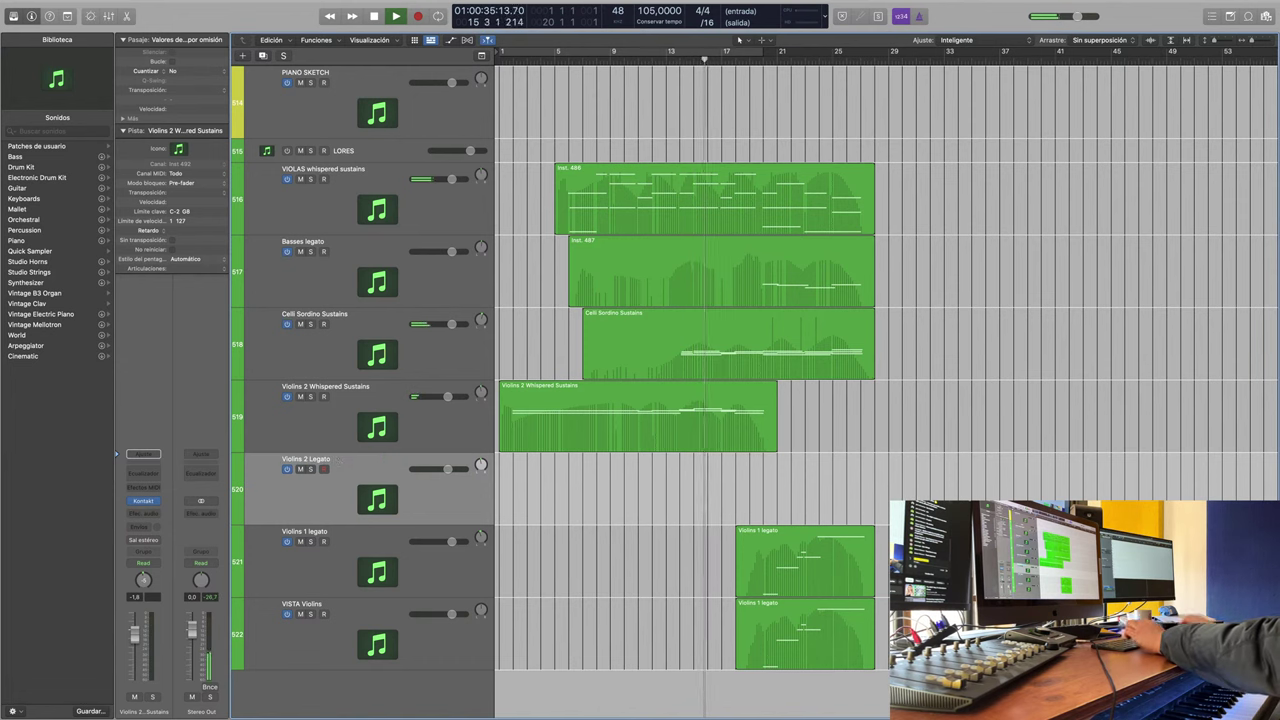
Step: Copy the Violins 1 legato region onto the Violins 2 Legato track, starting at bar 18
left_click(800, 570)
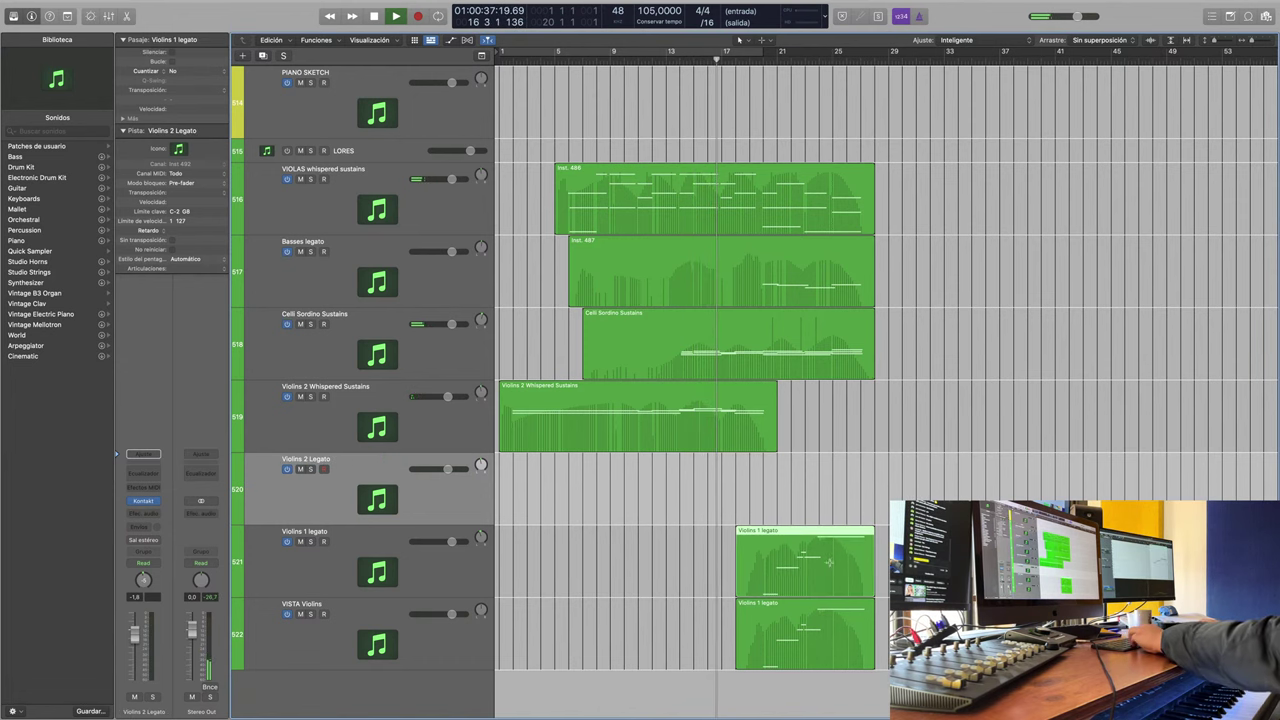
key("super+Right")
key("super+Right")
key("super+Right")
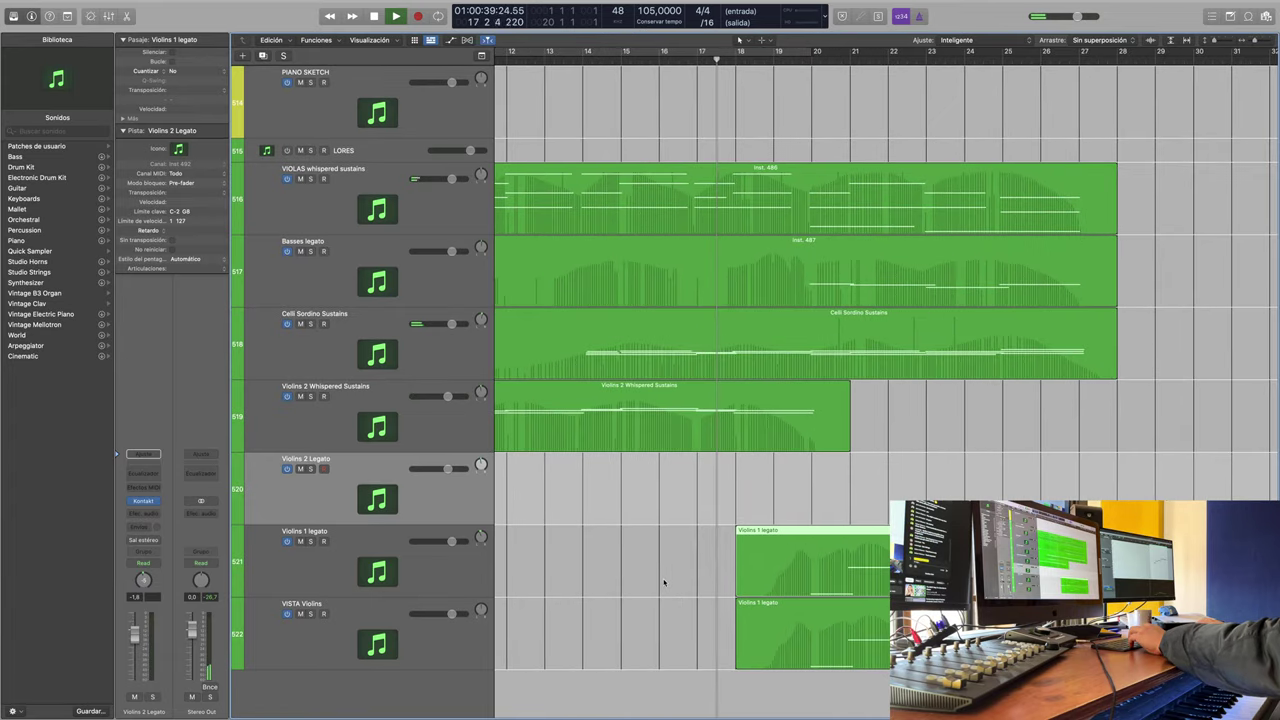
key("super+v")
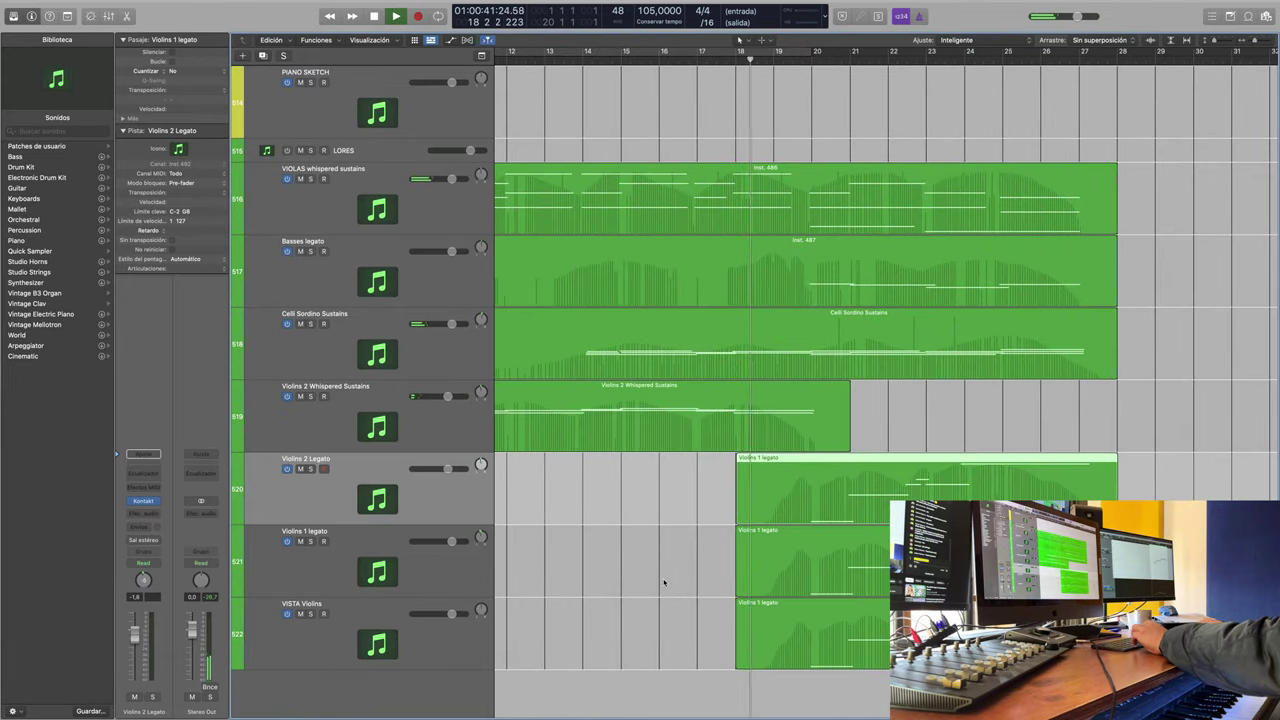
Step: Transpose the Violins 1 legato region on the Violins 2 Legato track by -12 semitones
double_click(197, 89)
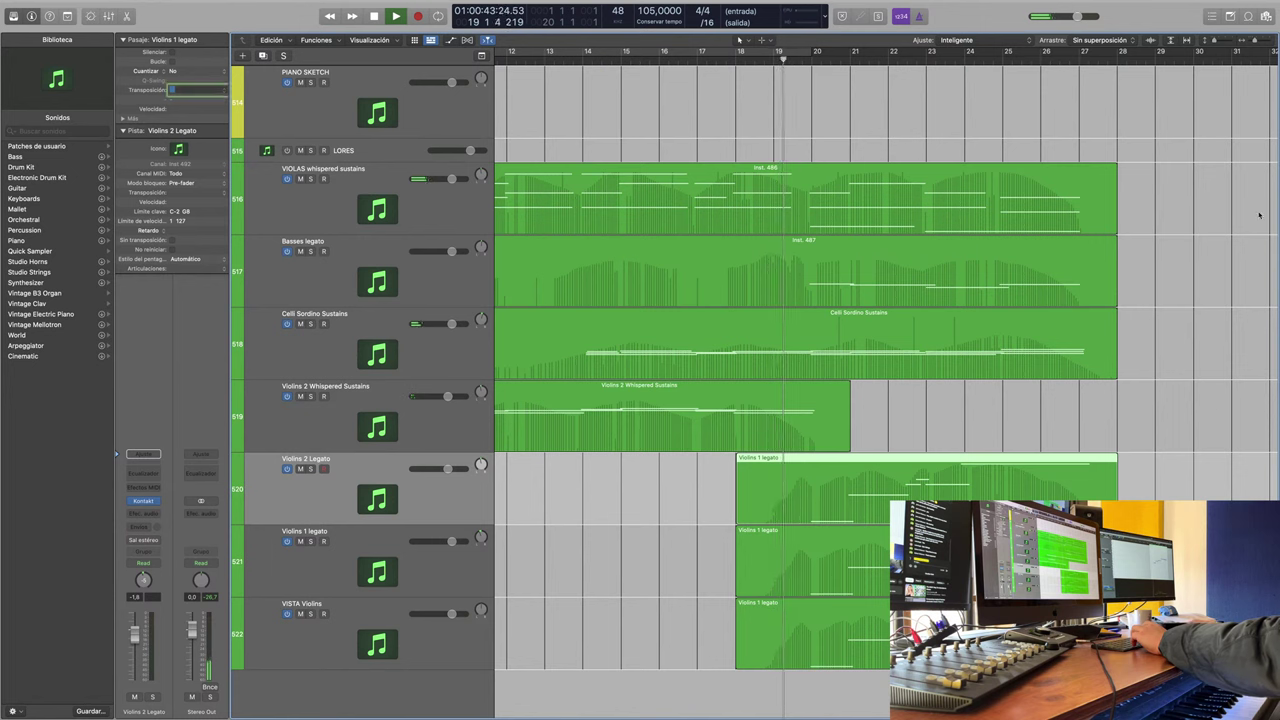
type("-12")
key("Return")
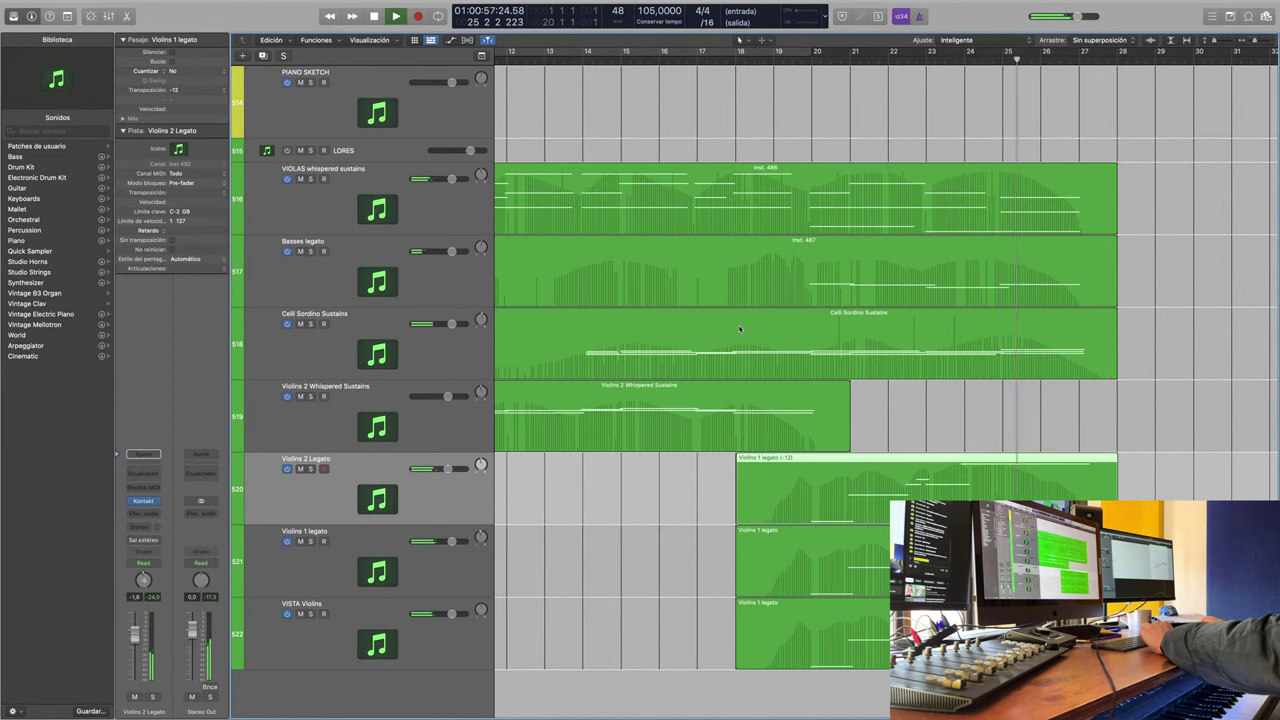
scroll(968, 476, "left", 10)
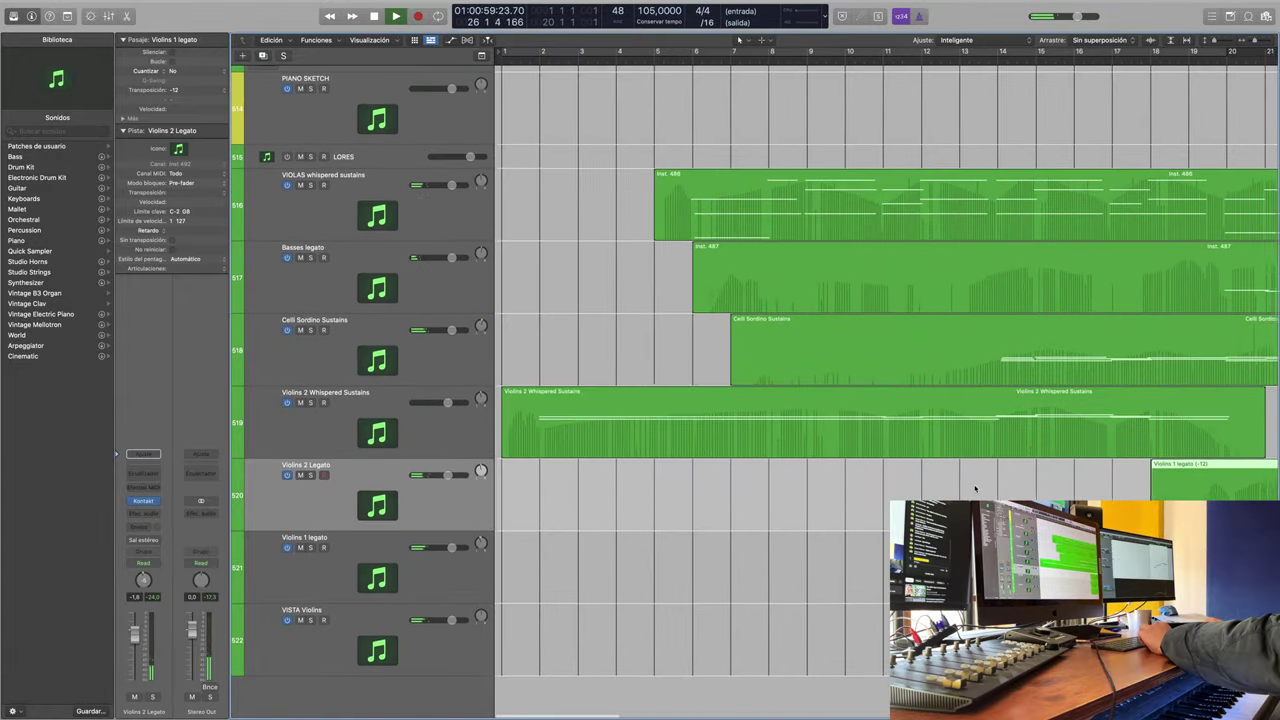
scroll(970, 485, "right", 12)
scroll(940, 478, "down", 1)
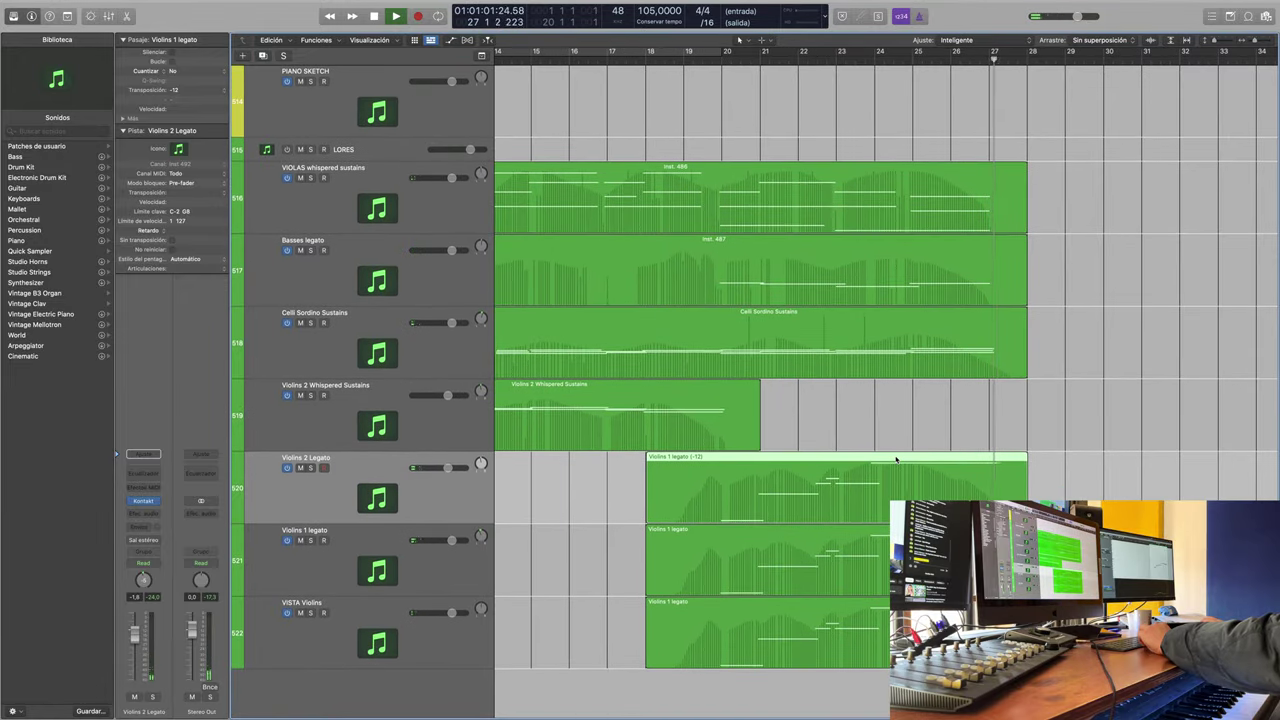
Step: Transpose the regions on the Violins 2 Legato, Violins 1 legato and VISTA Violins tracks together up one octave
key("super+Up")
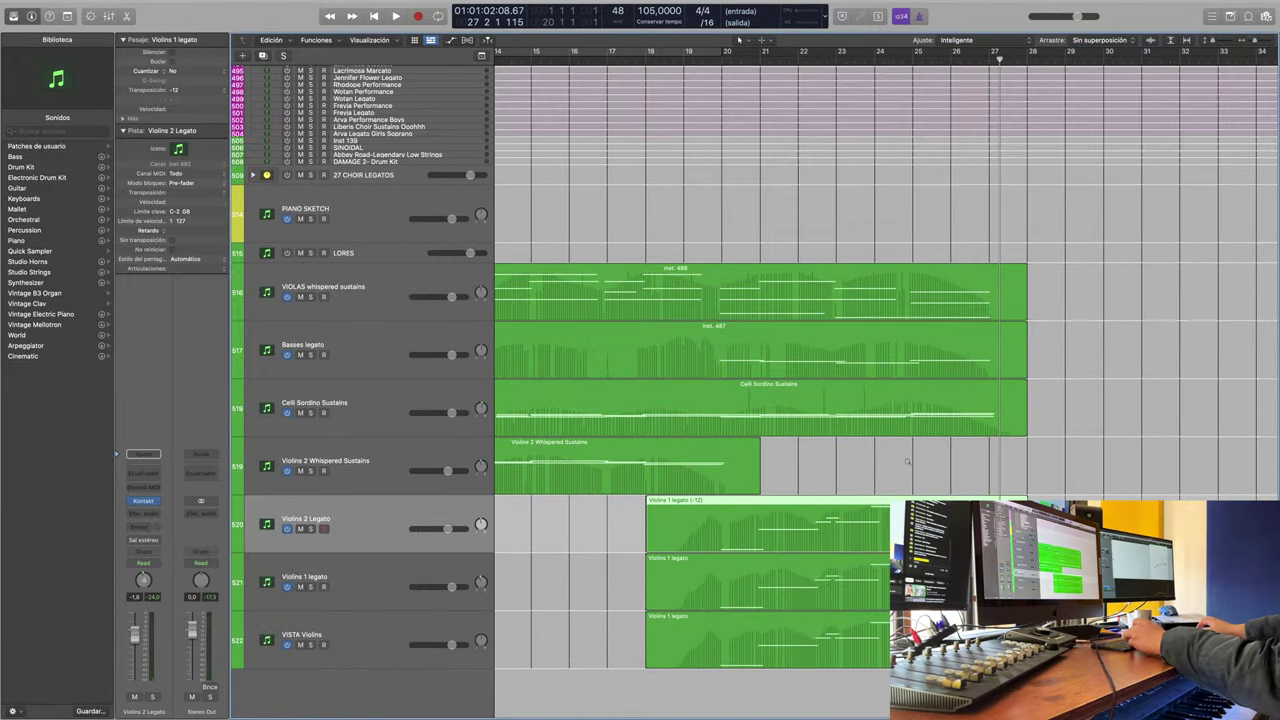
key("shift+s")
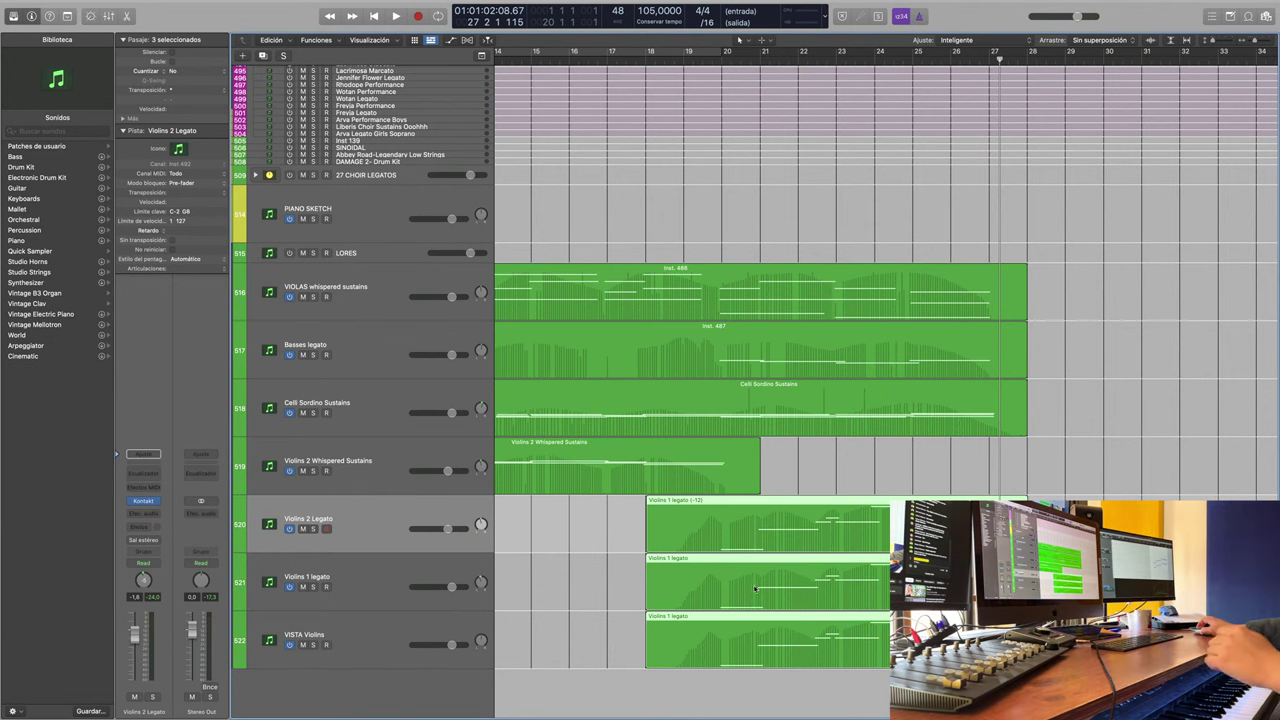
key("shift+alt+Up")
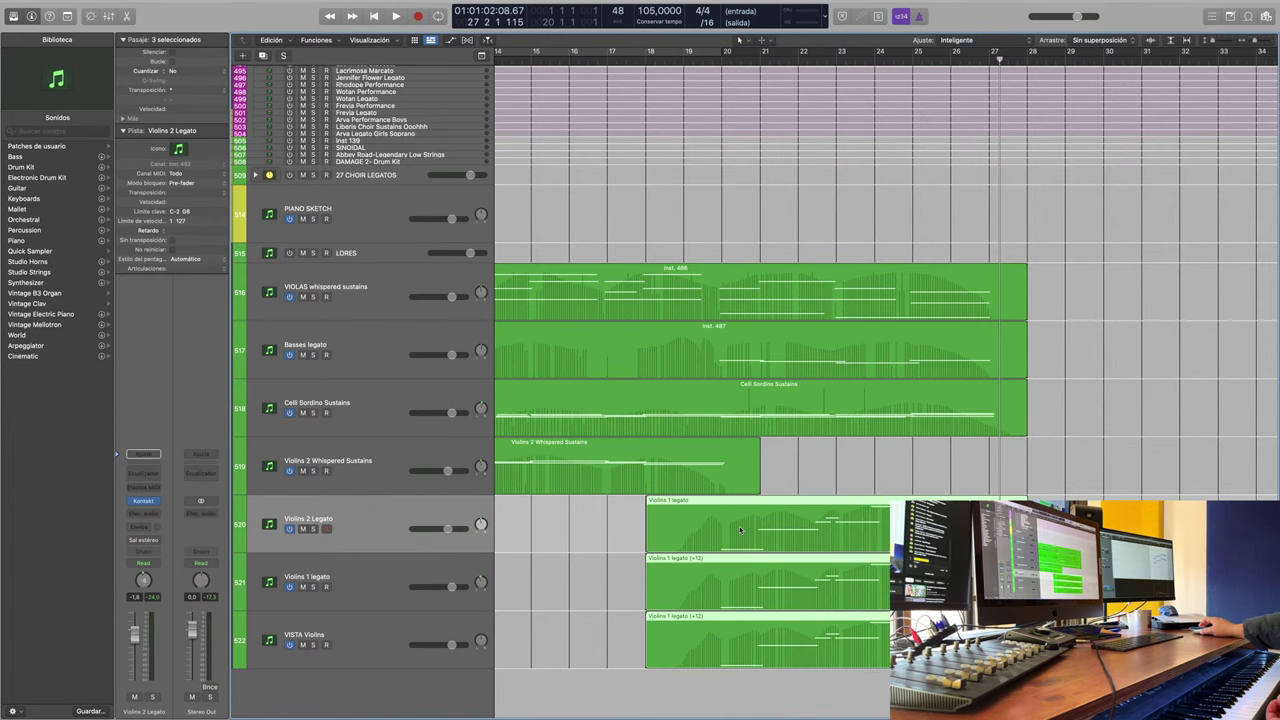
Step: Duplicate the VIOLAS whispered sustains track and rename the duplicate as "VIOLAS Tremolo"
scroll(942, 340, "left", 5)
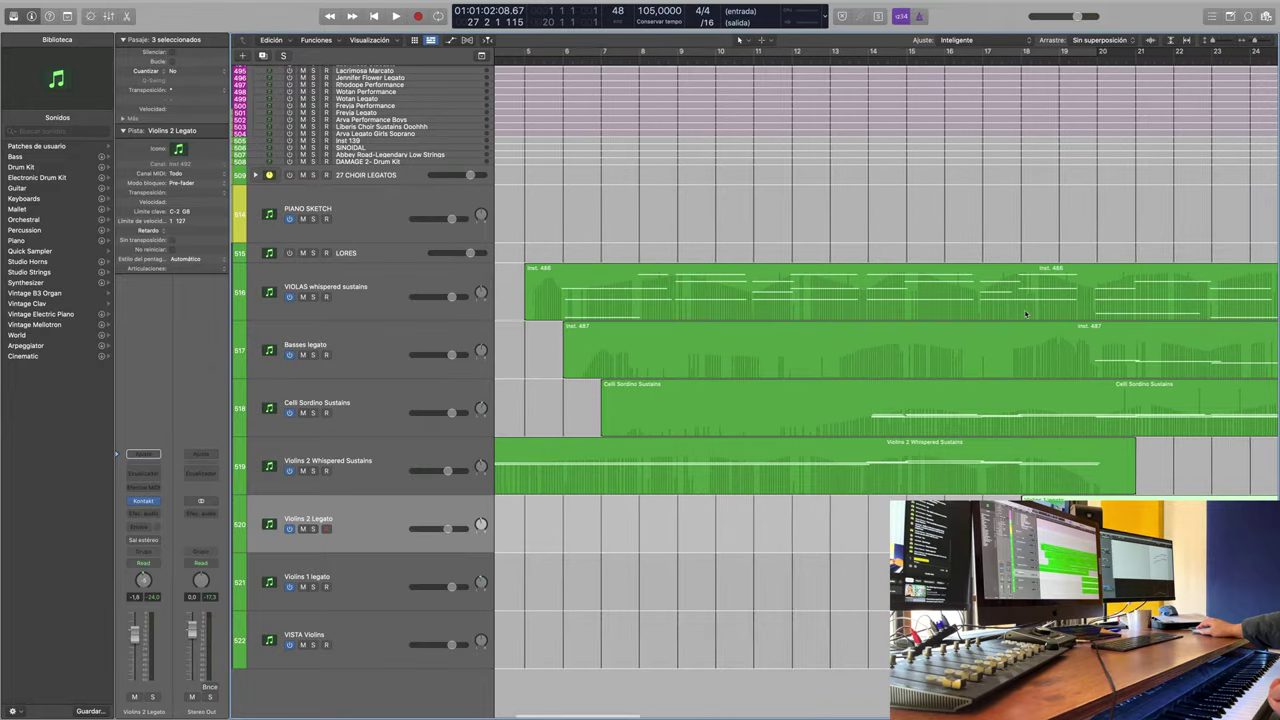
scroll(993, 312, "left", 10)
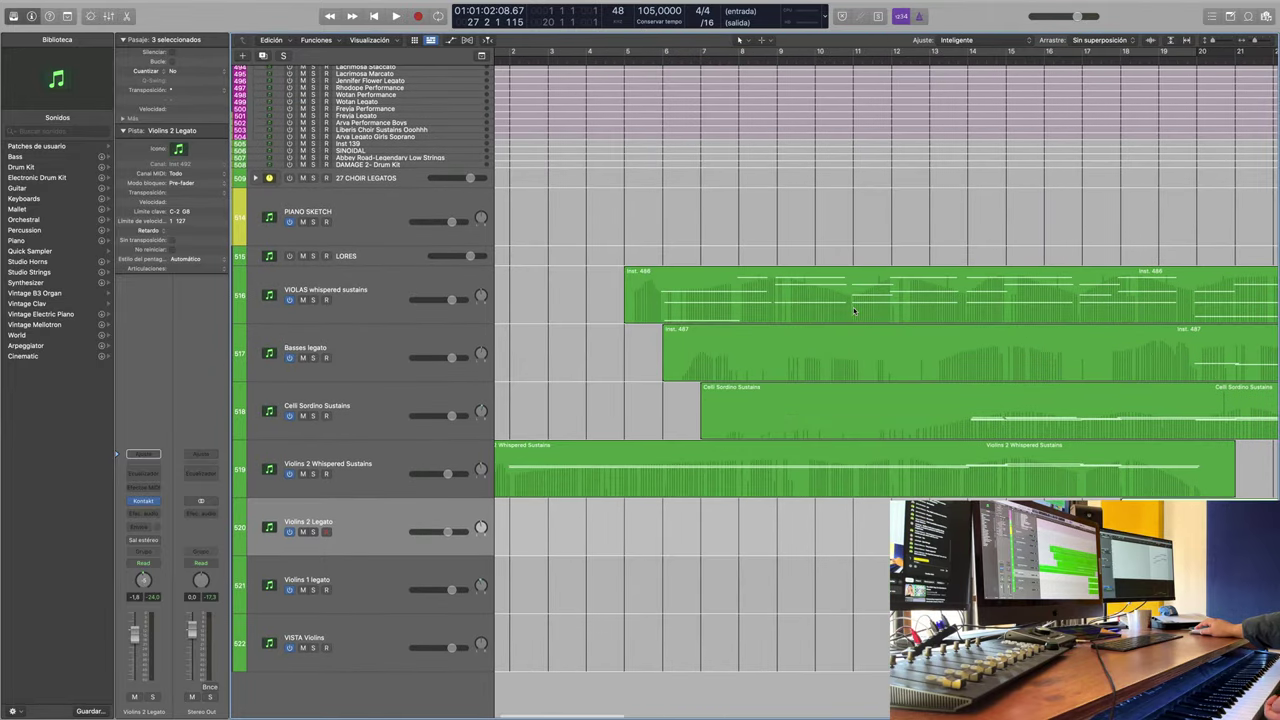
scroll(629, 286, "right", 3)
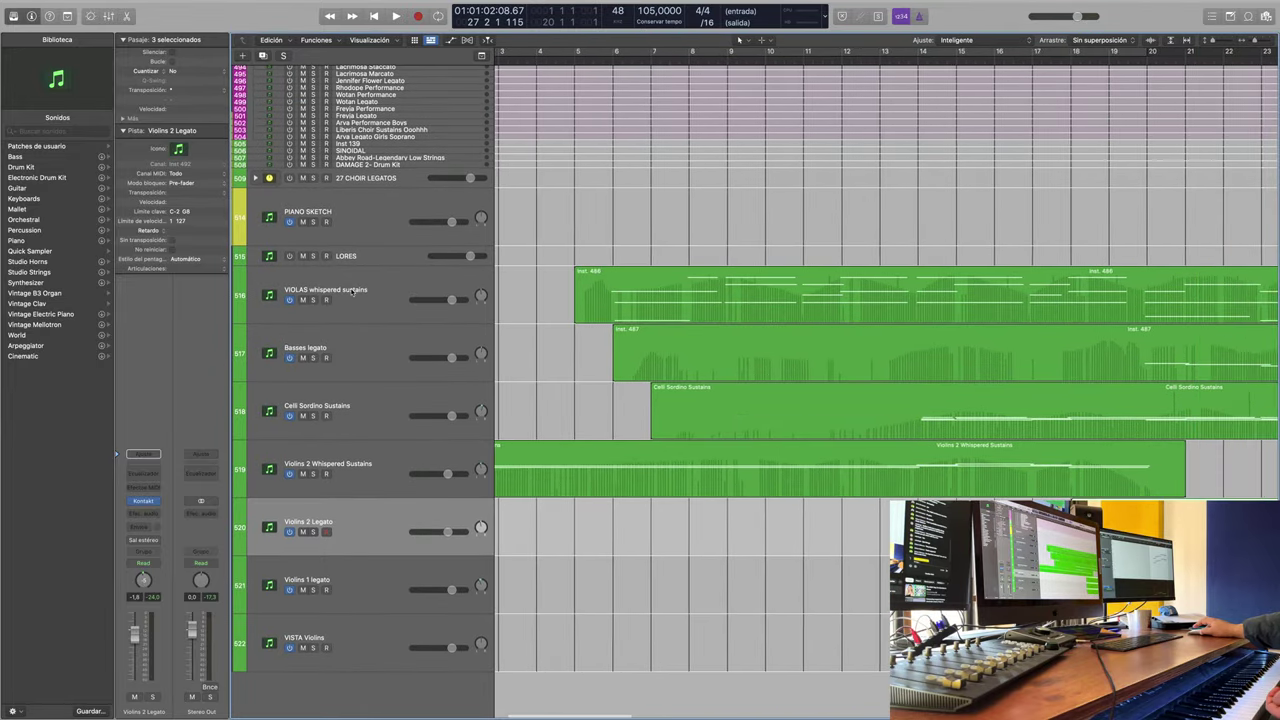
scroll(935, 306, "right", 2)
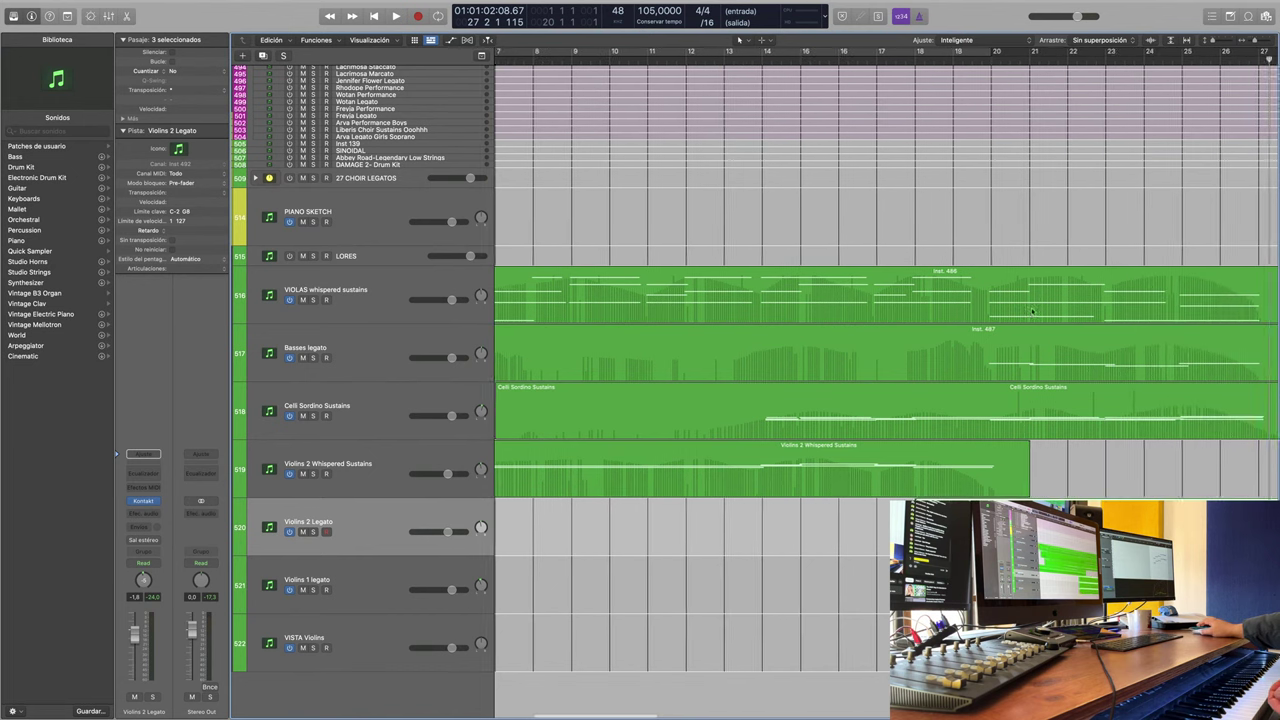
scroll(923, 318, "left", 2)
scroll(923, 318, "left", 2)
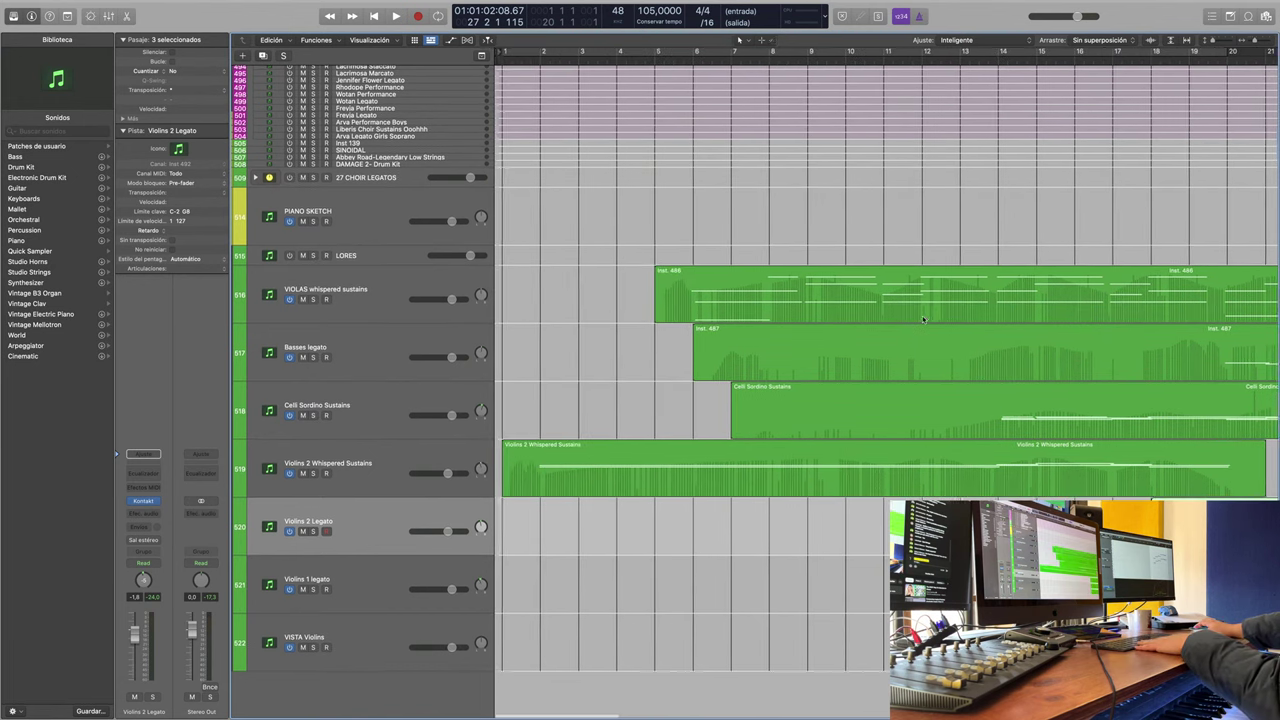
left_click(411, 278)
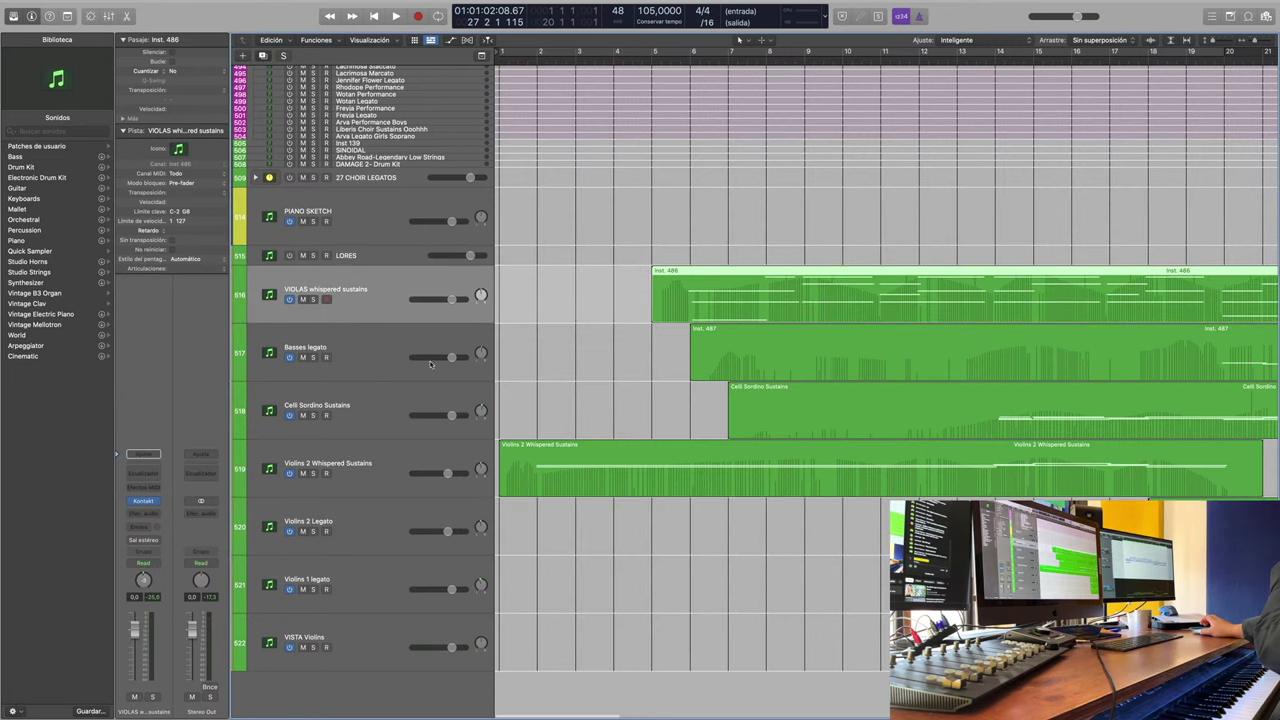
key("super+d")
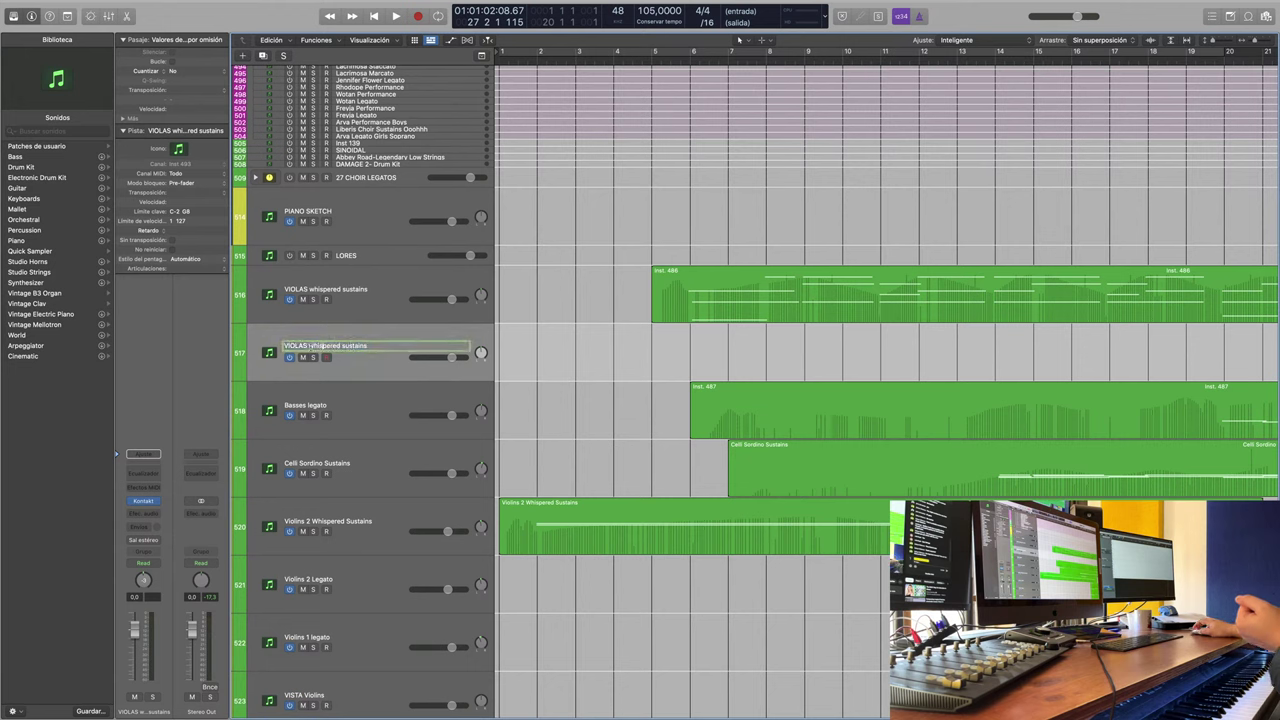
type("Tremolo")
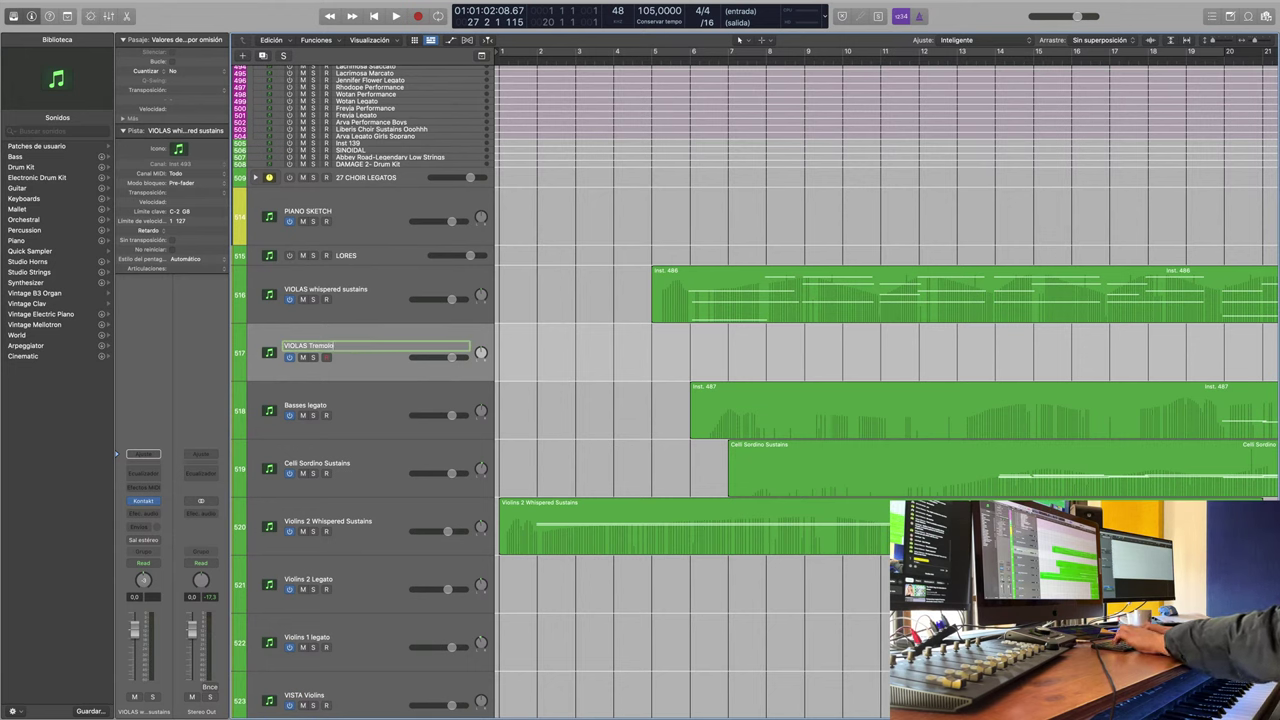
key("Return")
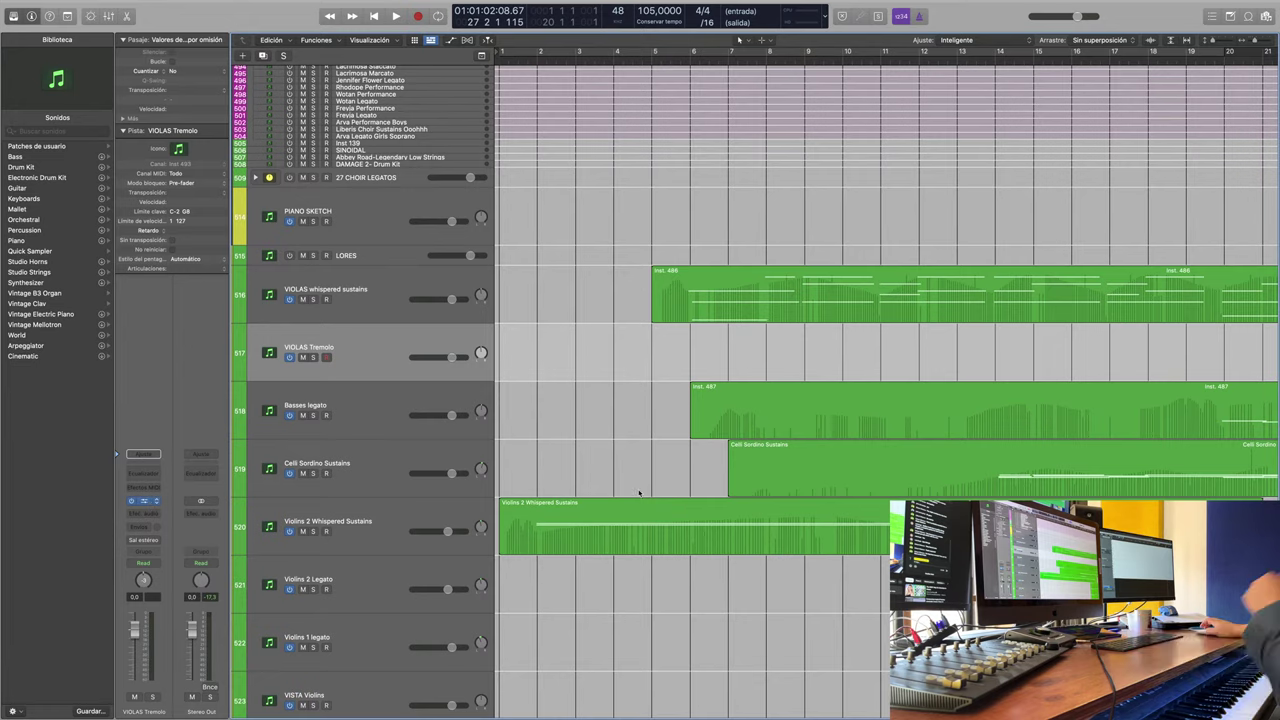
Step: Replace the VIOLAS Tremolo track's Kontakt patch with Pacific - Ens Strings - 12 Violas - Tremolos.nki
left_click(143, 500)
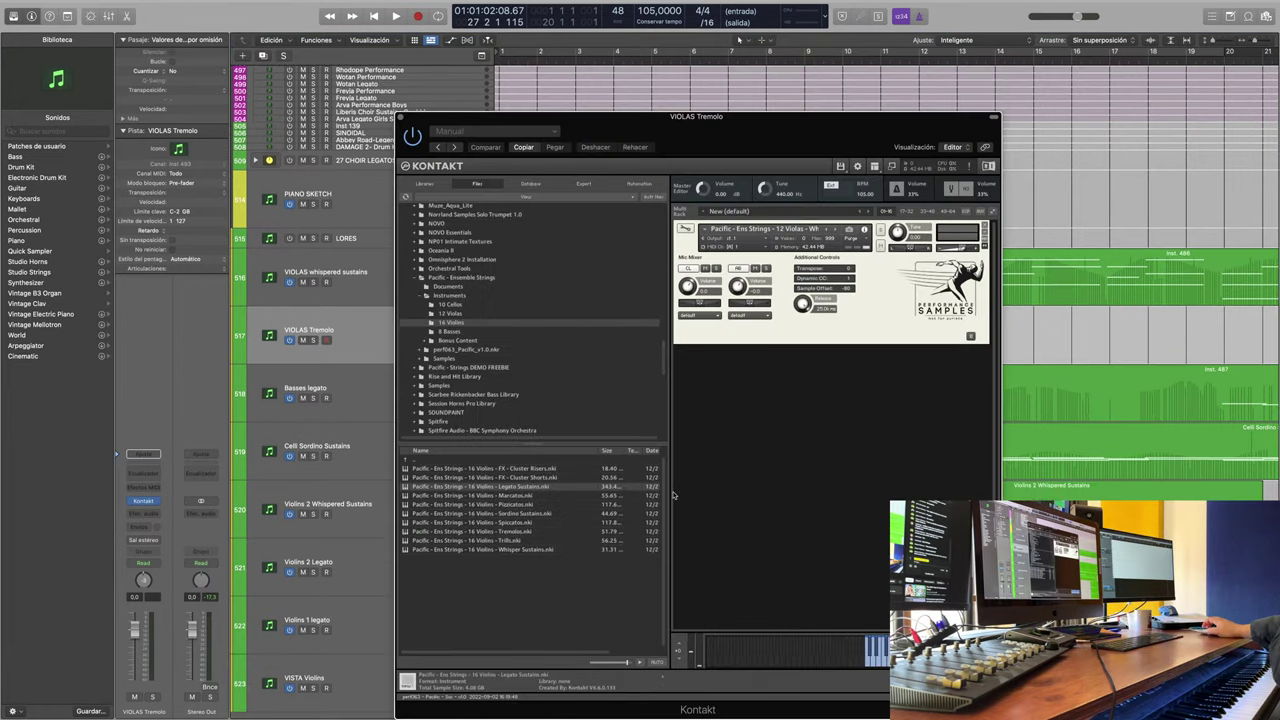
left_click(465, 314)
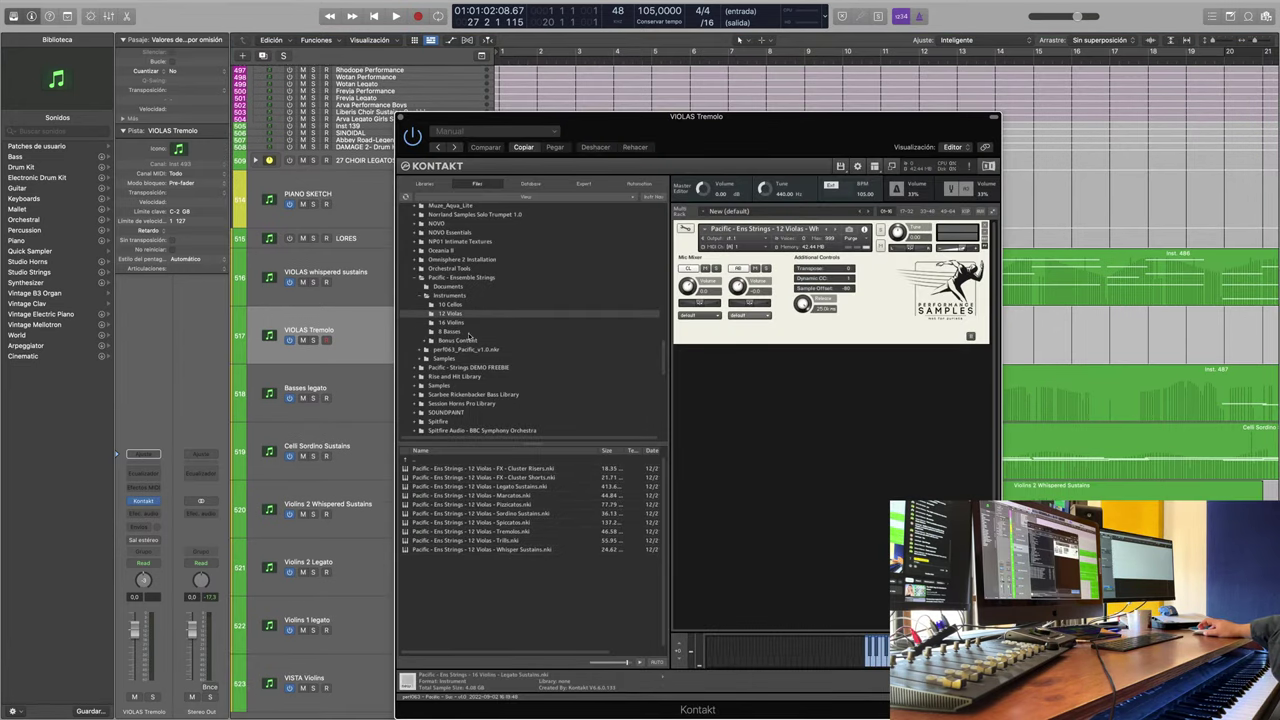
left_click(510, 531)
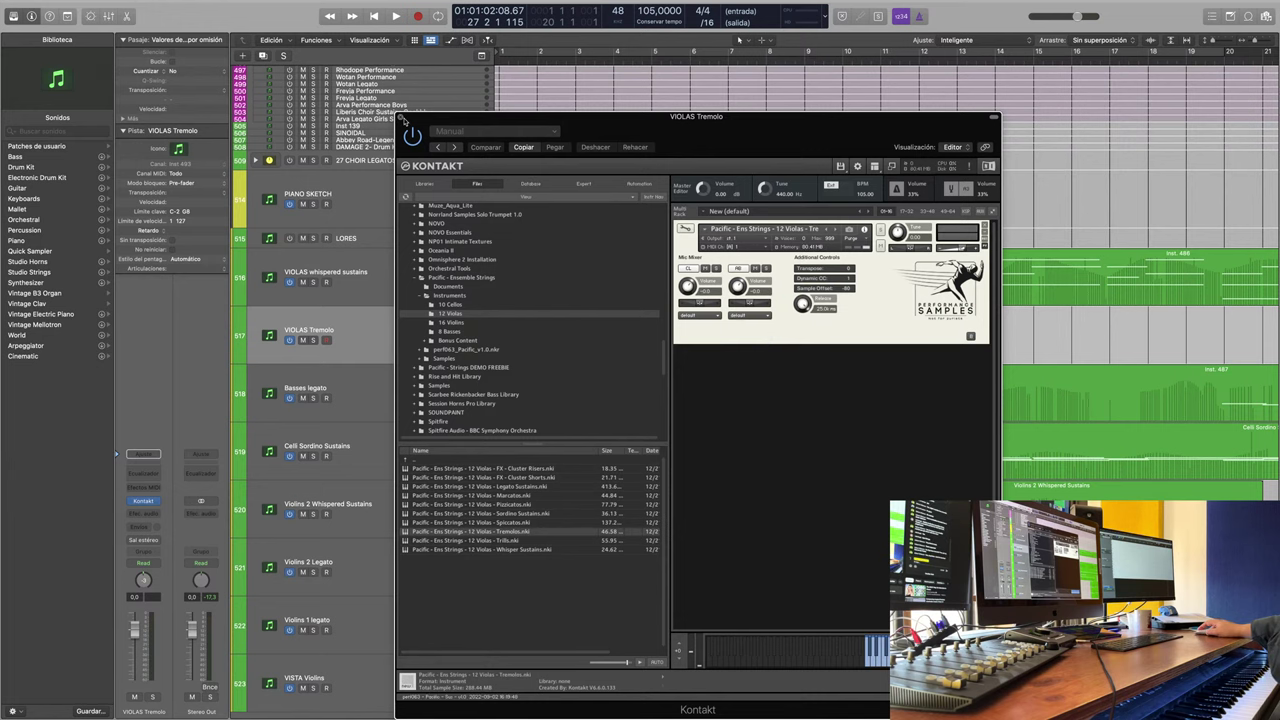
left_click(403, 120)
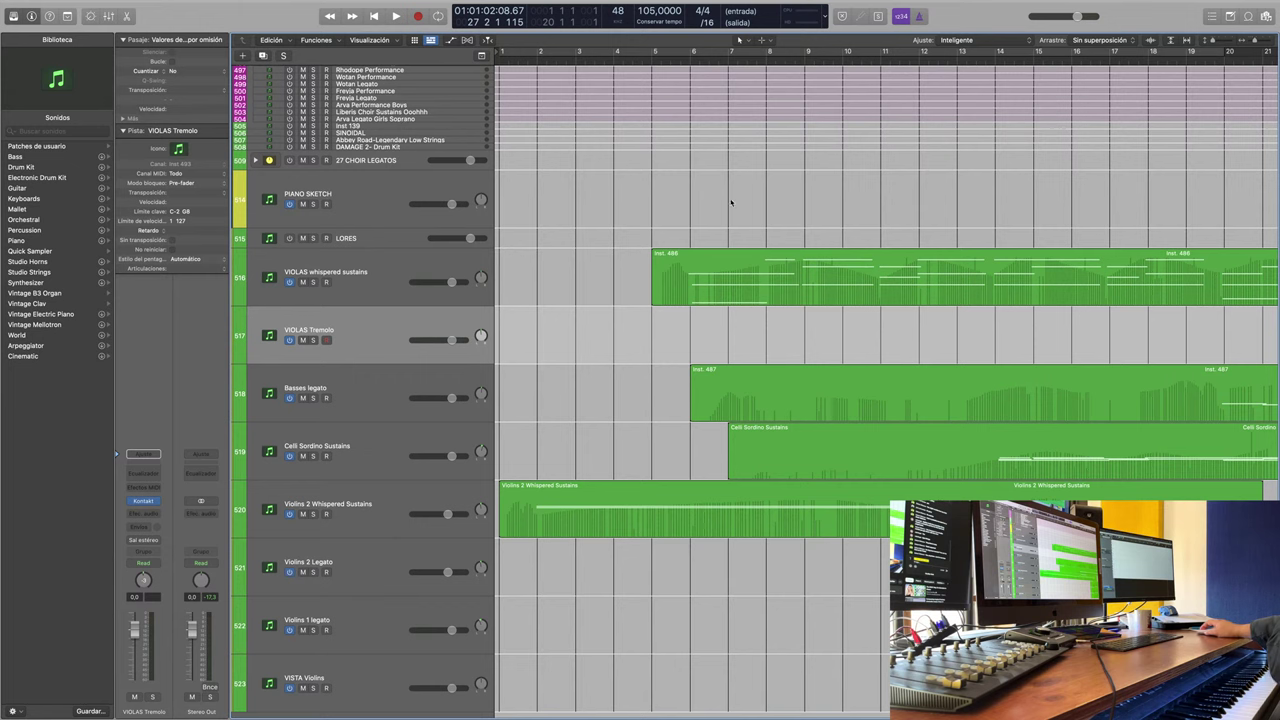
Step: Copy the Inst. 486 region onto the VIOLAS Tremolo track at bar 5 and mute the original whispered sustains region
left_click(793, 290)
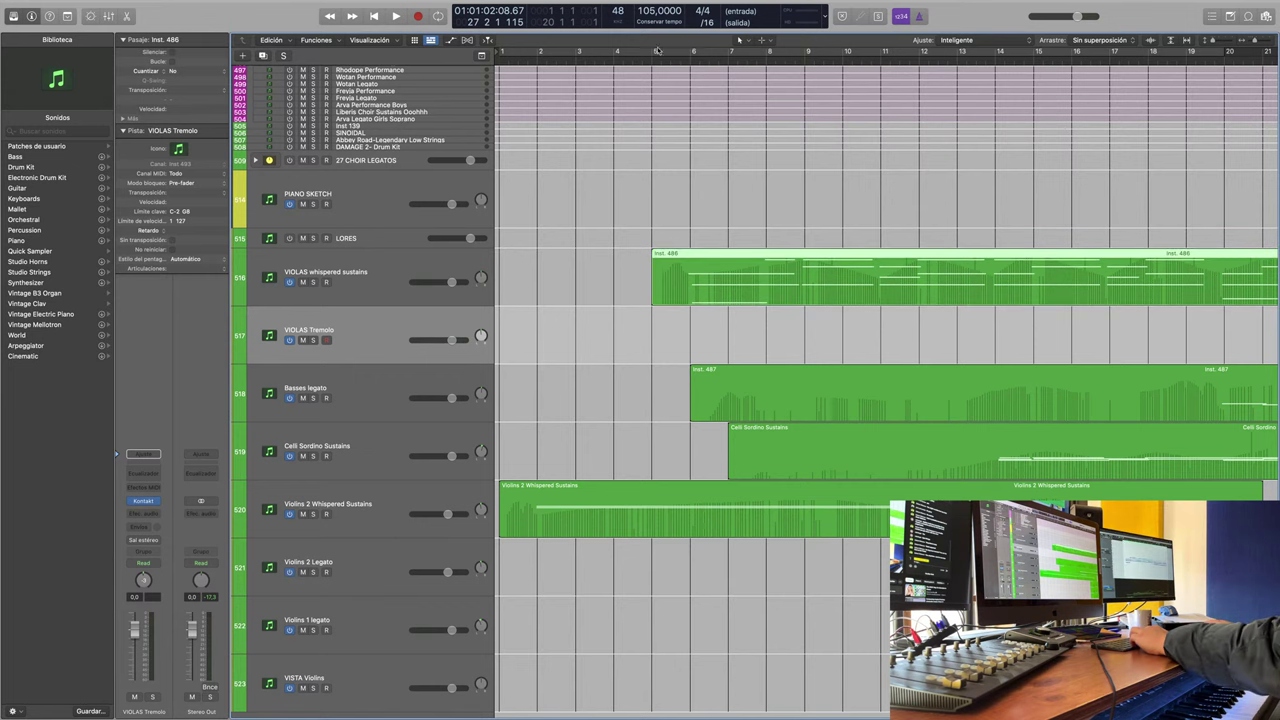
scroll(622, 272, "right", 10)
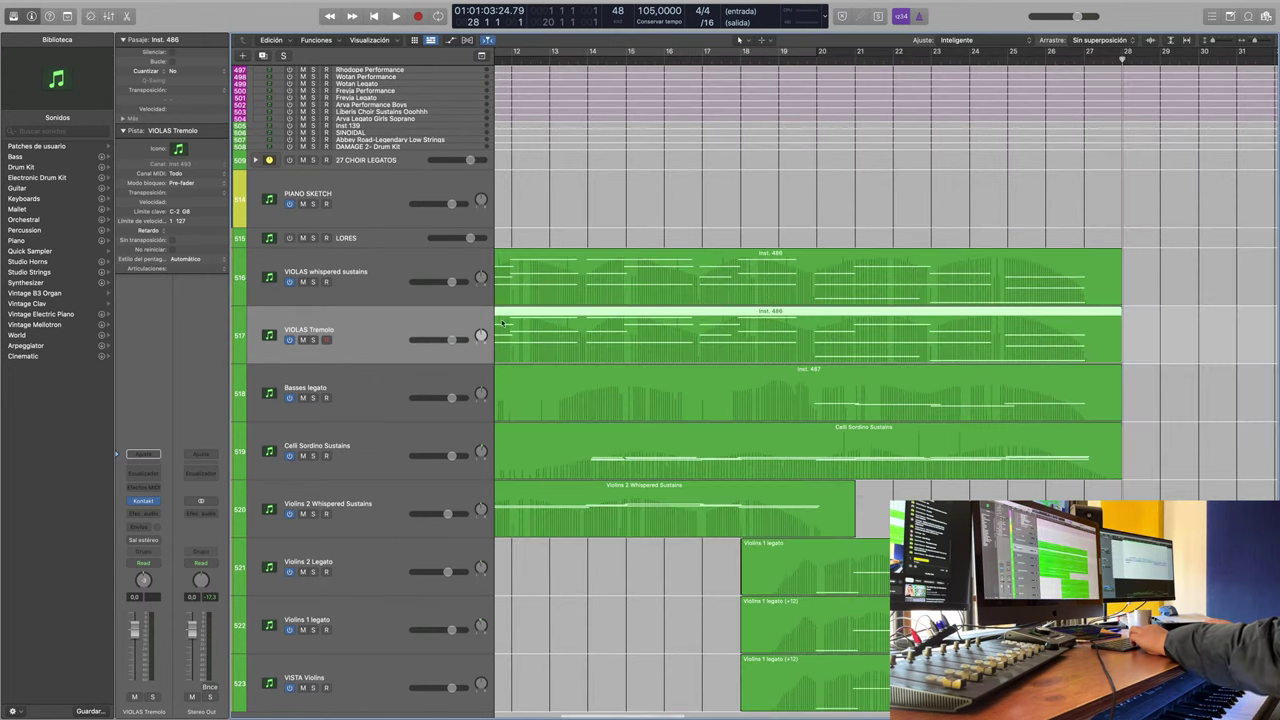
key("super+v")
key("ctrl+m")
scroll(622, 275, "left", 10)
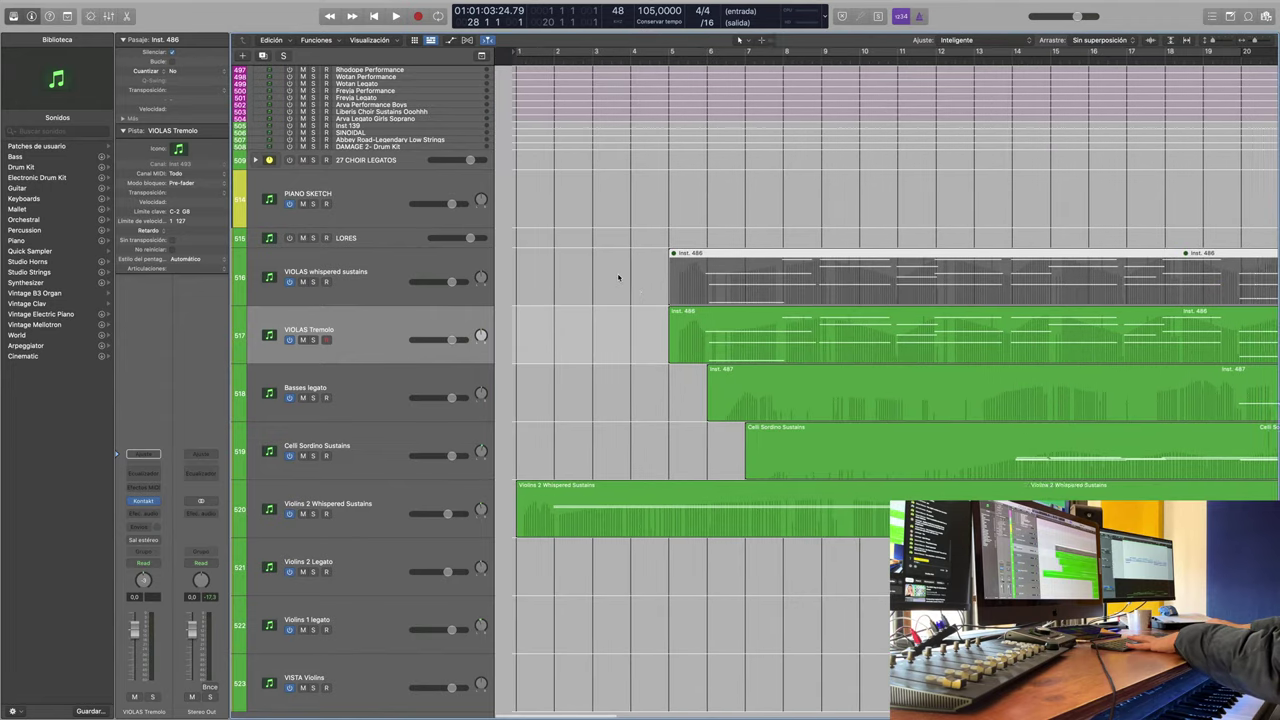
Step: Return the playhead to bar 1 and play the arrangement with the viola tremolo part
key("super+Left")
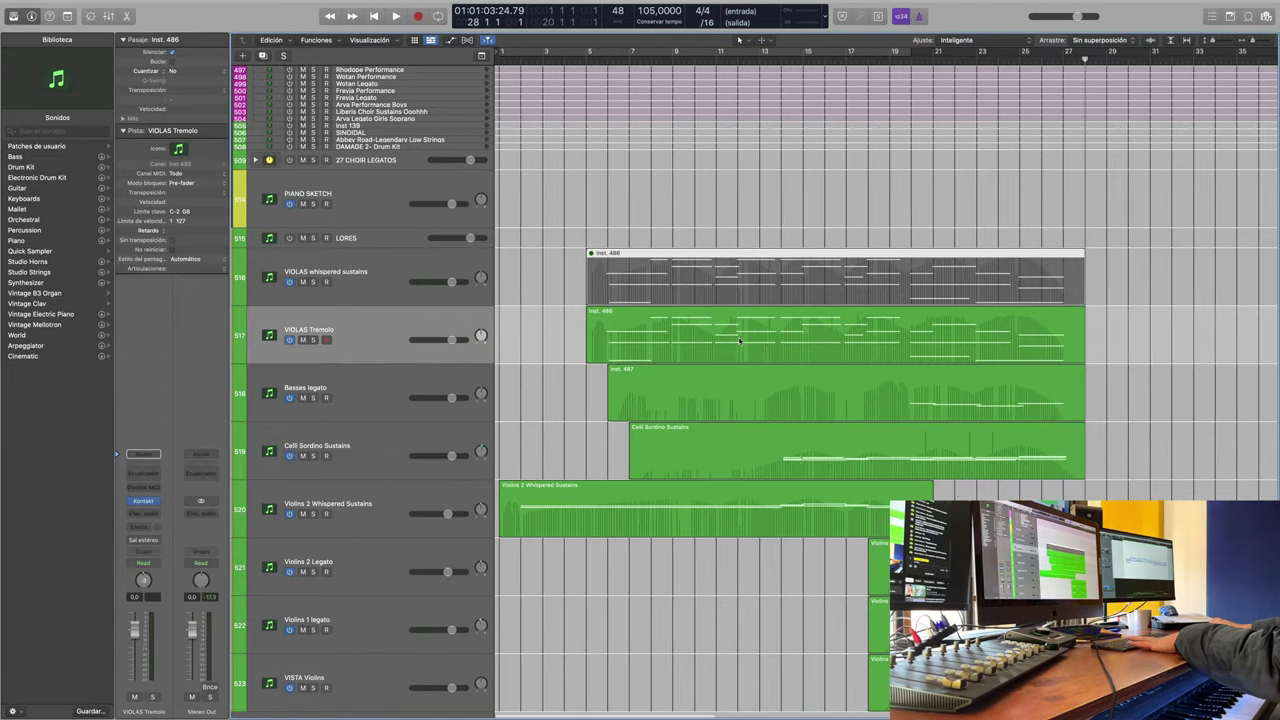
left_click(374, 16)
left_click(395, 16)
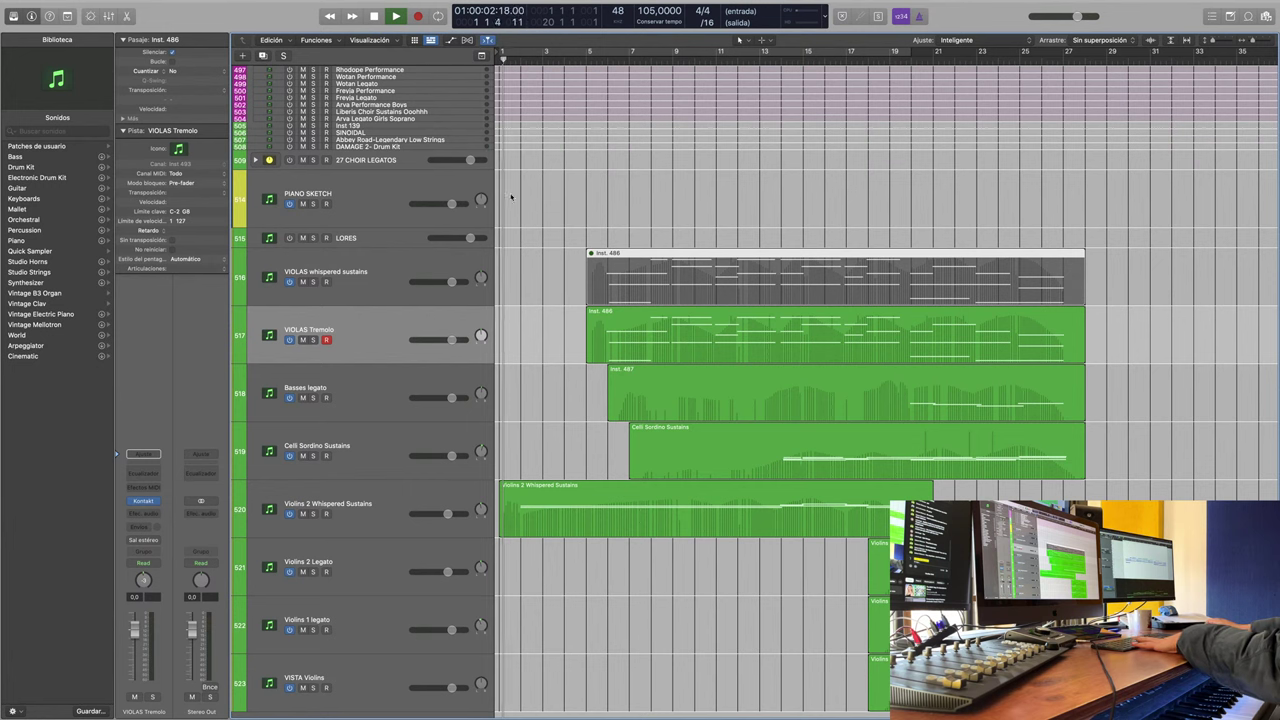
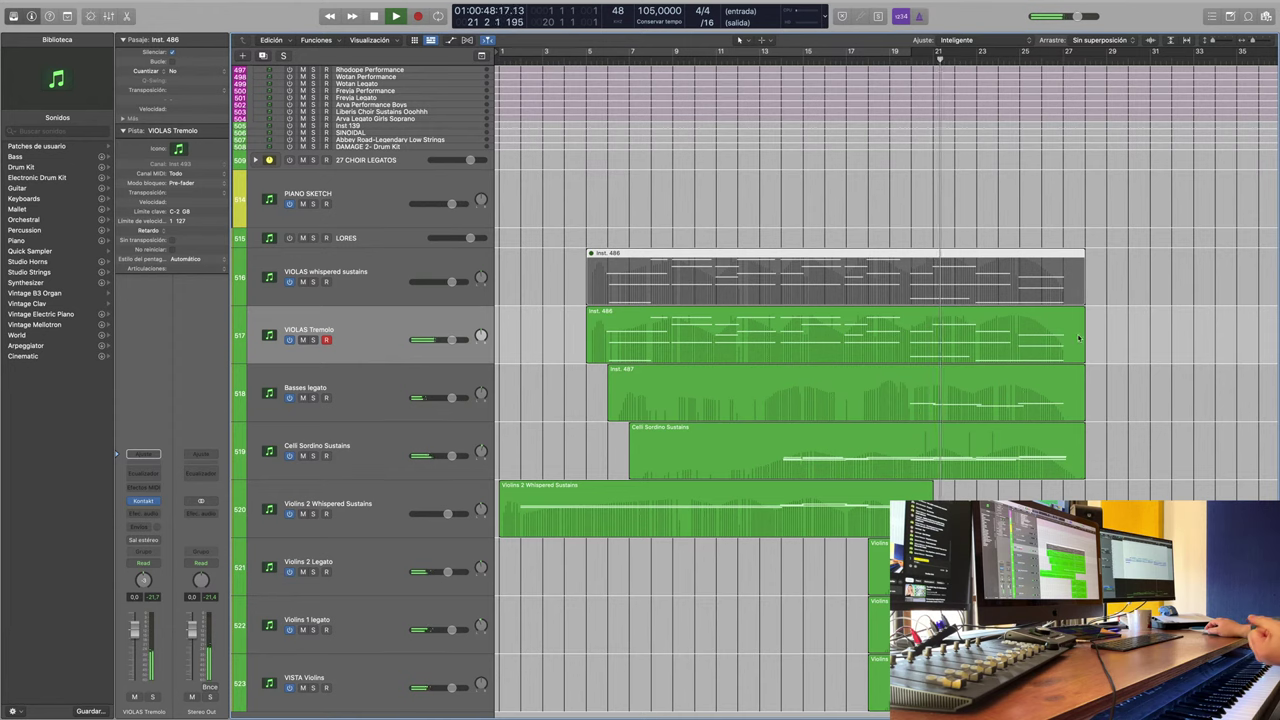
Step: Pan the Violins 1 legato track to -9, adjust the VISTA Violins track's panning, and stop playback
scroll(1040, 400, "down", 2)
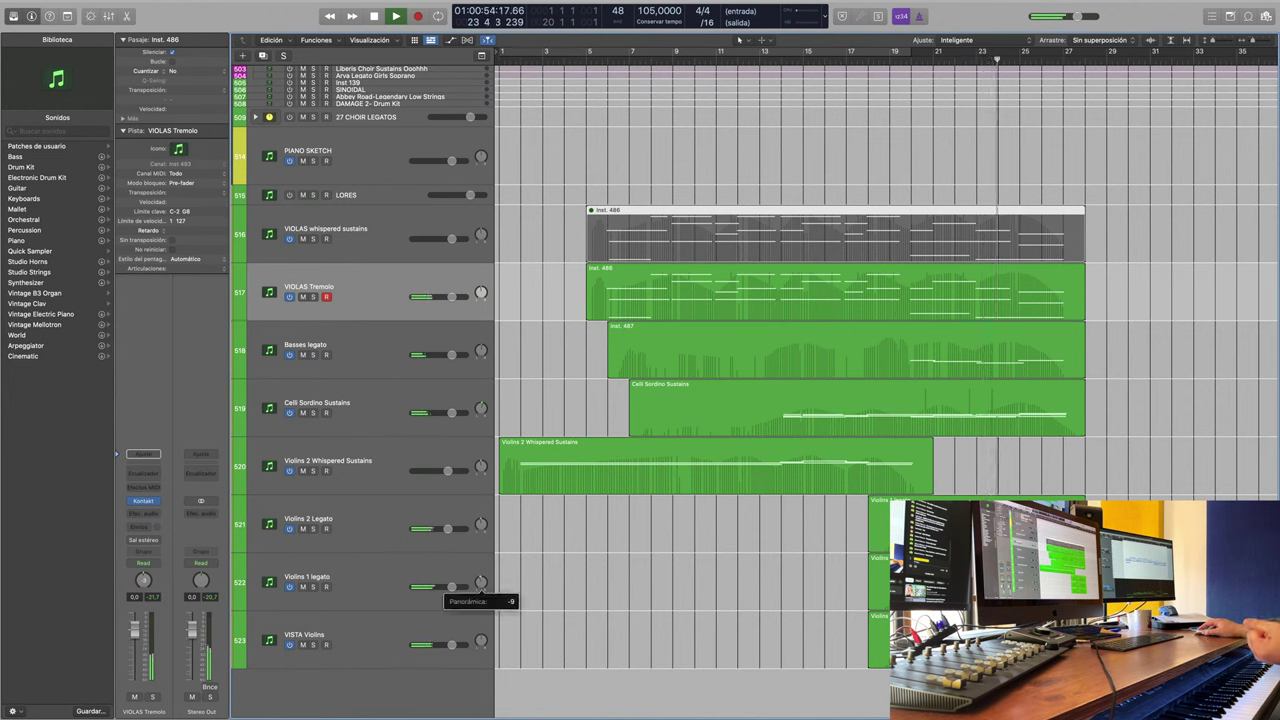
left_click_drag(481, 641, 485, 650)
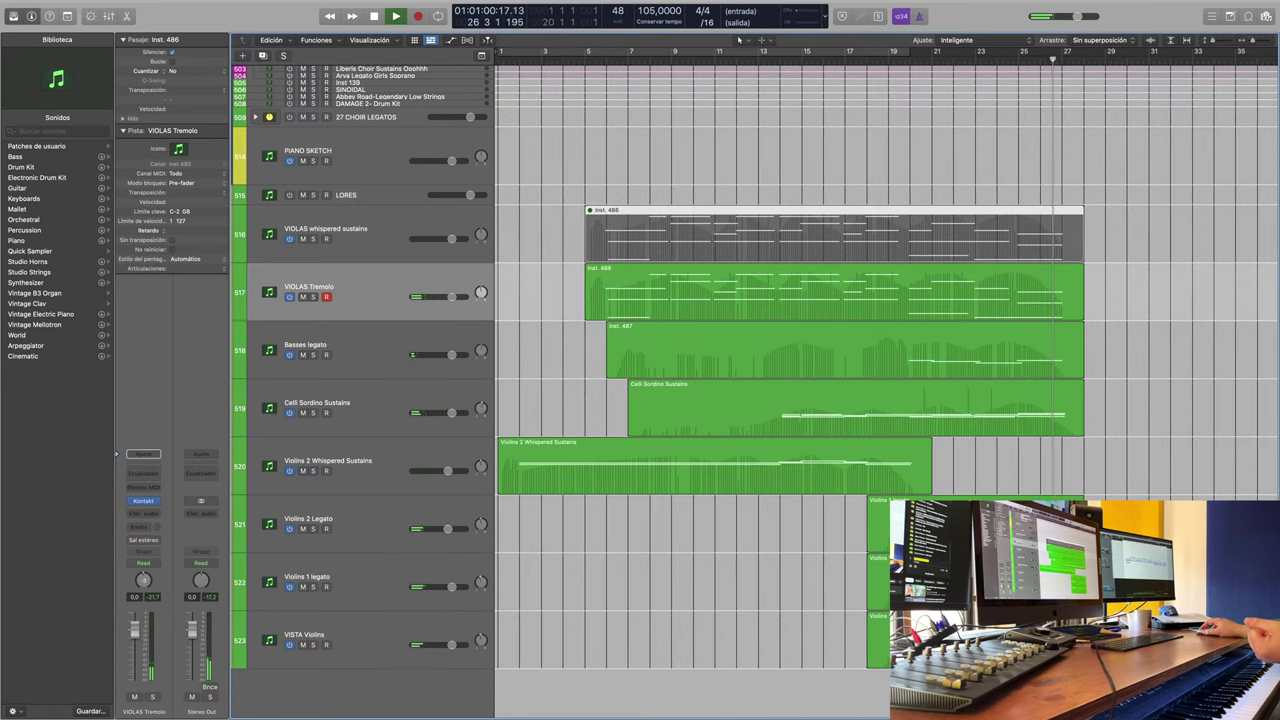
key("space")
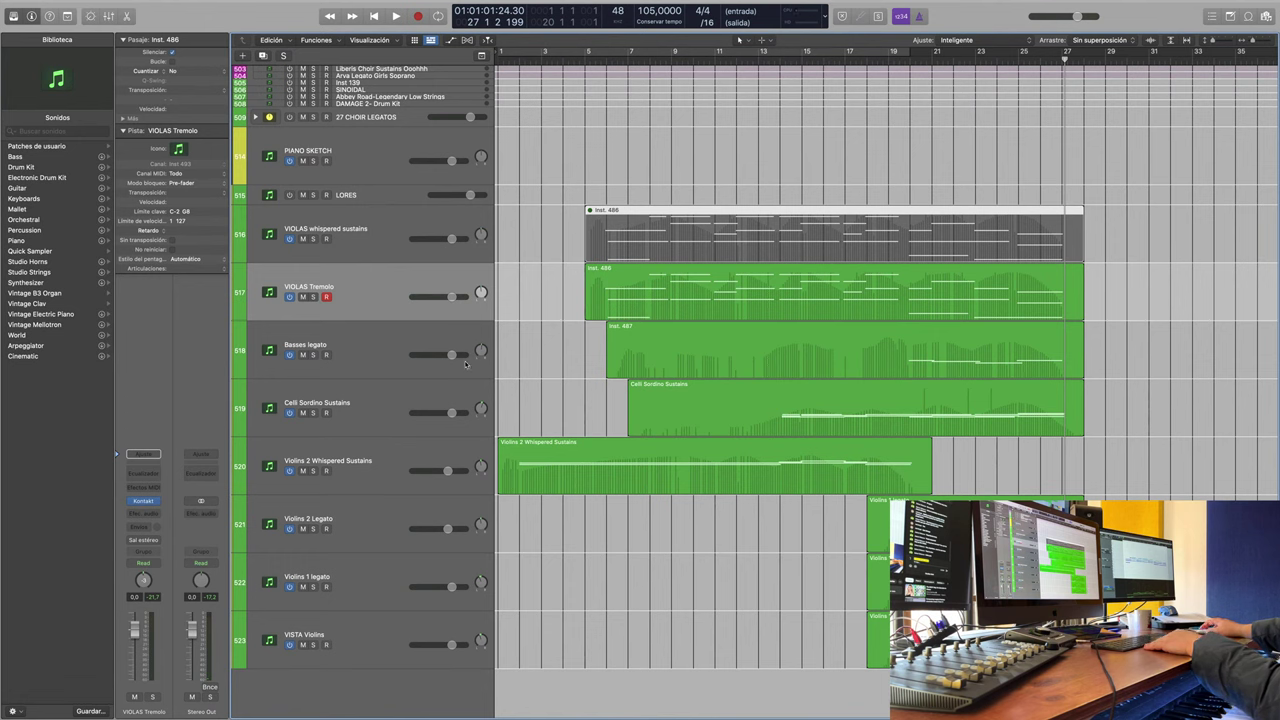
Step: Raise the Basses legato track's volume and replay the arrangement from about bar 18
left_click_drag(452, 356, 459, 356)
left_click(878, 56)
key("space")
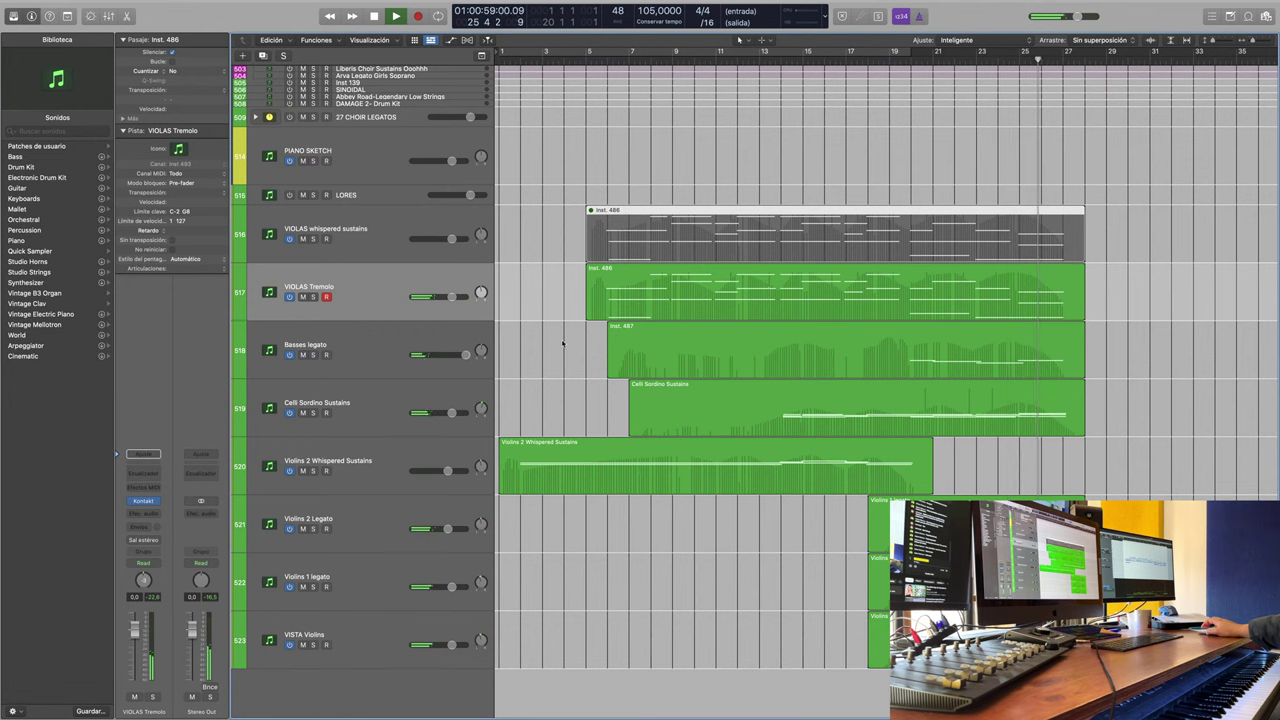
mouse_move(481, 352)
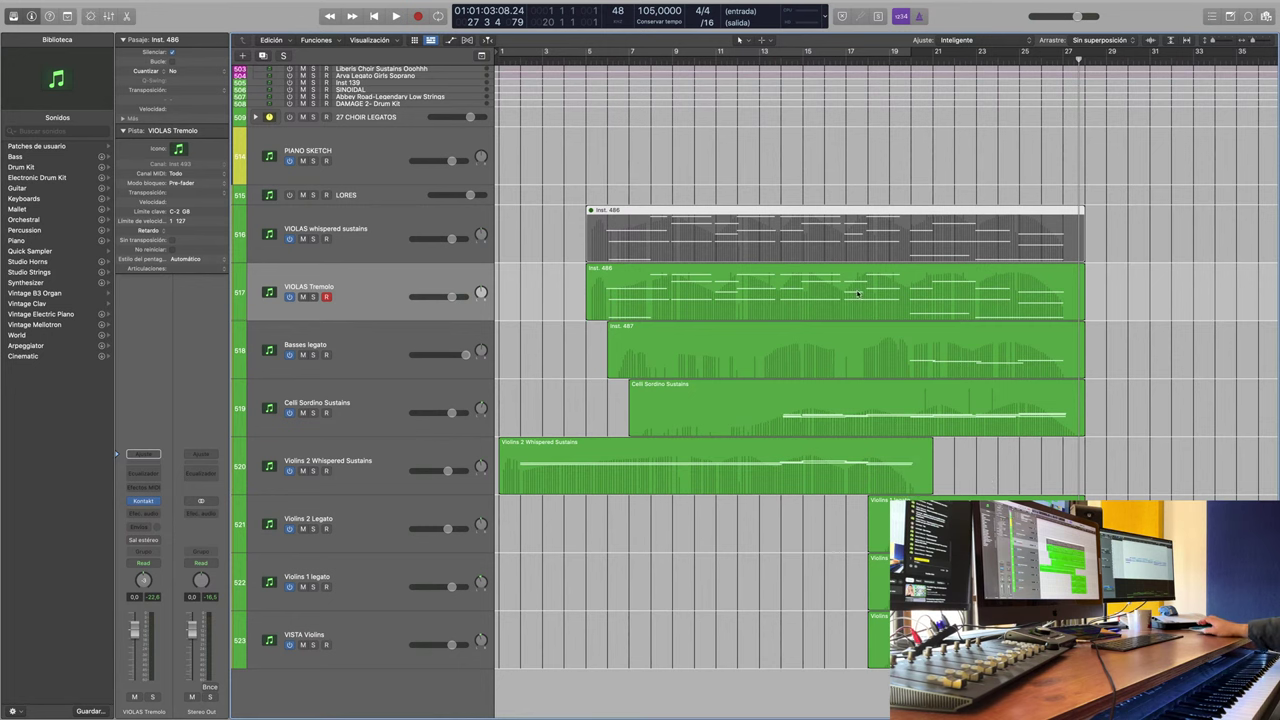
Step: Add a new Kontakt instrument track below VISTA Violins and move the playhead to bar 37
scroll(912, 314, "right", 5)
scroll(912, 314, "left", 5)
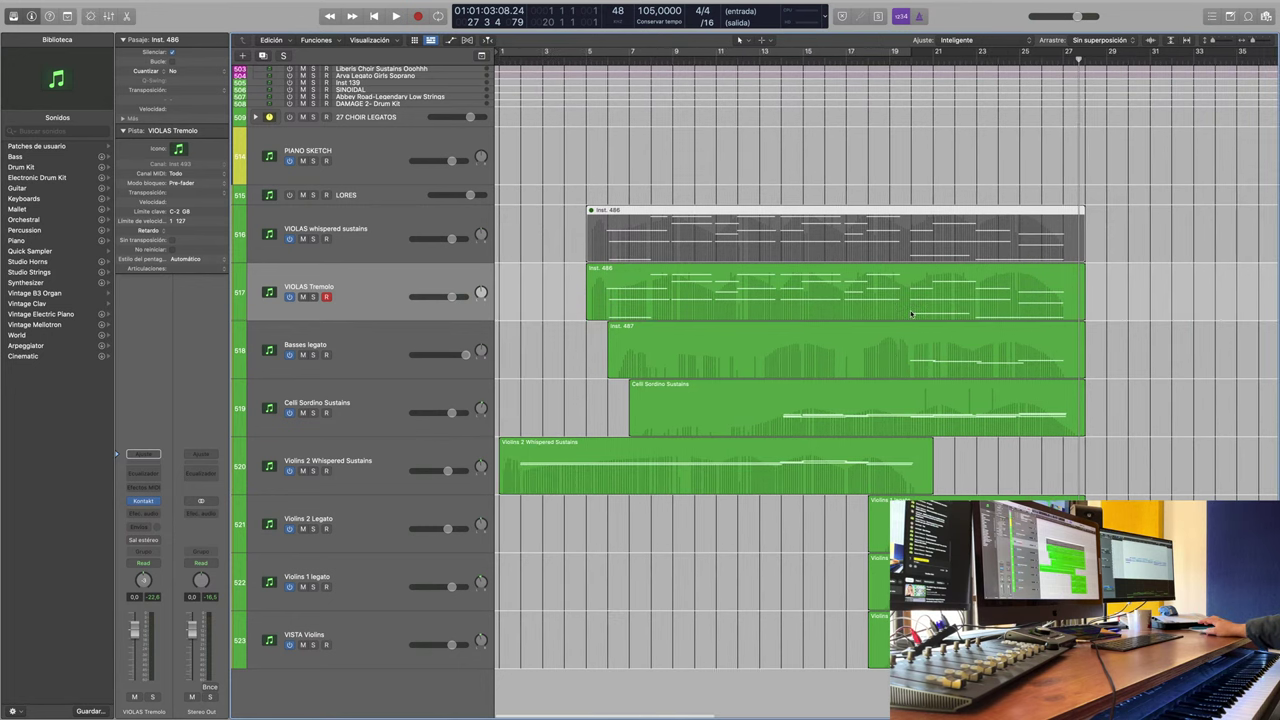
scroll(908, 316, "down", 5)
scroll(850, 290, "right", 5)
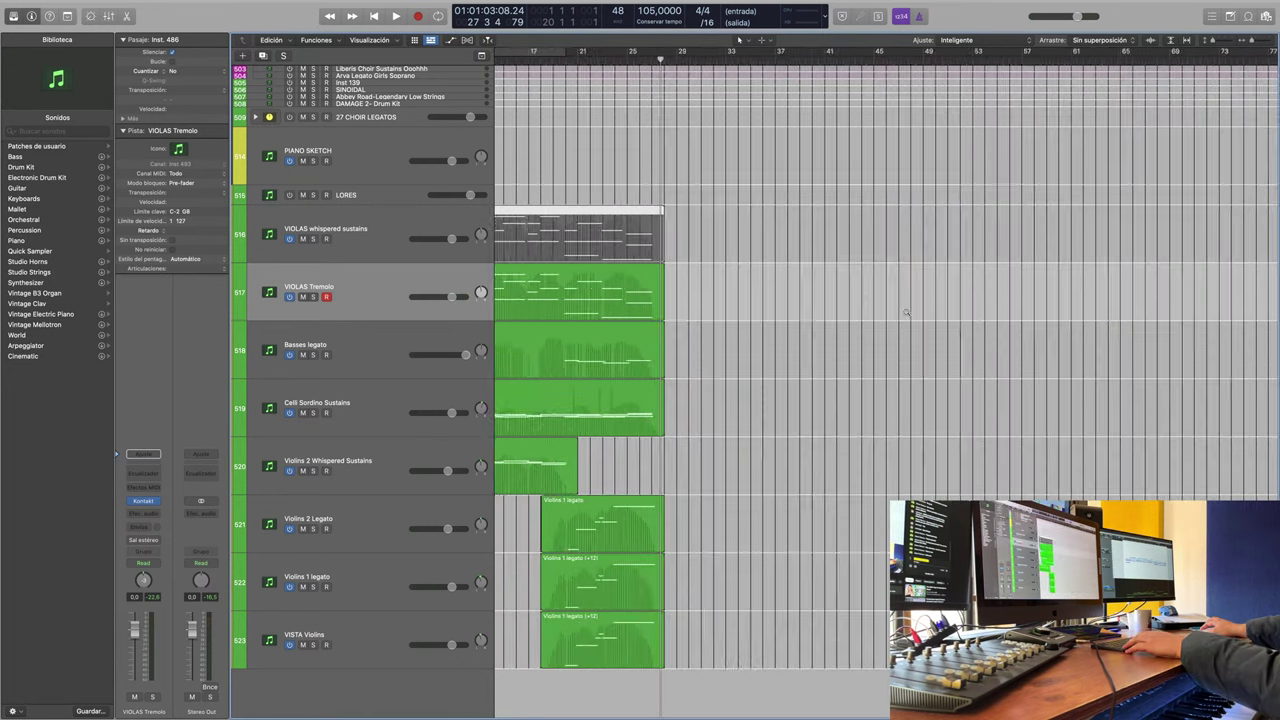
scroll(797, 258, "down", 2)
scroll(769, 211, "left", 5)
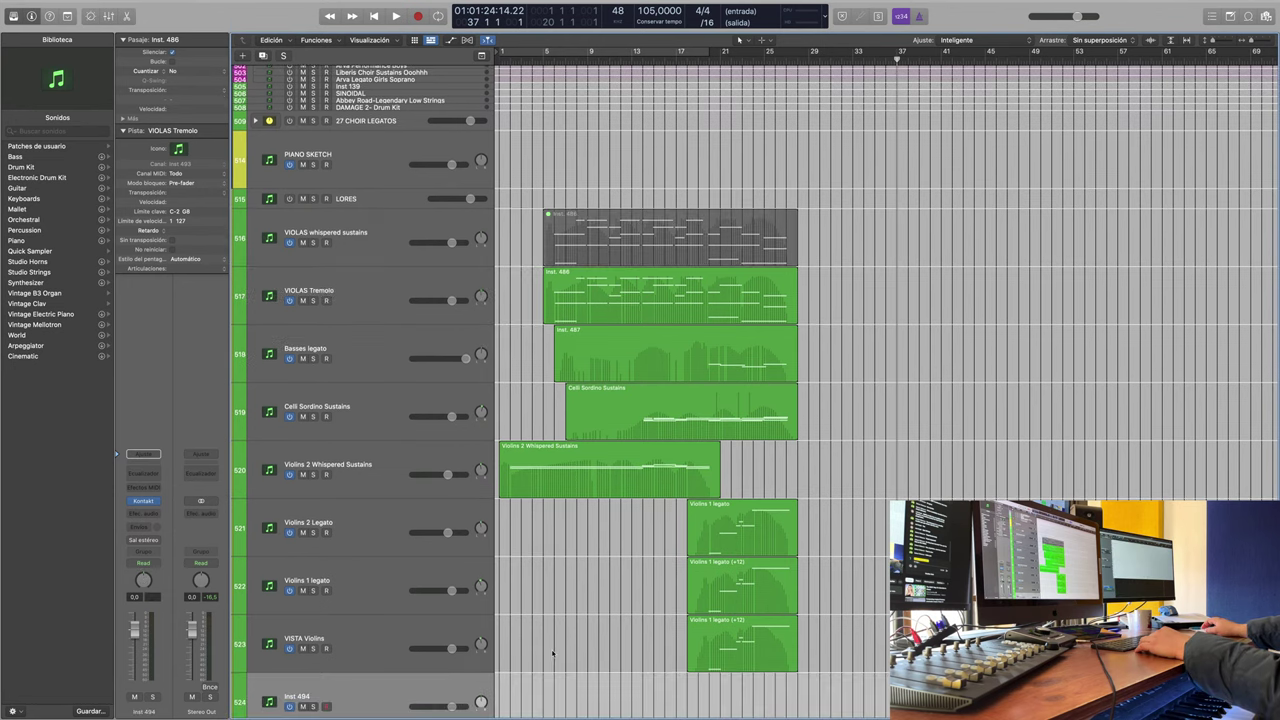
scroll(562, 610, "up", 15)
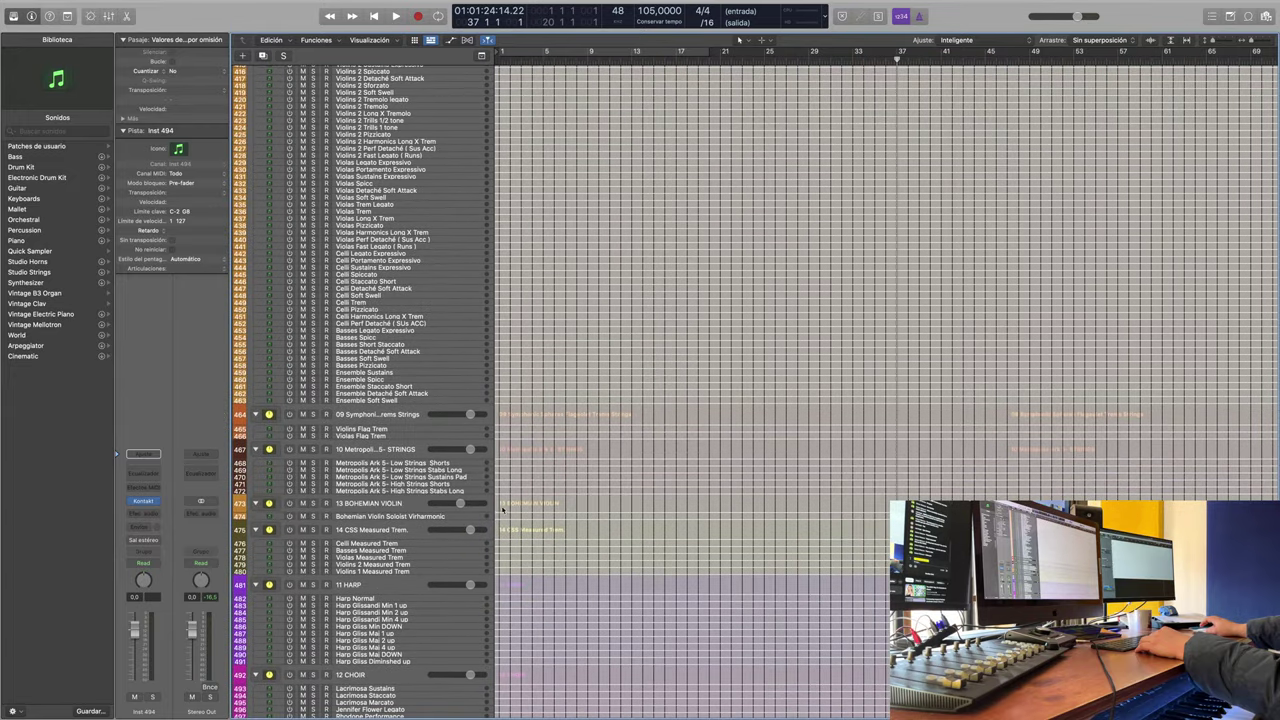
Step: Find the 07 VISTA Strings Legato stack and record a Violins 2 Legato line from about bar 45 to bar 57
scroll(503, 510, "up", 20)
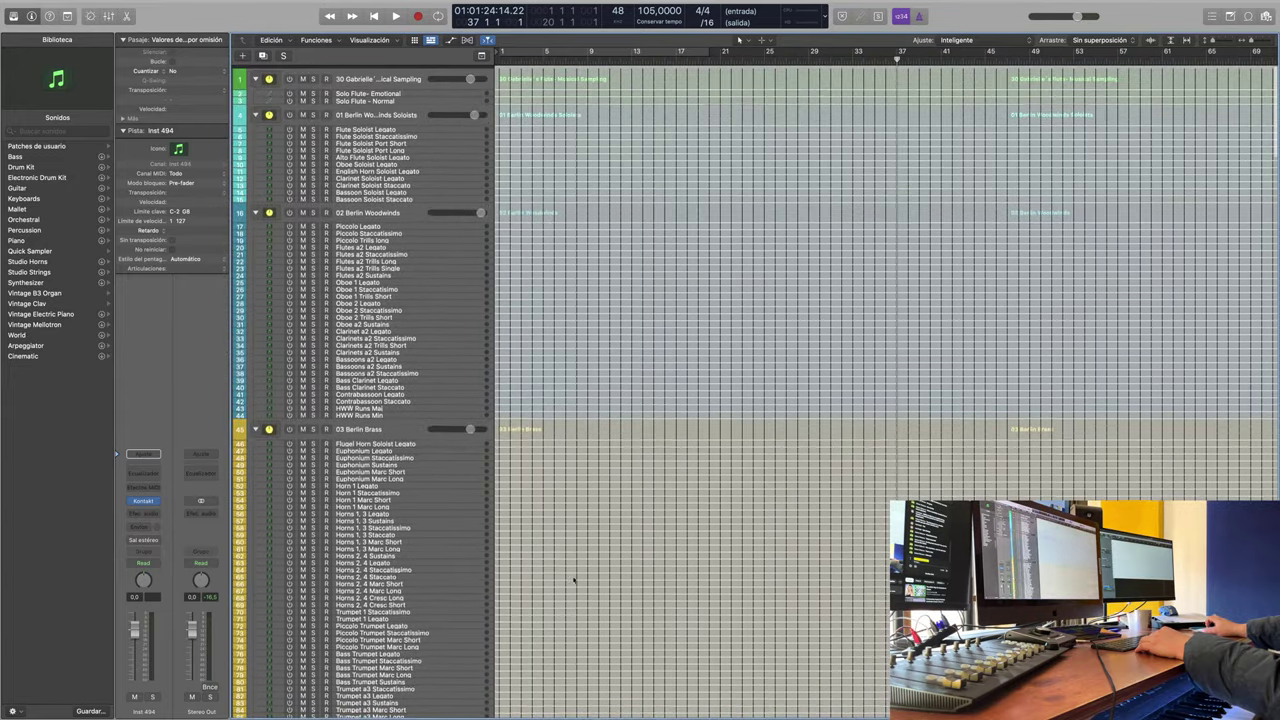
scroll(574, 580, "down", 20)
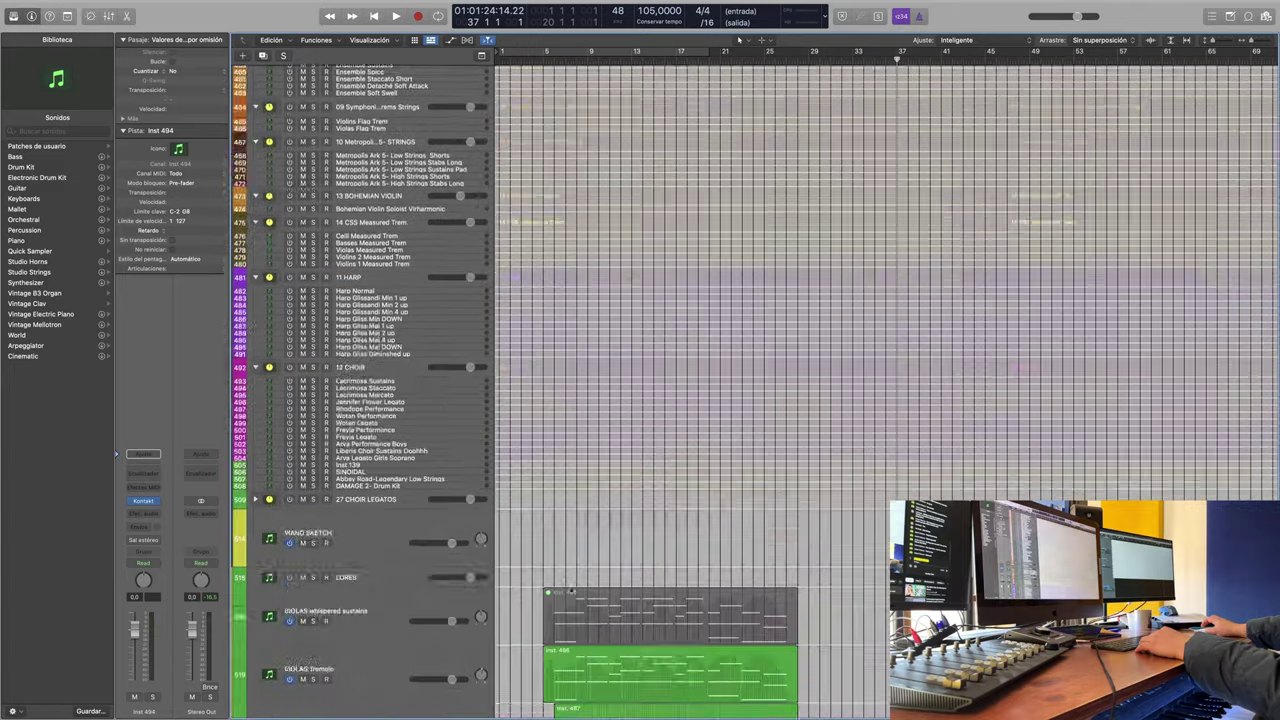
scroll(571, 590, "down", 3)
scroll(571, 586, "up", 20)
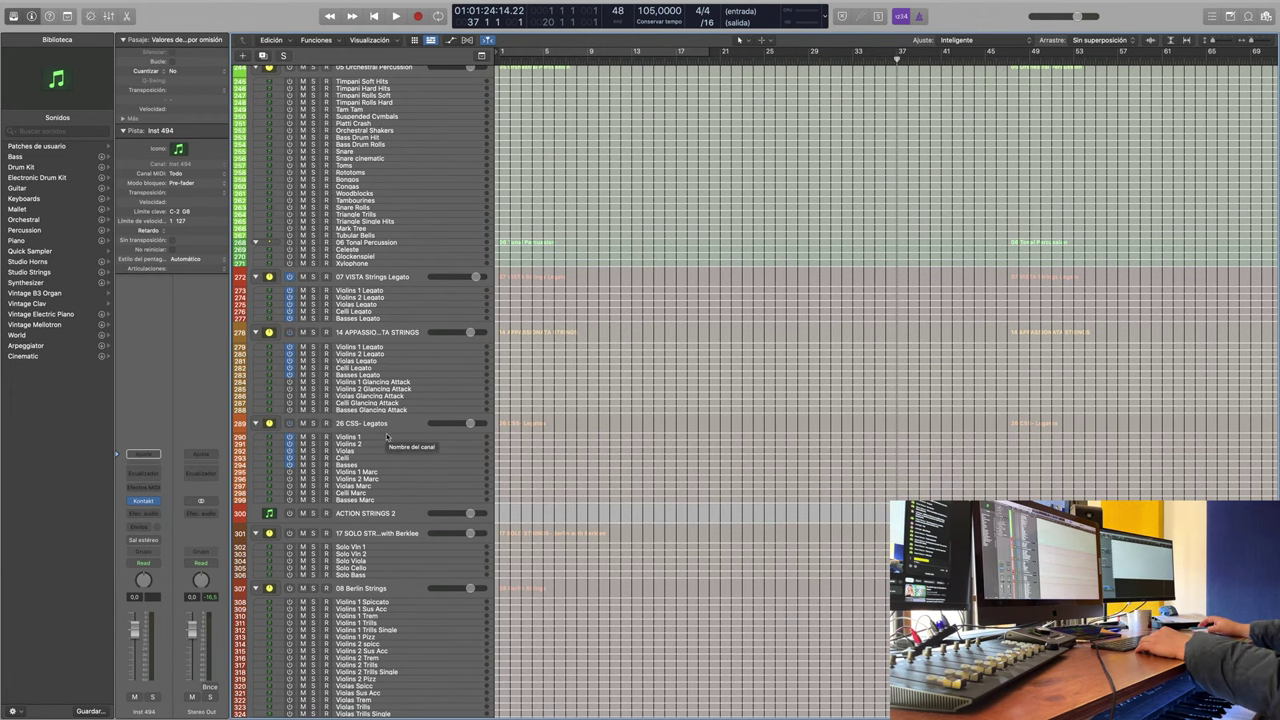
scroll(410, 366, "down", 1)
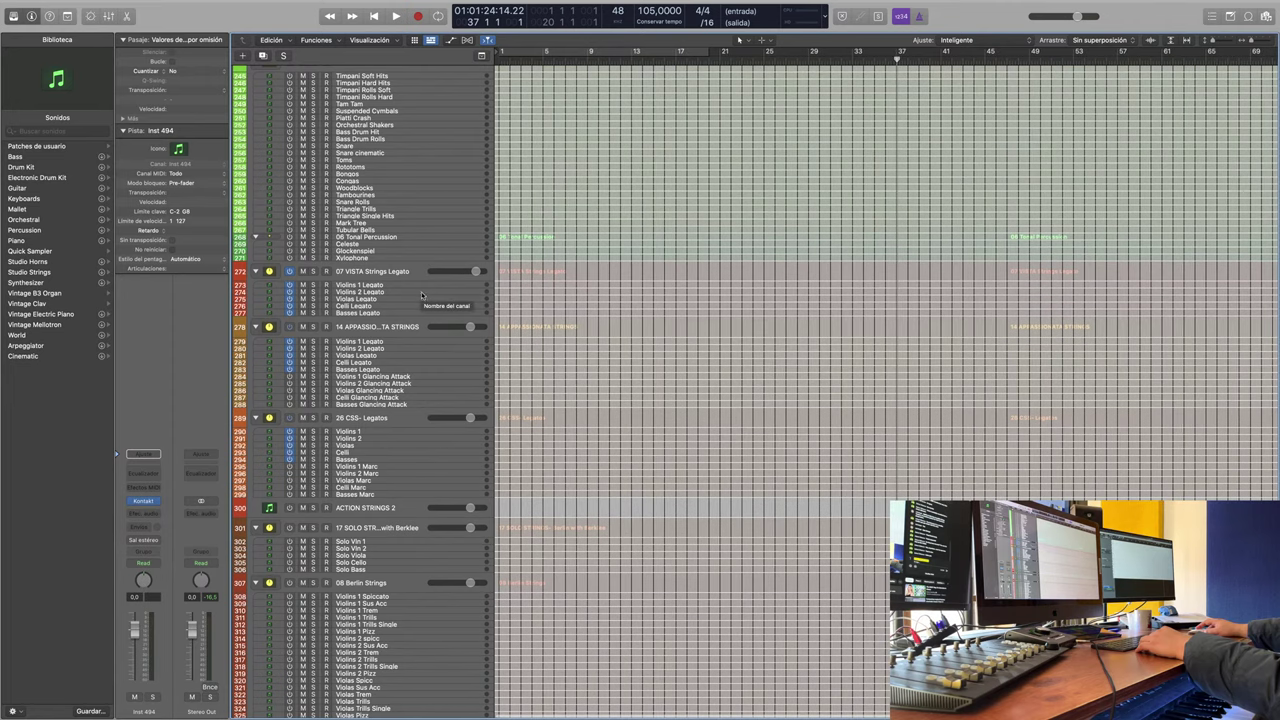
left_click(423, 296)
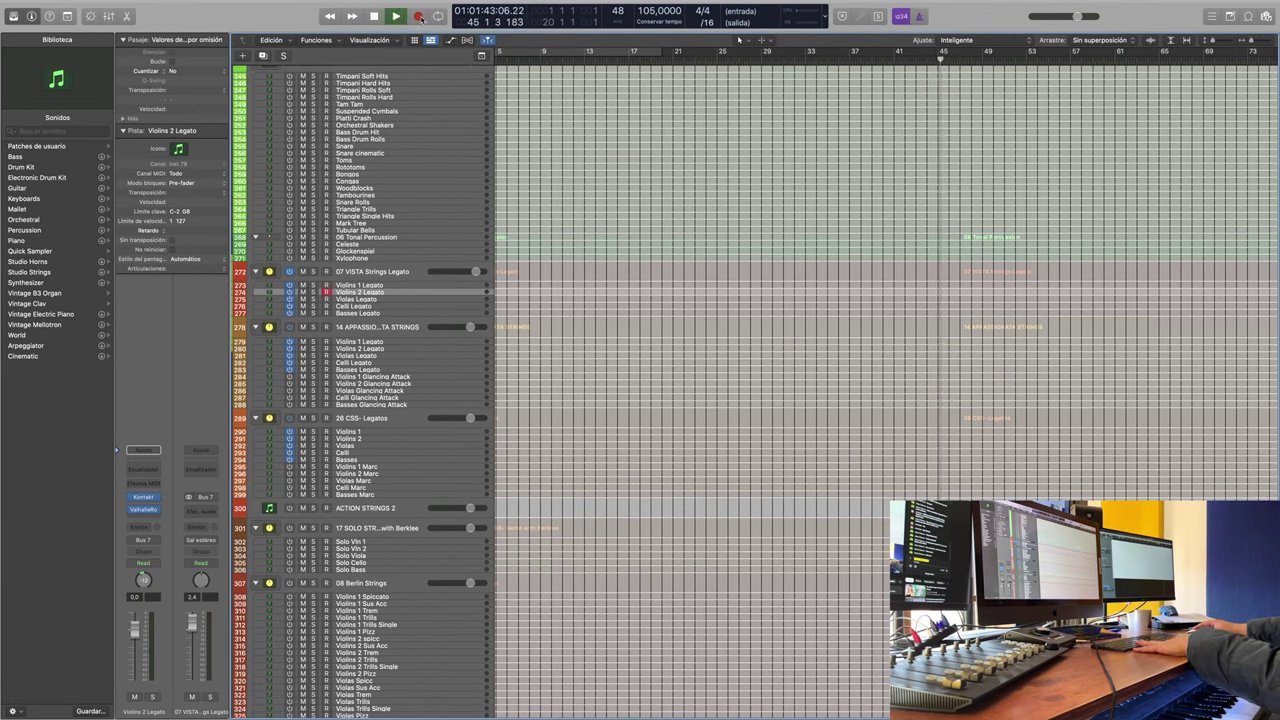
left_click(419, 16)
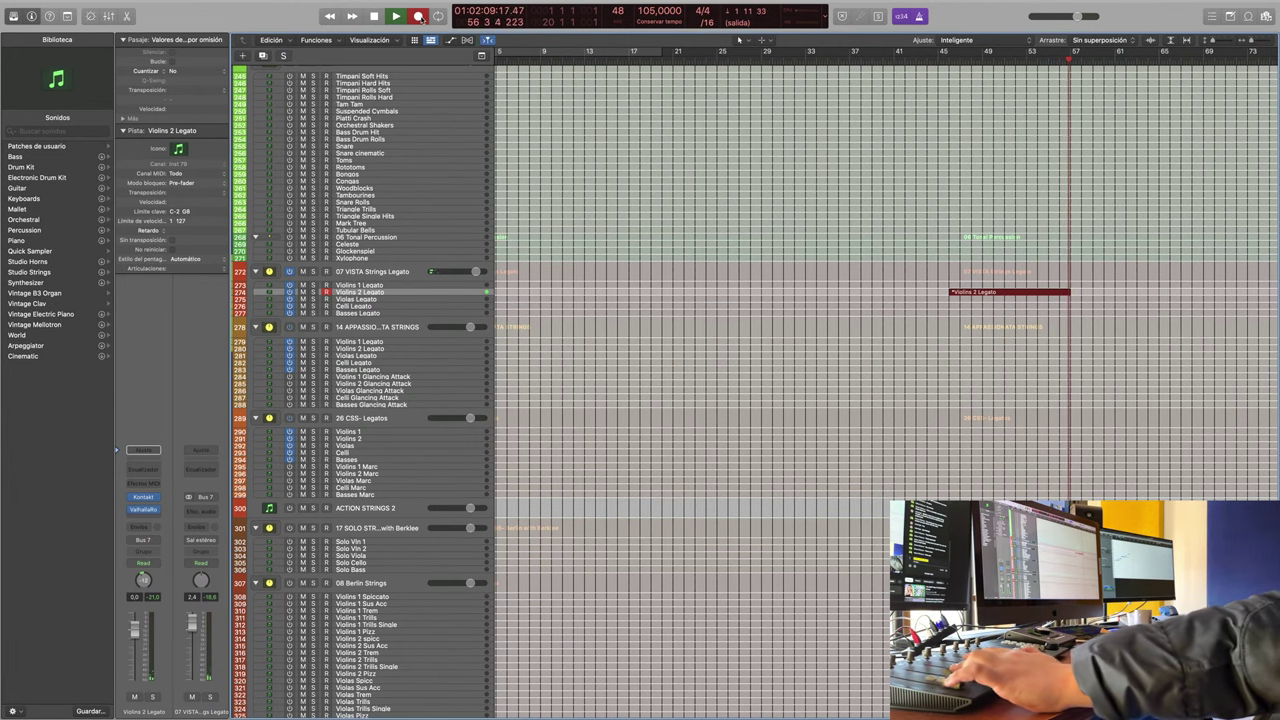
key("space")
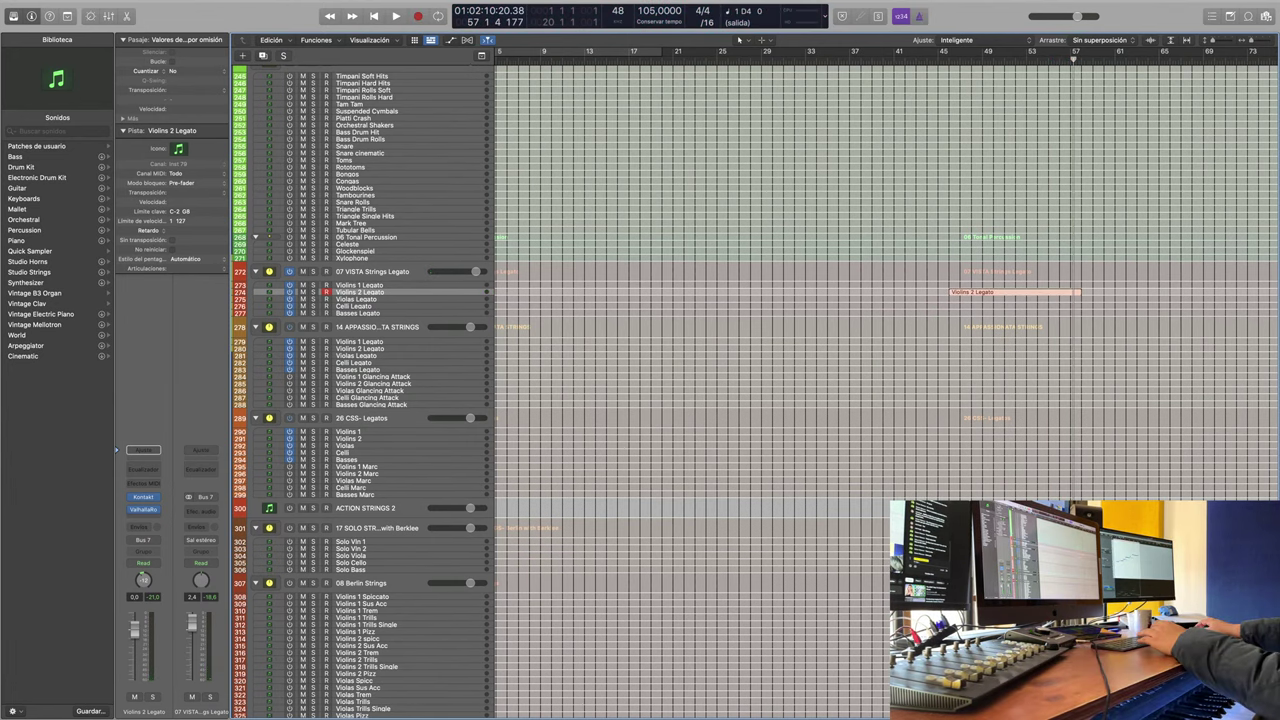
Step: Record a Basses Legato line in the VISTA stack from about bar 45 to bar 57 and show it with the violin region
left_click(376, 314)
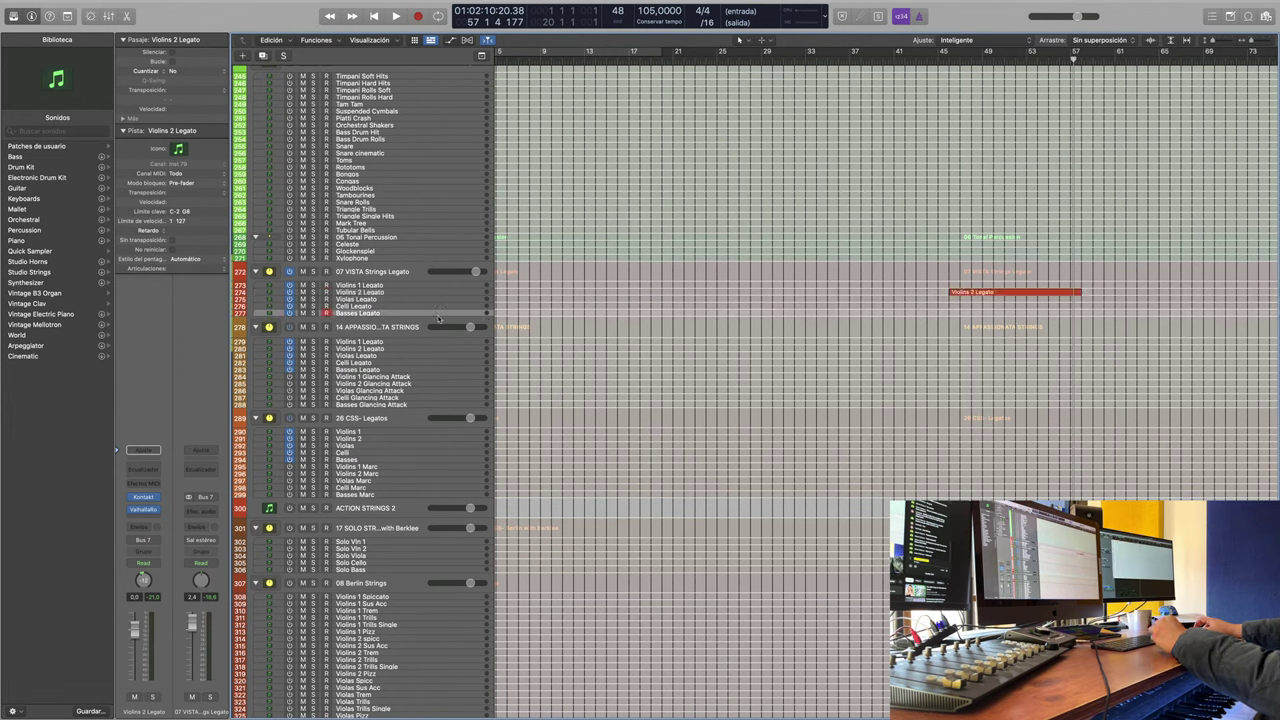
left_click(1005, 347)
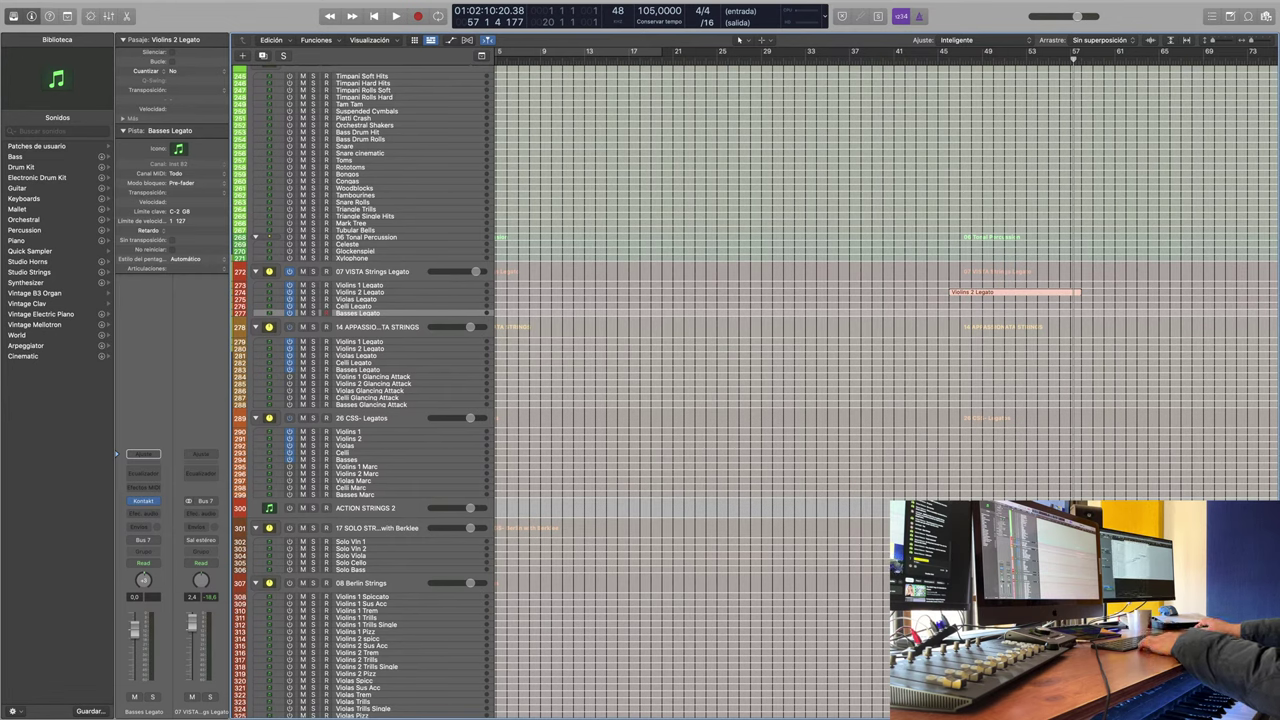
key("comma")
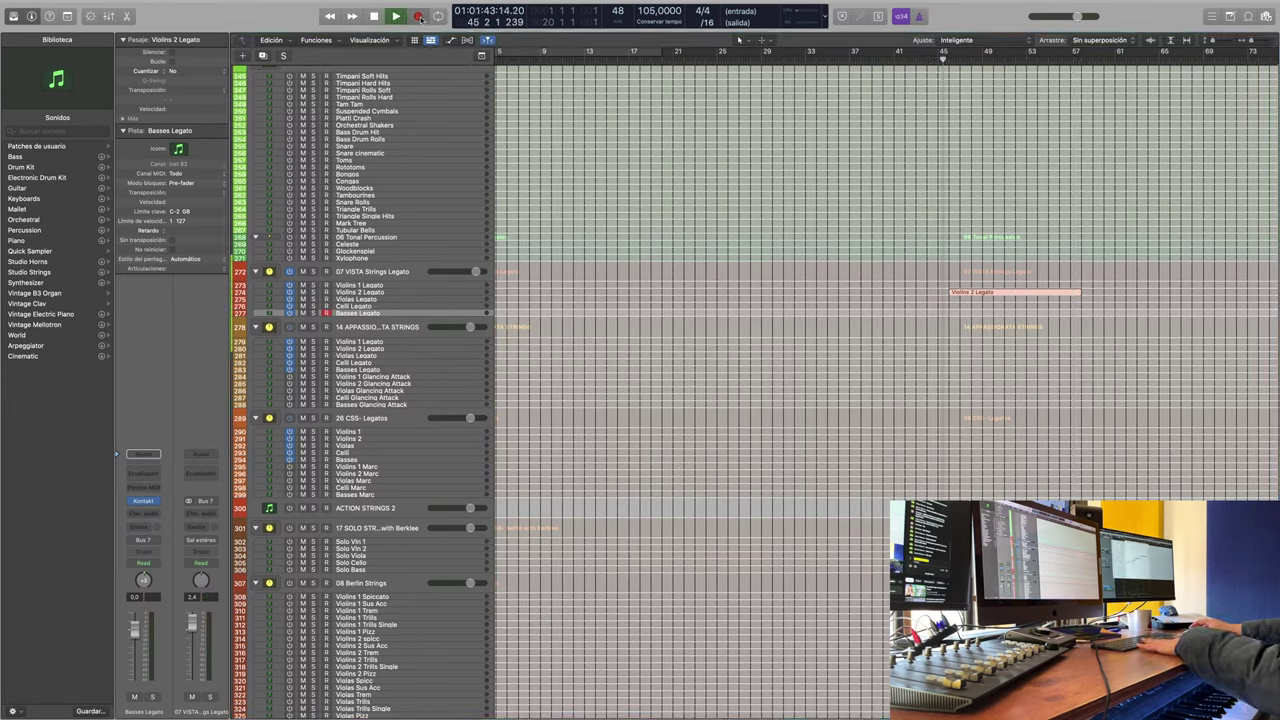
left_click(419, 16)
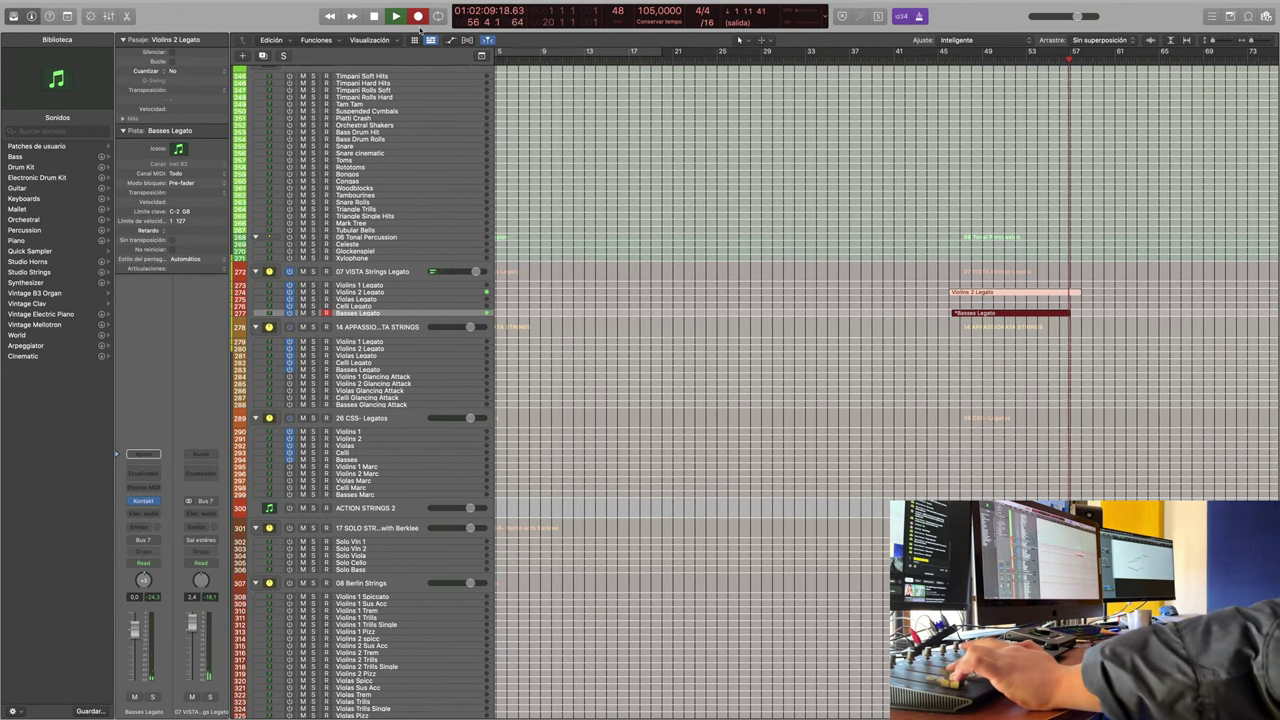
key("space")
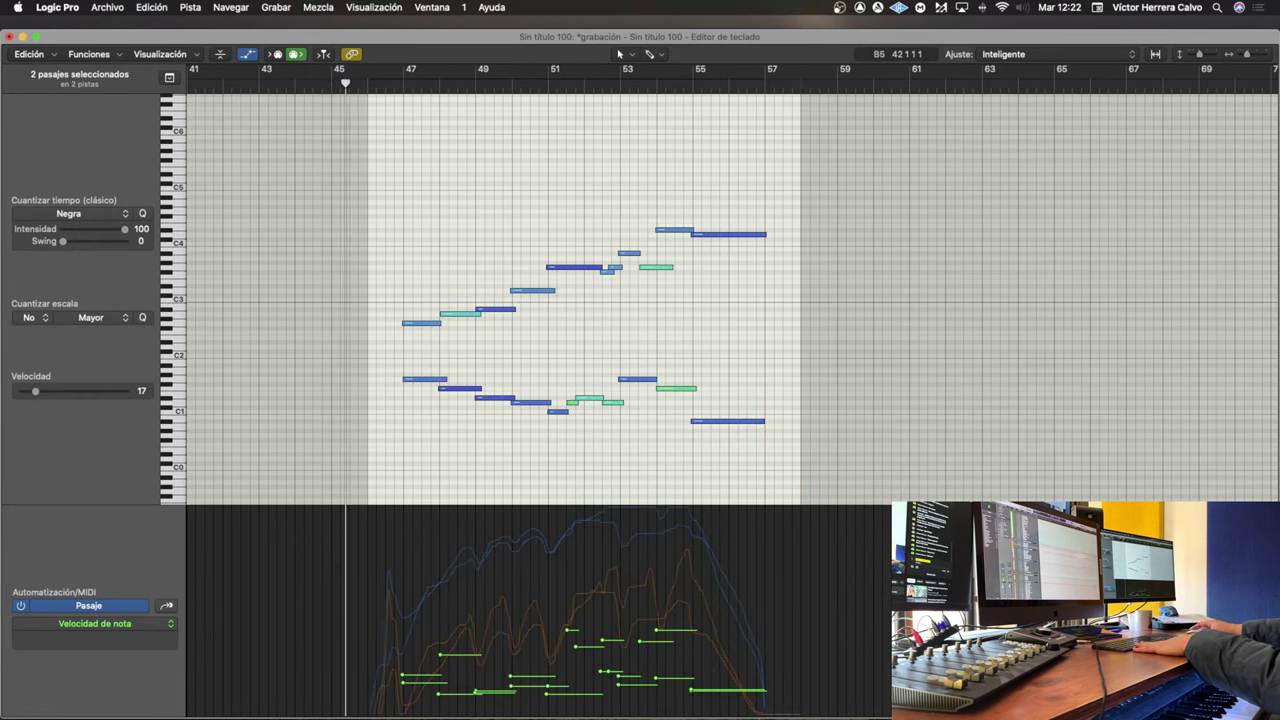
Step: Try to record a Celli Legato line against the violins and basses up to about bar 54, and undo the take
key("r")
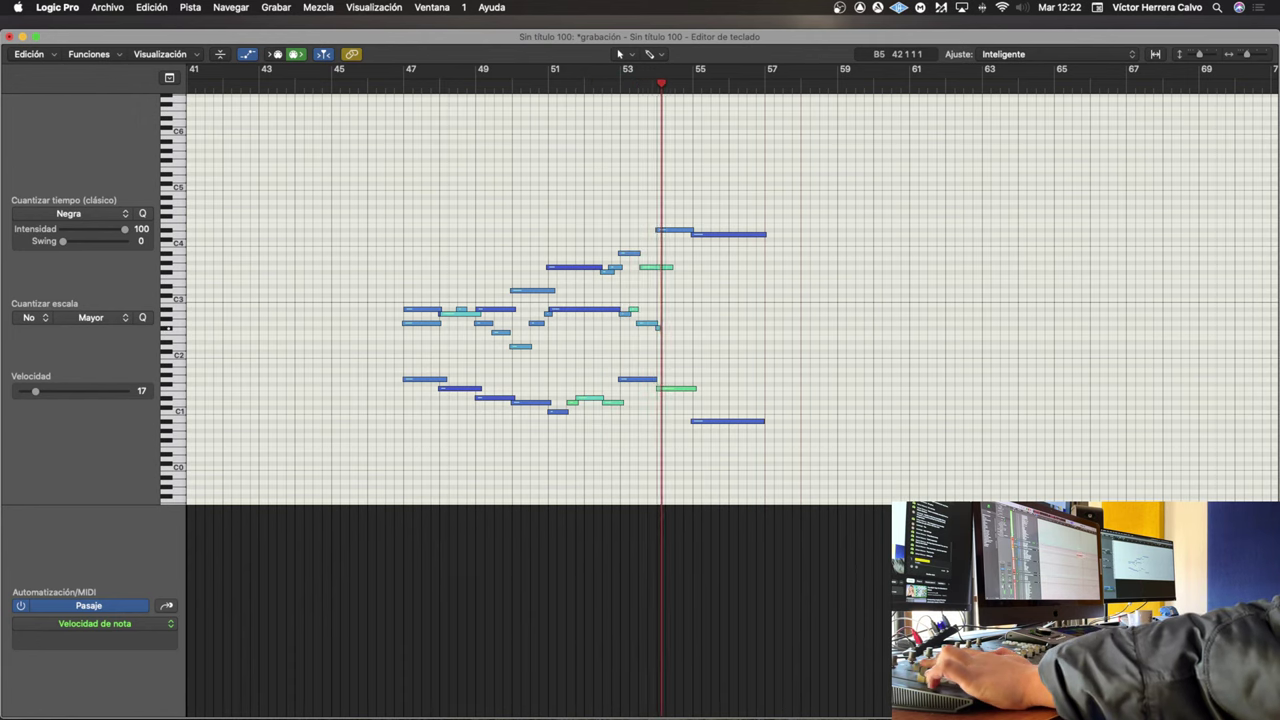
key("space")
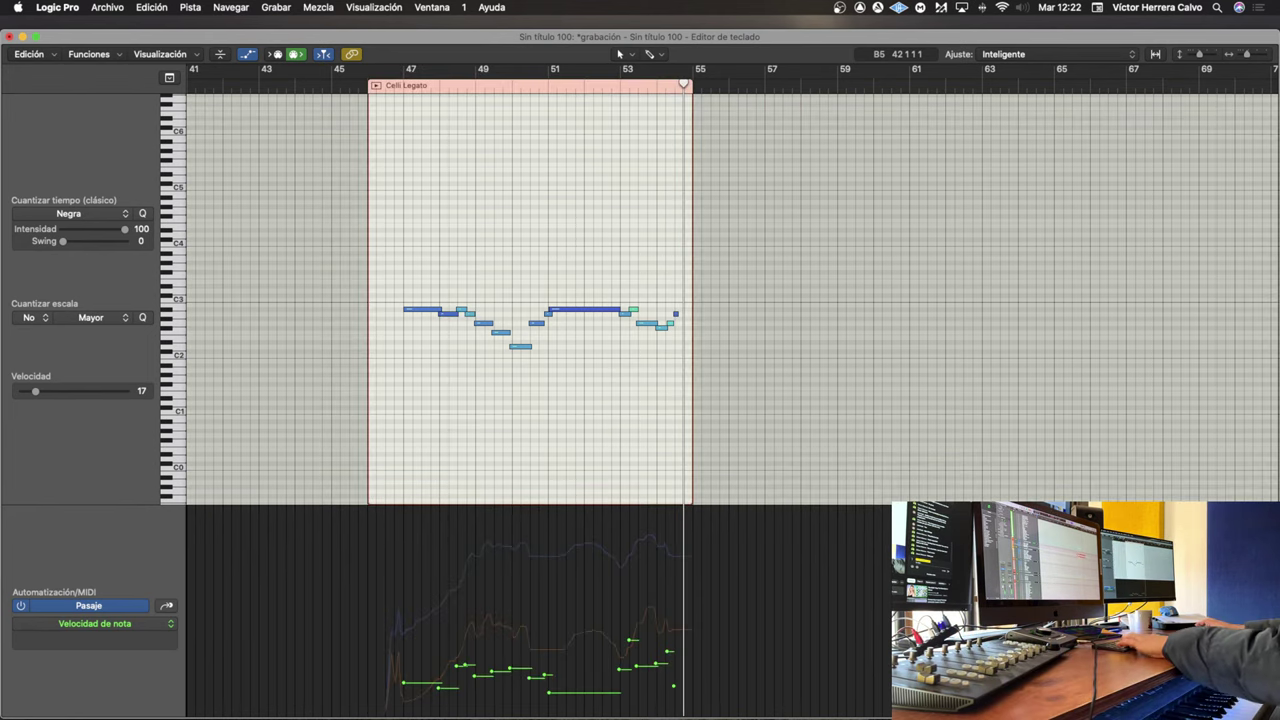
key("super+z")
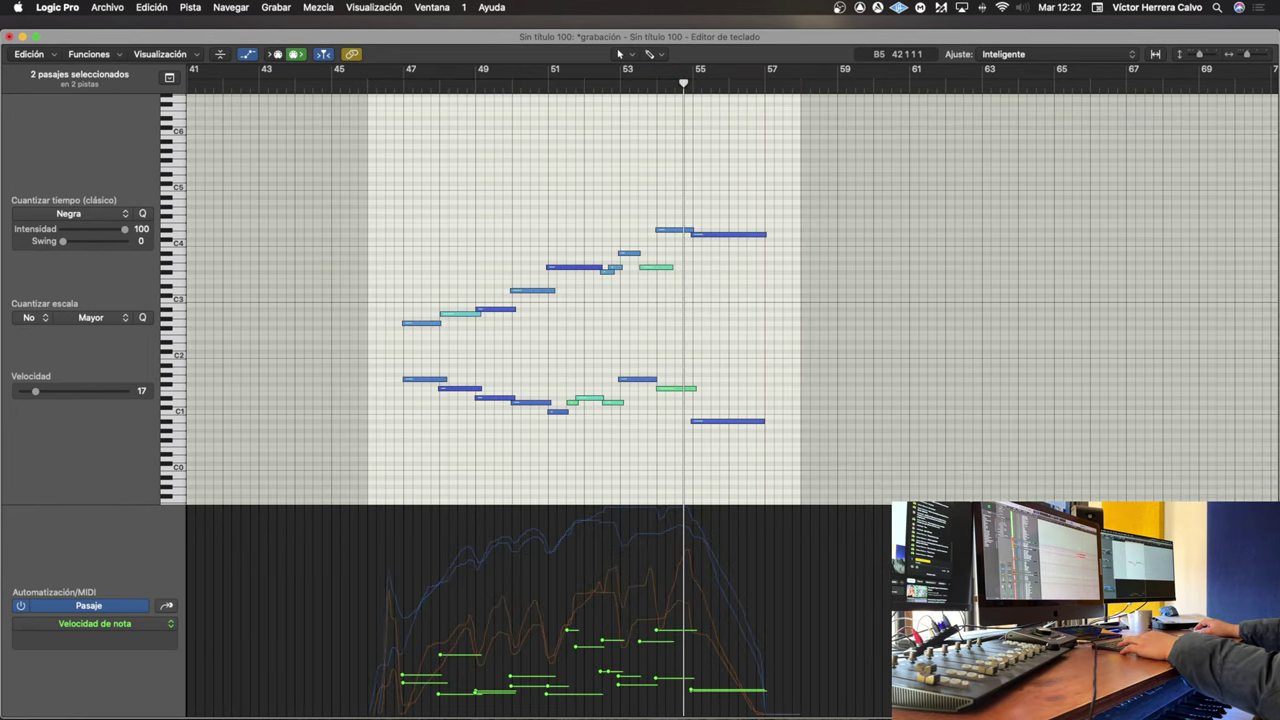
Step: Transpose the Violins 2 Legato region up one octave and show it together with the Basses Legato region
key("super+z")
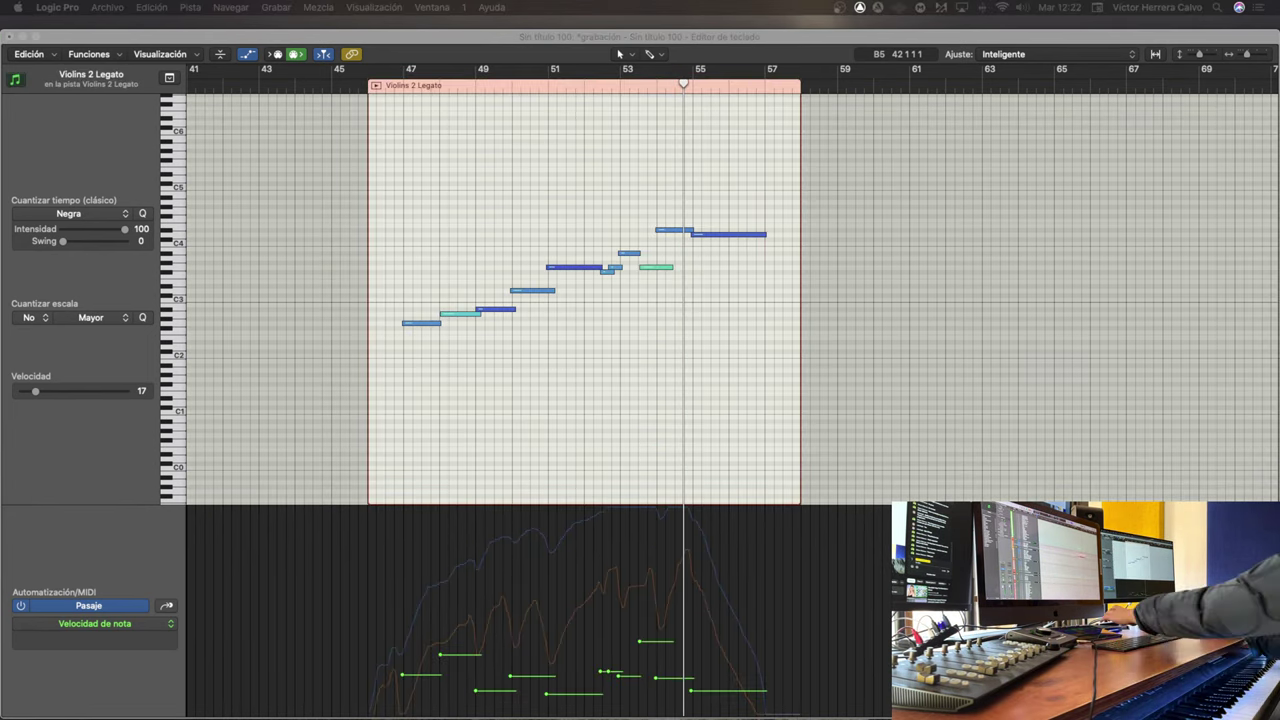
key("super+z")
key("super+z")
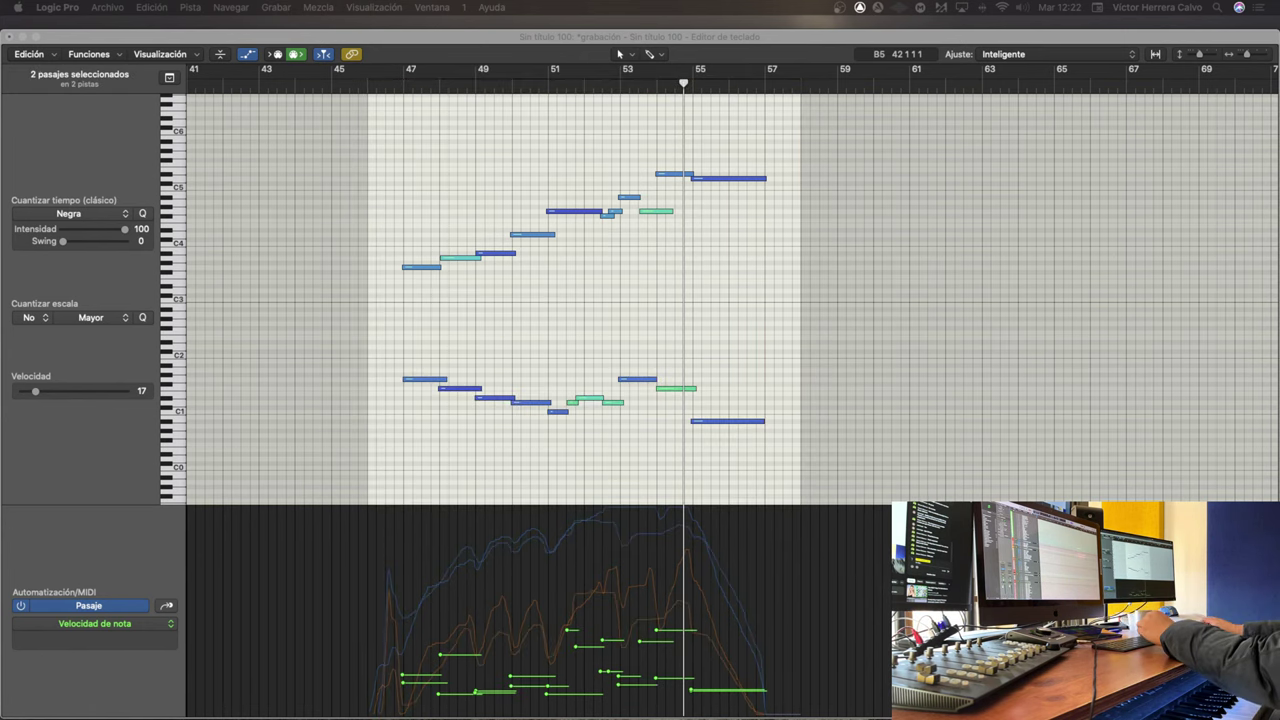
Step: Record a new Celli Legato line from about bar 45 to bar 57 and display all three regions together
key("space")
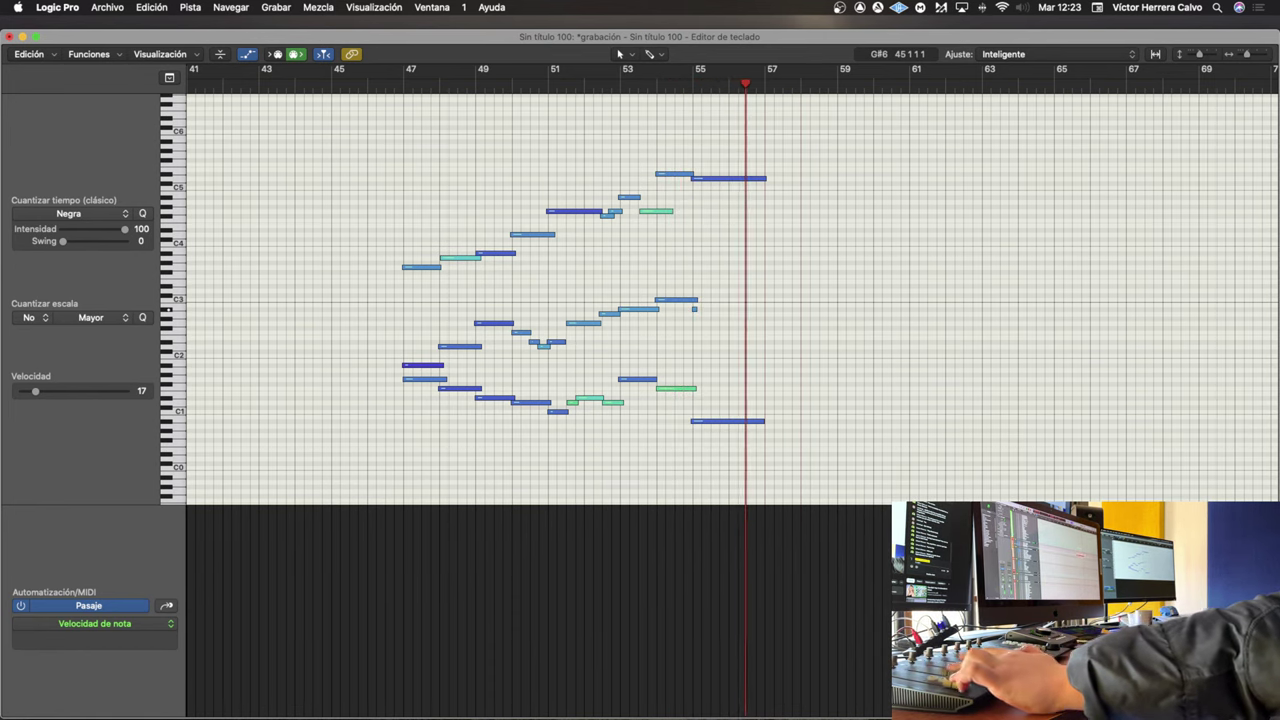
key("space")
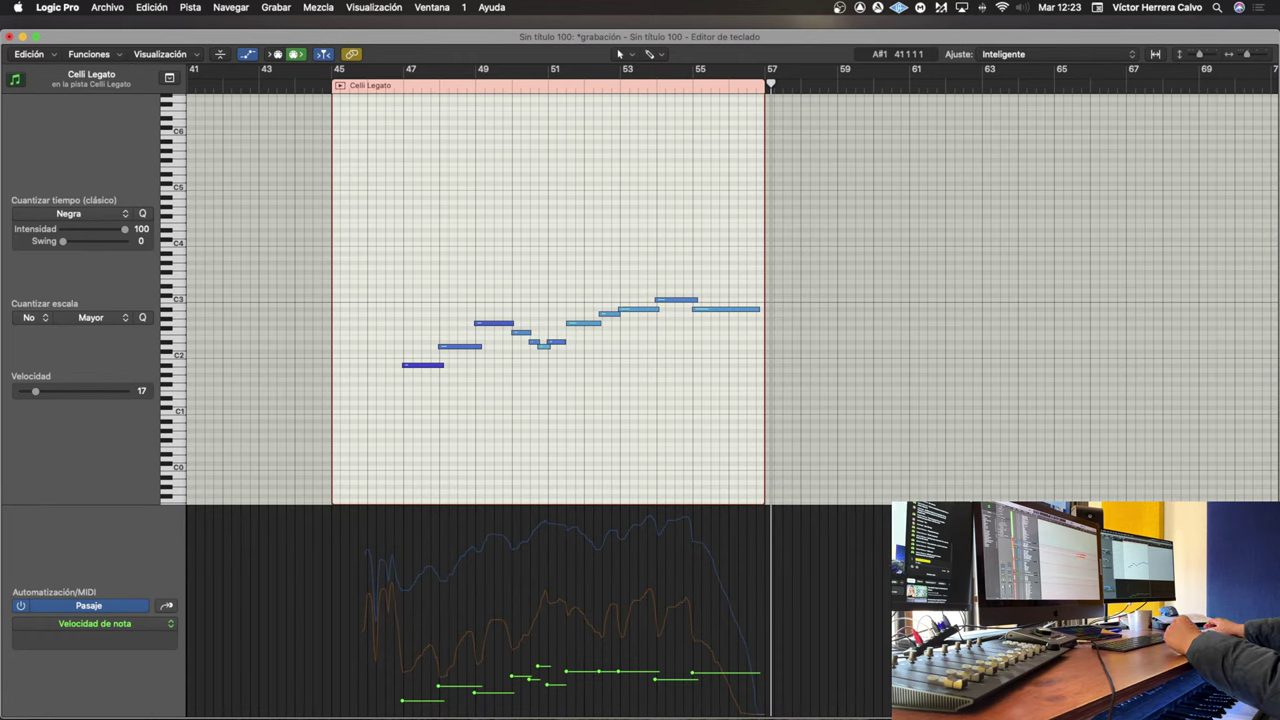
key("super+a")
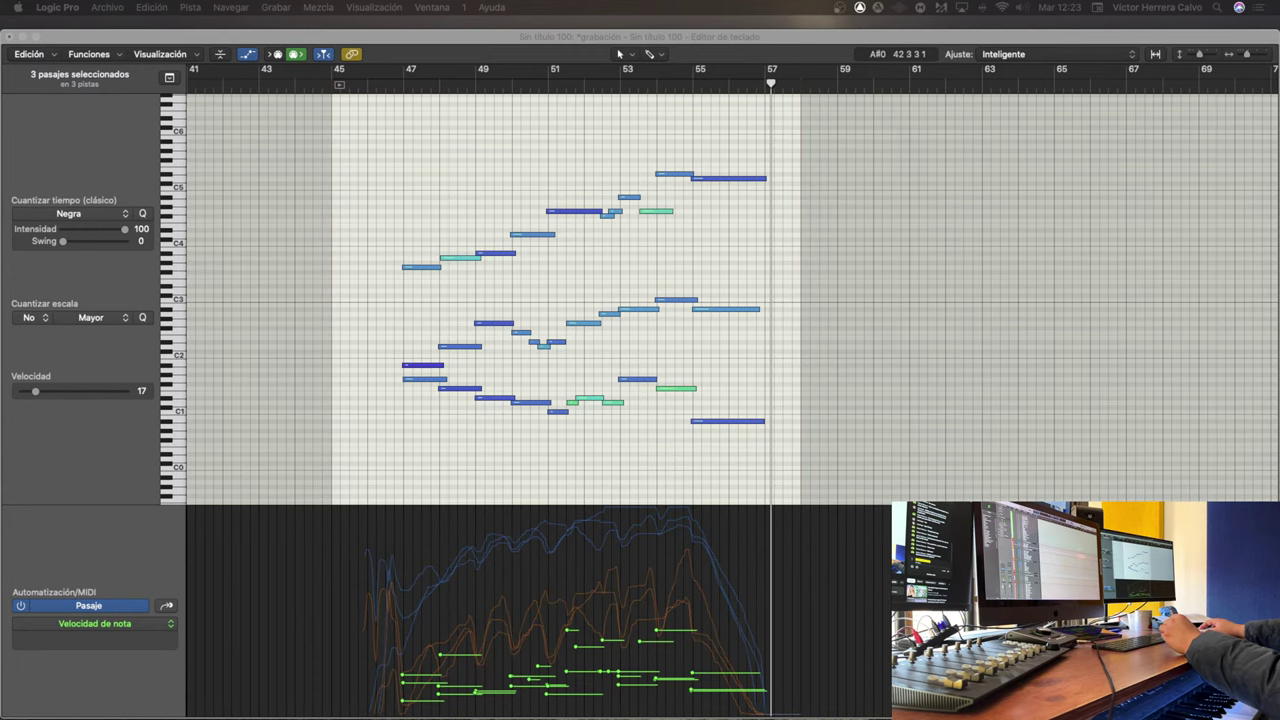
Step: Record a Violas Legato line from about bar 45 to bar 57 with the other three parts shown in the piano roll
key("super+shift+a")
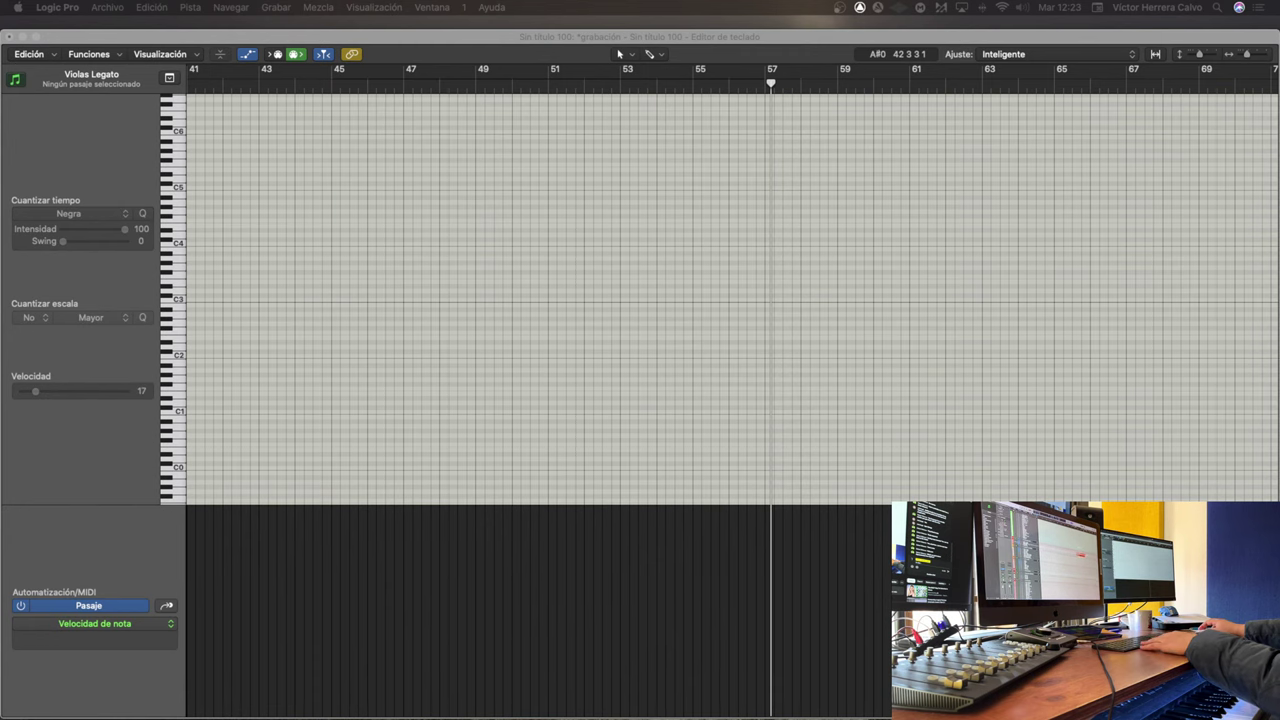
left_click(367, 80)
key("super+a")
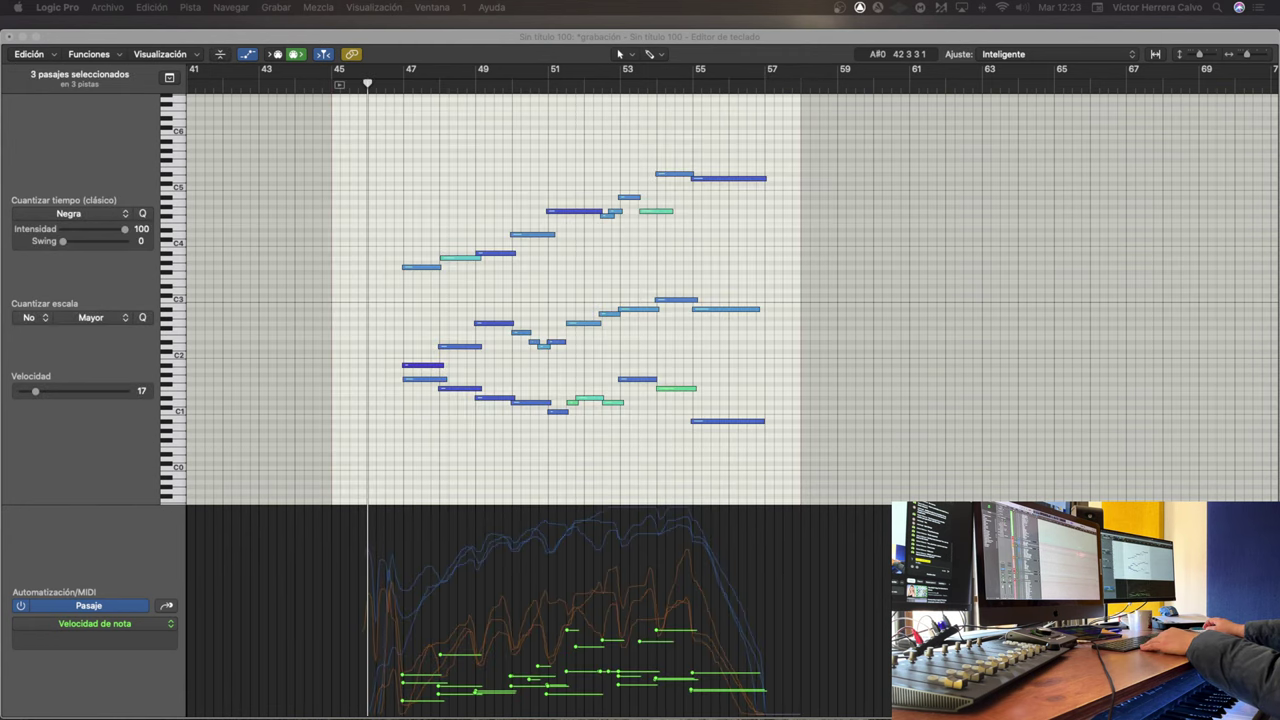
scroll(611, 163, "left", 5)
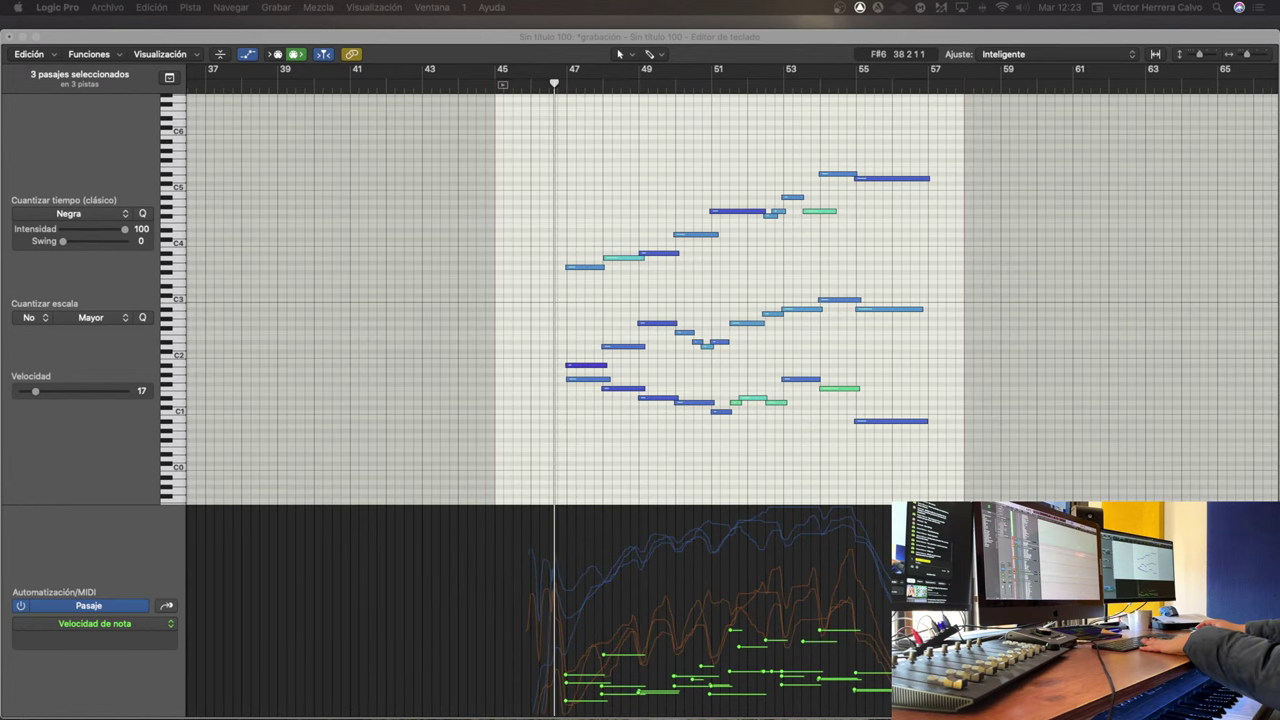
left_click(501, 97)
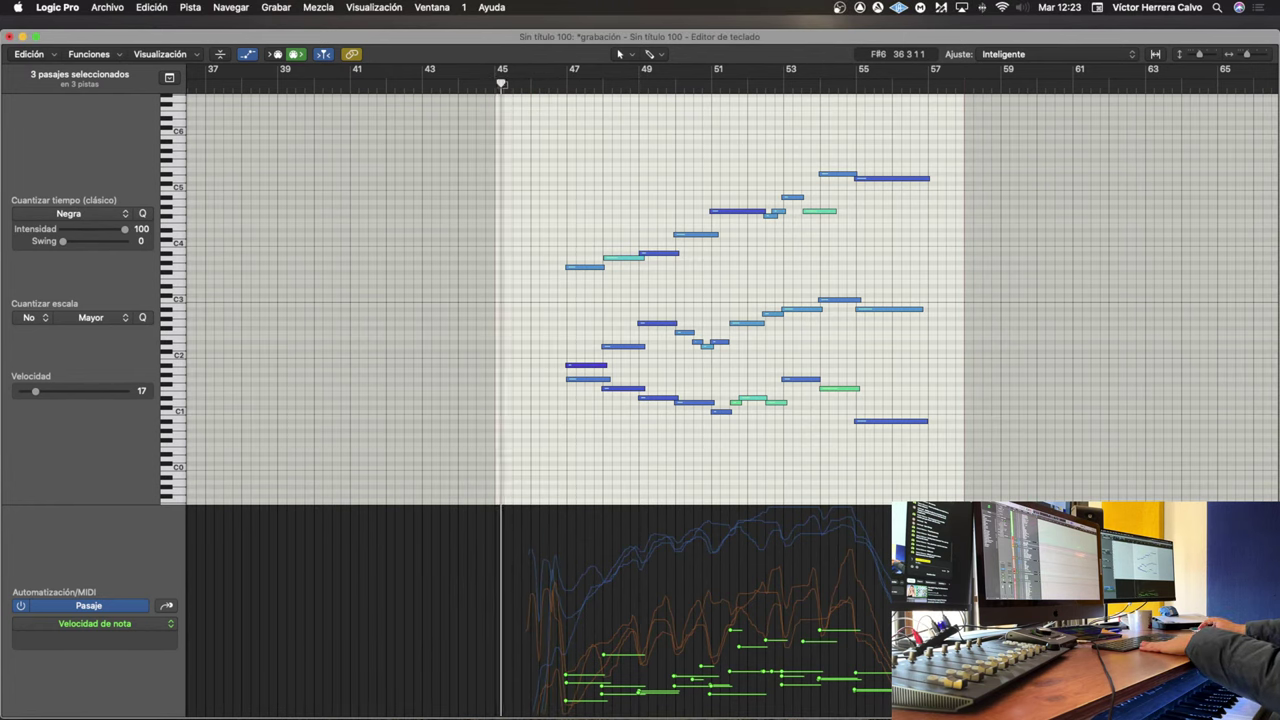
key("r")
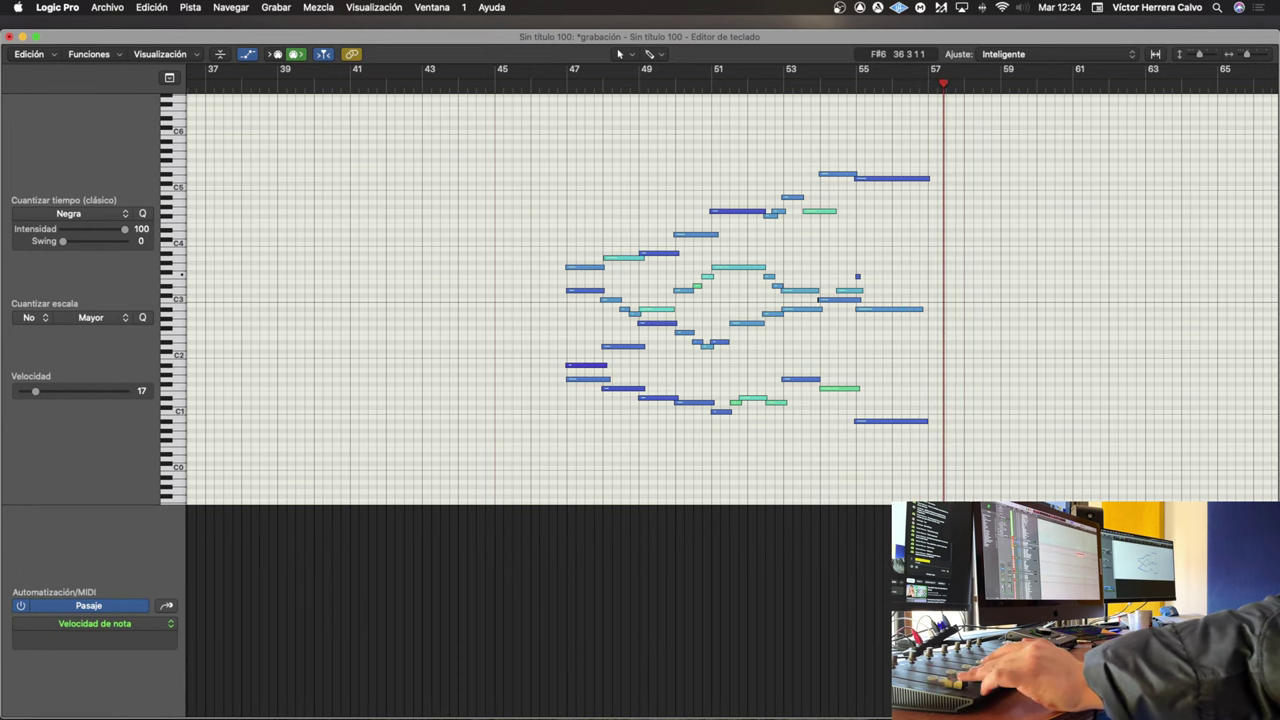
key("Down")
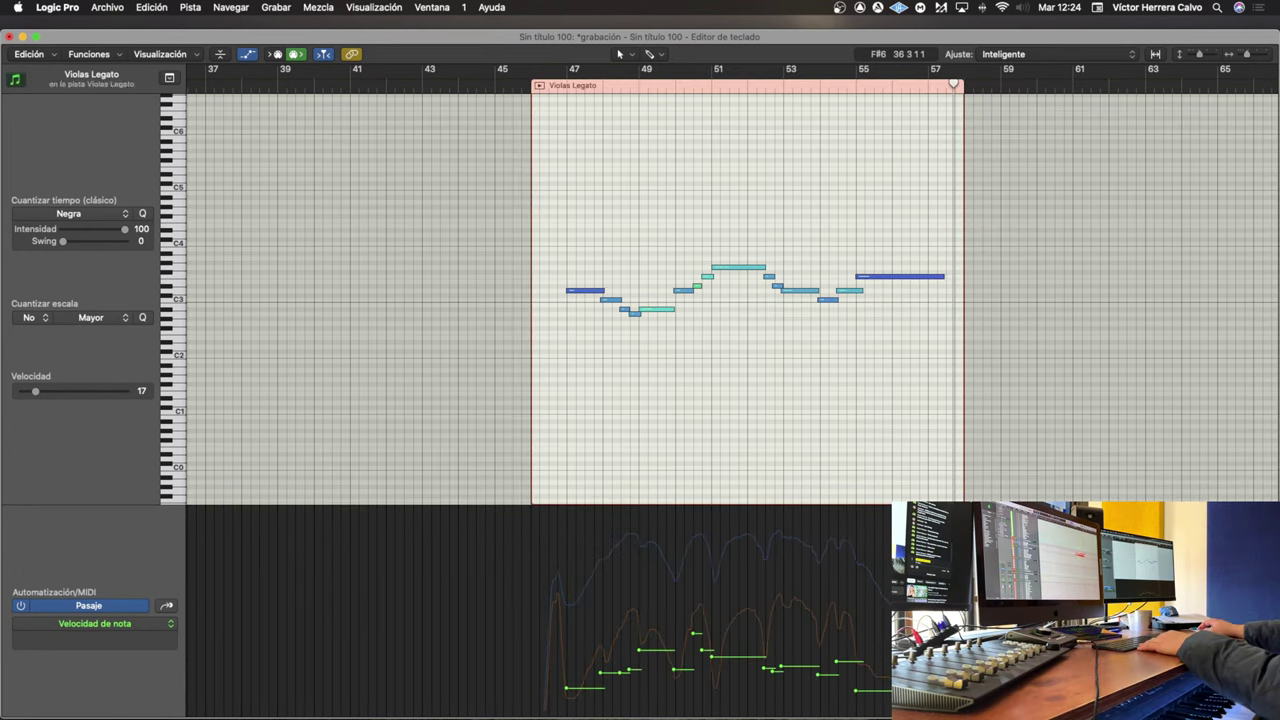
Step: Copy the Violins 2 Legato region to the Violins 1 Legato track at bar 46, transposed up one octave
key("super+a")
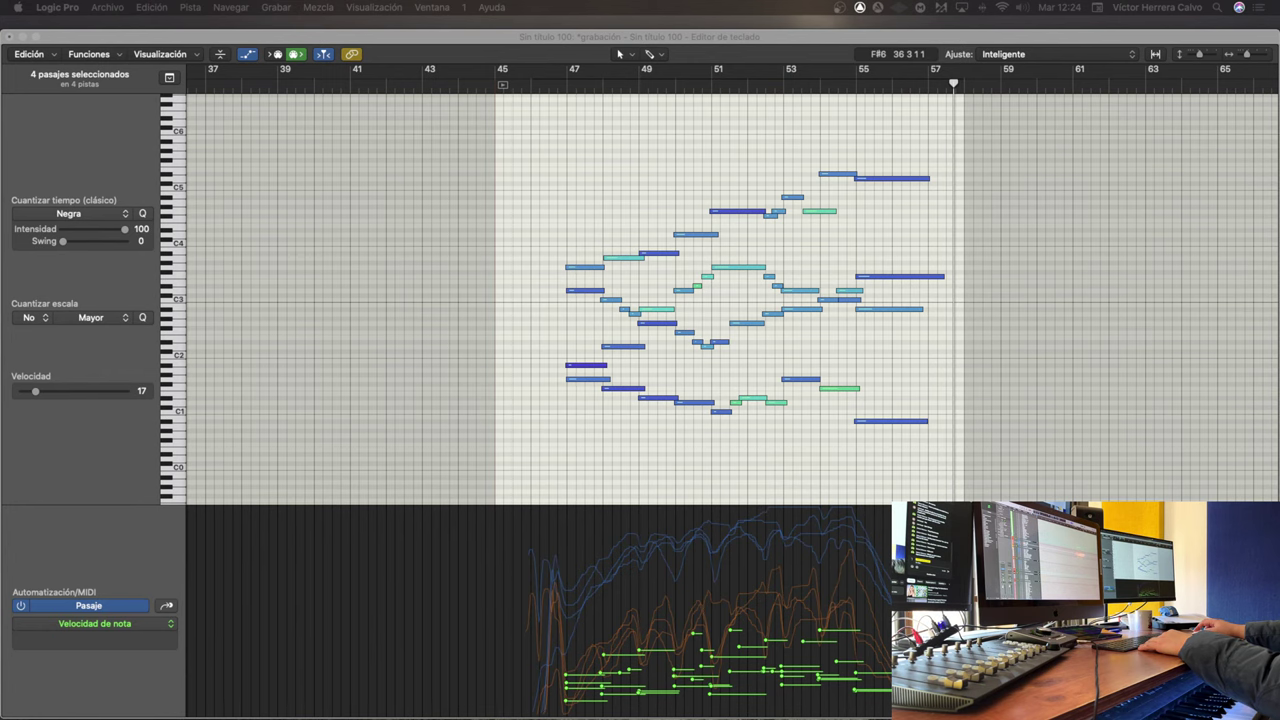
key("shift+super+a")
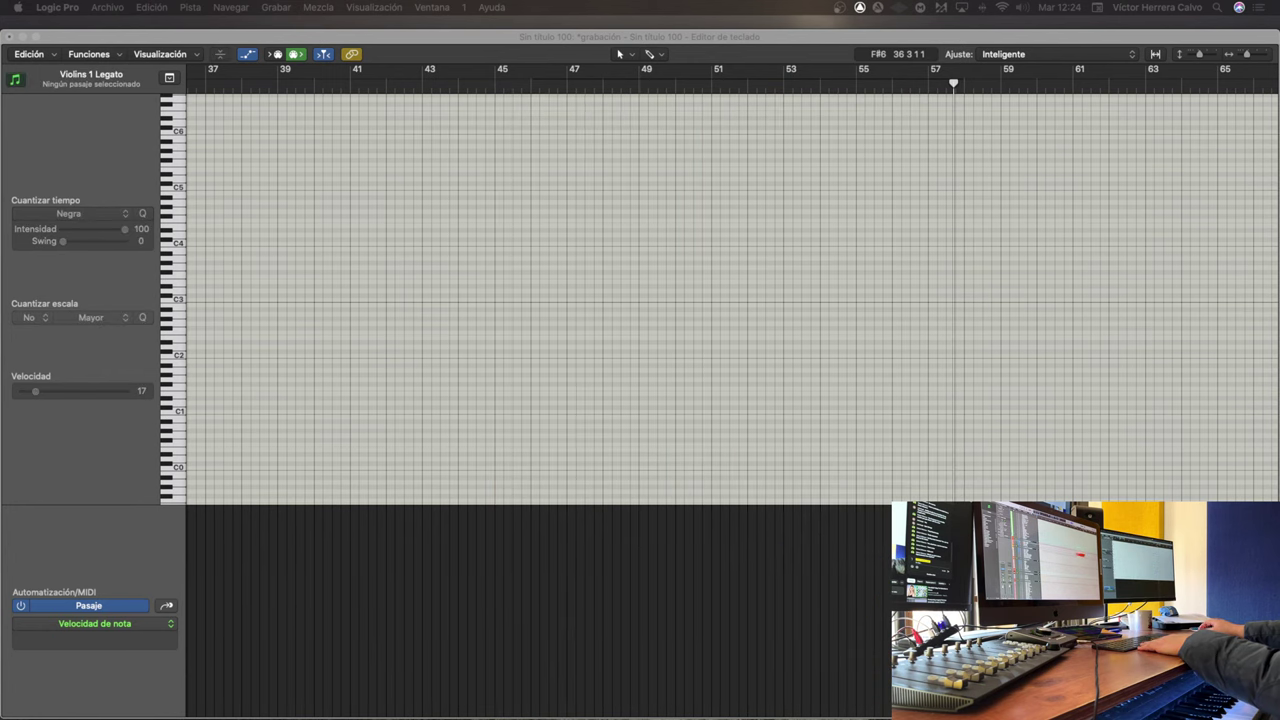
key("super+a")
key("shift+super+a")
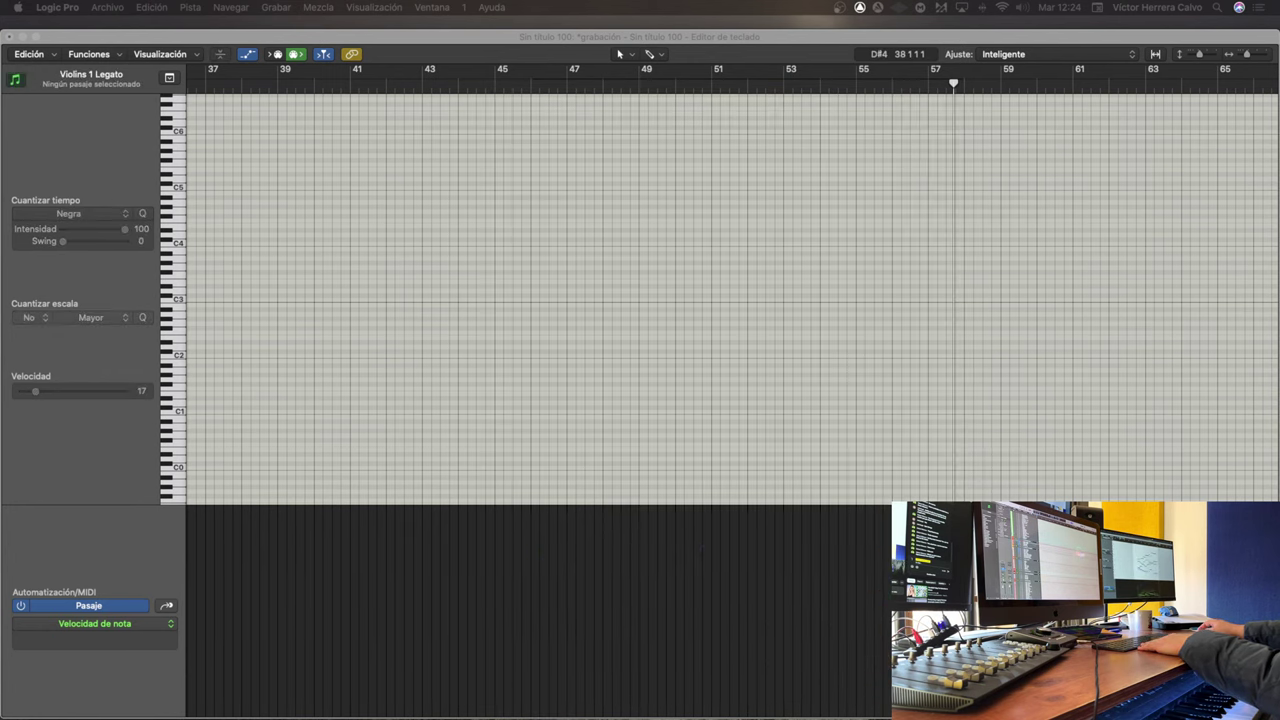
key("Down")
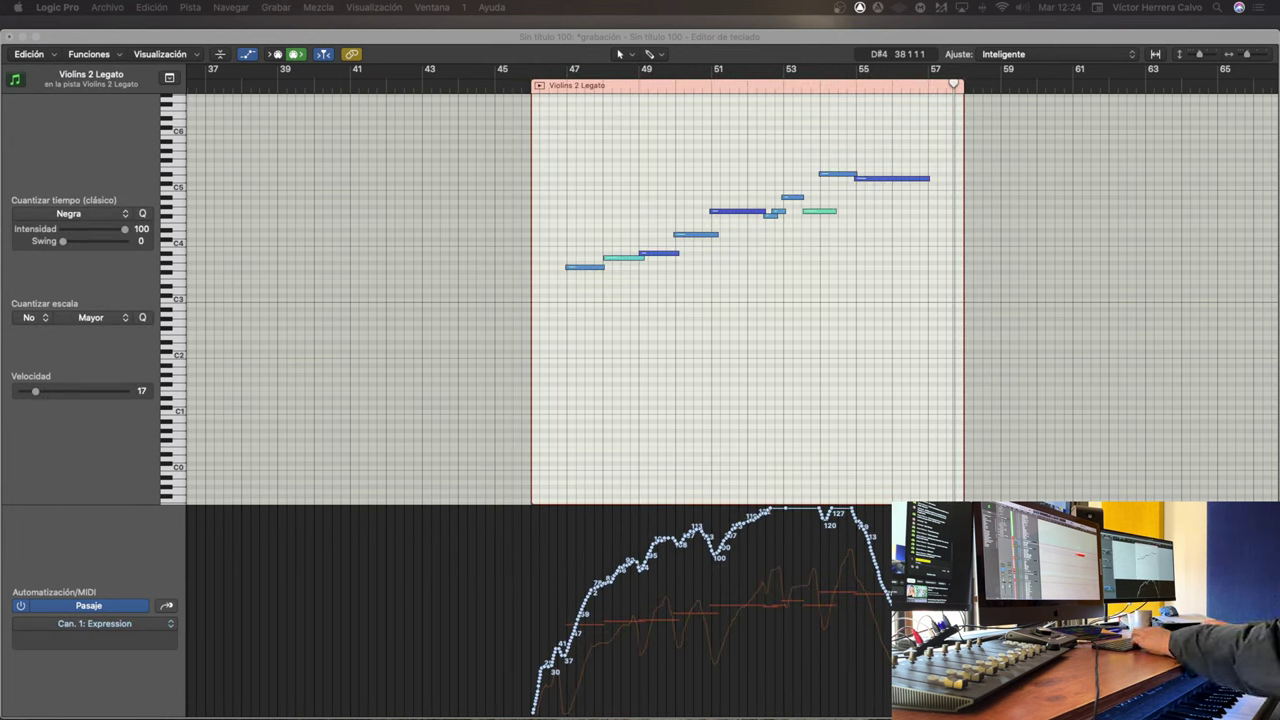
key("shift+Return")
key("End")
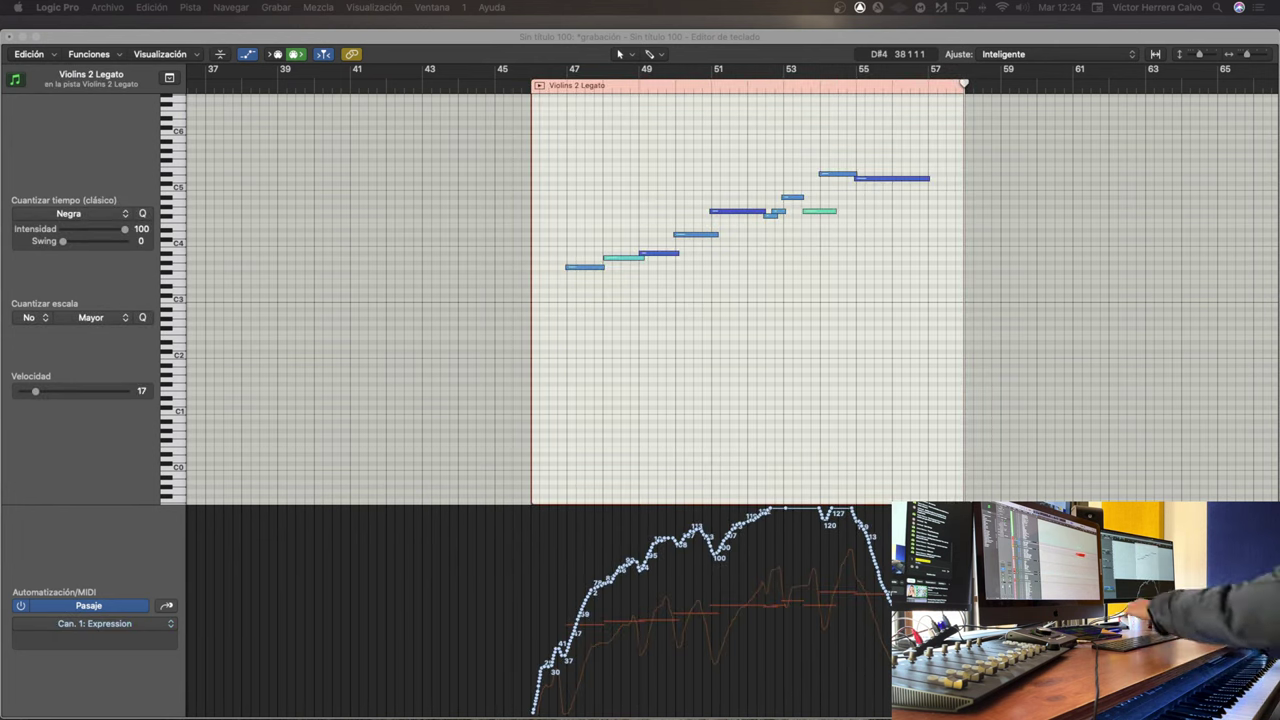
key("Up")
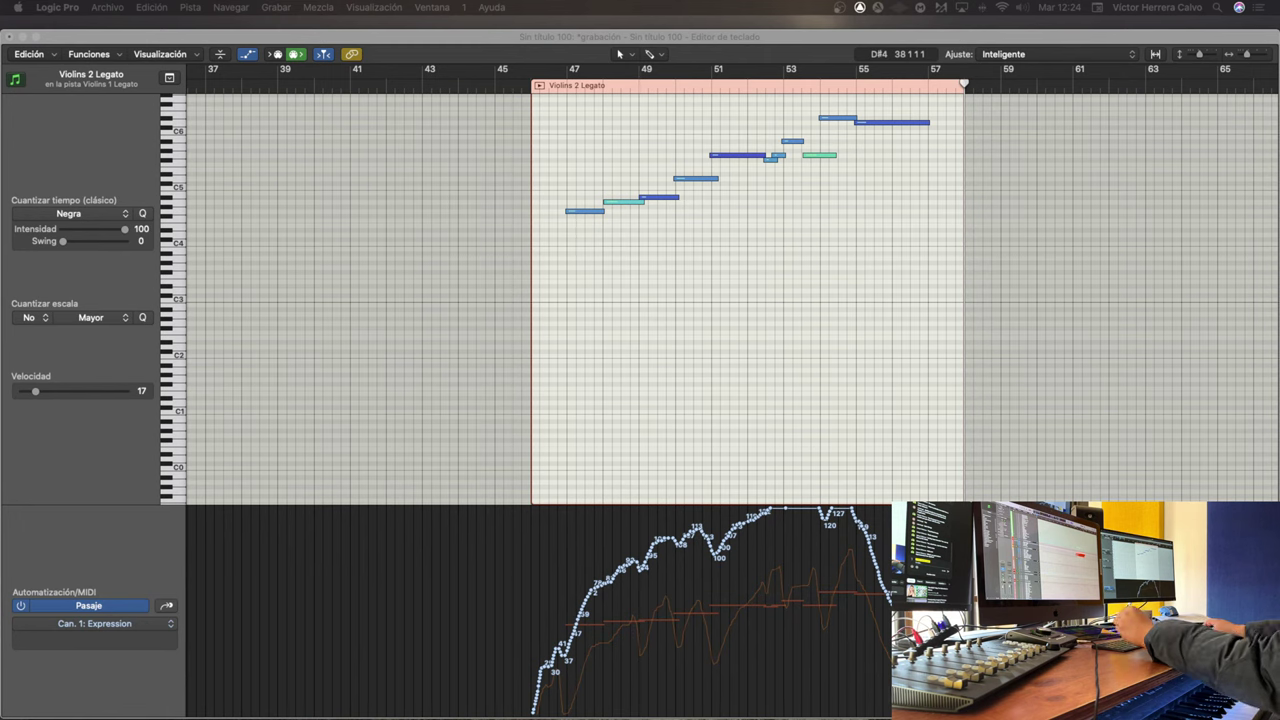
Step: Play the string passage from bar 46 to about bar 55 and display all five regions in the piano roll
key("shift+Return")
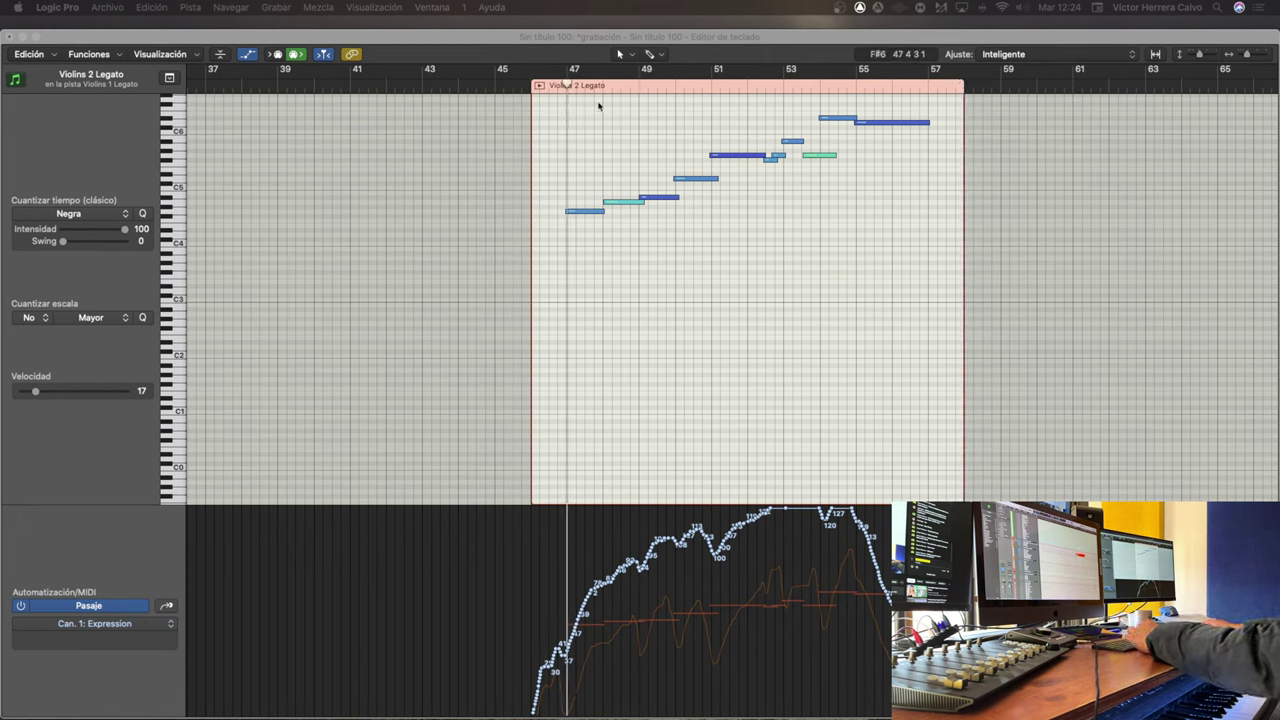
key("shift+Return")
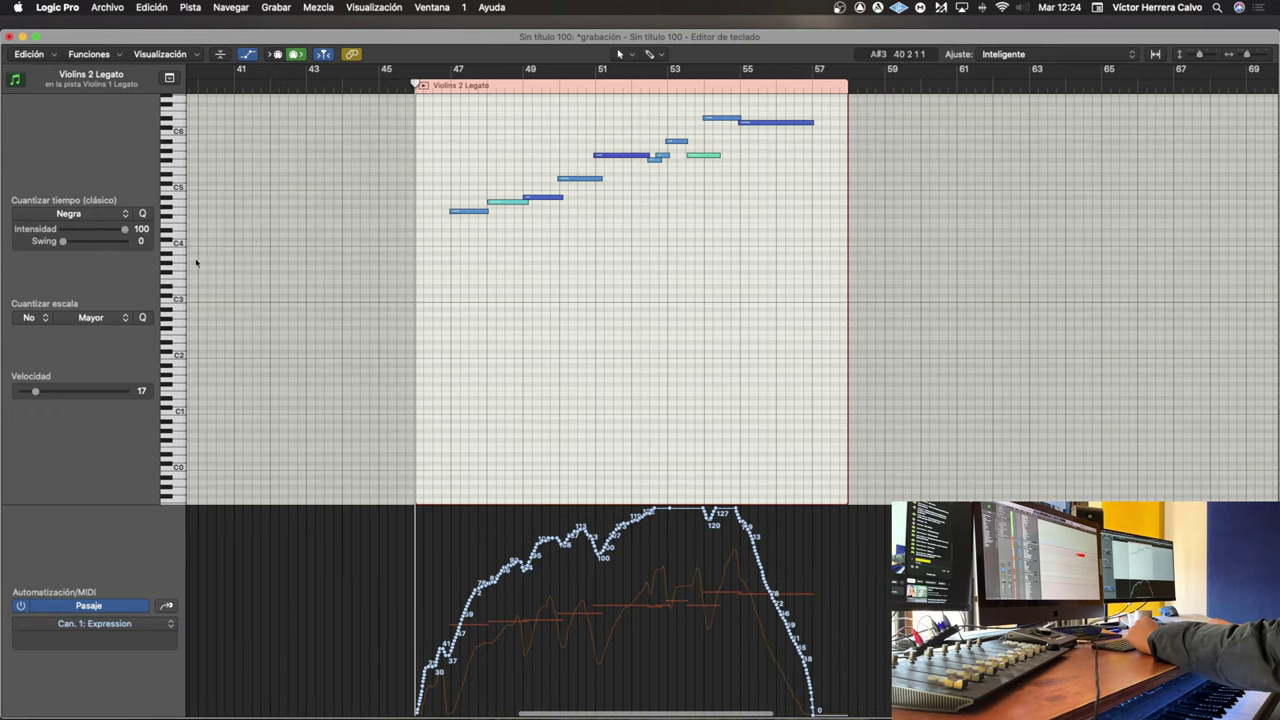
key("Up")
key("super+a")
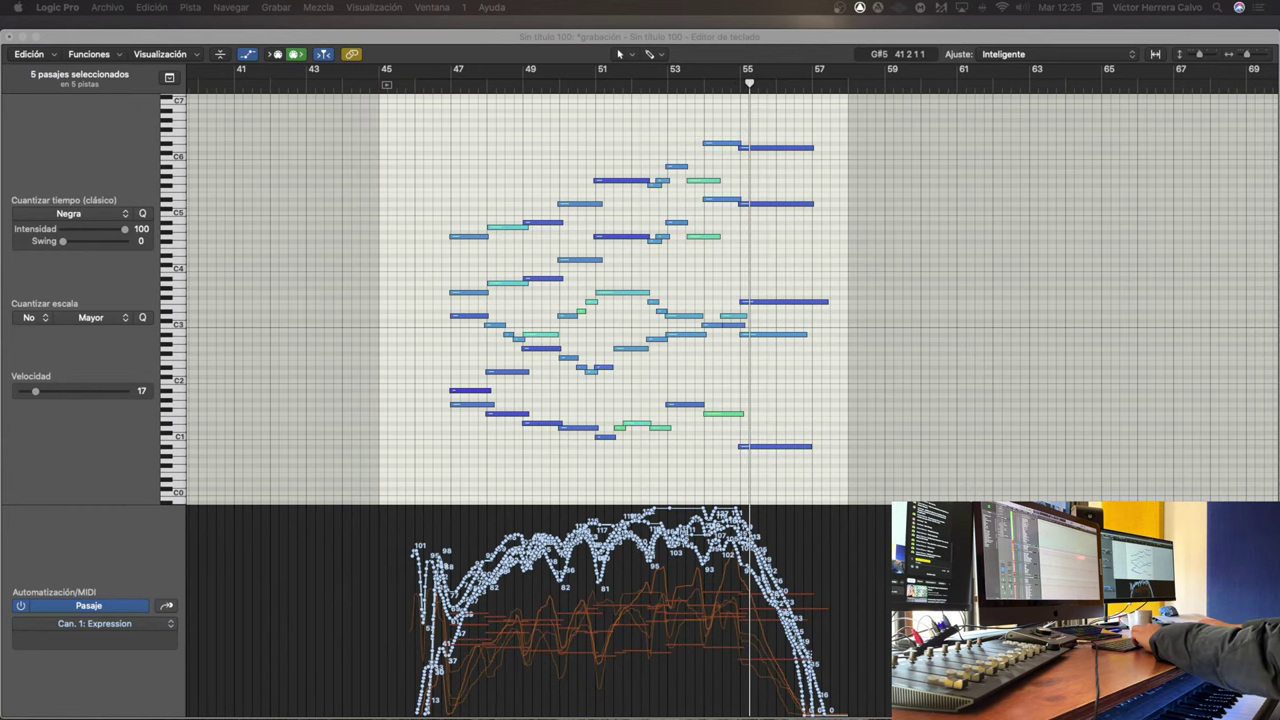
Step: Copy the five VISTA Strings legato regions to the matching Appassionata Strings and CSS Legatos tracks, aligned with the originals around bars 45 to 57
key("super+w")
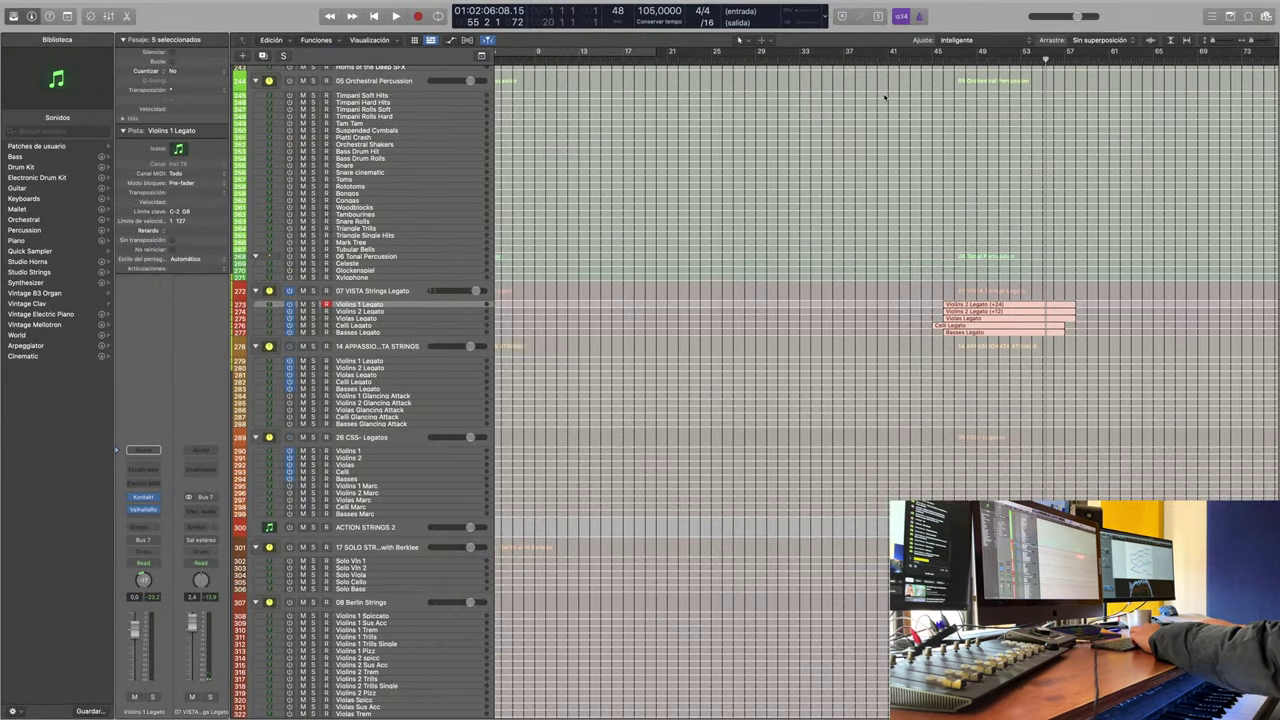
left_click(1107, 62)
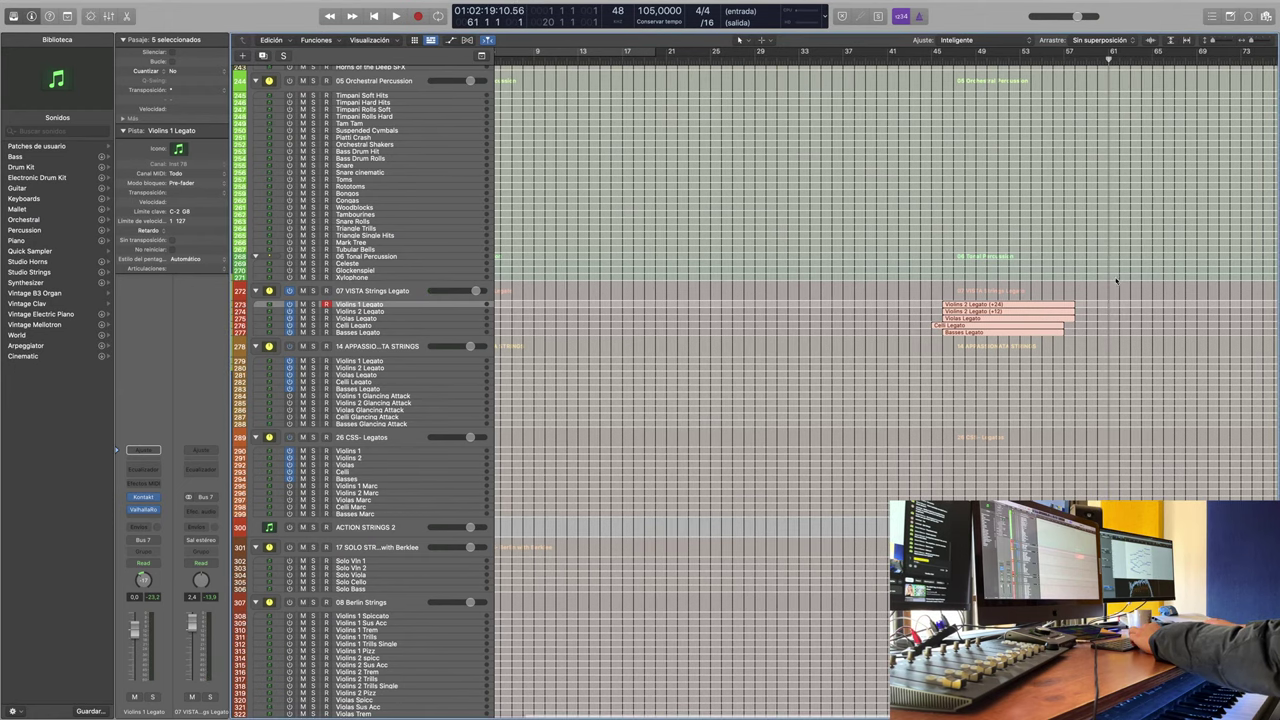
left_click_drag(1115, 280, 1008, 372)
key("super+c")
key("super+v")
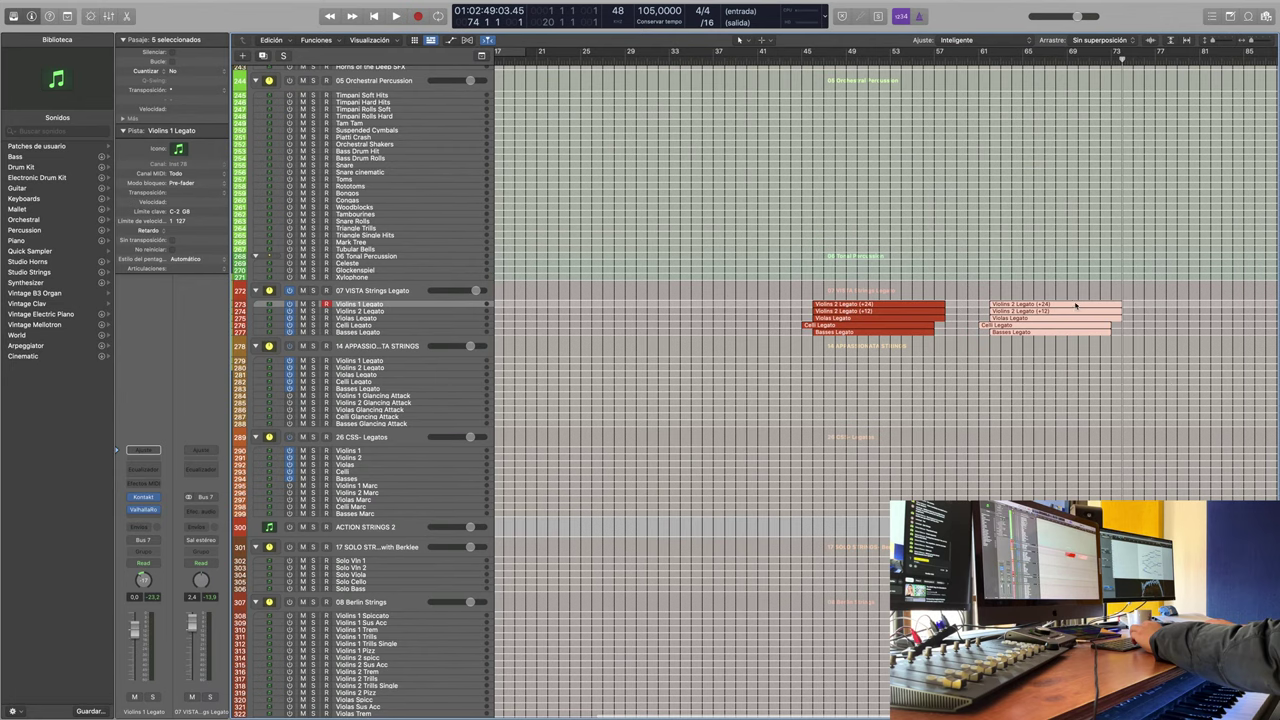
left_click_drag(1072, 308, 896, 364)
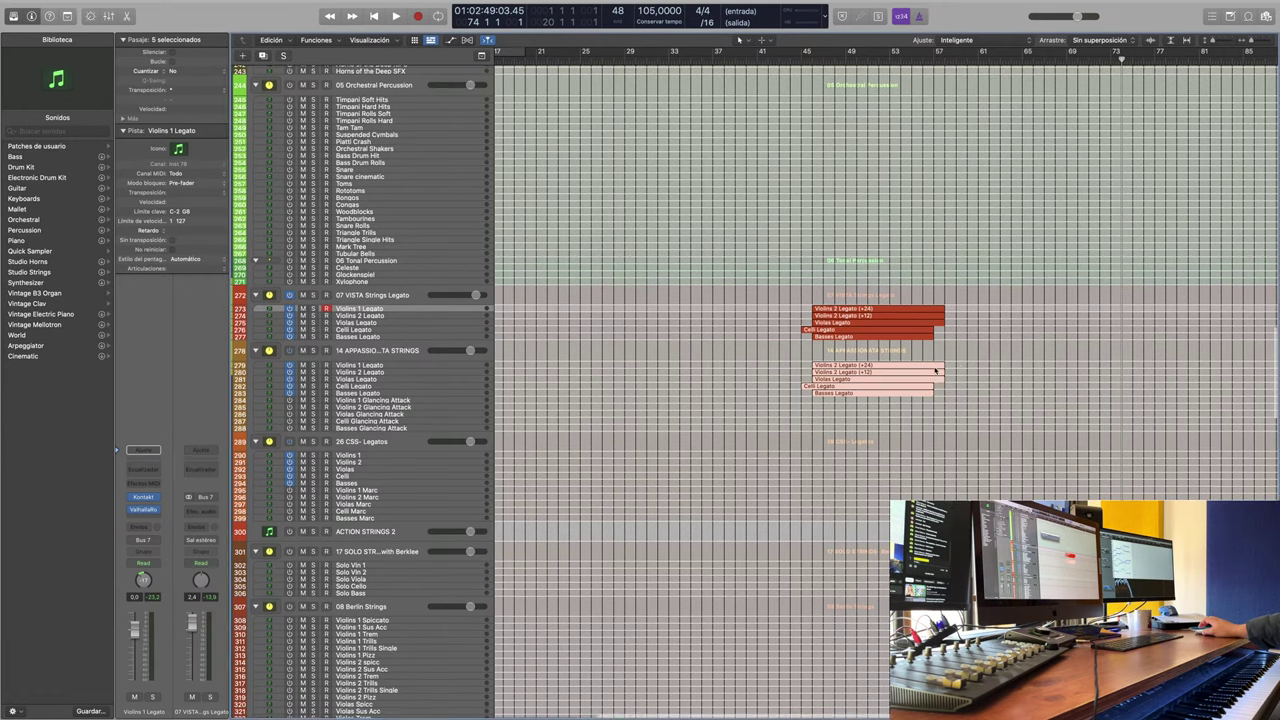
left_click_drag(966, 361, 995, 352)
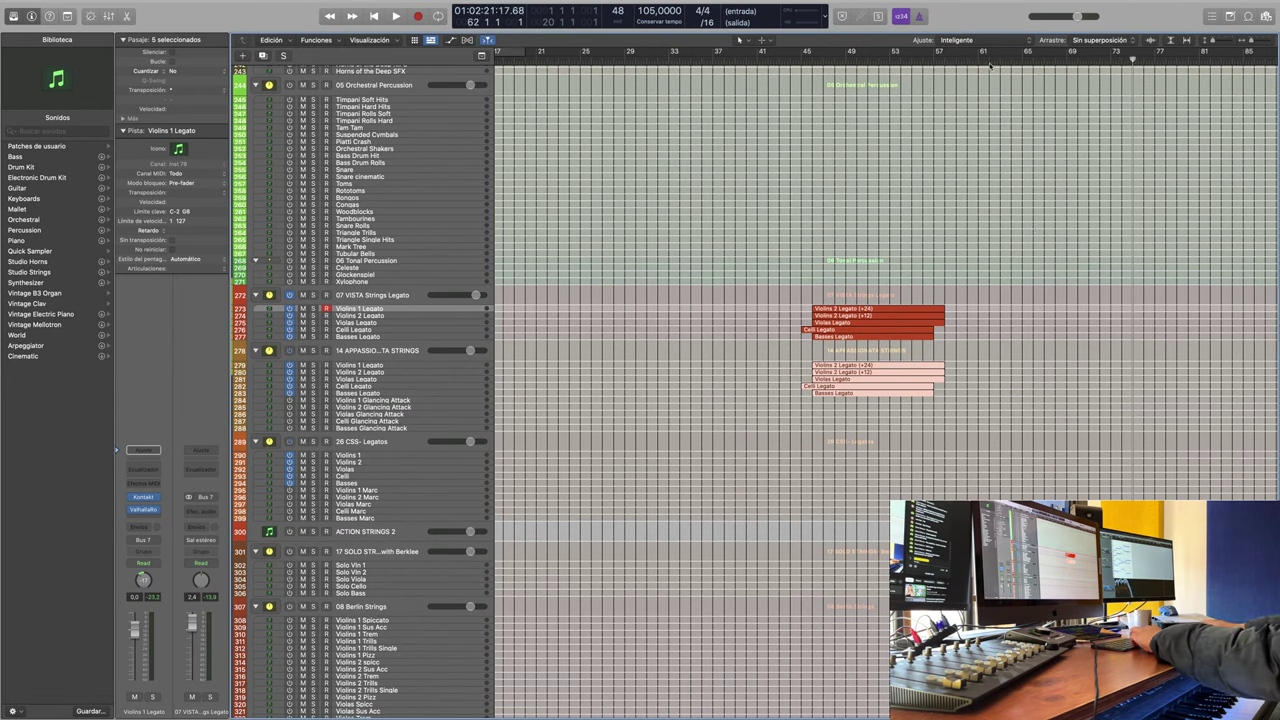
left_click_drag(845, 366, 848, 456)
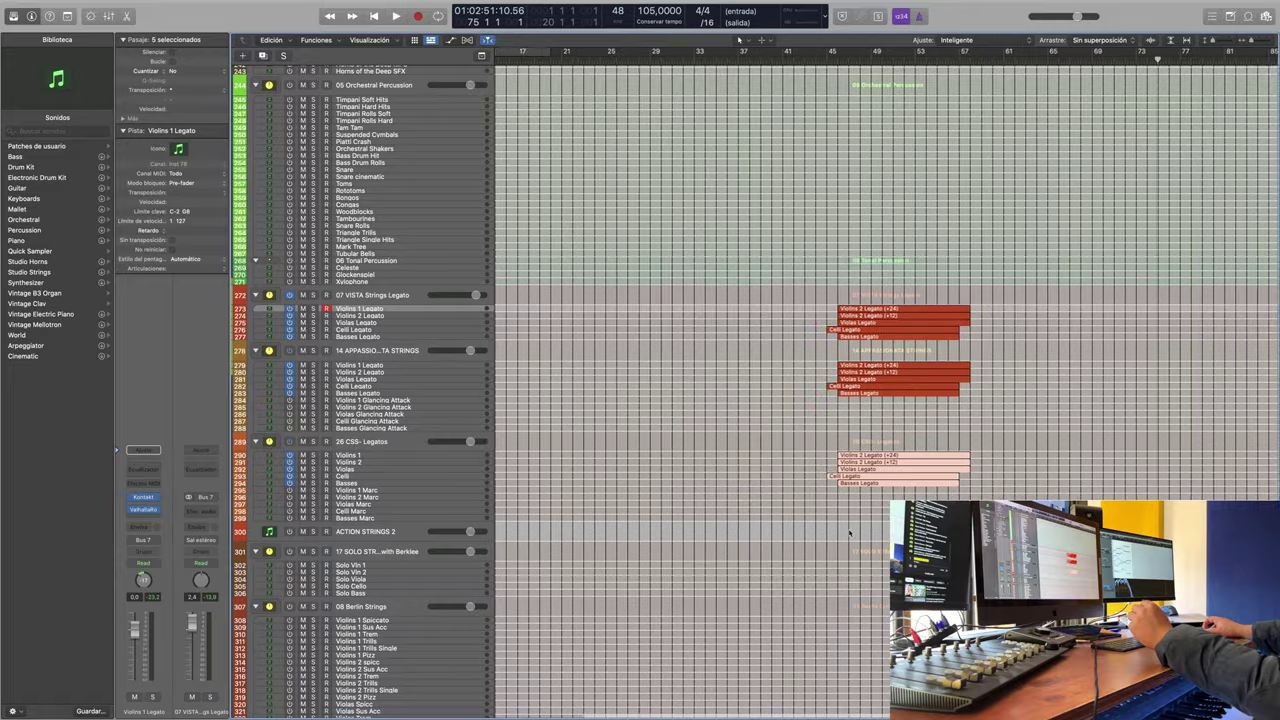
Step: Inspect the Appassionata Strings instrument settings on the Violins 1 Legato and Violins 2 Legato tracks, closing each plug-in window
scroll(589, 549, "down", 5)
scroll(700, 530, "up", 15)
scroll(878, 508, "down", 10)
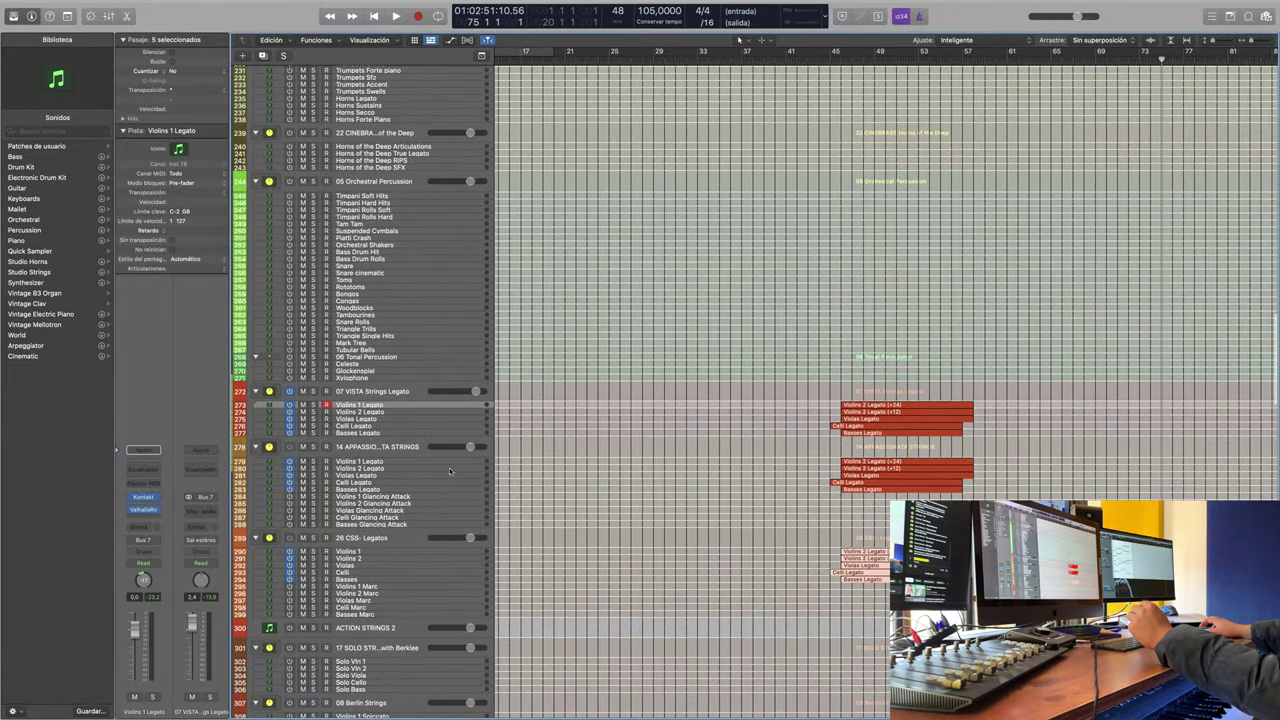
left_click(353, 460)
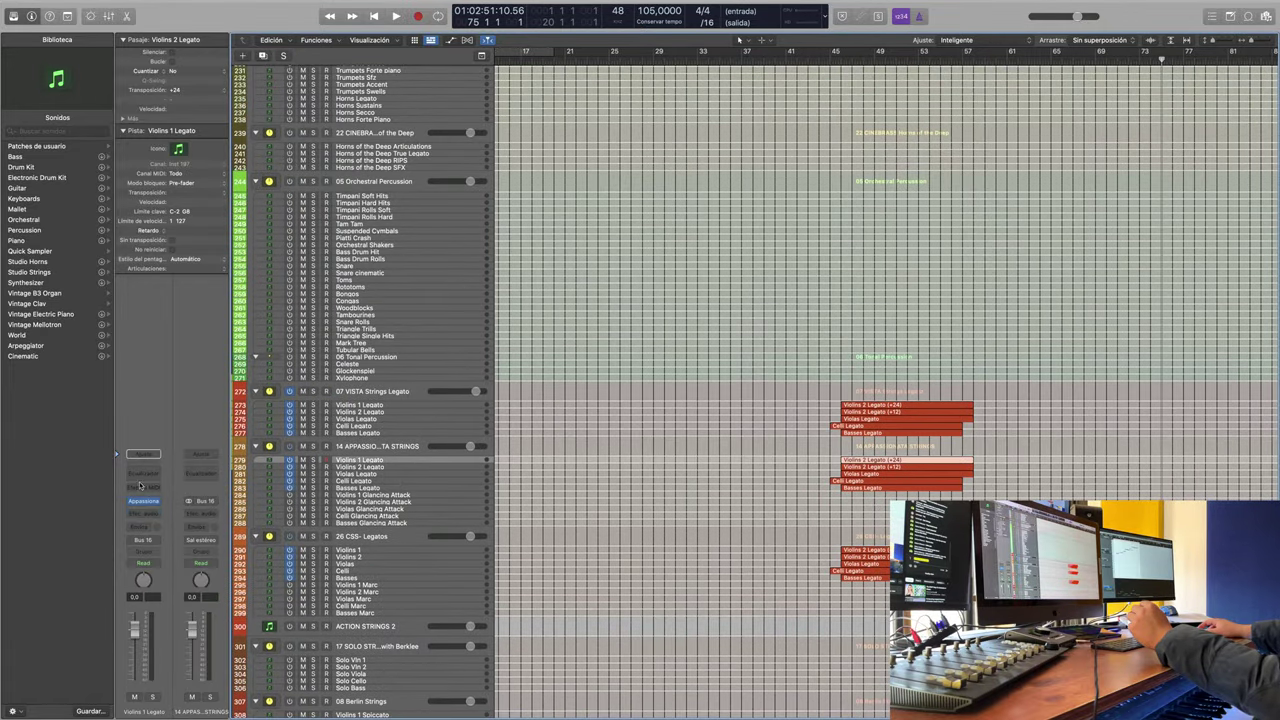
left_click(143, 501)
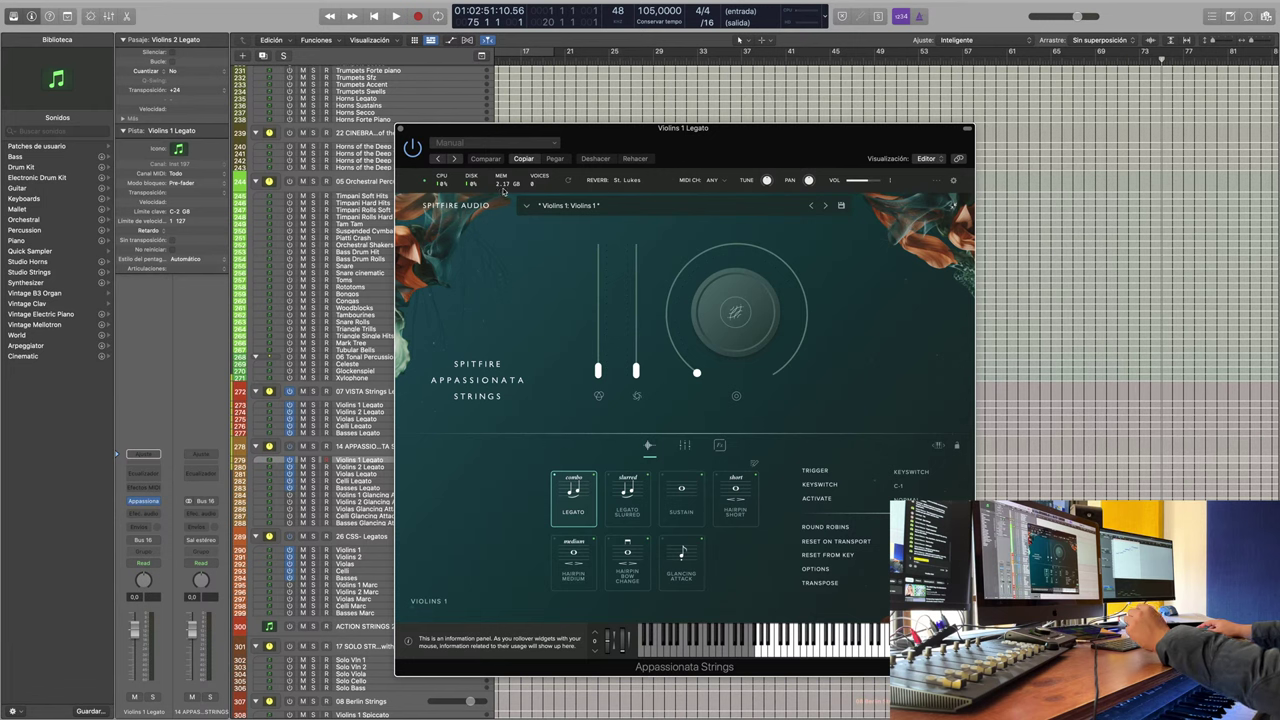
left_click(400, 131)
left_click(368, 467)
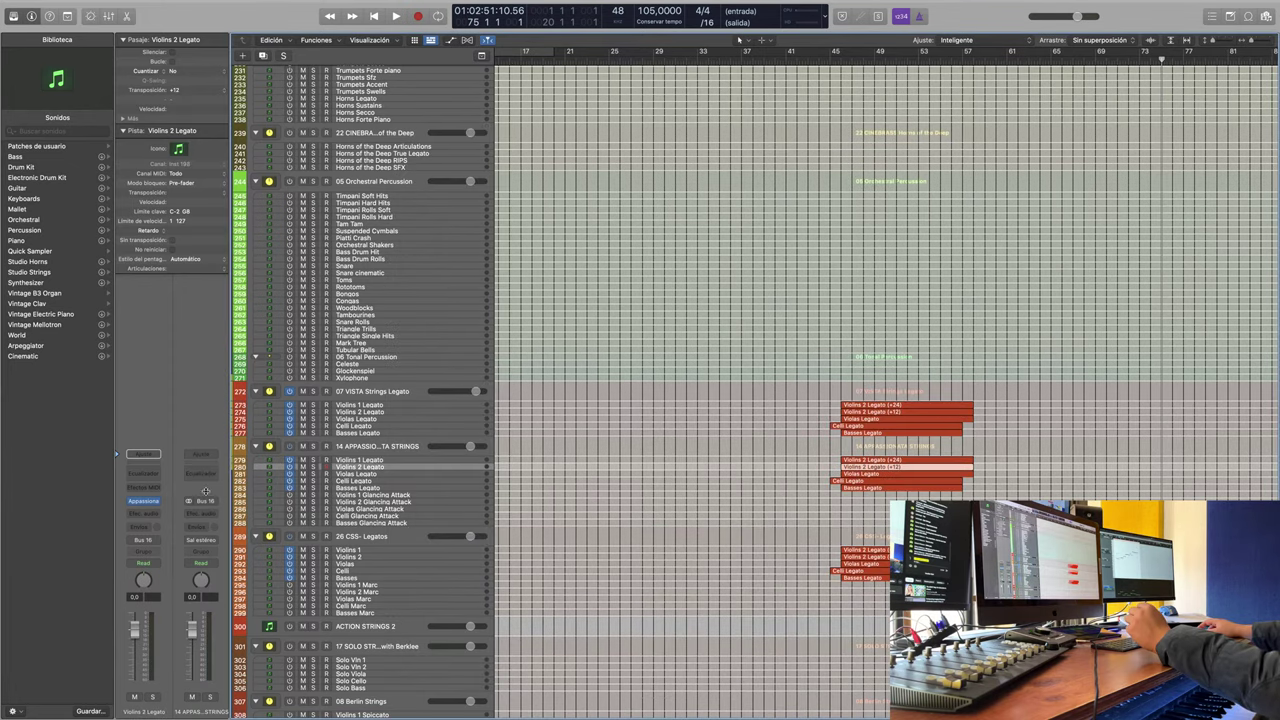
left_click(146, 502)
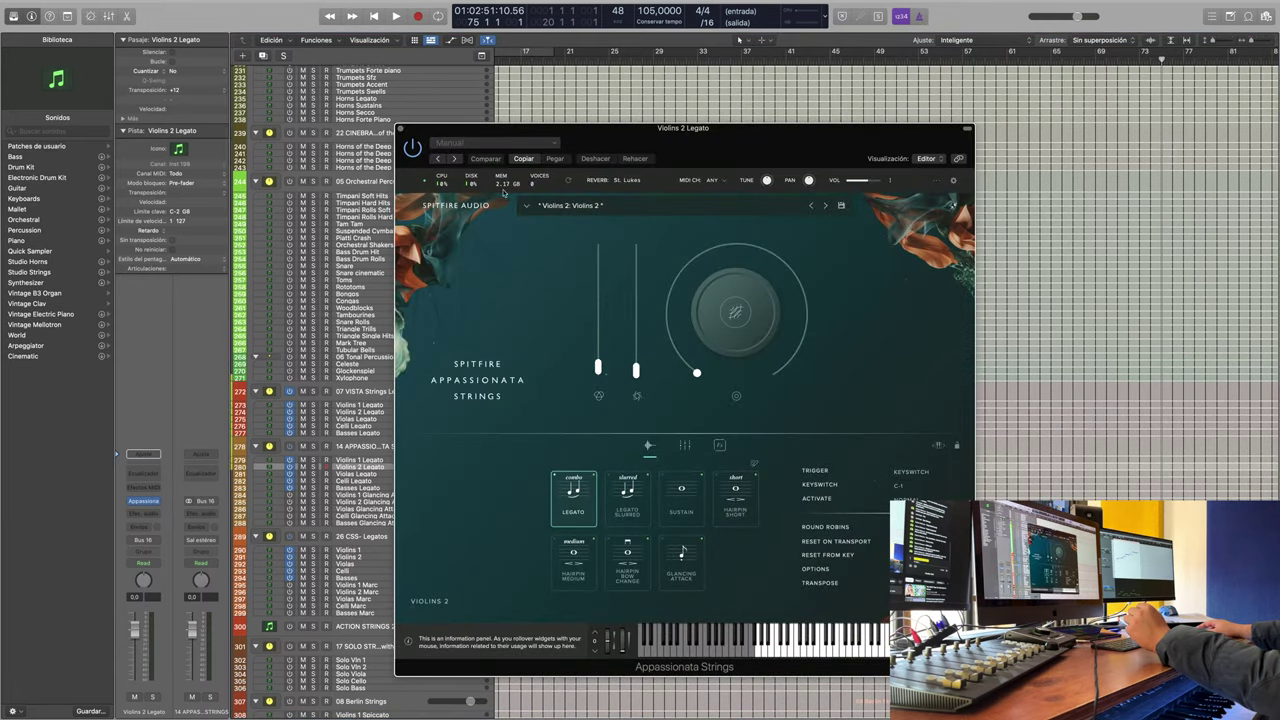
left_click(400, 131)
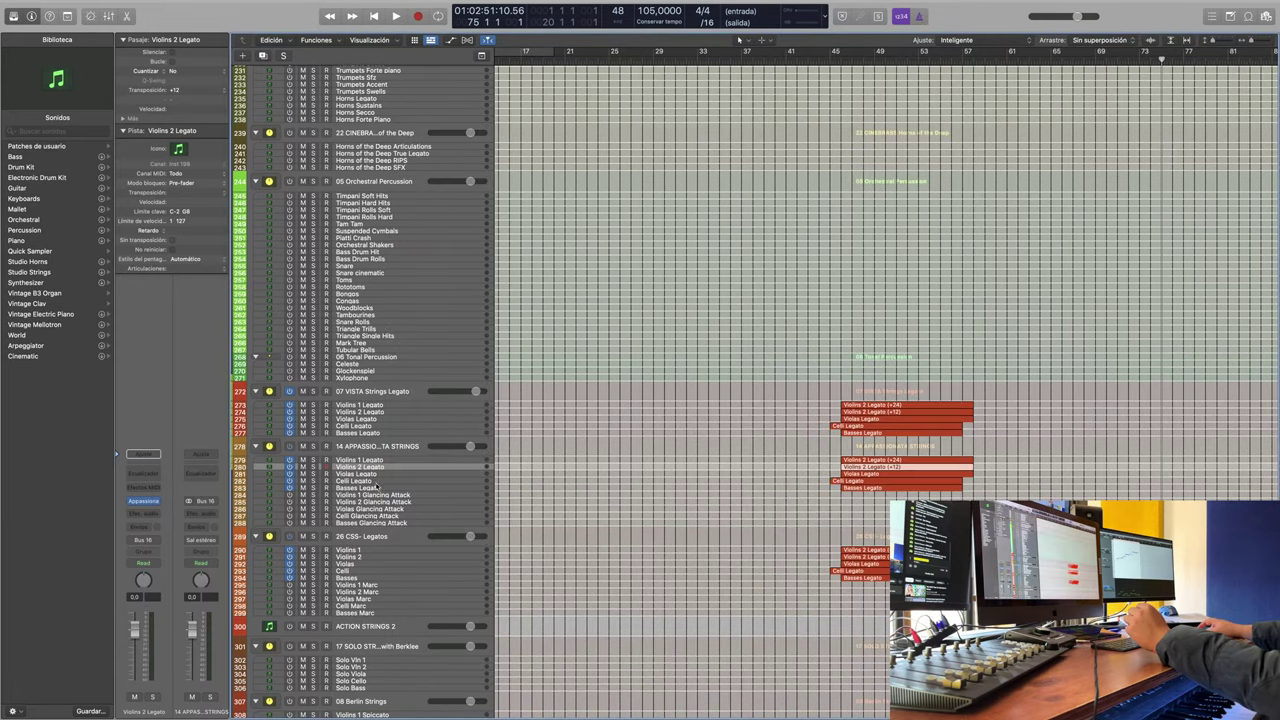
Step: Inspect the microphone mixer pages of the Appassionata Strings instrument on the Violas Legato track and close its window
left_click(372, 475)
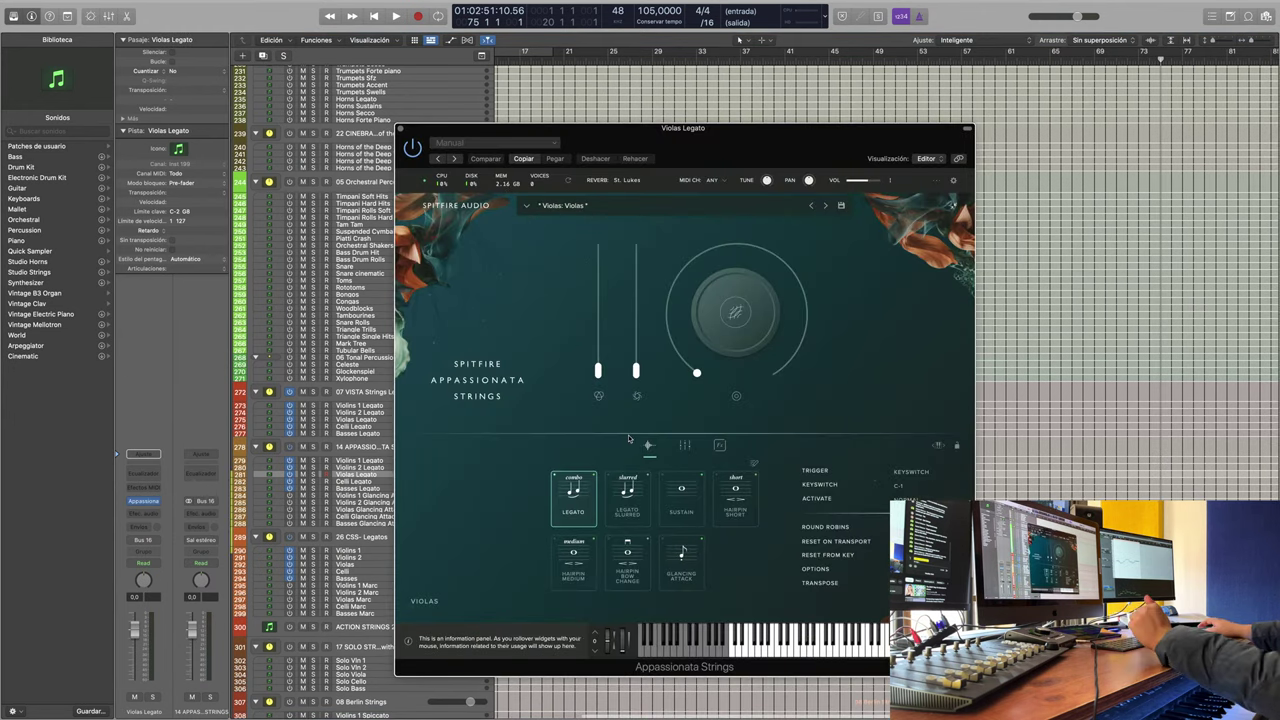
left_click(686, 446)
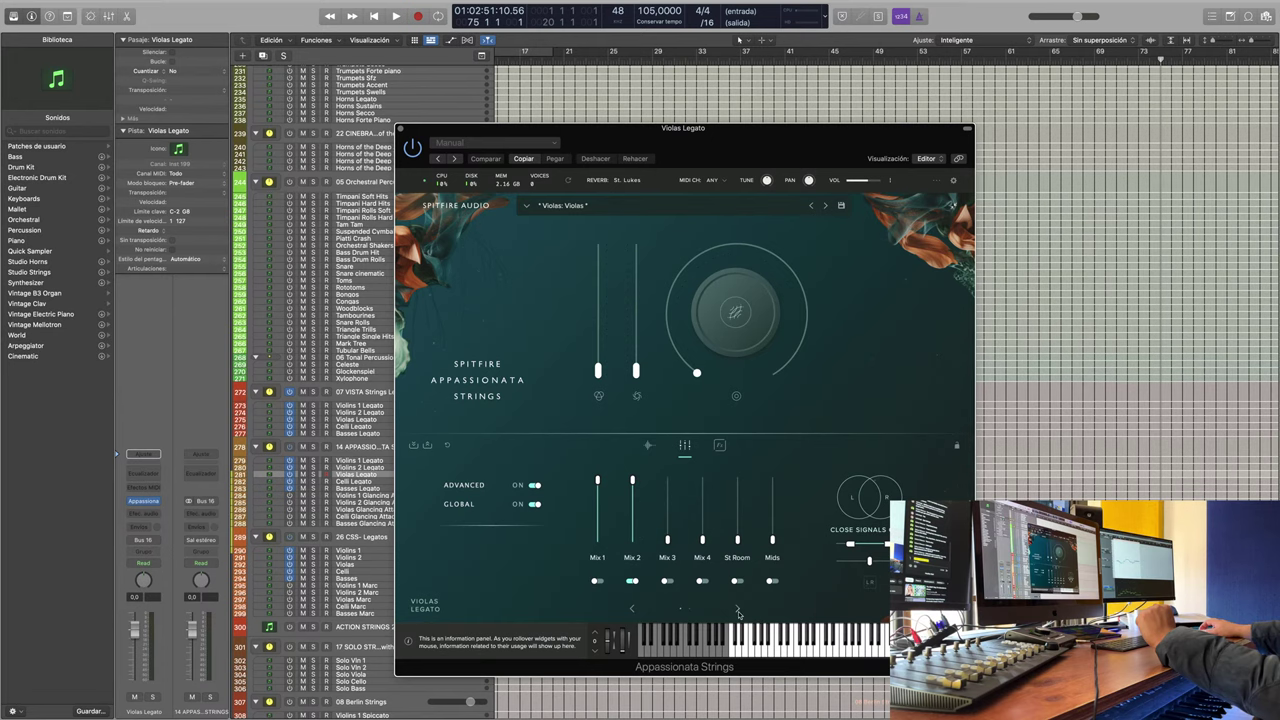
left_click(738, 610)
left_click(633, 612)
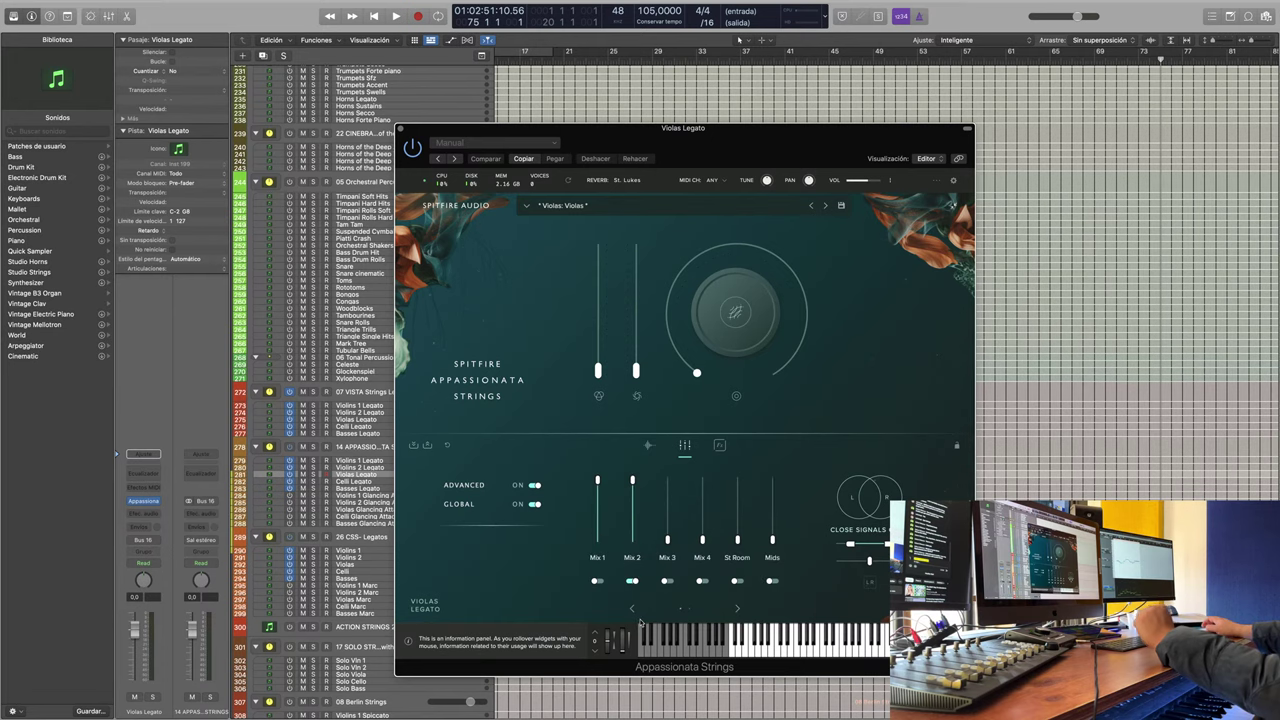
left_click(405, 131)
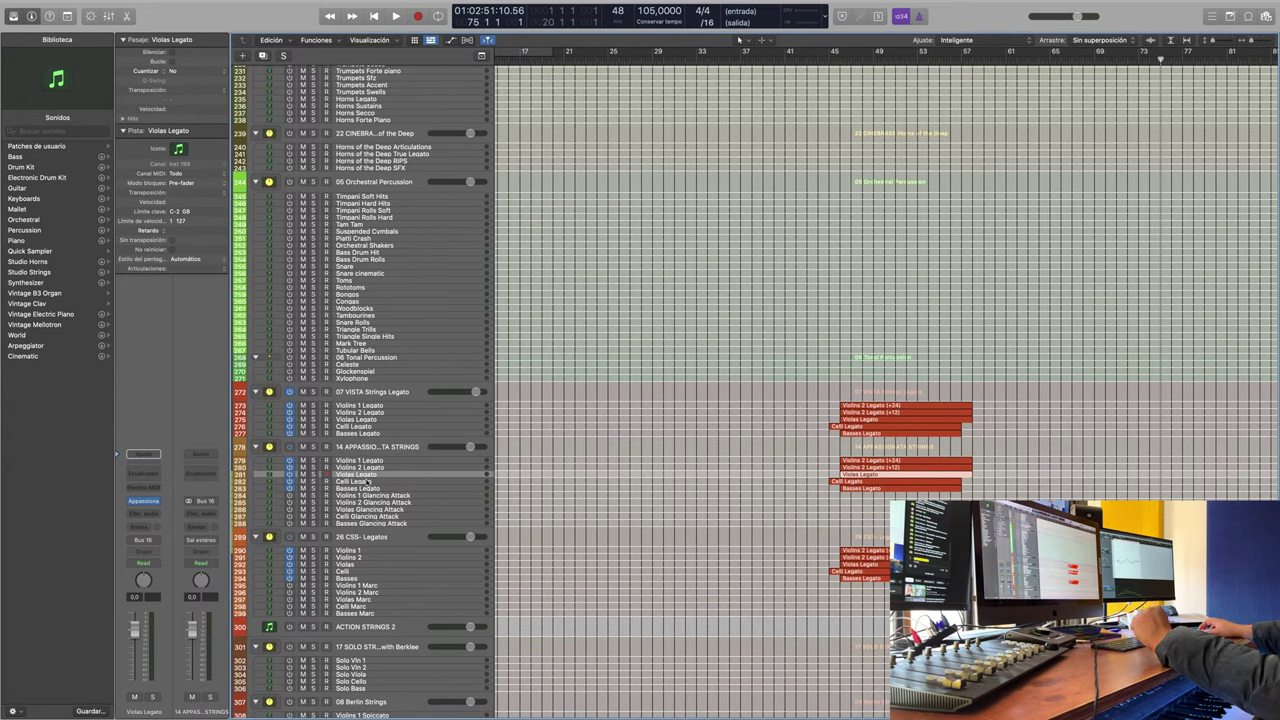
Step: Open the Appassionata Strings instrument on its Celli Legato track and check the General, Interface and Audio settings
left_click(368, 482)
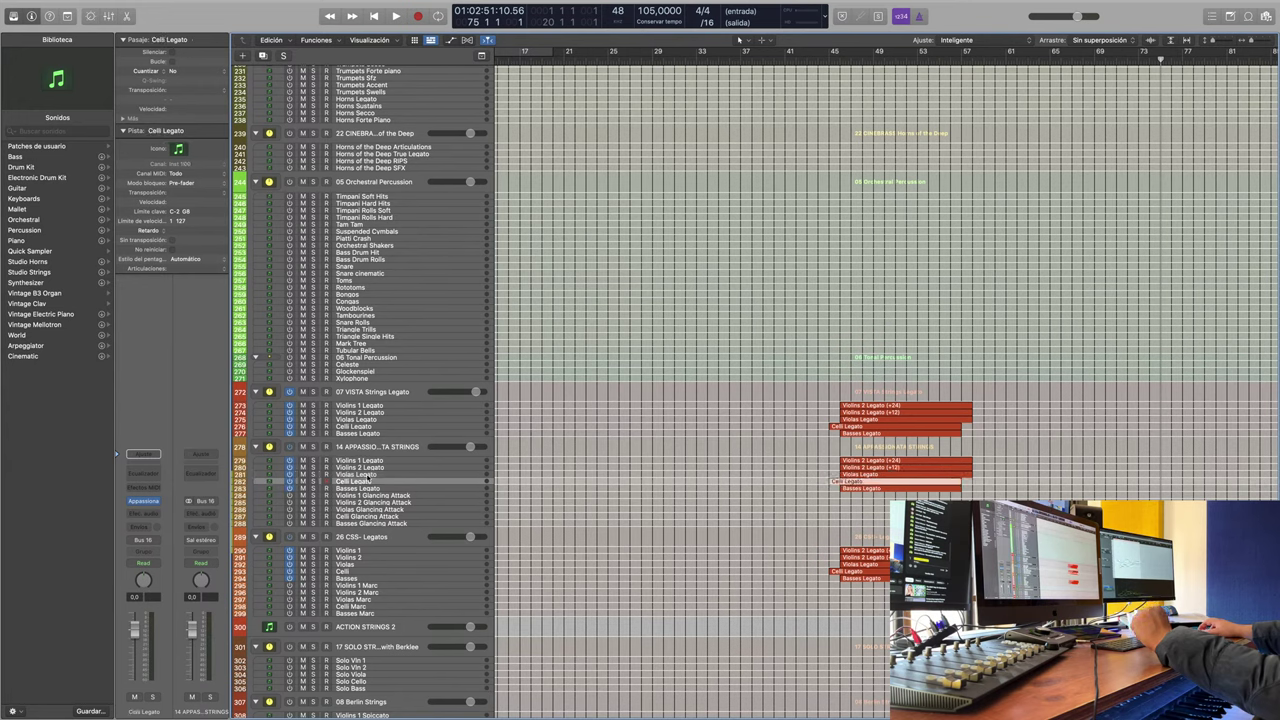
left_click(150, 501)
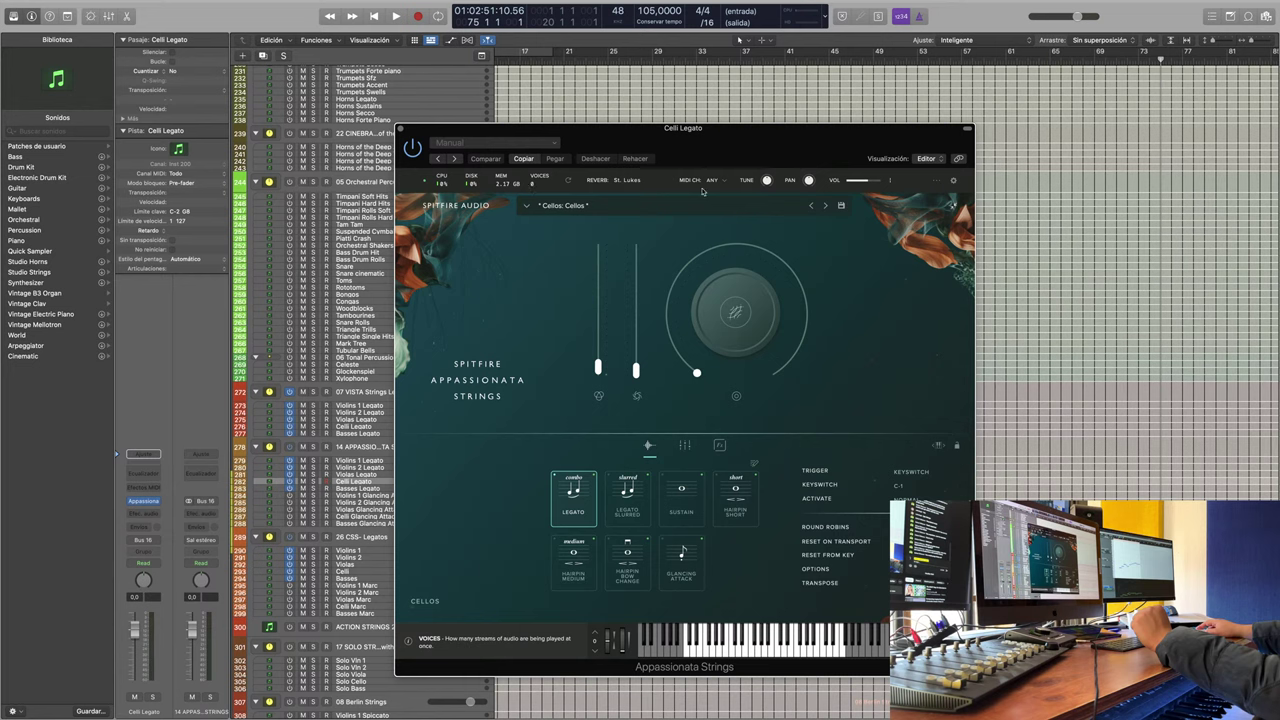
left_click(954, 181)
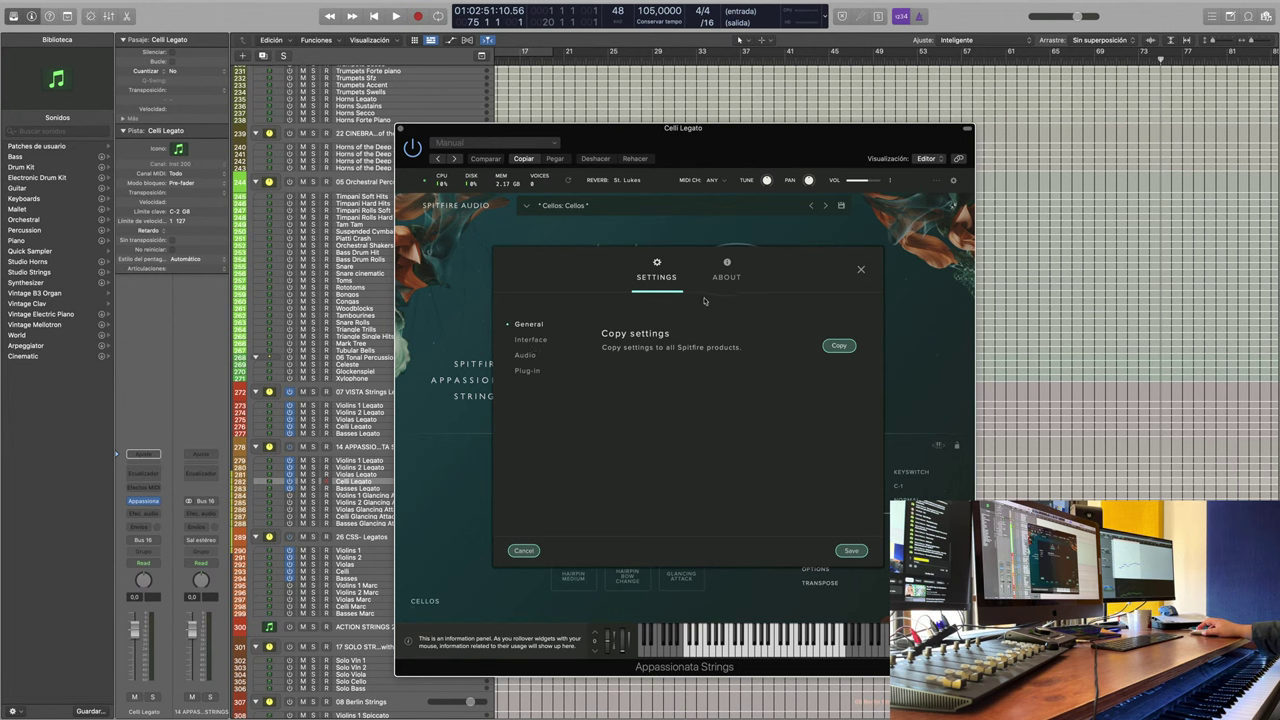
left_click(531, 340)
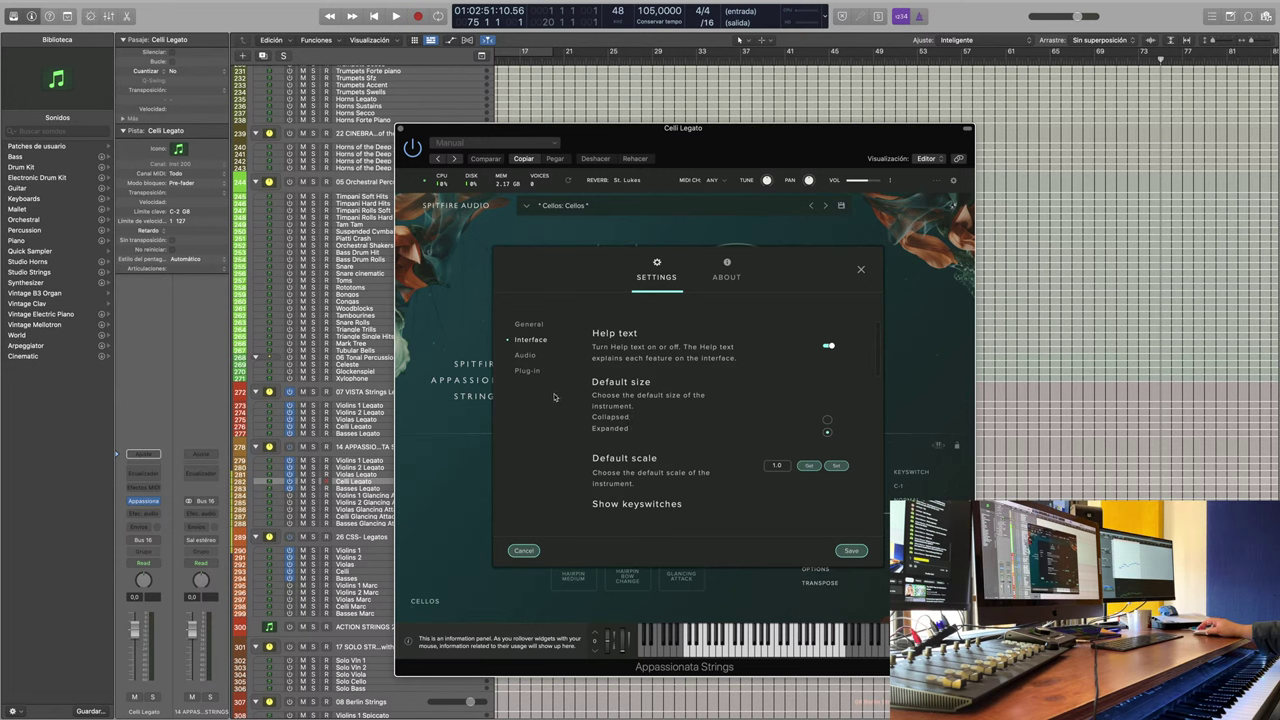
left_click(526, 356)
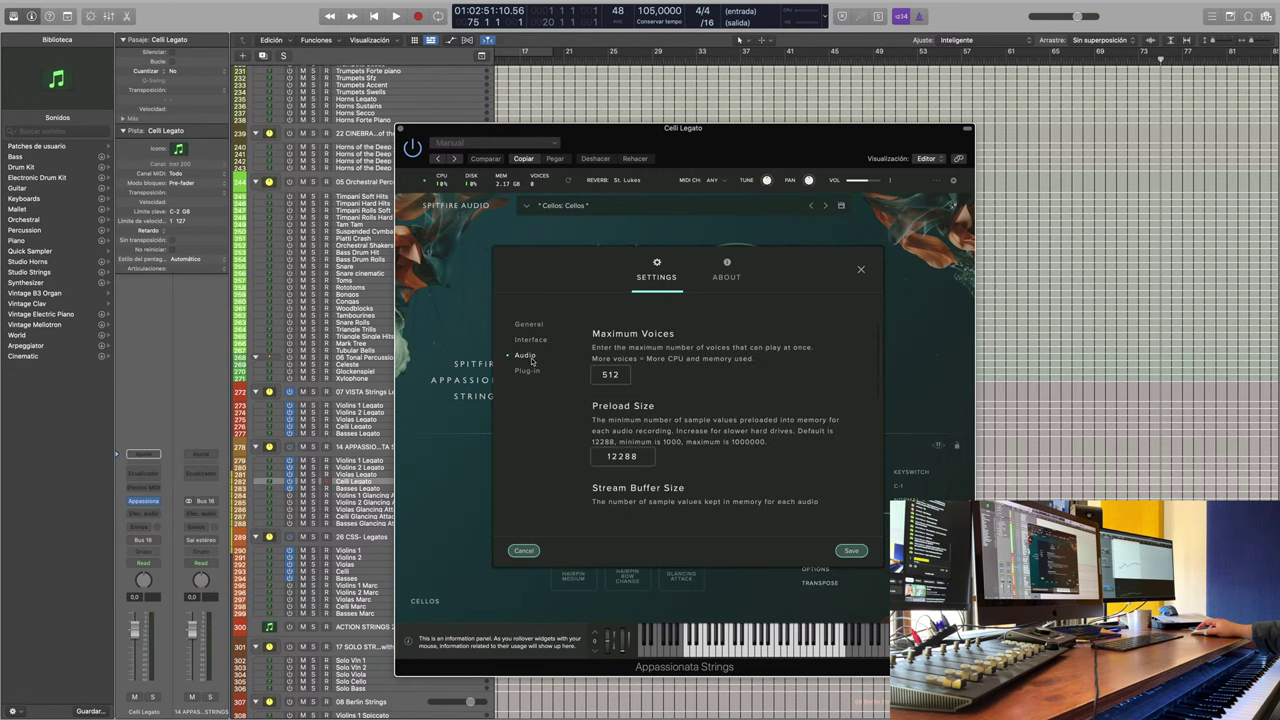
left_click(861, 270)
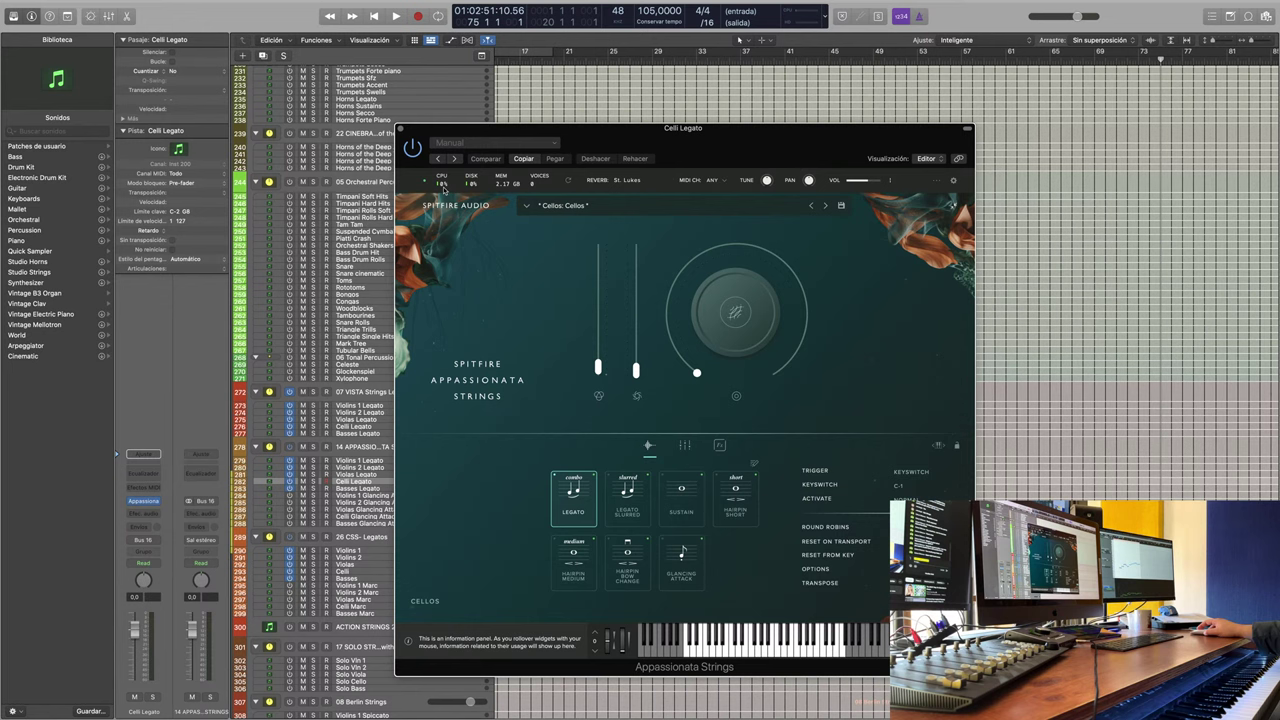
Step: Reopen the cello instrument's settings and check the Audio, Plug-in default preset and General pages
left_click(936, 182)
left_click(953, 182)
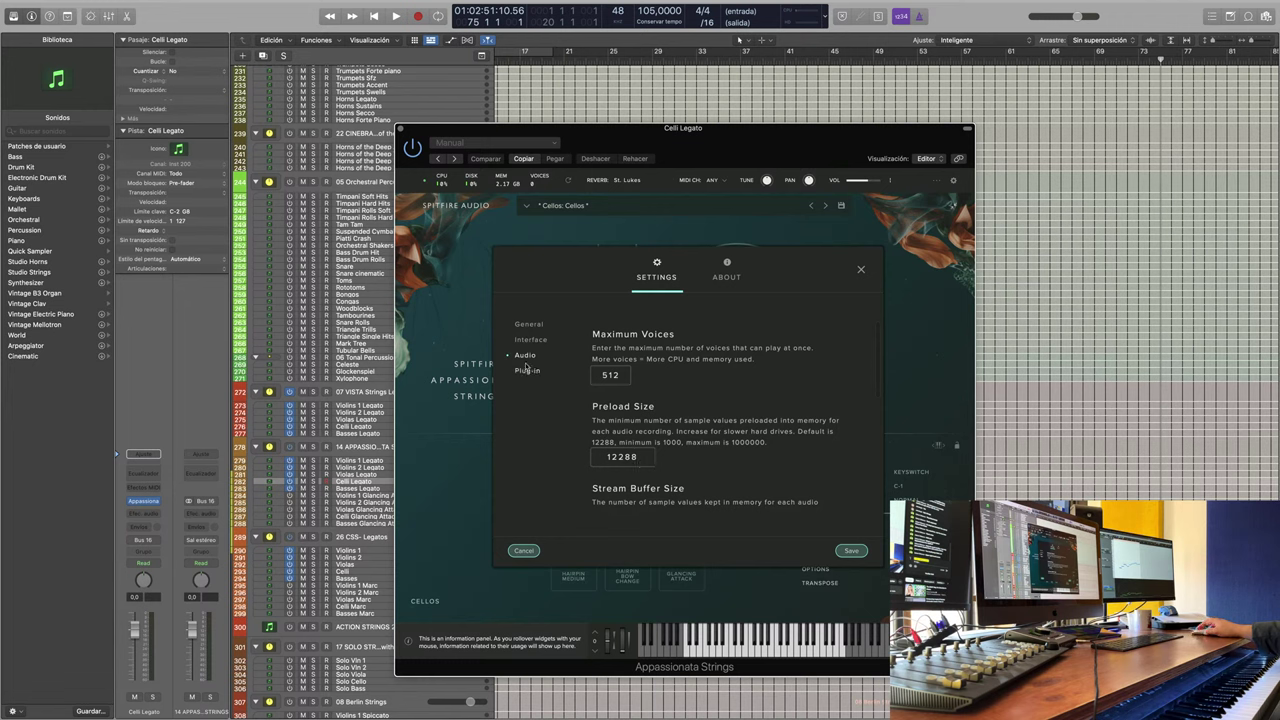
left_click(660, 277)
left_click(527, 371)
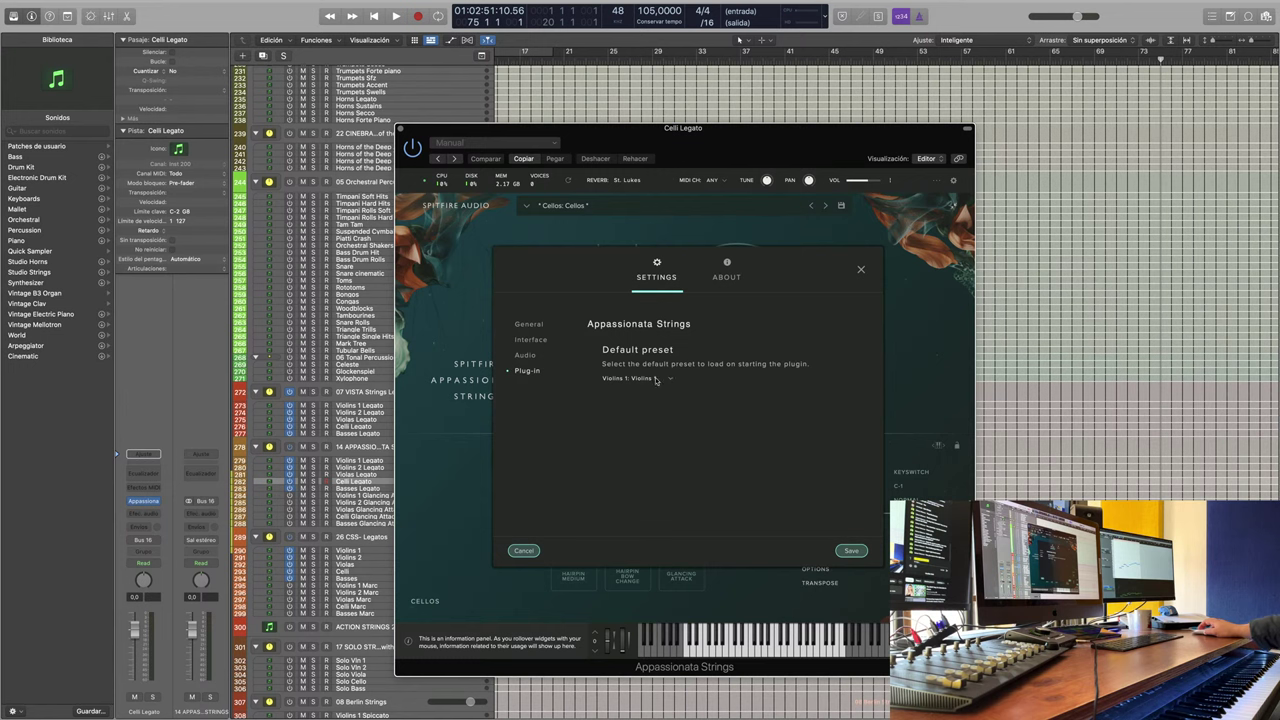
left_click(529, 324)
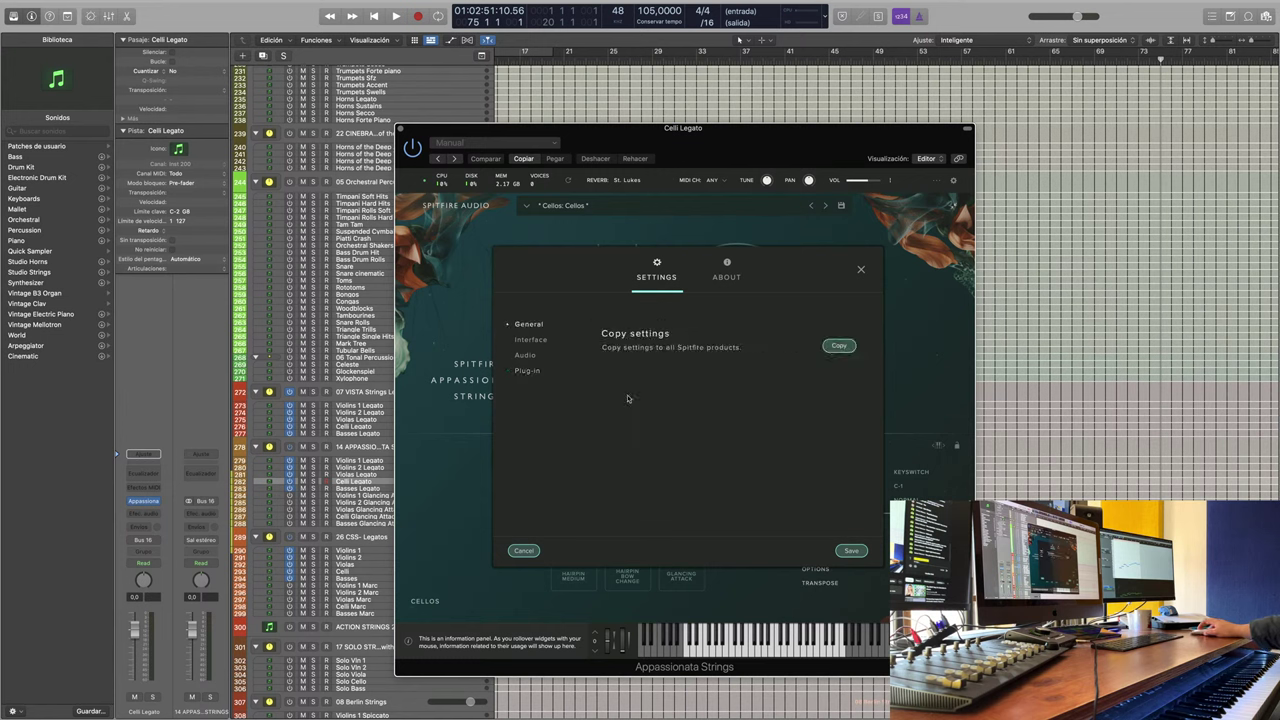
Step: Examine the Interface settings from help text through exclusive mic group behaviour, and close the settings
left_click(521, 344)
scroll(709, 393, "down", 1)
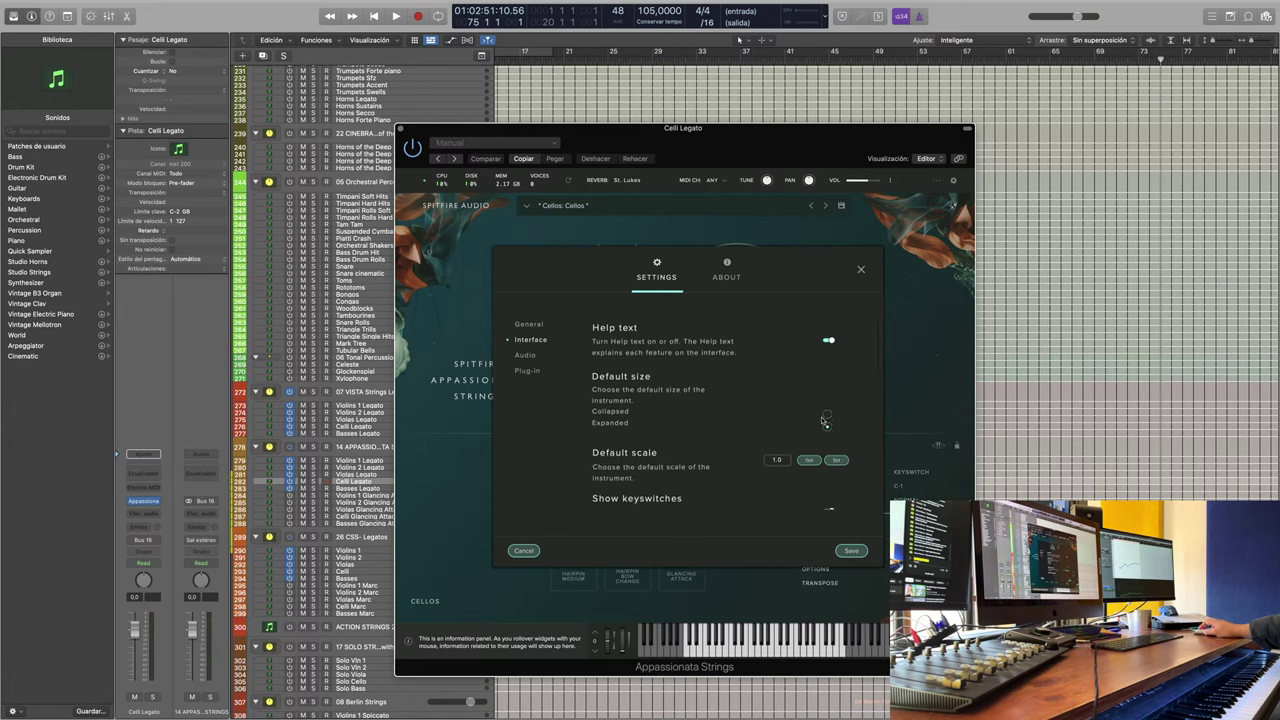
scroll(743, 477, "down", 3)
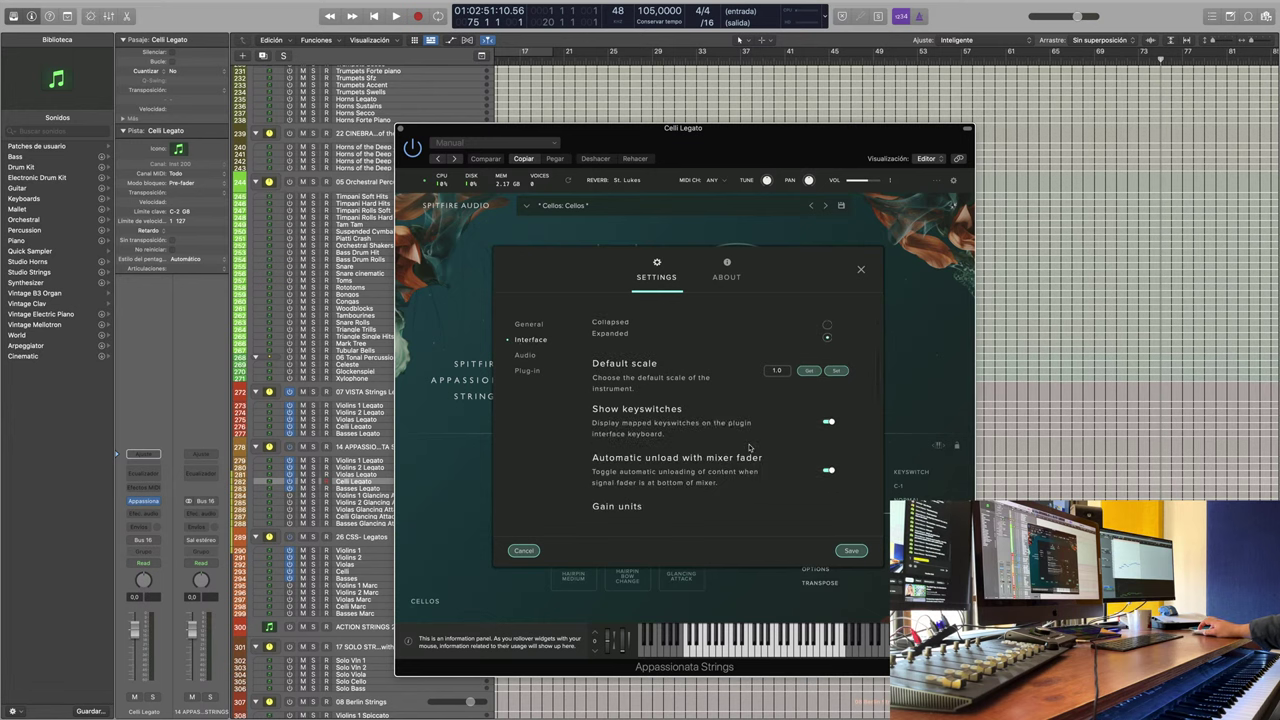
scroll(743, 477, "down", 4)
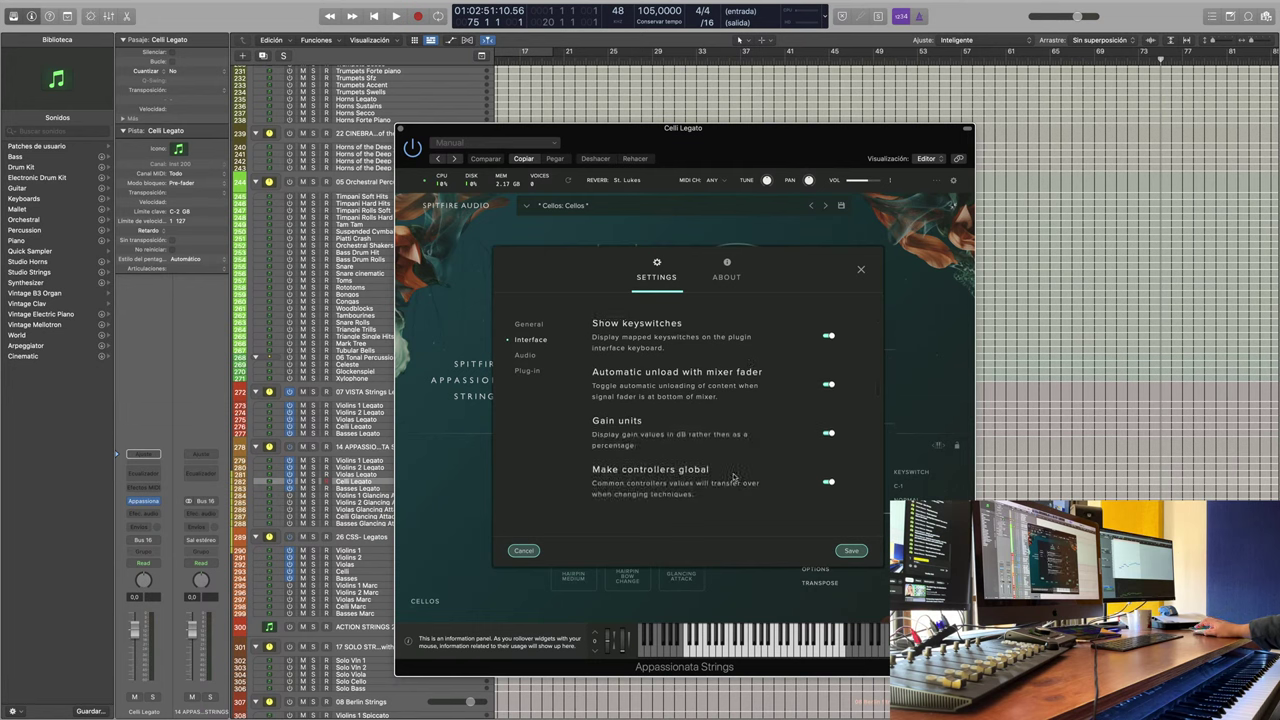
scroll(733, 477, "down", 6)
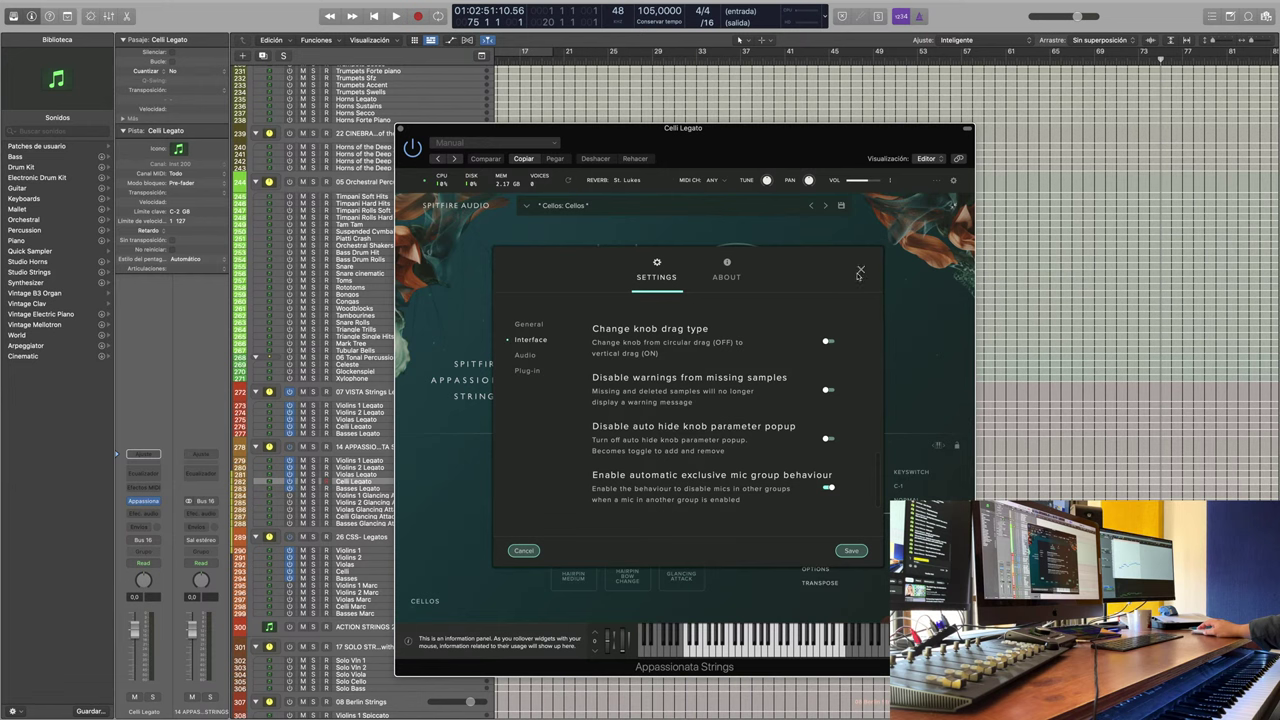
scroll(729, 405, "down", 5)
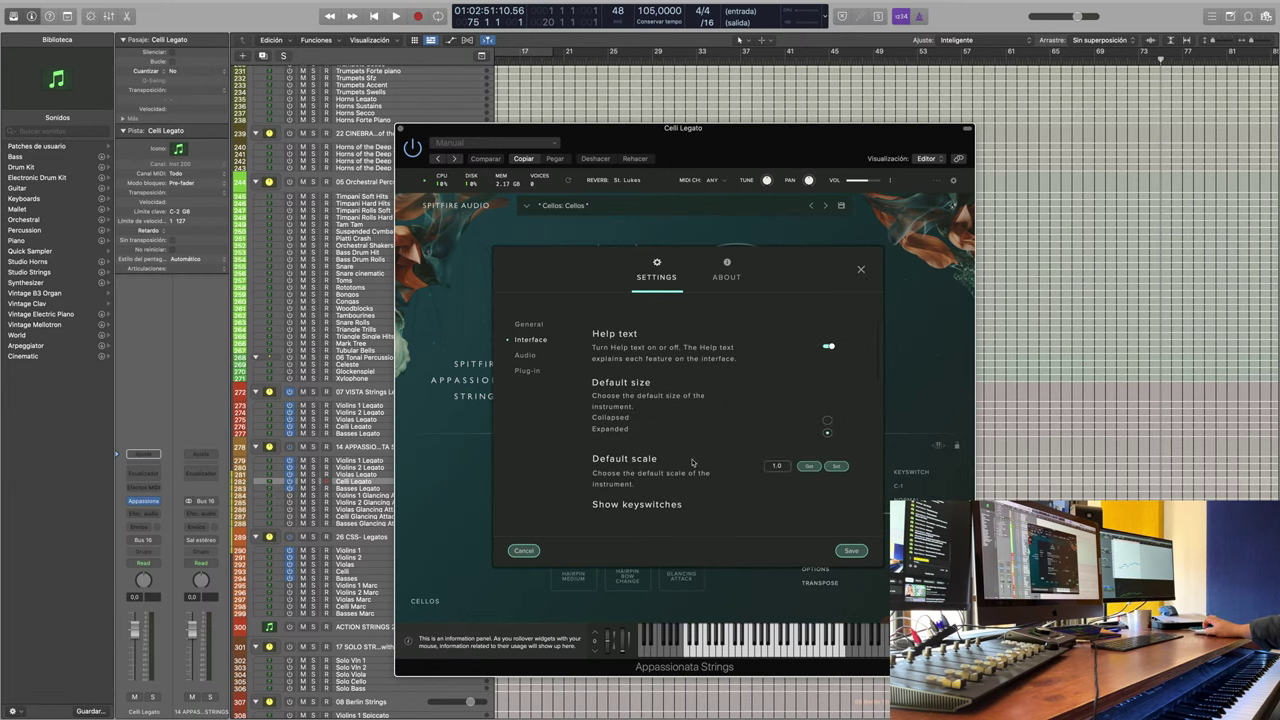
scroll(725, 467, "down", 2)
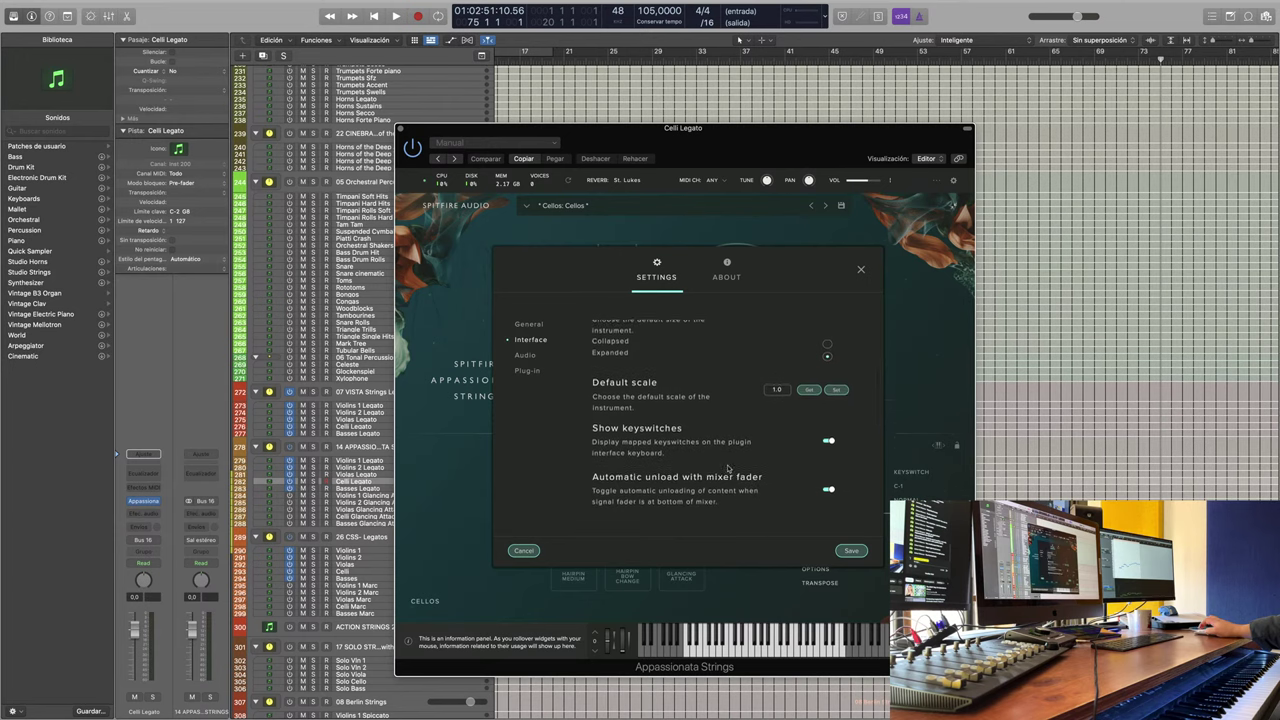
scroll(728, 467, "down", 6)
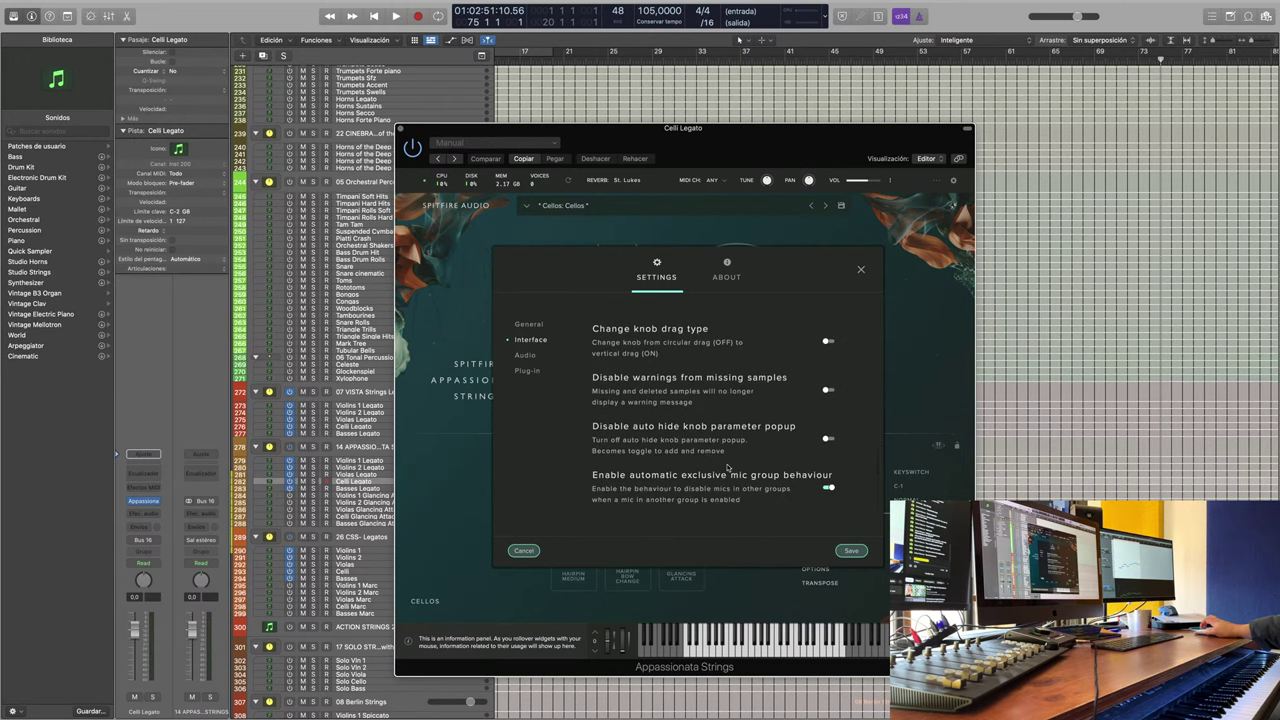
scroll(705, 440, "up", 8)
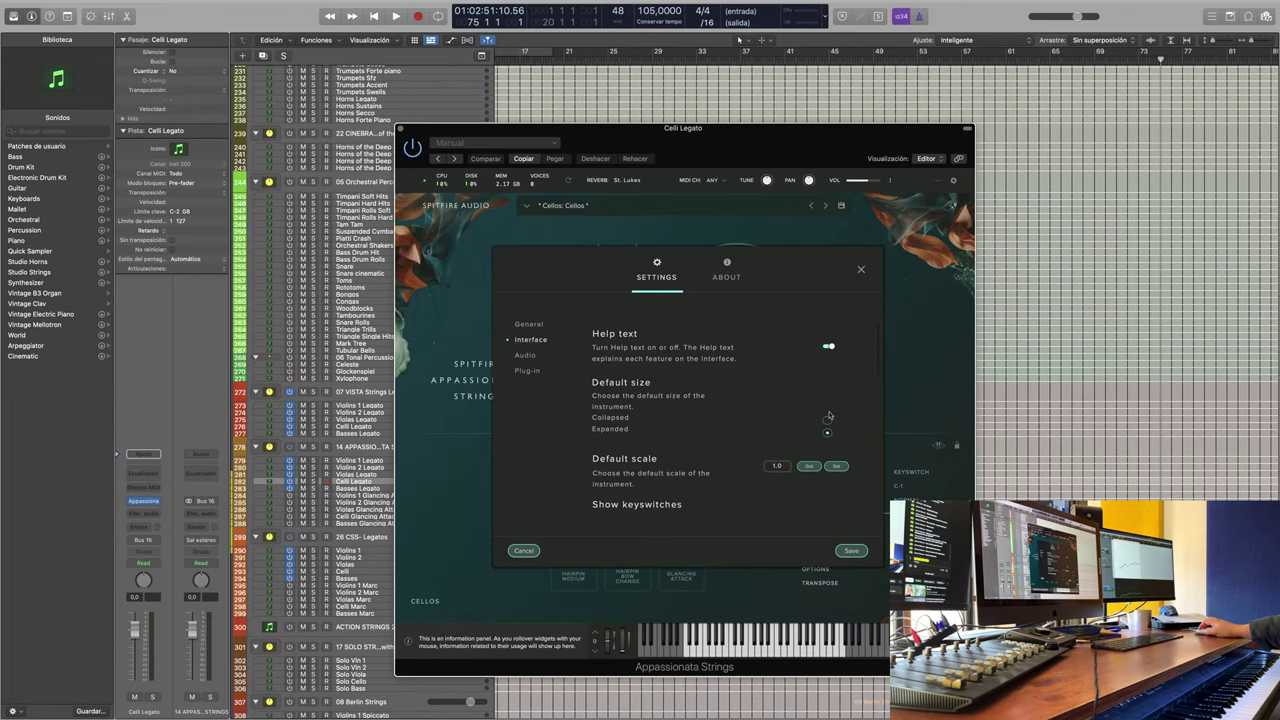
left_click(863, 269)
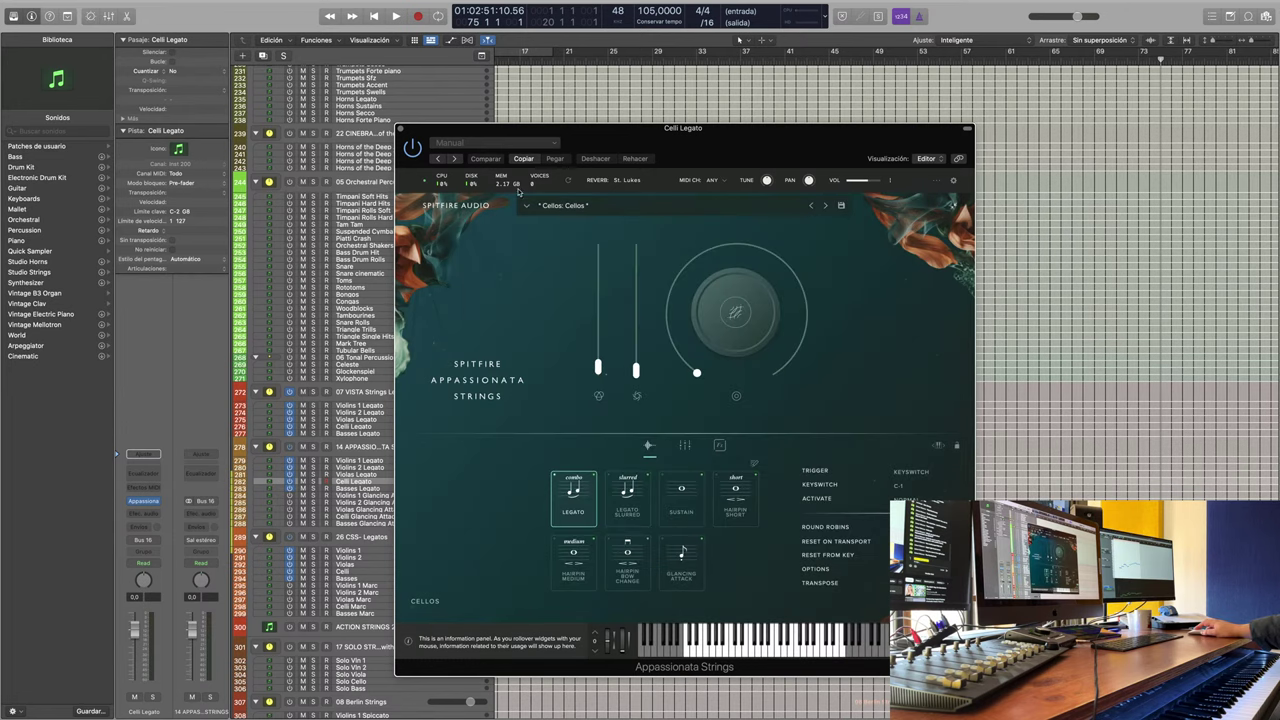
Step: Close the Celli Legato instrument window and look through the project's track list, returning to the string tracks
left_click(401, 130)
scroll(892, 494, "down", 20)
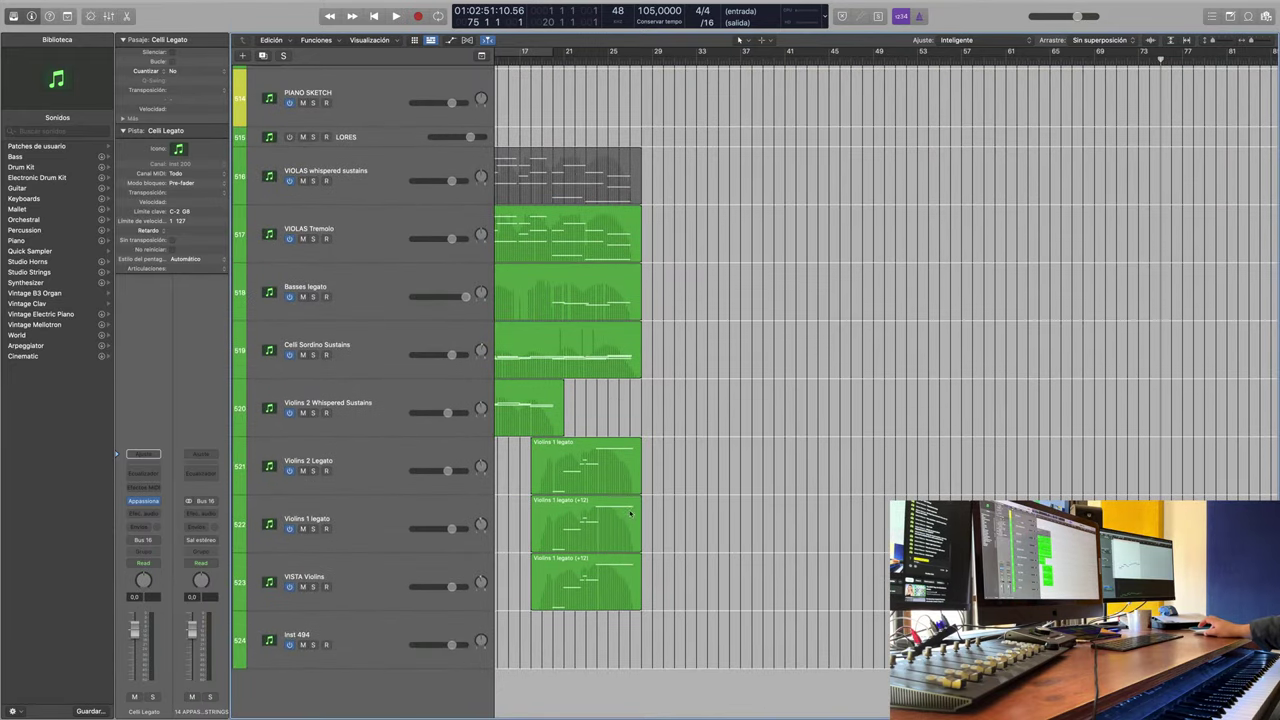
scroll(700, 505, "up", 20)
scroll(635, 500, "up", 8)
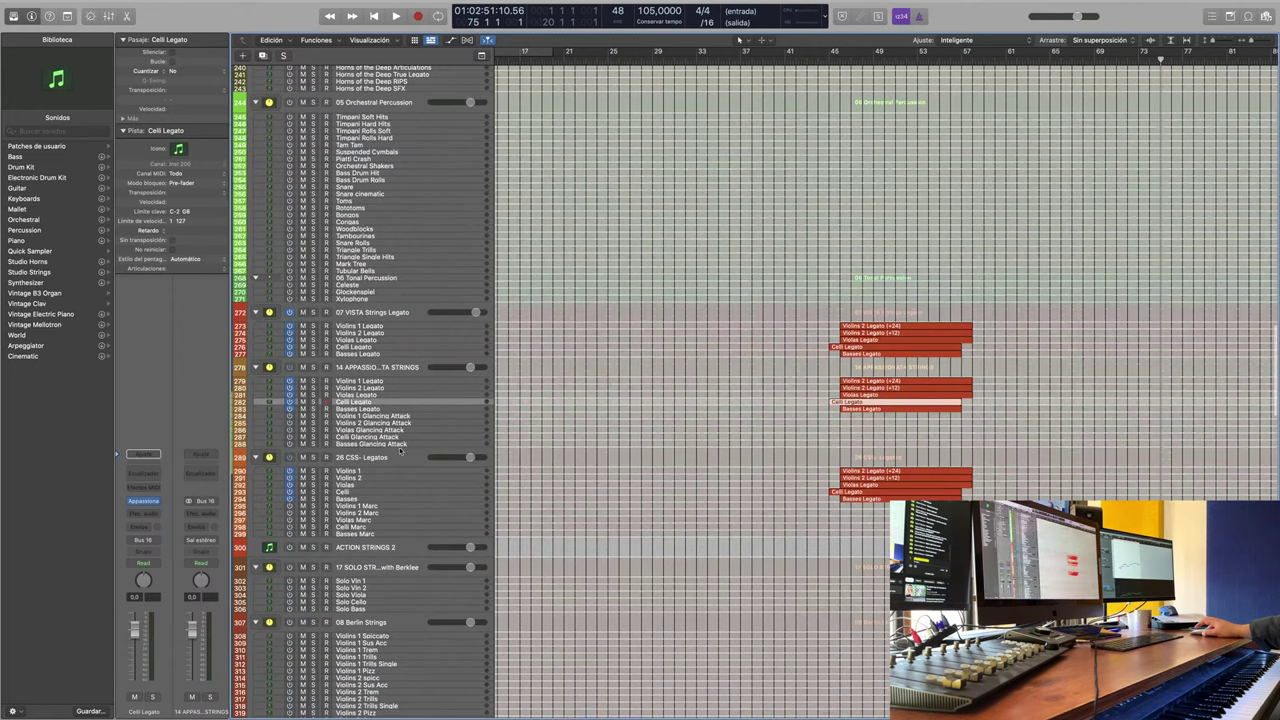
Step: Reopen the Celli Legato instrument's settings and check its default preset and Audio options
left_click(144, 501)
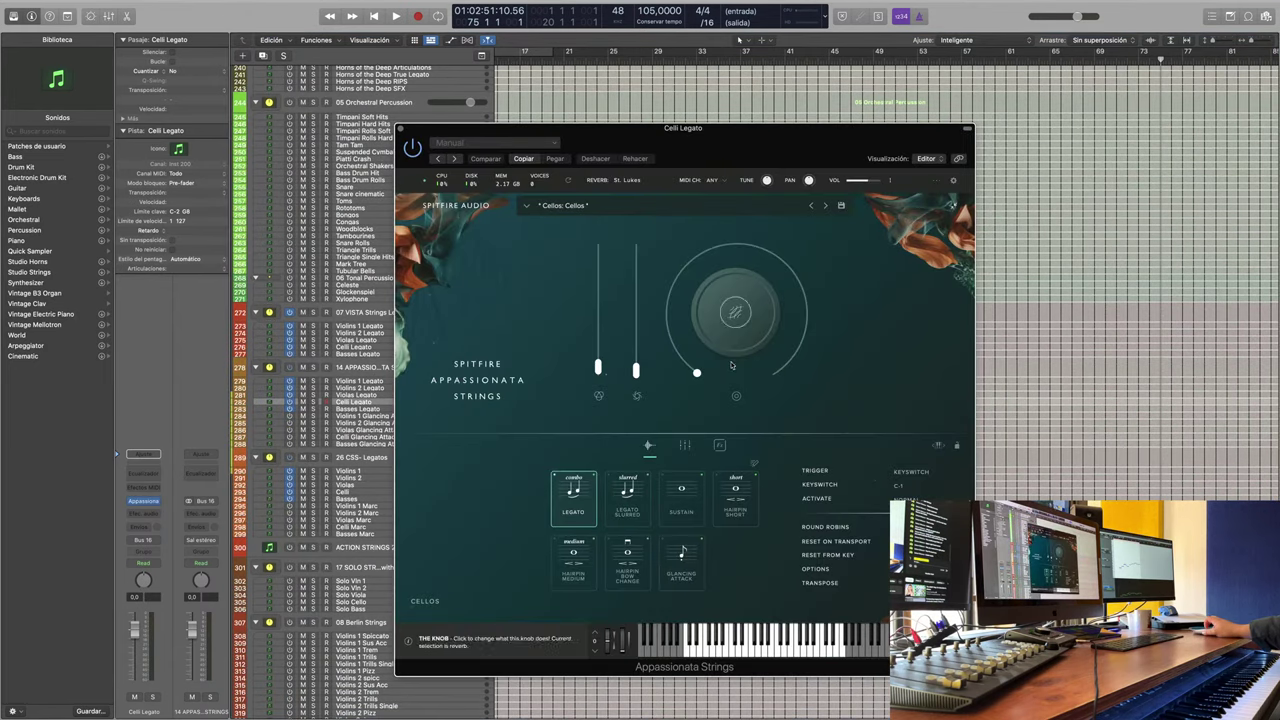
left_click(951, 182)
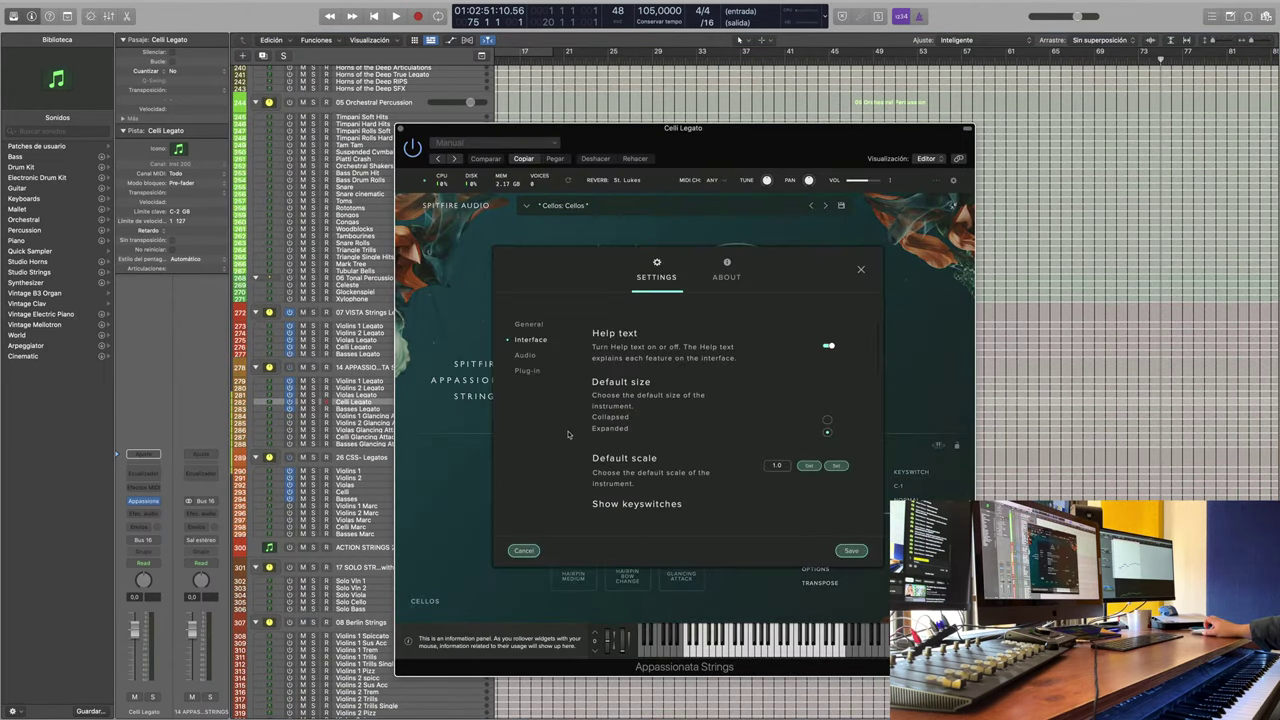
left_click(525, 371)
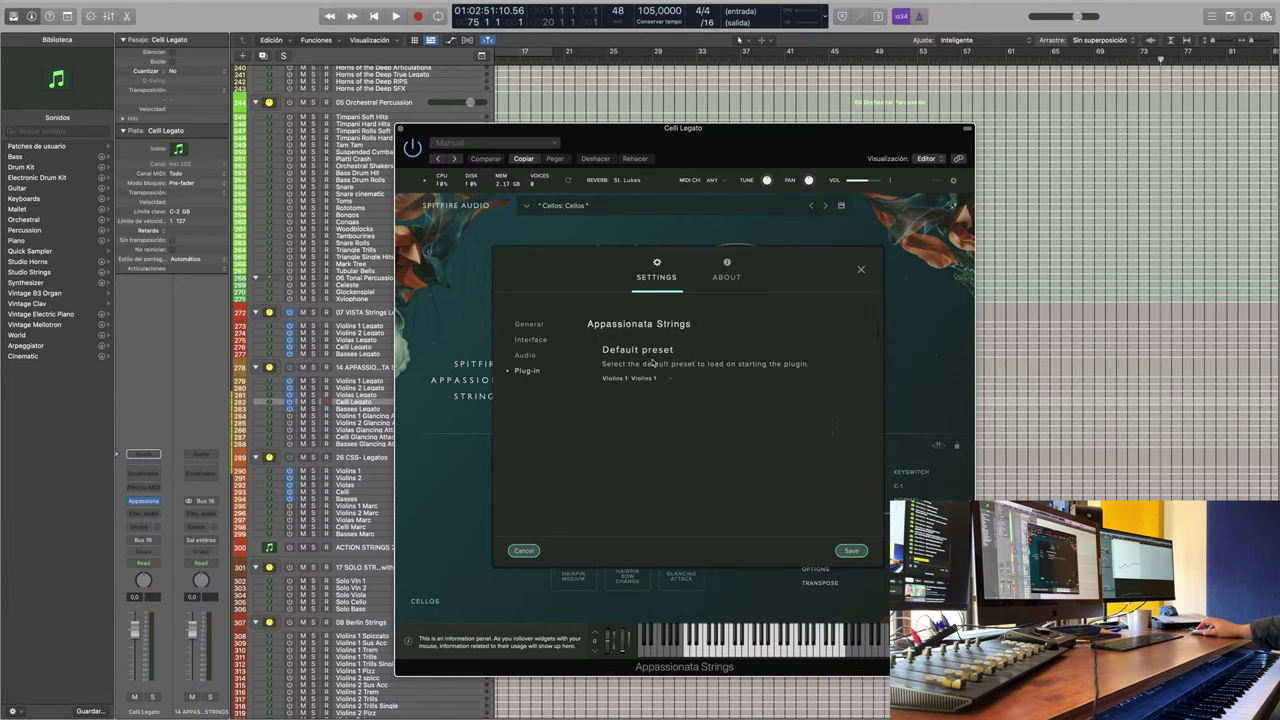
left_click(526, 355)
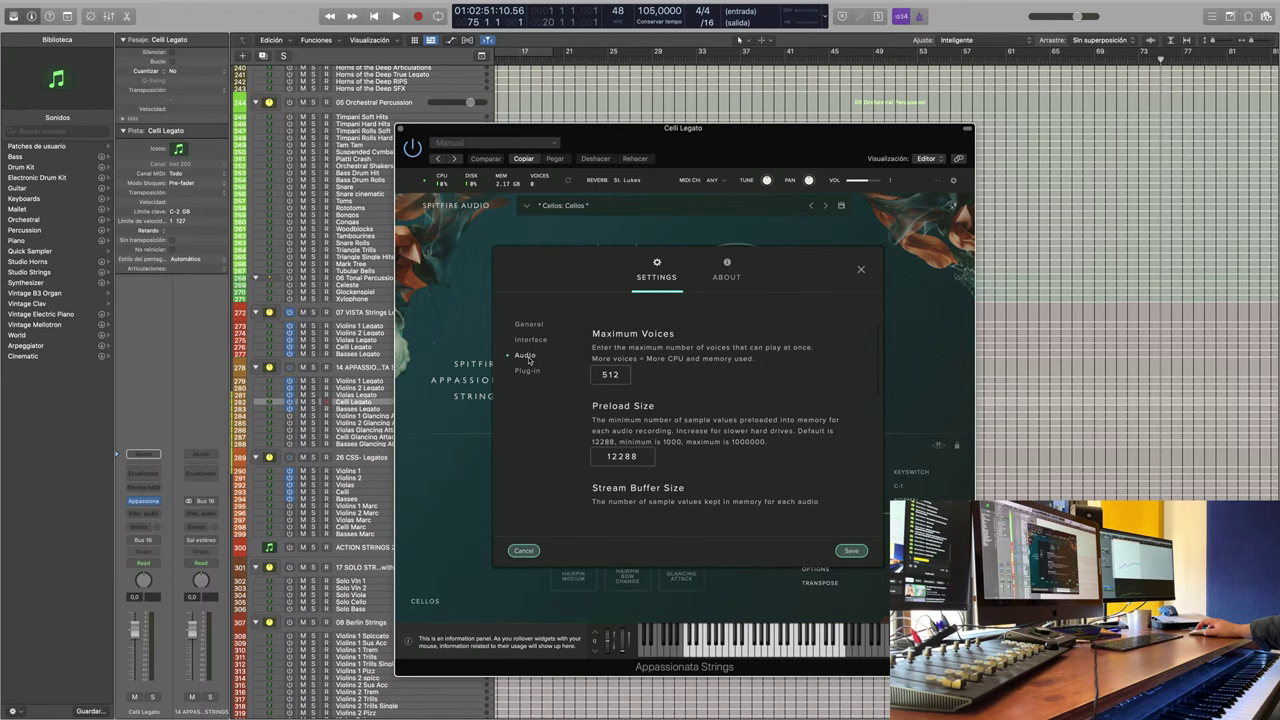
Step: Review the Interface settings again, including keyswitch display, automatic unload, global controllers, host automation and knob drag type
left_click(529, 340)
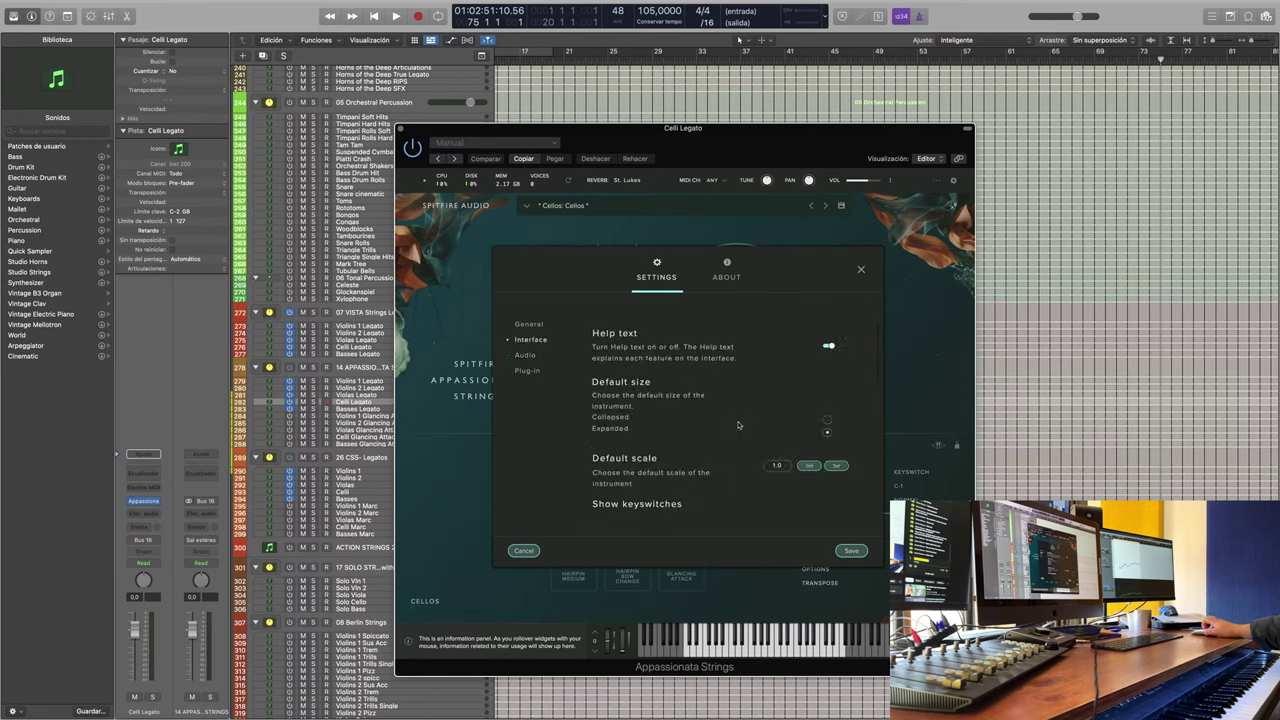
scroll(738, 425, "down", 1)
scroll(738, 425, "down", 5)
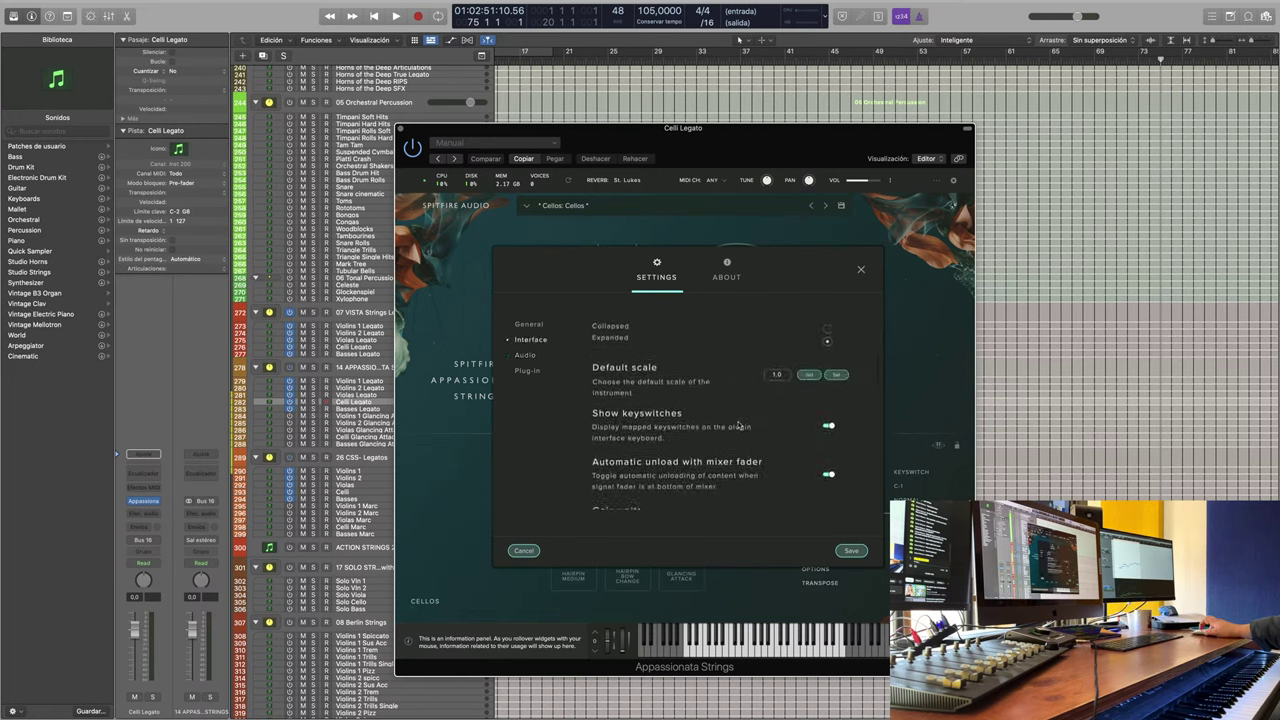
scroll(738, 424, "down", 5)
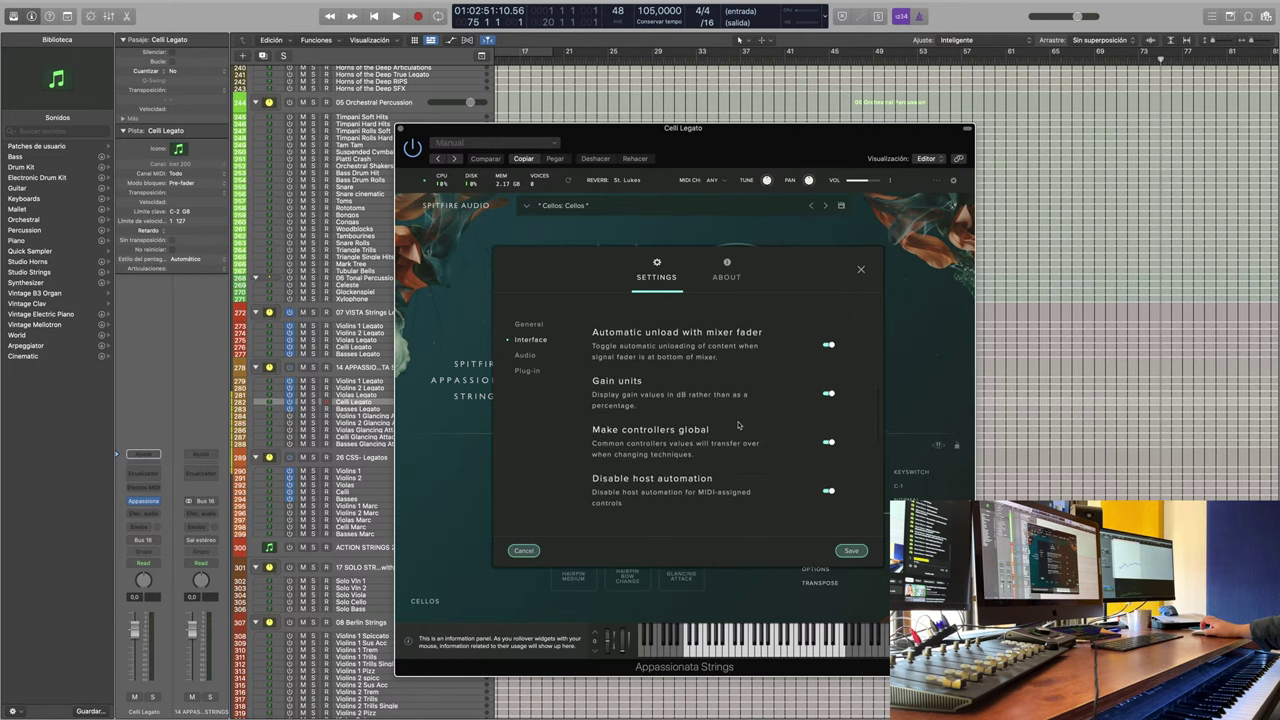
scroll(738, 425, "down", 4)
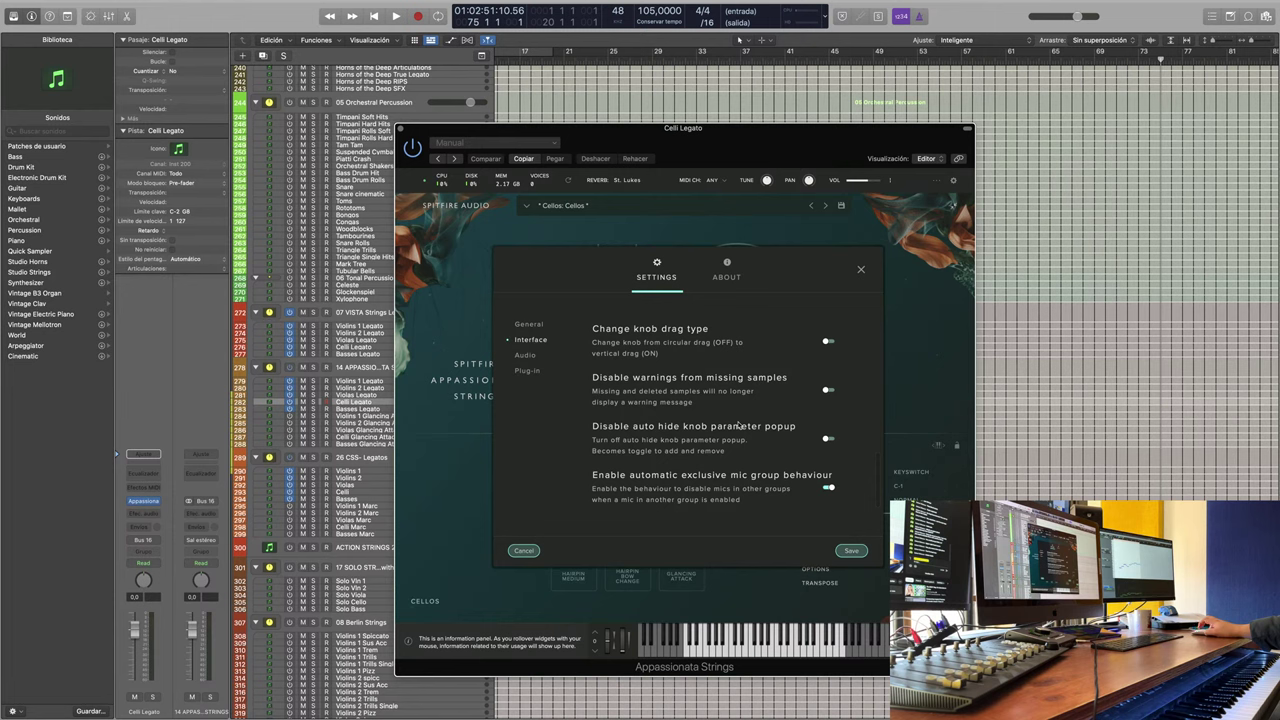
scroll(797, 456, "up", 3)
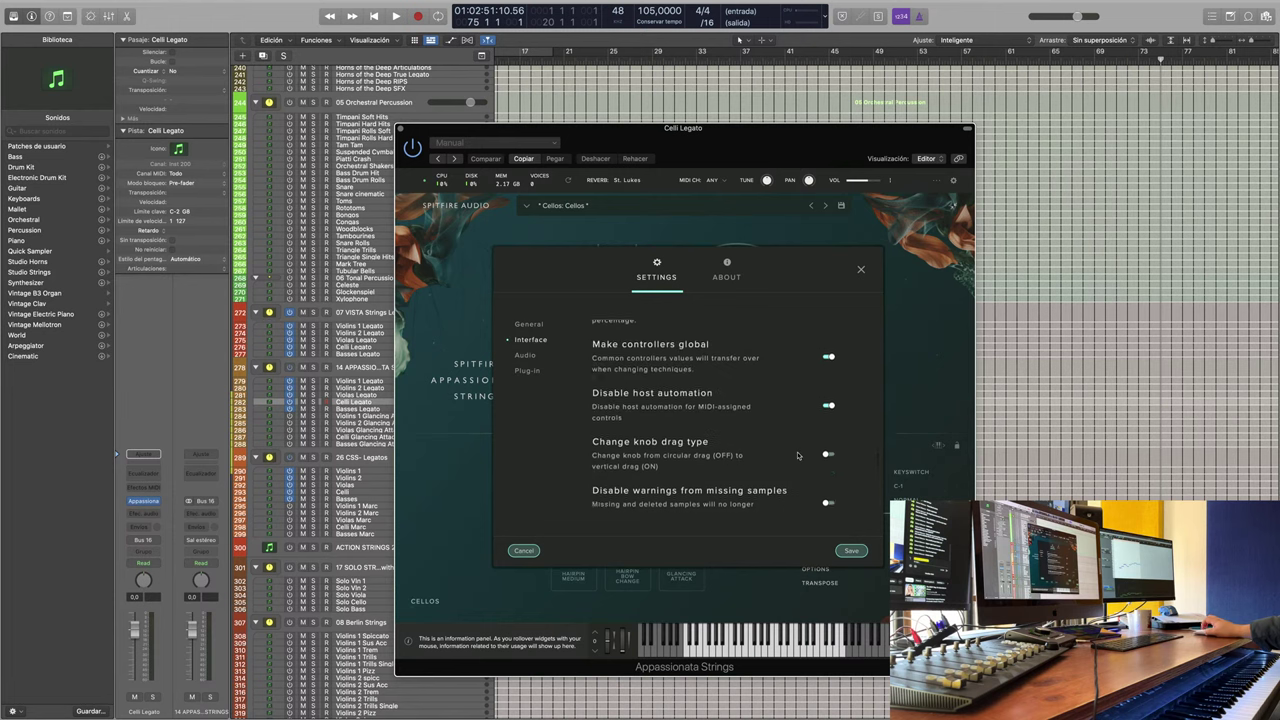
scroll(797, 456, "up", 6)
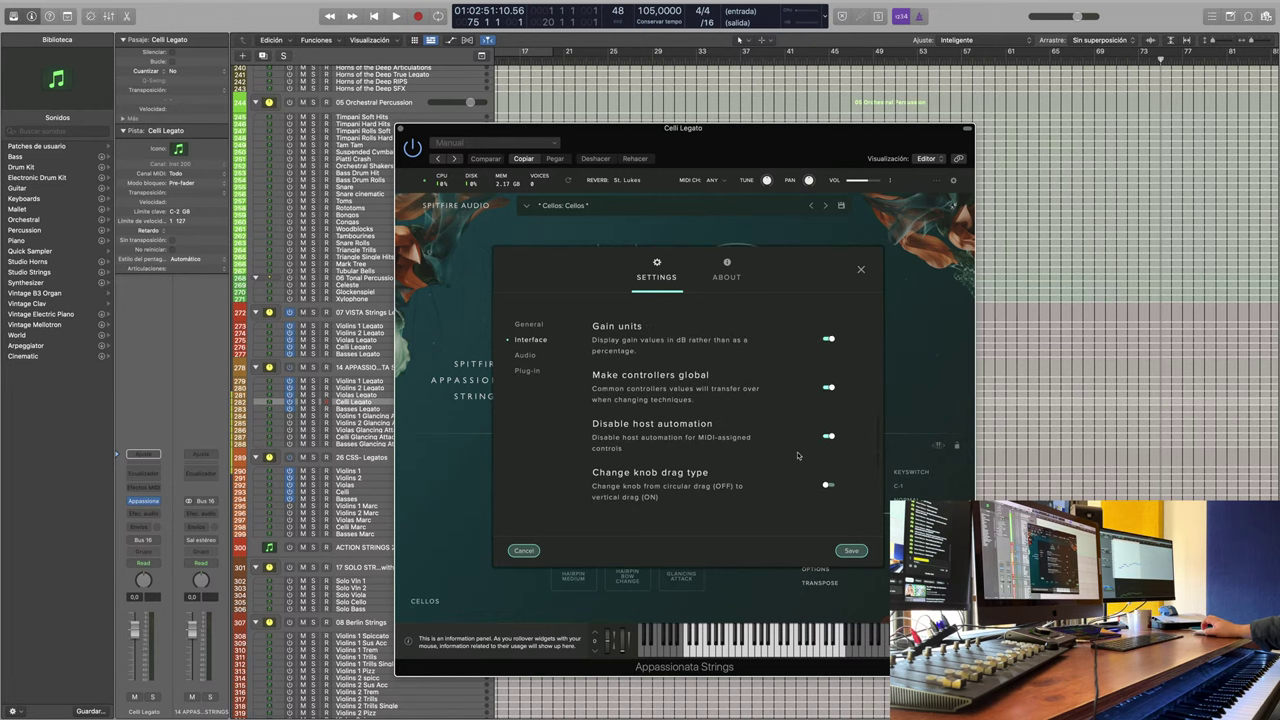
Step: Examine the Audio settings for maximum voices, preload size, stream buffer size, master tuning, memory mapping and default stereo outputs
left_click(535, 356)
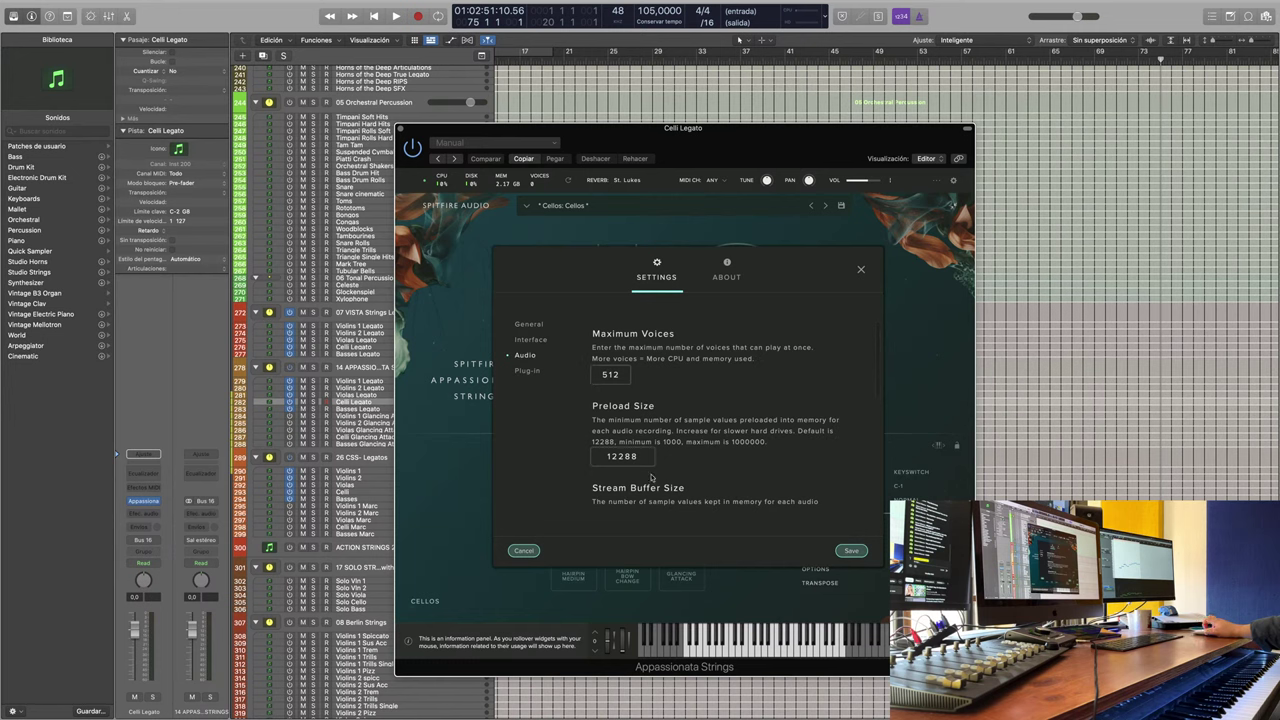
scroll(638, 458, "down", 3)
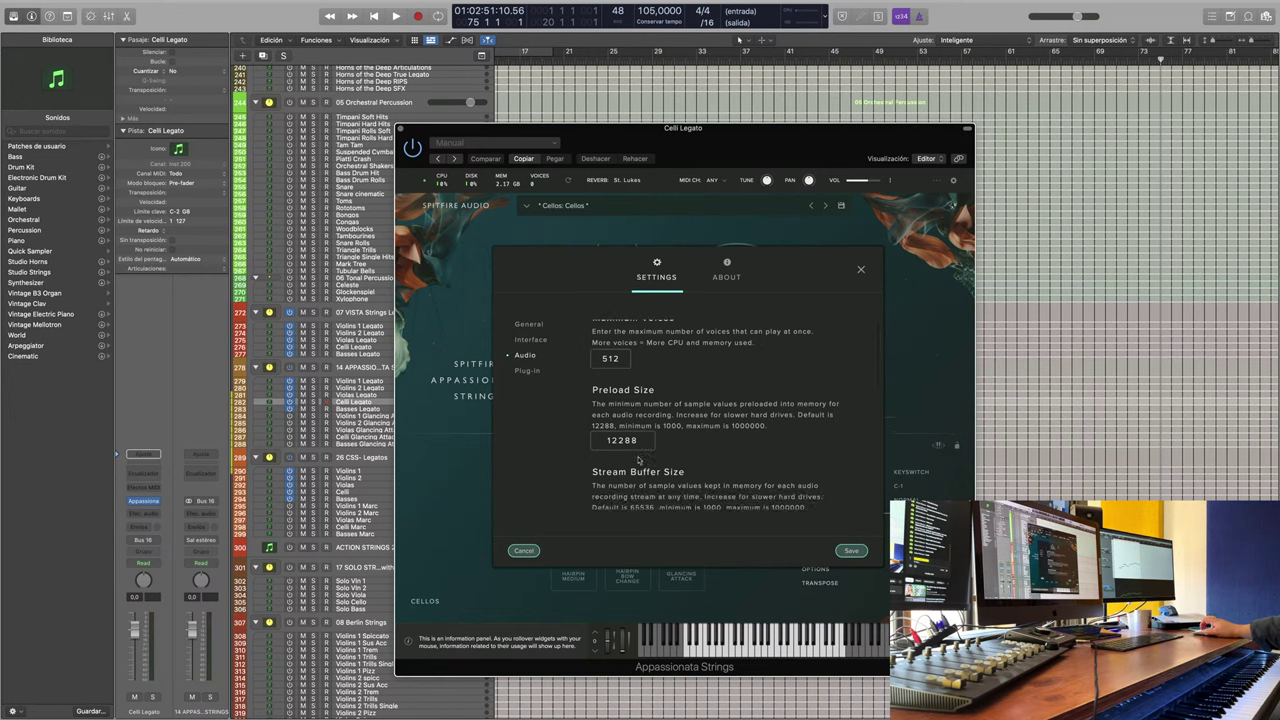
scroll(638, 457, "down", 3)
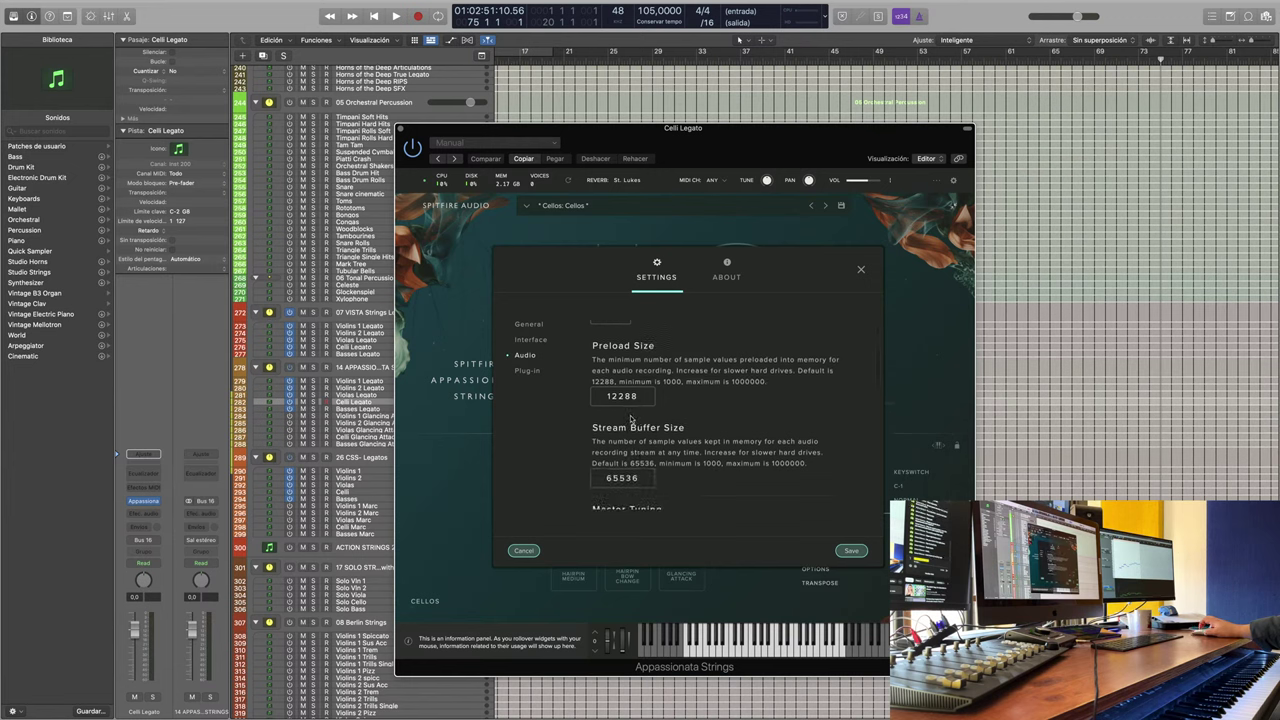
scroll(632, 420, "down", 3)
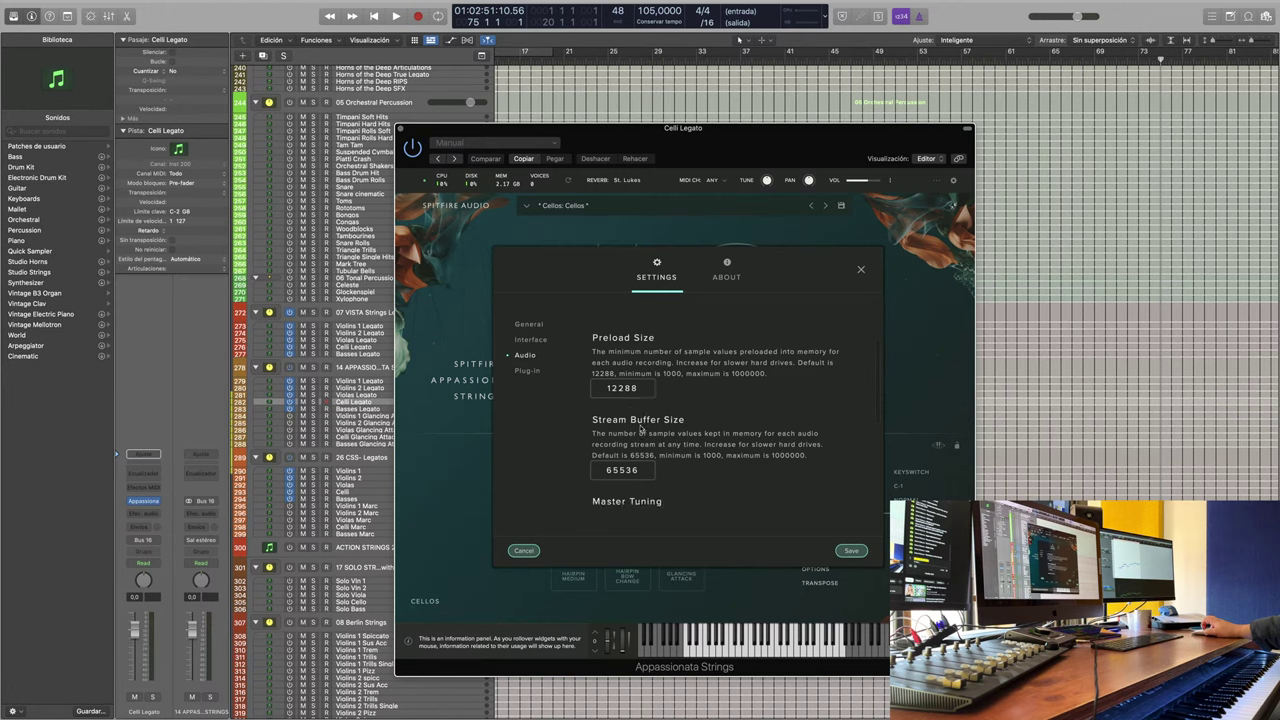
scroll(640, 427, "down", 15)
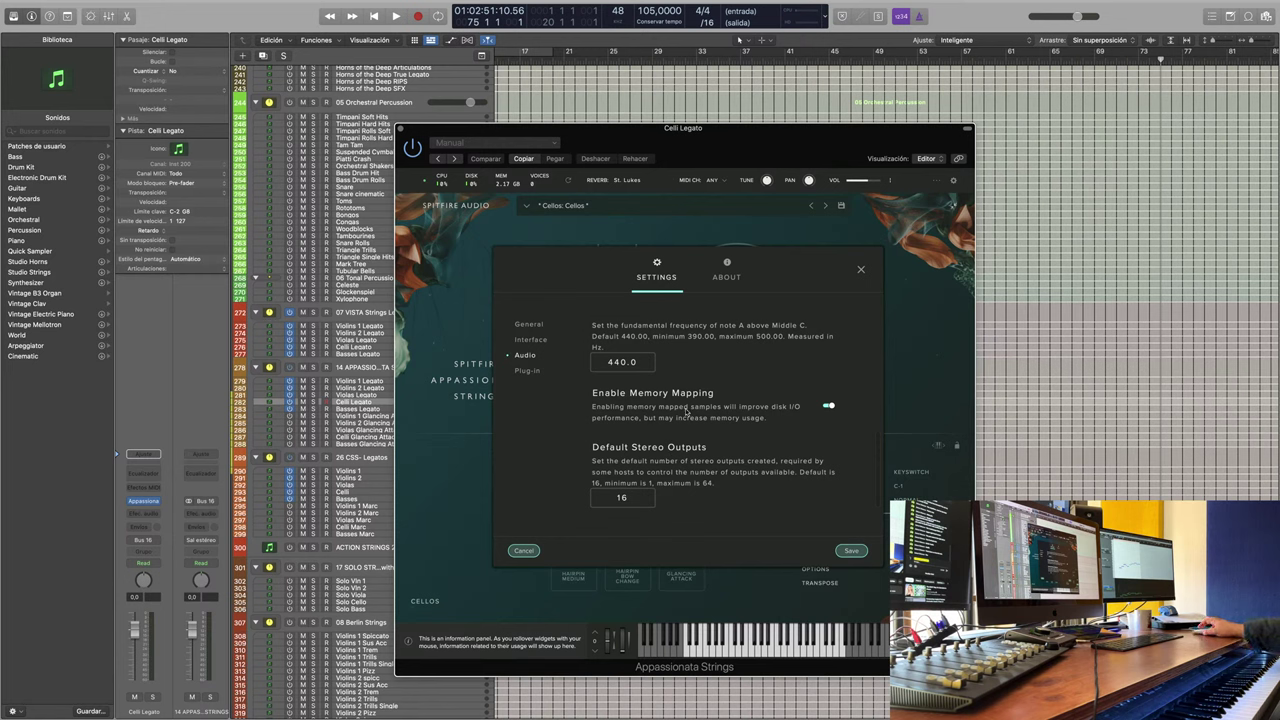
Step: Recheck the Audio settings for maximum voices and preload size, and close the Celli Legato instrument's settings and window
scroll(705, 427, "up", 5)
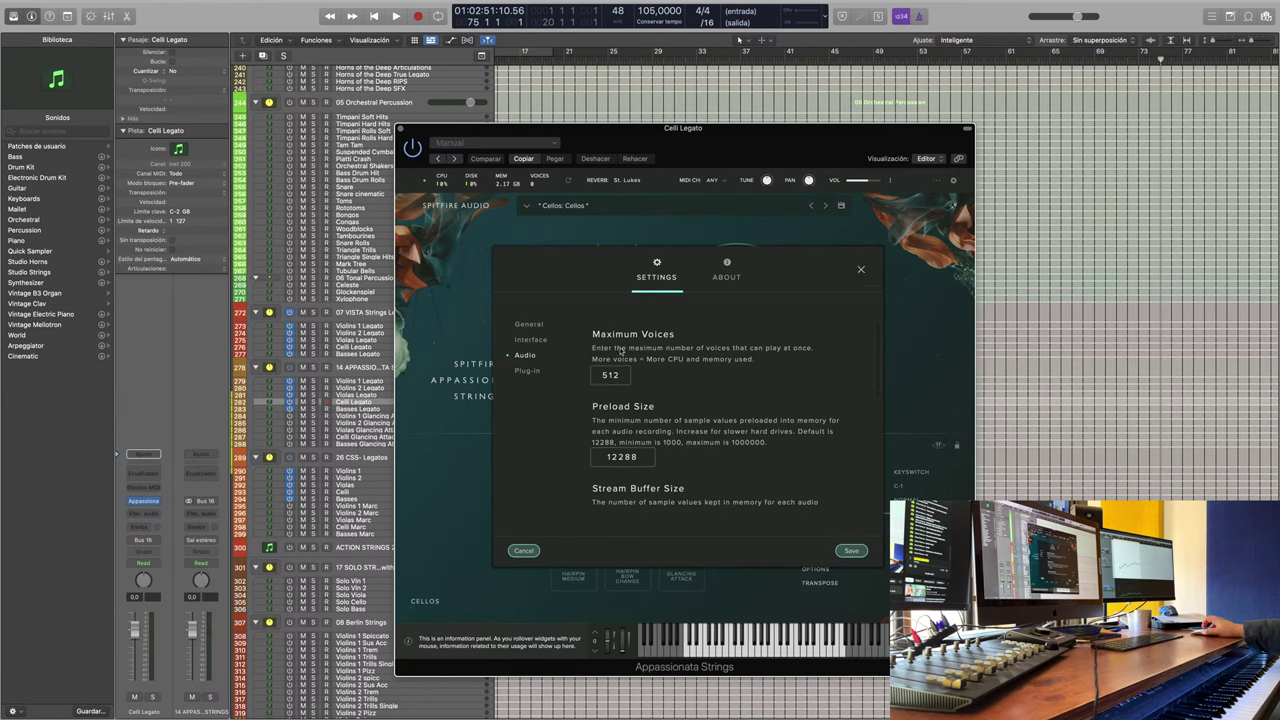
left_click(861, 272)
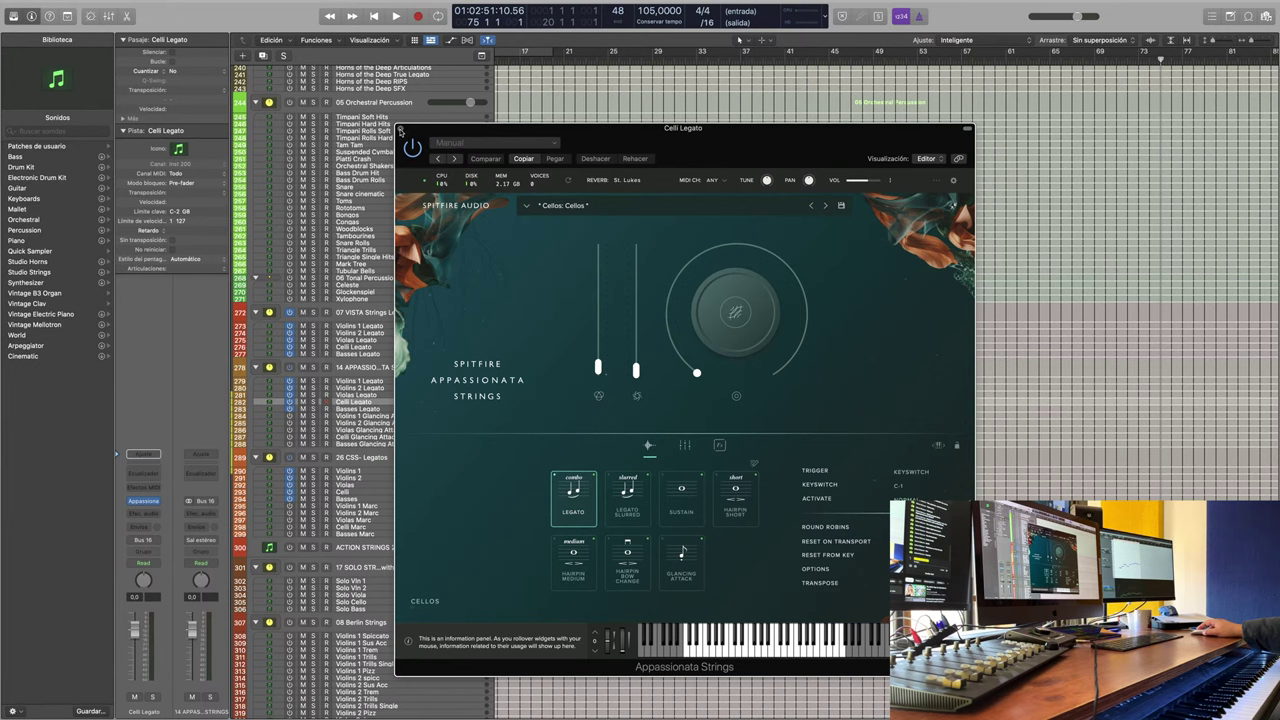
left_click(400, 131)
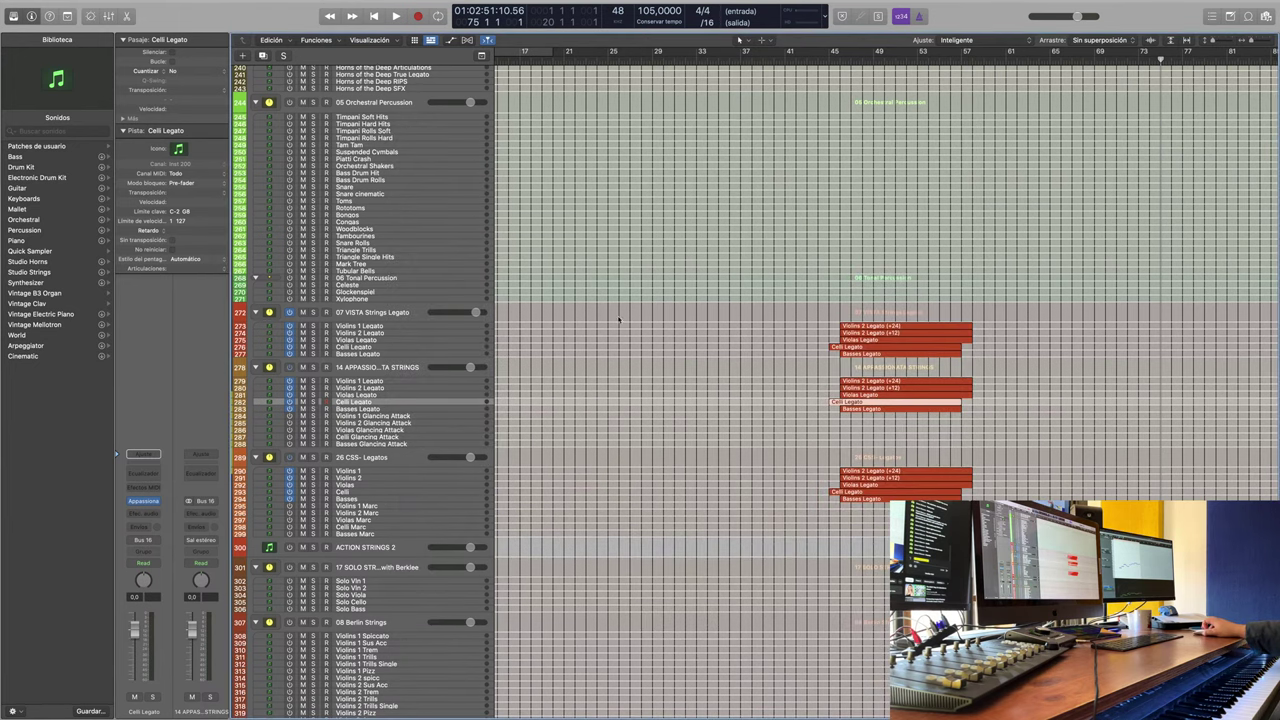
Step: Load the Pacific 16 Violins Legato Sustains patch into Kontakt on the Inst 494 track and close the plug-in window
scroll(894, 371, "down", 20)
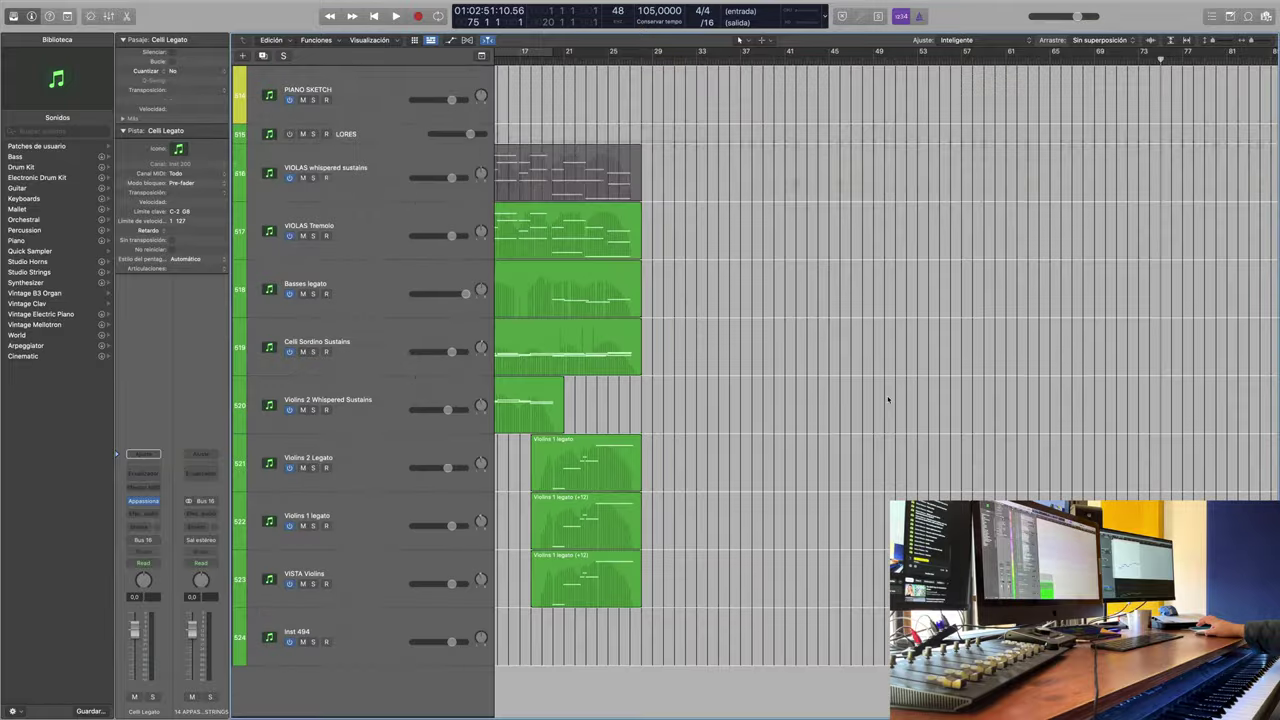
left_click(375, 643)
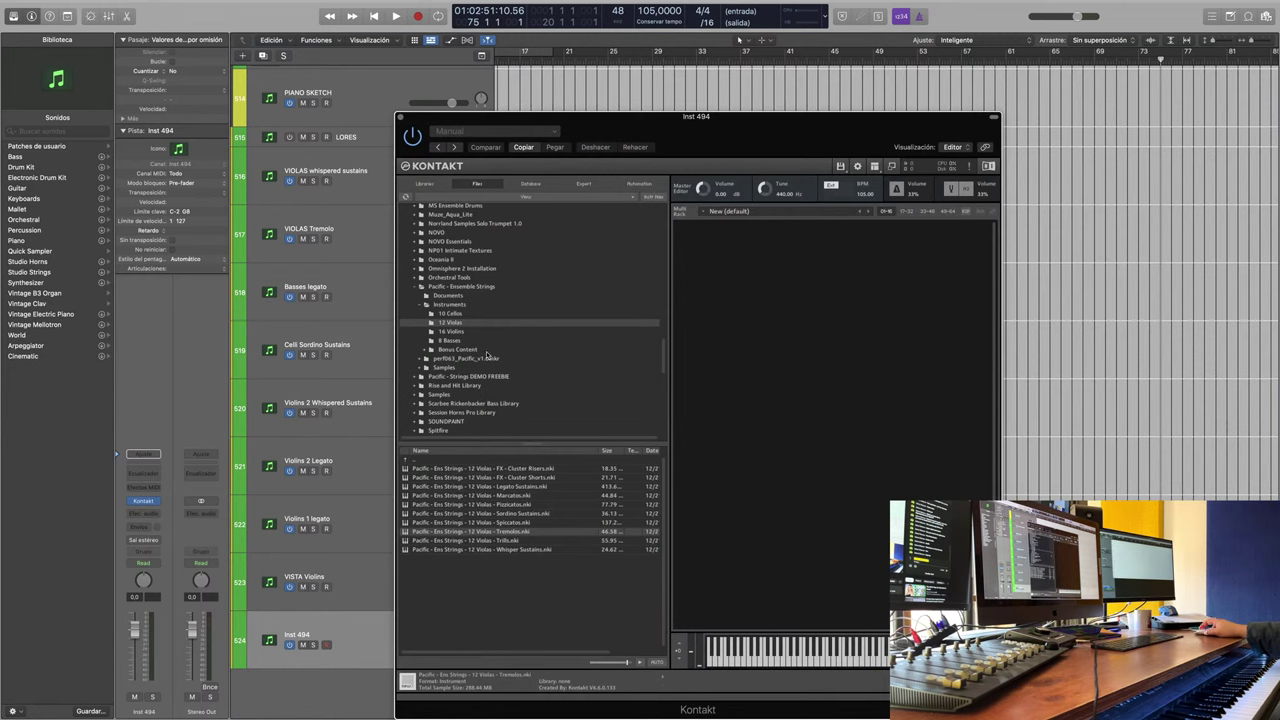
left_click(464, 333)
left_click(489, 488)
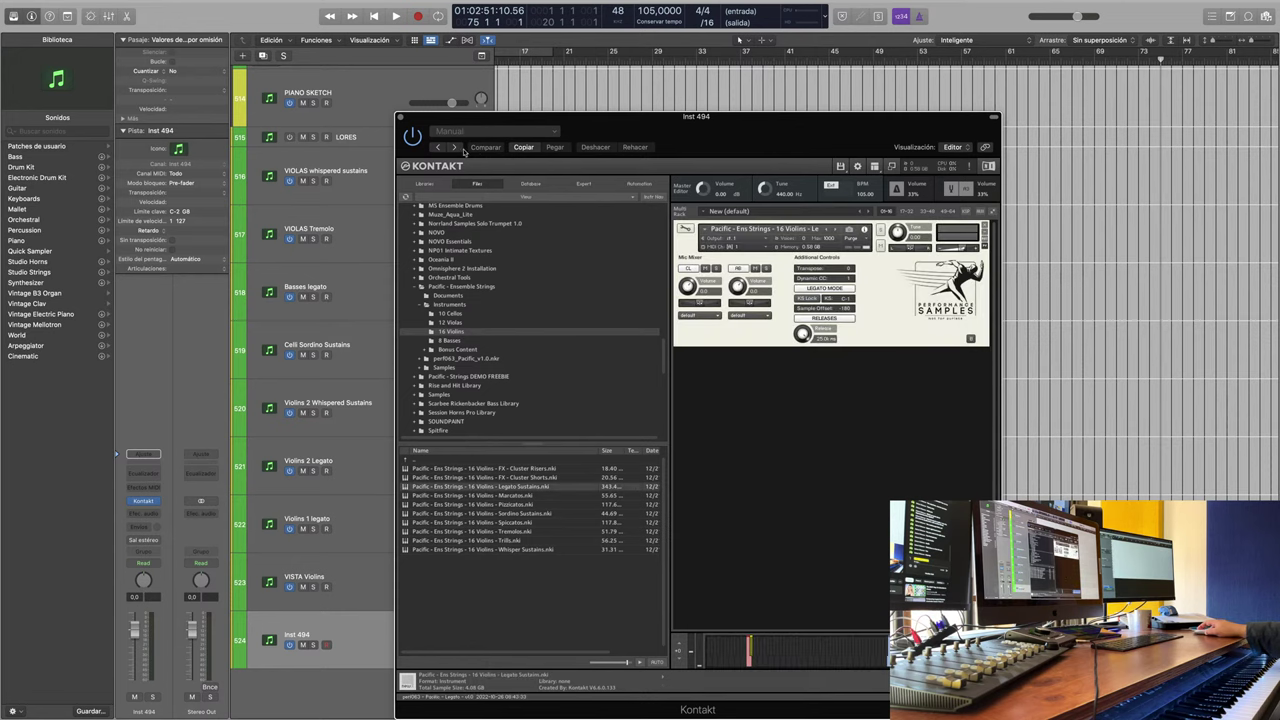
left_click(399, 118)
Step: Rename the Inst 494 track as "Vlns 1 Legato"
double_click(296, 634)
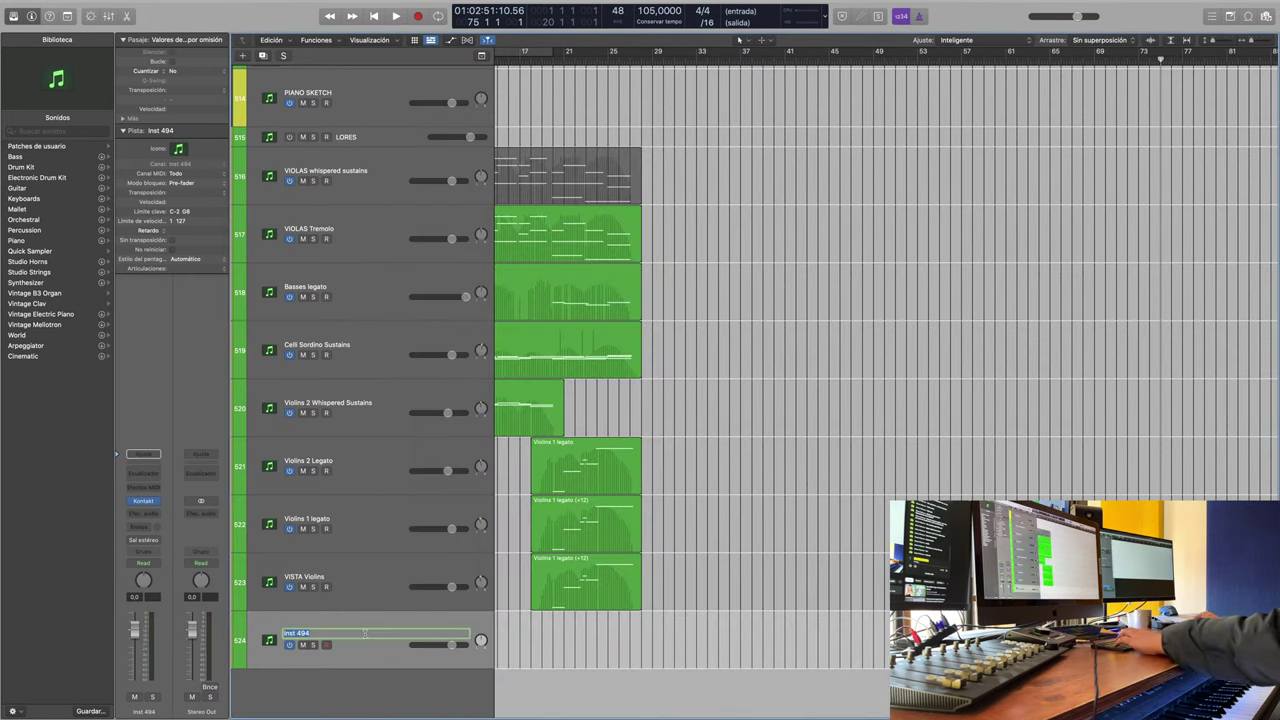
type("Vlns 1 Legato")
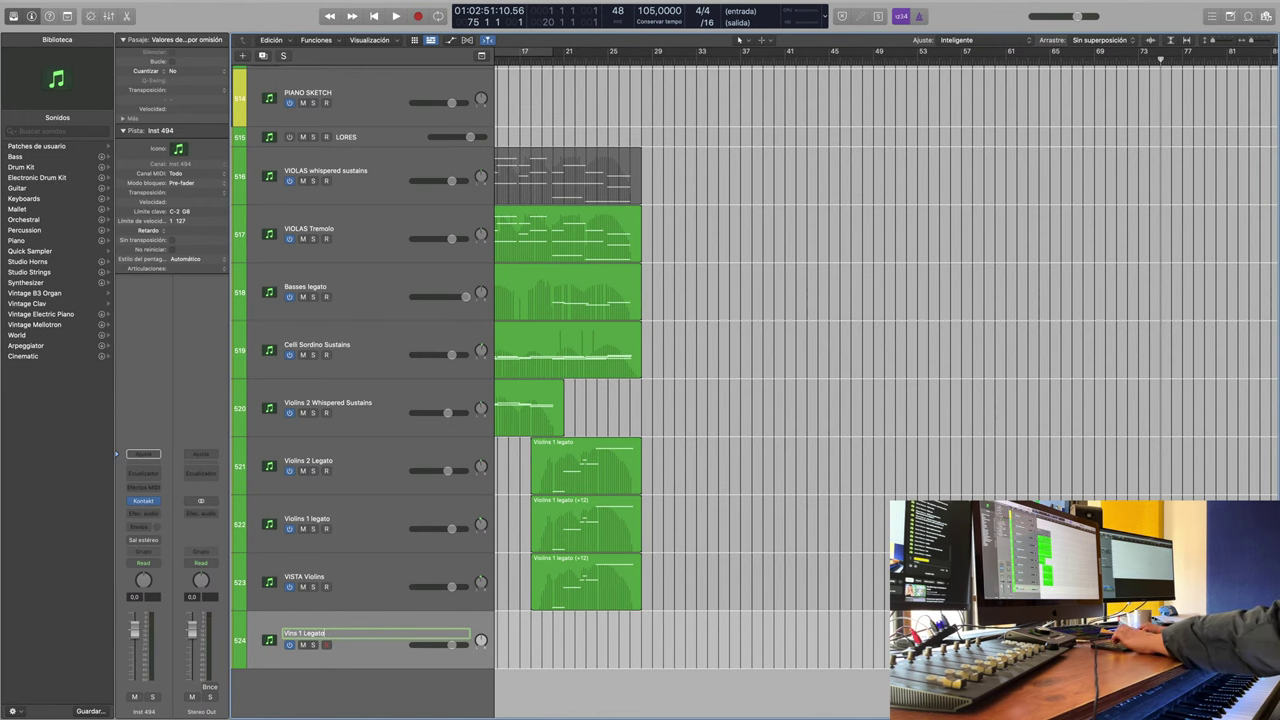
key("Return")
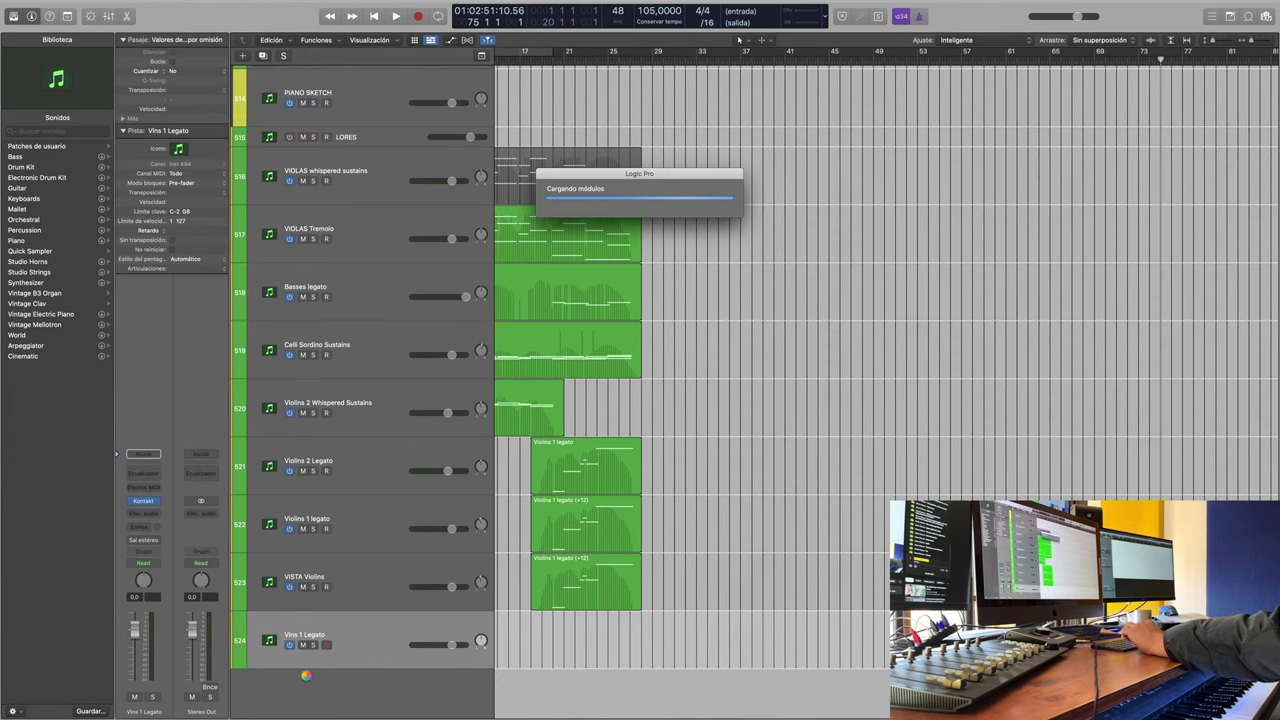
Step: Rename the duplicate of the new violins track as "Vlns 2 Legato" and pan both new violin tracks slightly left
scroll(314, 681, "down", 1)
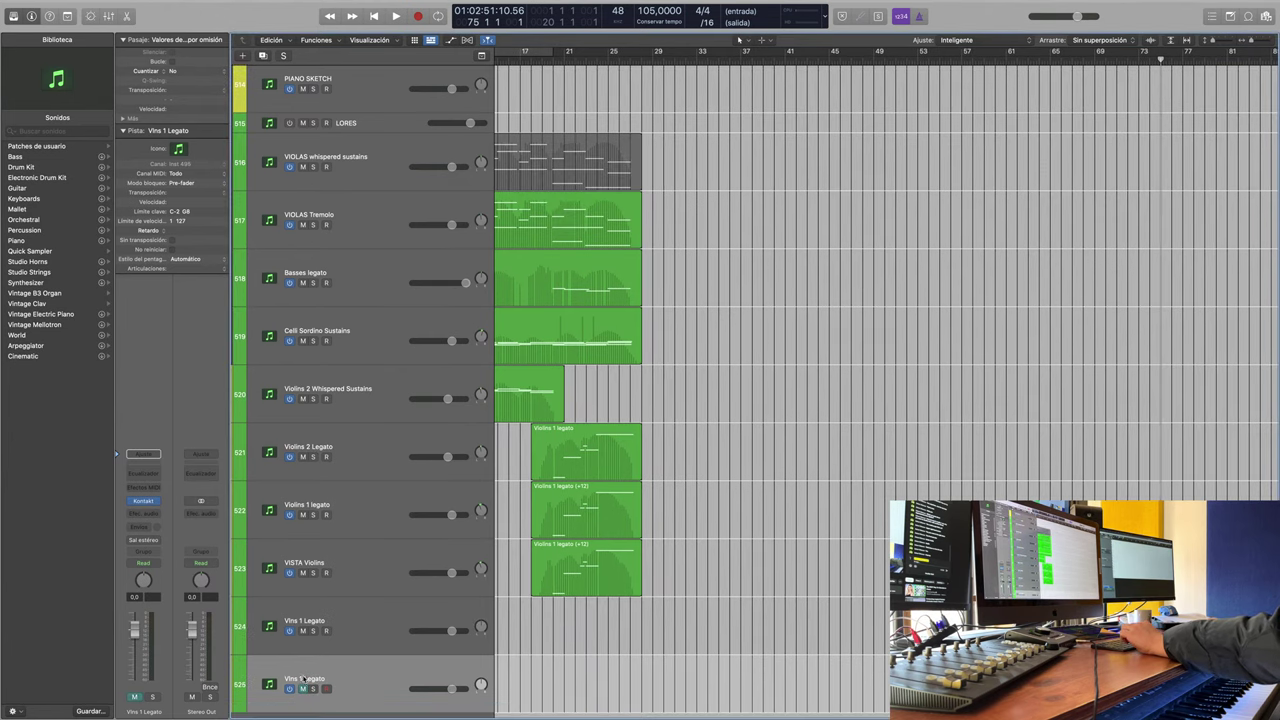
double_click(310, 680)
left_click(304, 679)
key("BackSpace")
type("2")
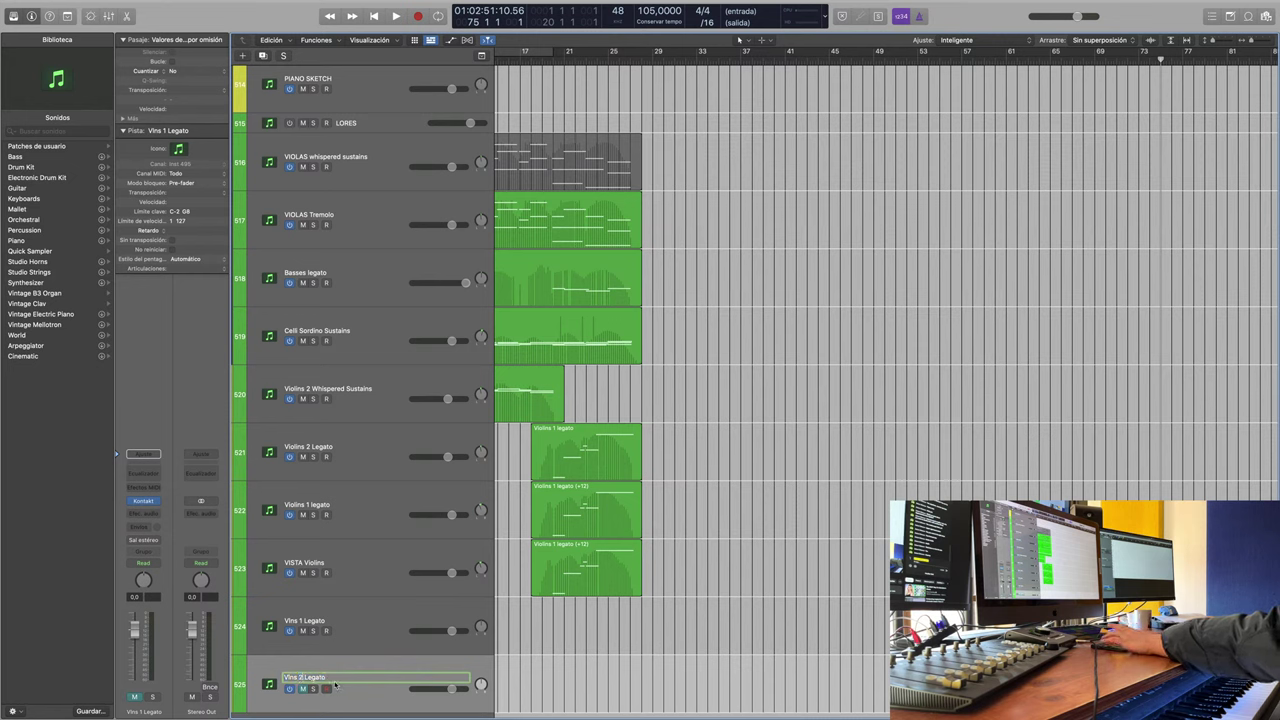
key("Return")
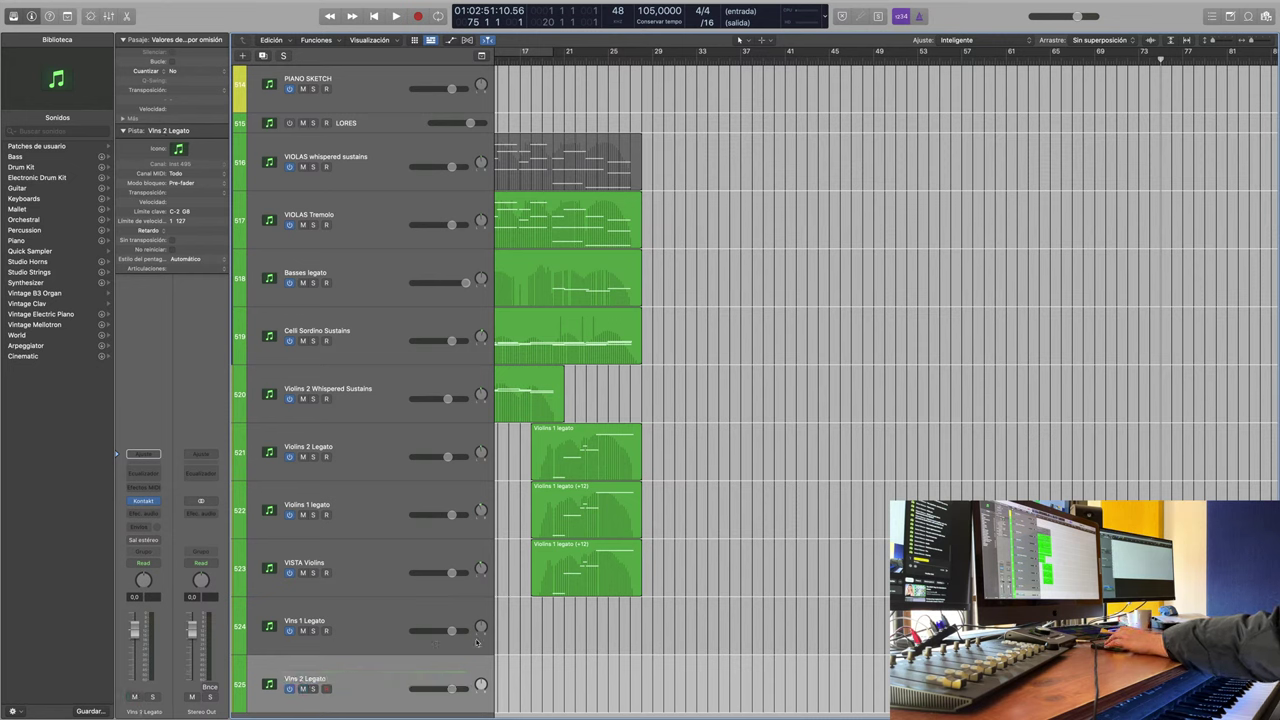
mouse_move(480, 628)
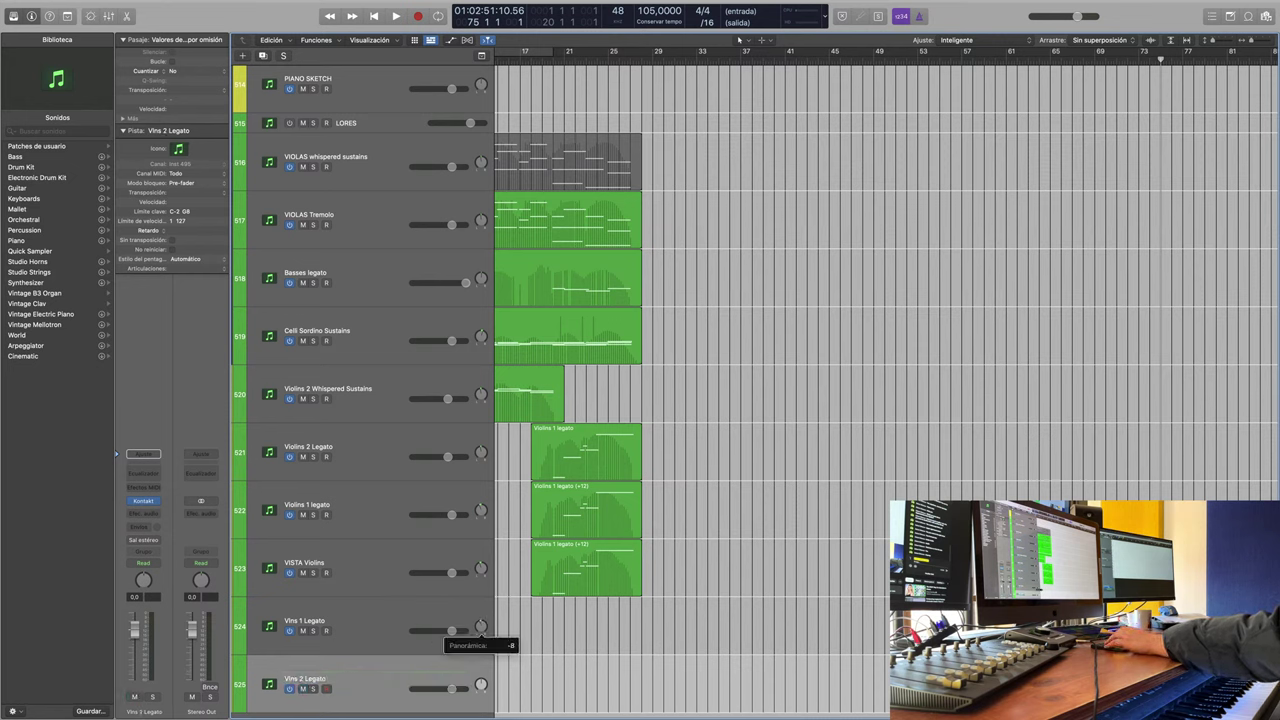
mouse_move(480, 686)
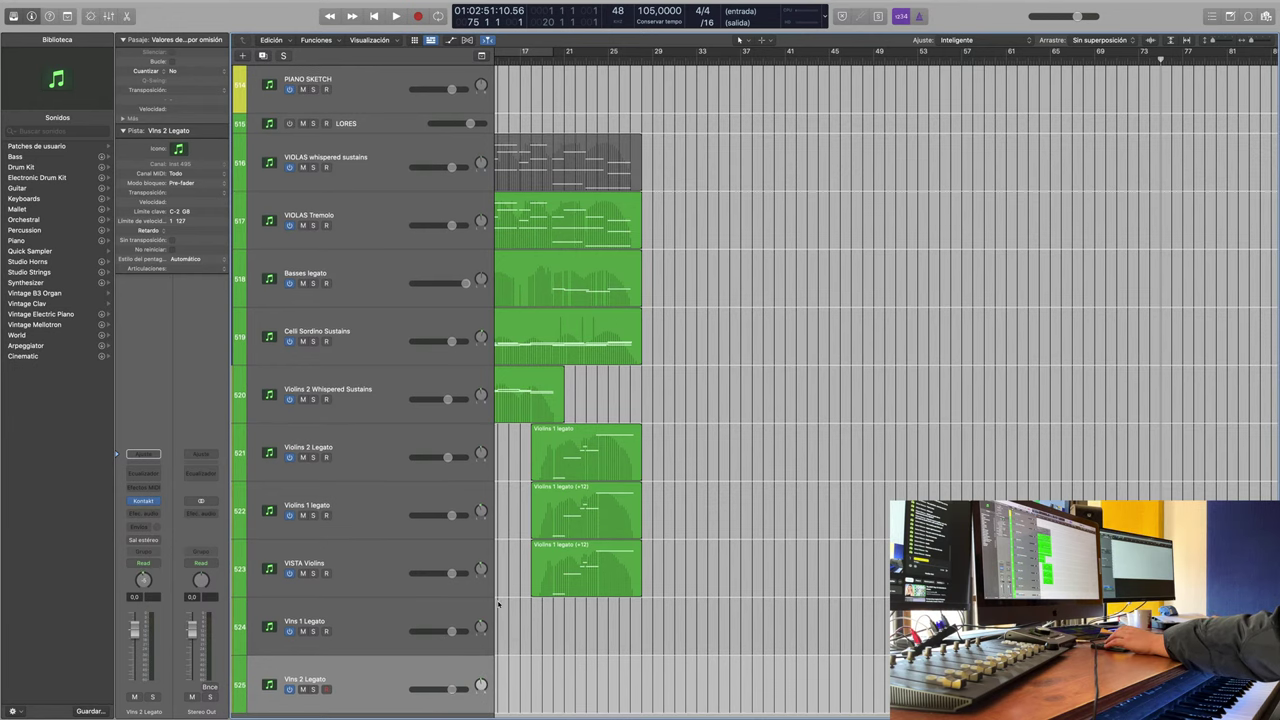
Step: Add a new Kontakt instrument track below Vlns 2 Legato and rename it "Vlas Legato"
scroll(430, 645, "down", 2)
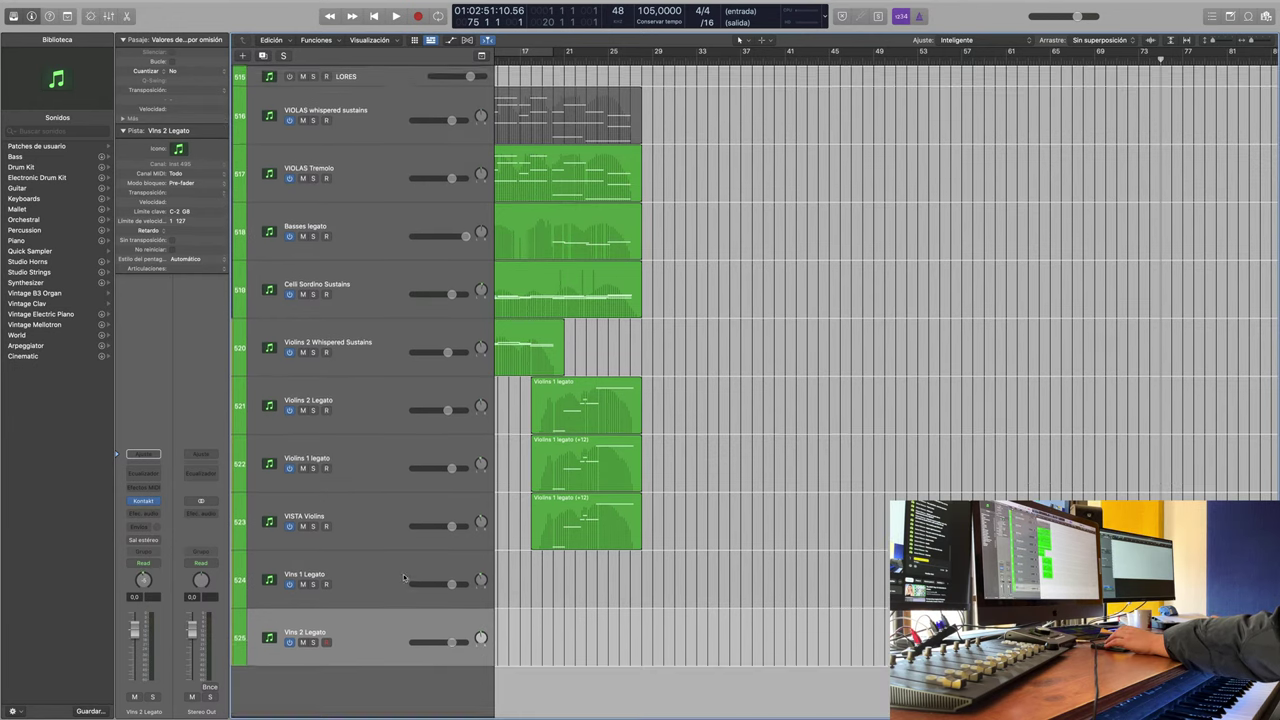
double_click(338, 690)
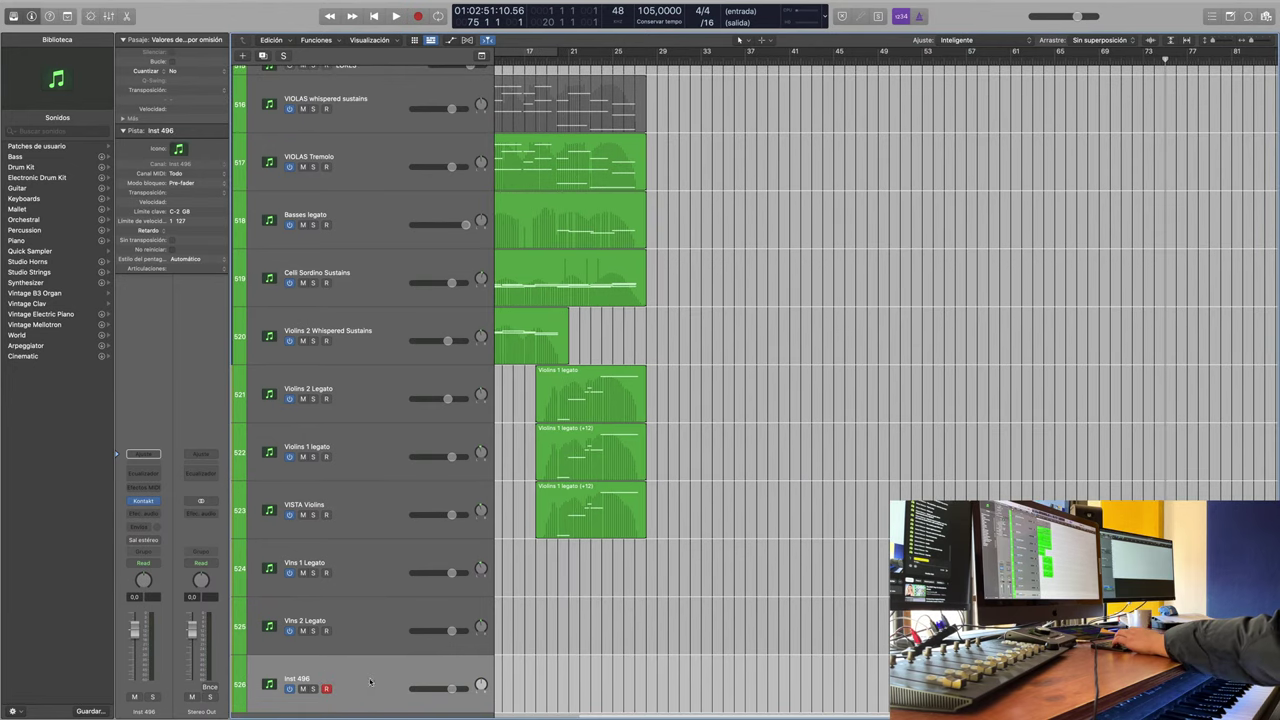
double_click(300, 679)
type("Vias Le")
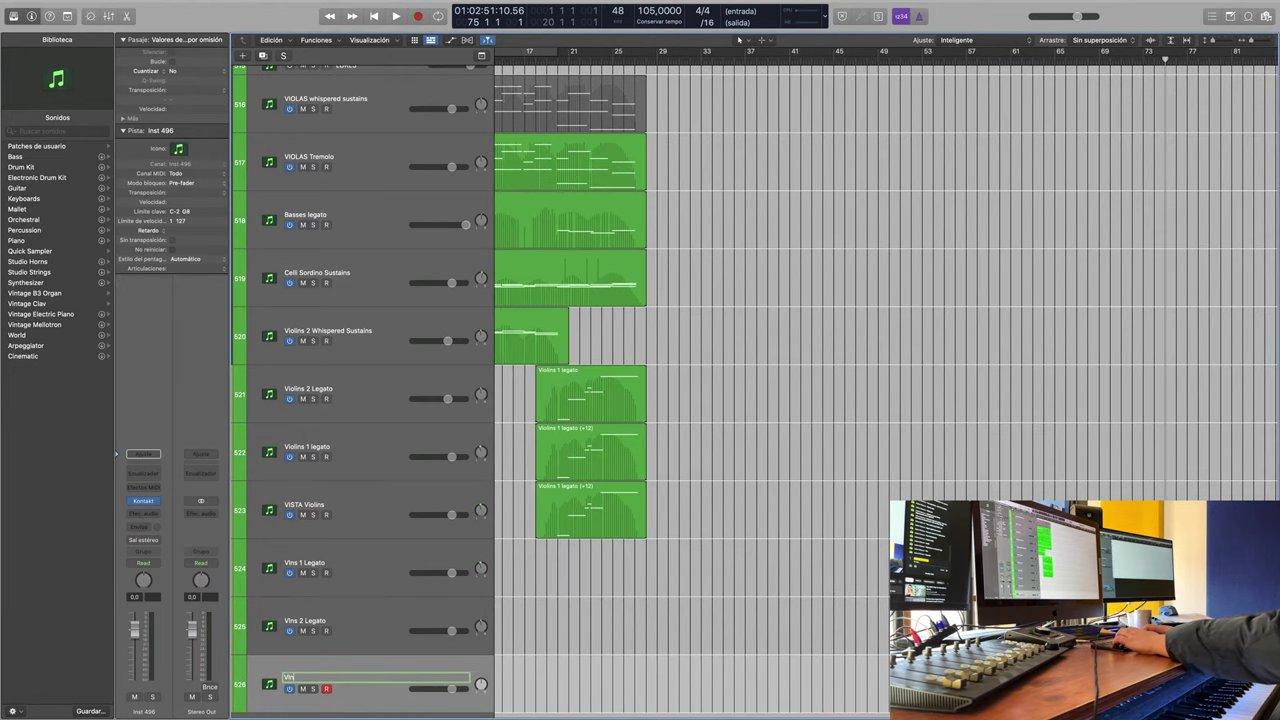
type("gato")
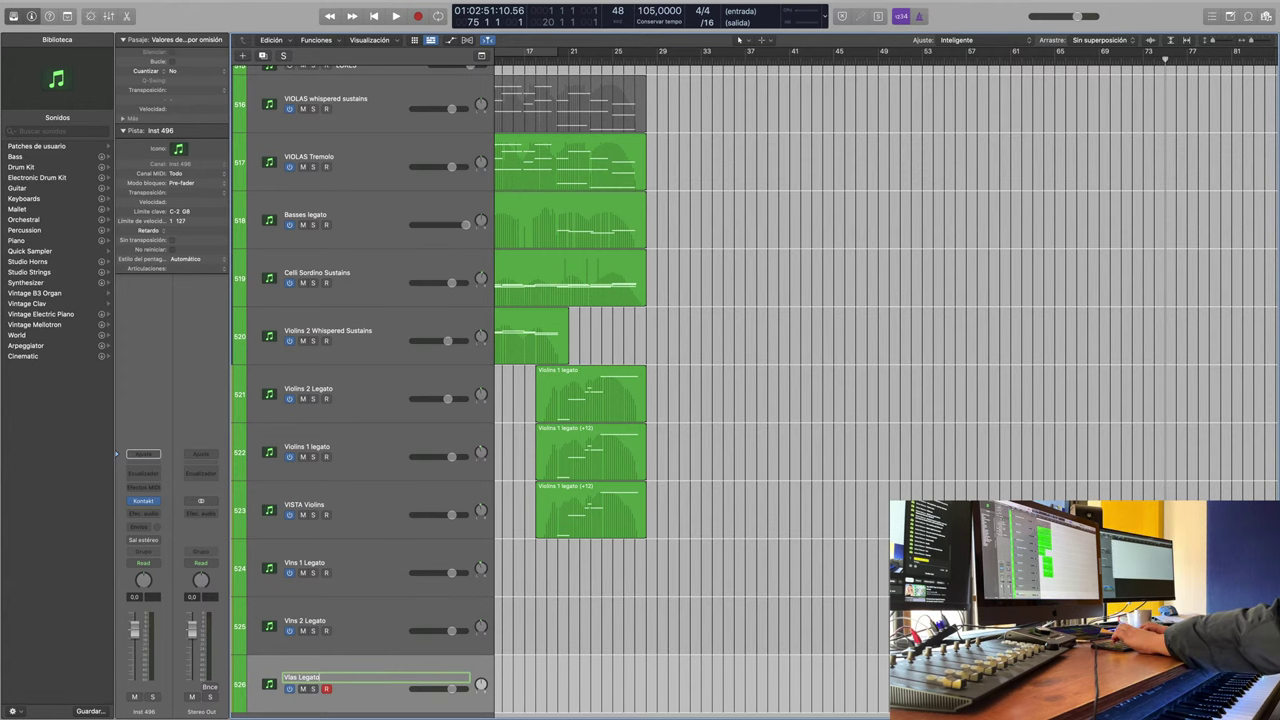
key("Return")
scroll(378, 694, "down", 2)
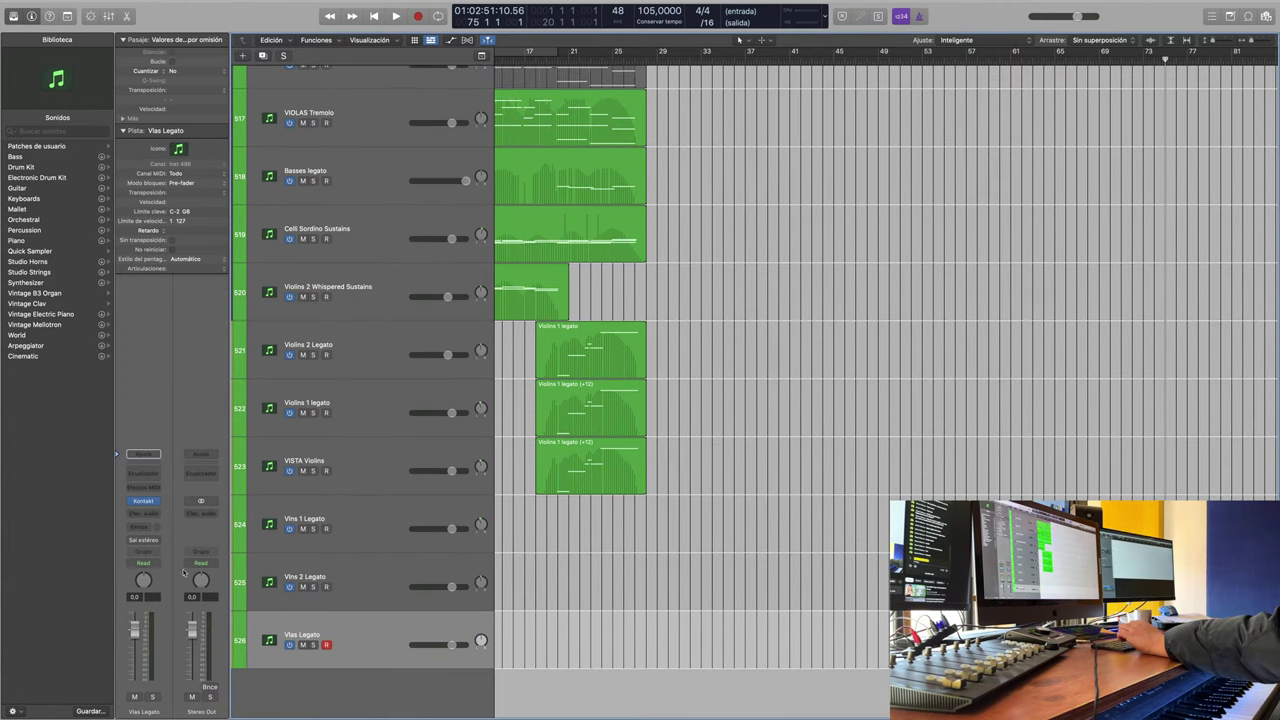
Step: Load the Pacific 12 Violas Legato Sustains patch into Kontakt on the Vlas Legato track and close the plug-in window
left_click(144, 501)
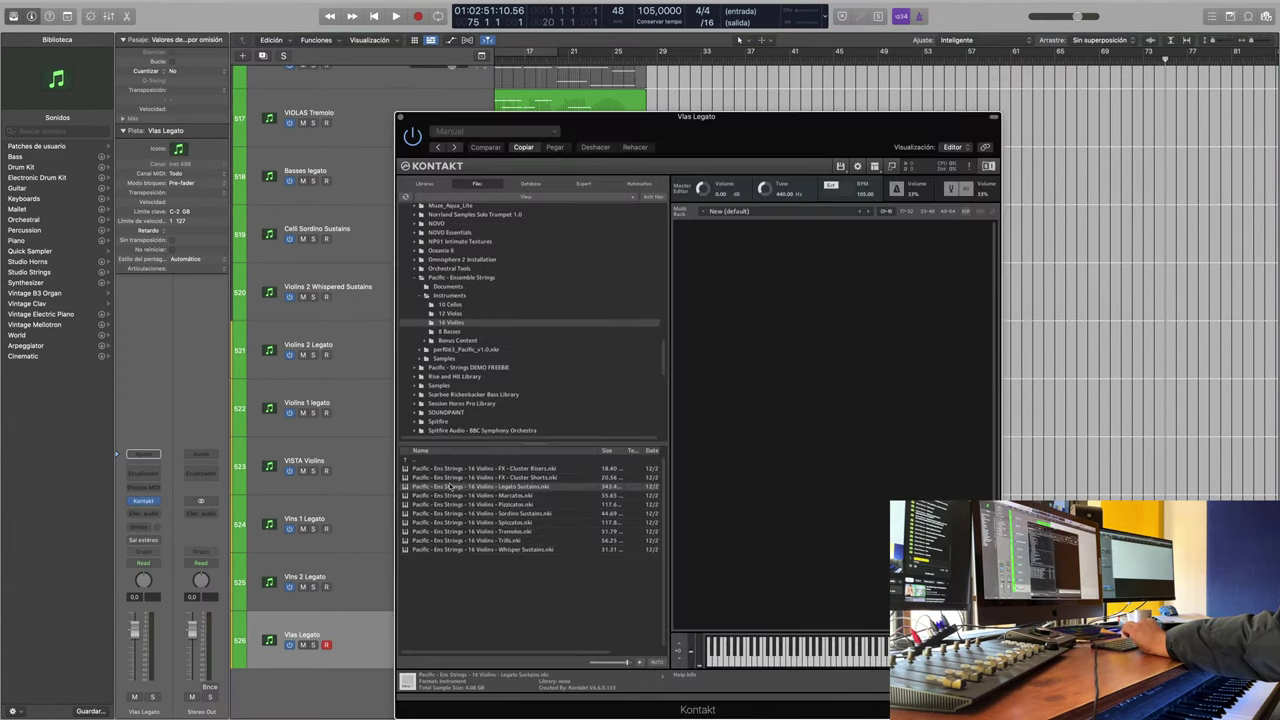
left_click(462, 314)
left_click_drag(489, 487, 880, 374)
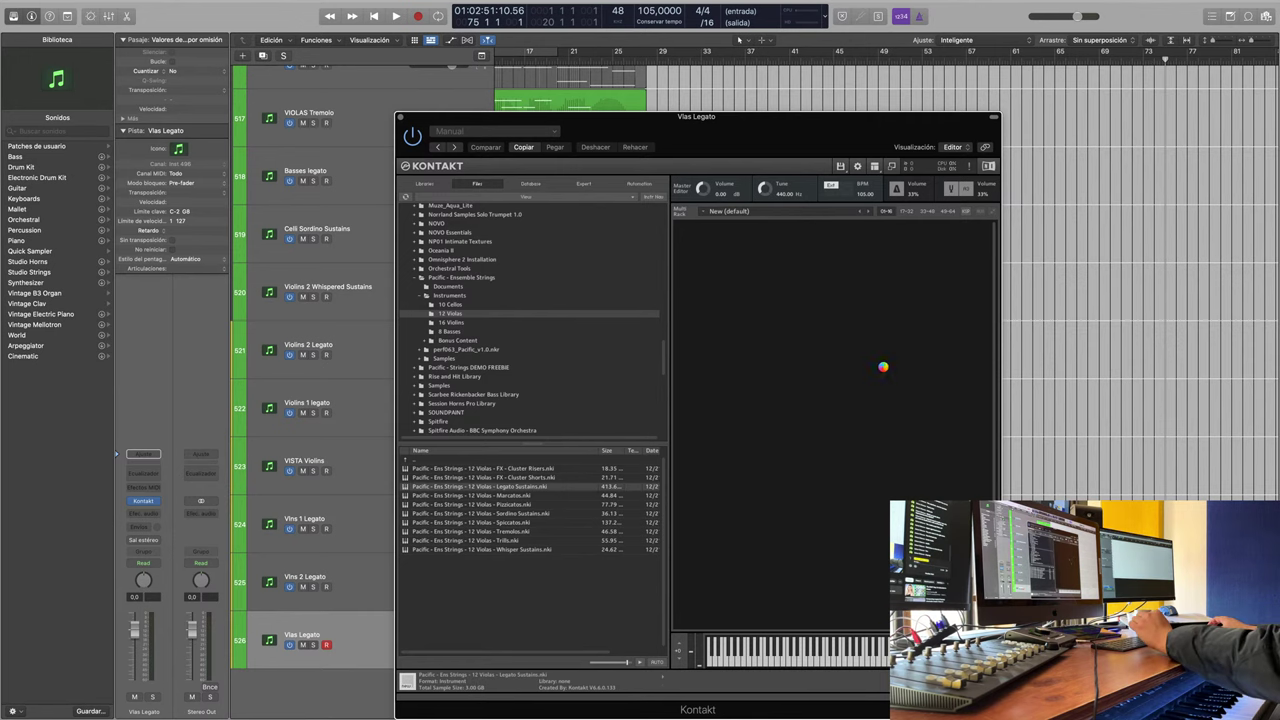
left_click(402, 117)
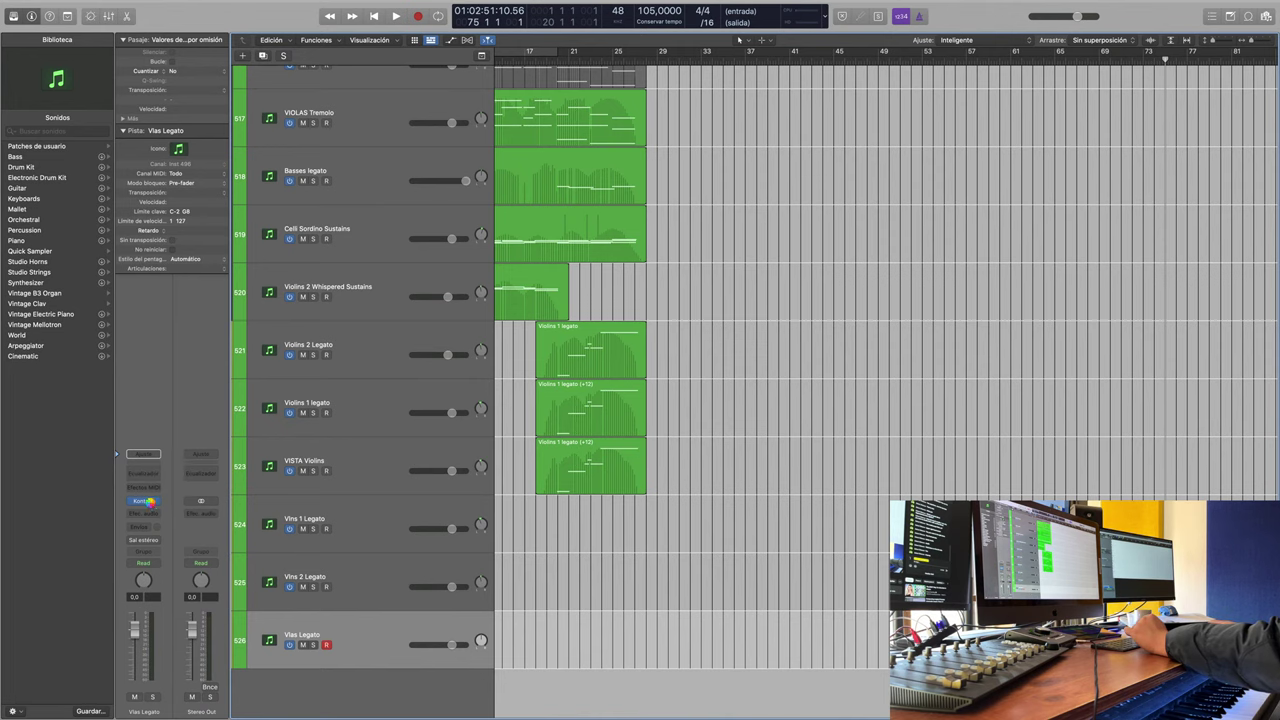
Step: Add another Kontakt instrument track, load the Pacific 10 Cellos Legato Sustains patch into it and close the plug-in window
key("alt+super+s")
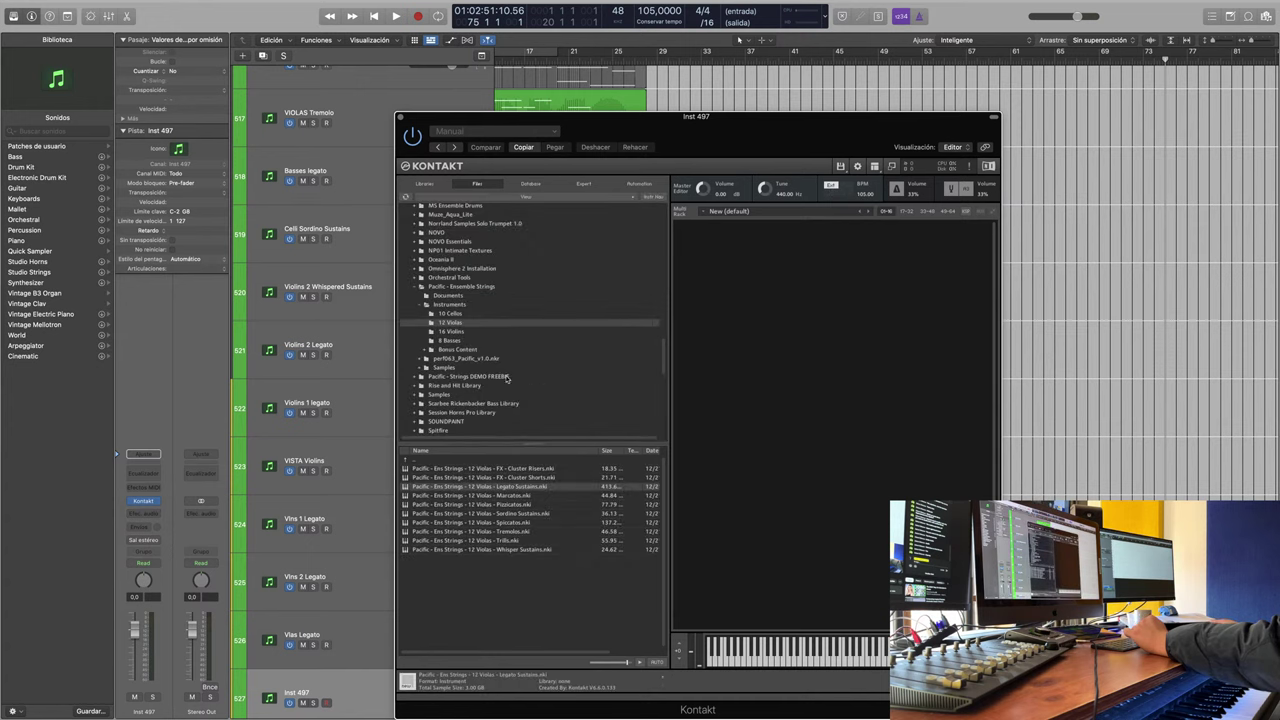
left_click(450, 314)
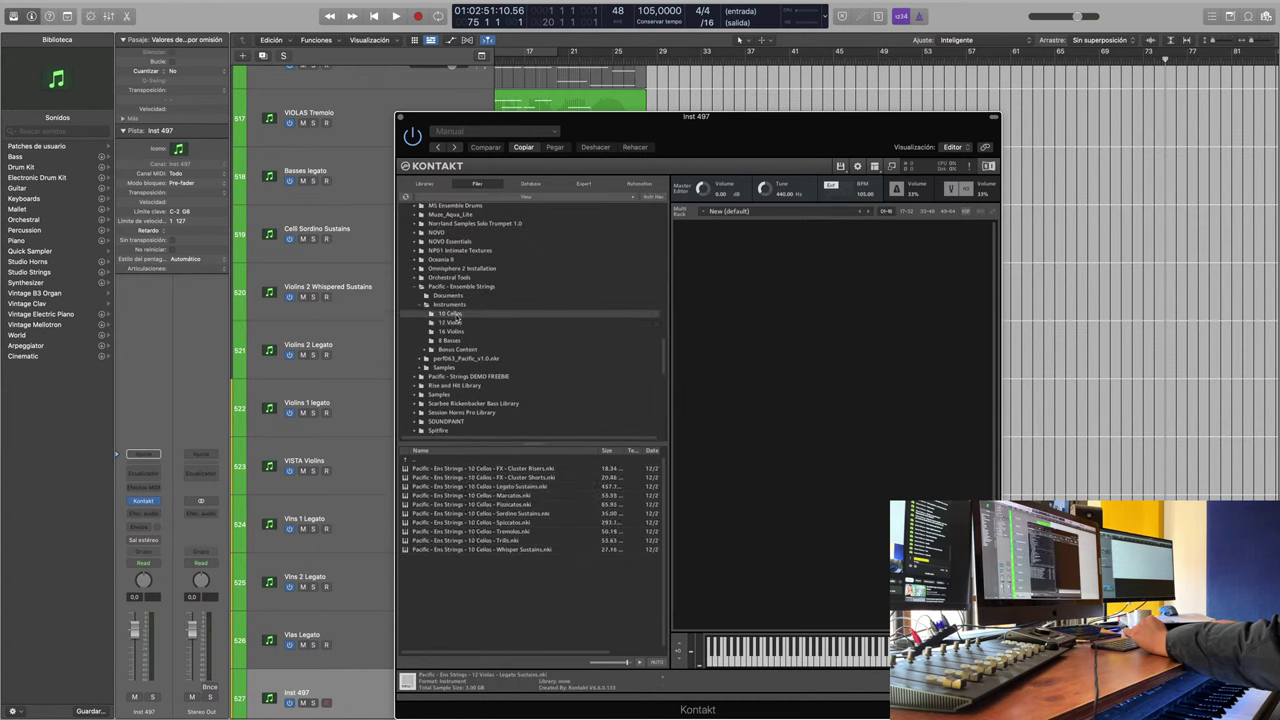
left_click_drag(485, 486, 809, 339)
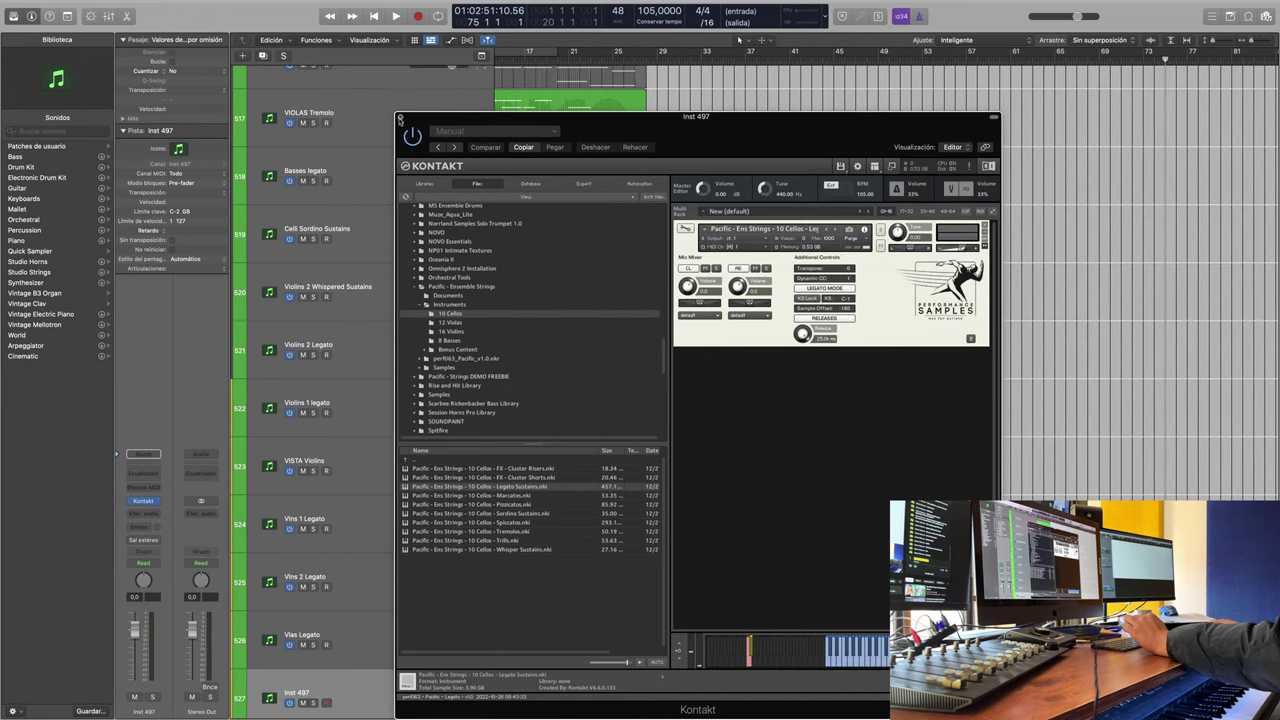
left_click(400, 117)
Step: Rename the new cello track as "Celli Legaot"
scroll(380, 686, "down", 1)
double_click(296, 678)
type("C")
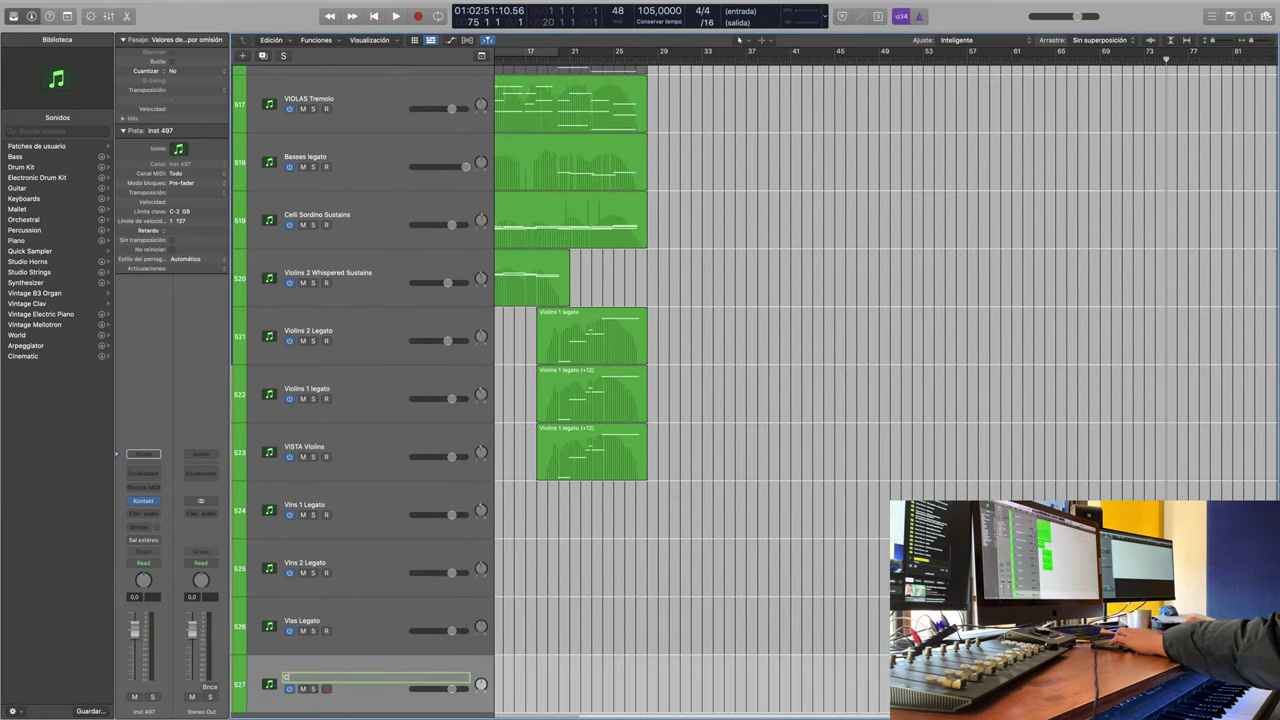
type("elli Legato")
key("Return")
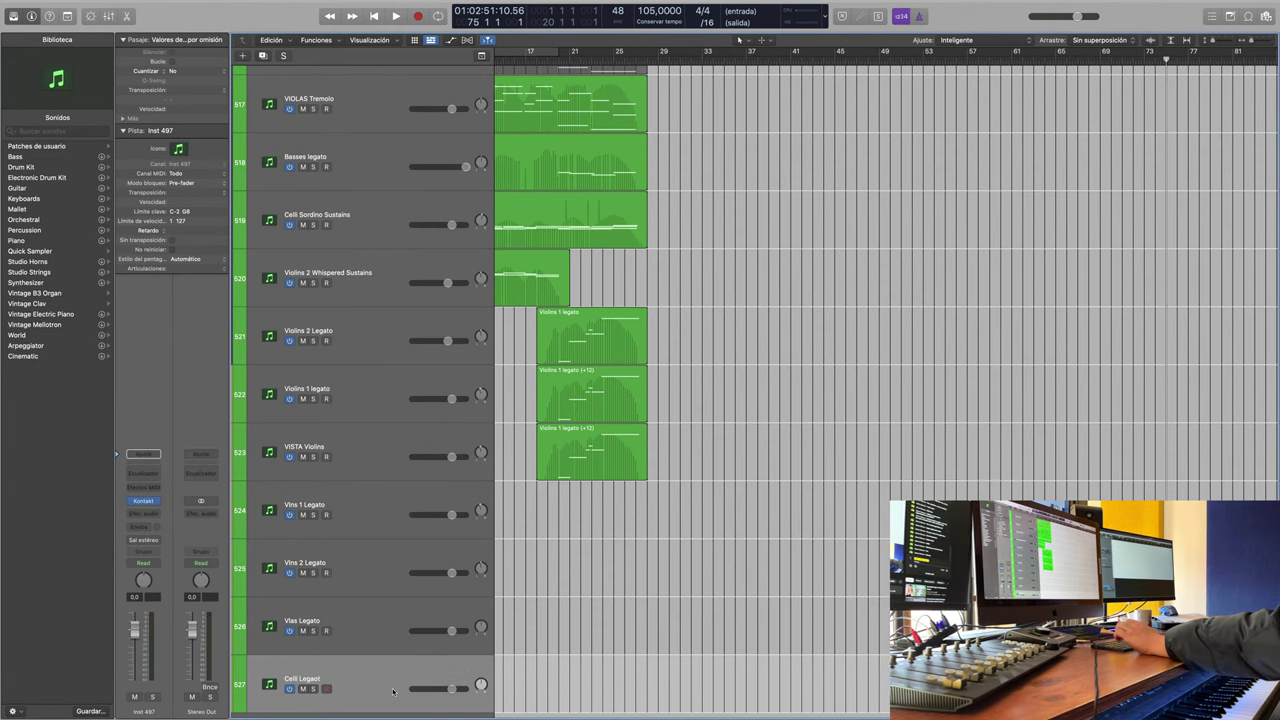
Step: Add another Kontakt instrument track, load the Pacific 8 Basses Legato Sustains patch into it and close the plug-in window
scroll(372, 693, "down", 2)
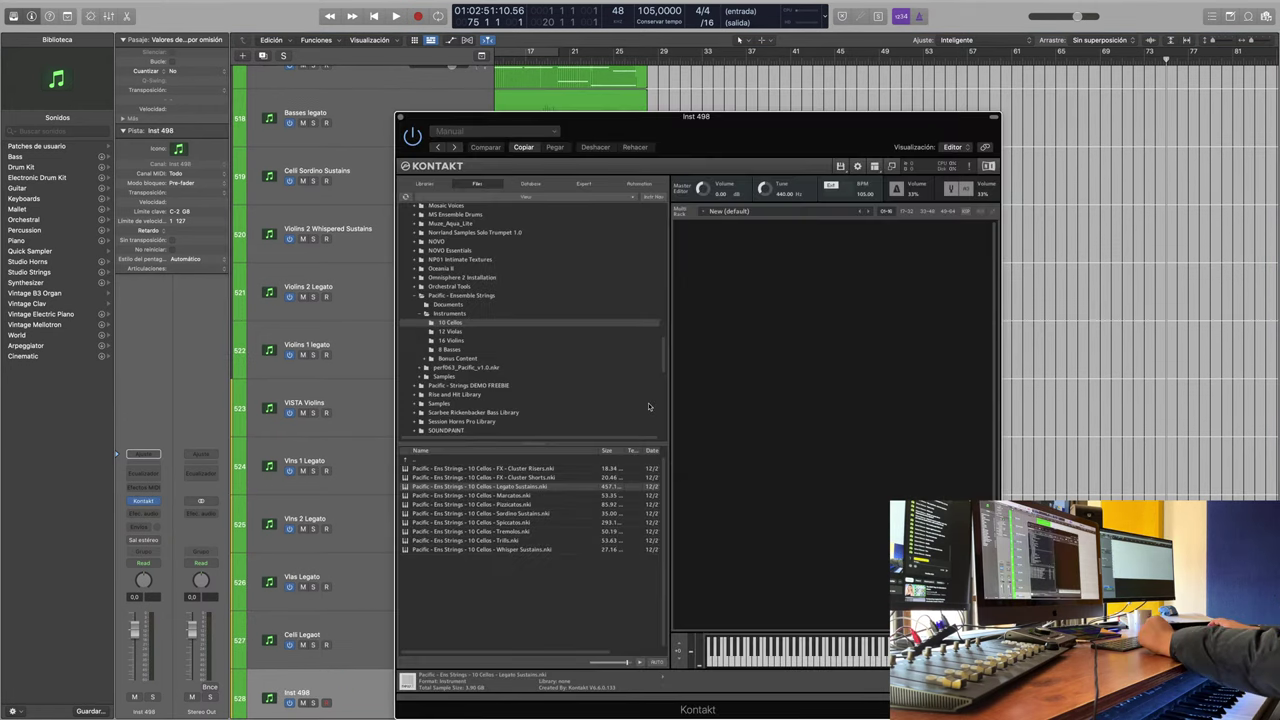
left_click(452, 350)
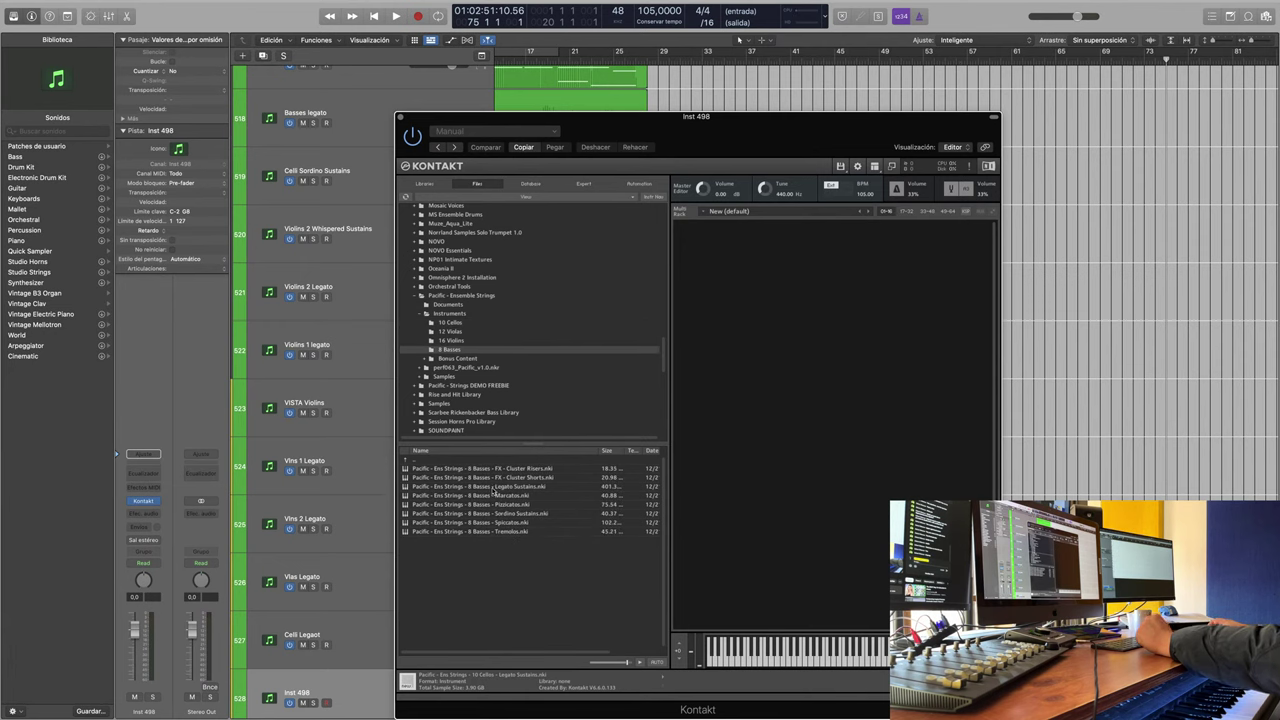
left_click_drag(493, 487, 890, 363)
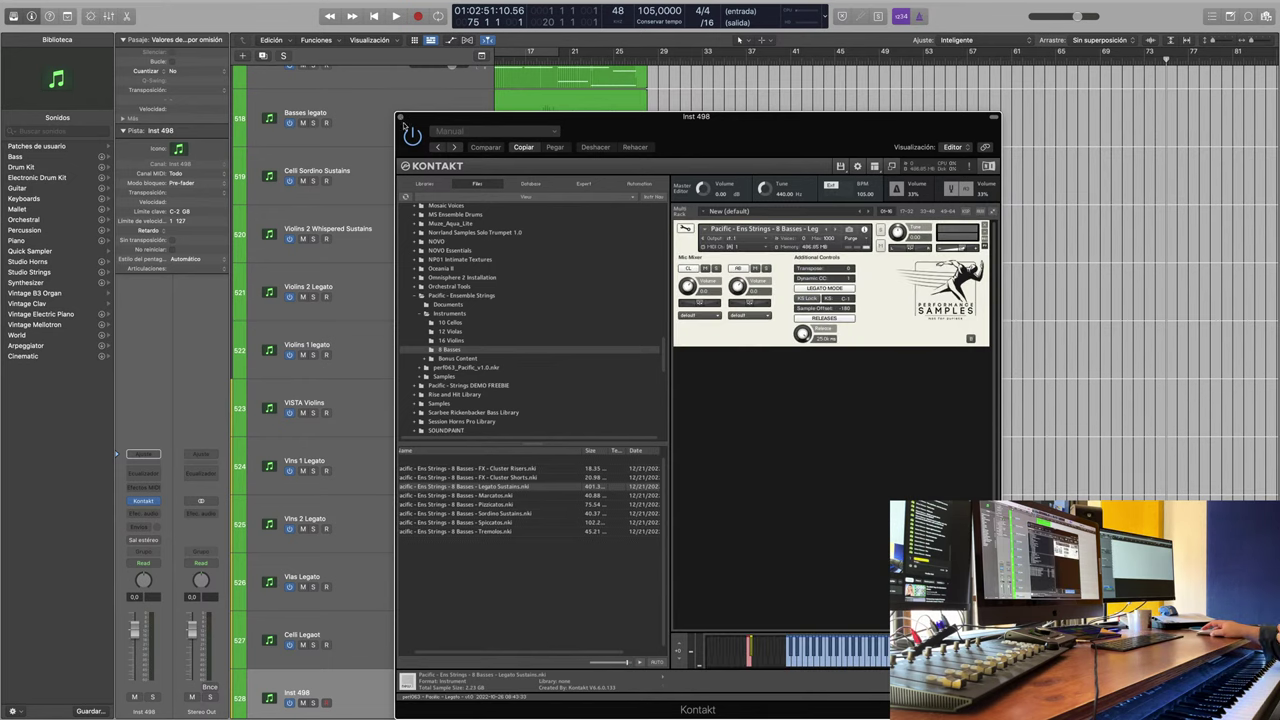
left_click(399, 118)
Step: Rename the new basses track as "Basses Legato"
scroll(398, 640, "down", 1)
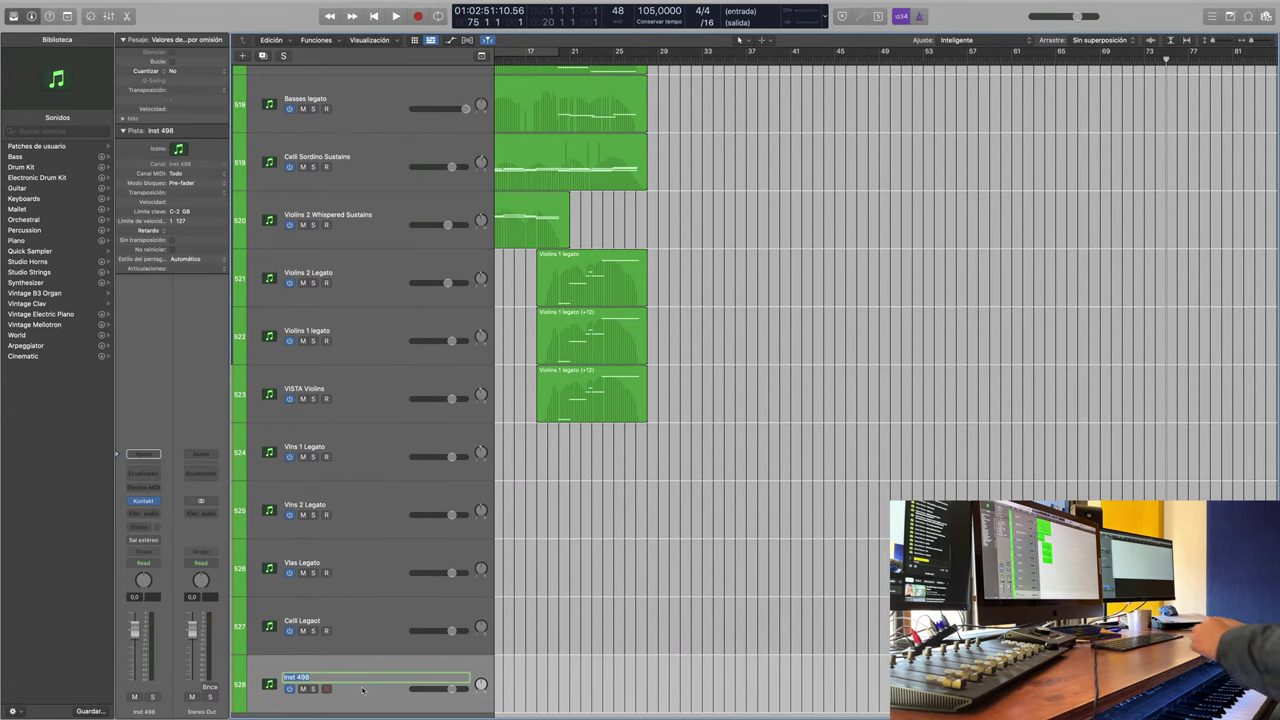
type("Basses Legato")
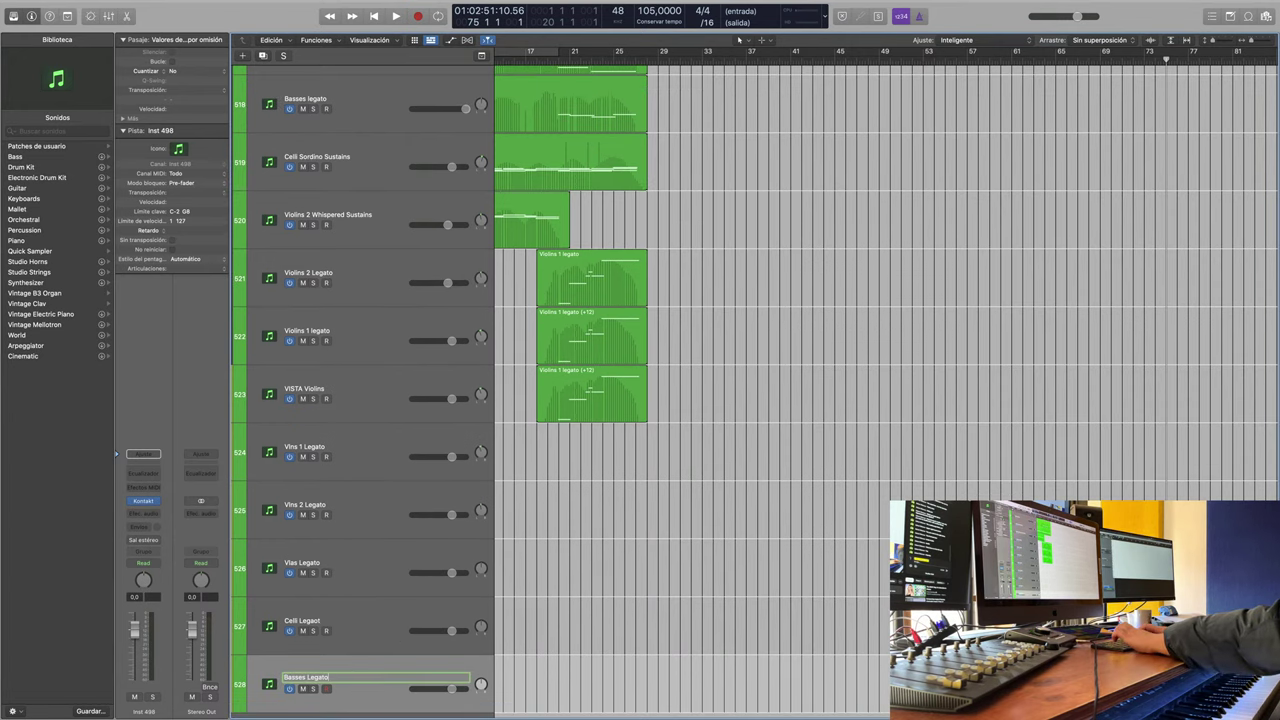
key("Return")
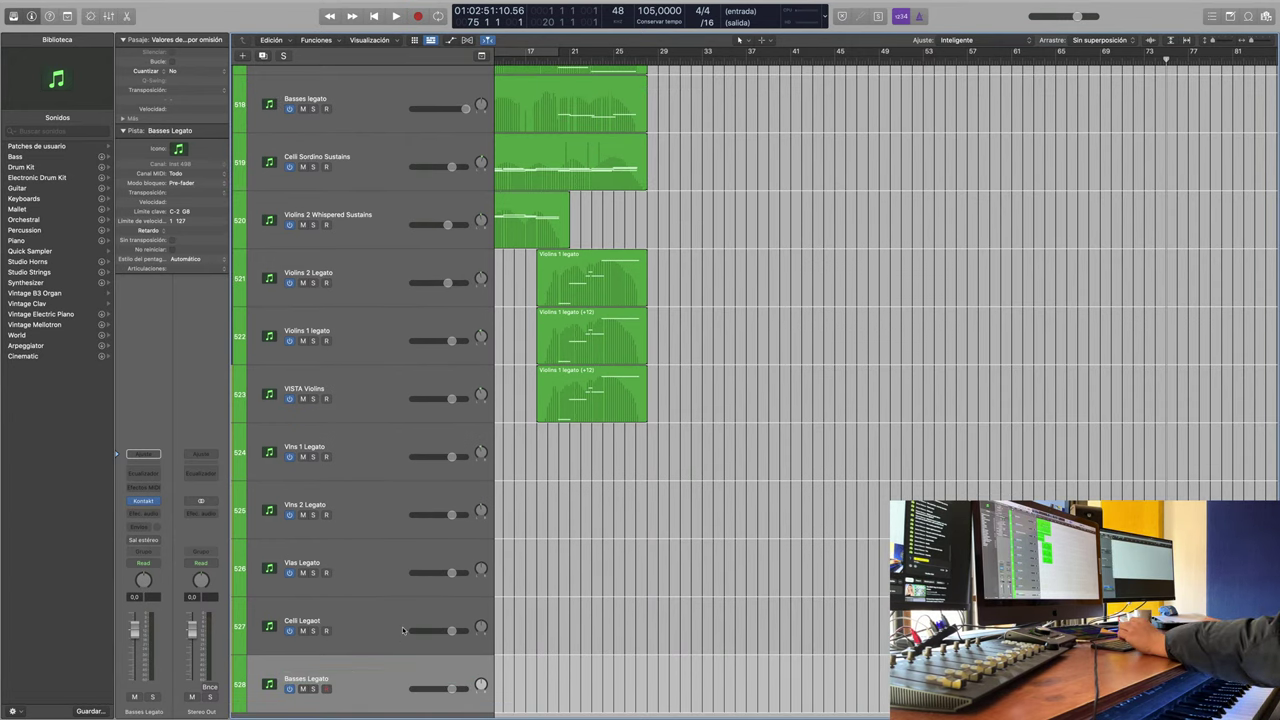
Step: Adjust the panning of the new celli and violas legato tracks
scroll(403, 630, "down", 3)
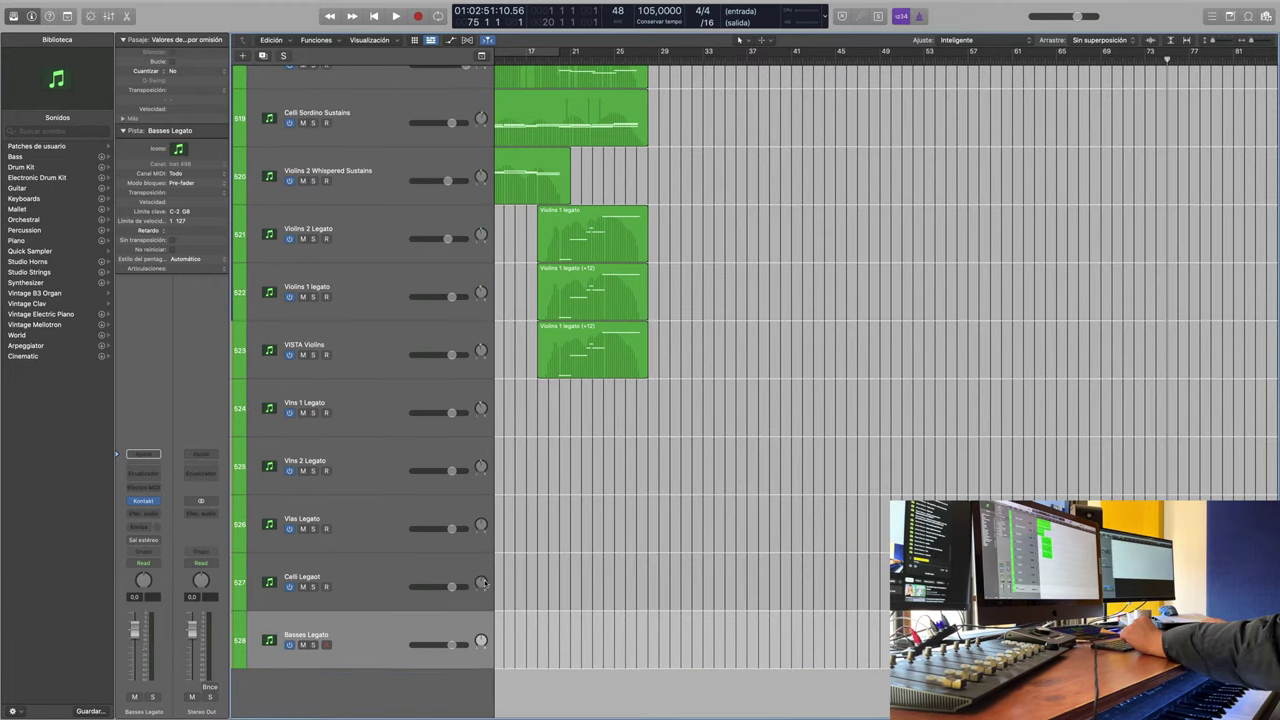
mouse_move(483, 582)
mouse_move(481, 524)
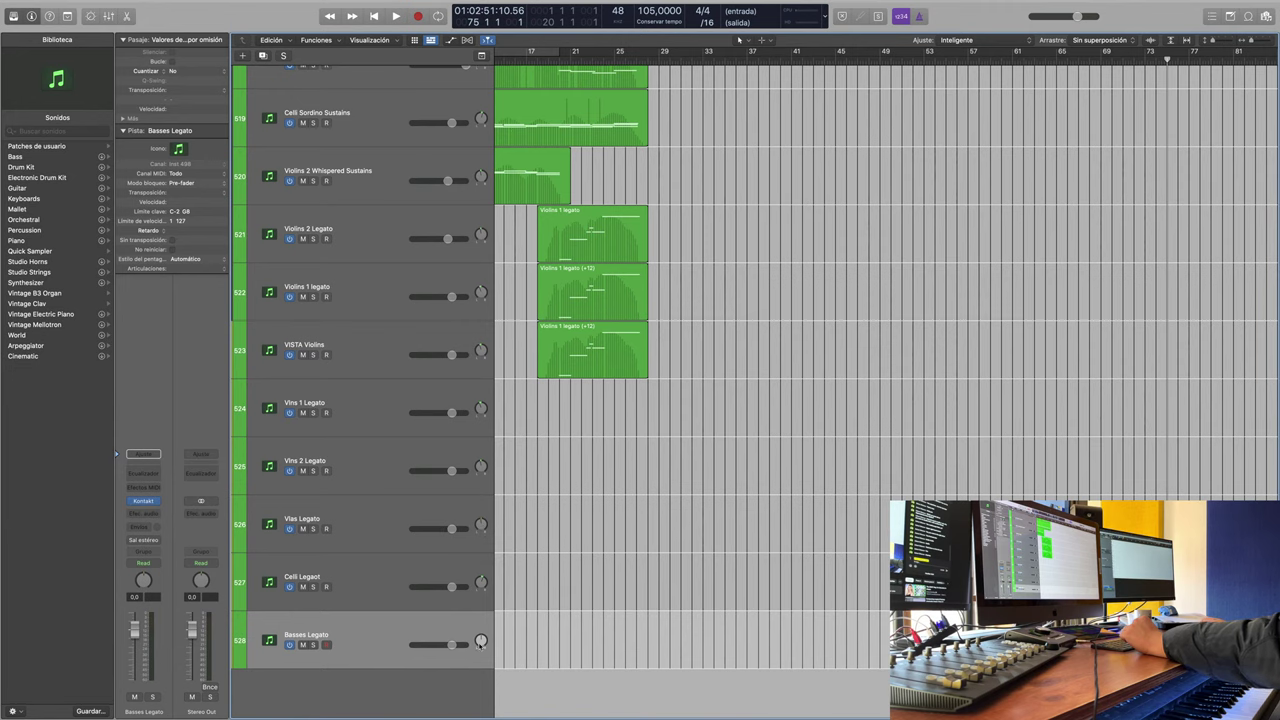
Step: Copy the five legato regions from the 26 CSS- Legatos tracks onto the five new Vlns 1 to Basses Legato tracks
mouse_move(481, 641)
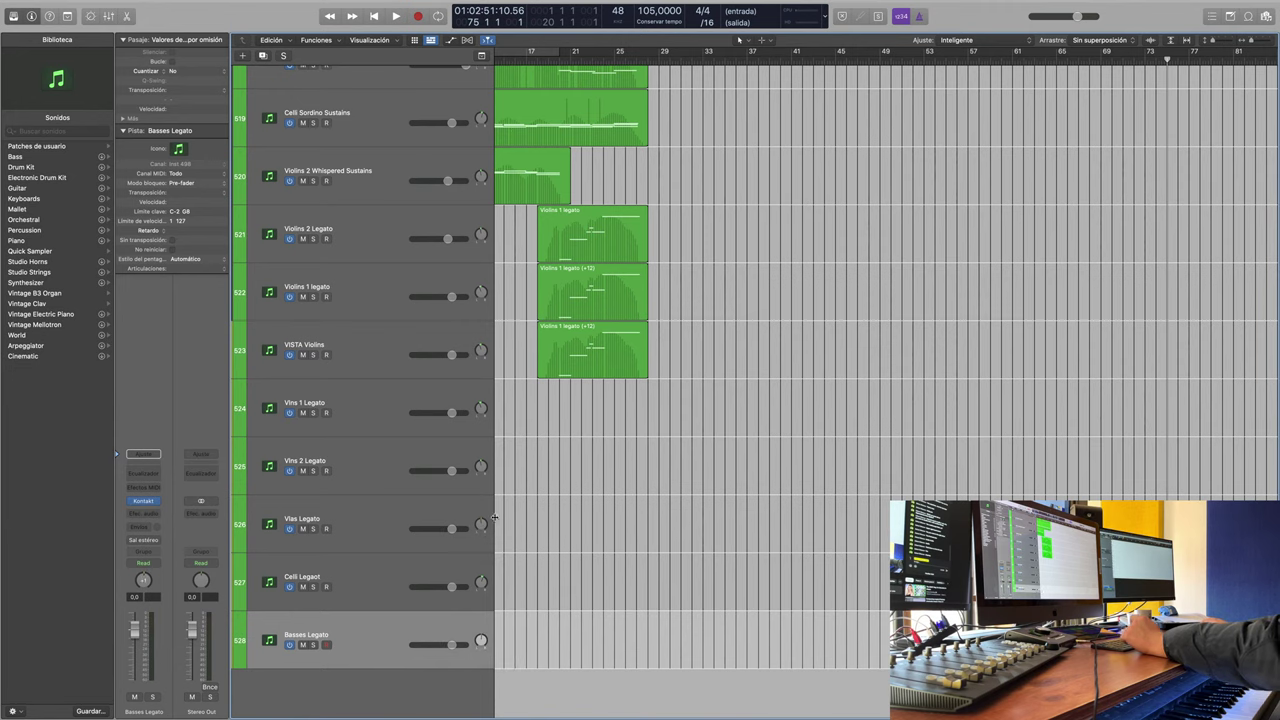
scroll(510, 474, "up", 20)
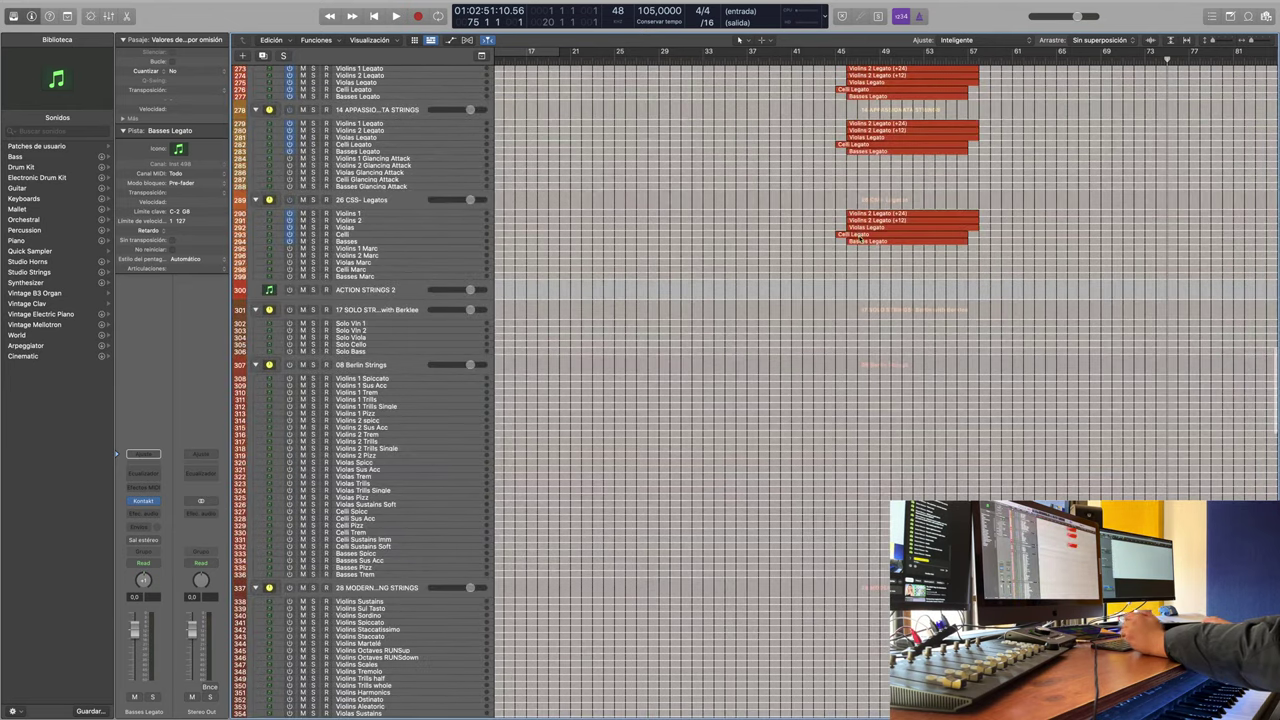
left_click_drag(1005, 193, 910, 292)
left_click_drag(891, 212, 1080, 212)
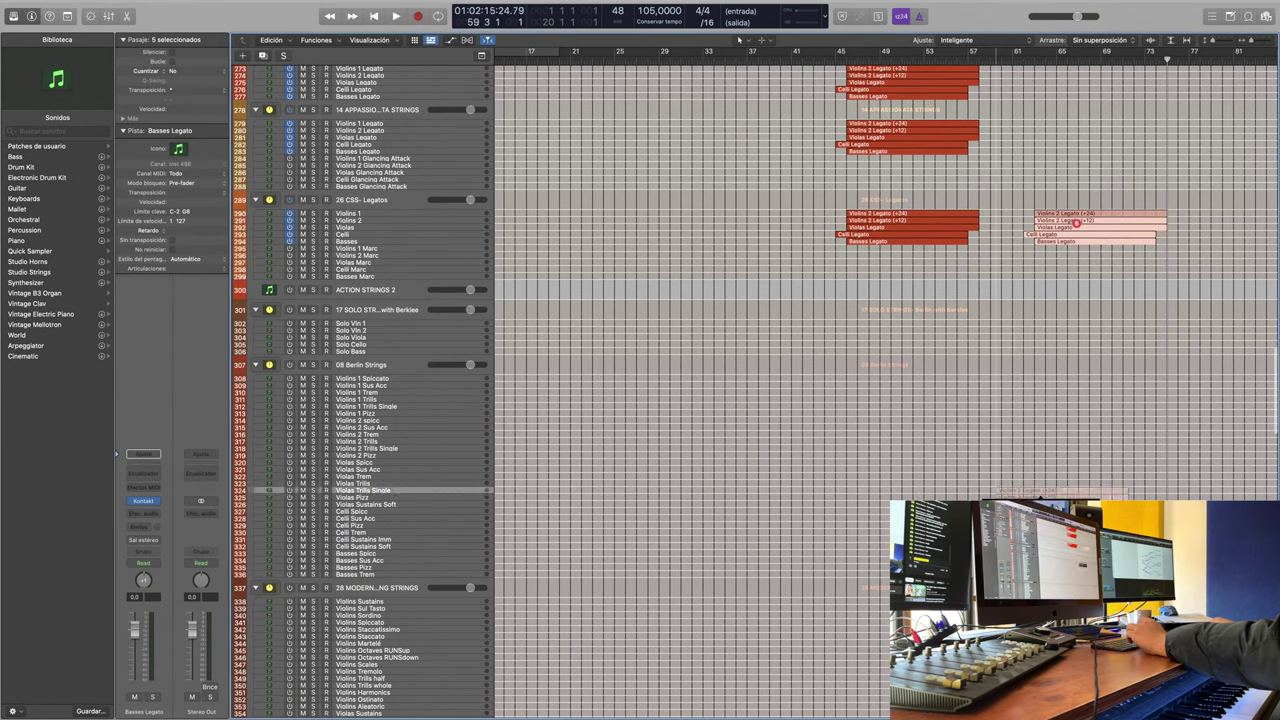
scroll(1076, 240, "down", 3)
scroll(1076, 240, "down", 10)
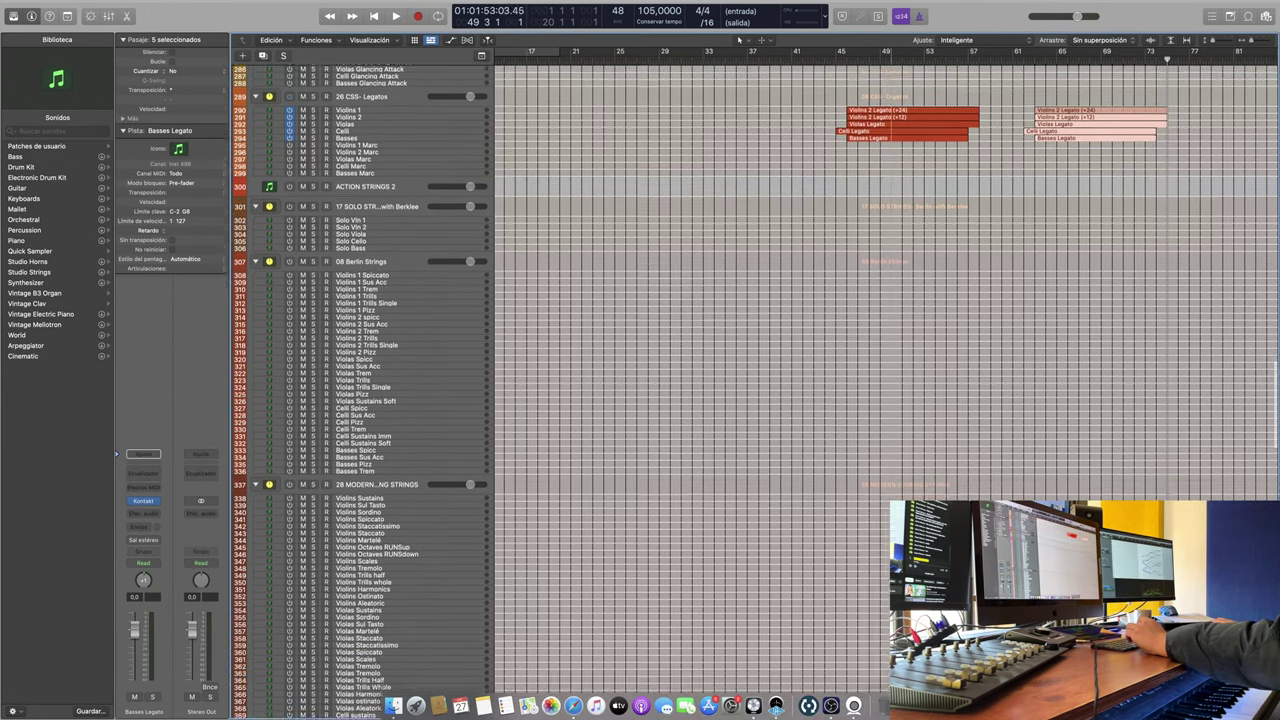
scroll(1076, 240, "down", 12)
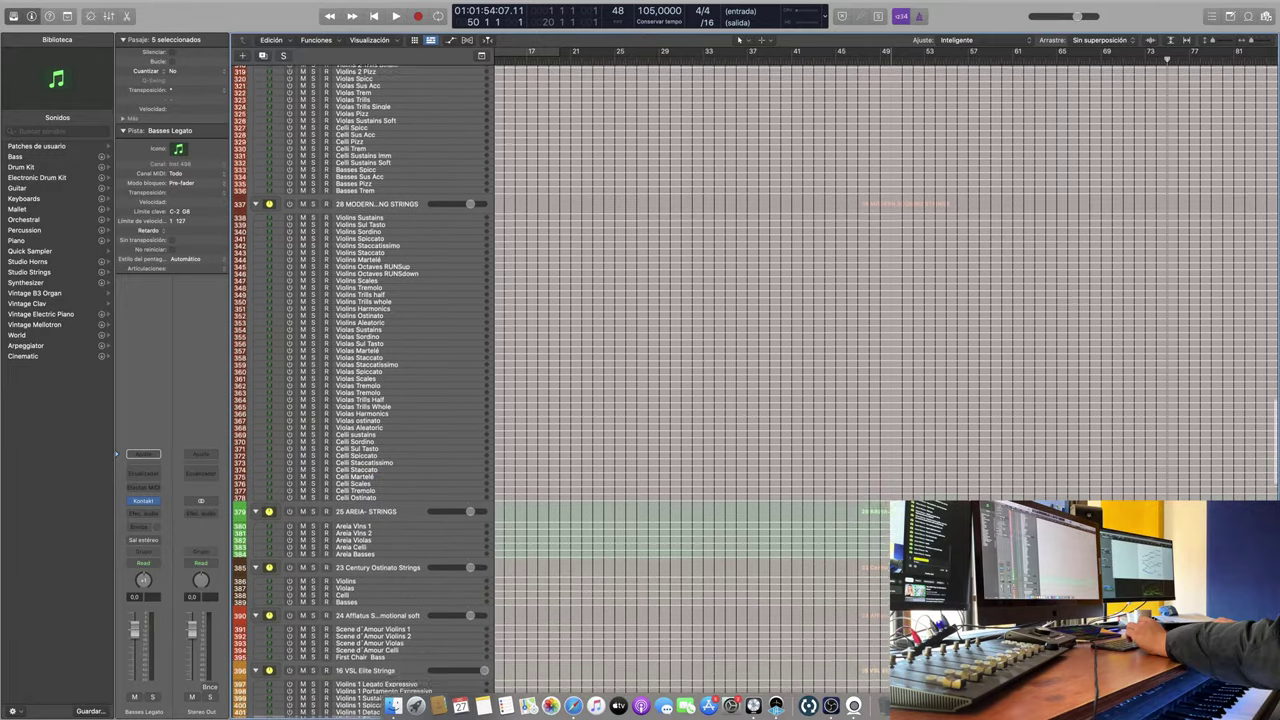
scroll(1076, 240, "down", 6)
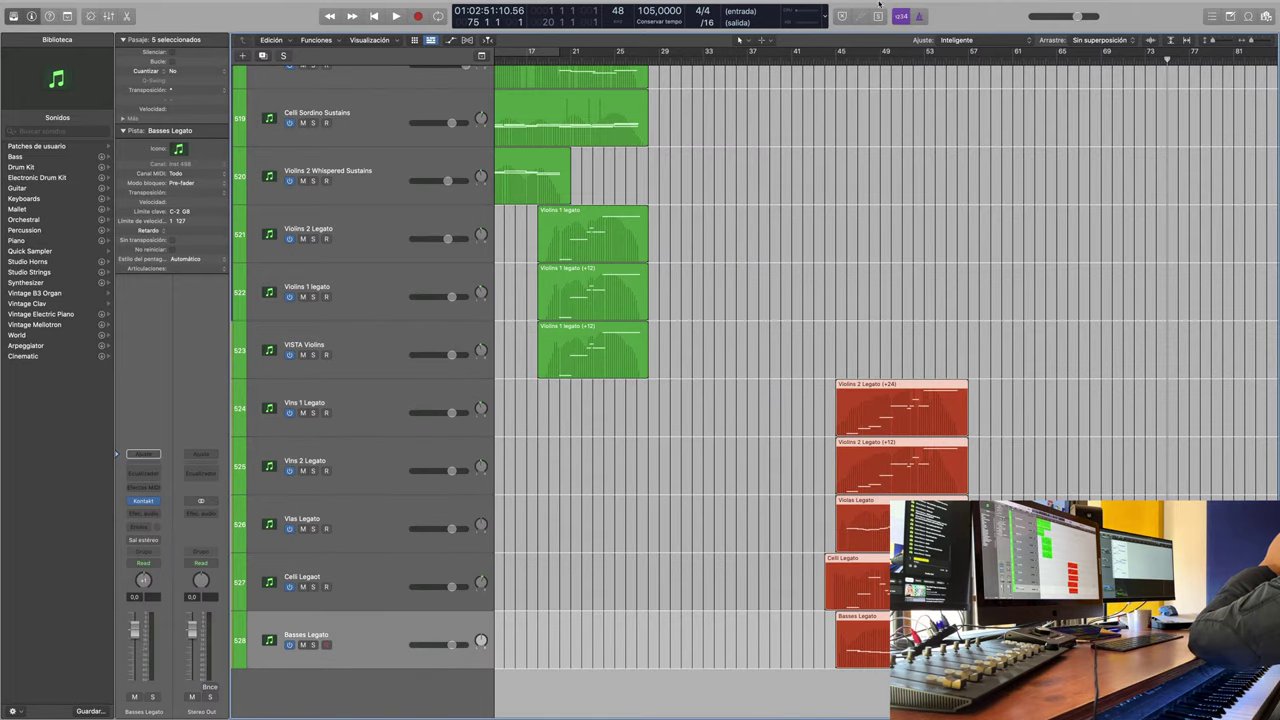
Step: Place the playhead at bar 45 and shift the five copied regions so the Celli Legato region starts there
left_click(833, 60)
scroll(925, 197, "up", 20)
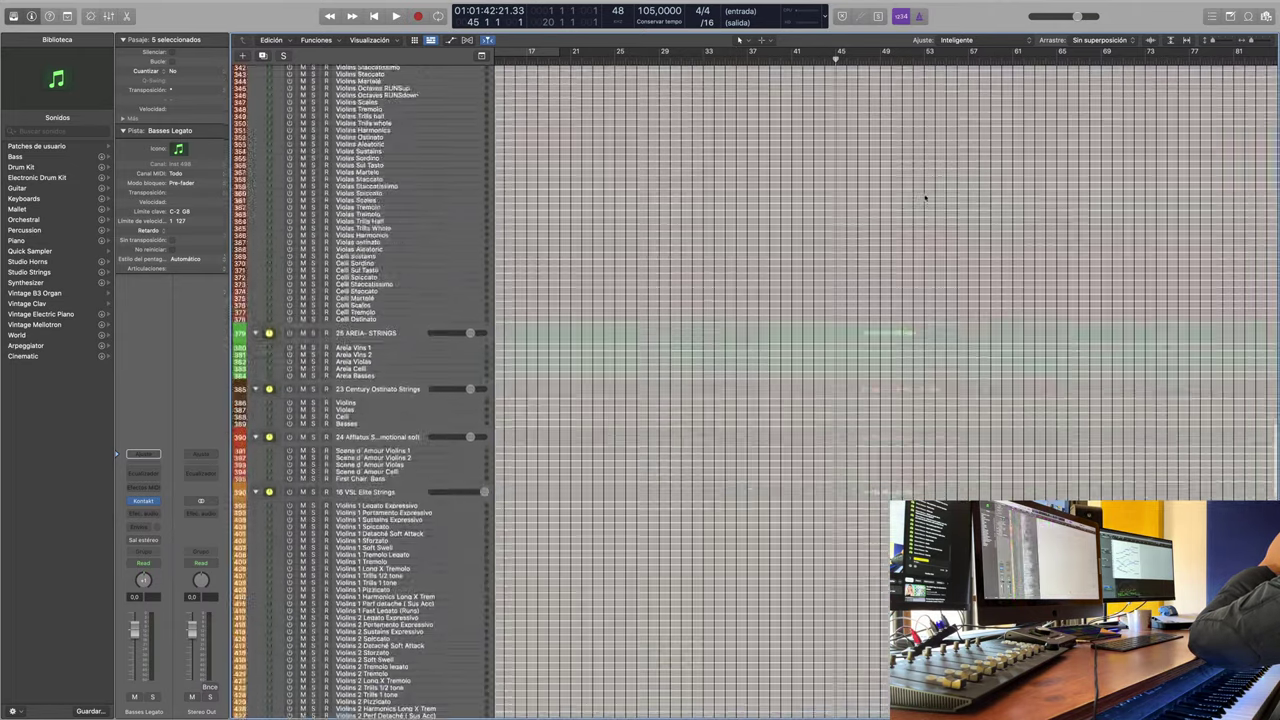
scroll(925, 197, "down", 20)
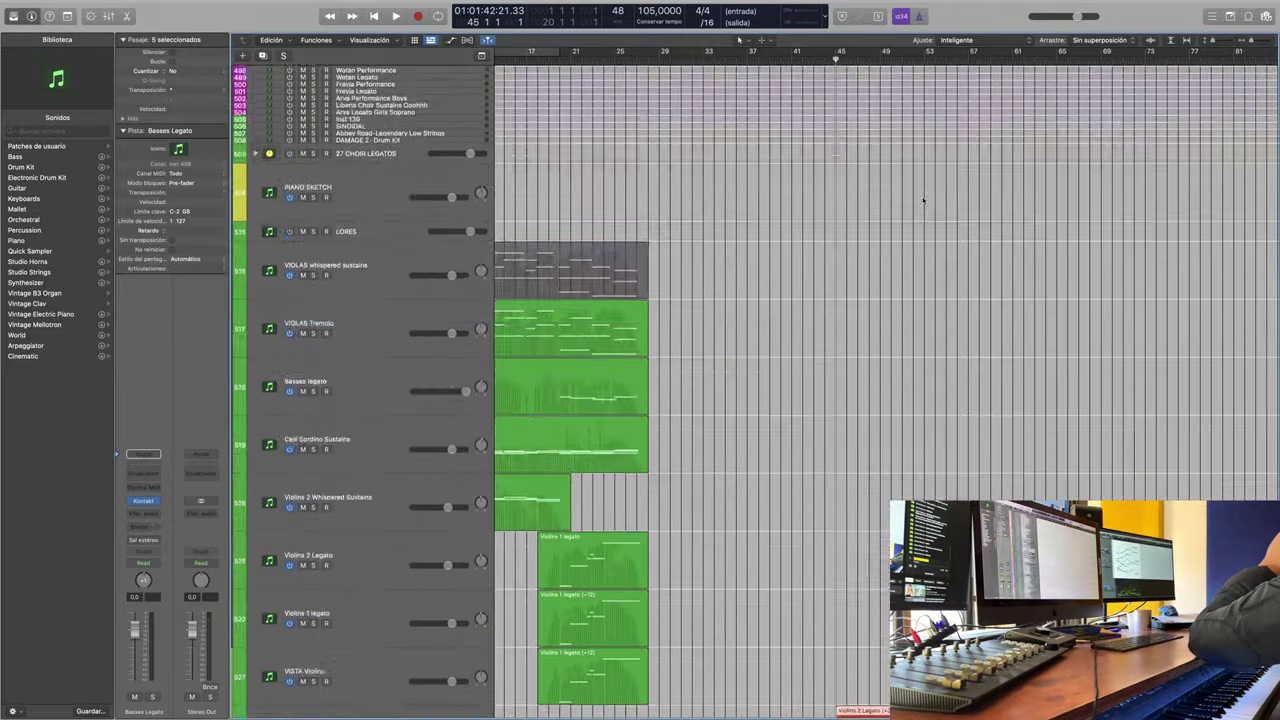
left_click_drag(898, 385, 916, 390)
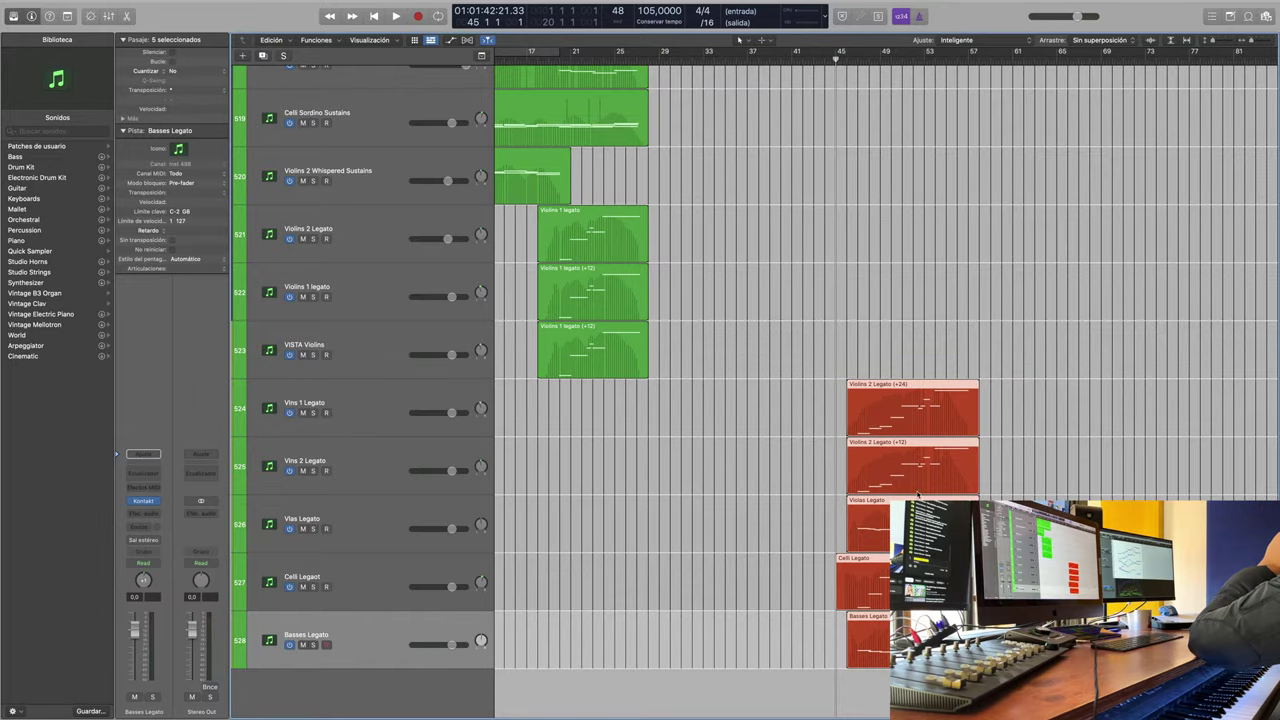
scroll(868, 428, "up", 20)
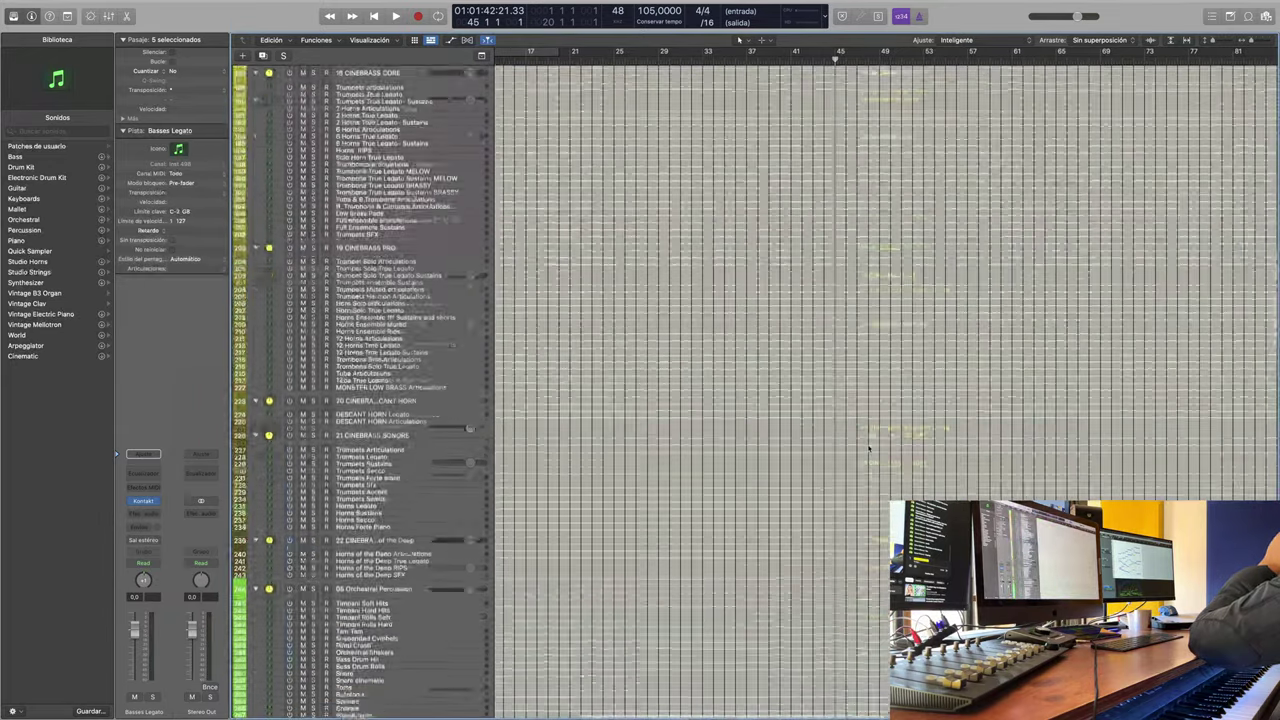
scroll(867, 450, "up", 5)
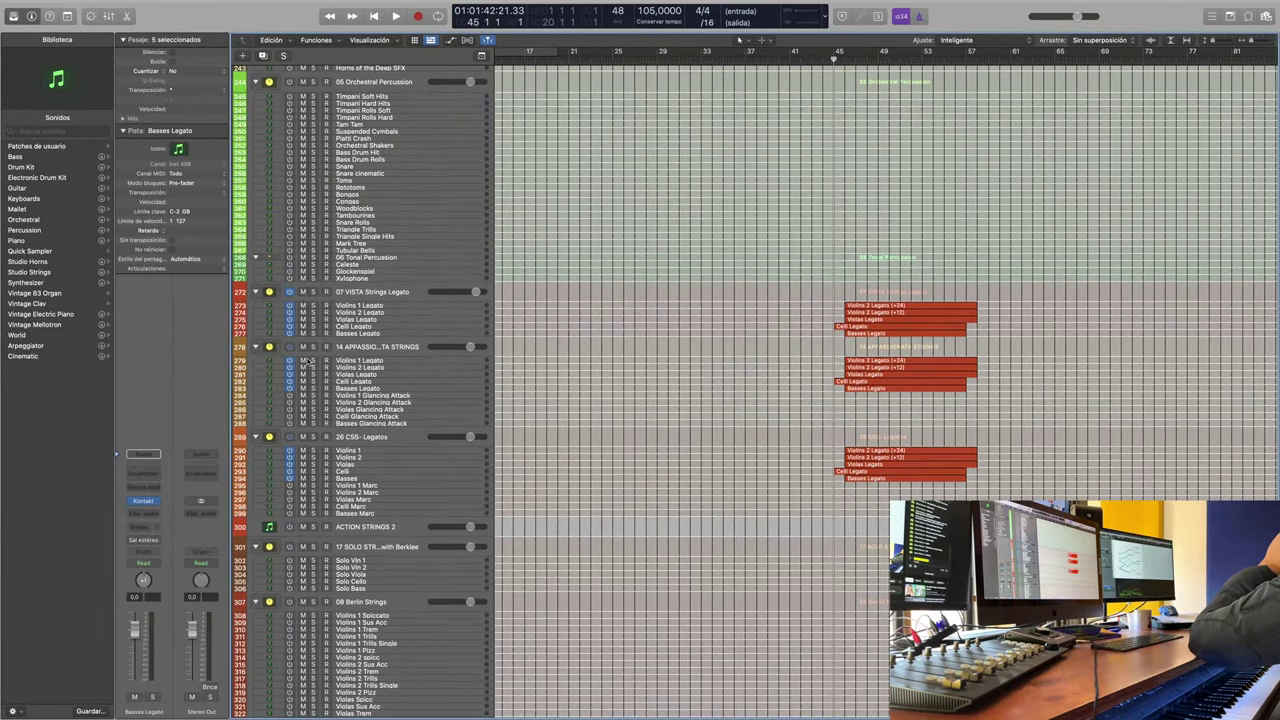
left_click_drag(303, 361, 302, 390)
left_click_drag(303, 452, 303, 476)
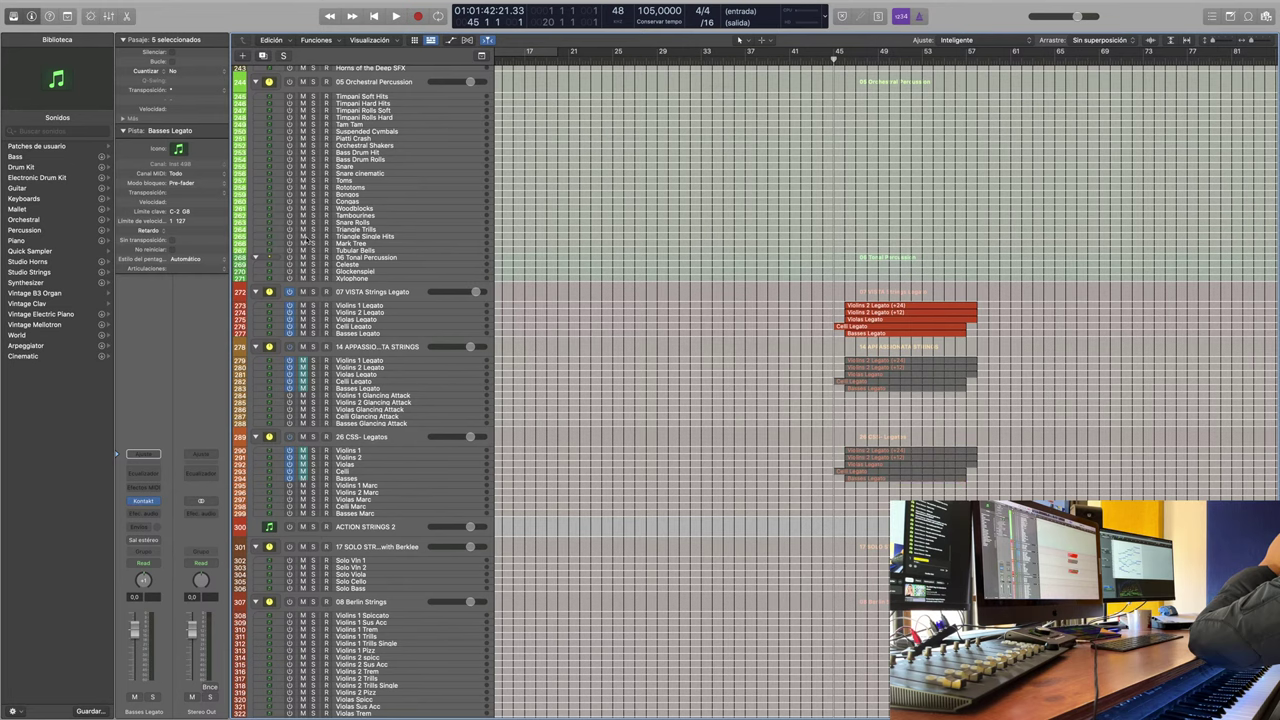
left_click_drag(302, 362, 302, 400)
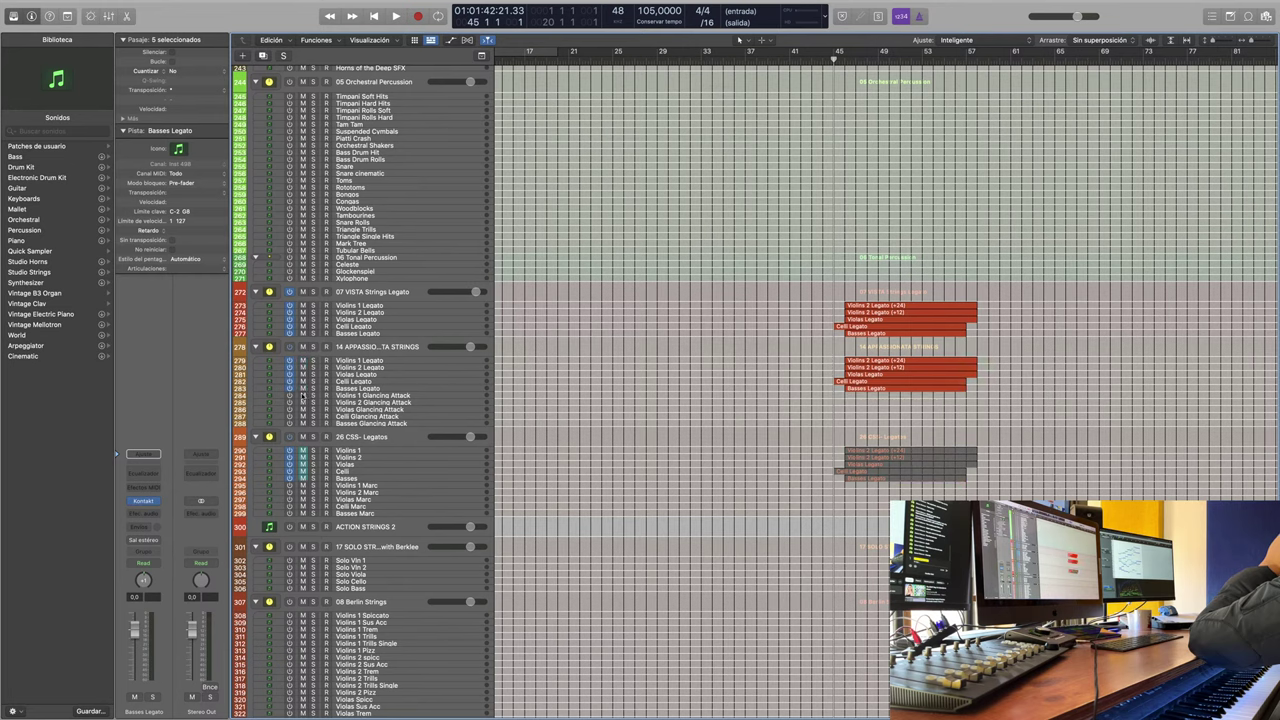
left_click_drag(304, 453, 304, 492)
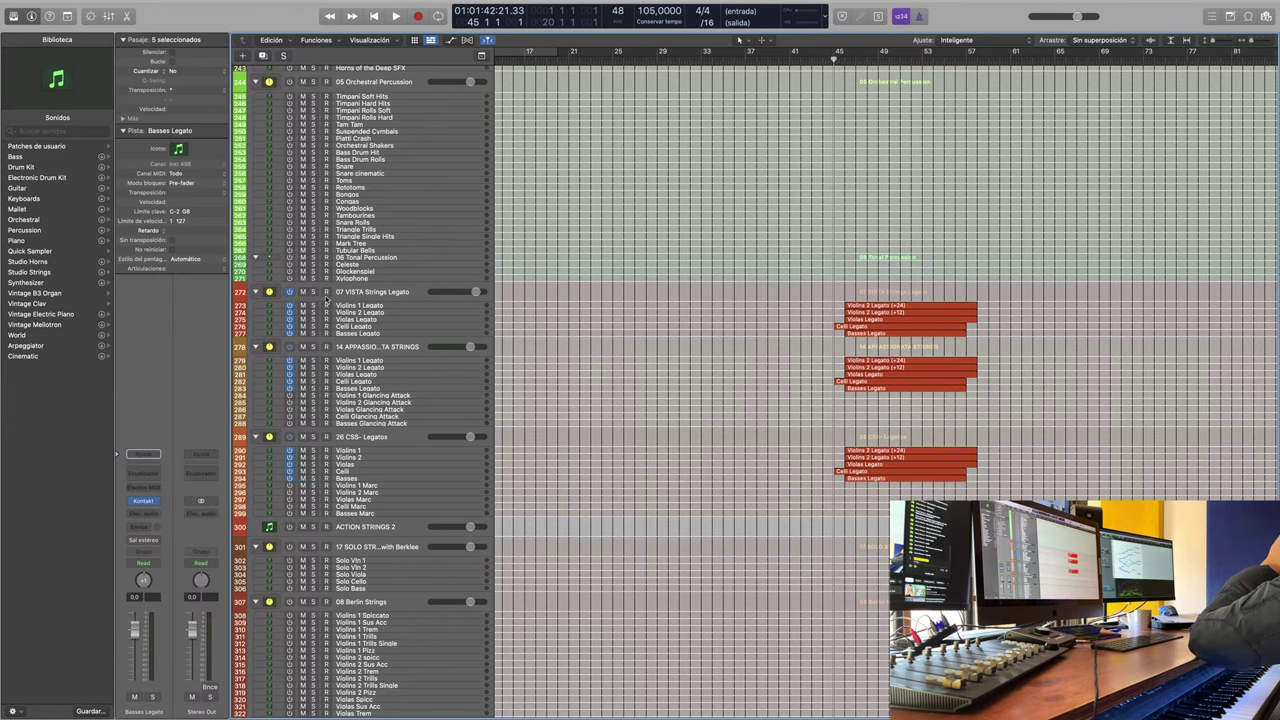
left_click(313, 291)
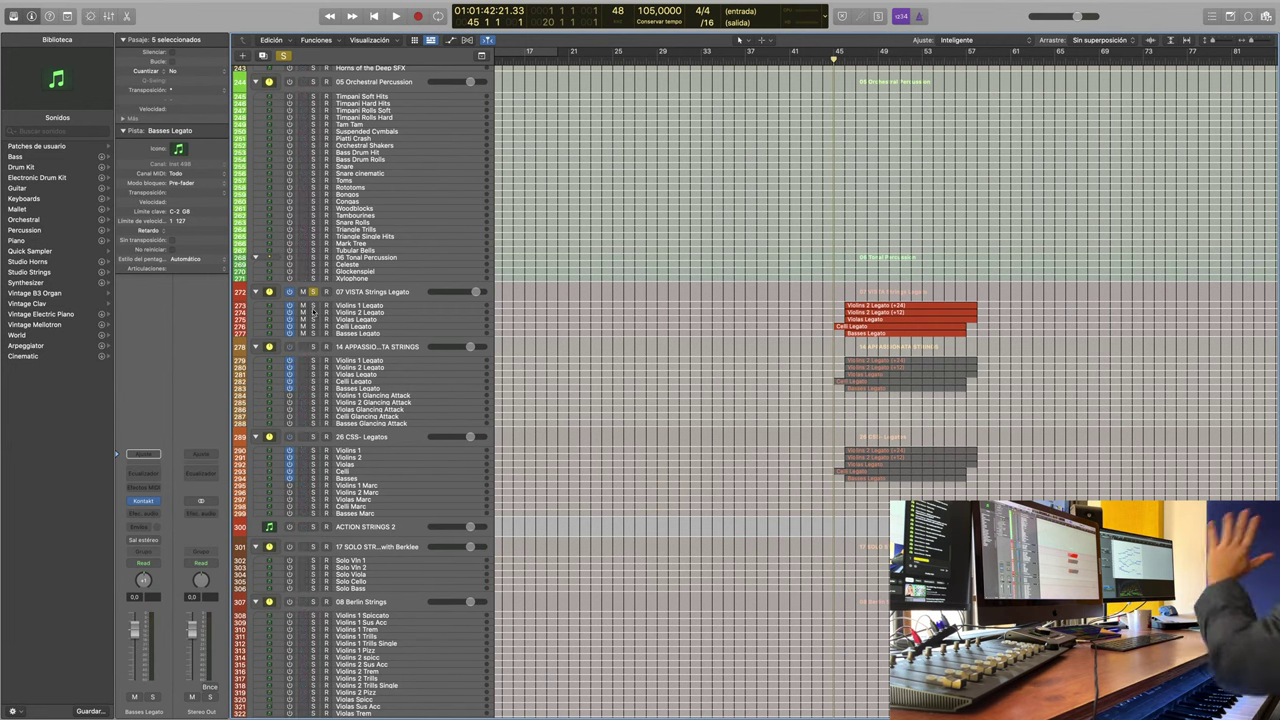
left_click(313, 291)
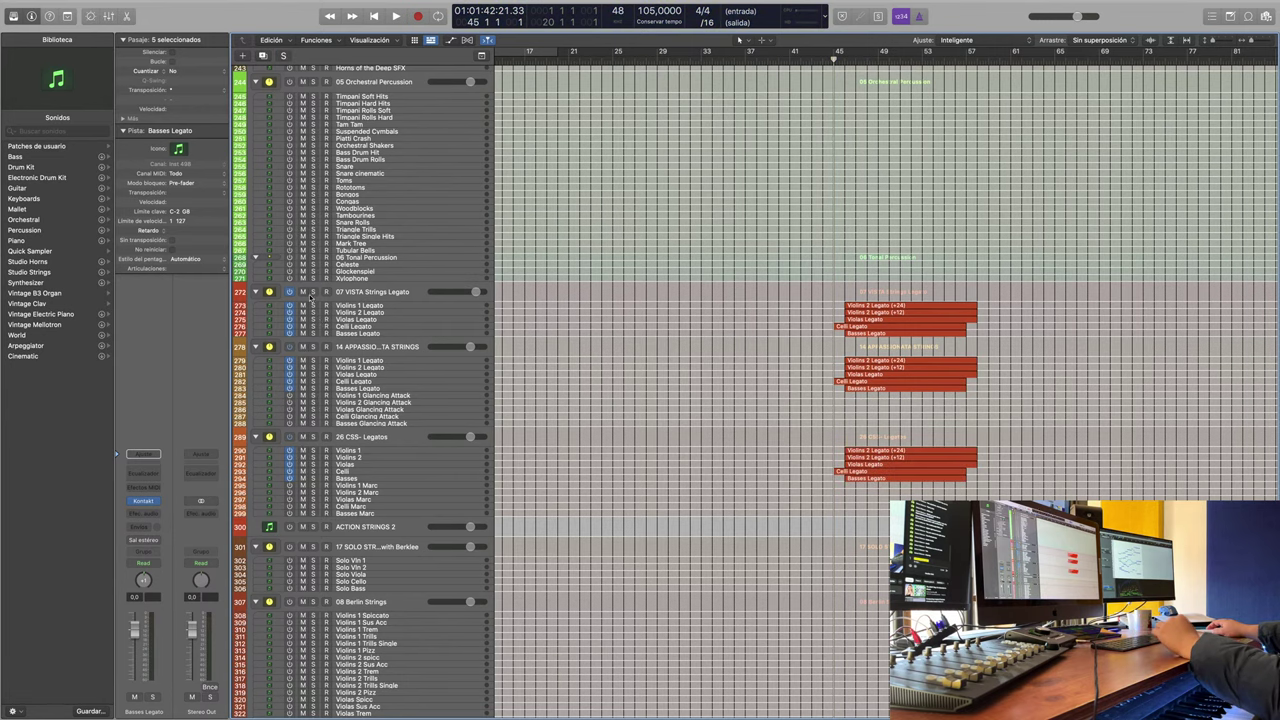
Step: Mute the Appassionata and CSS Legatos stacks, plus all tracks from VIOLAS whispered sustains down to the new Basses Legato
left_click_drag(303, 361, 303, 391)
scroll(307, 348, "down", 20)
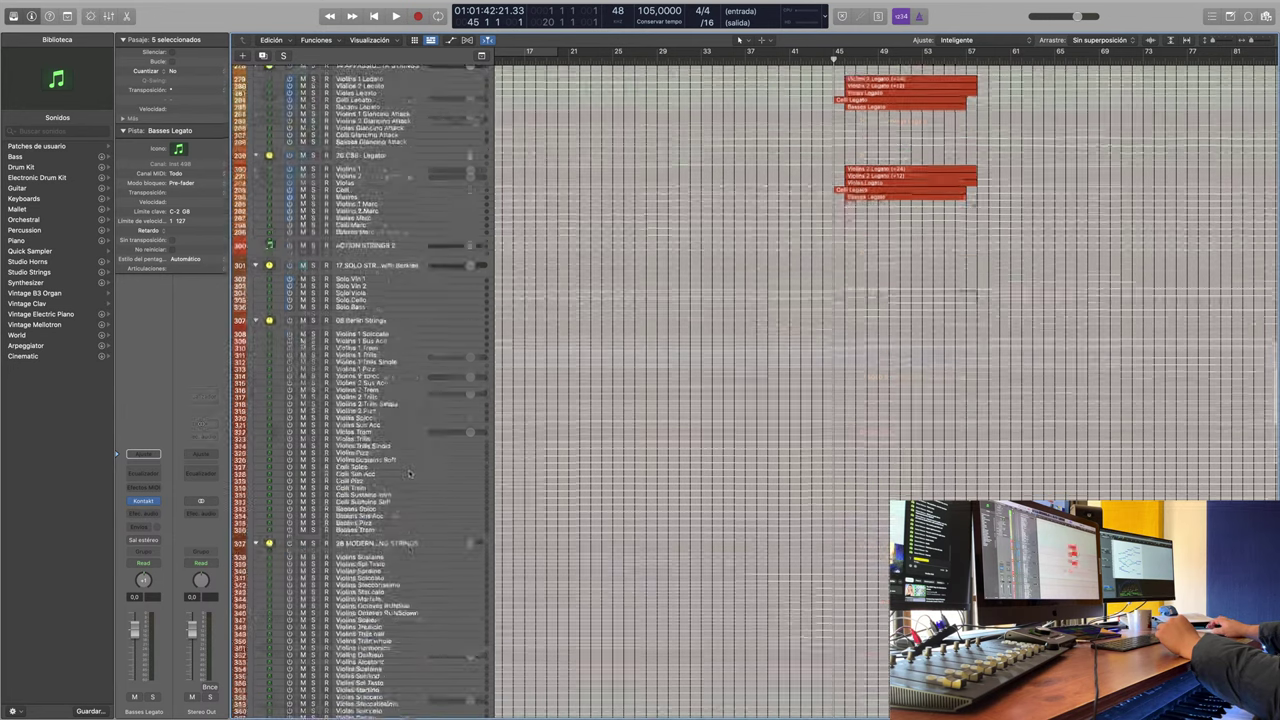
scroll(405, 428, "up", 4)
scroll(405, 428, "left", 3)
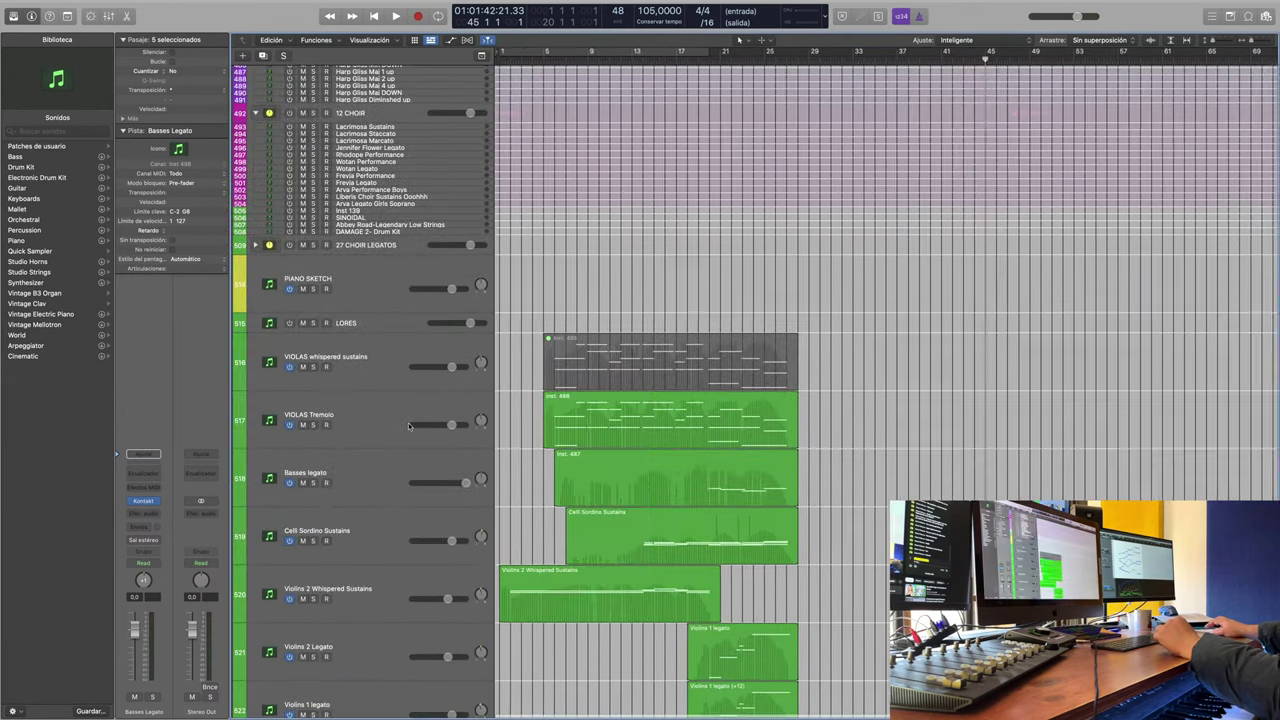
left_click(375, 356)
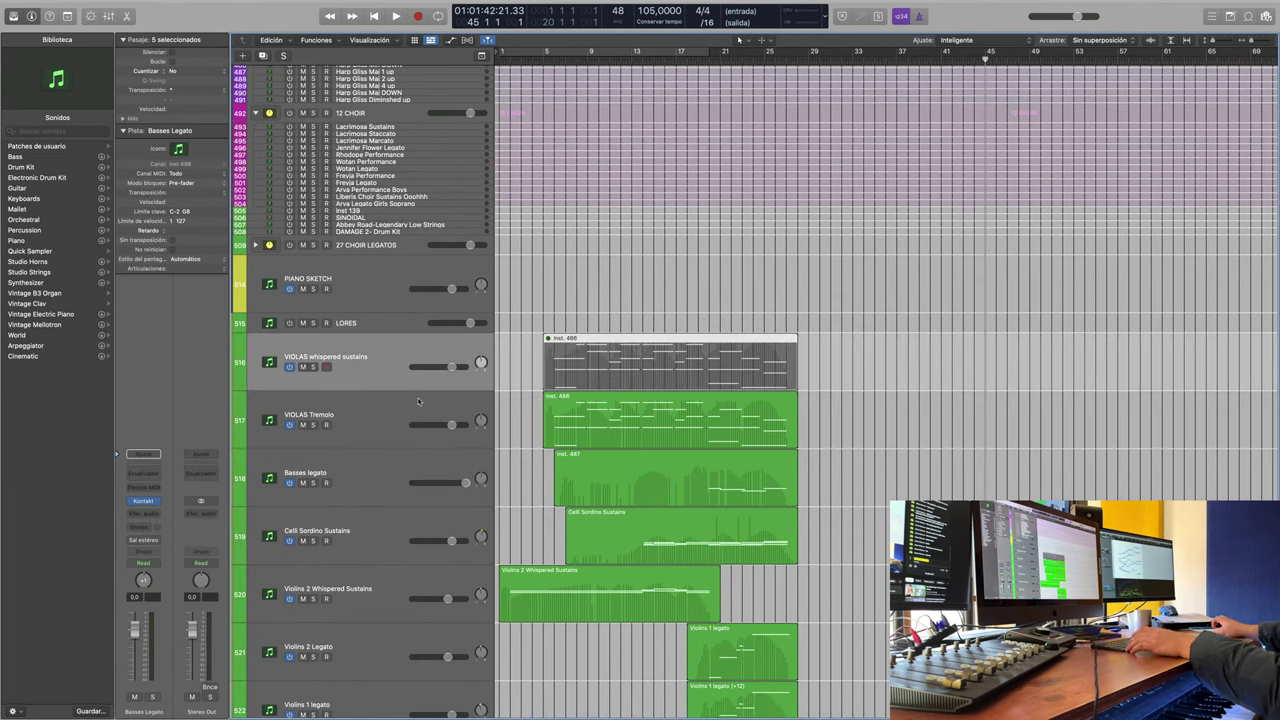
scroll(376, 420, "down", 6)
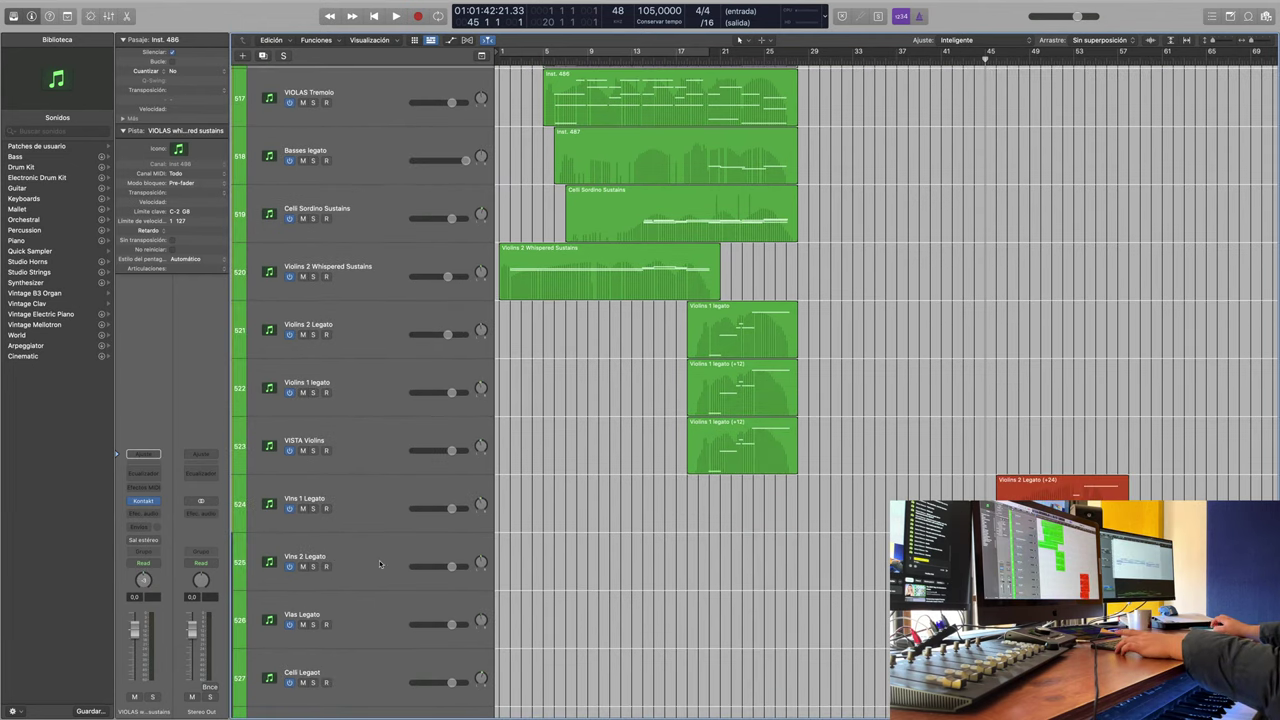
scroll(371, 680, "down", 3)
key("super+a")
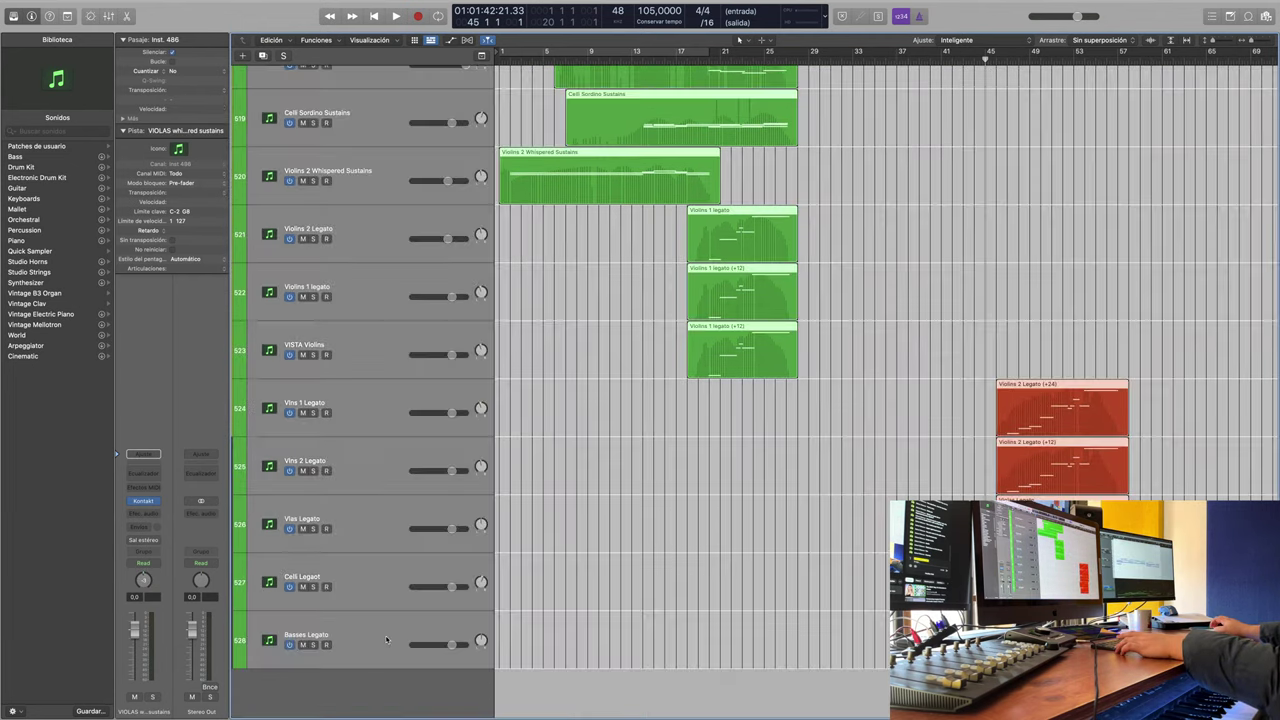
key("ctrl+m")
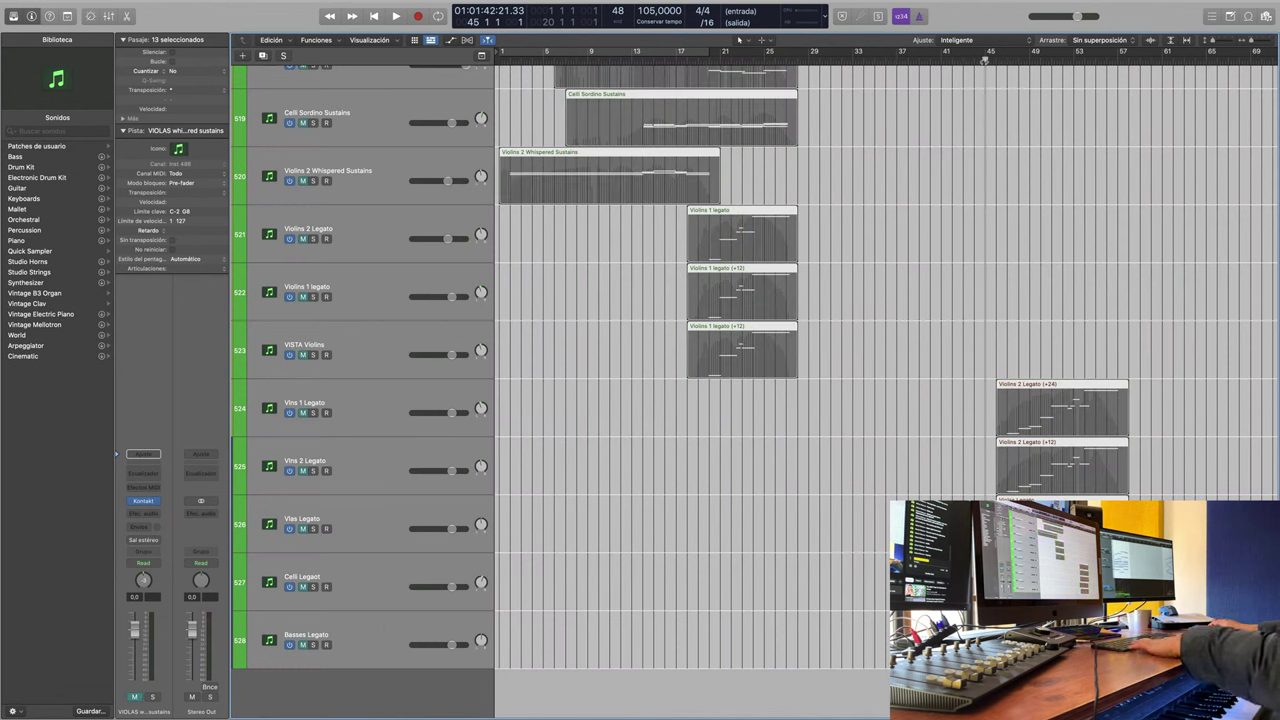
Step: Play the passage from bar 45 to audition the VISTA Strings Legato stack on its own
key("space")
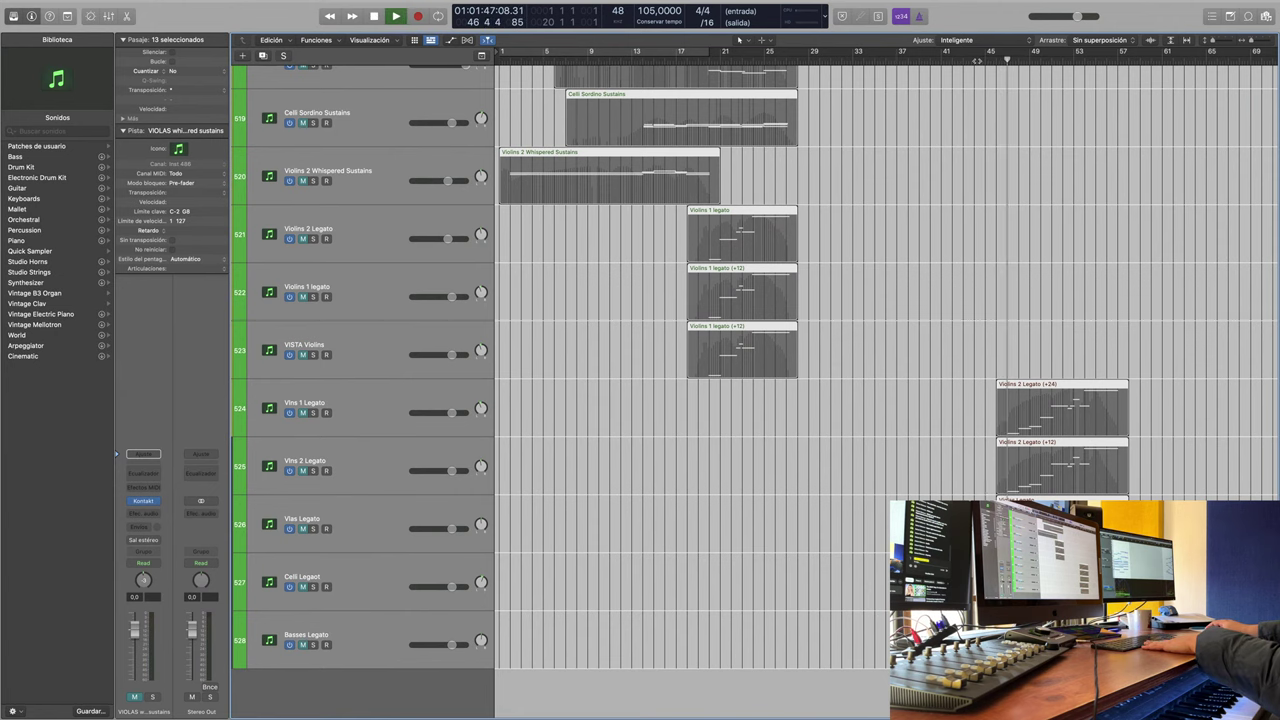
scroll(1083, 203, "right", 5)
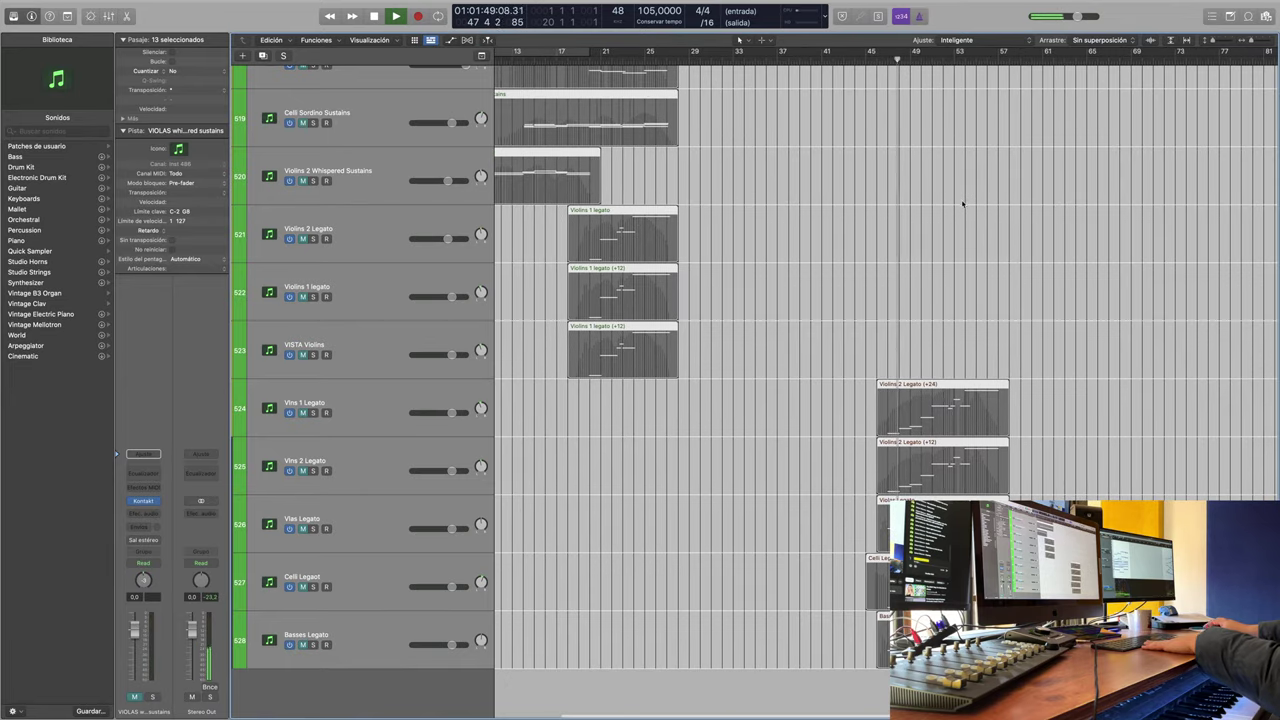
scroll(959, 204, "up", 10)
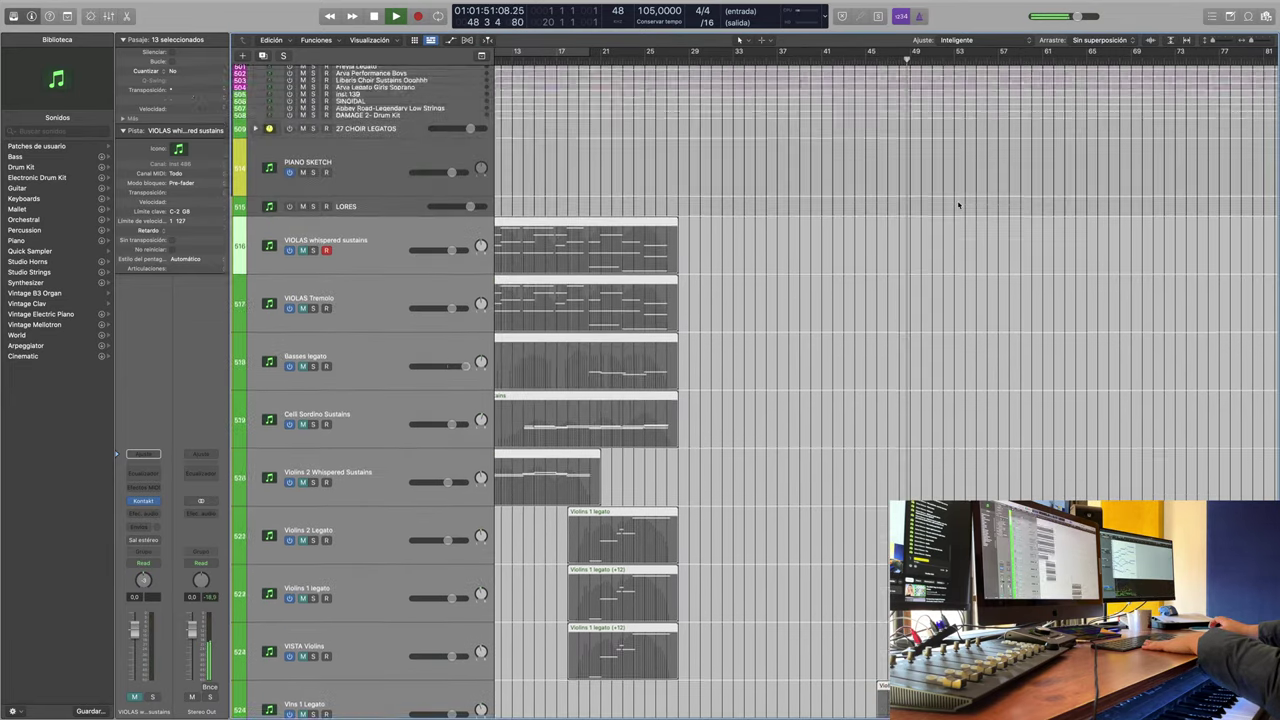
scroll(958, 206, "up", 20)
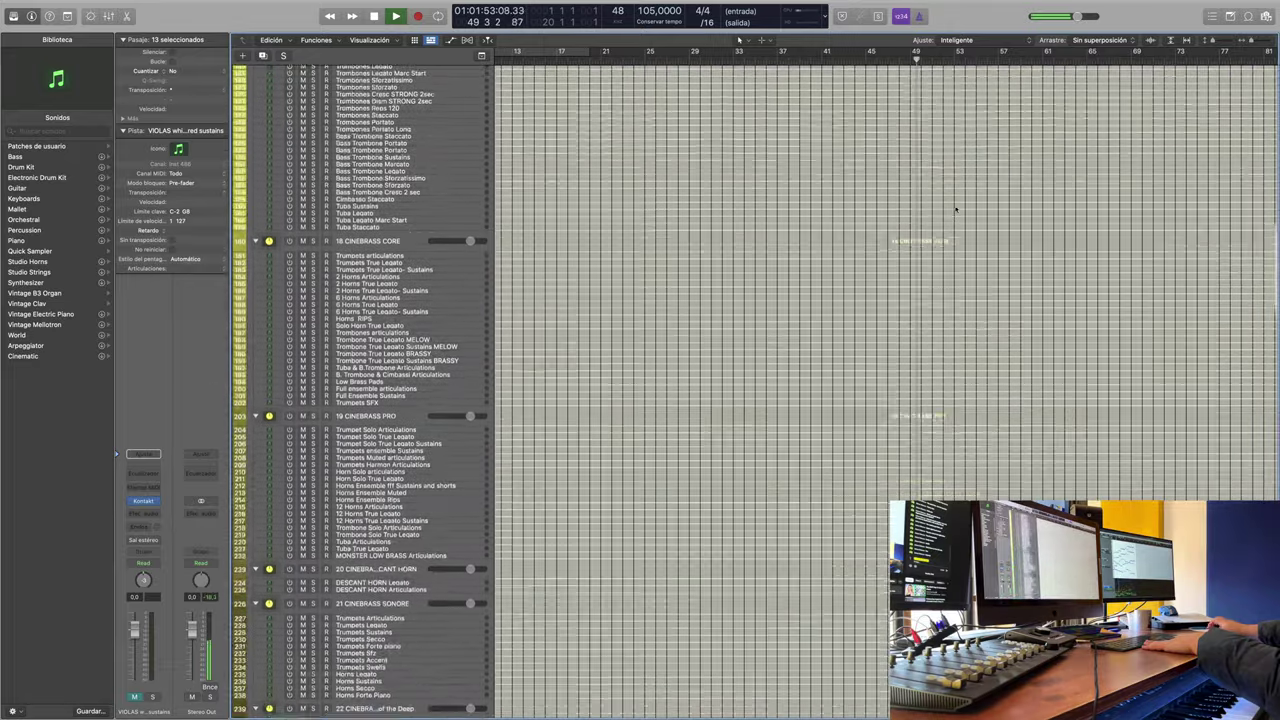
scroll(954, 211, "down", 8)
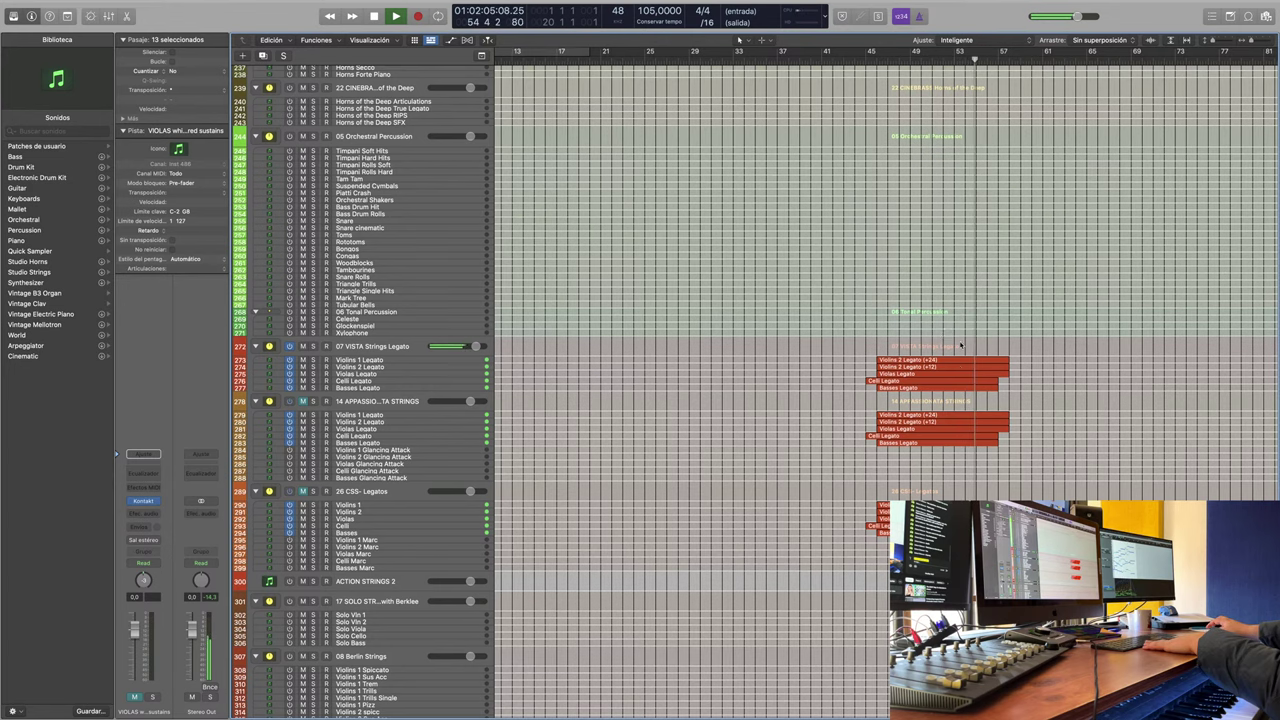
scroll(950, 370, "left", 4)
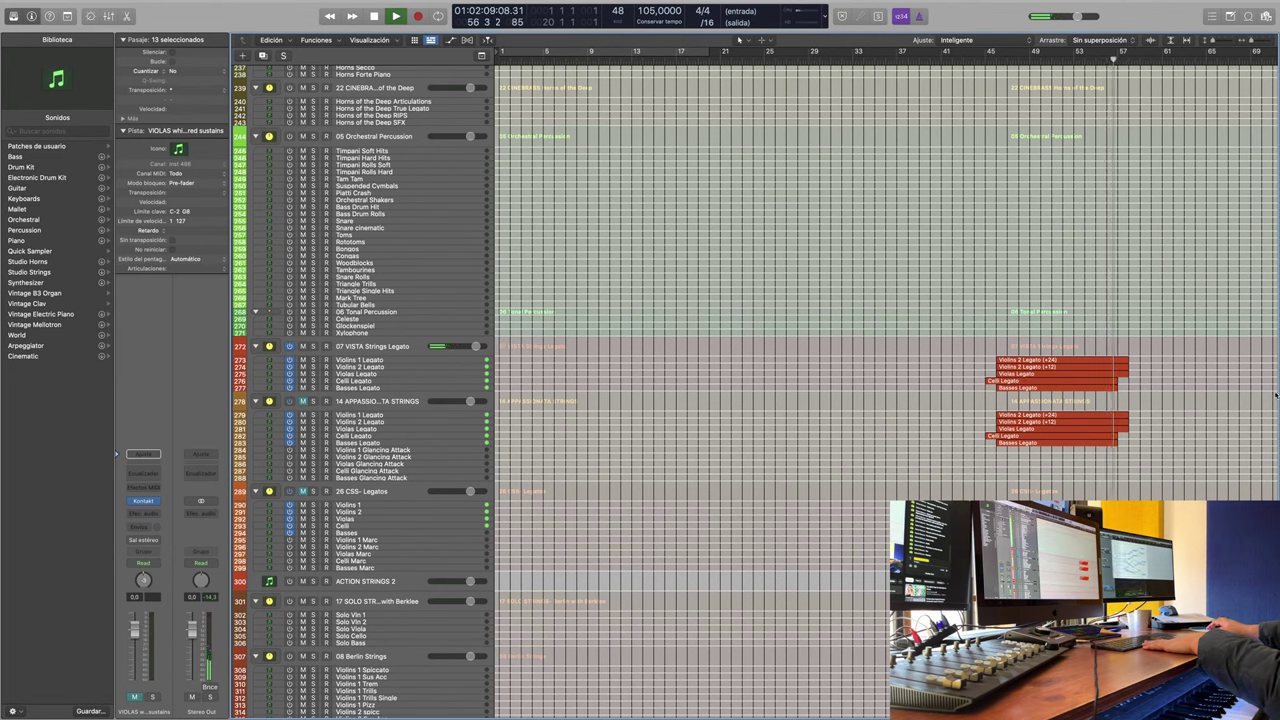
Step: Rewind the playhead and listen to the VISTA Strings Legato passage again
key("comma")
key("comma")
key("comma")
key("comma")
key("comma")
key("comma")
key("comma")
key("comma")
key("comma")
key("comma")
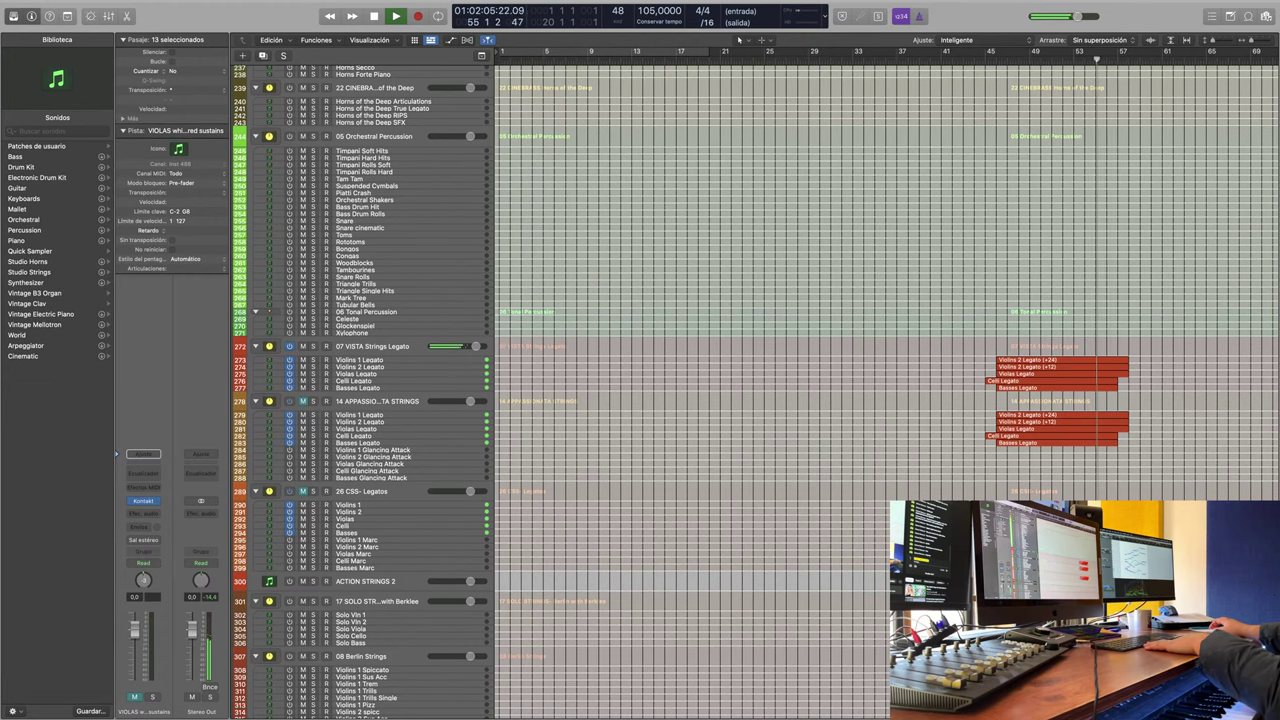
Step: Mute the VISTA stack and unmute the Appassionata stack, with playback stopped and the playhead at bar 46
scroll(313, 347, "down", 2)
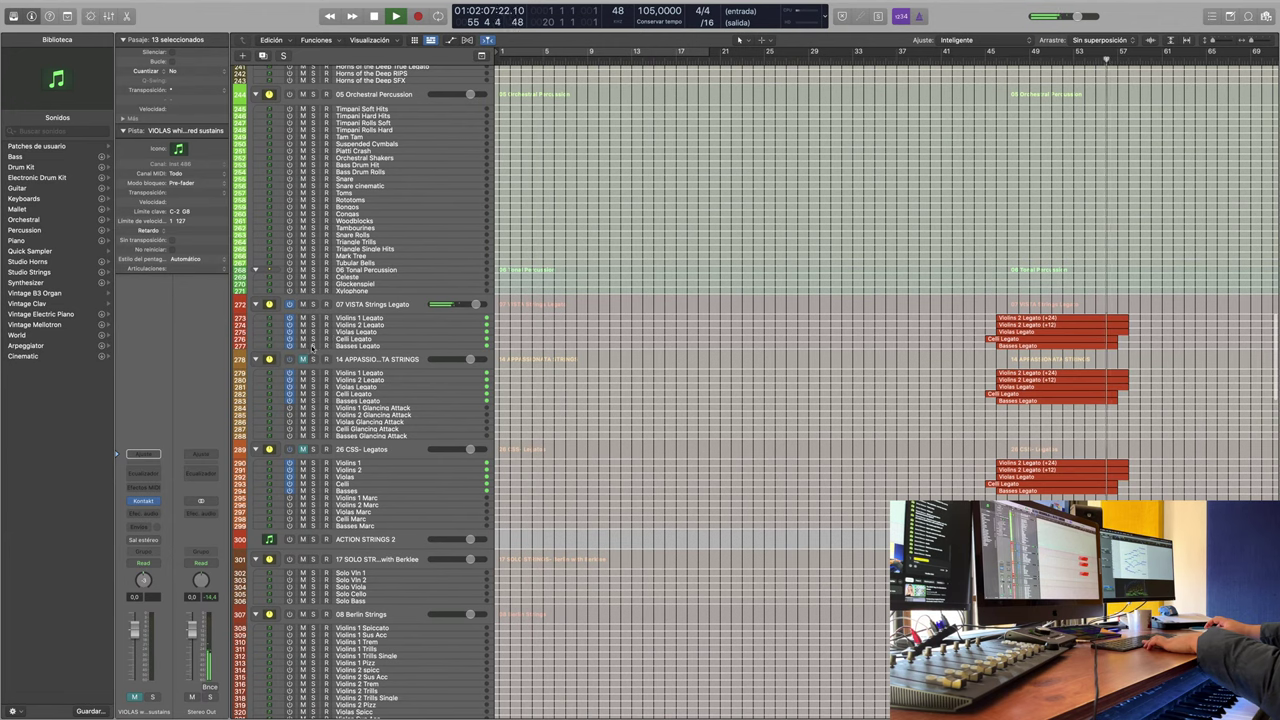
key("space")
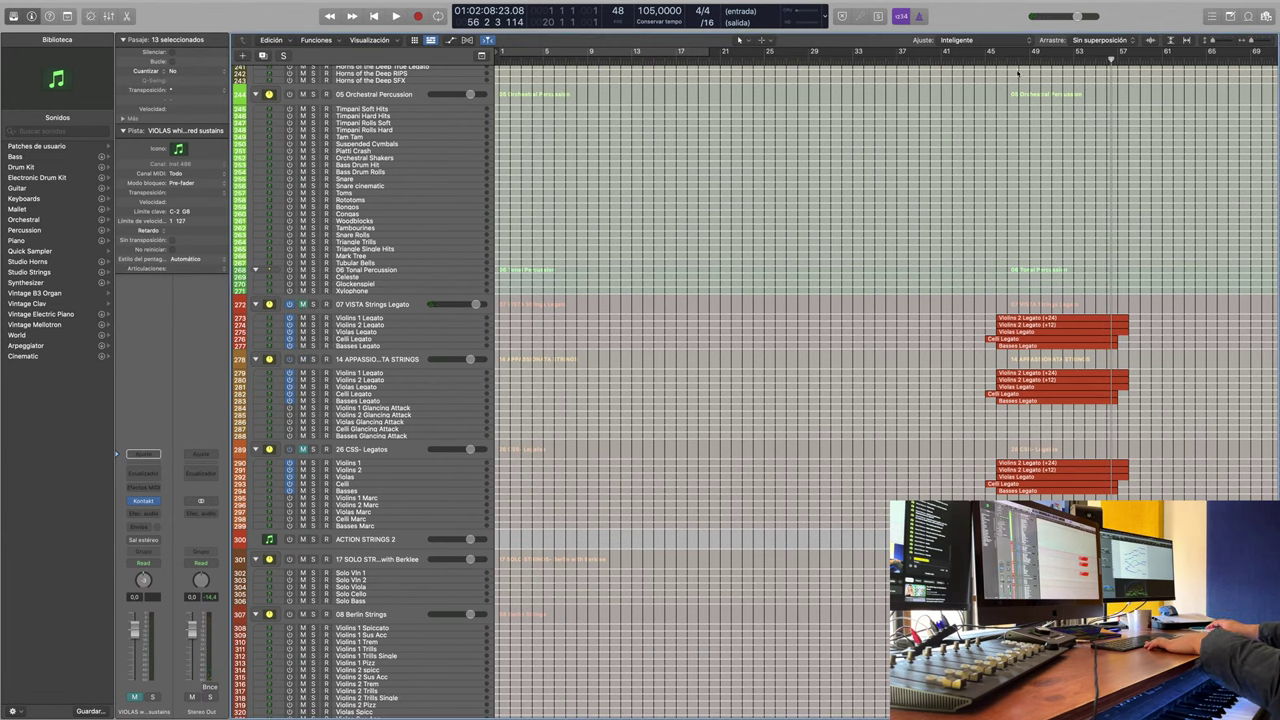
key("shift+Return")
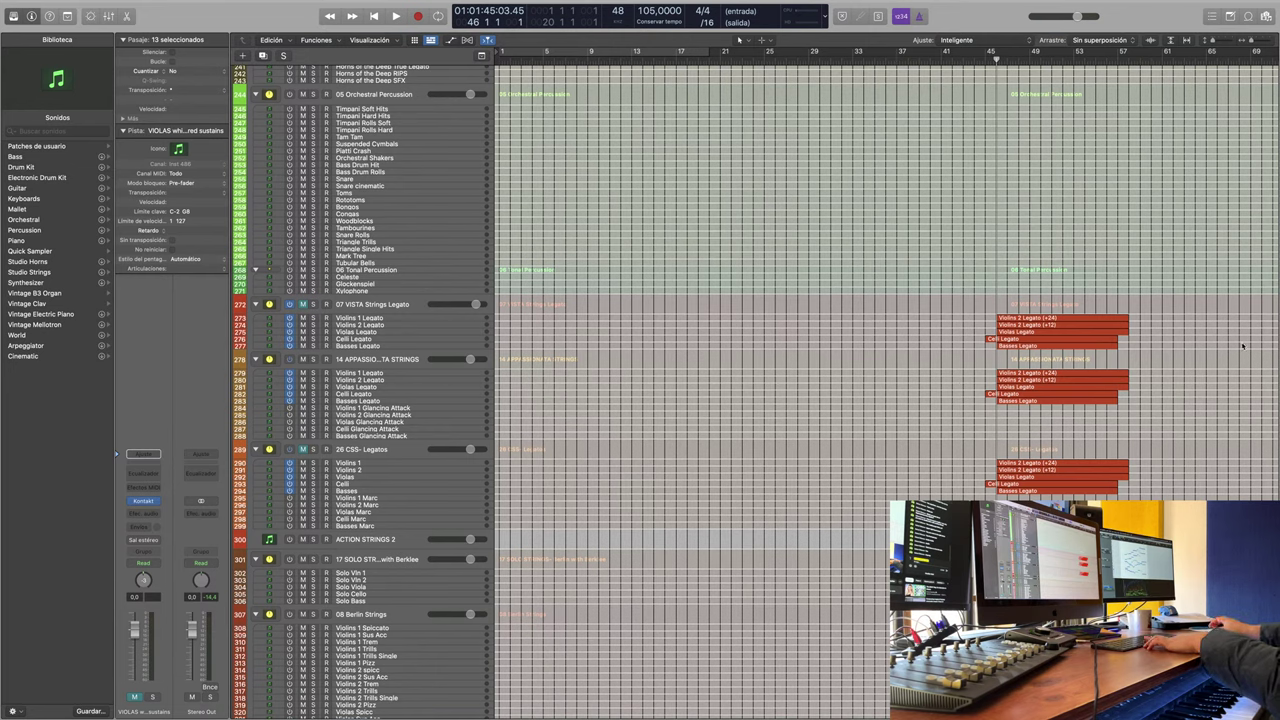
Step: Audition the Appassionata Strings legato passage from bar 46, return the playhead to bar 46 and mute that stack
key("space")
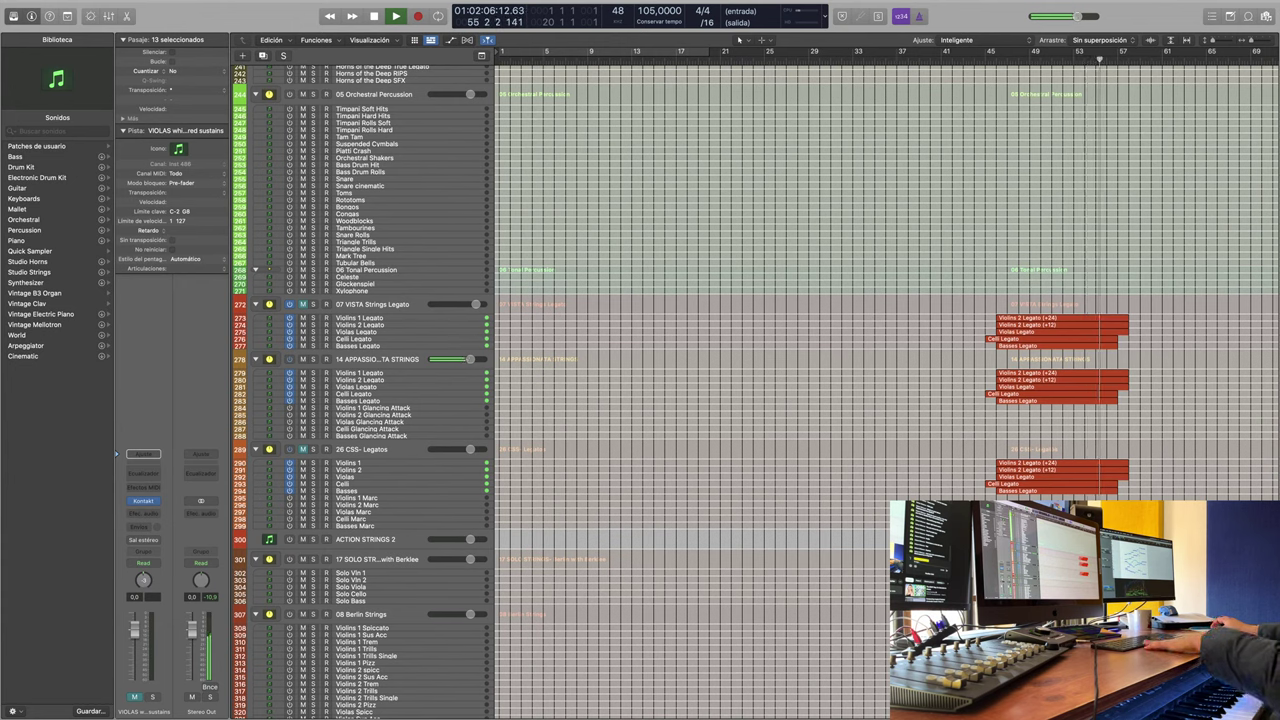
key("space")
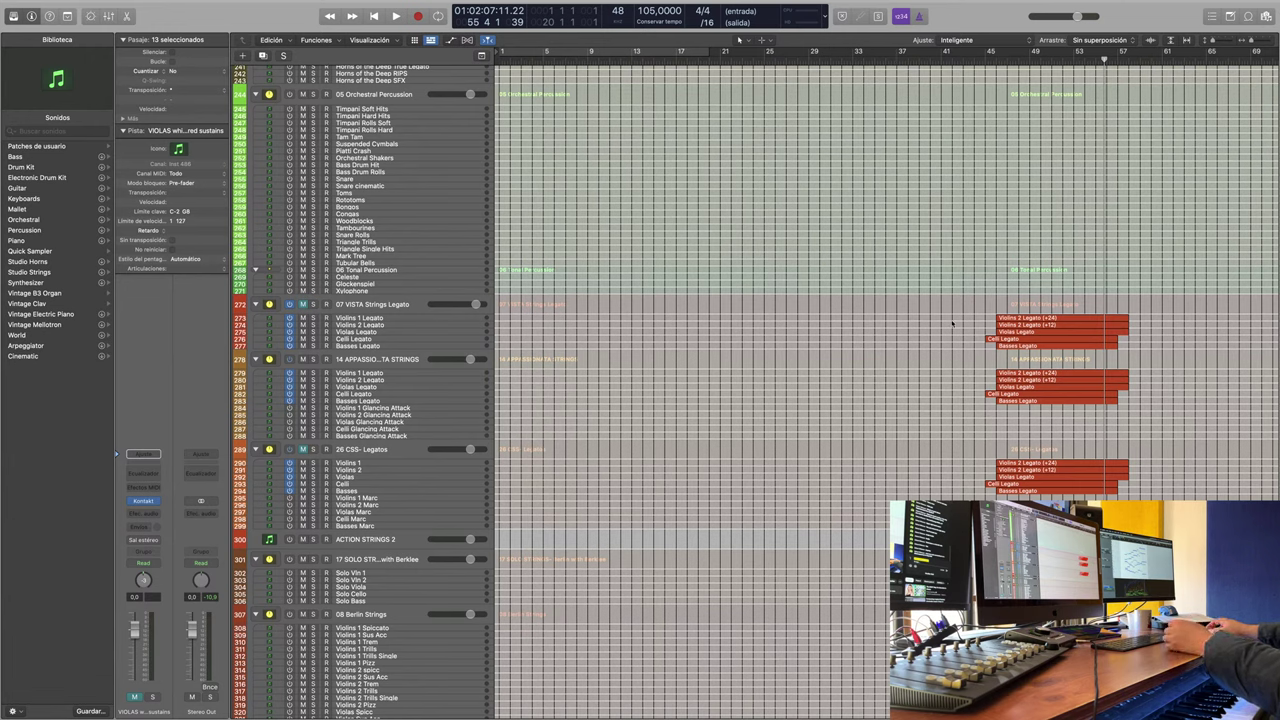
left_click(995, 52)
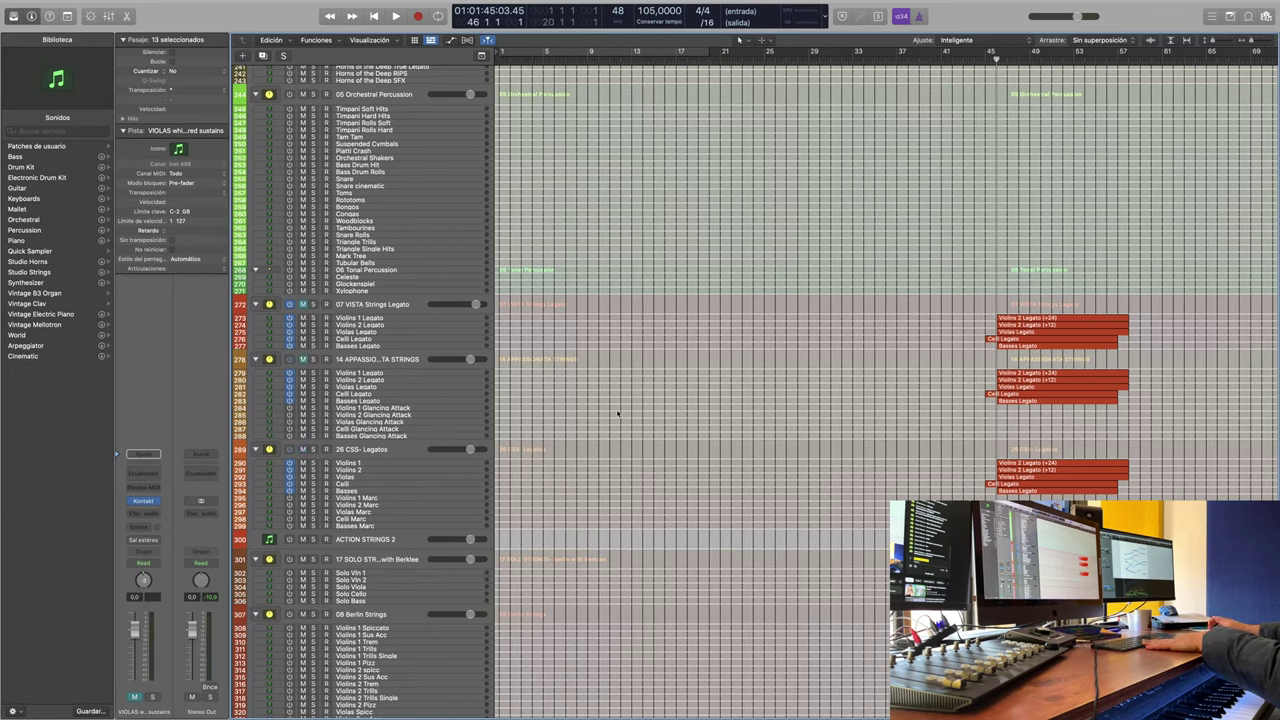
Step: Play the CSS Legatos passage from bar 46 and transpose its Basses Legato region by +12
key("space")
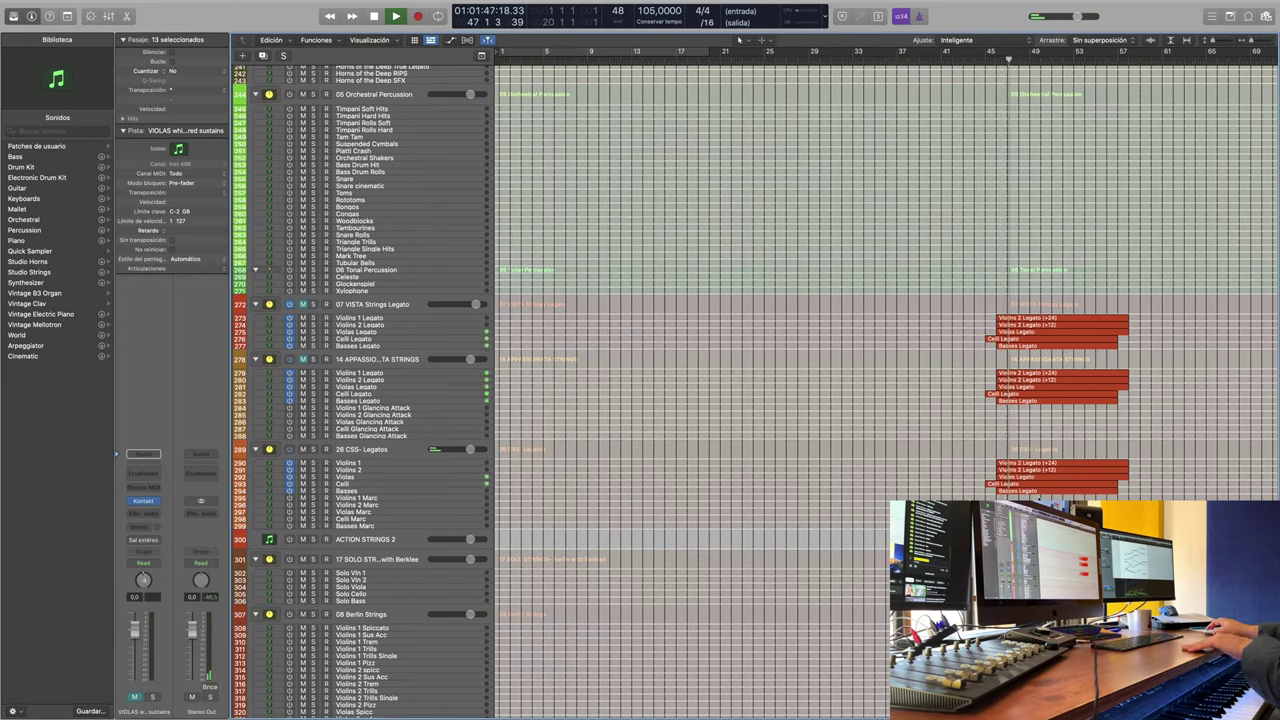
left_click(1050, 490)
key("alt+shift+Up")
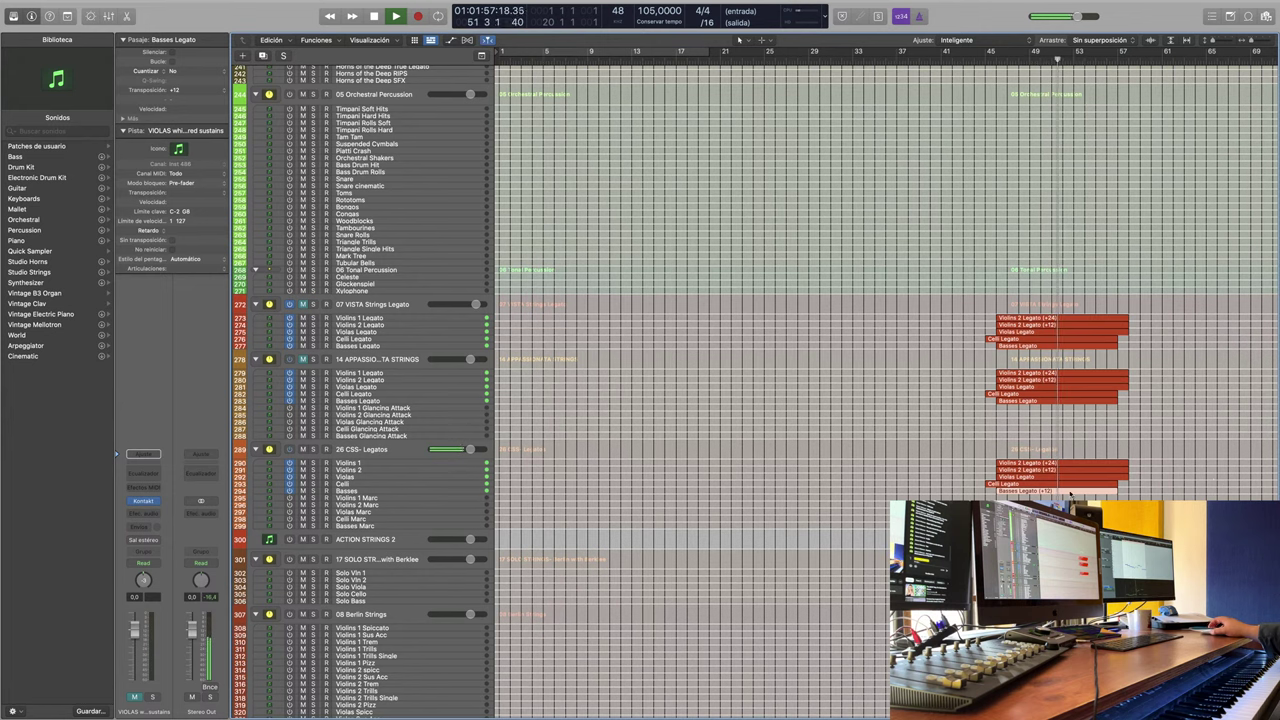
Step: Listen to the CSS passage through to about bar 56, stop playback and return the playhead to bar 46
scroll(1086, 461, "down", 1)
scroll(1086, 461, "down", 5)
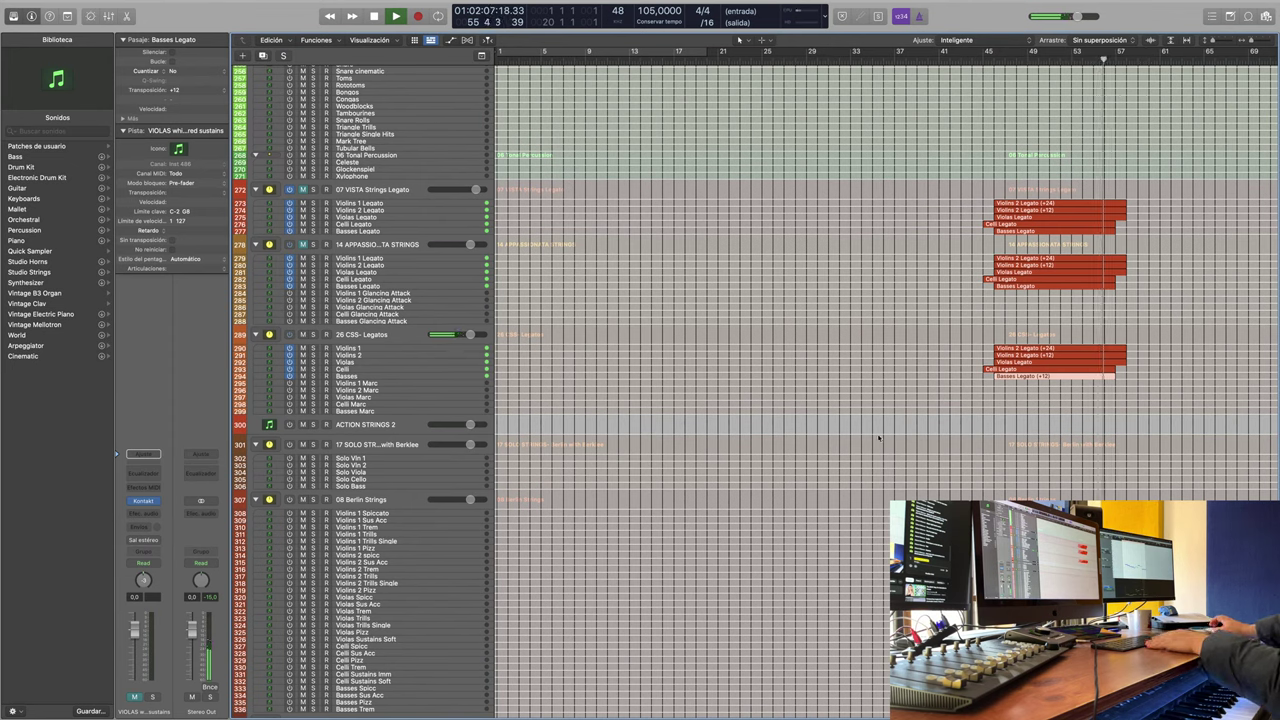
key("space")
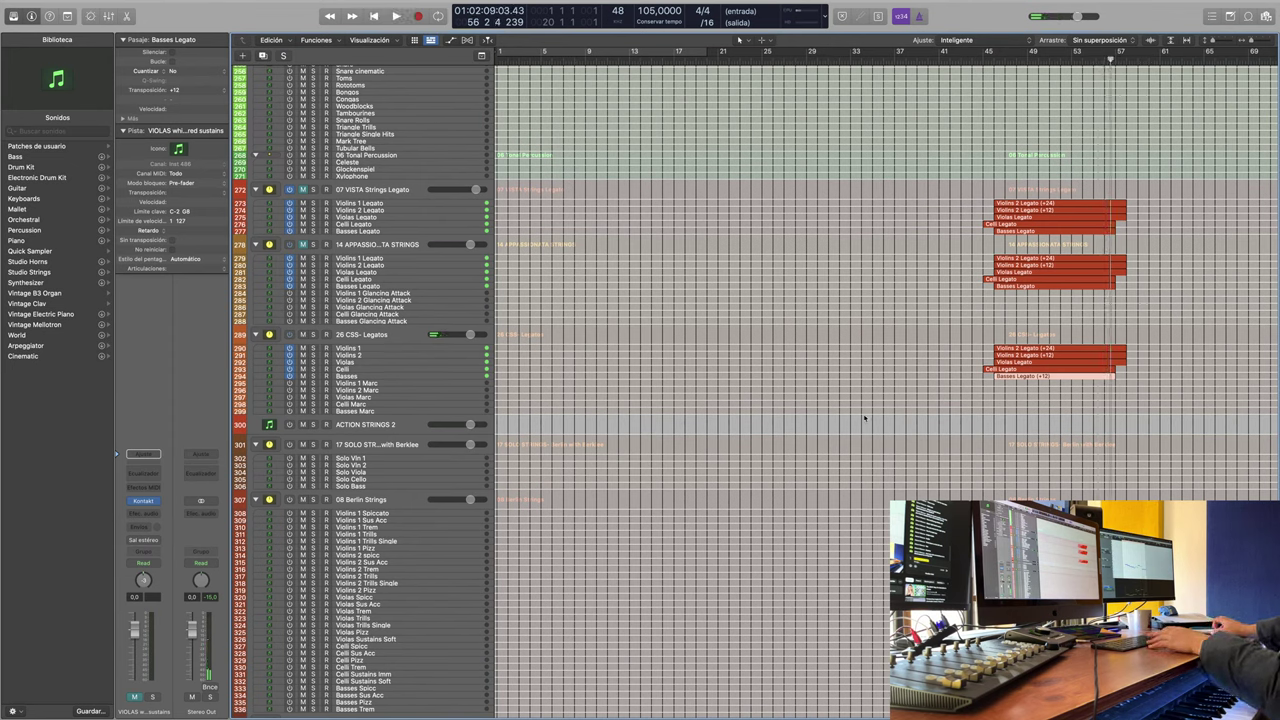
left_click(994, 58)
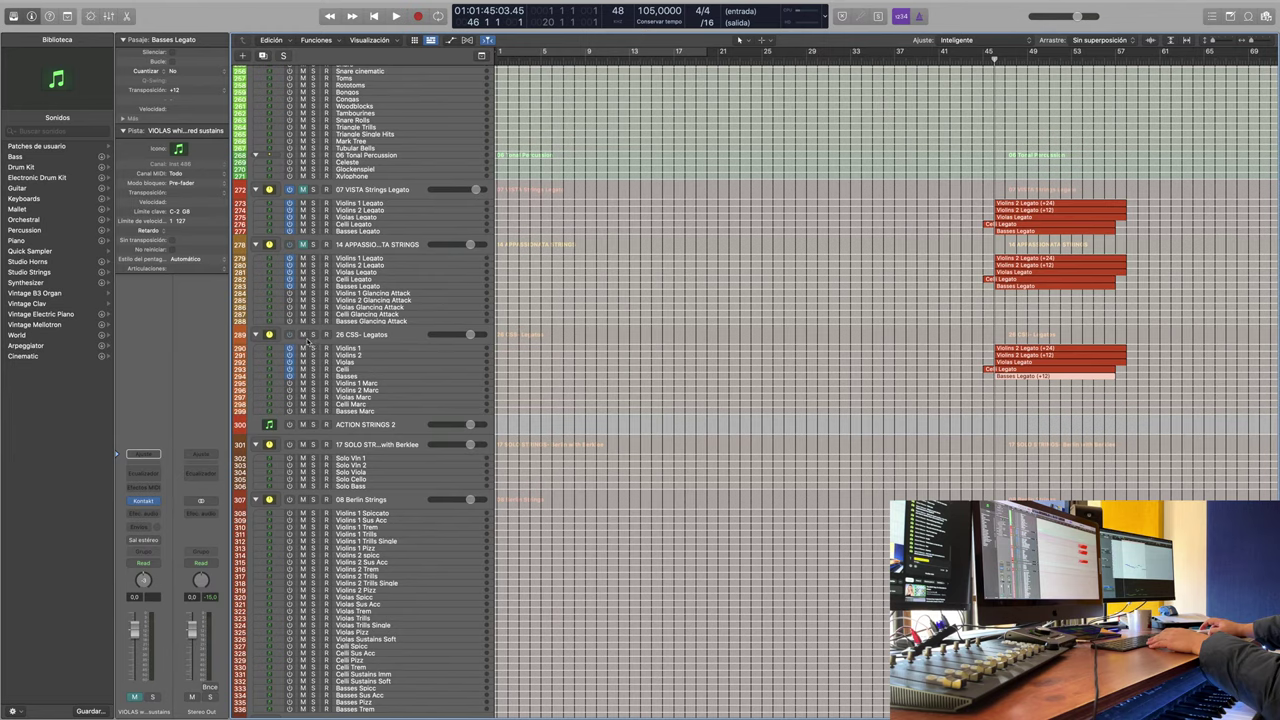
Step: Mute the CSS Legatos stack and audition the Pacific legato tracks, Vlns 1 to Basses, from bar 46
scroll(1000, 466, "down", 20)
key("super+Down")
scroll(771, 471, "up", 2)
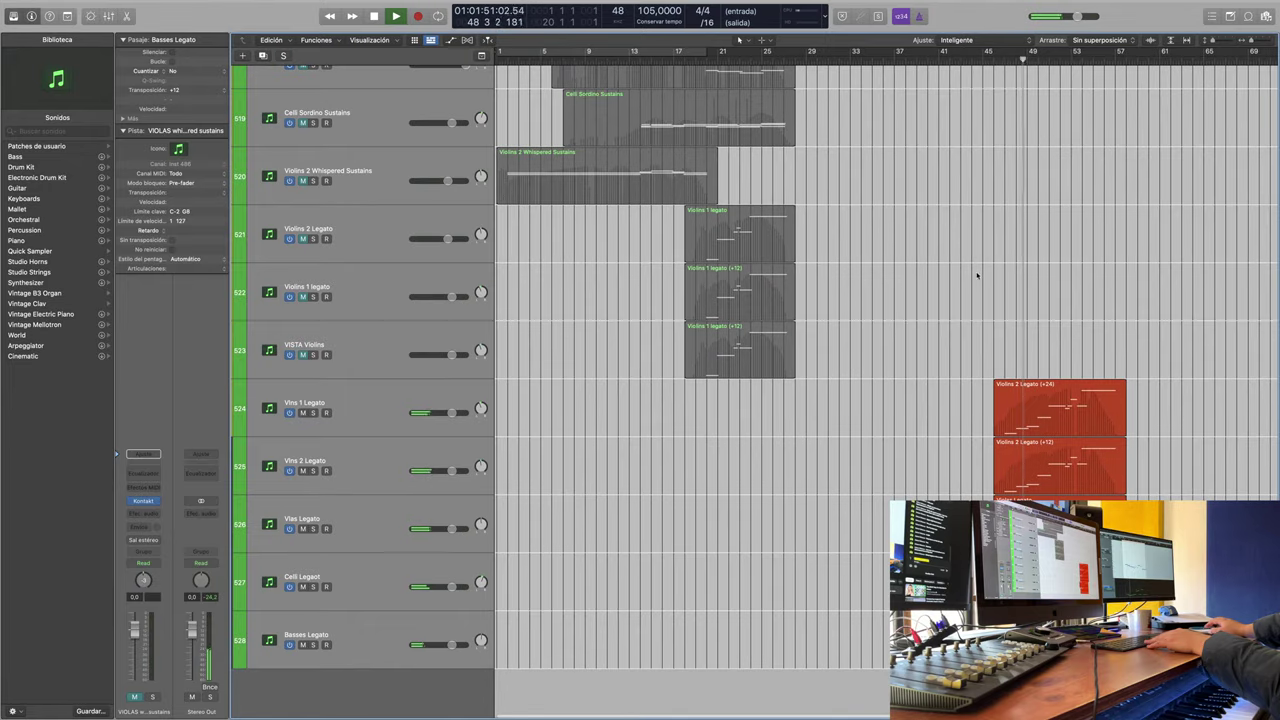
key("super+Up")
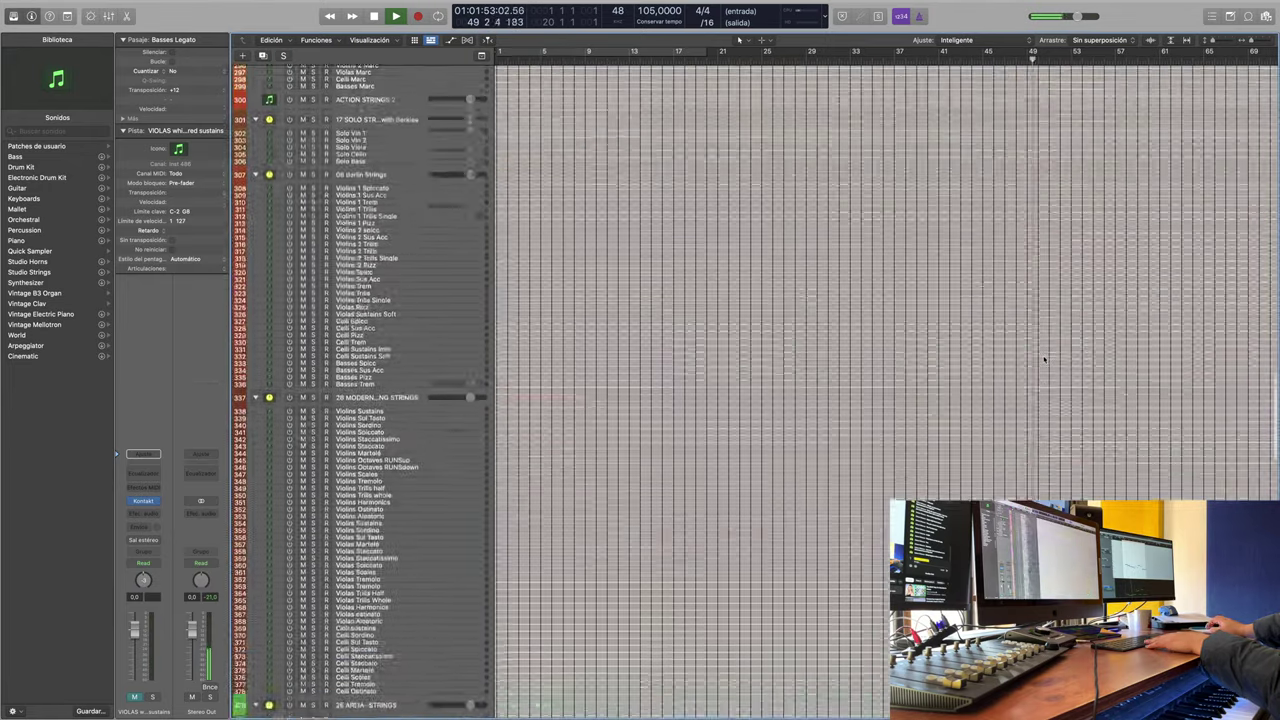
scroll(1044, 358, "up", 10)
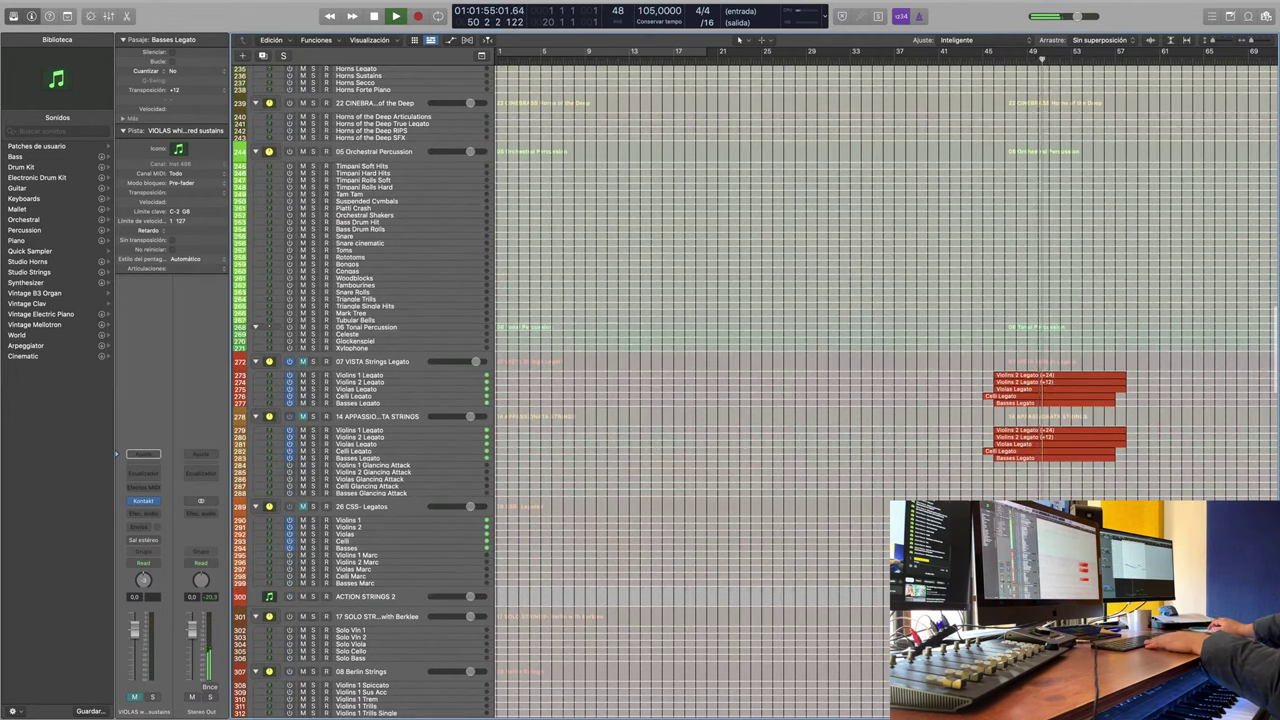
Step: Stop playback and set the Legato Mode of the CSS Violins 1 track's Kontakt instrument to Expressive
left_click(406, 522)
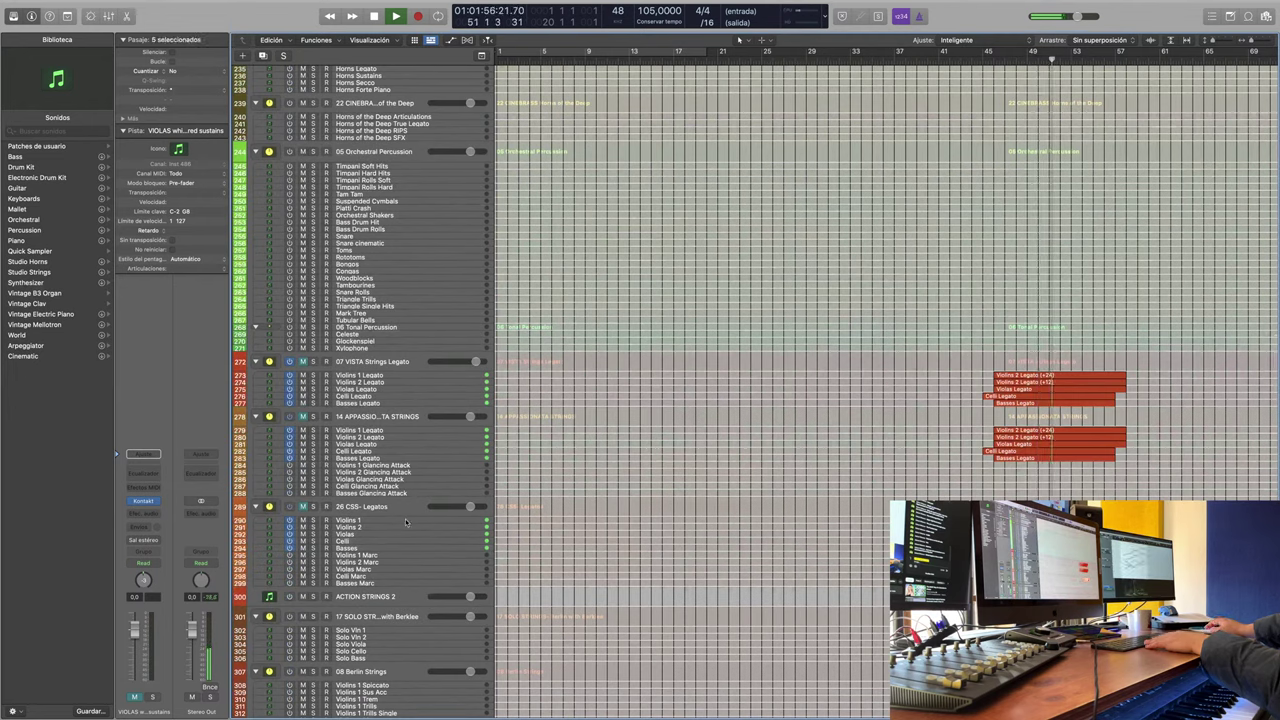
left_click(406, 522)
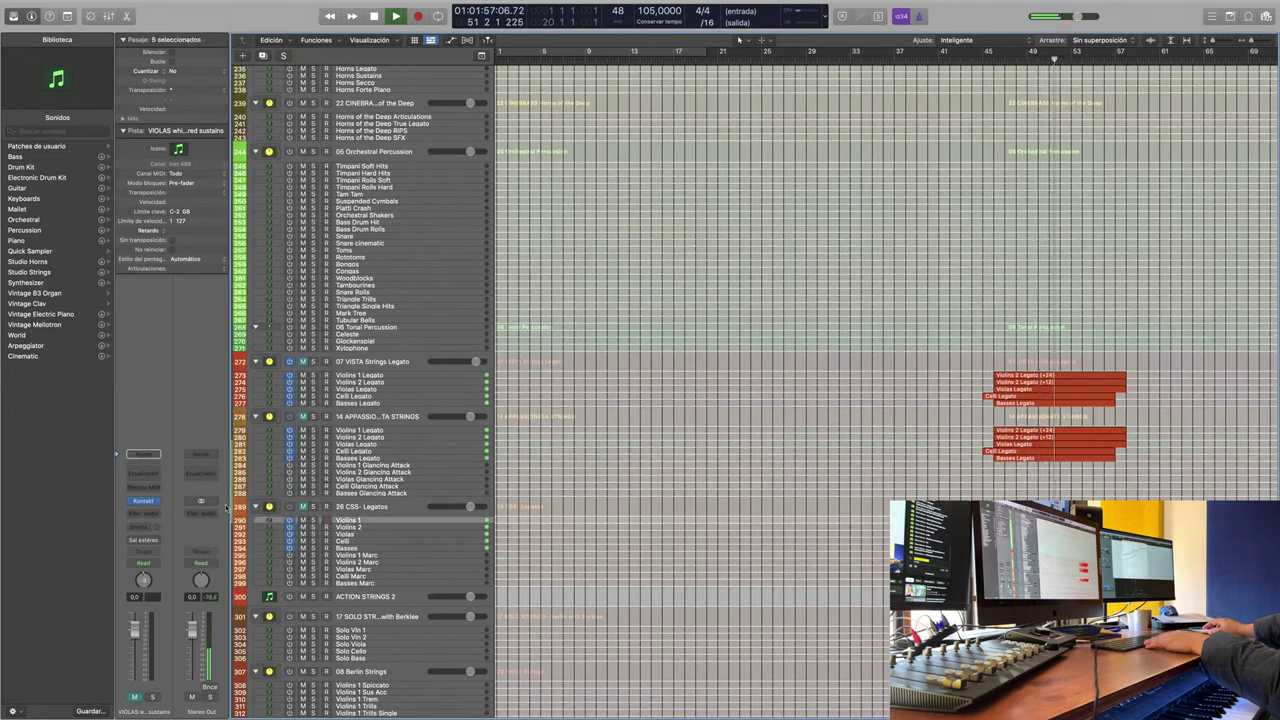
left_click(145, 503)
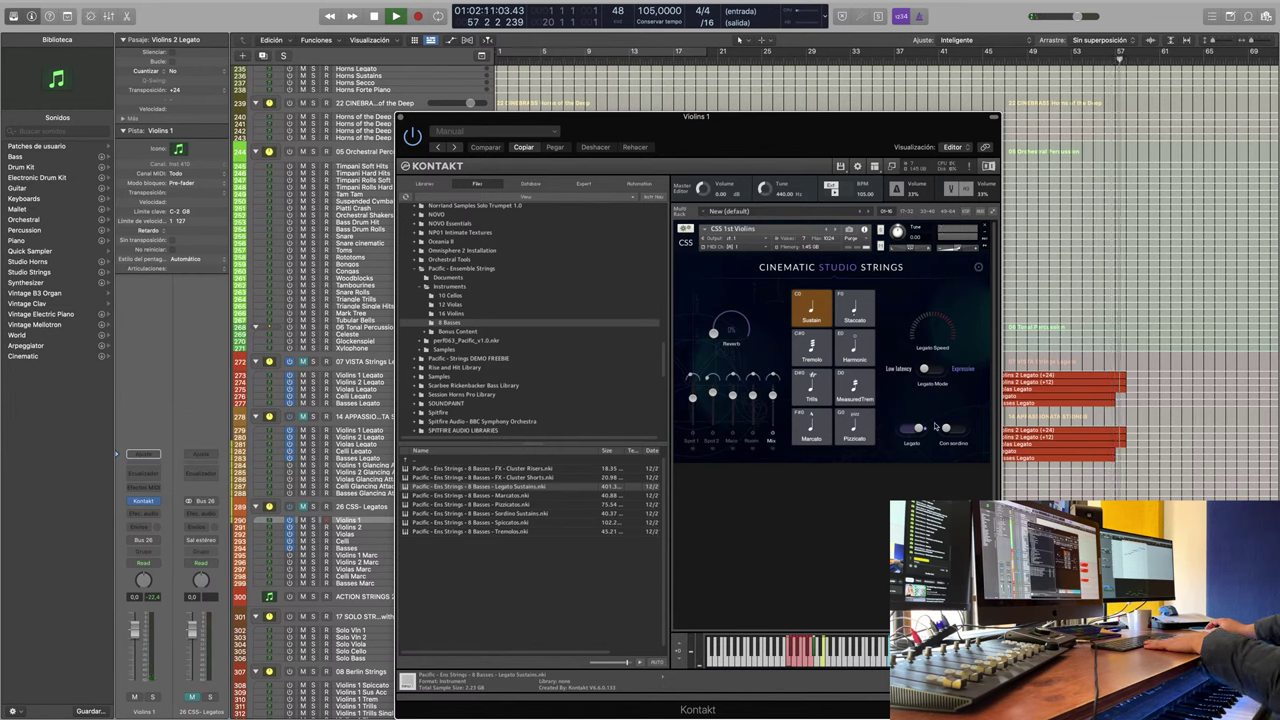
key("space")
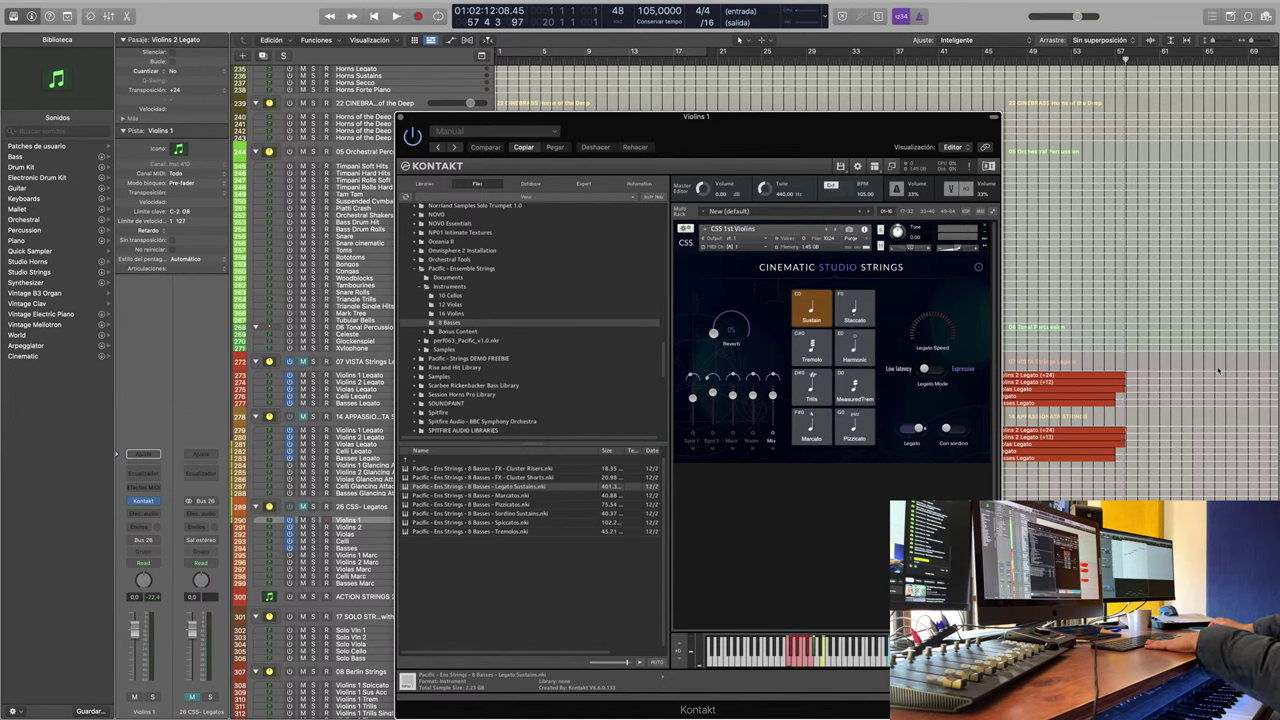
left_click(936, 369)
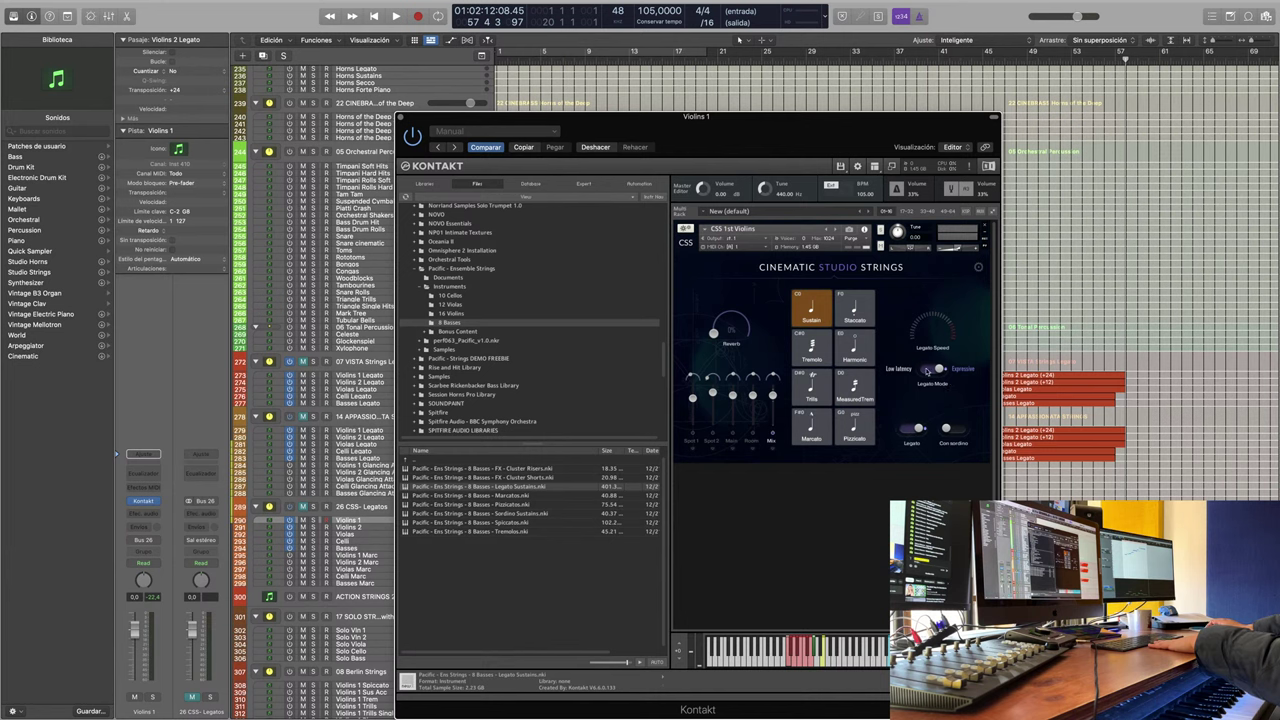
left_click(403, 118)
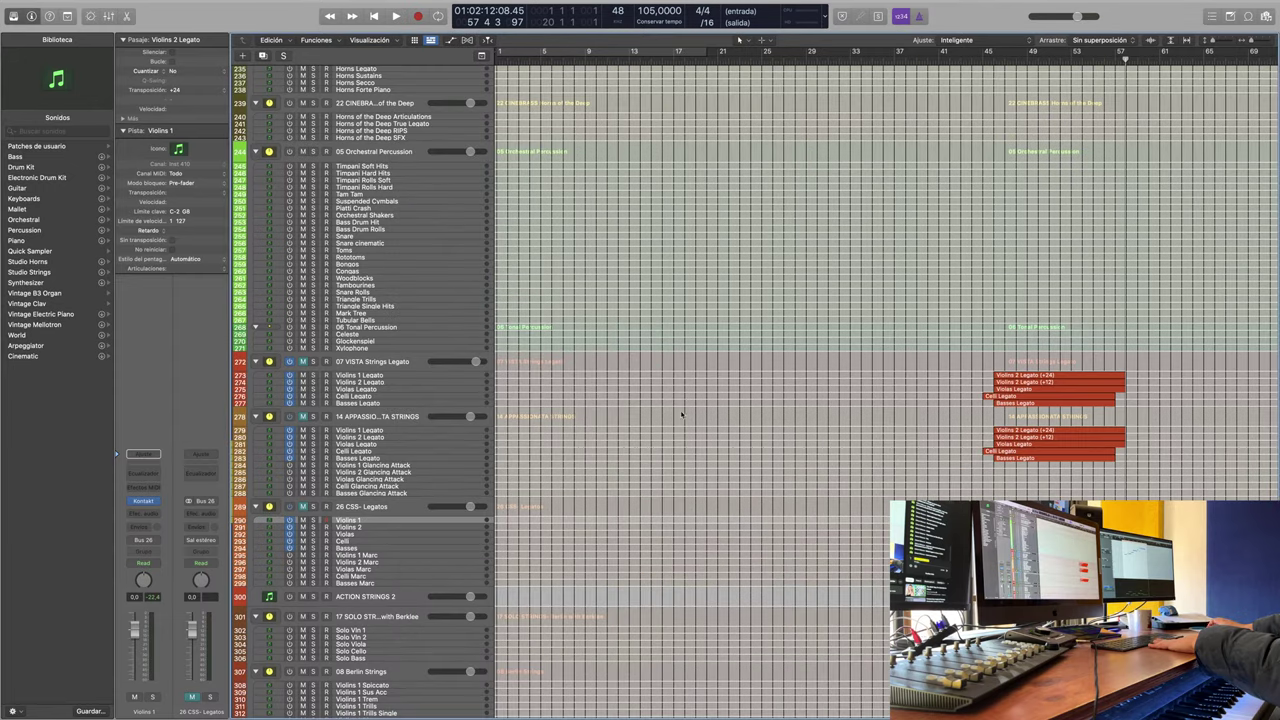
Step: Unmute the CSS Legatos stack, mute the five Pacific legato tracks and start playback from bar 46
scroll(687, 572, "down", 10)
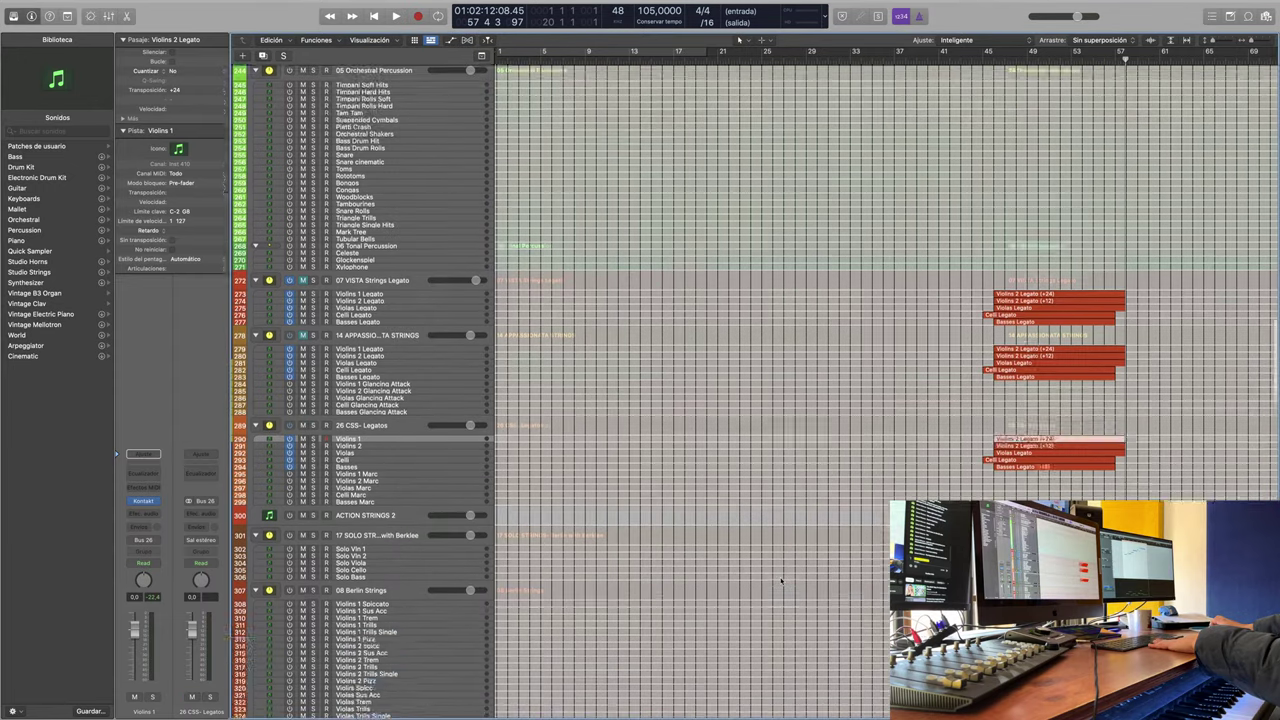
key("super+Down")
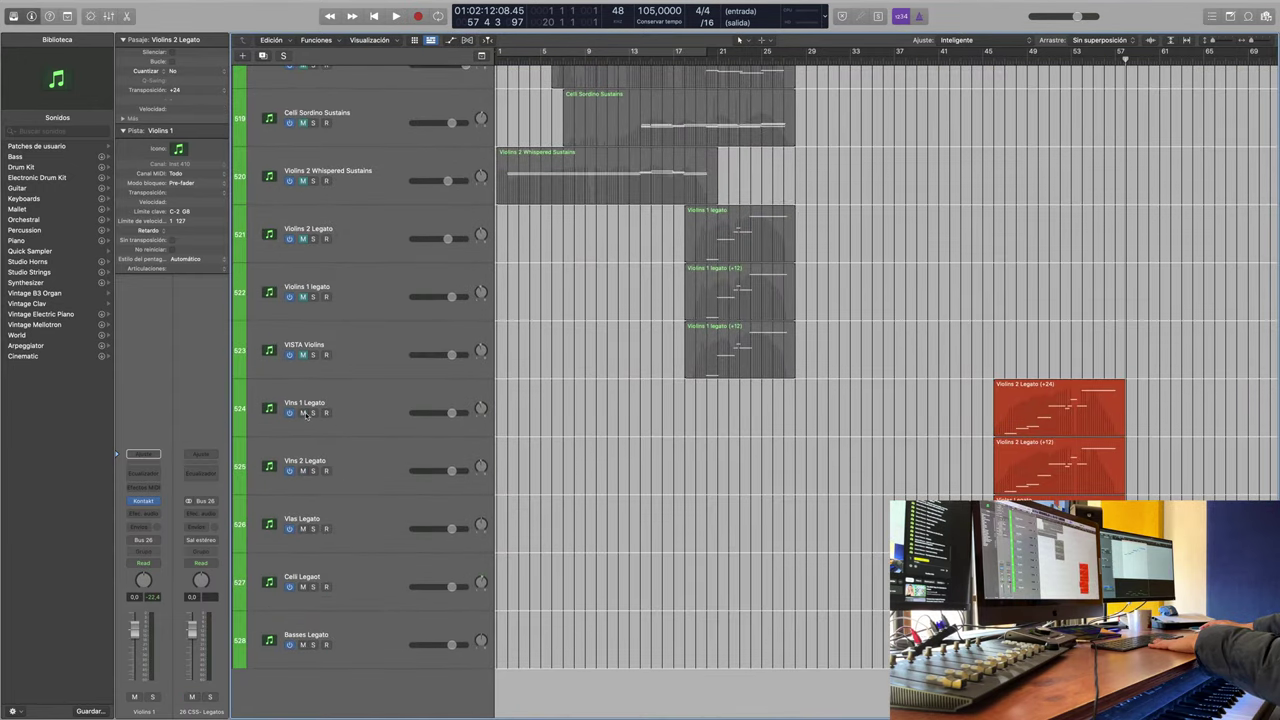
left_click_drag(306, 416, 296, 513)
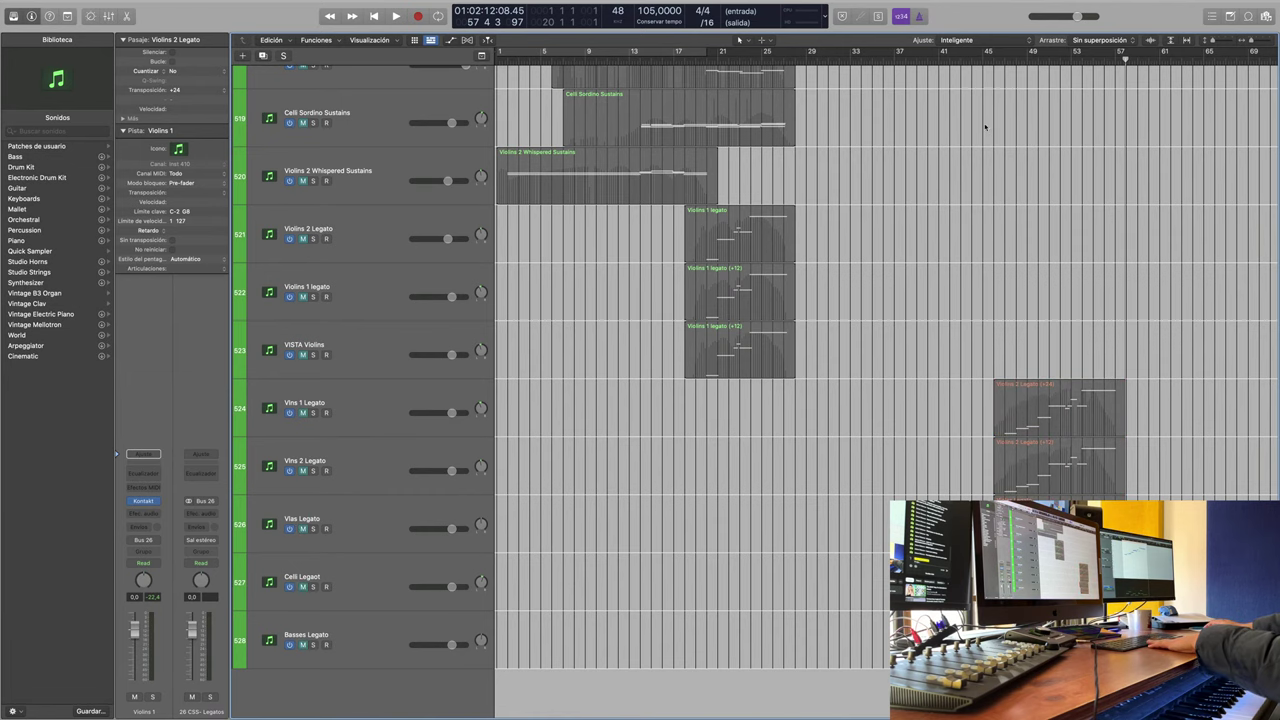
left_click(994, 60)
key("space")
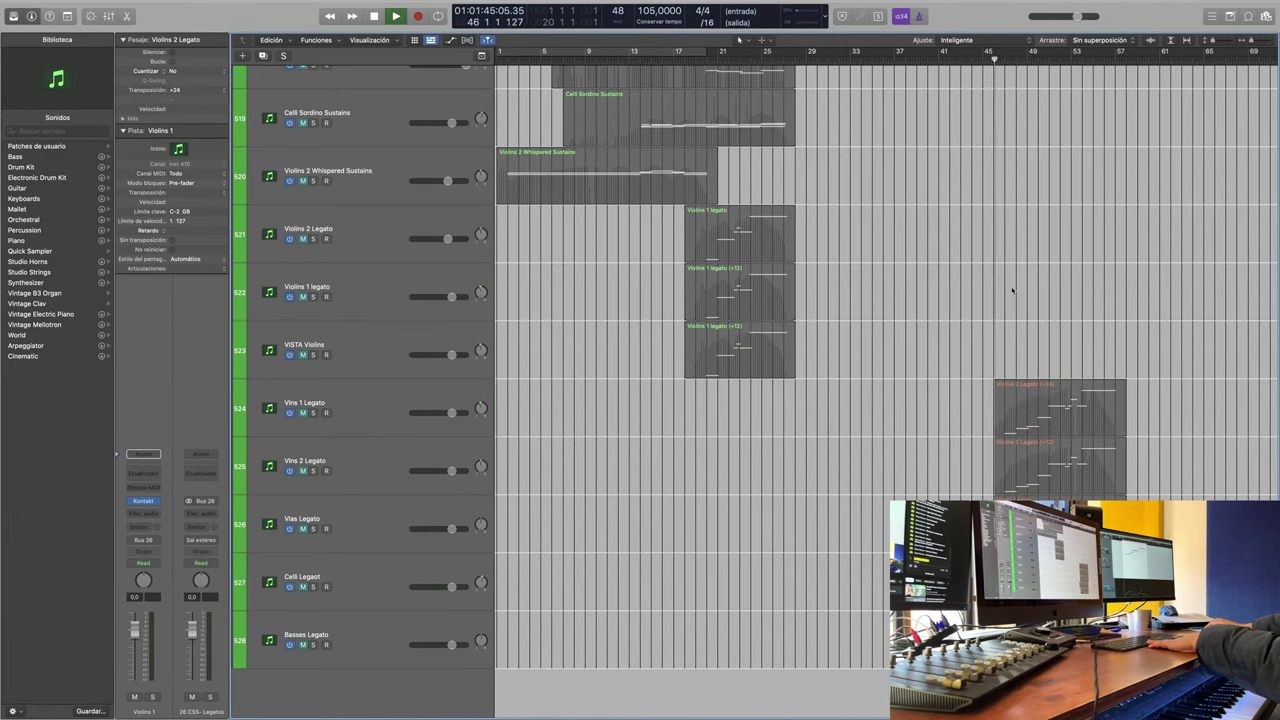
Step: Select the five CSS legato regions during playback and check the CSS Violins 1 instrument in Kontakt
key("super+Up")
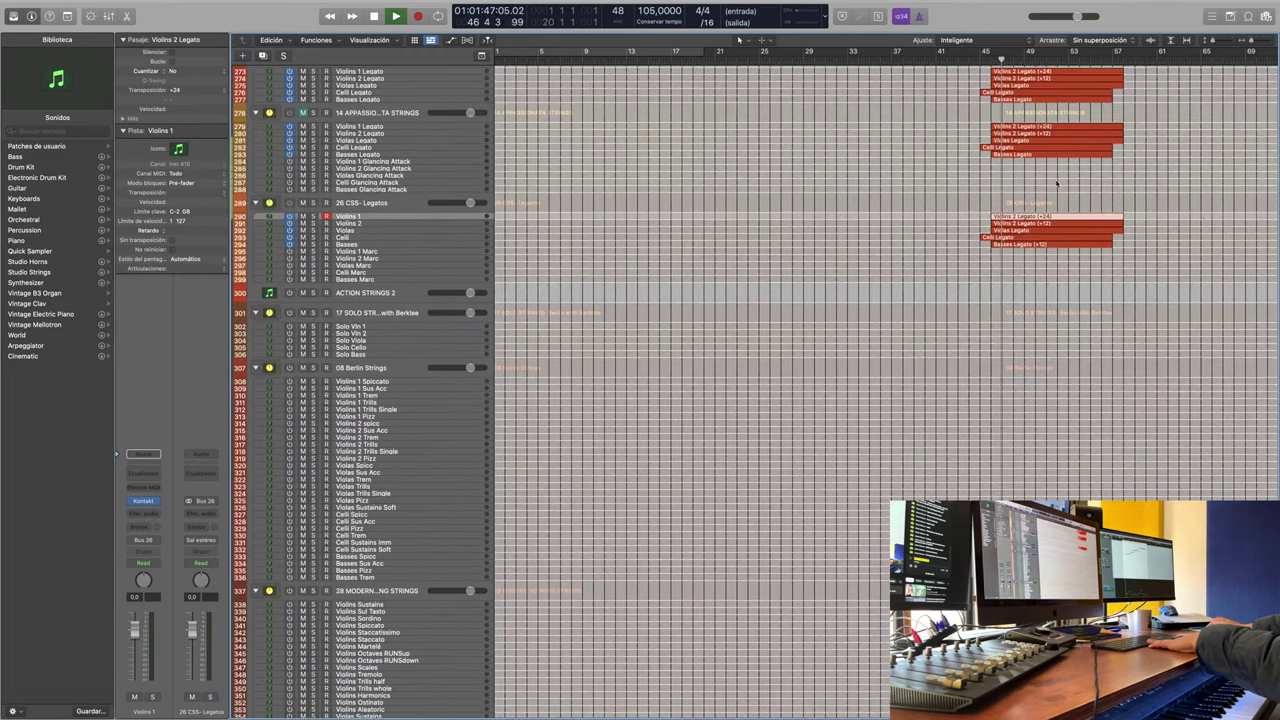
left_click_drag(975, 208, 1043, 280)
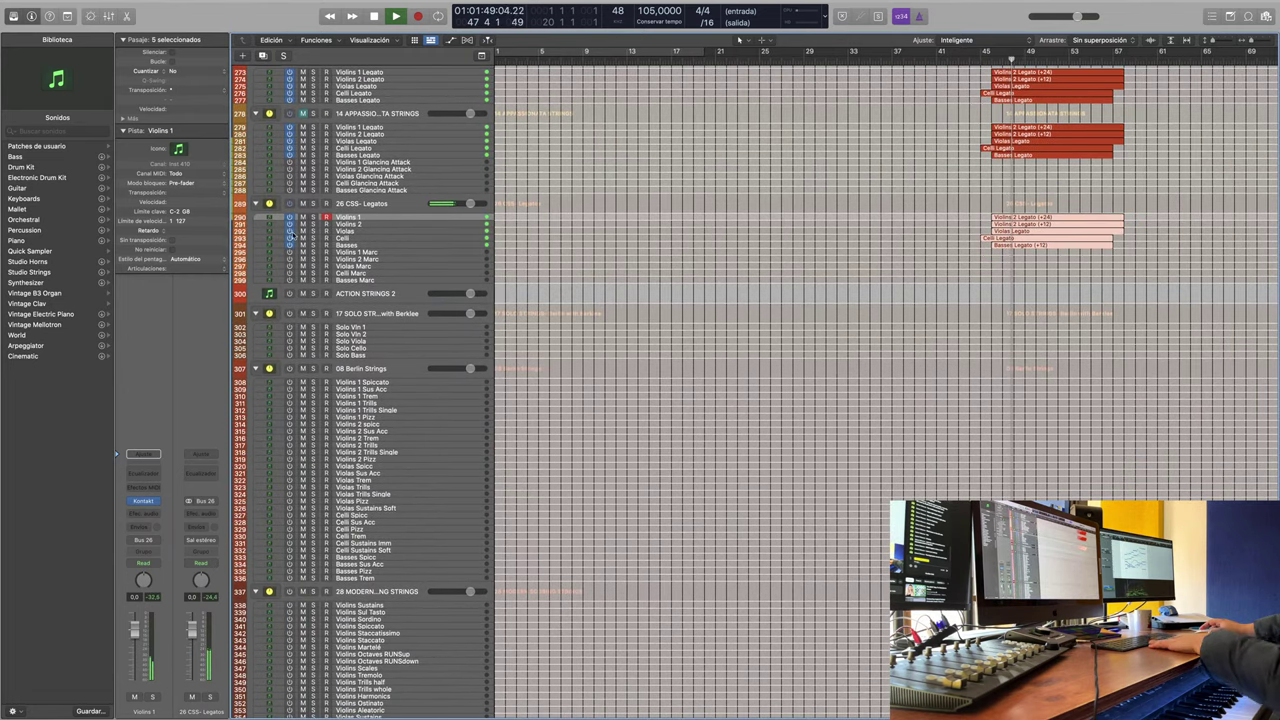
left_click(143, 500)
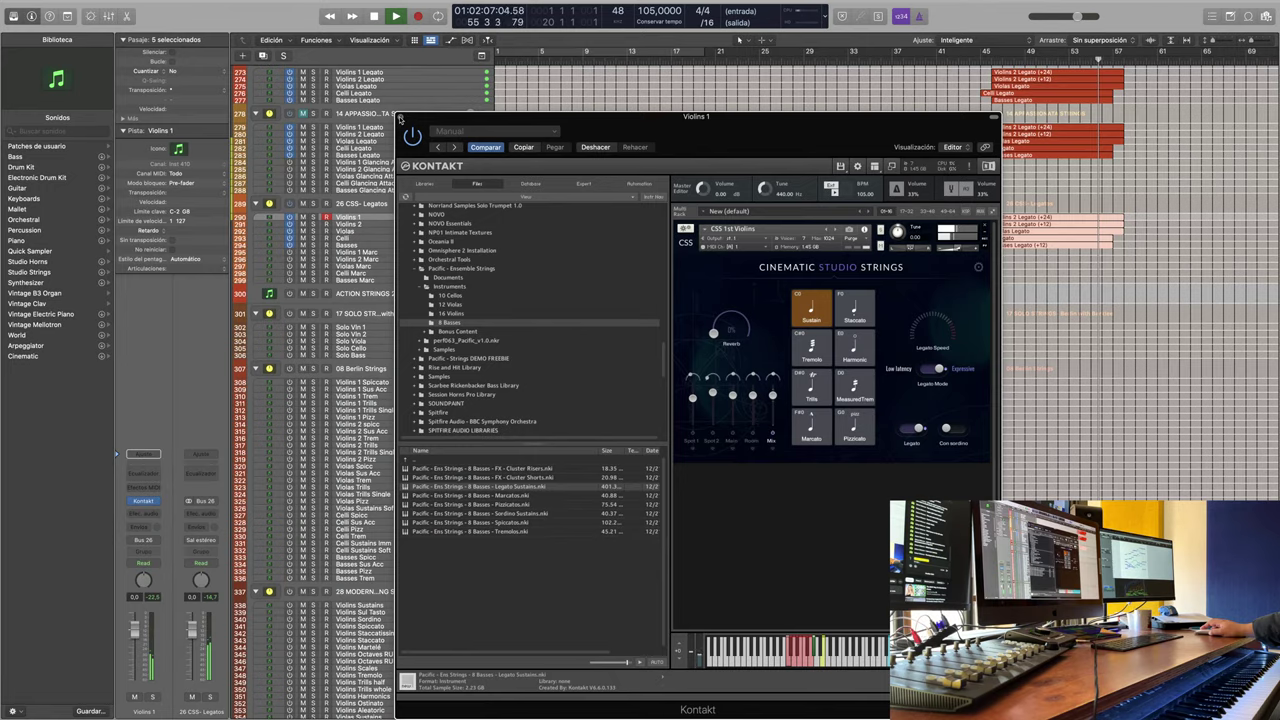
left_click(400, 118)
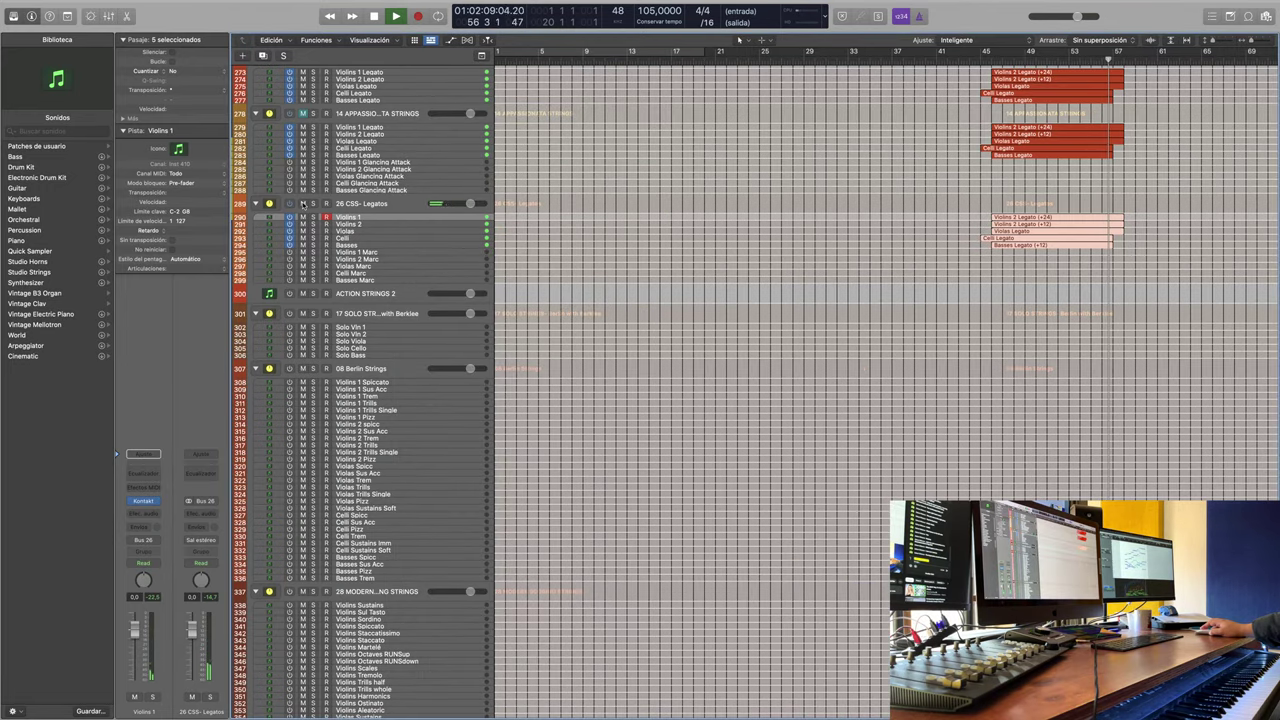
Step: Stop playback, mute the CSS Legatos stack and return the playhead to bar 46
key("space")
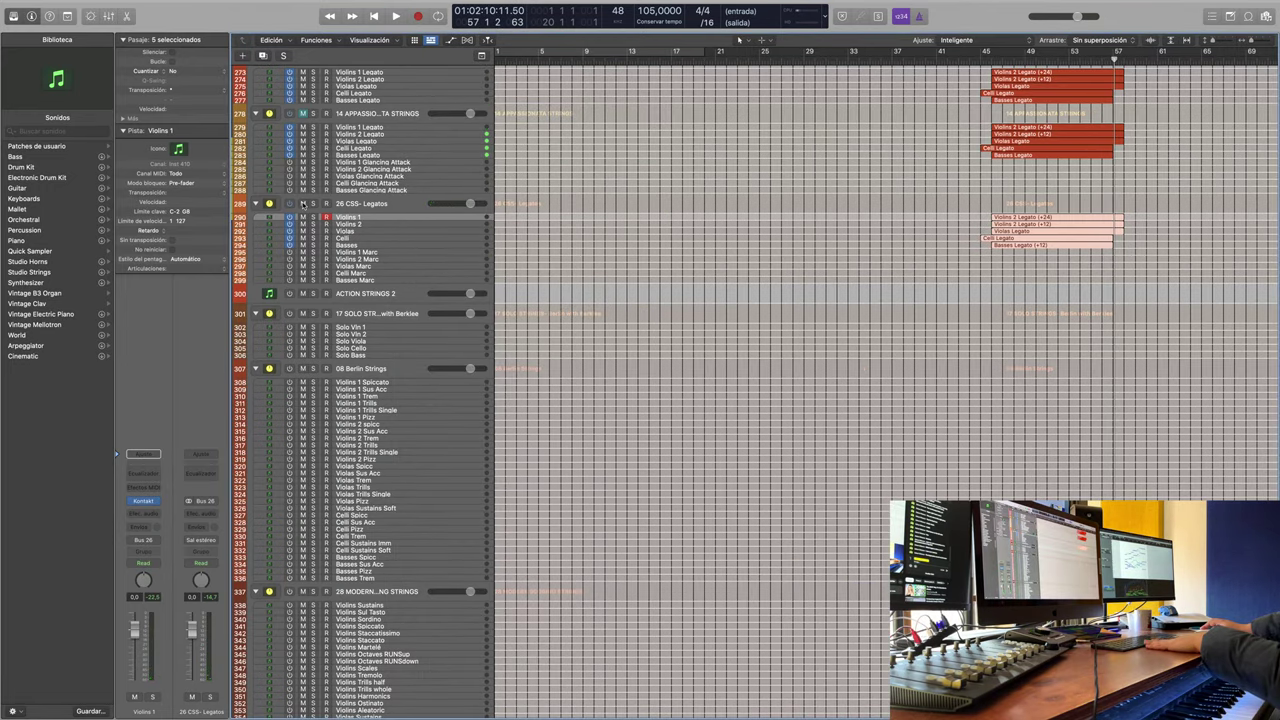
left_click(303, 203)
left_click(1000, 60)
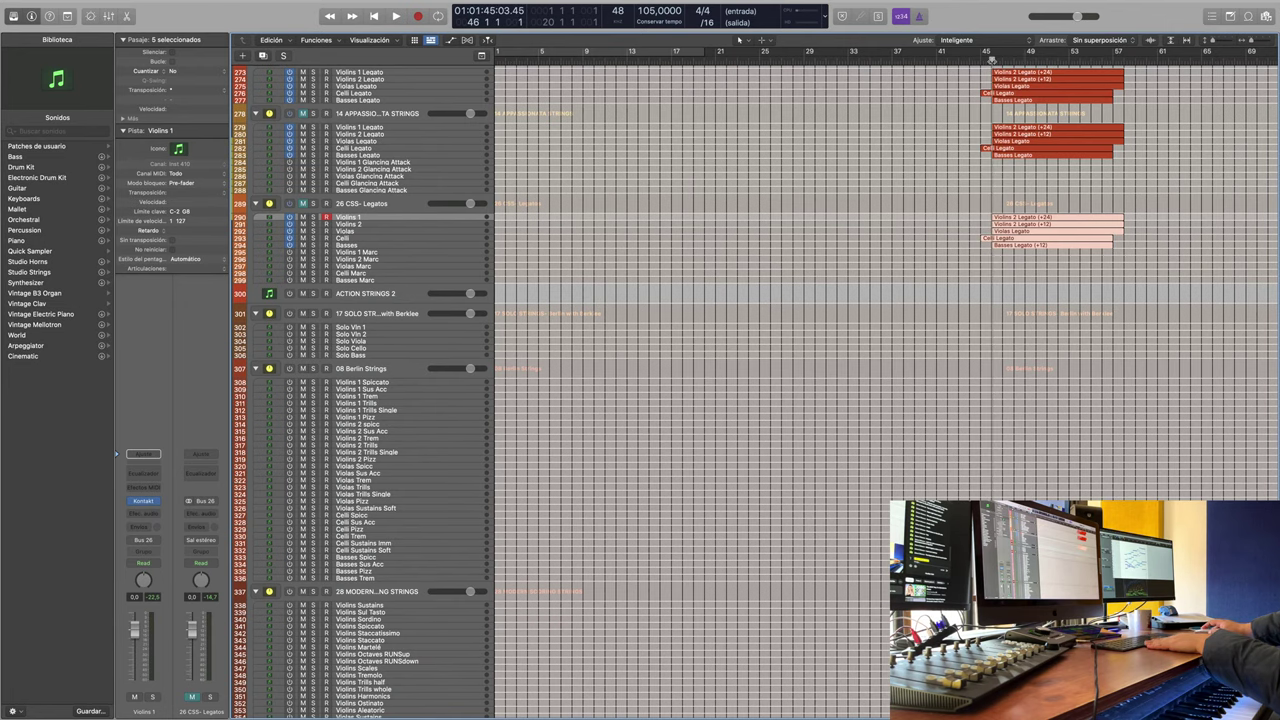
Step: Unmute the Appassionata Strings stack and audition its legato passage again from bar 46 to about bar 55
scroll(1101, 187, "up", 2)
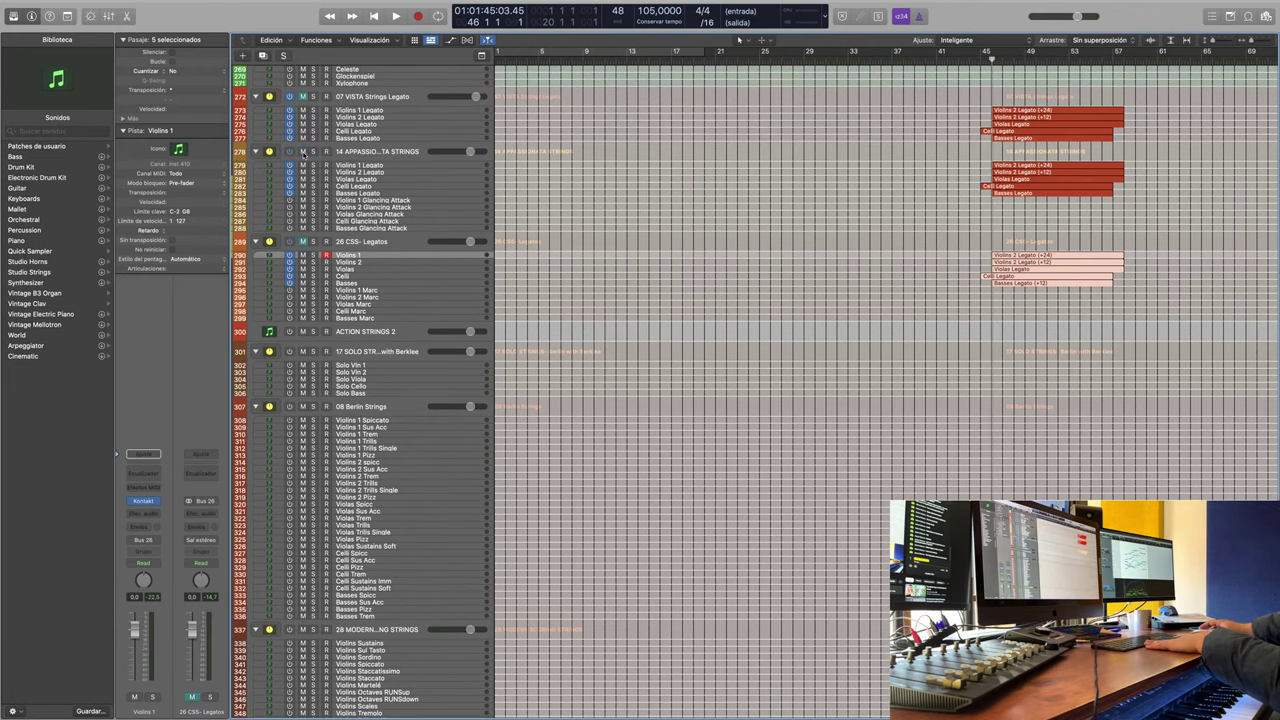
key("space")
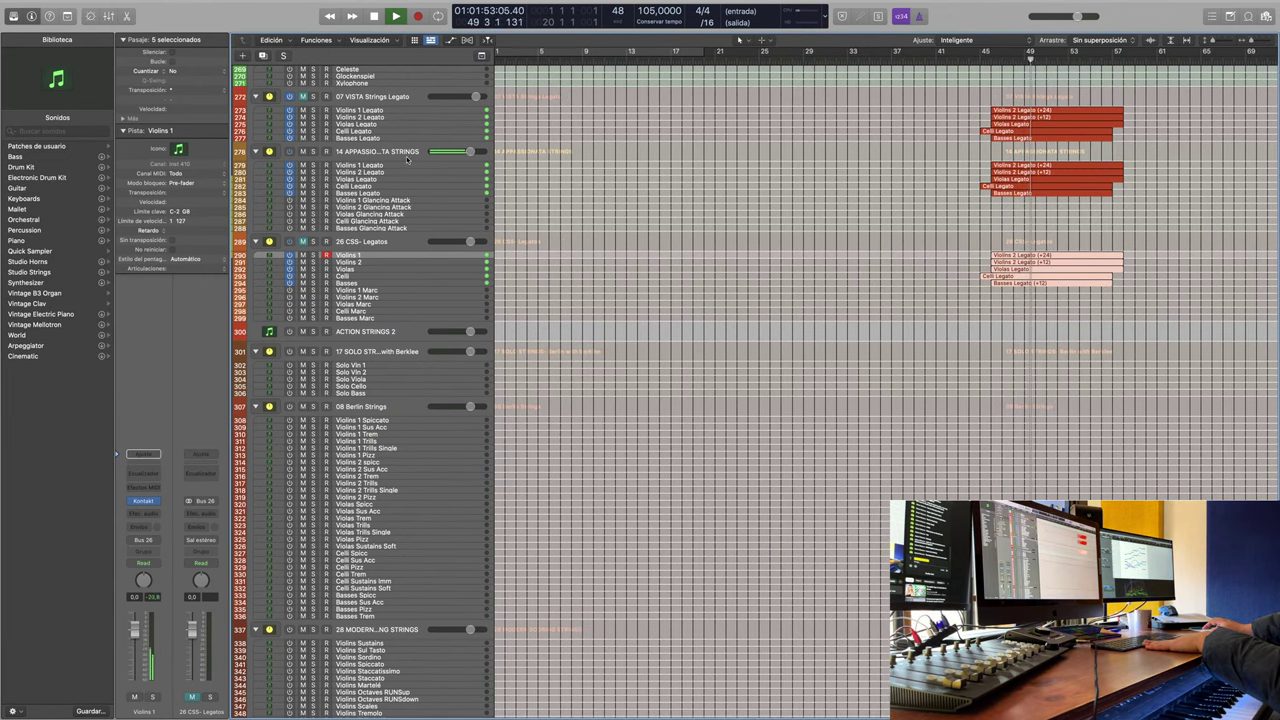
scroll(406, 158, "up", 5)
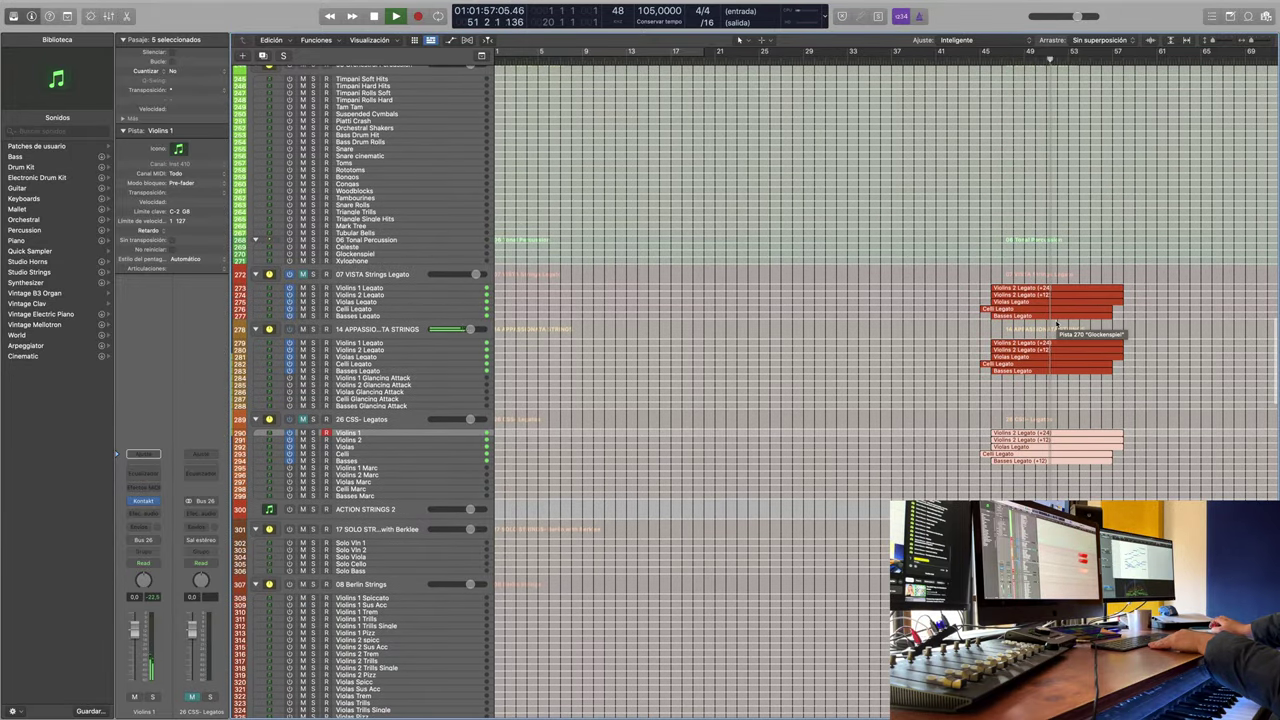
scroll(397, 285, "down", 1)
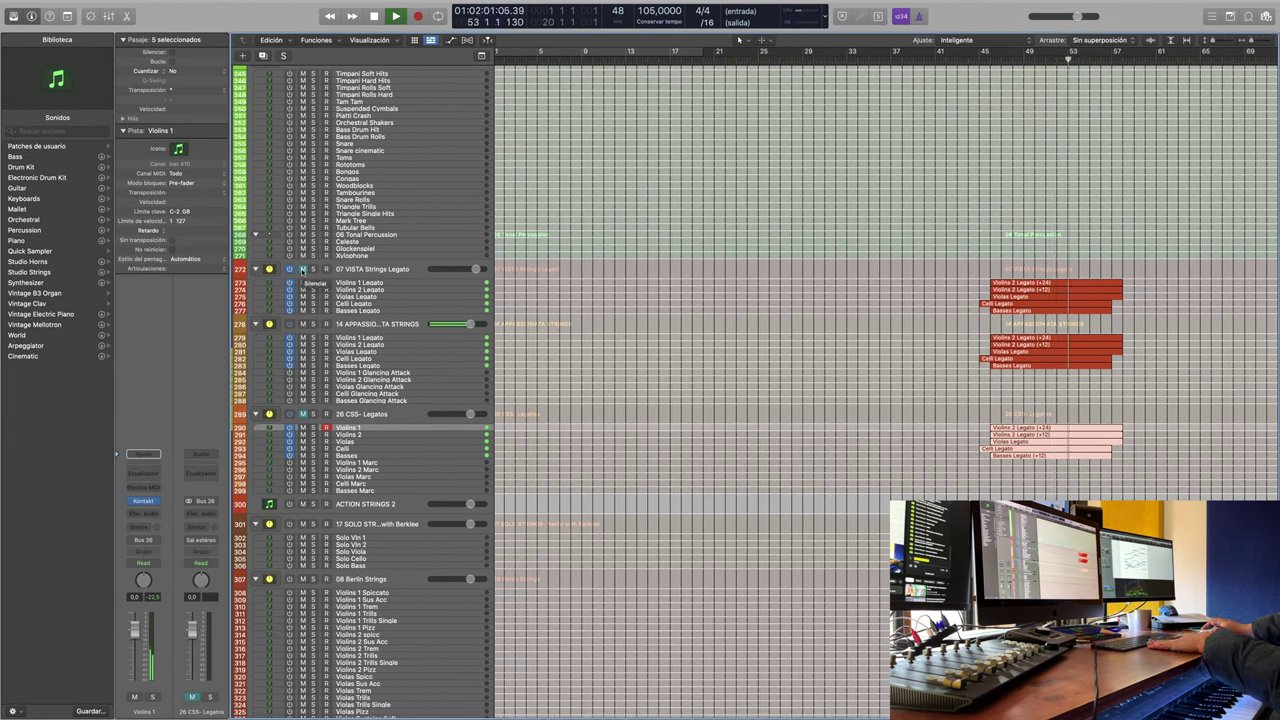
left_click(303, 269)
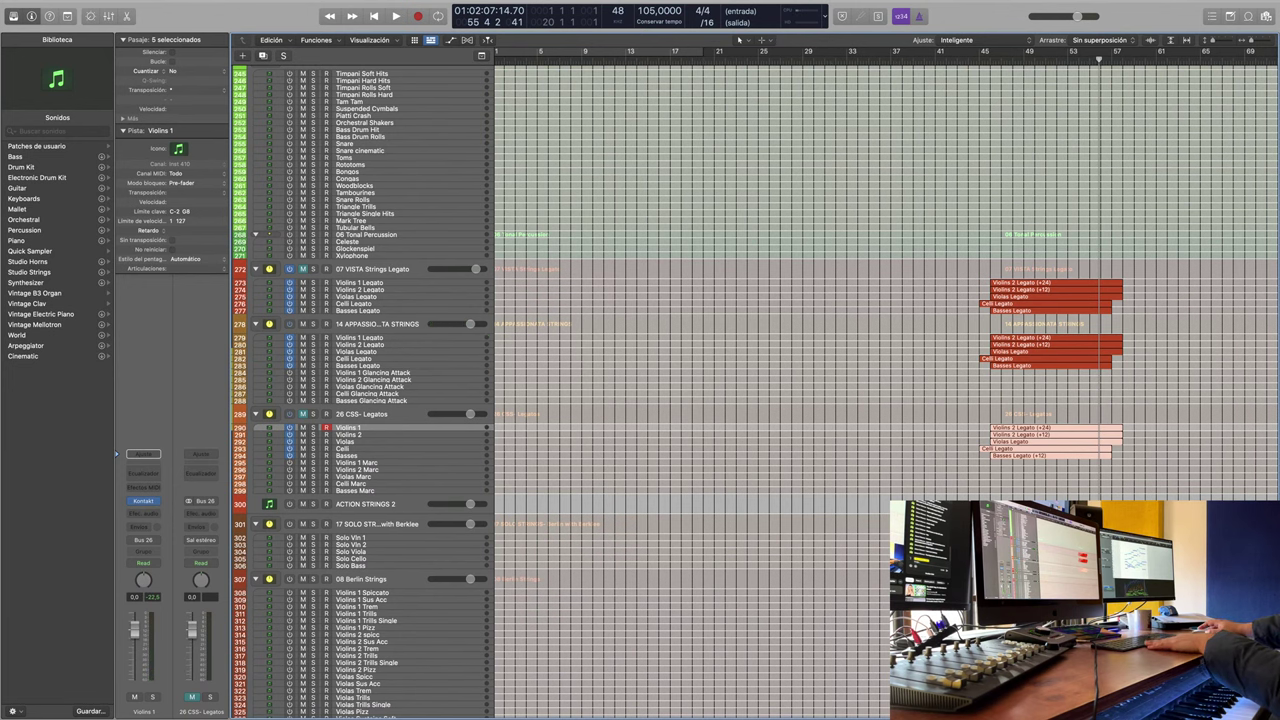
Step: Examine the five legato regions and the single Violins 2 Legato line in the Piano Roll, and return the playhead to bar 46
key("super+4")
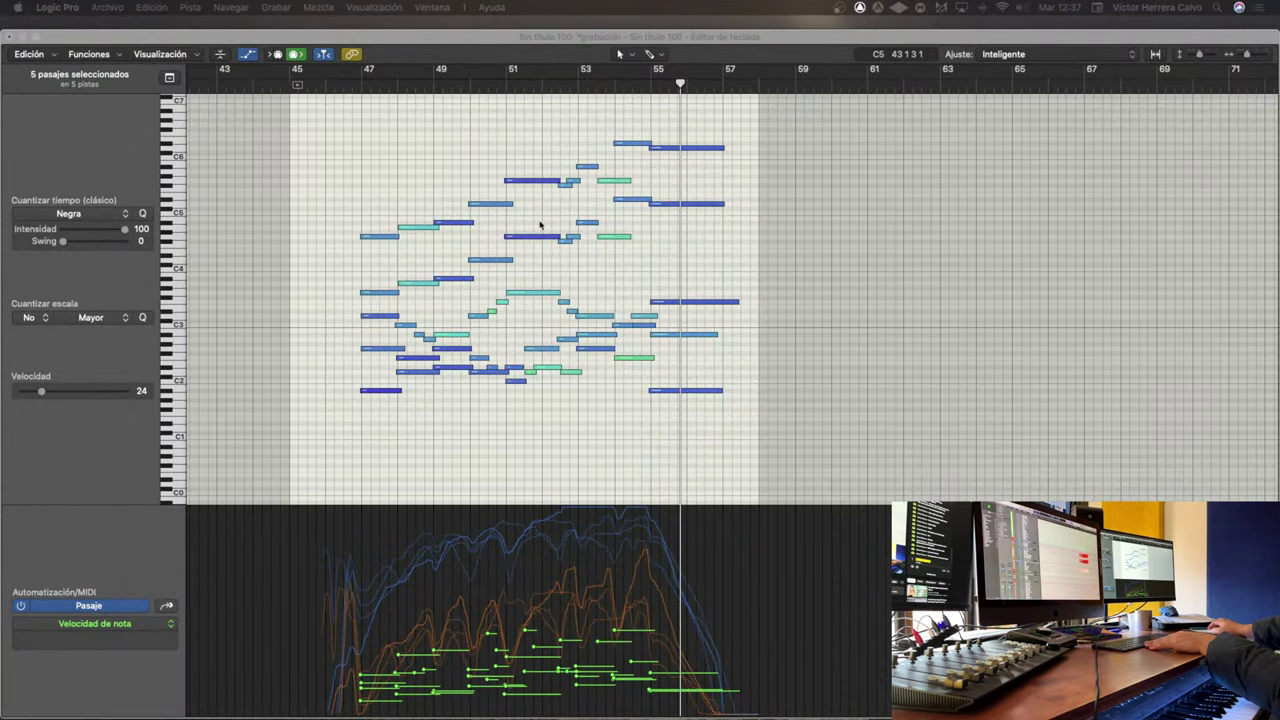
left_click(656, 149)
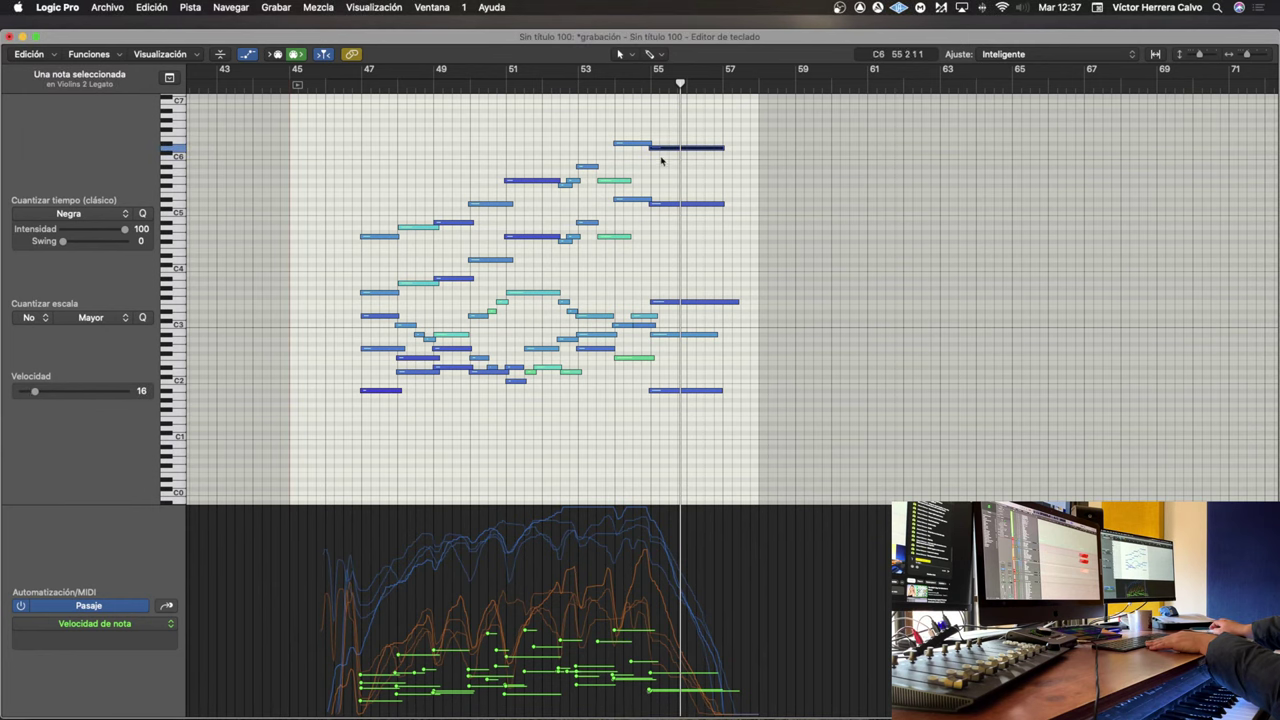
mouse_move(641, 148)
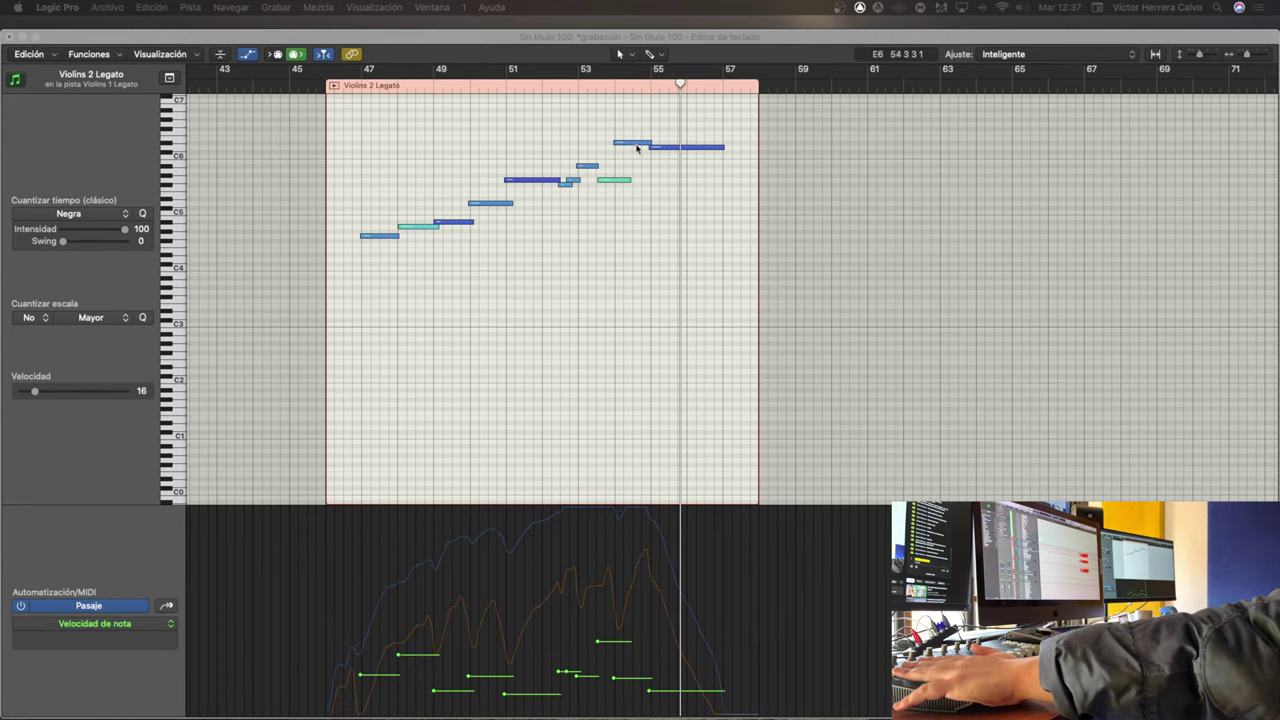
key("super+a")
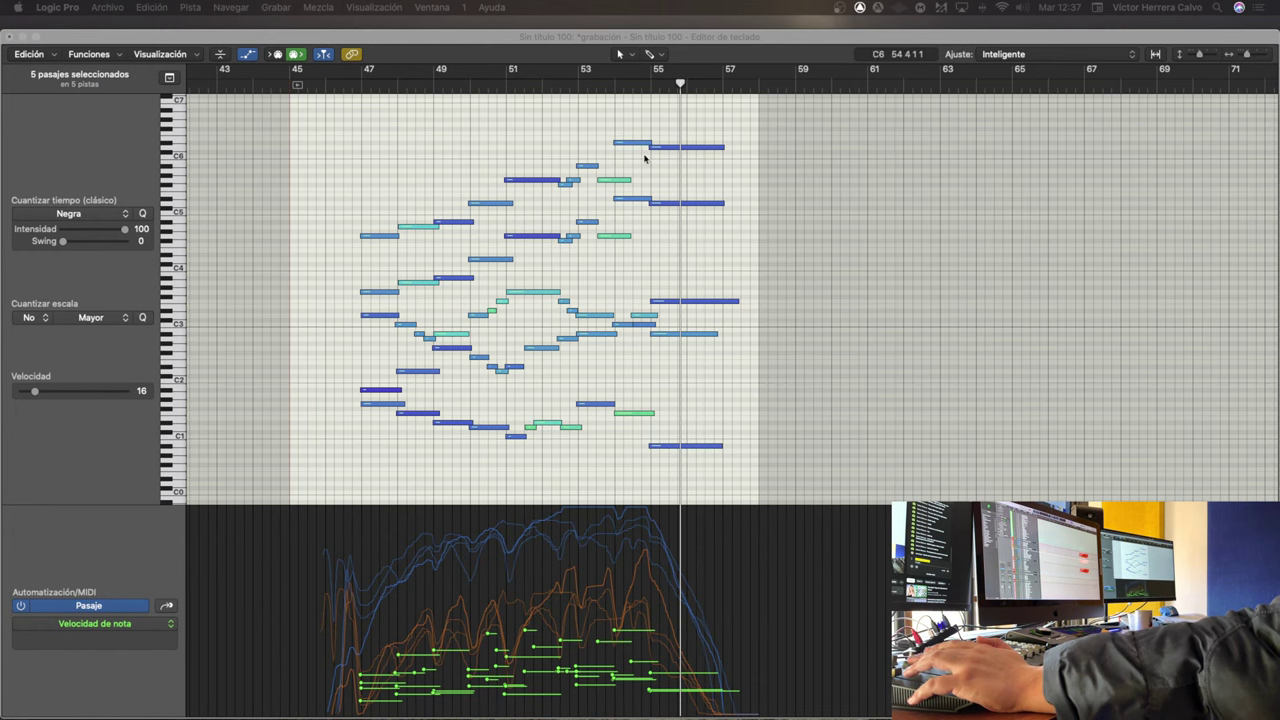
mouse_move(632, 148)
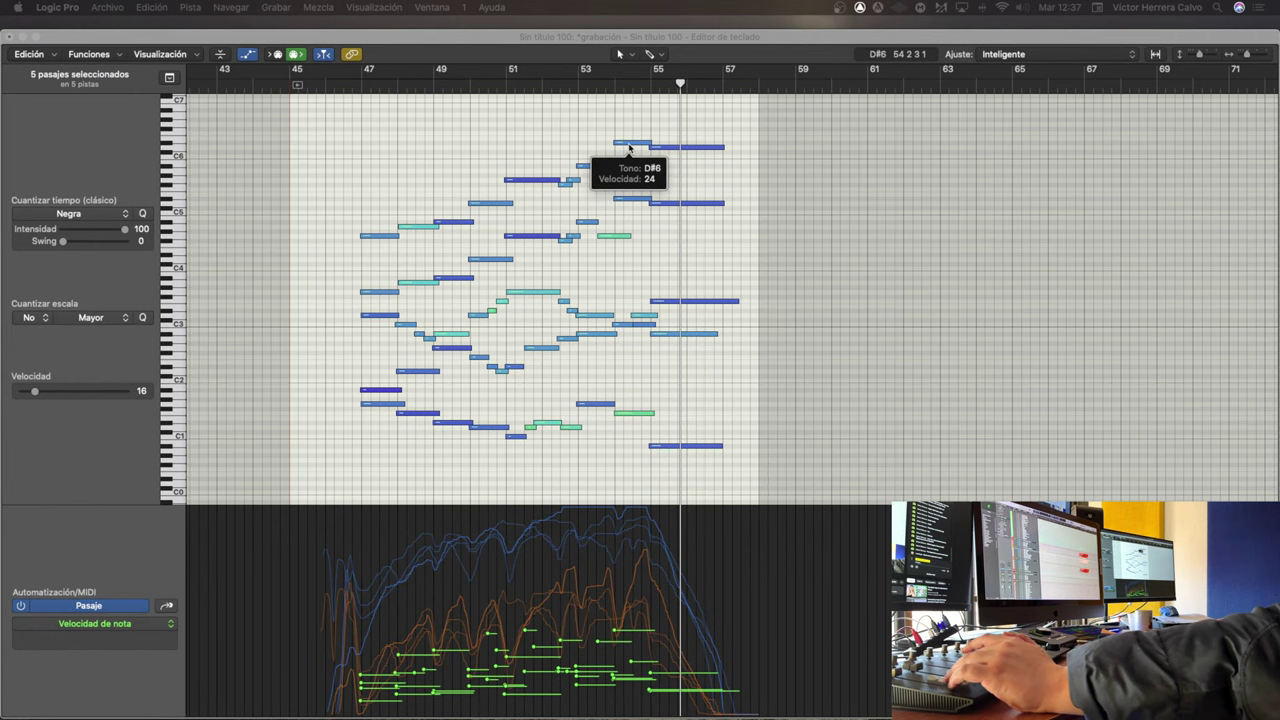
left_click(325, 86)
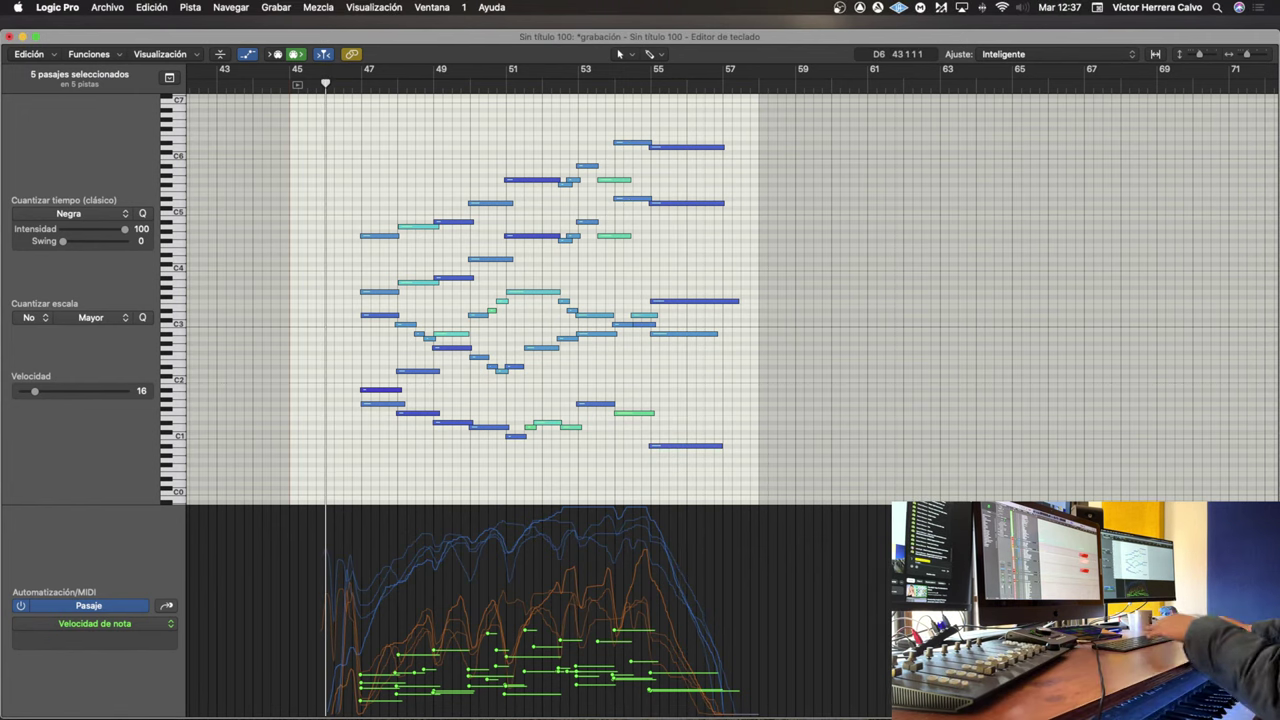
Step: Close the Piano Roll, unmute the VISTA and CSS stacks, and audition both together with Appassionata from bar 46 to about bar 56
key("super+w")
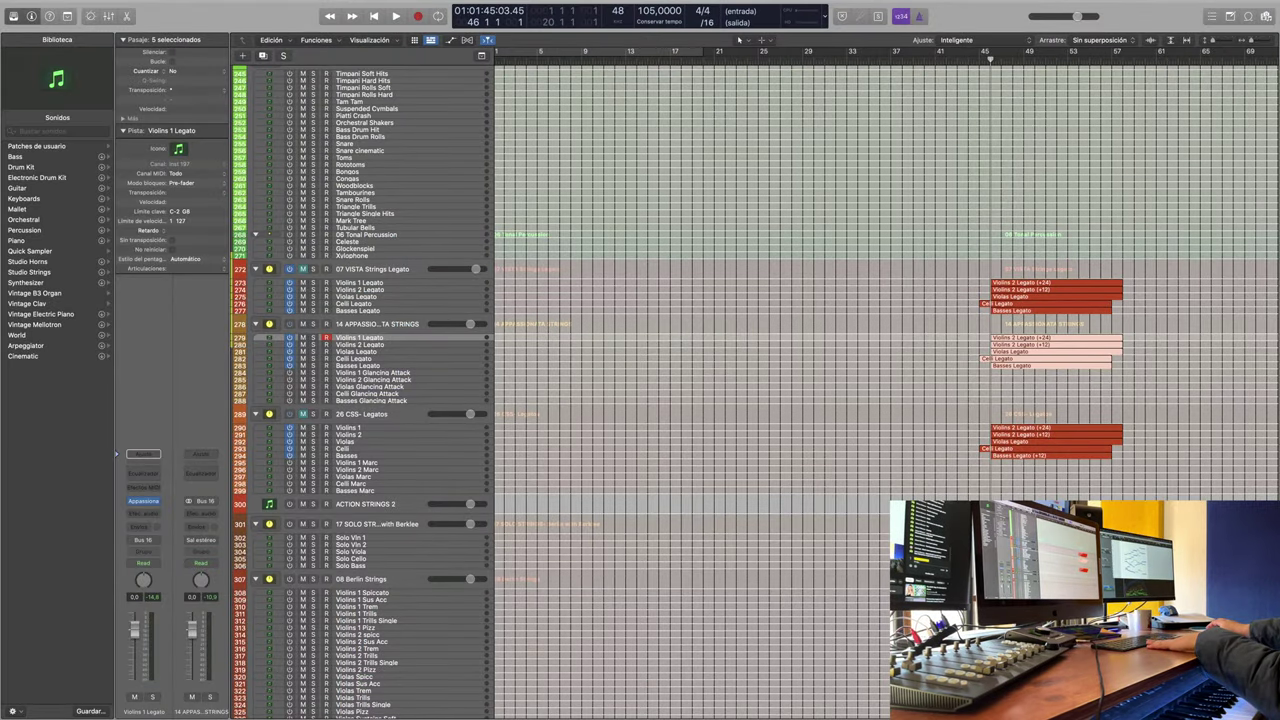
key("space")
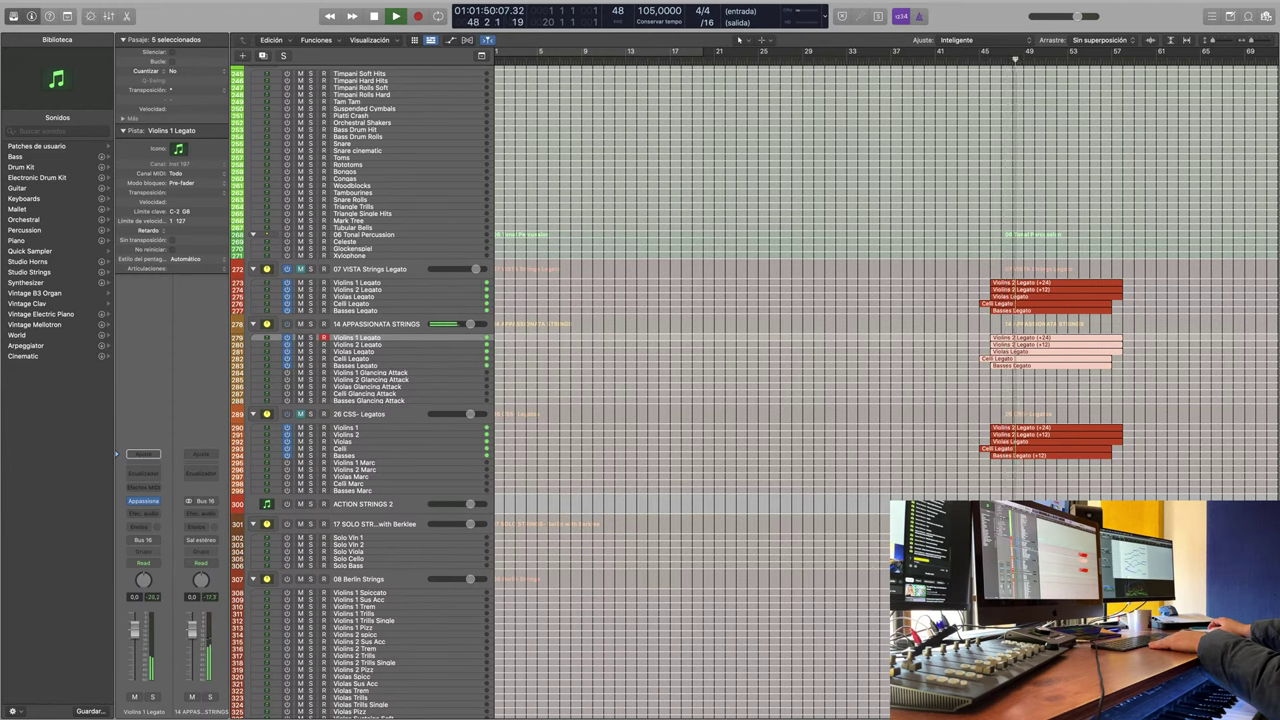
key("space")
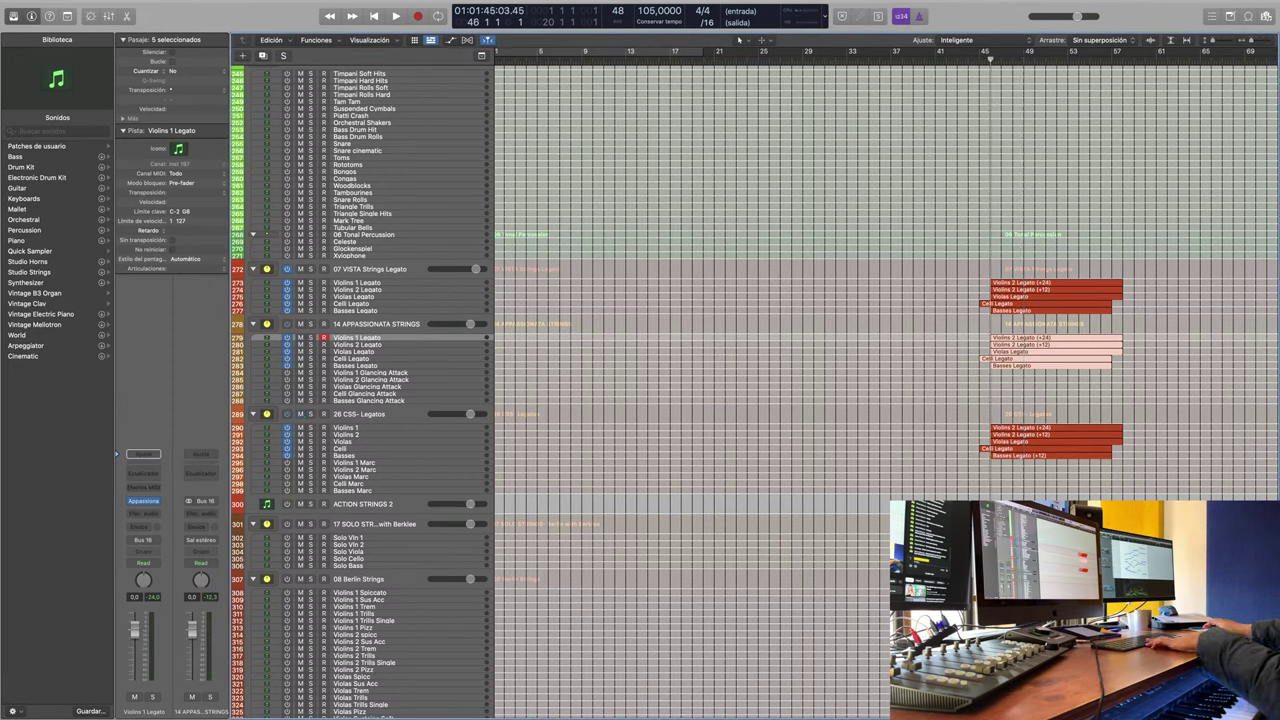
key("space")
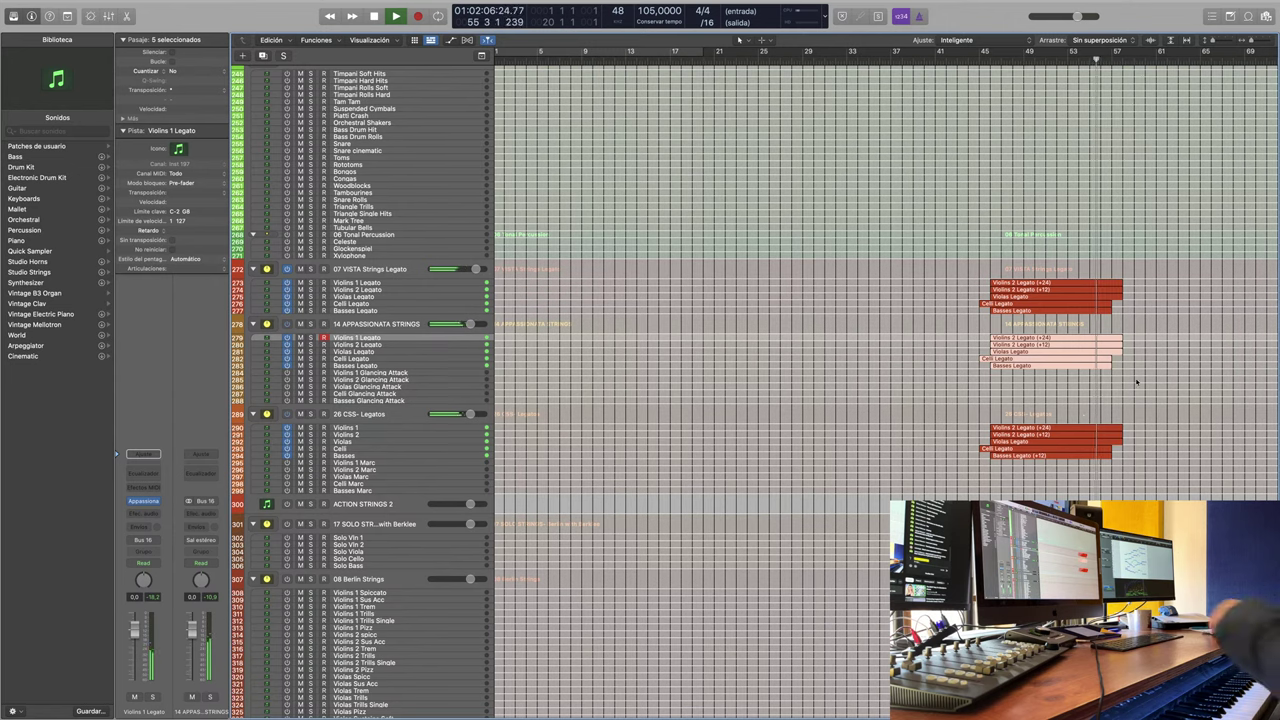
key("space")
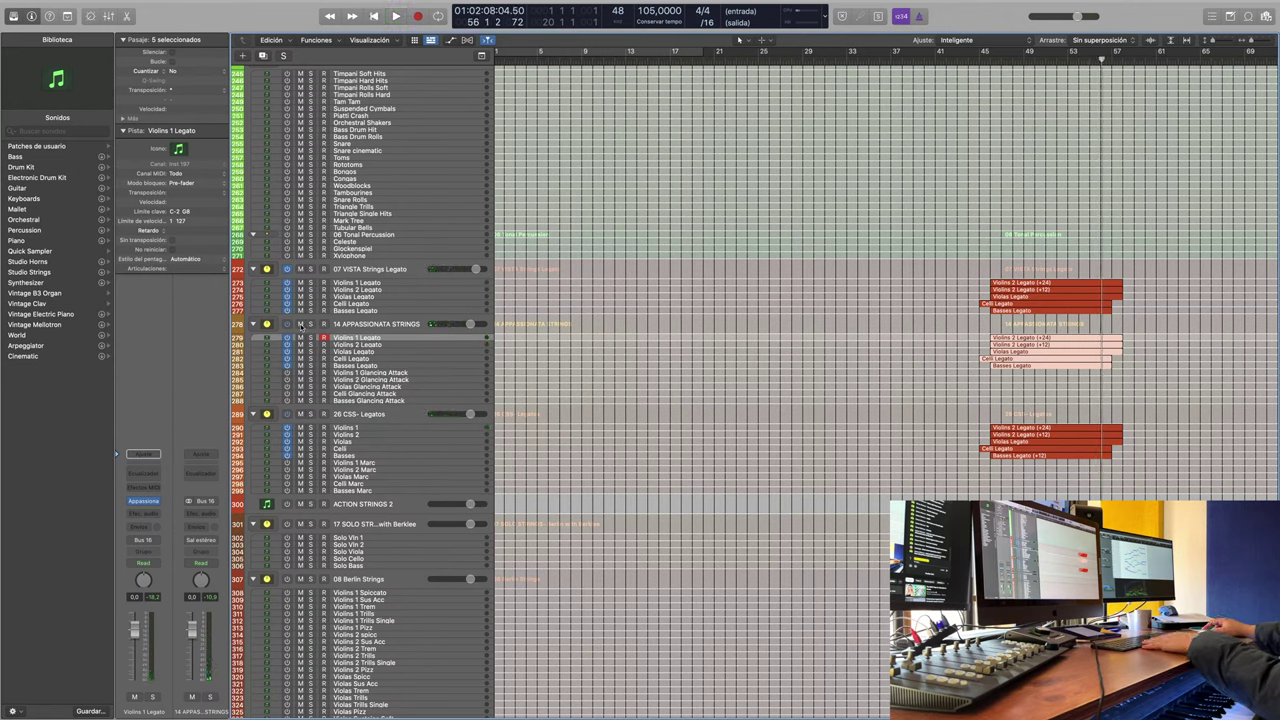
Step: Unmute and solo the five Pacific legato tracks at the end of the track list, and audition their passage from bar 46
left_click(323, 338)
scroll(807, 358, "down", 20)
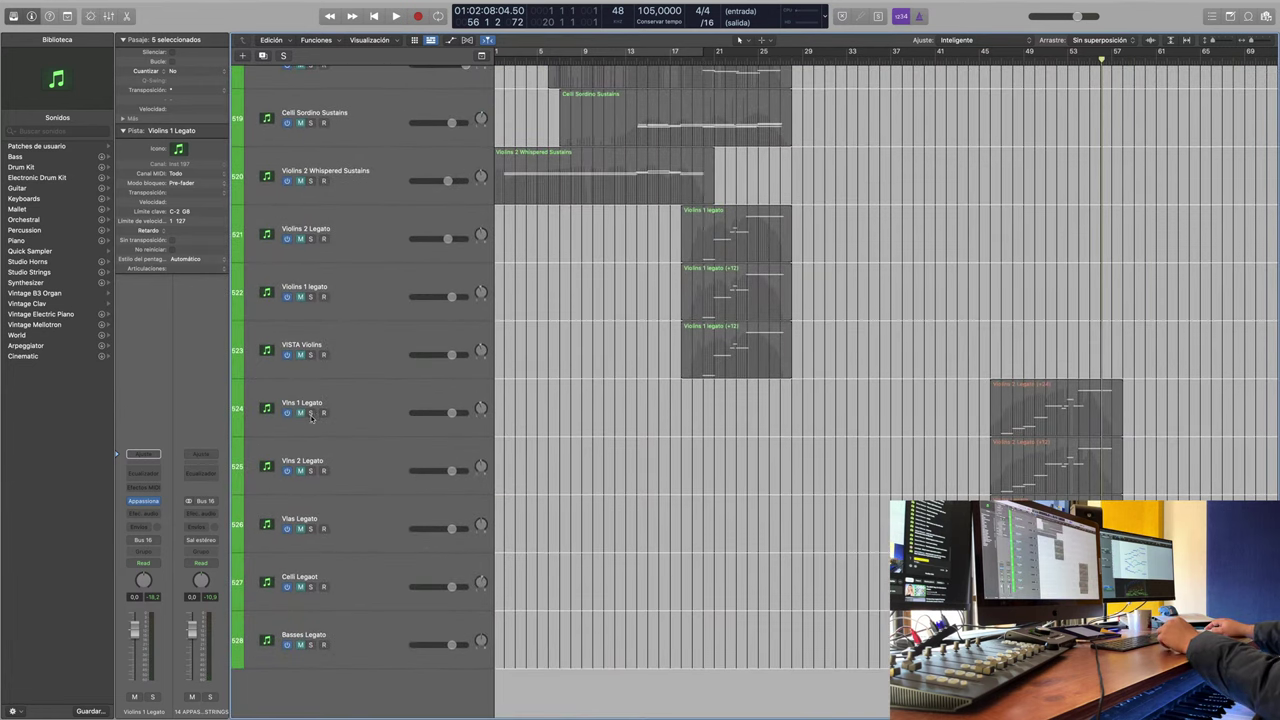
left_click_drag(310, 413, 311, 521)
left_click_drag(310, 612, 311, 650)
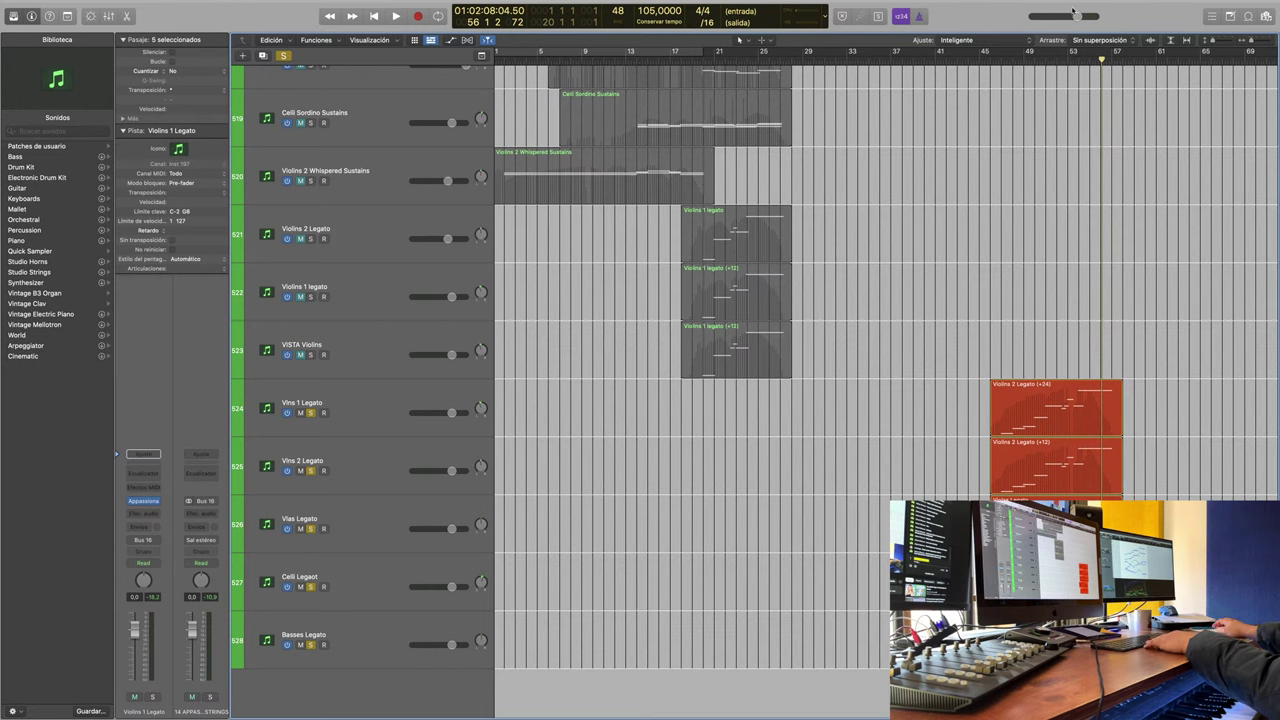
key("comma")
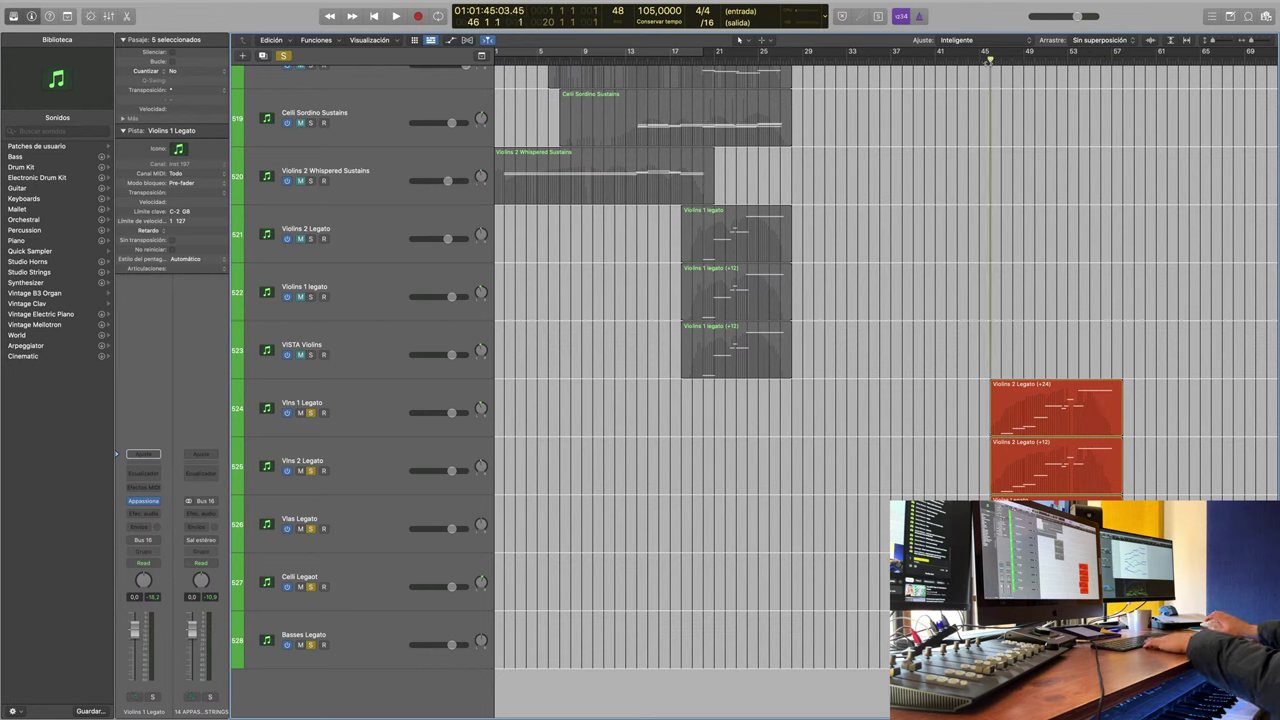
key("space")
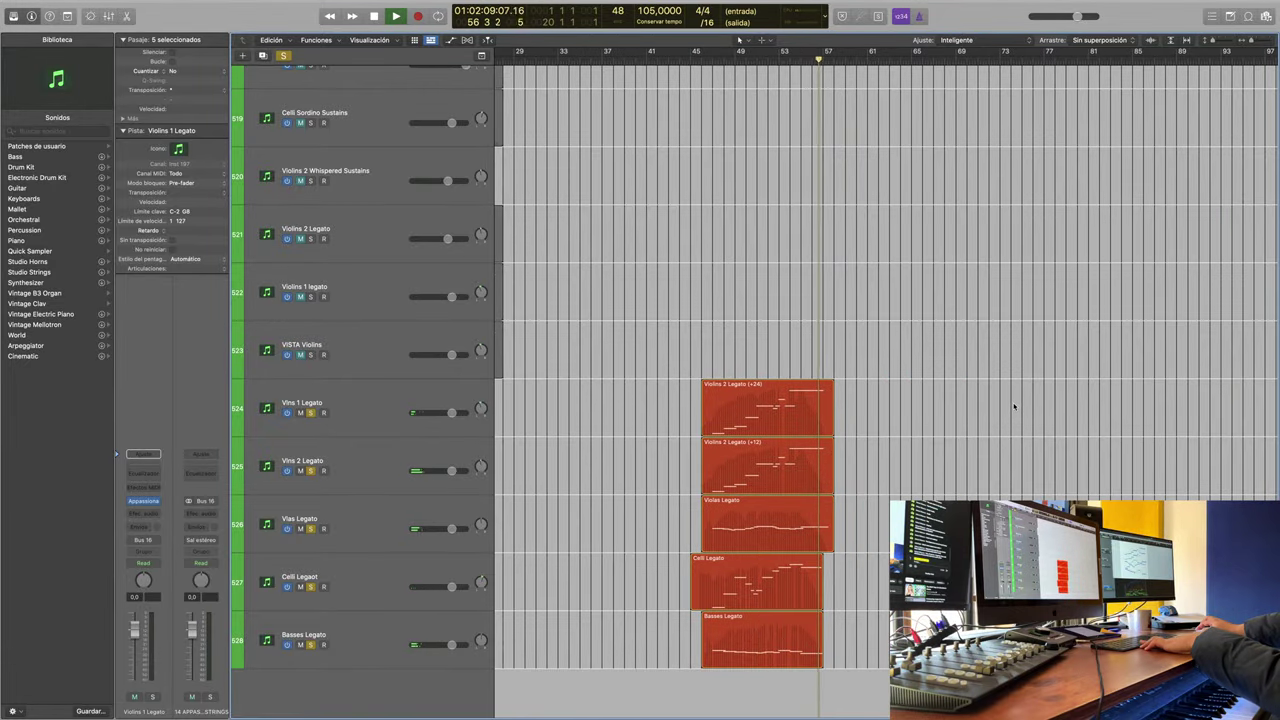
key("space")
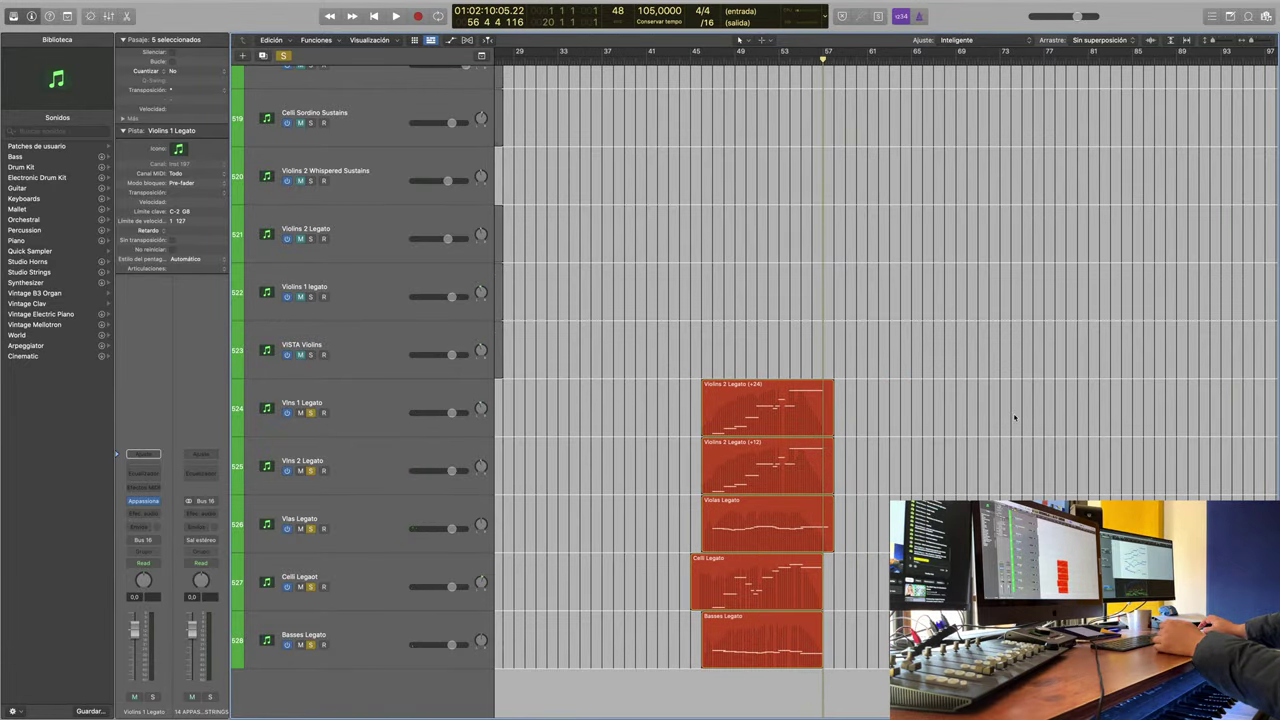
Step: Clear the solo from all five Pacific legato tracks
left_click(284, 55)
scroll(522, 224, "up", 2)
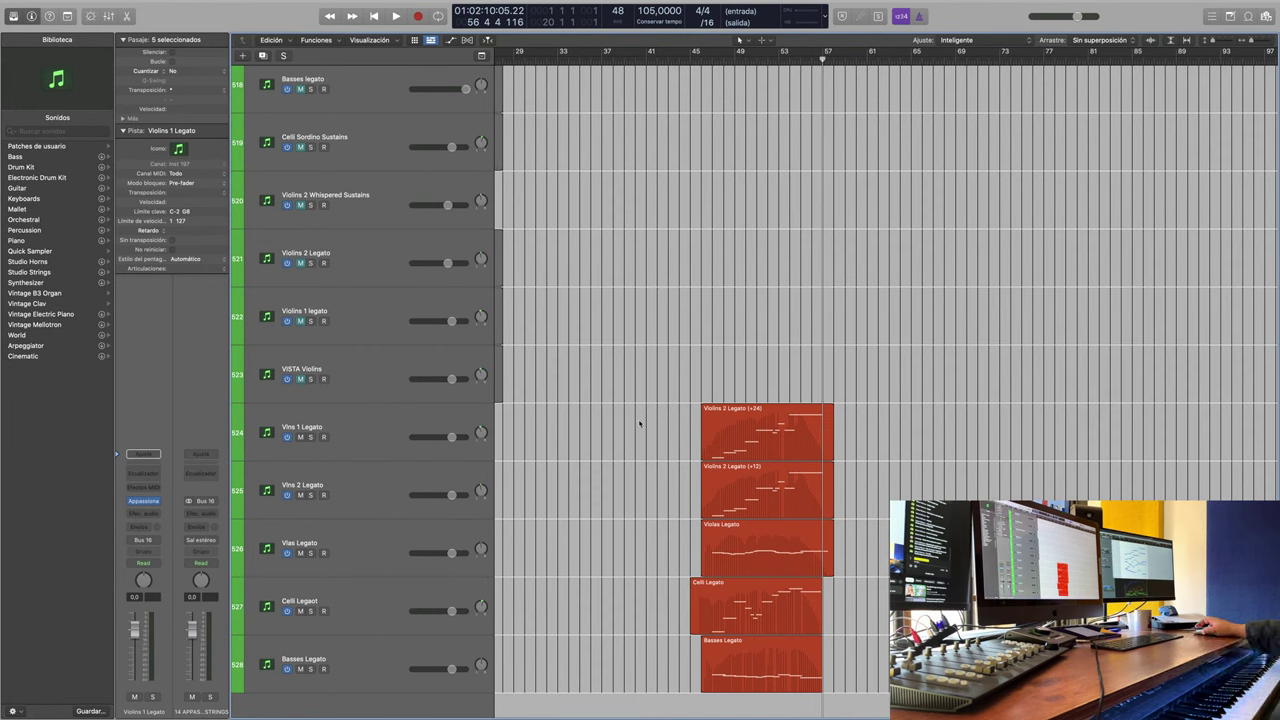
left_click_drag(310, 437, 314, 676)
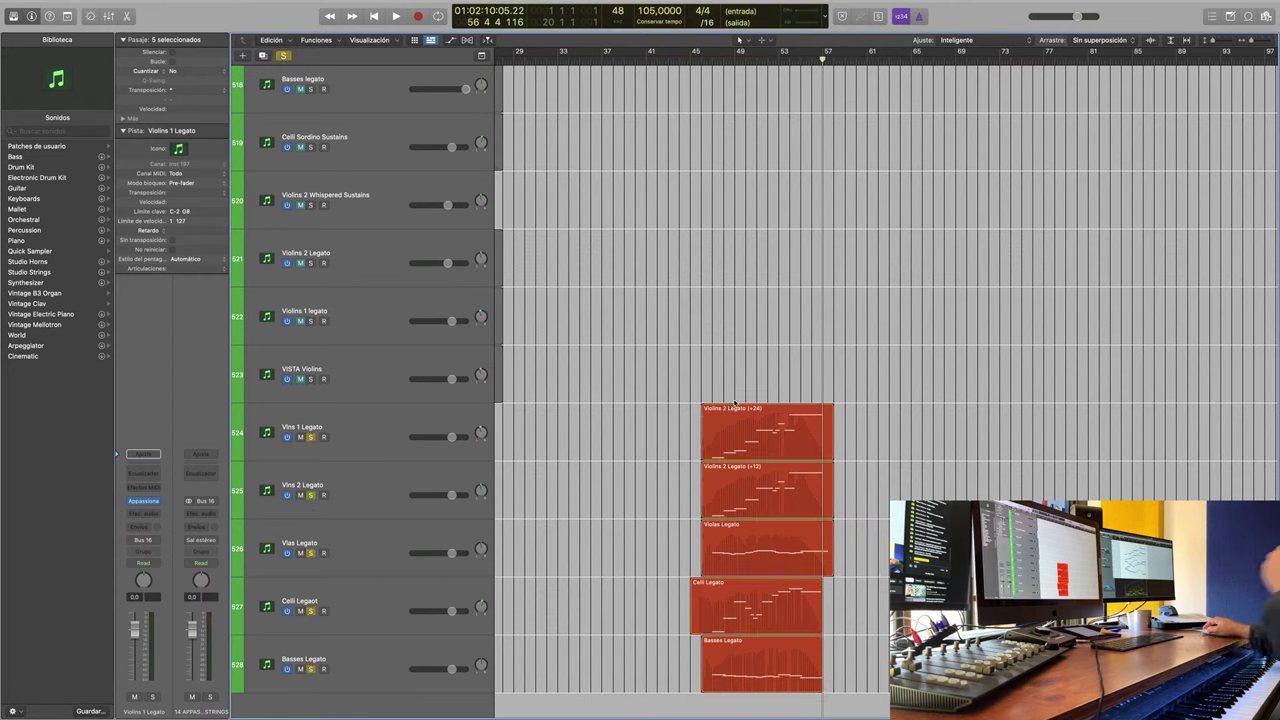
key("comma")
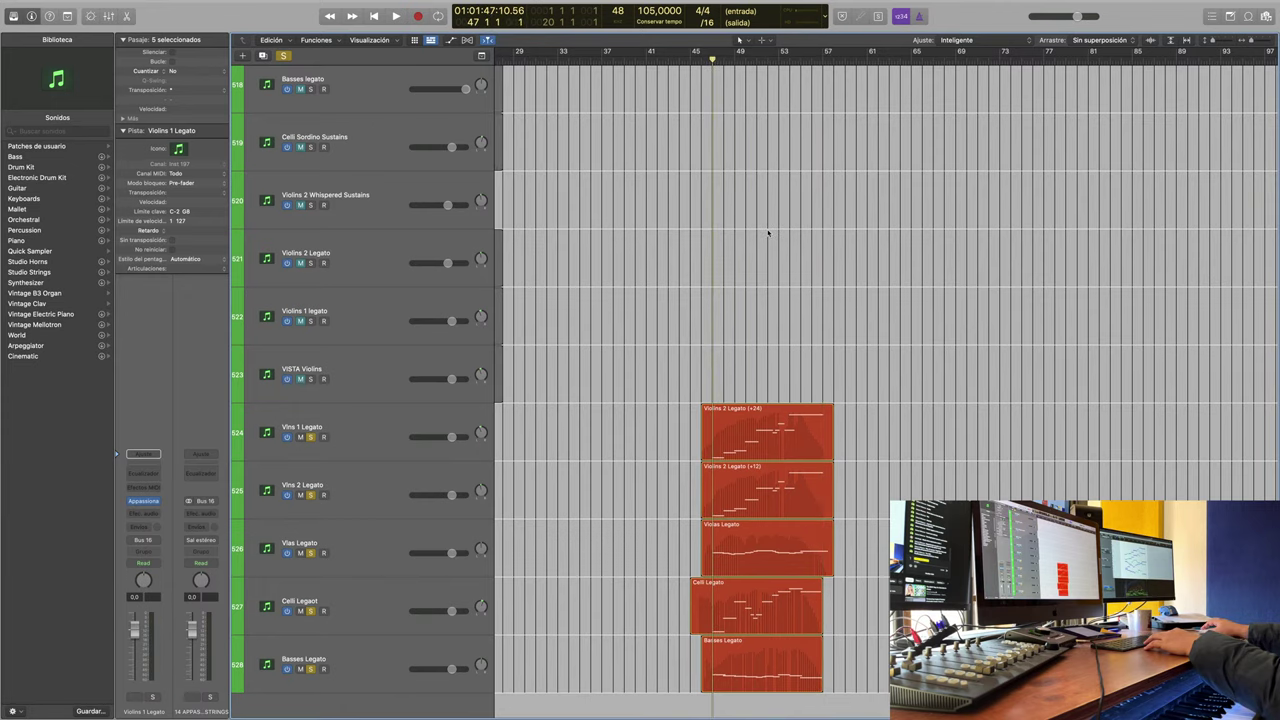
key("z")
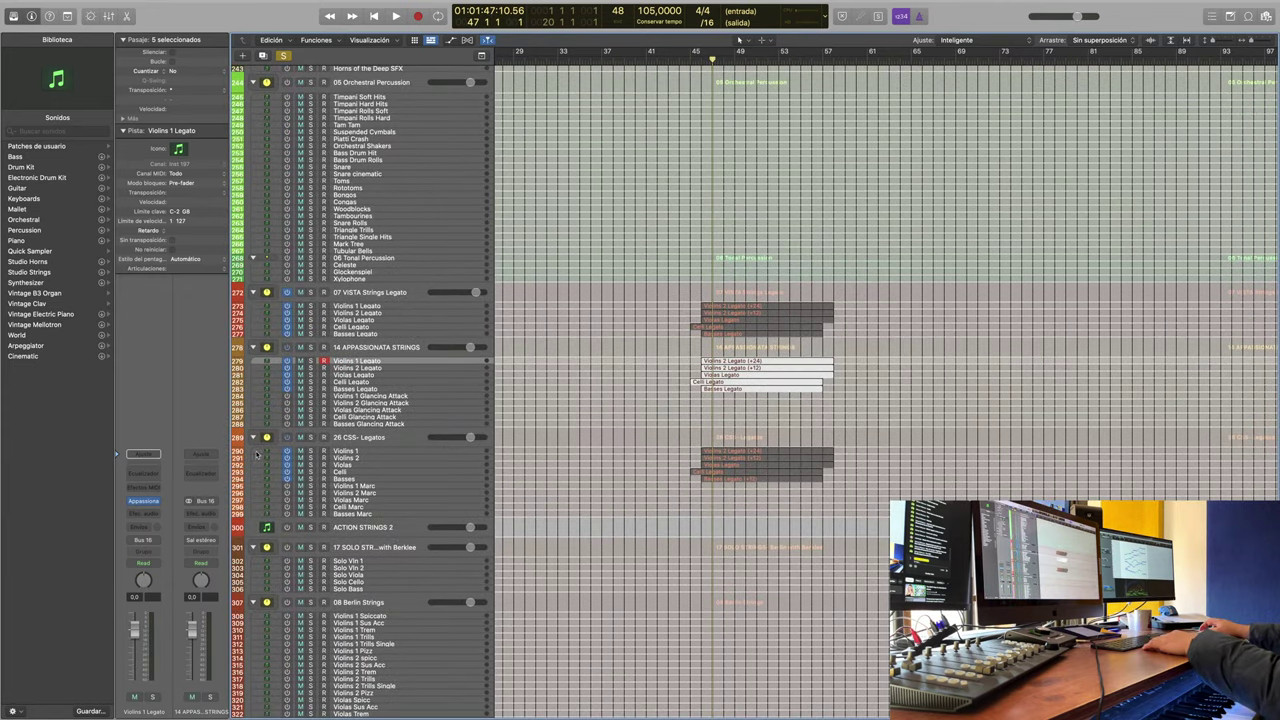
left_click(285, 57)
Step: Mute the VISTA Strings Legato stack and audition Appassionata, CSS and Pacific together from bar 46 to about bar 56
scroll(287, 390, "up", 1)
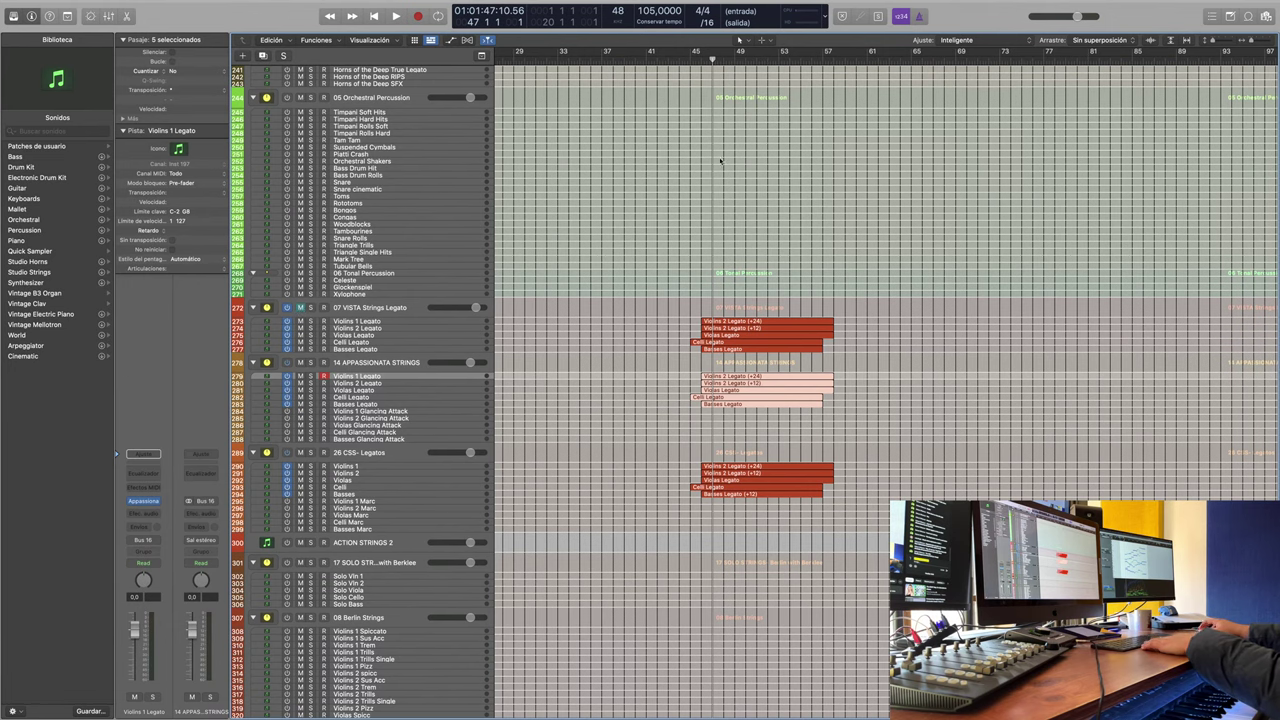
left_click(702, 60)
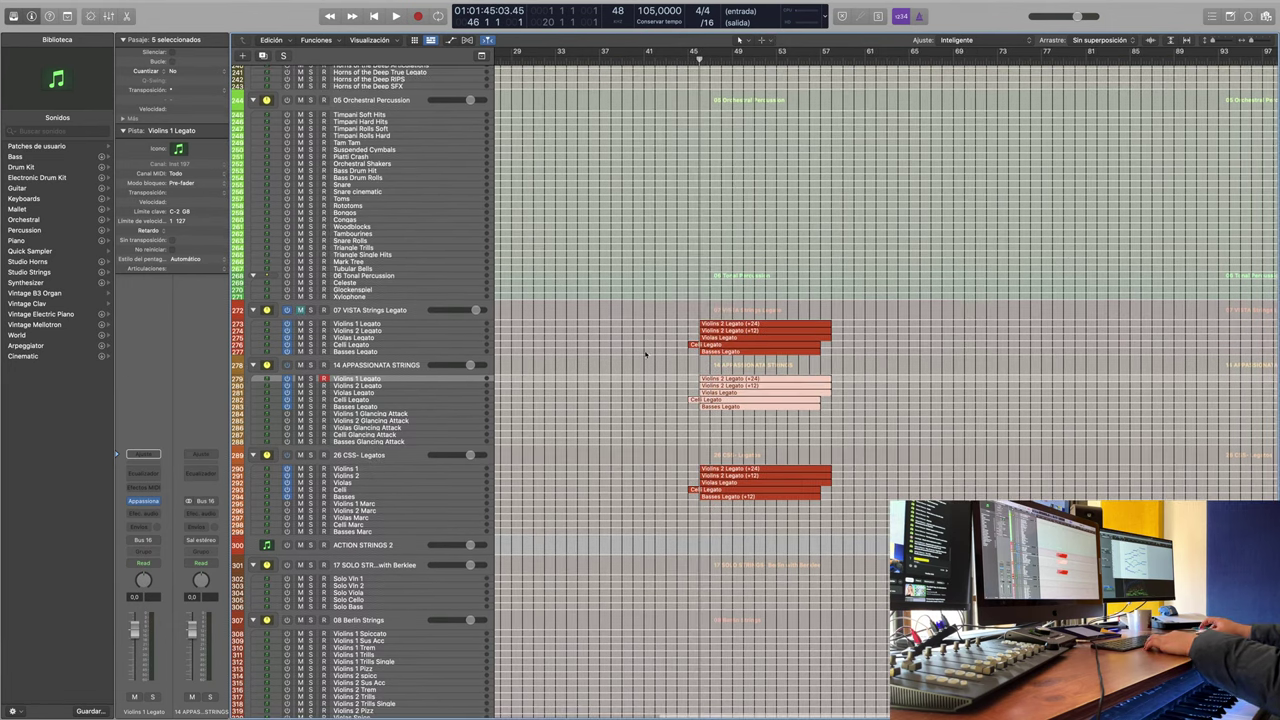
key("z")
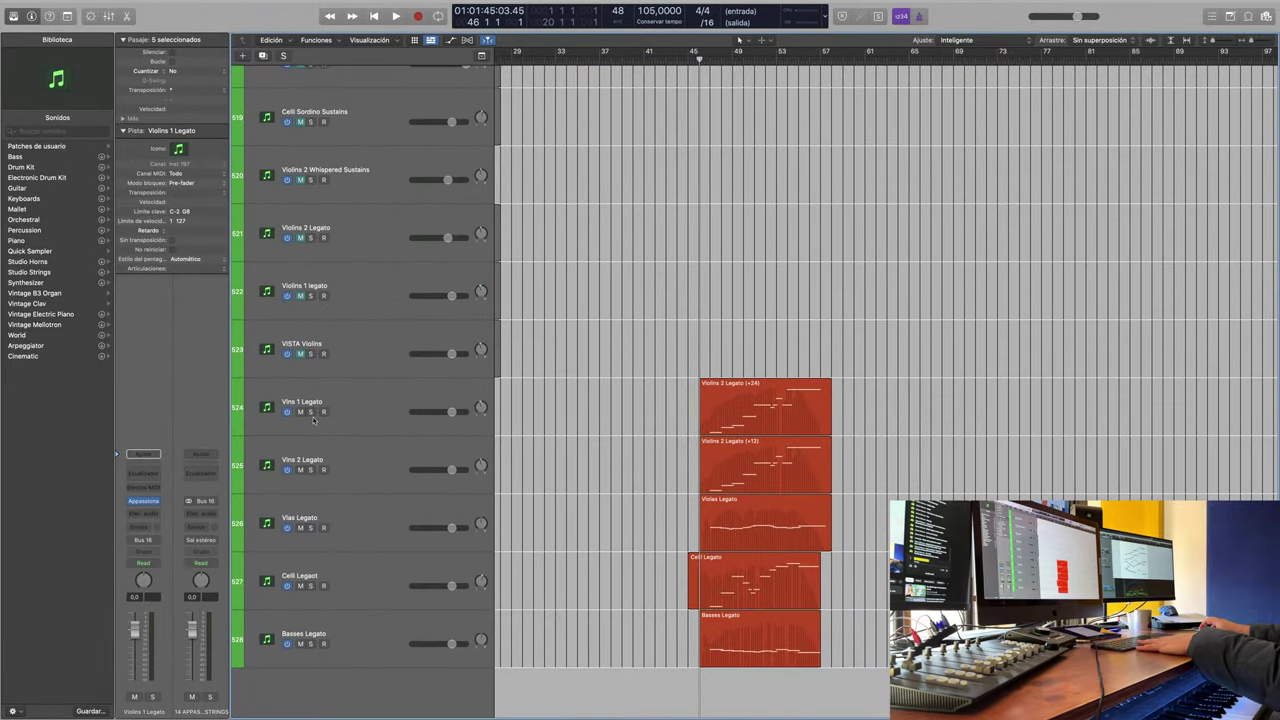
key("space")
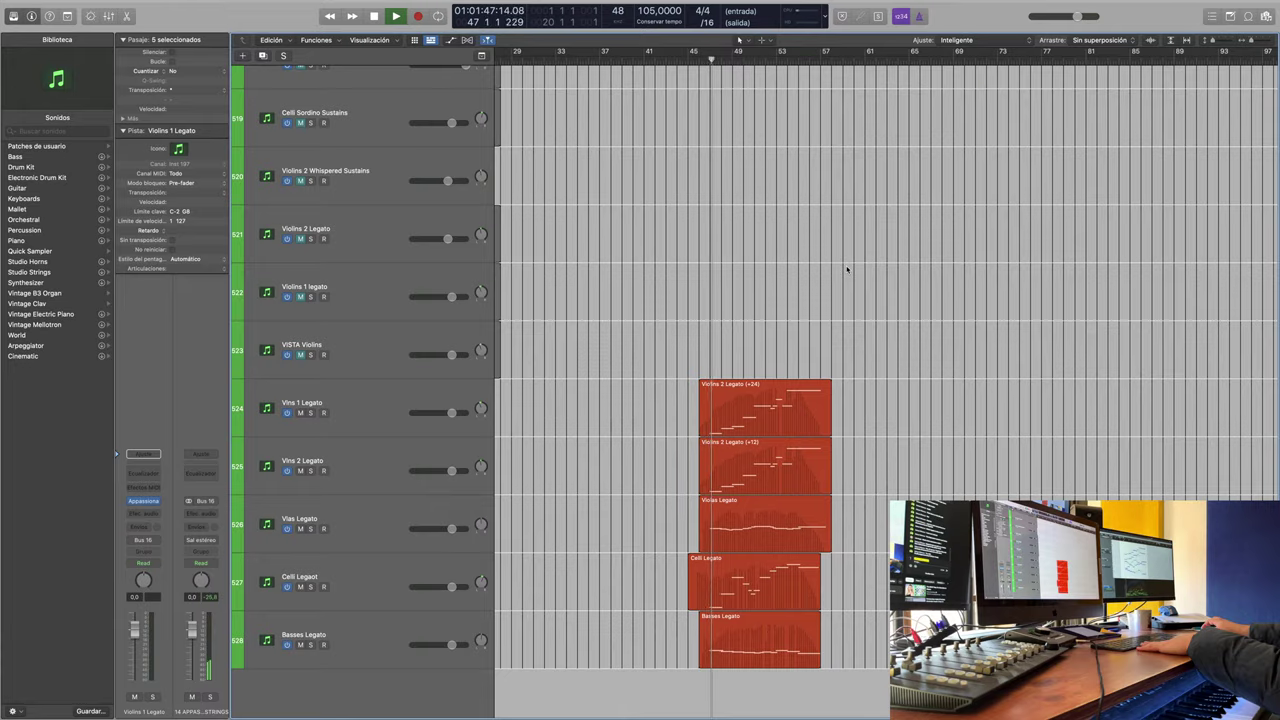
key("z")
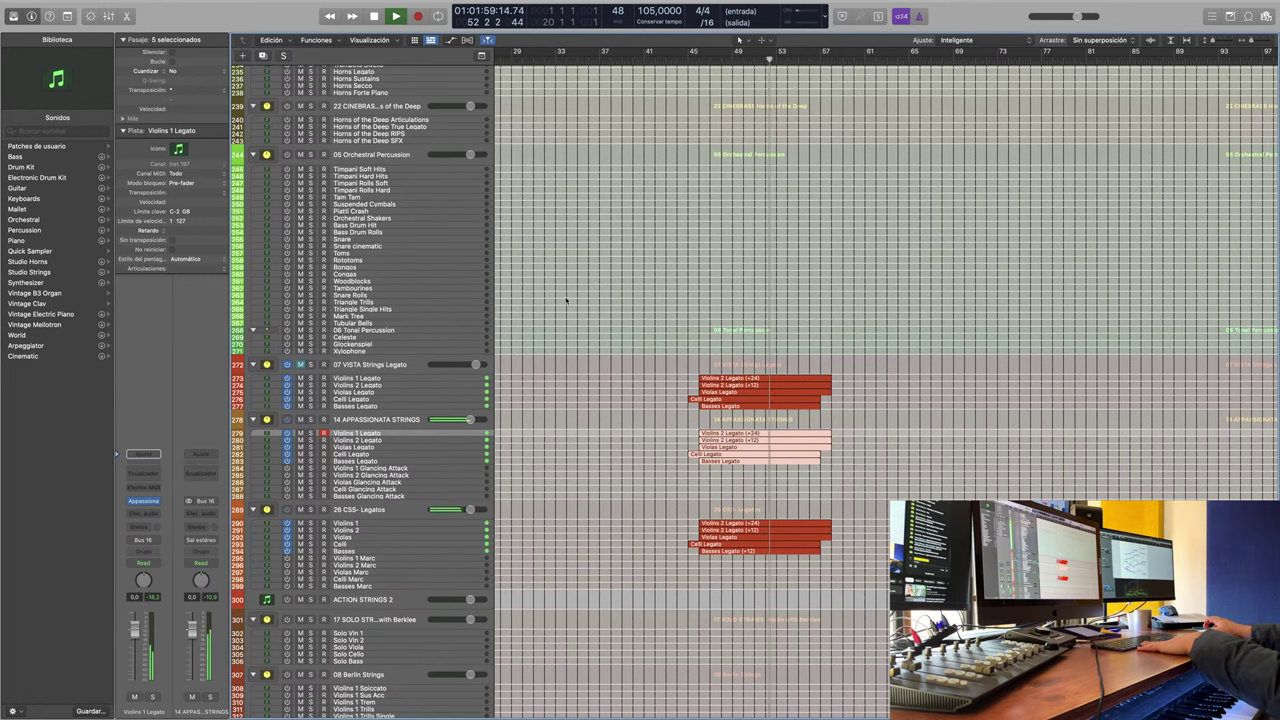
scroll(747, 305, "down", 5)
scroll(747, 311, "down", 2)
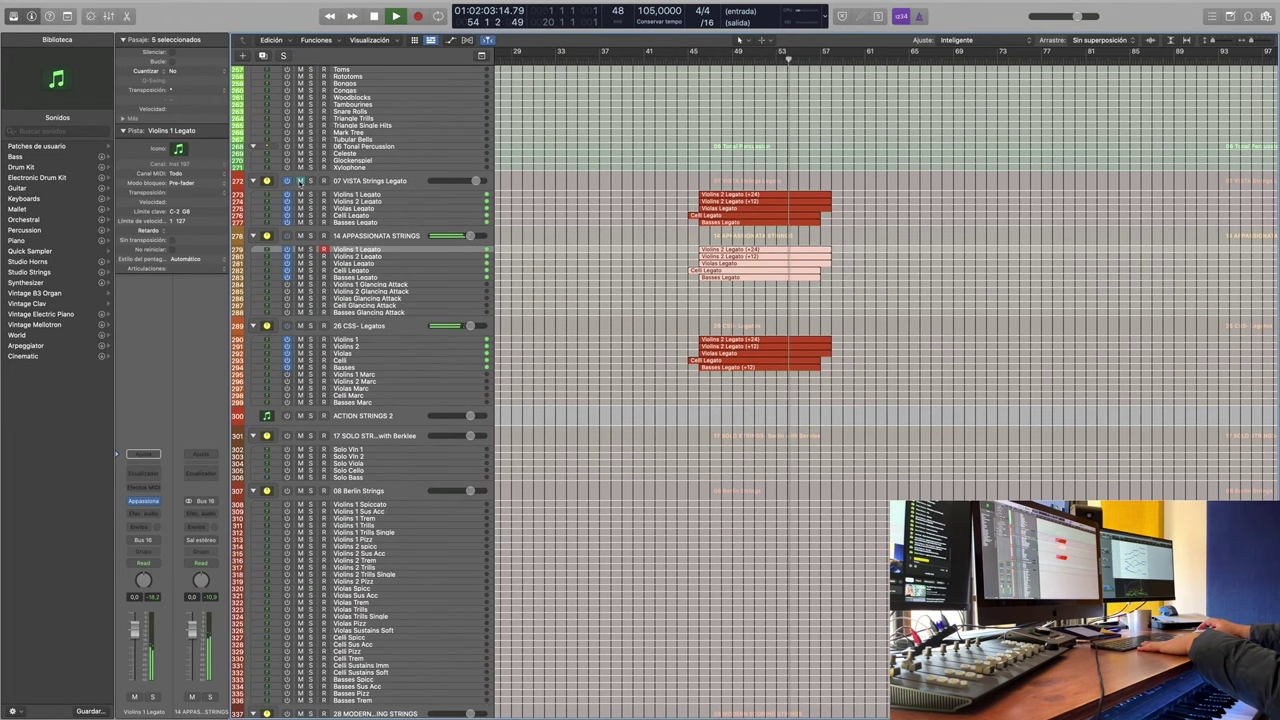
scroll(850, 330, "down", 12)
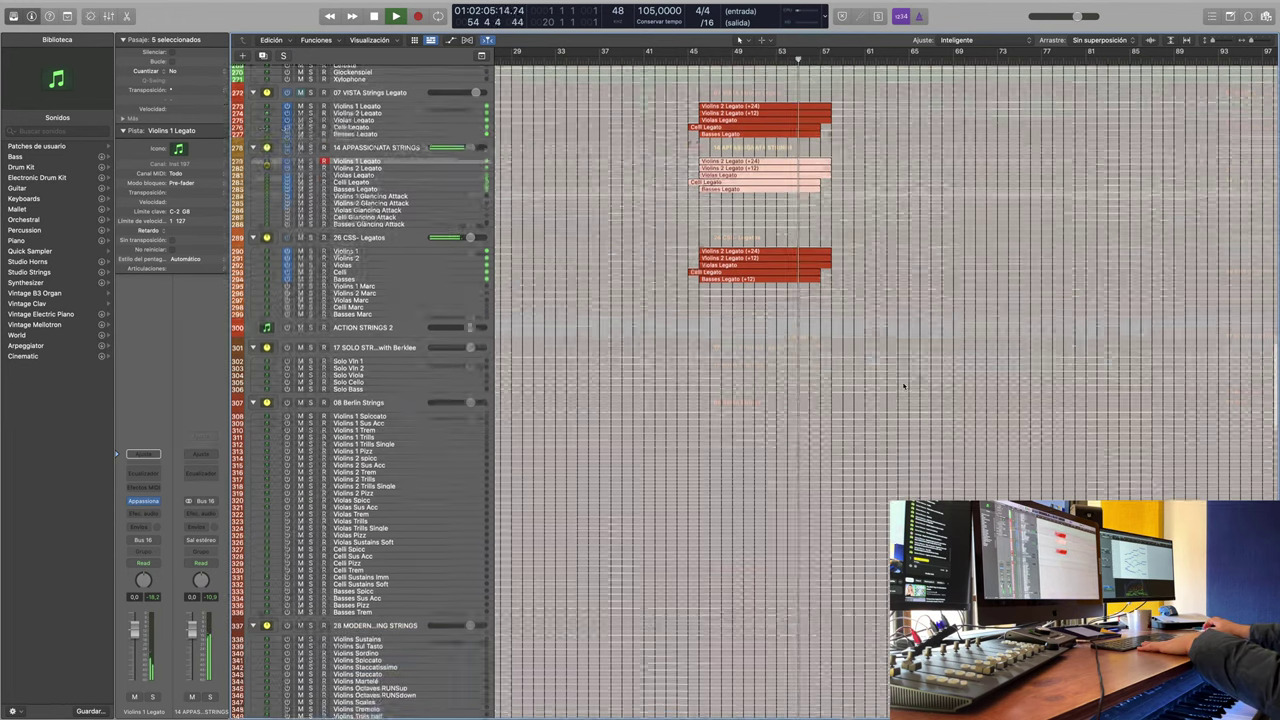
key("z")
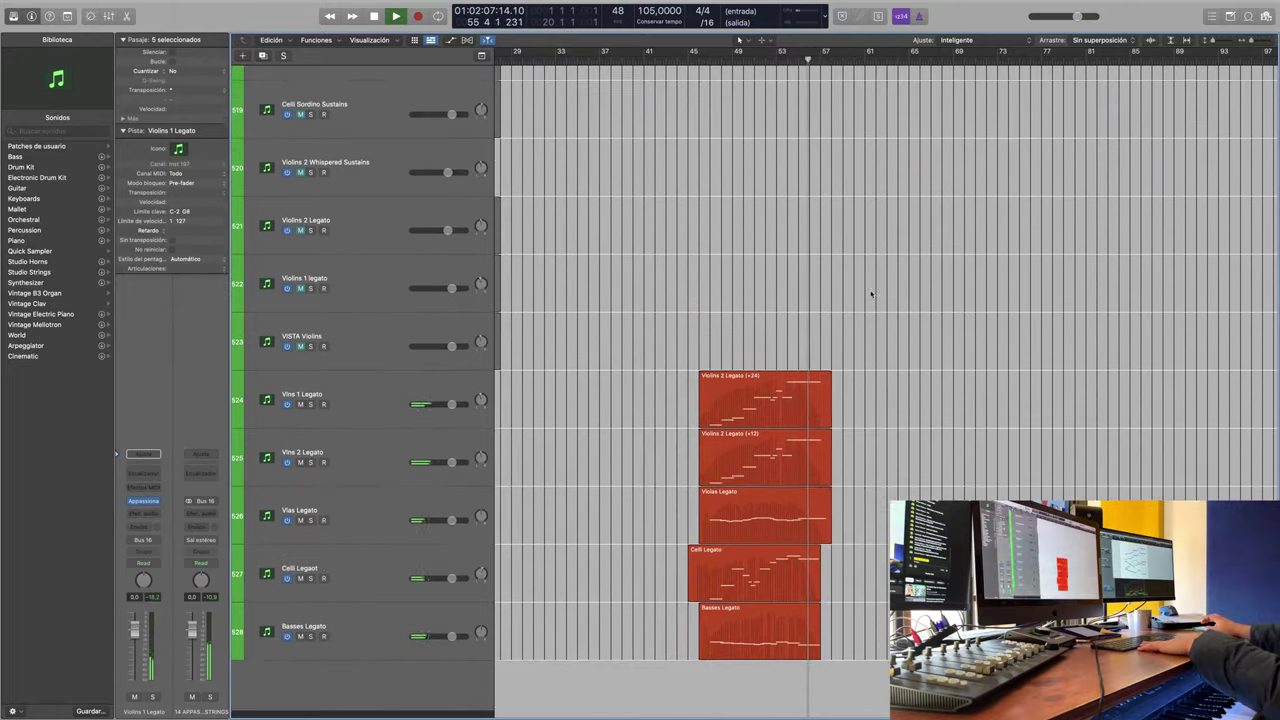
key("space")
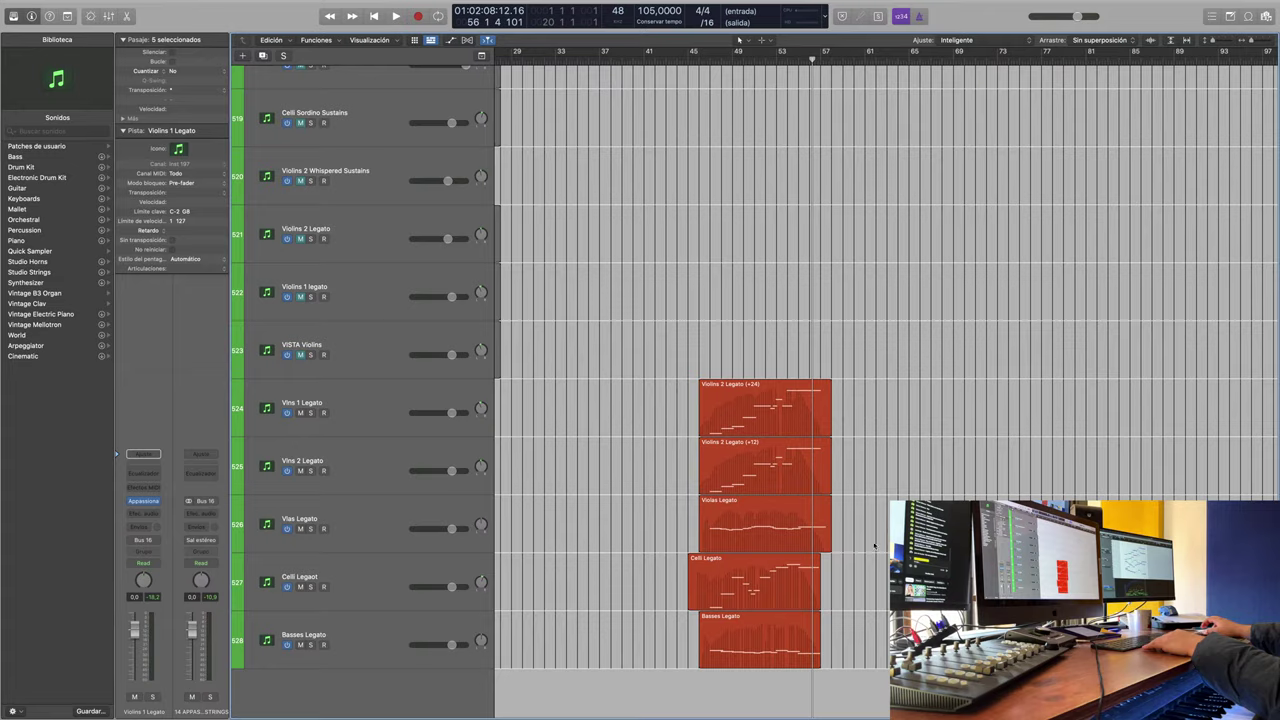
Step: Unmute the VISTA Strings Legato stack and start playing all four string libraries together from bar 46
scroll(871, 659, "down", 6)
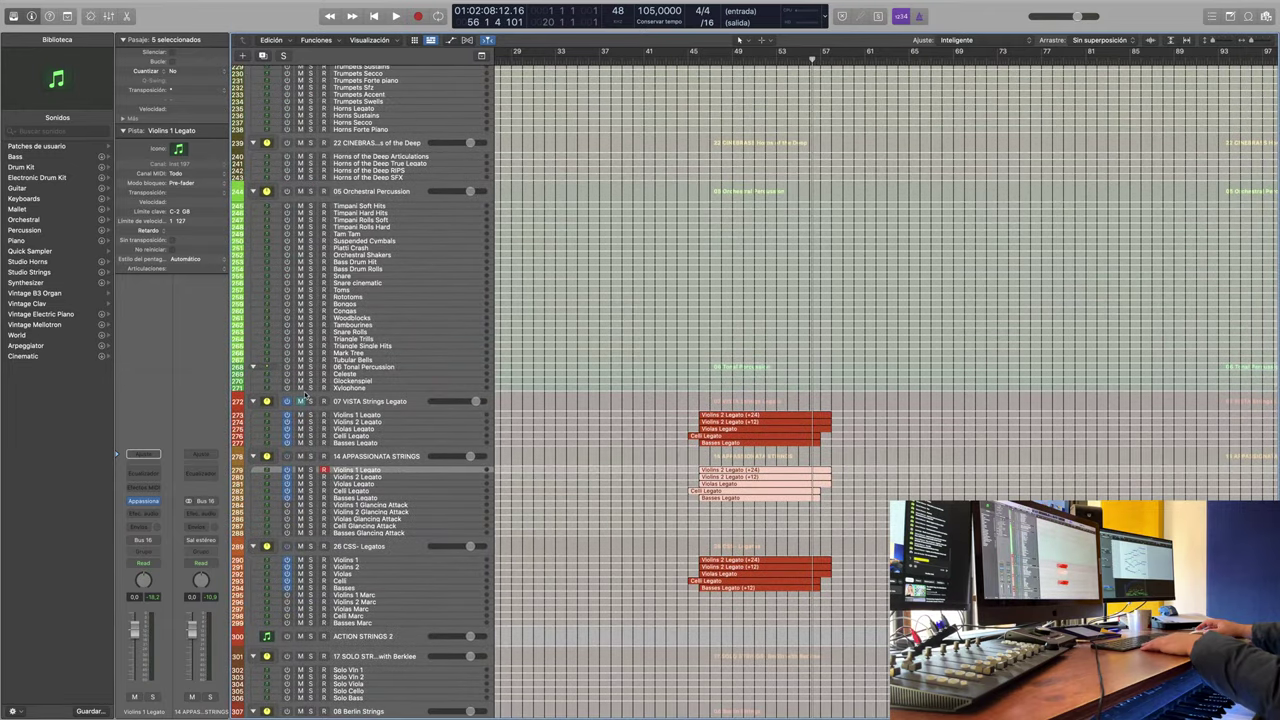
scroll(520, 220, "right", 1)
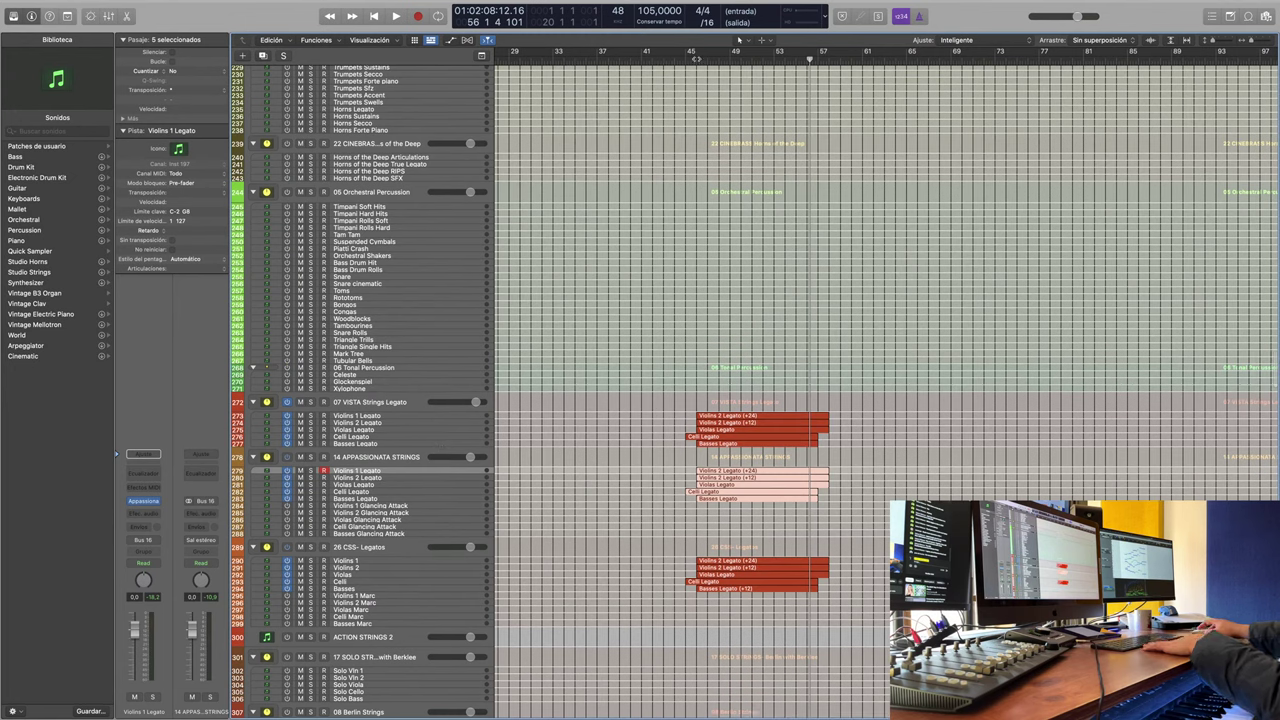
left_click(696, 60)
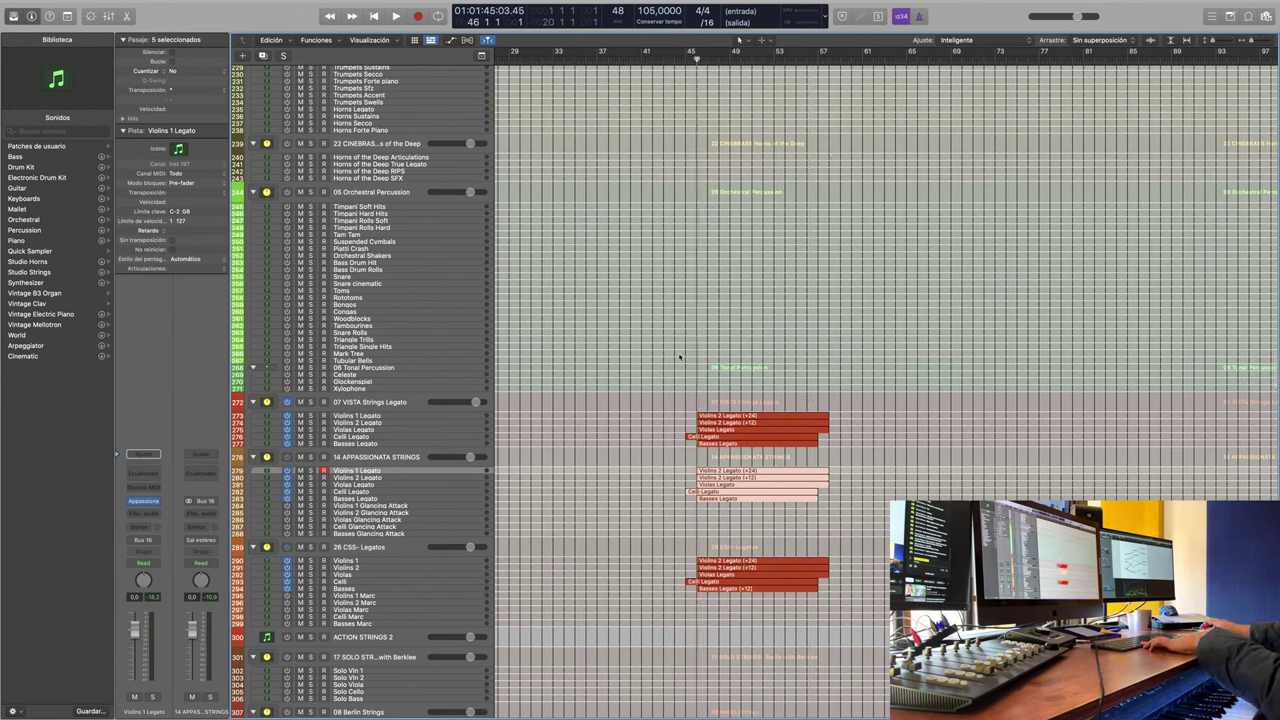
key("space")
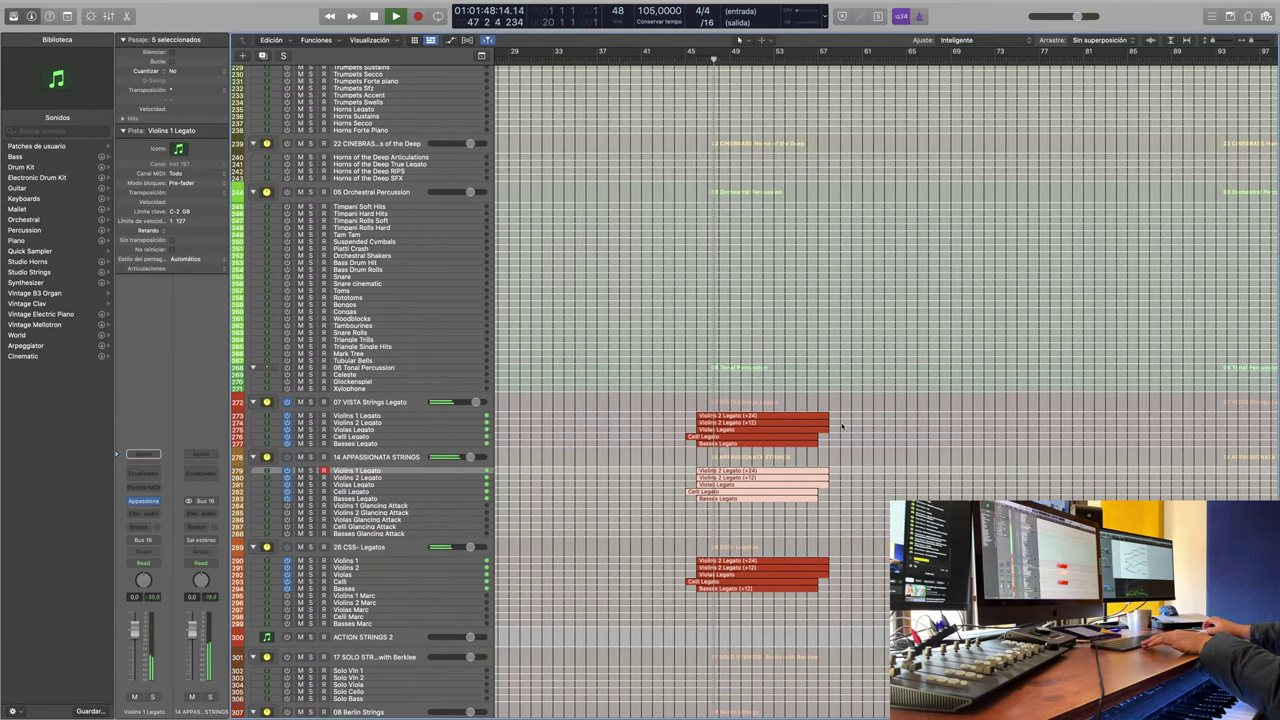
key("z")
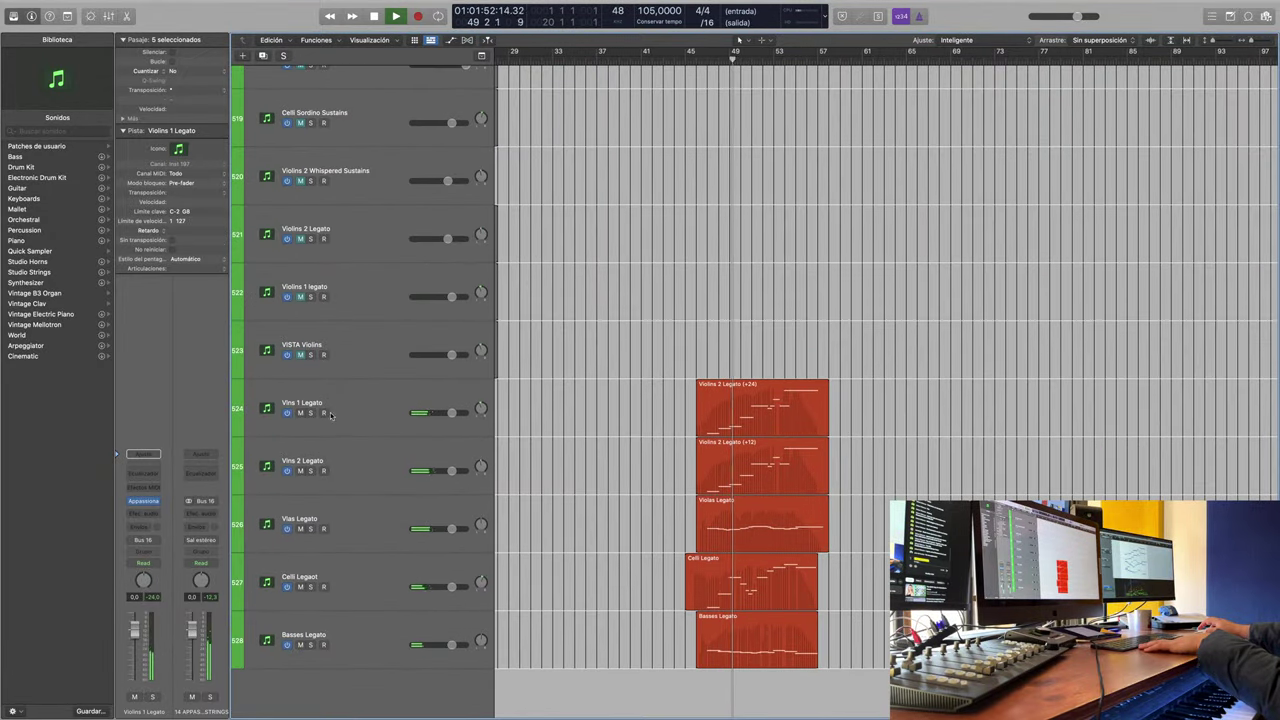
Step: Select the five Pacific legato tracks, compare the blend with them muted and unmuted during playback, and stop at about bar 55
left_click(331, 414)
left_click(345, 635, "shift")
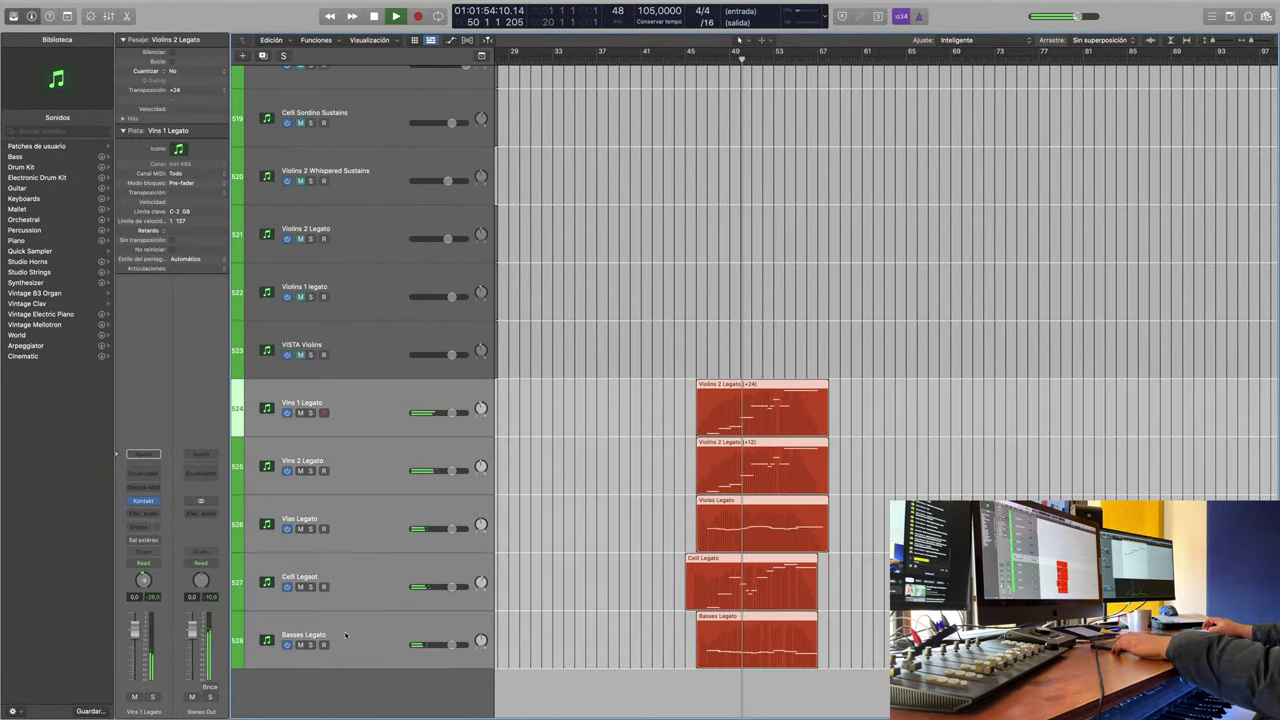
left_click(299, 645)
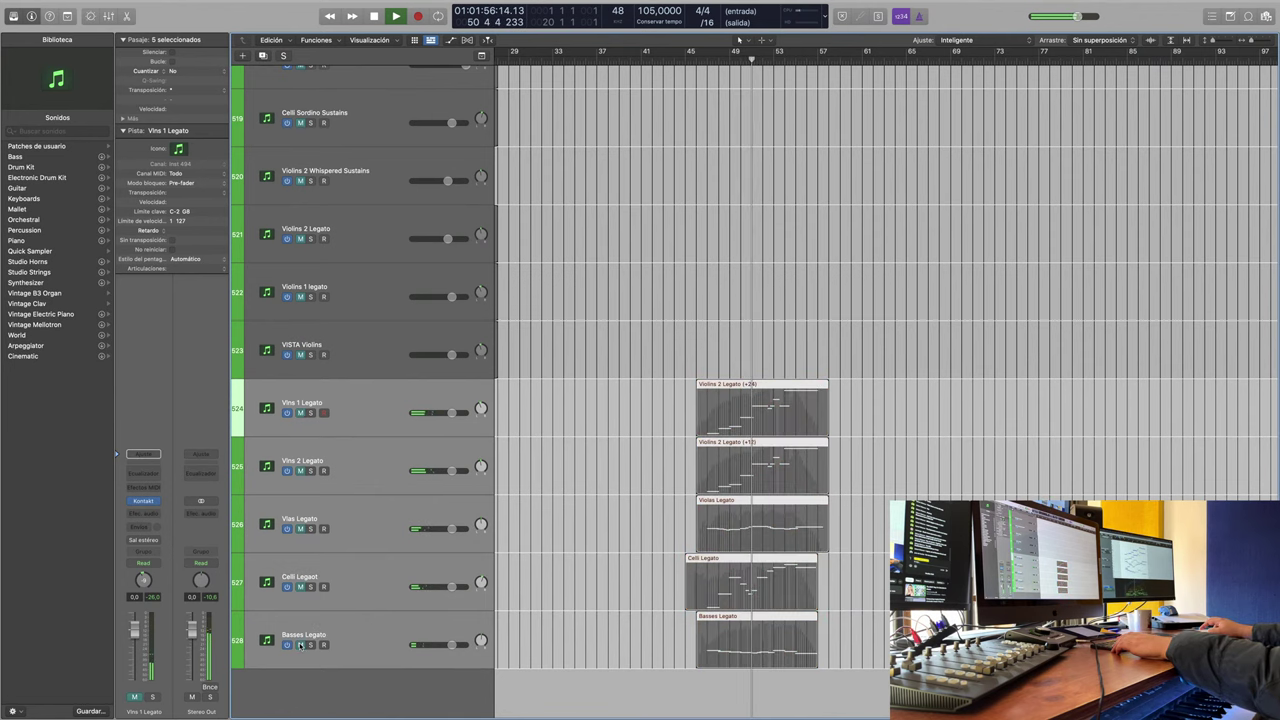
left_click(299, 645)
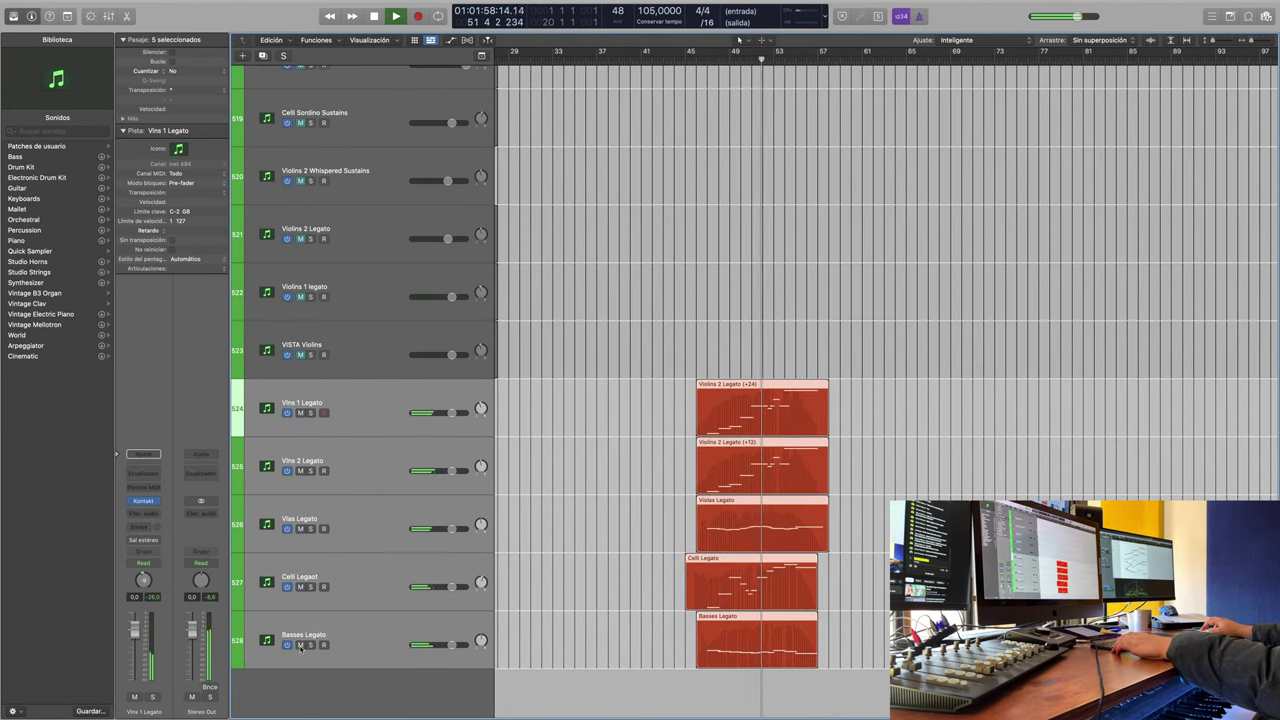
left_click(299, 645)
left_click(299, 645)
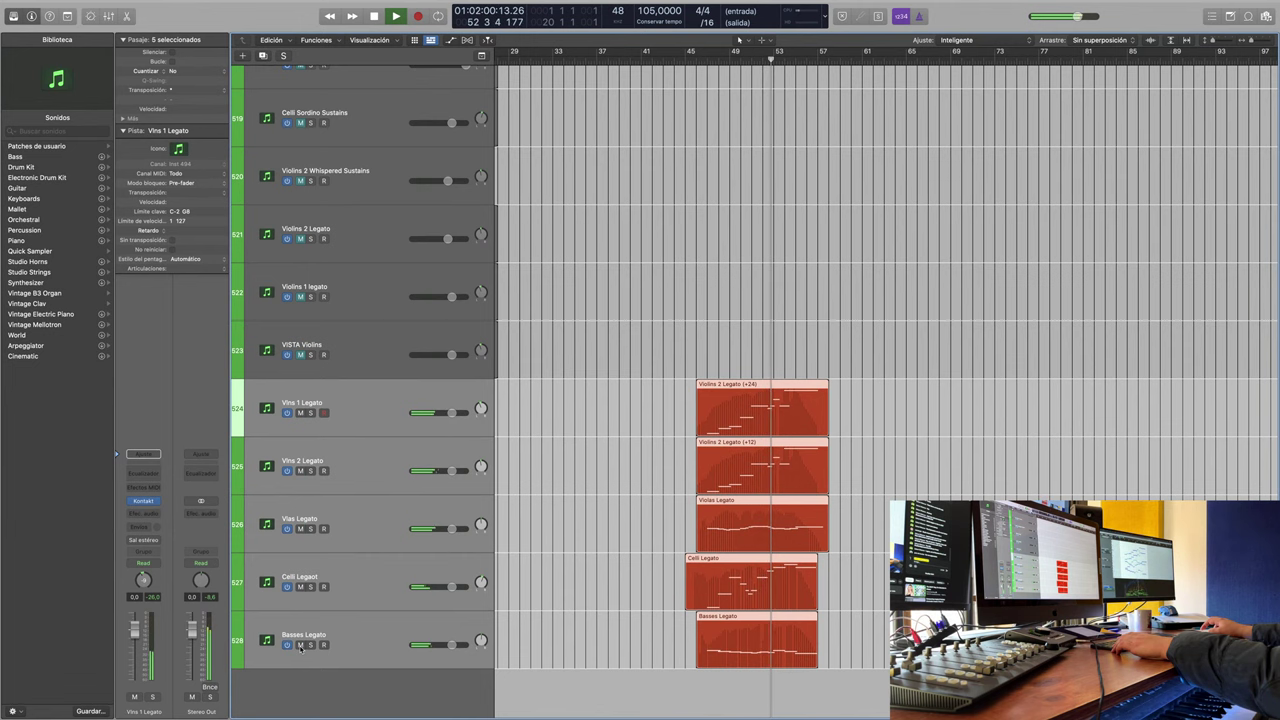
left_click(299, 645)
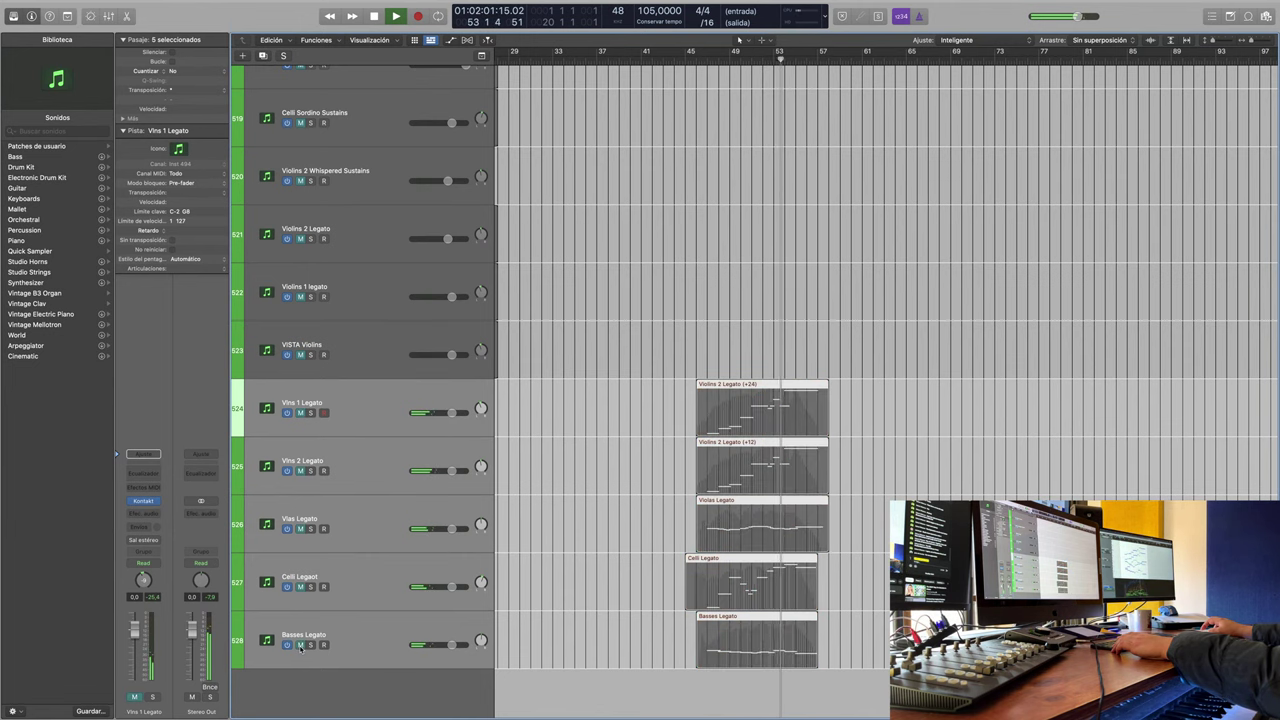
left_click(299, 645)
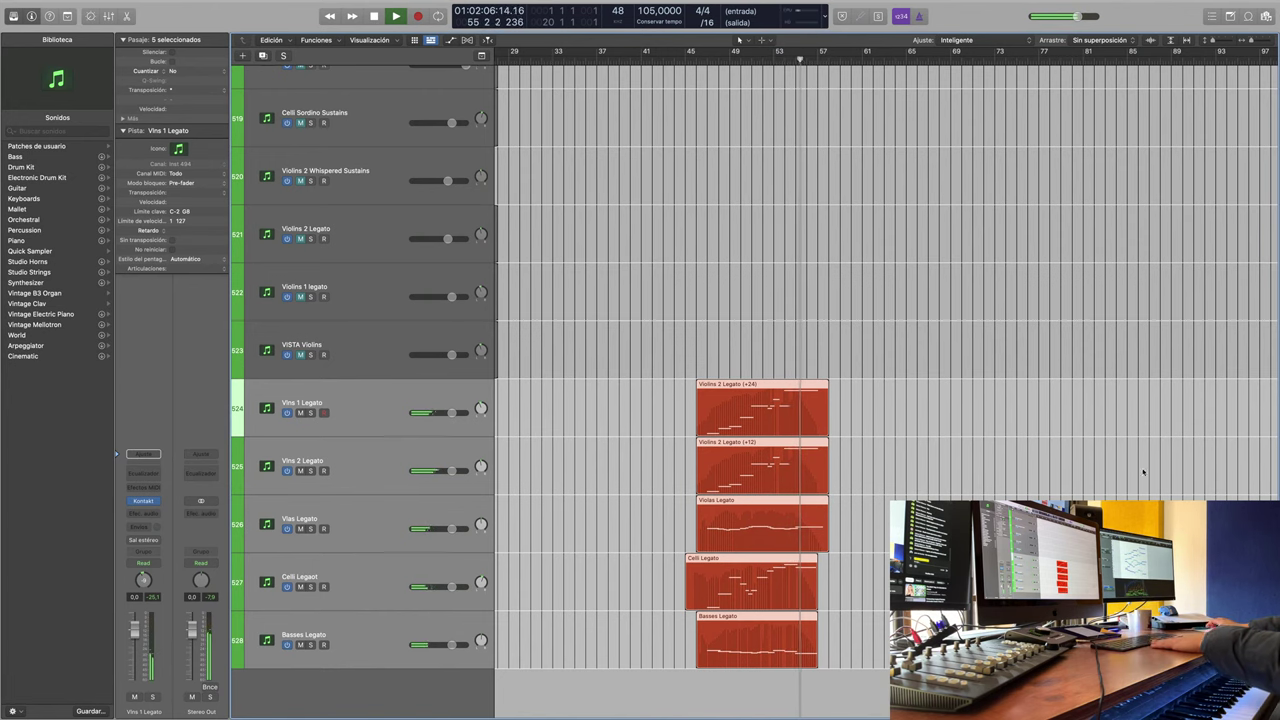
key("space")
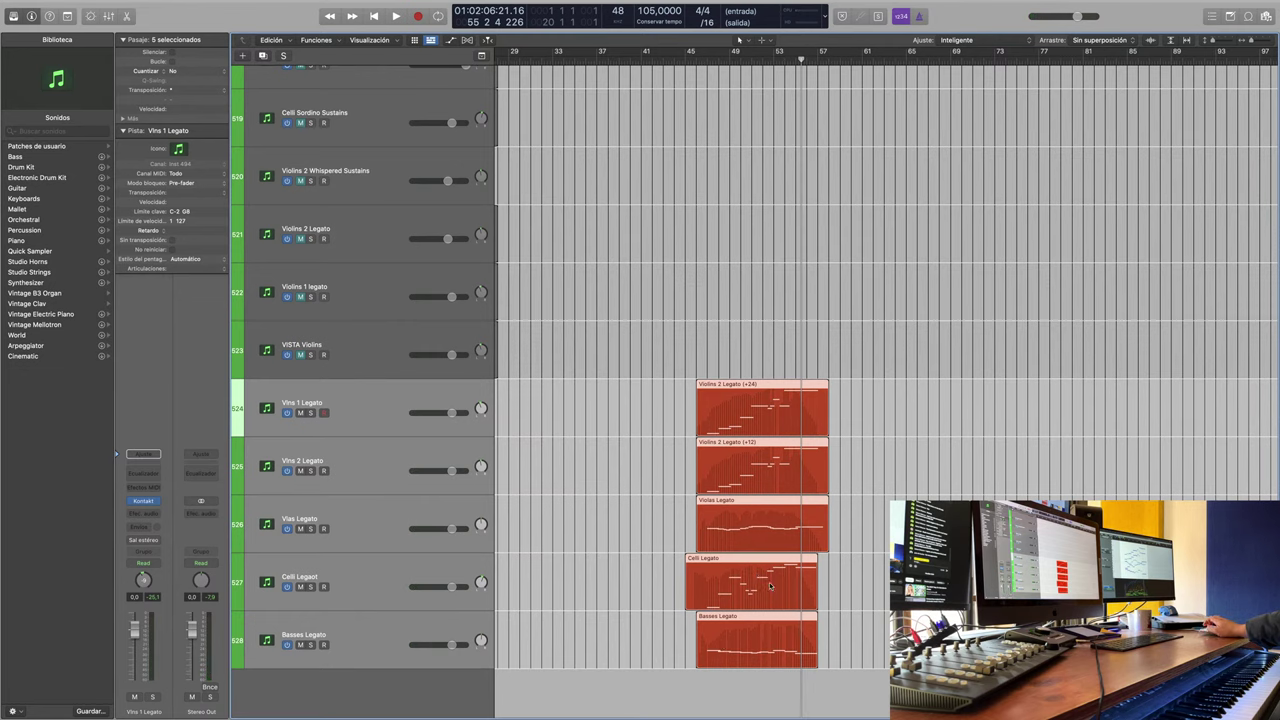
Step: Return to the project start and unmute the string tracks from VIOLAS whispered sustains down to VISTA Violins
left_click(903, 497)
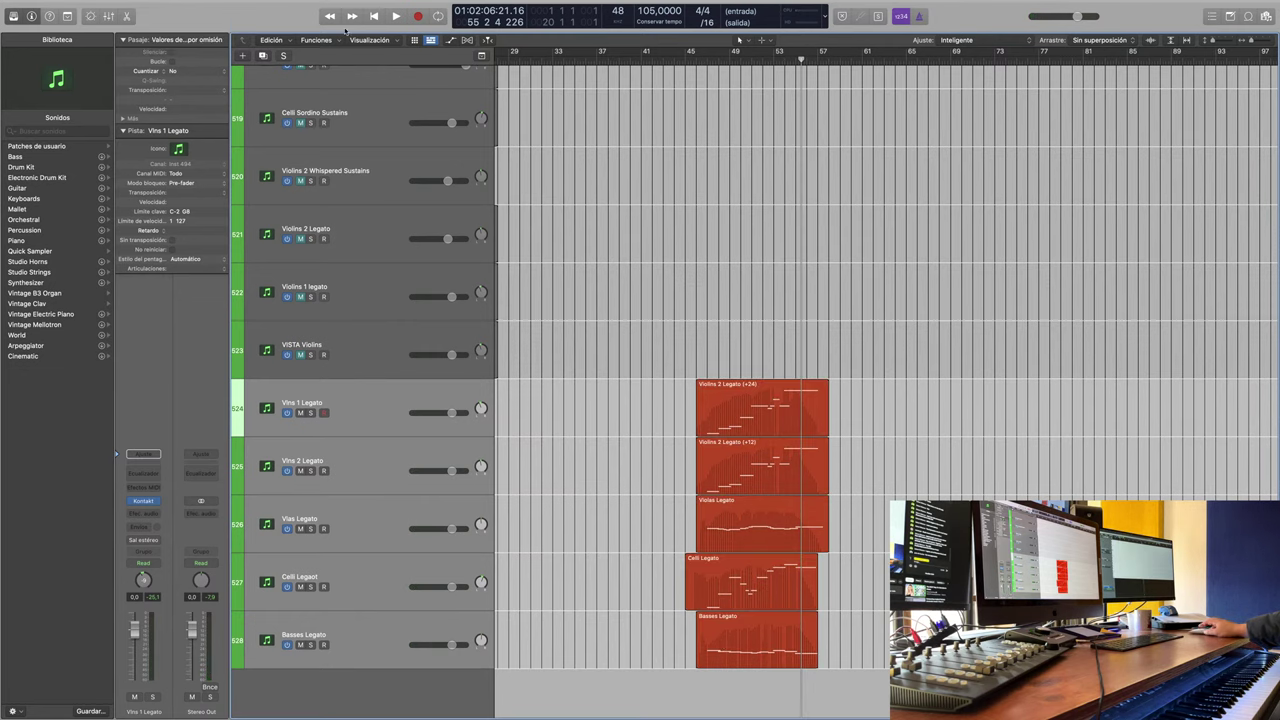
left_click(376, 16)
scroll(926, 334, "up", 8)
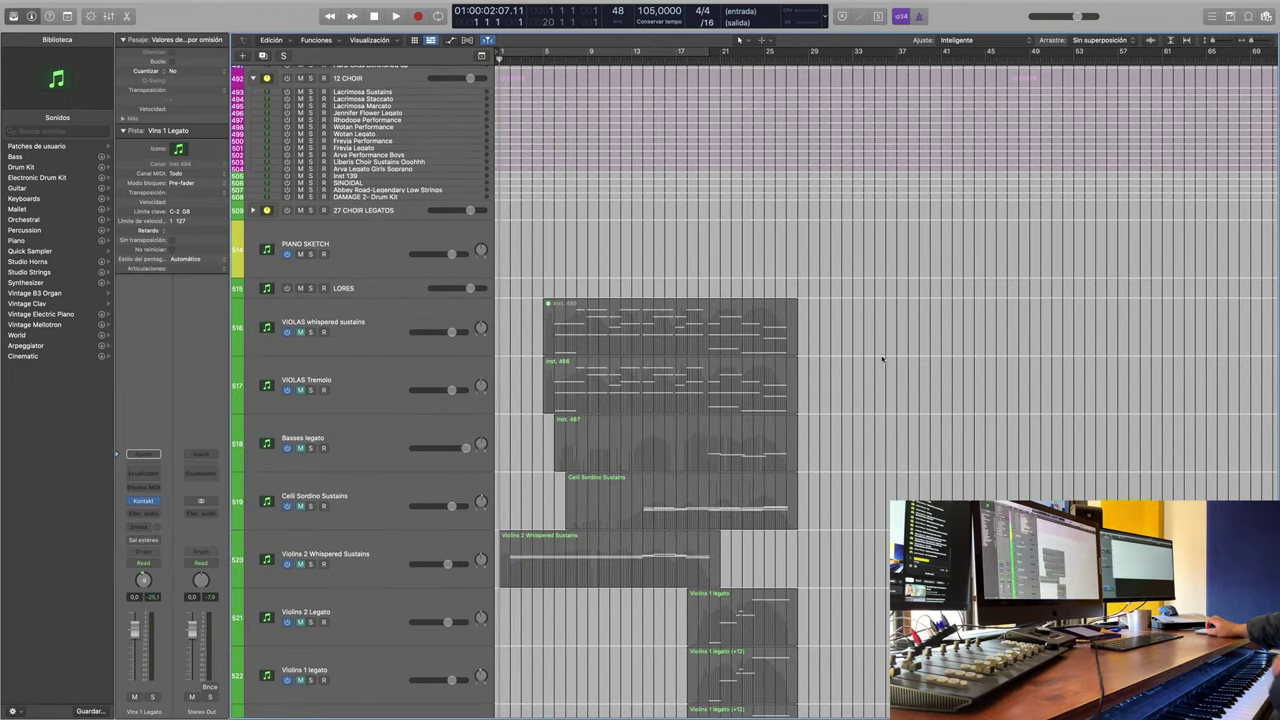
scroll(509, 252, "down", 2)
left_click(296, 283)
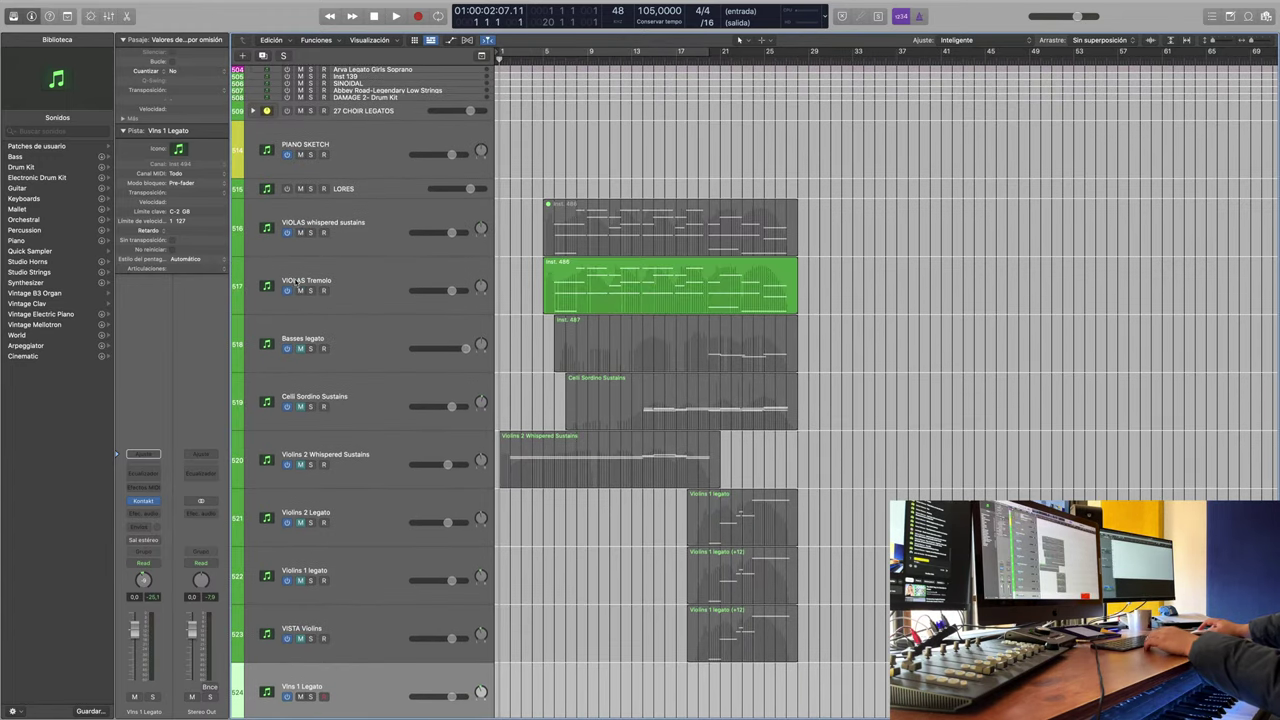
left_click_drag(296, 310, 298, 628)
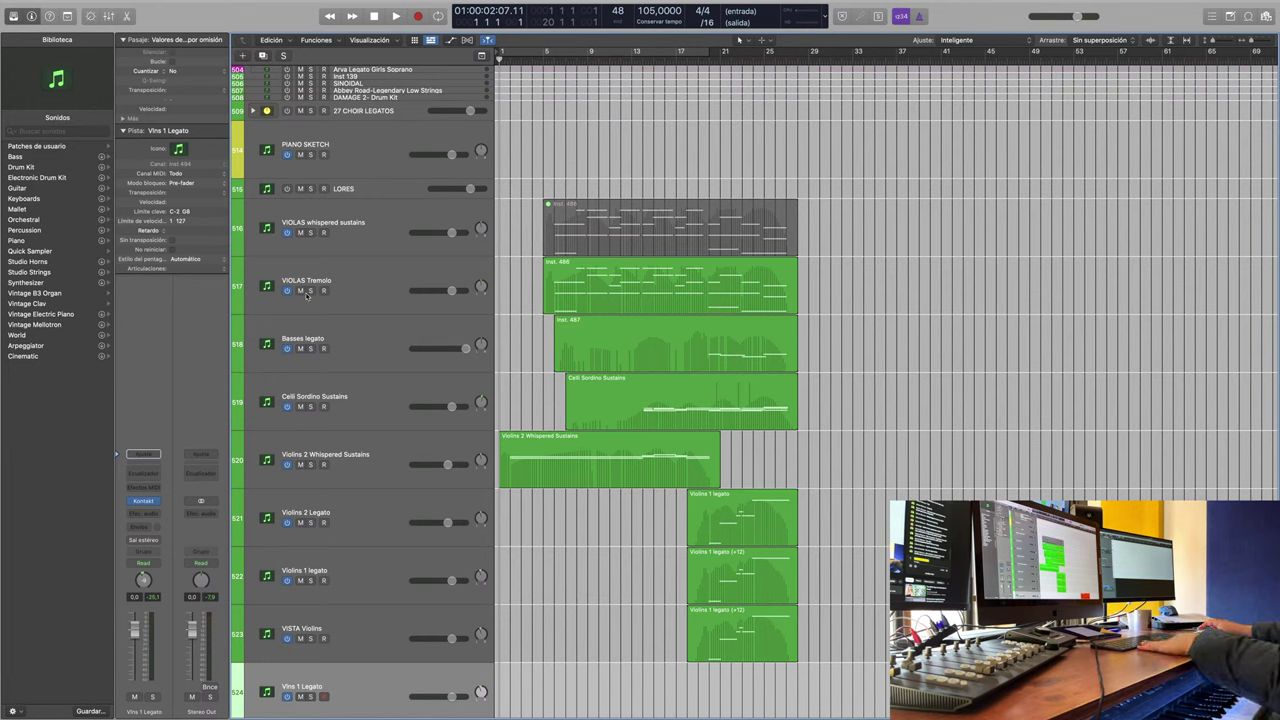
Step: Trim the start of the muted VIOLAS whispered sustains region to bar 13 and unmute the region
left_click(629, 239)
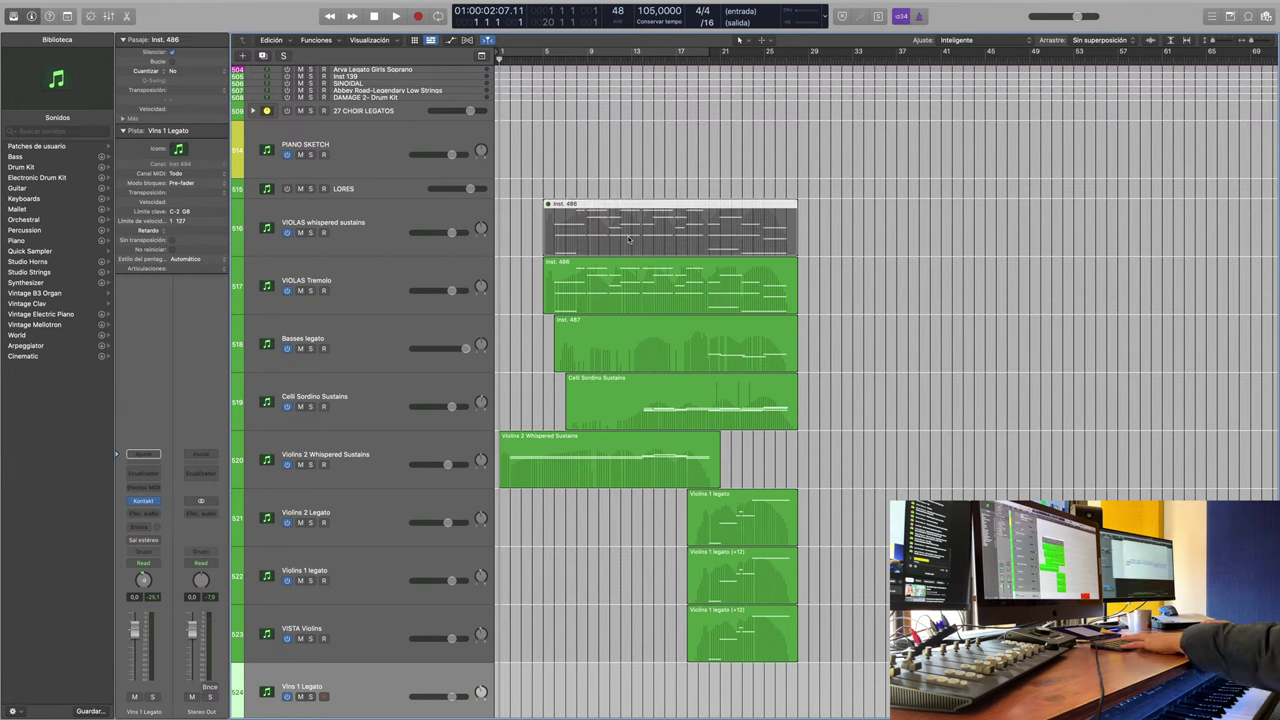
left_click(565, 290)
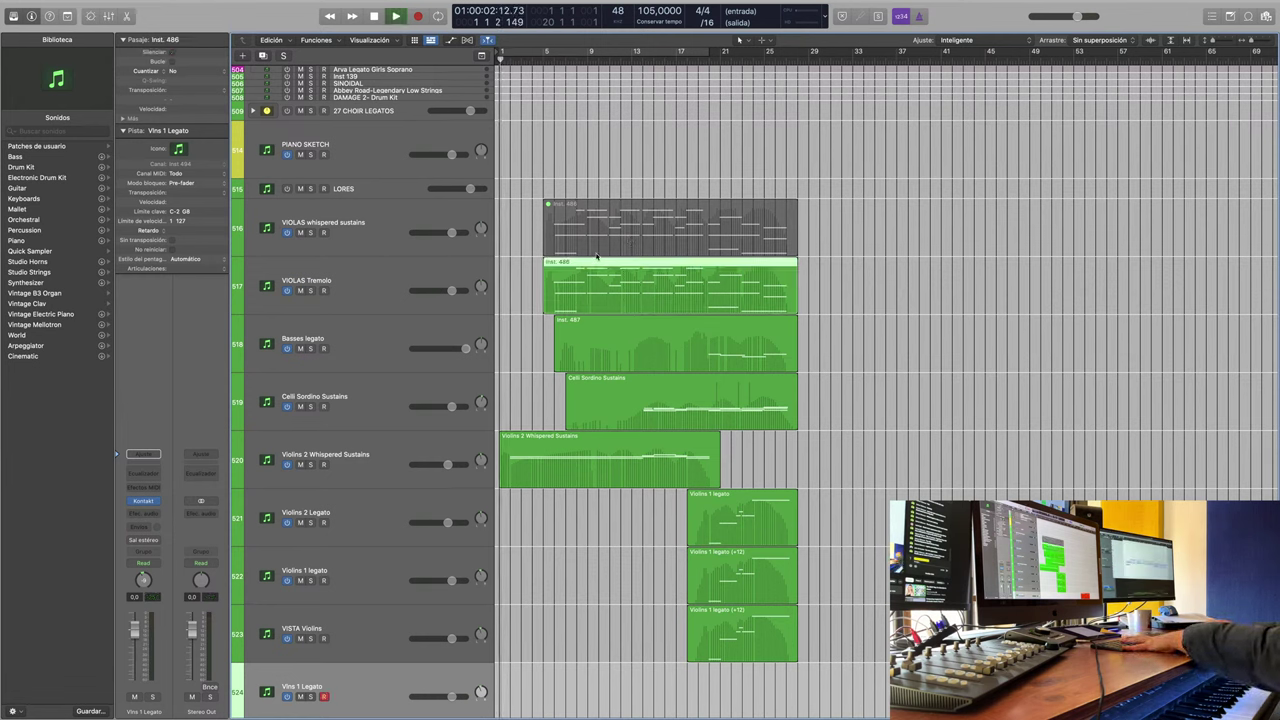
key("space")
left_click(575, 241)
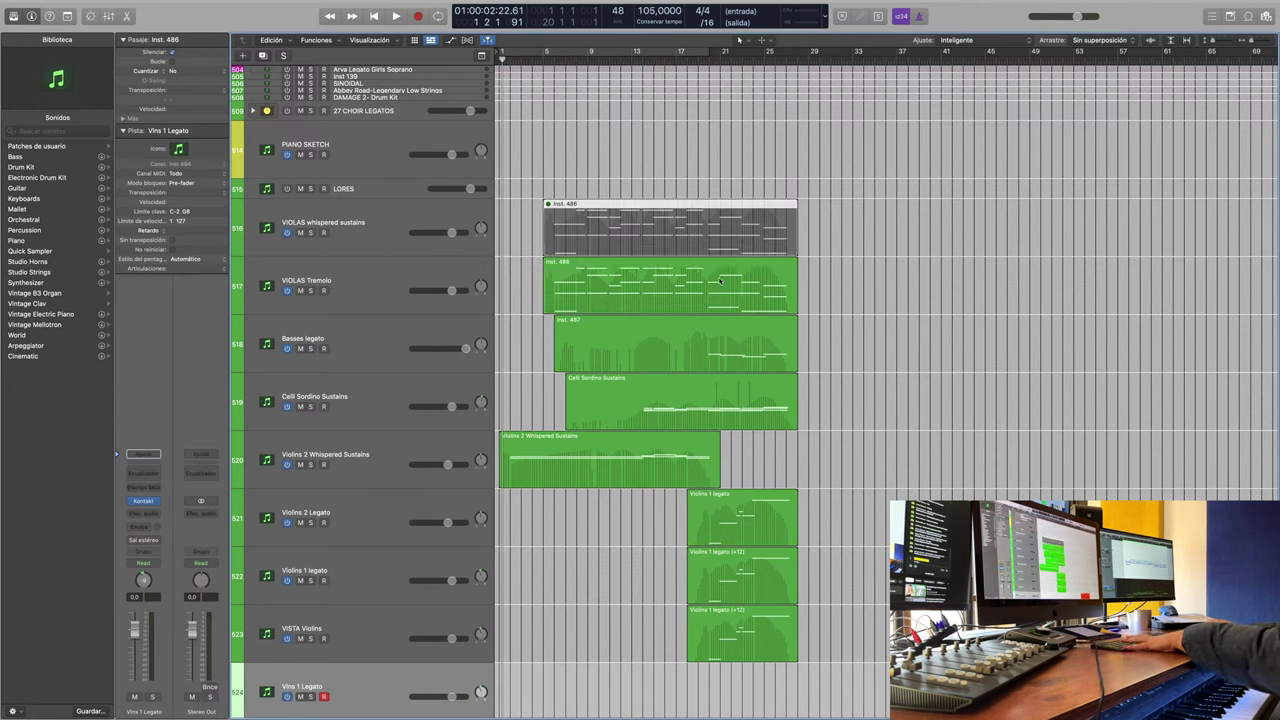
left_click(632, 59)
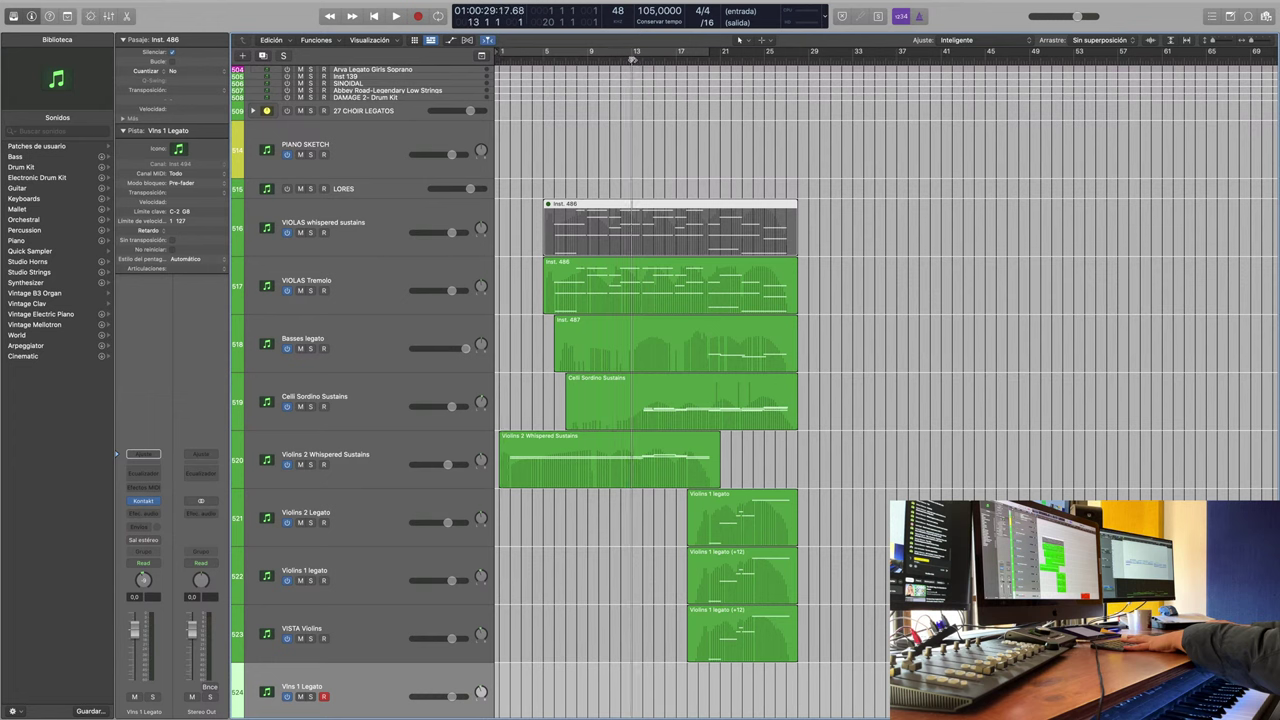
key(".")
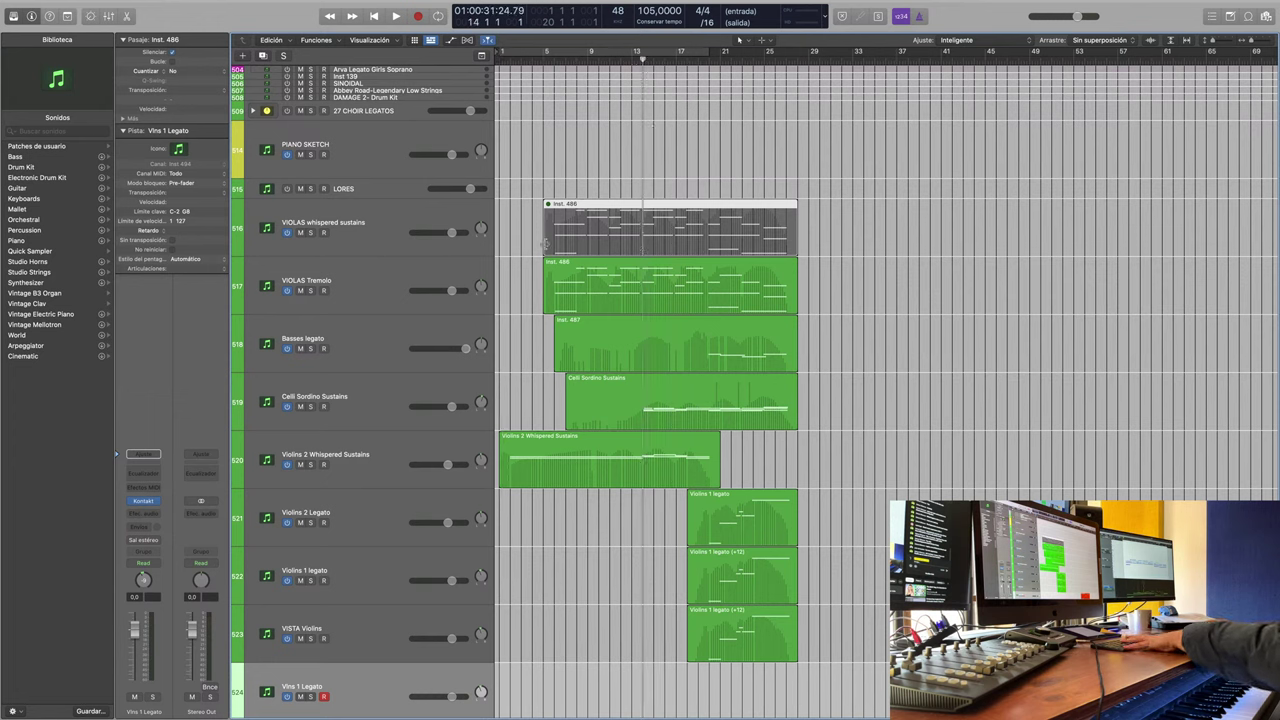
left_click_drag(545, 243, 632, 245)
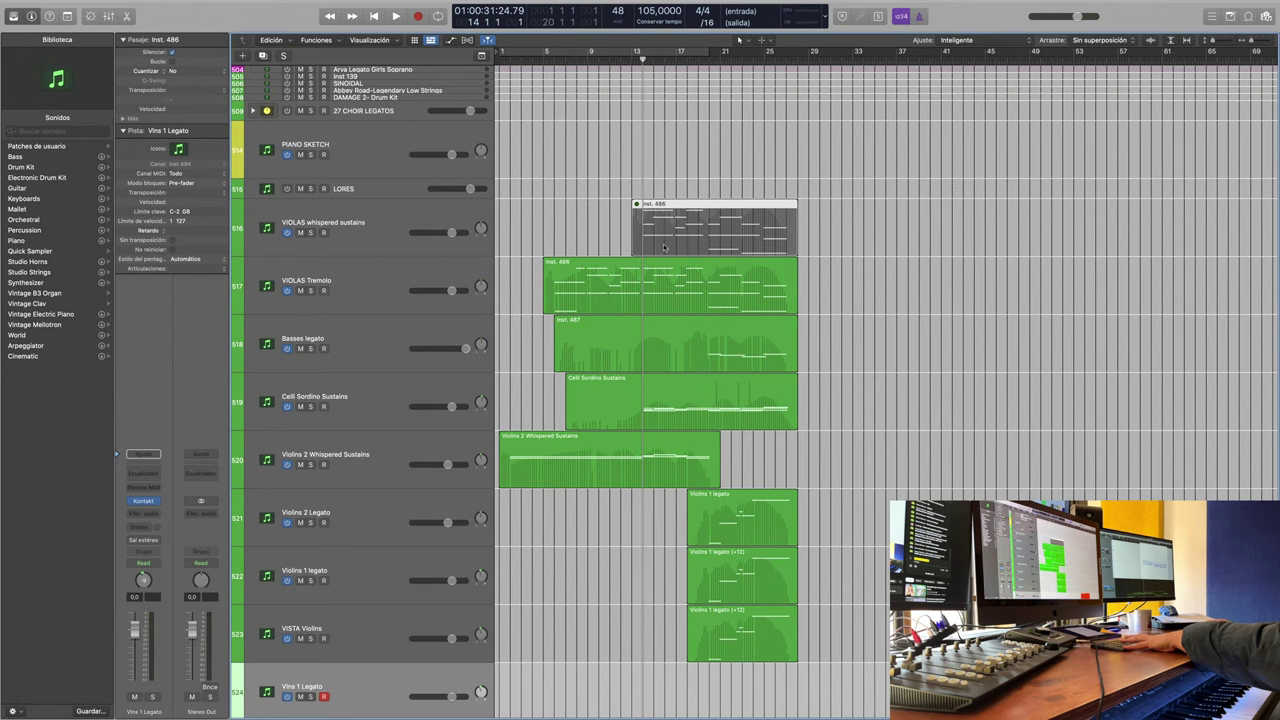
left_click(645, 241)
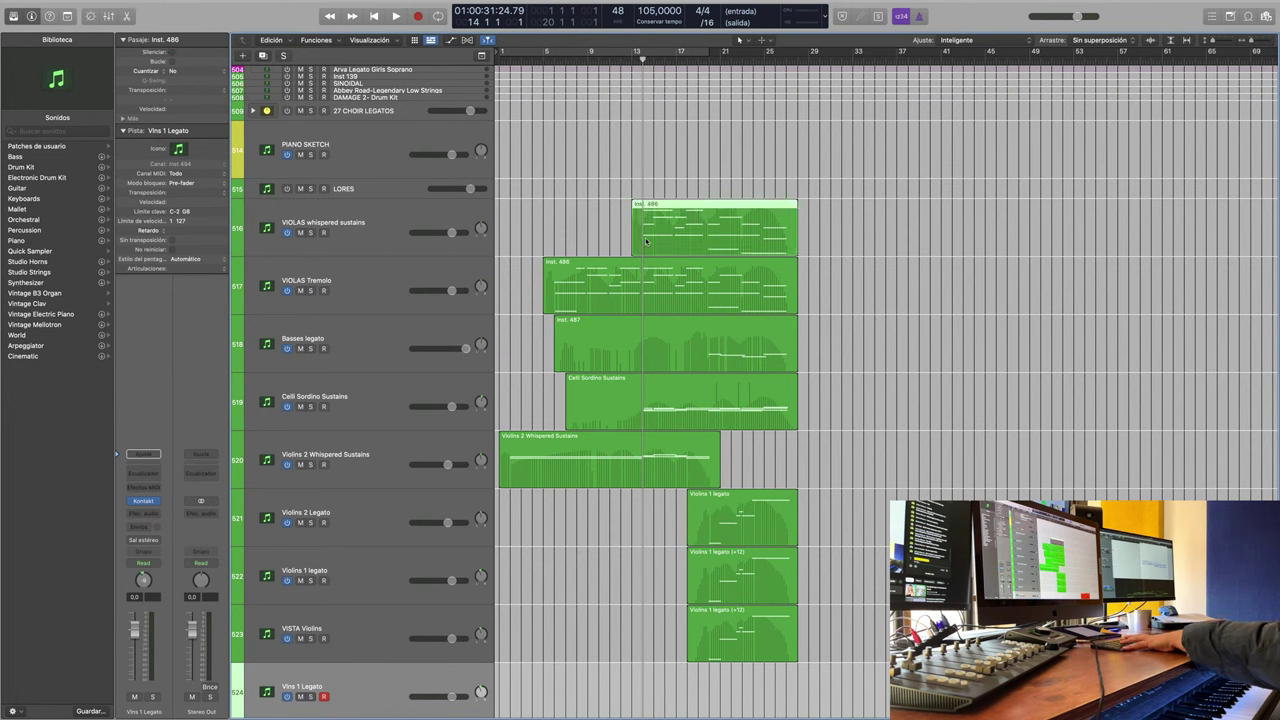
Step: Shorten the VIOLAS Tremolo region to end at bar 14 and play the passage from the project start
left_click(600, 273)
left_click_drag(793, 295, 645, 302)
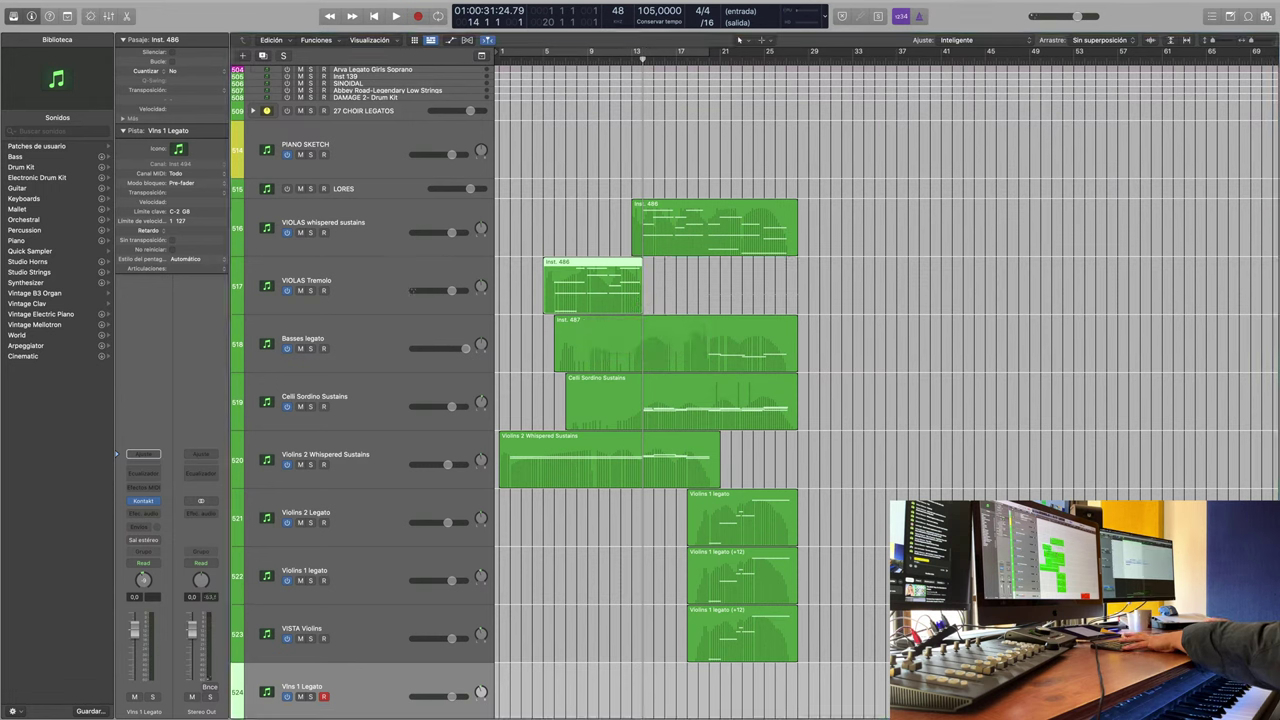
left_click(374, 16)
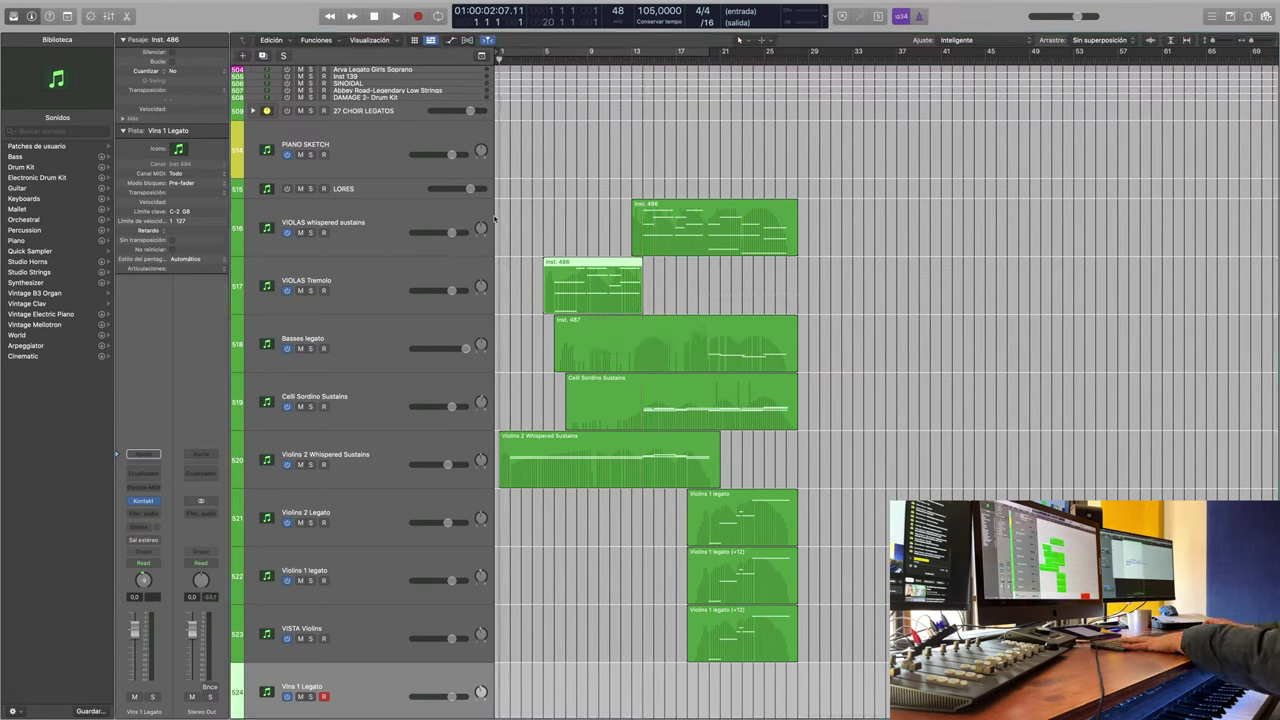
key("space")
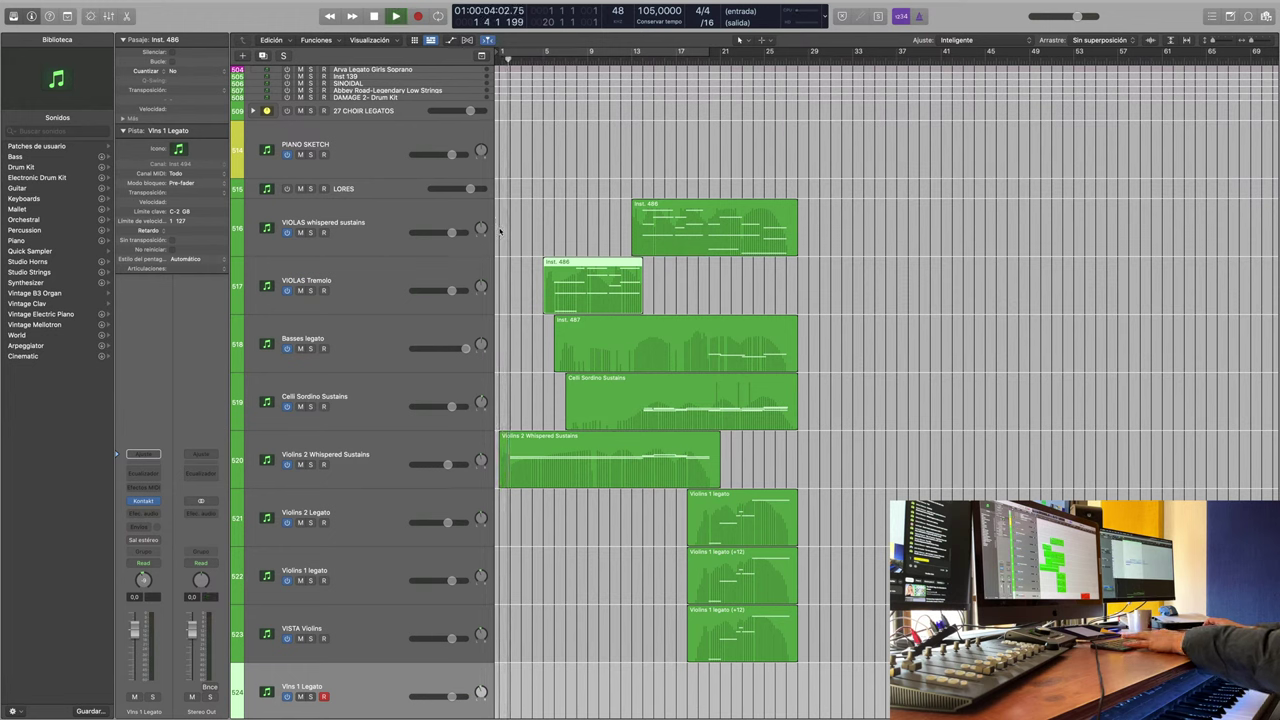
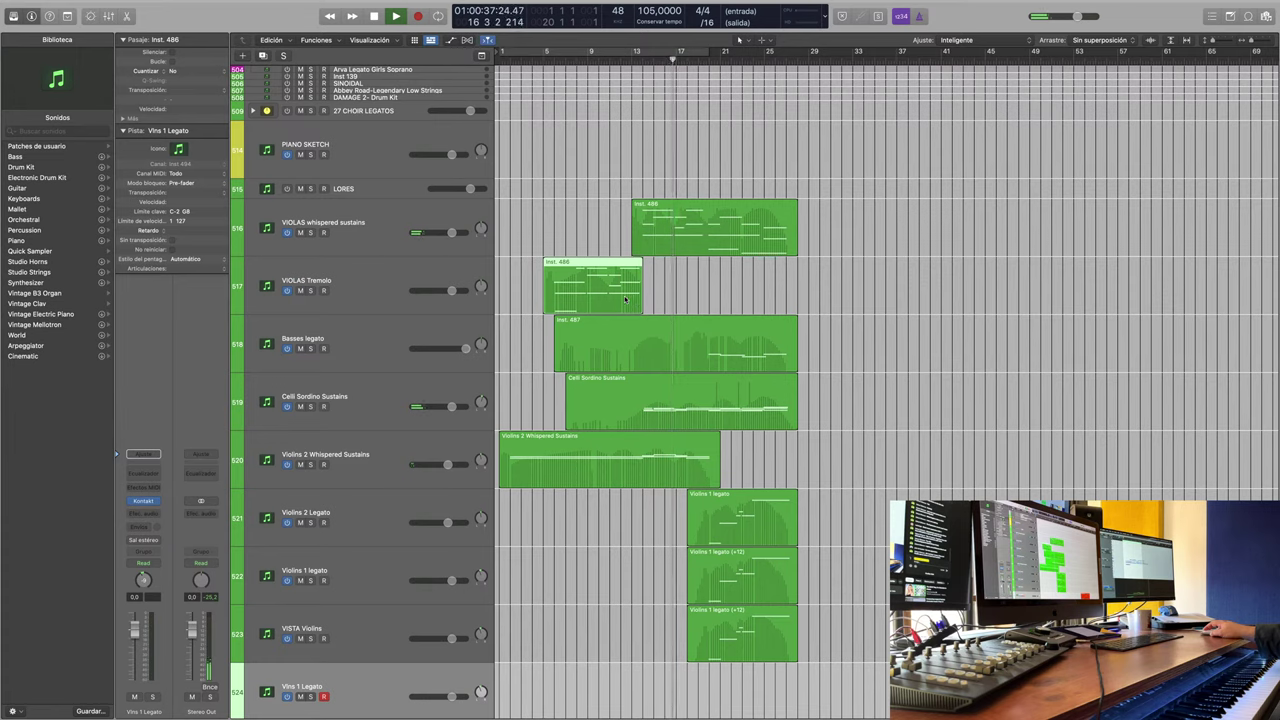
Step: Open the VIOLAS Tremolo region in the piano roll and draw modulation and expression fades down to its end at bar 14
double_click(625, 298)
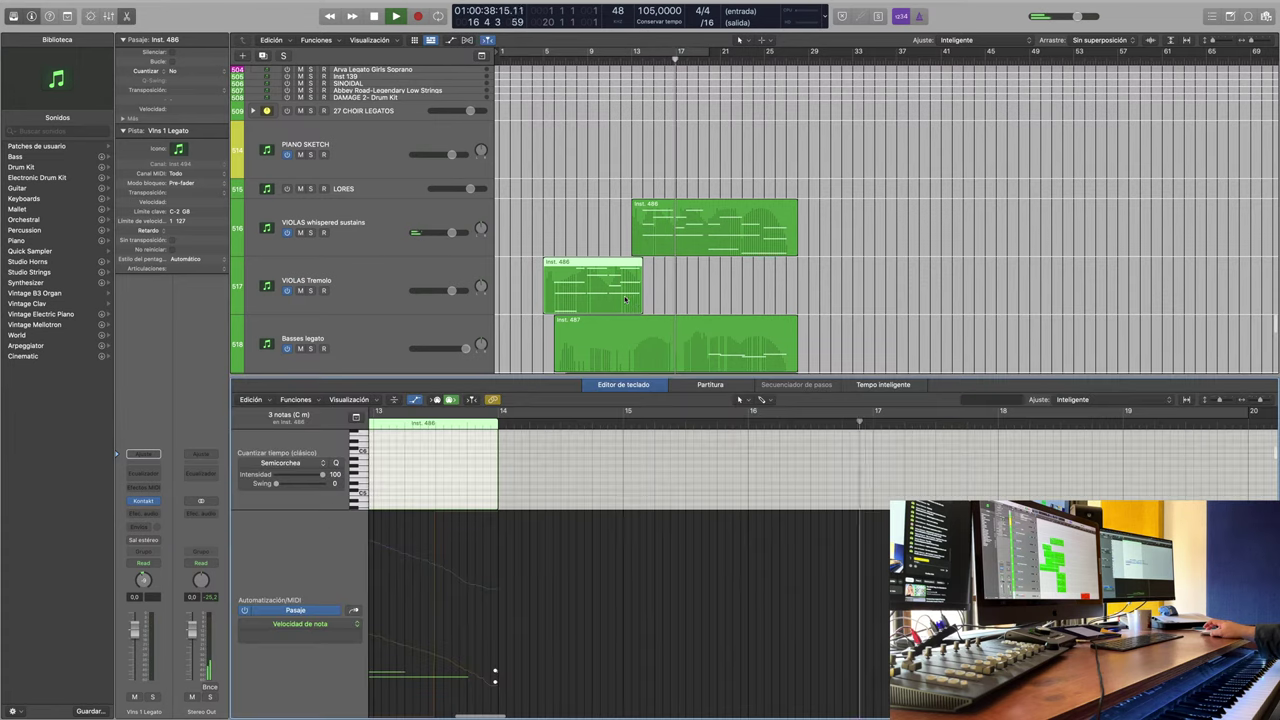
left_click(625, 385)
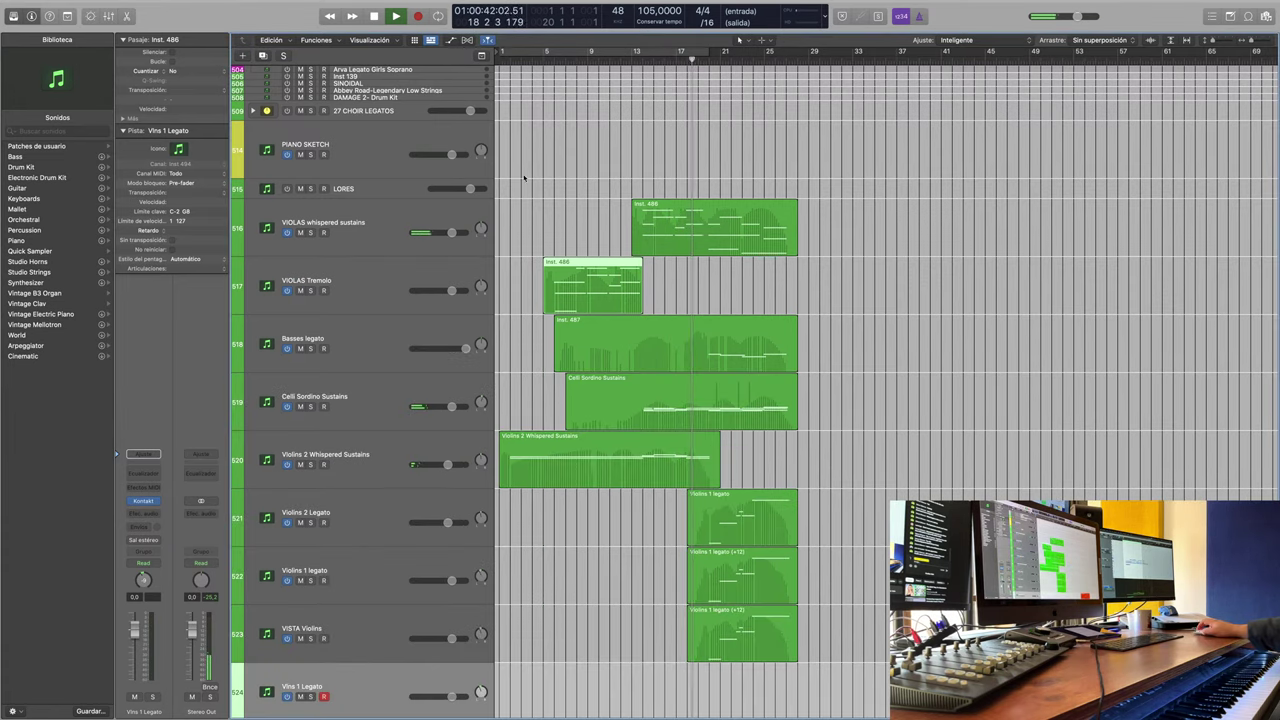
left_click(403, 277)
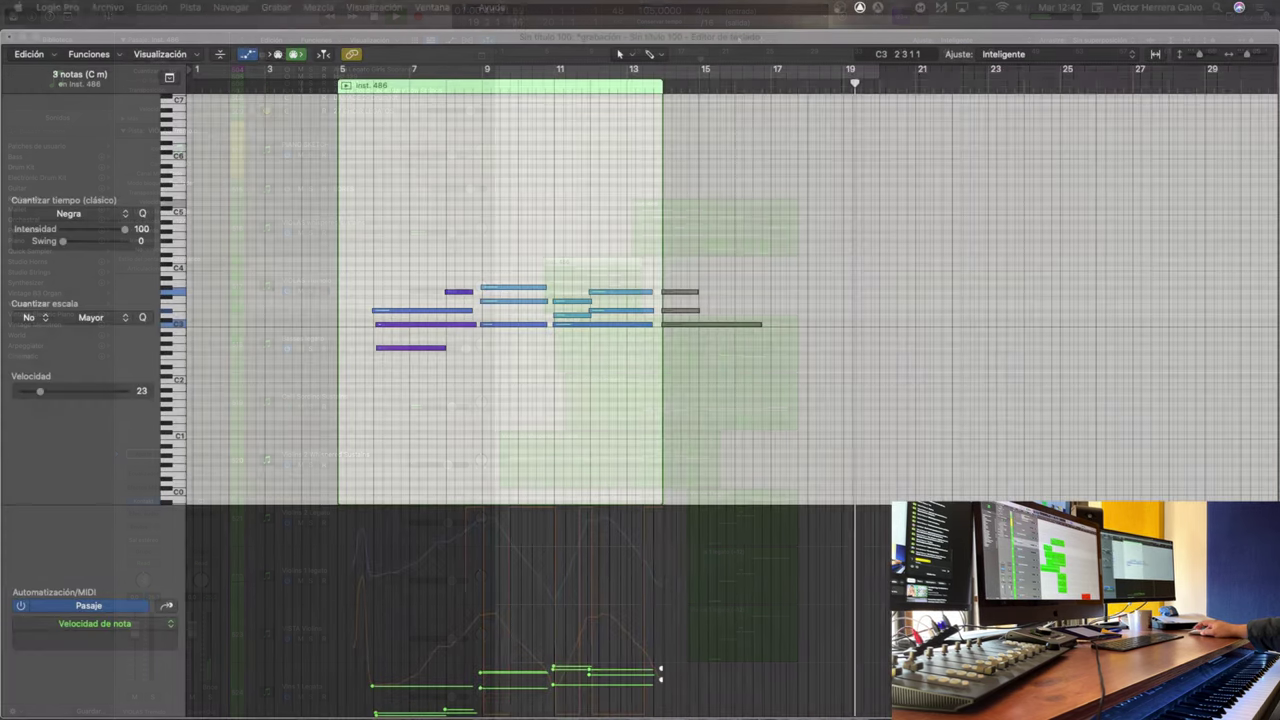
key("super+4")
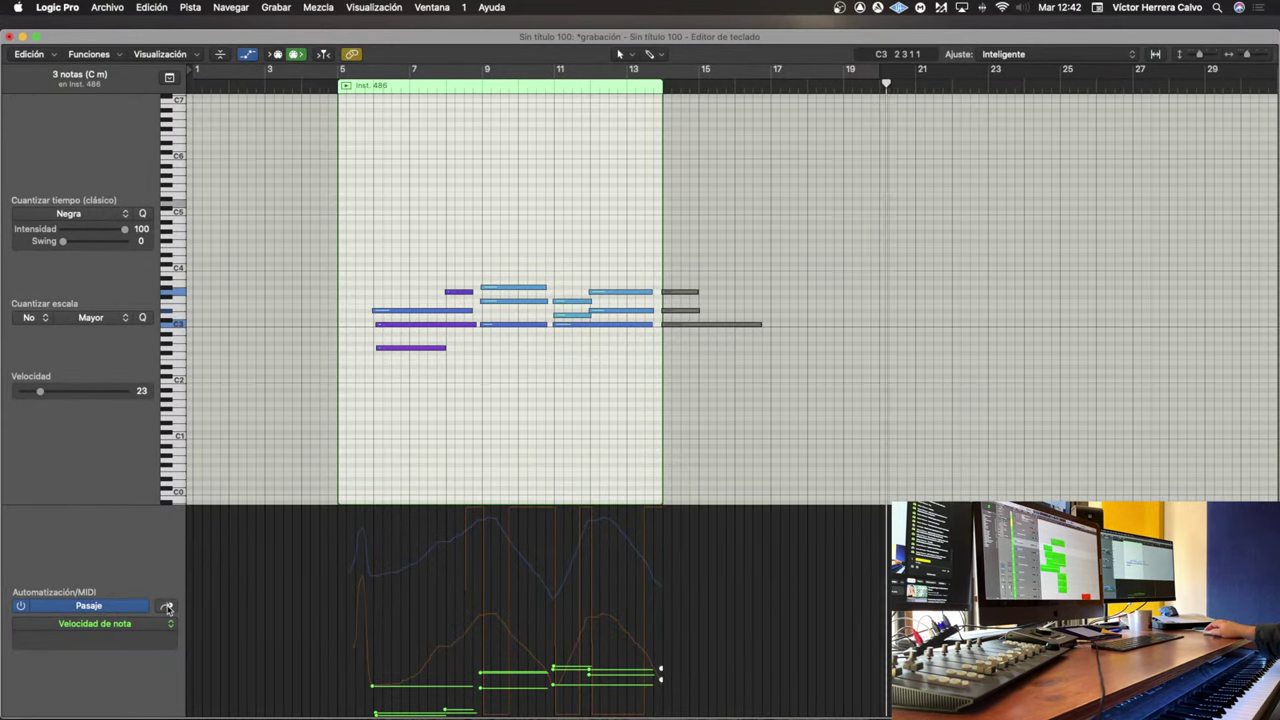
left_click(172, 622)
scroll(675, 623, "up", 2)
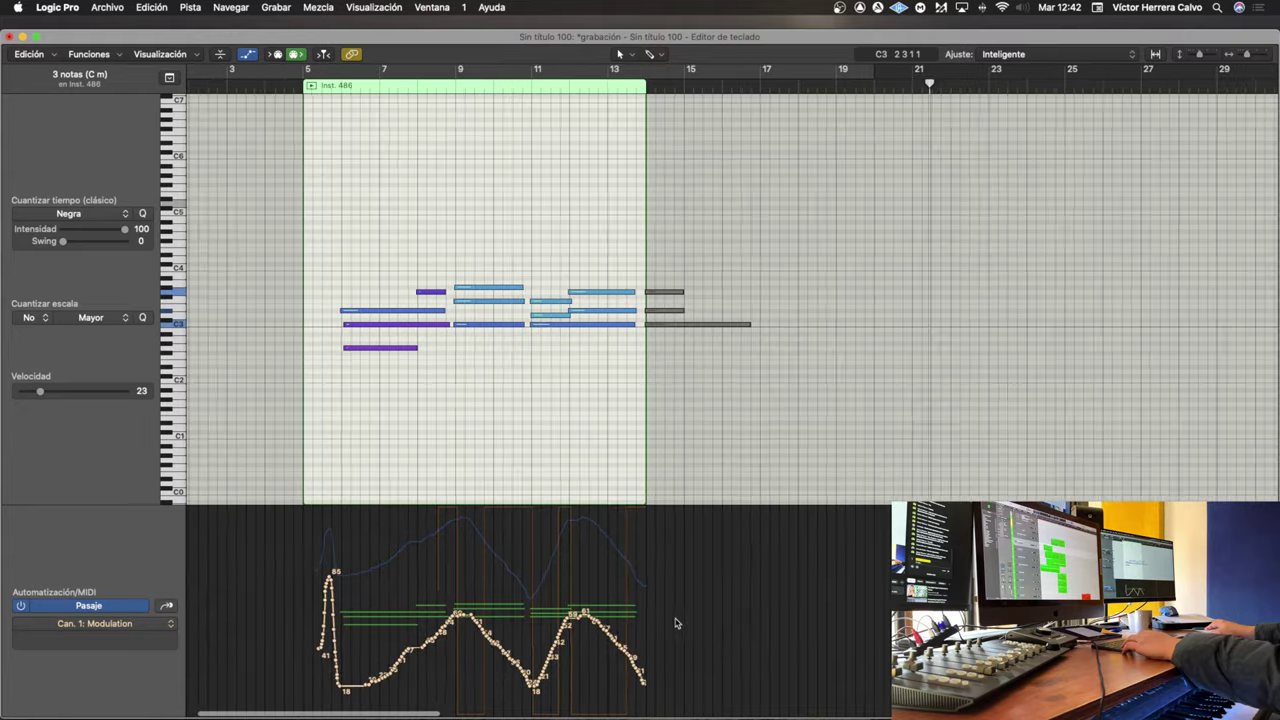
mouse_move(556, 620)
mouse_move(556, 620)
left_mouse_down()
mouse_move(621, 698)
mouse_move(638, 675)
mouse_move(652, 716)
mouse_move(700, 686)
left_mouse_up()
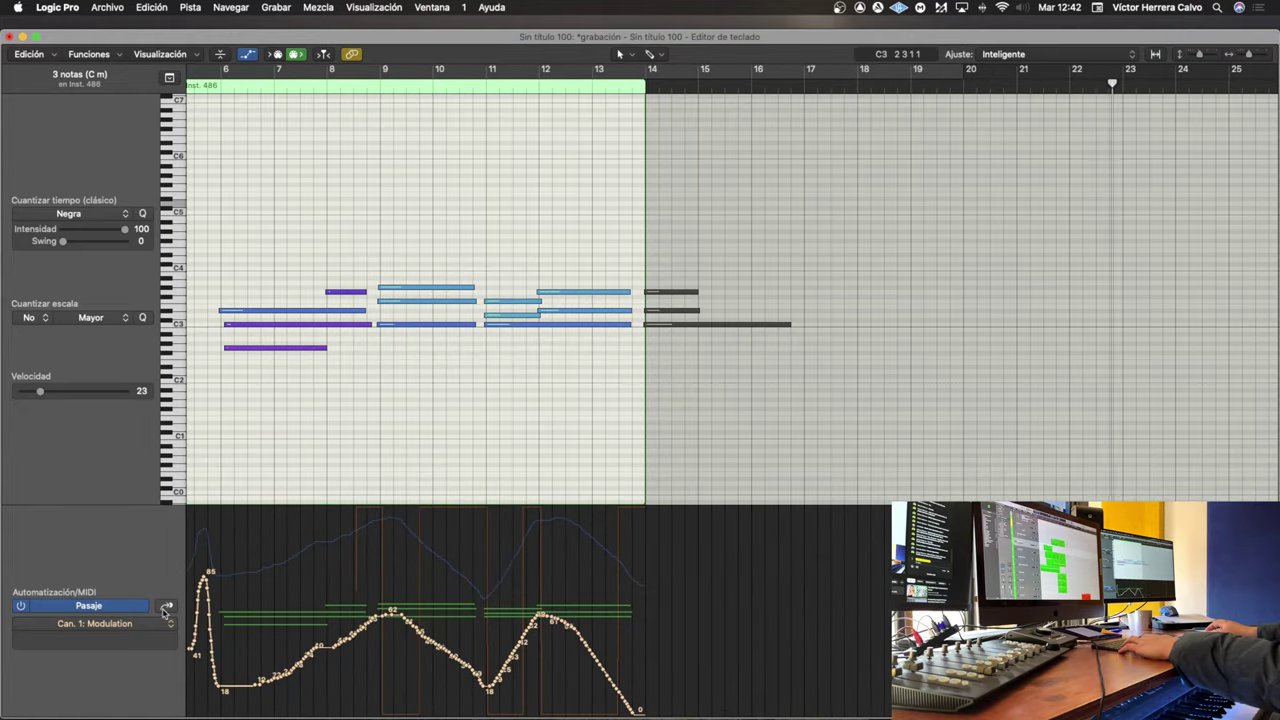
left_click(560, 522)
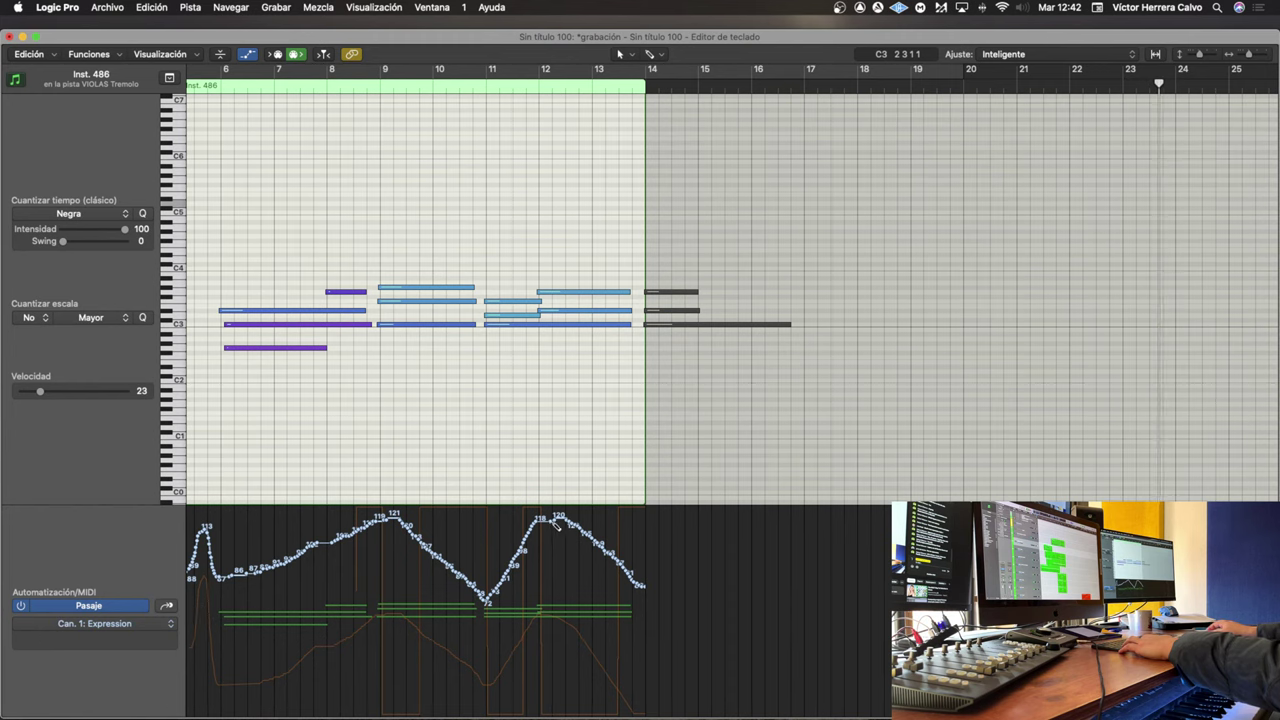
mouse_move(563, 530)
left_mouse_down()
mouse_move(605, 545)
mouse_move(660, 690)
left_mouse_up()
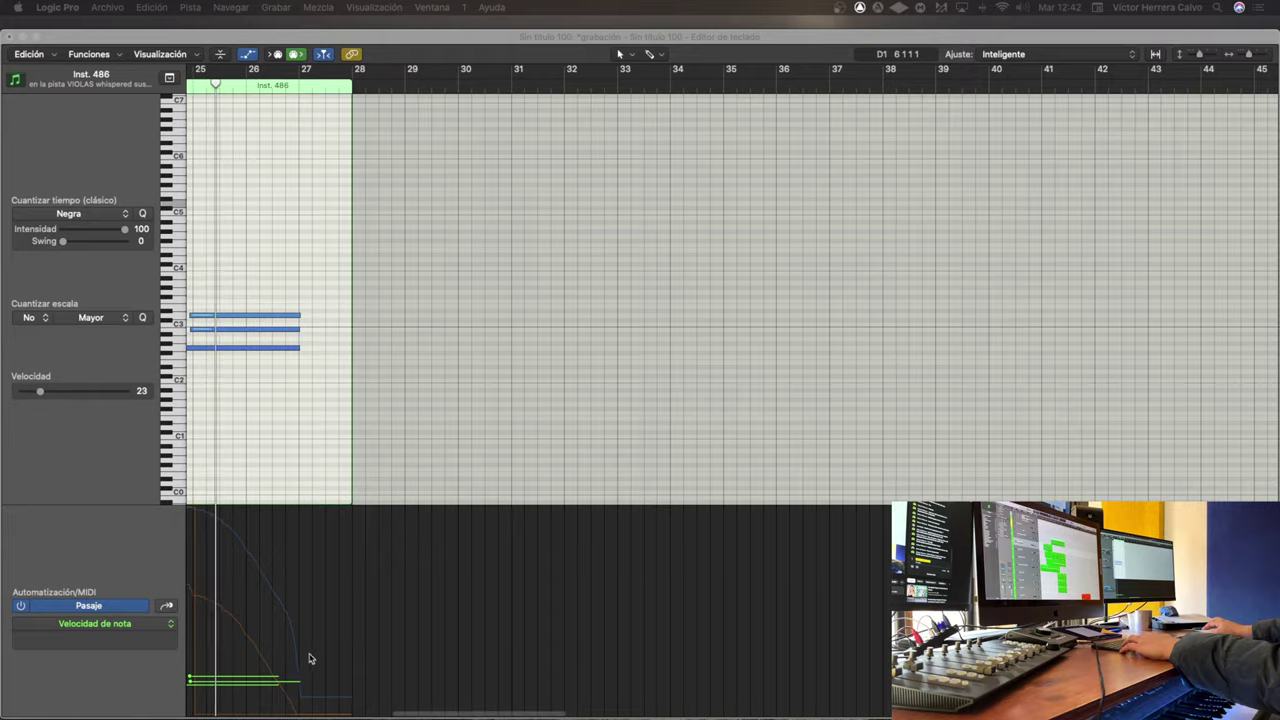
Step: Redraw the VIOLAS whispered sustains entrance from about bar 14, with modulation rising from 9 to 67 and expression from 12 to 105
scroll(309, 657, "left", 10)
left_click(159, 593)
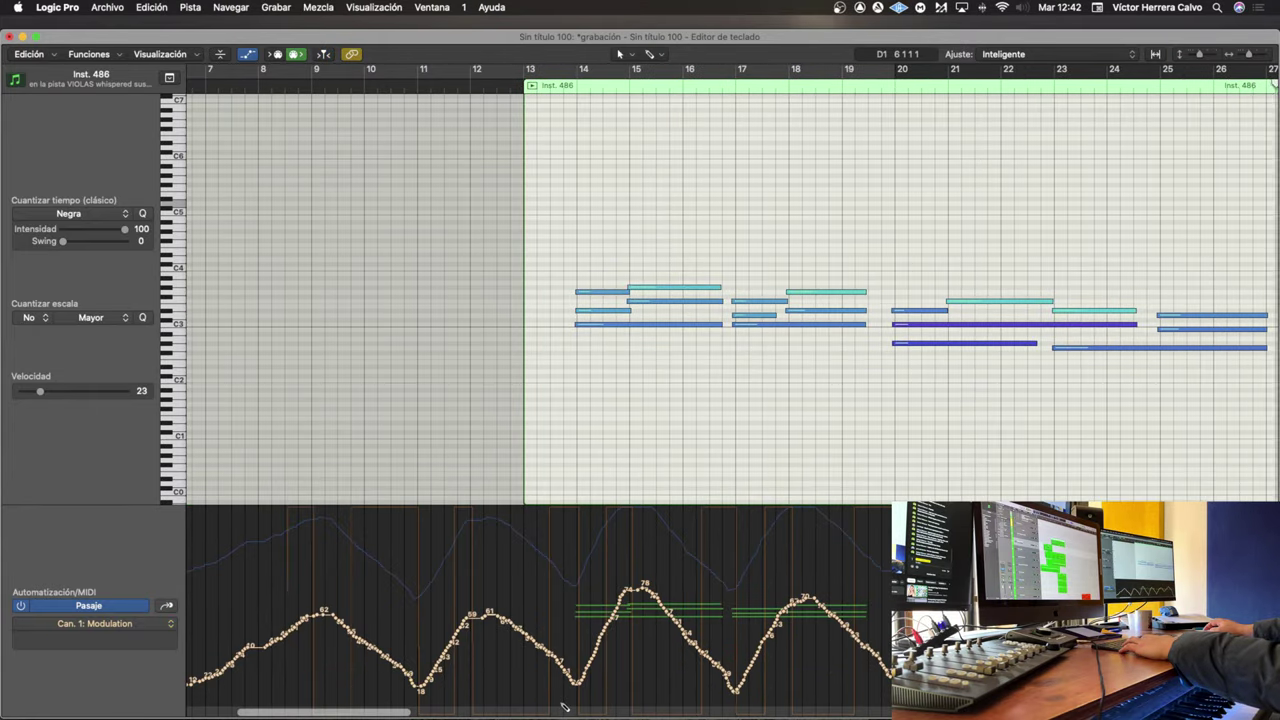
mouse_move(563, 703)
left_mouse_down()
mouse_move(654, 598)
mouse_move(742, 690)
left_mouse_up()
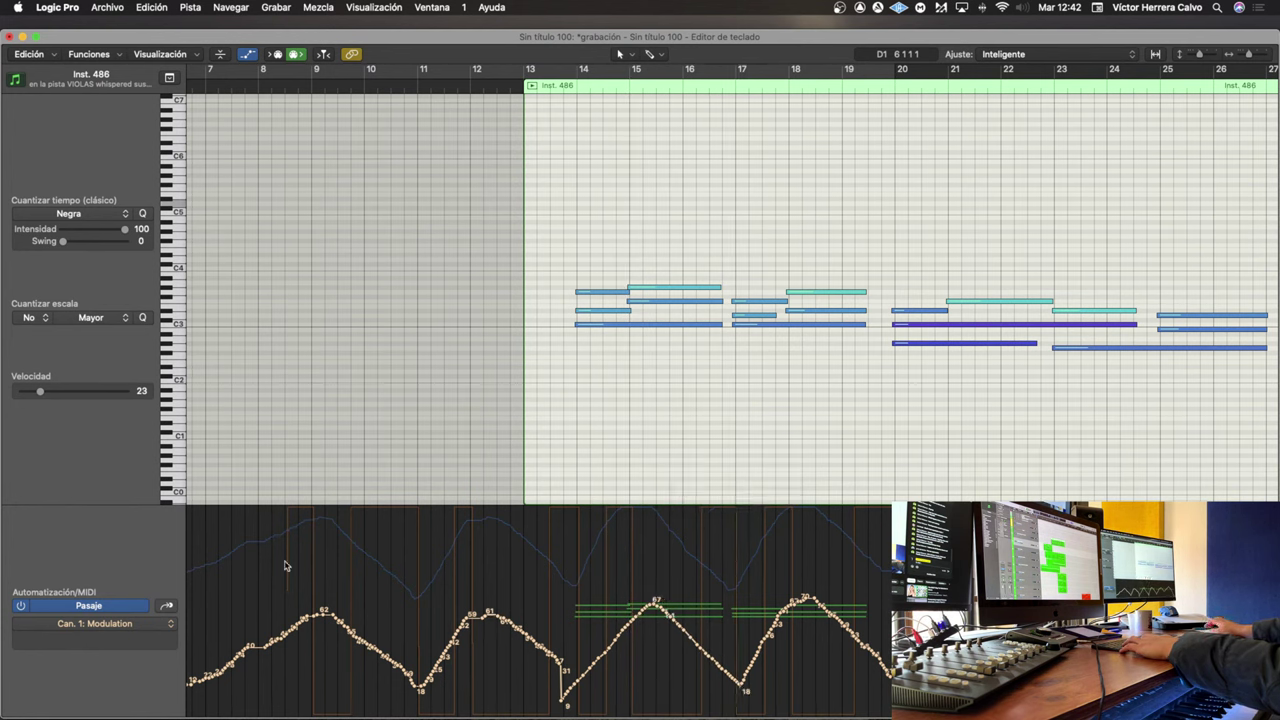
left_click(171, 619)
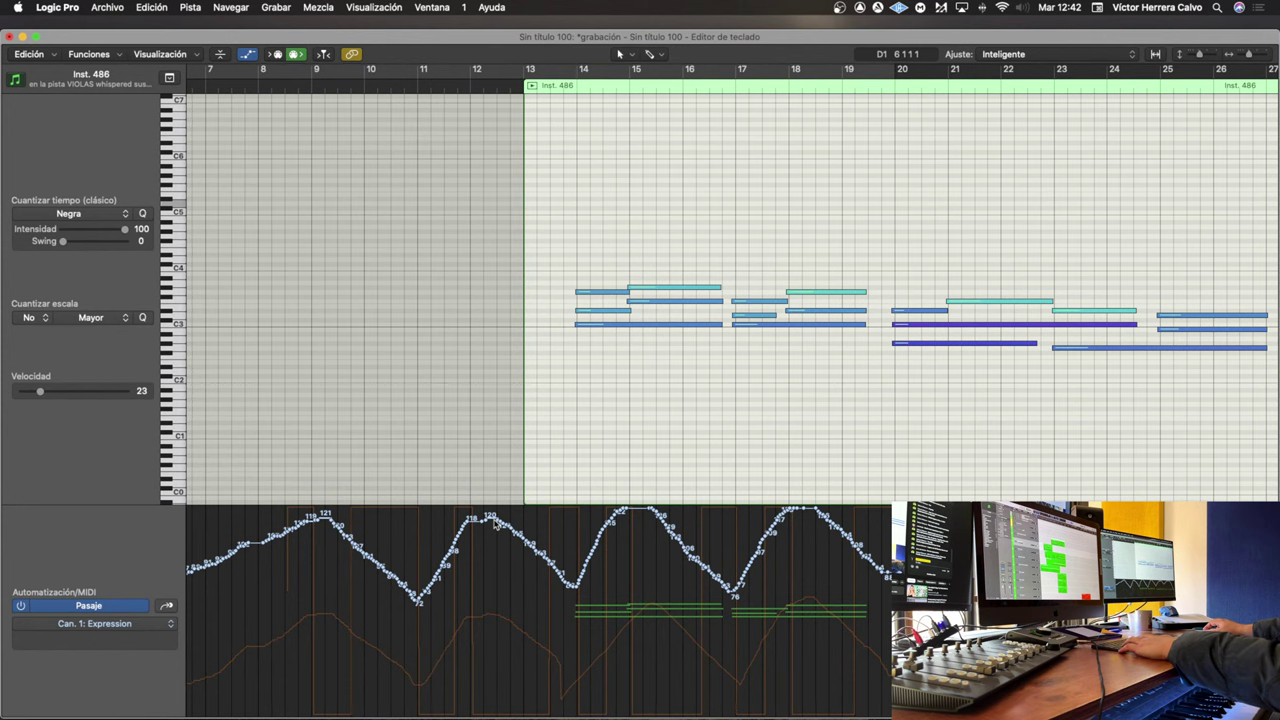
mouse_move(496, 526)
left_mouse_down()
mouse_move(588, 700)
mouse_move(669, 546)
mouse_move(703, 556)
mouse_move(728, 595)
mouse_move(785, 518)
mouse_move(818, 512)
left_mouse_up()
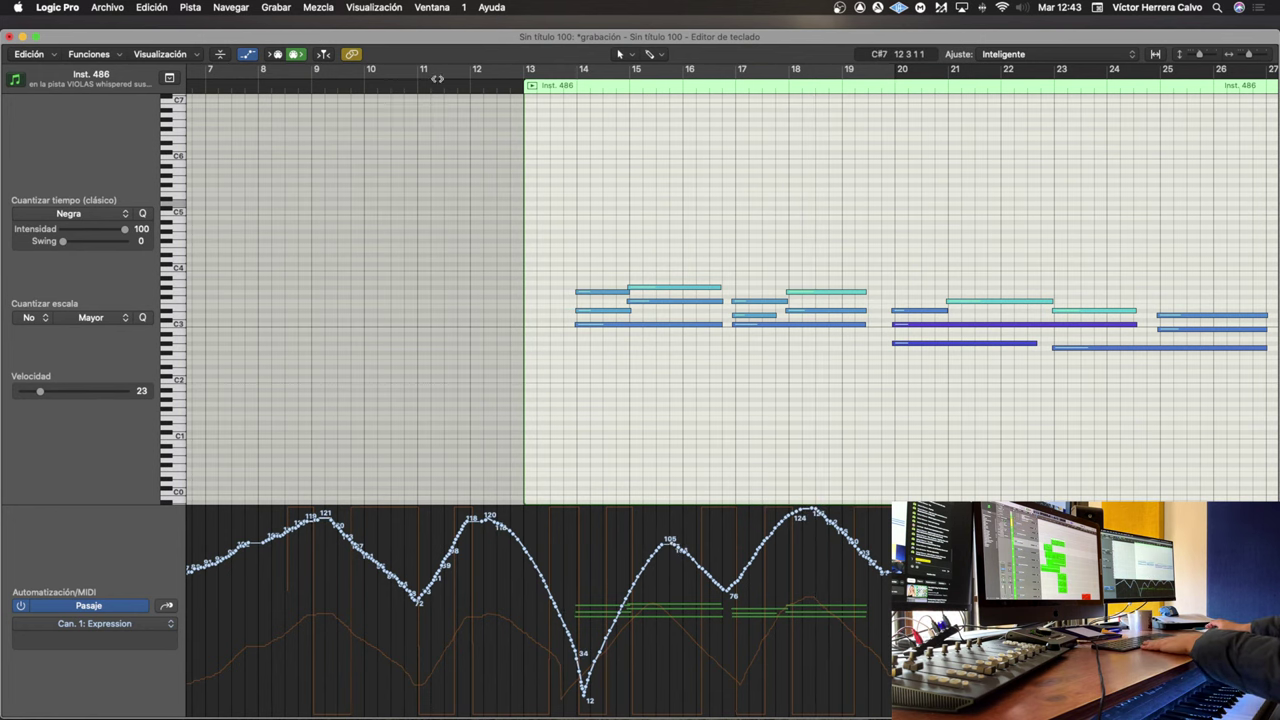
Step: Play the piece from the beginning and follow the notes and controller curves of all string regions together in the piano roll
key("space")
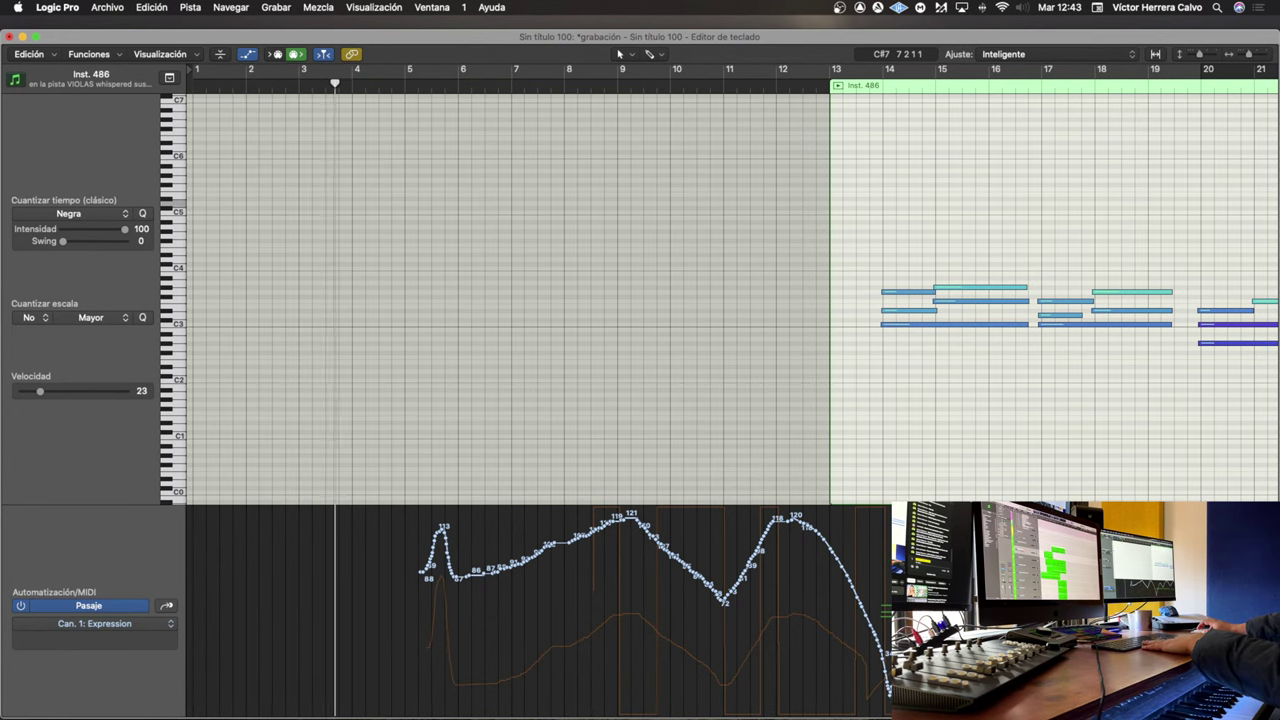
key("super+w")
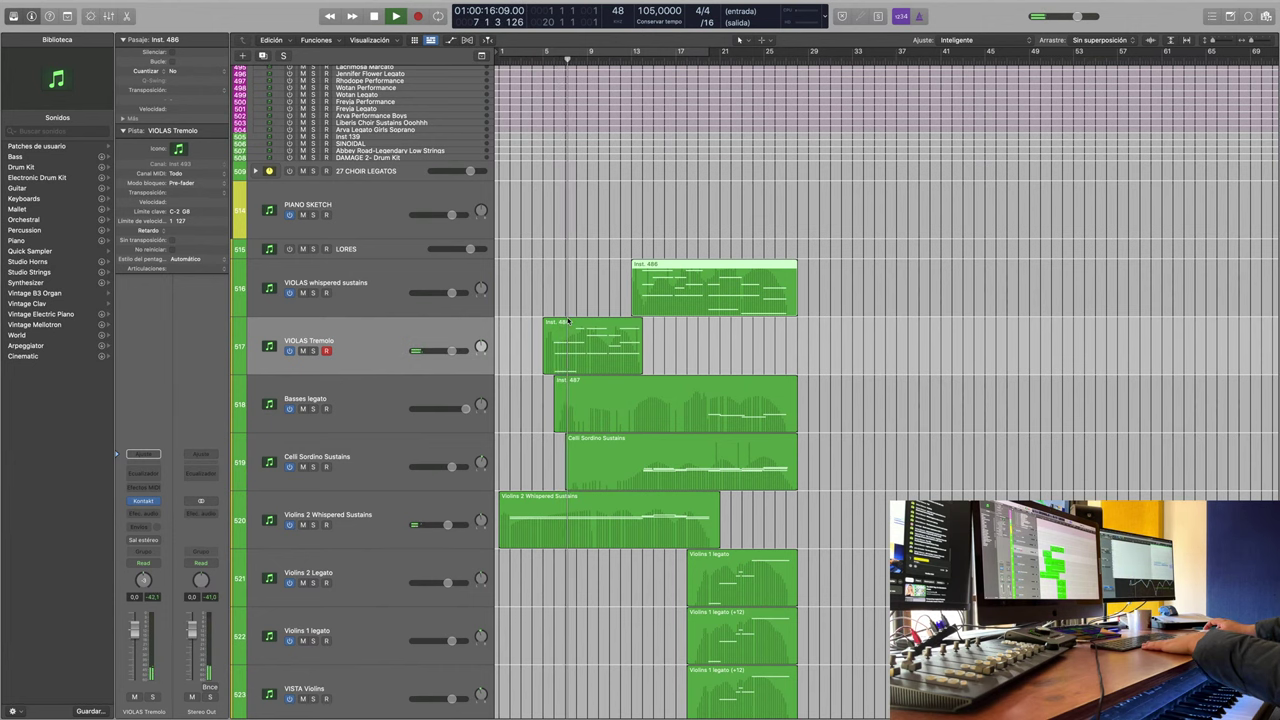
key("super+4")
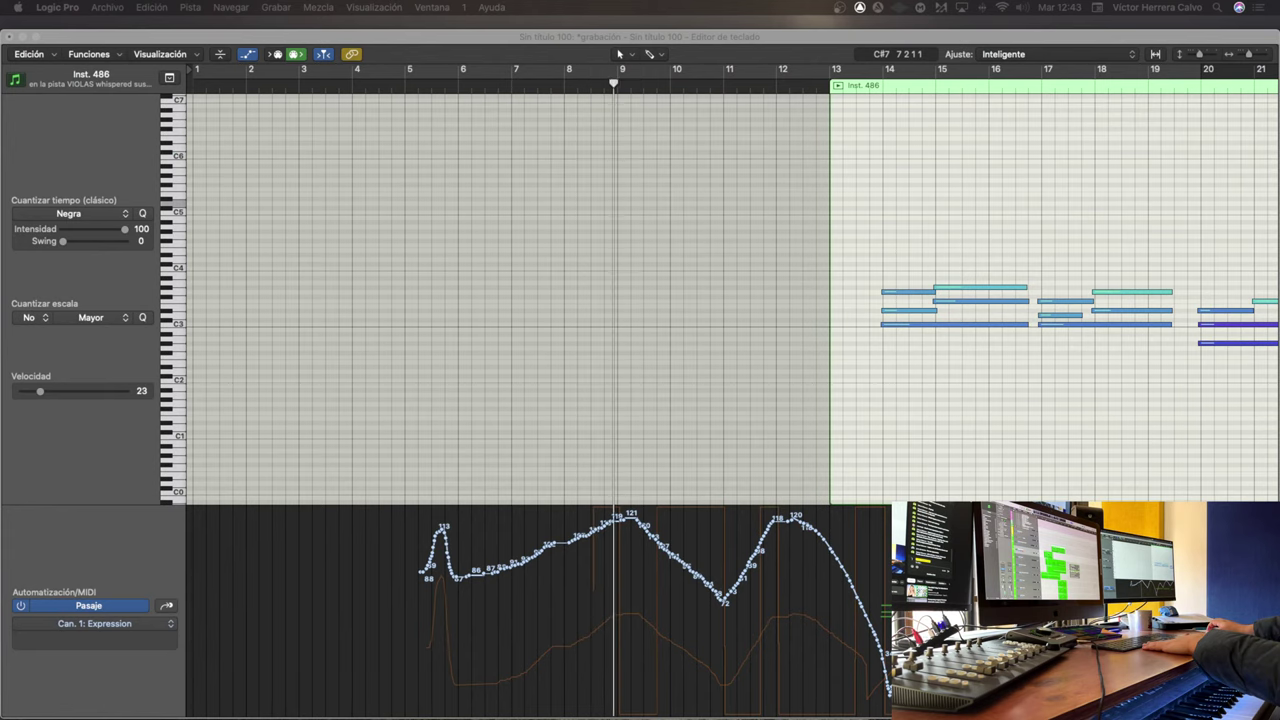
key("super+a")
scroll(647, 255, "left", 5)
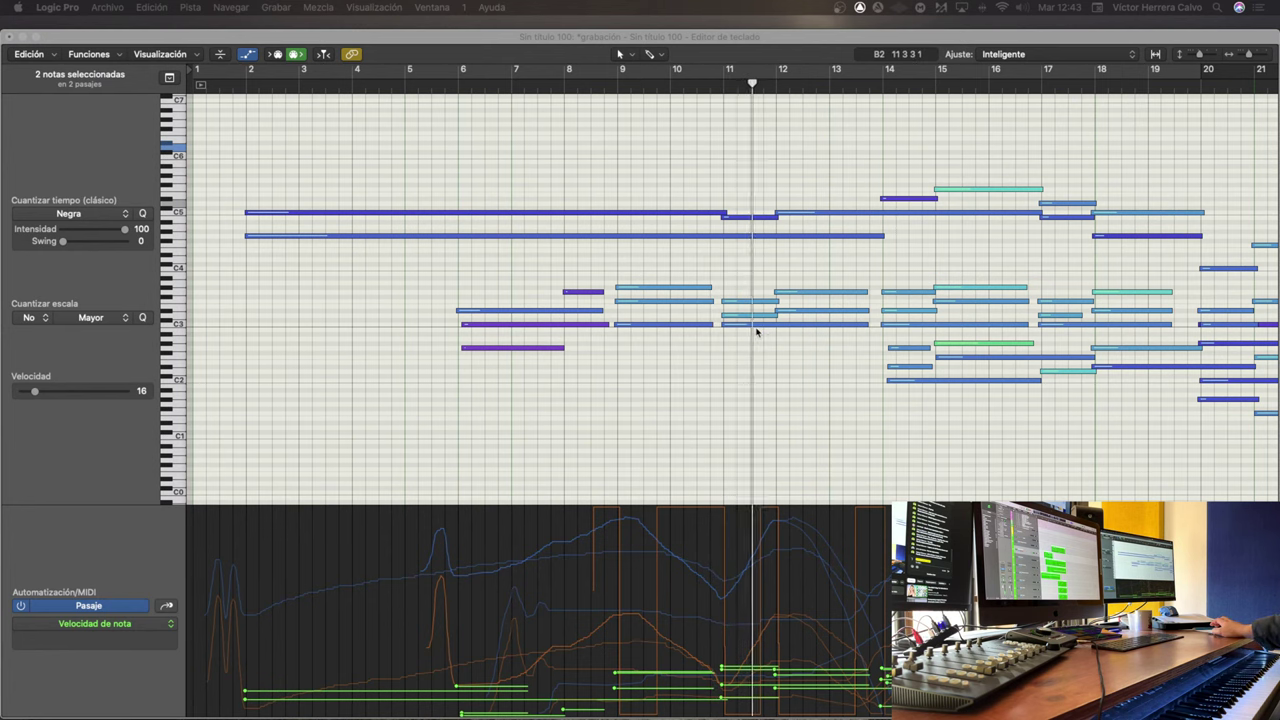
scroll(760, 331, "right", 4)
scroll(749, 331, "right", 3)
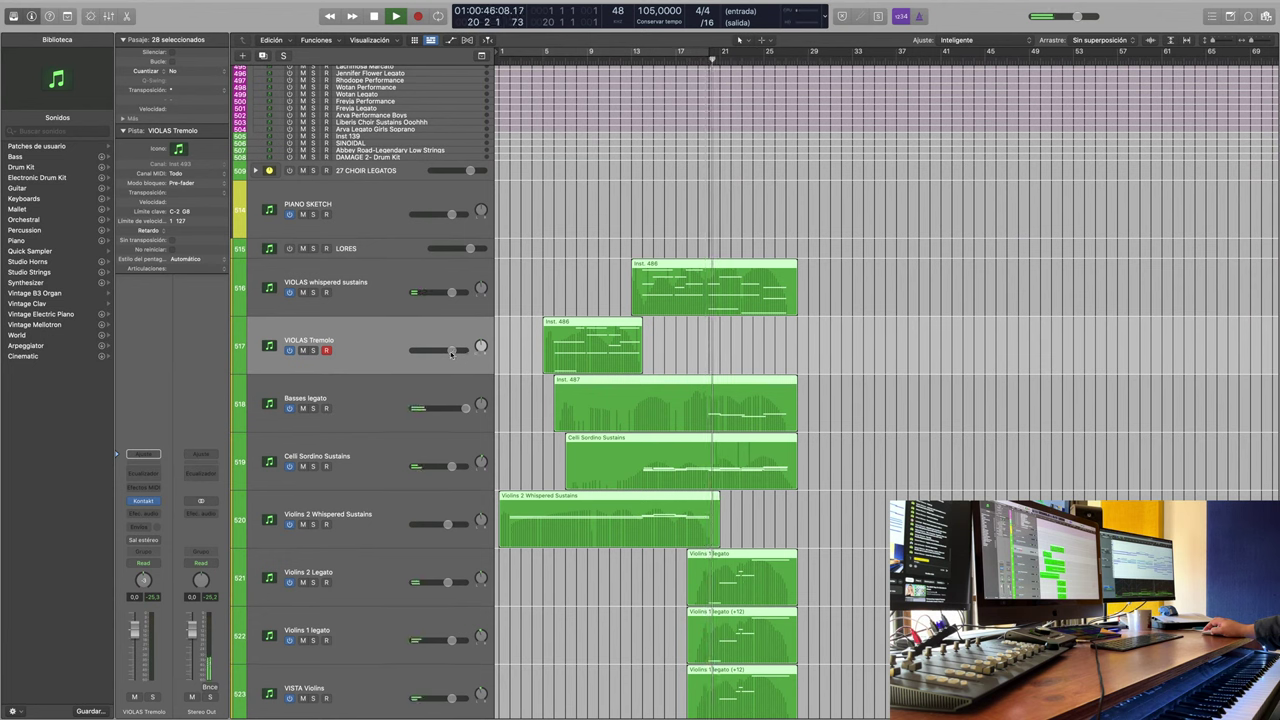
Step: Lower the VIOLAS Tremolo track's volume to about -3 dB and replay the piece from the start at a tempo of 112
left_click_drag(451, 353, 447, 355)
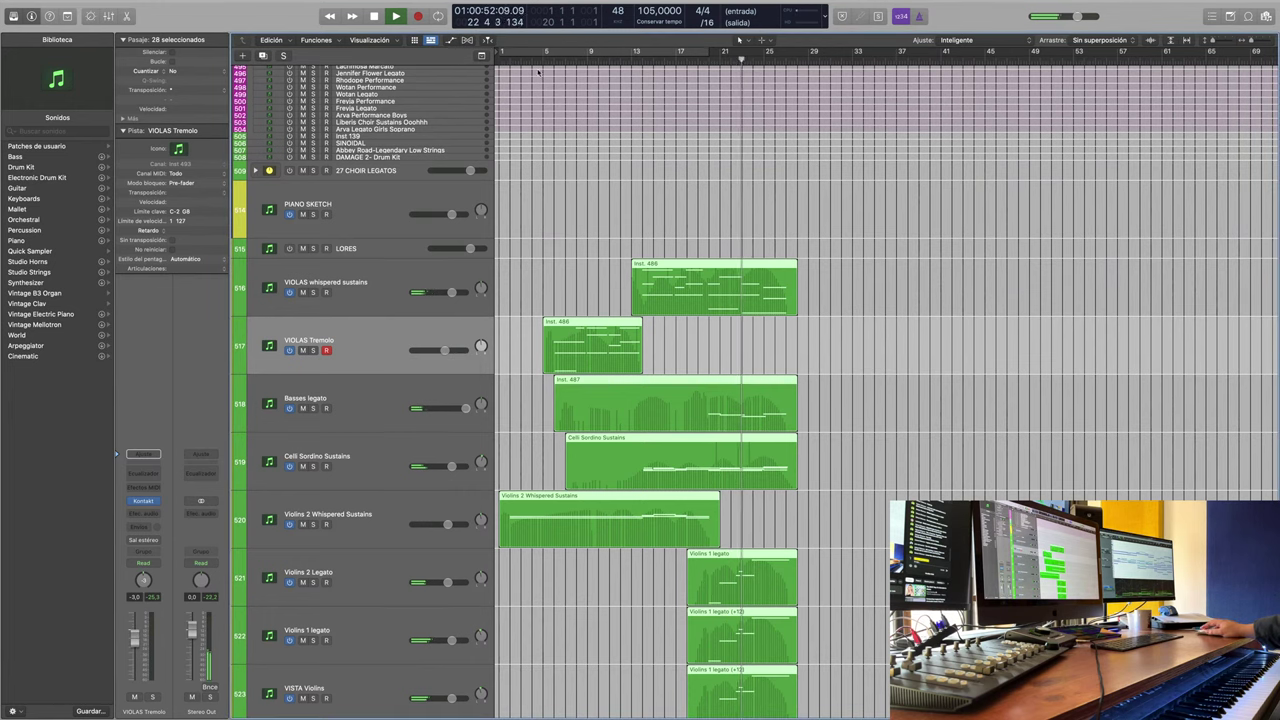
left_click(373, 16)
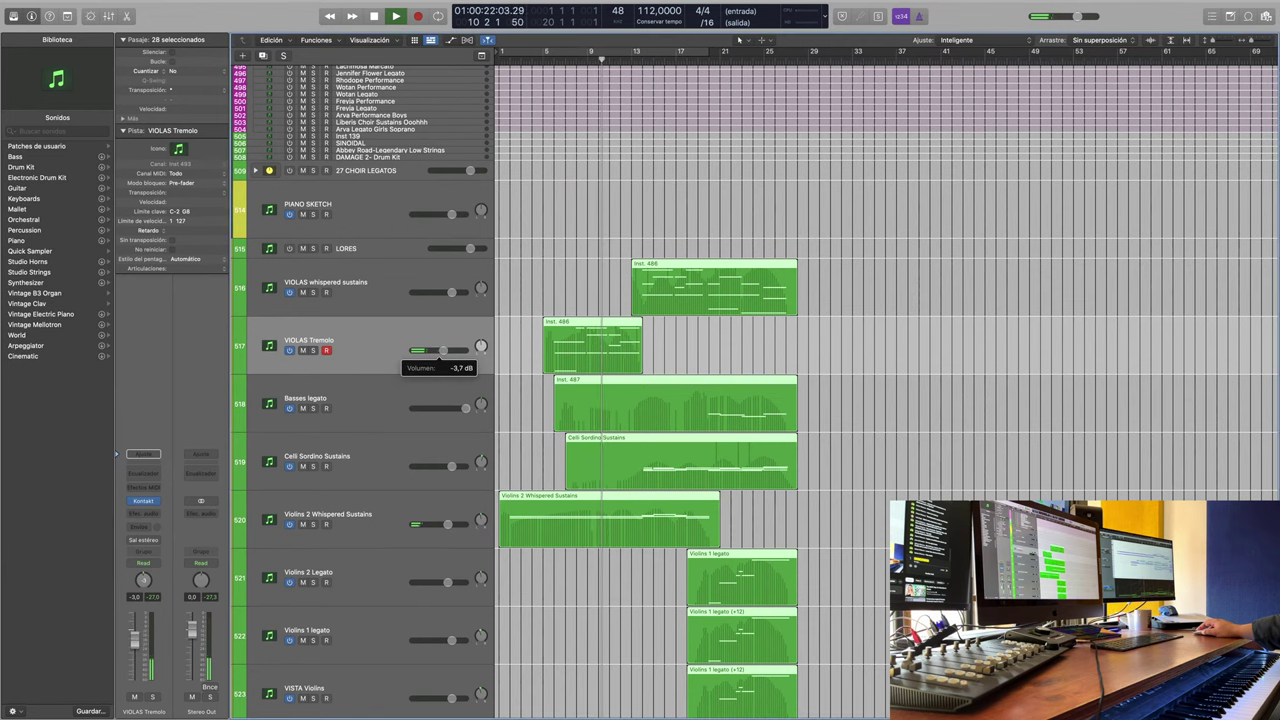
scroll(523, 334, "down", 5)
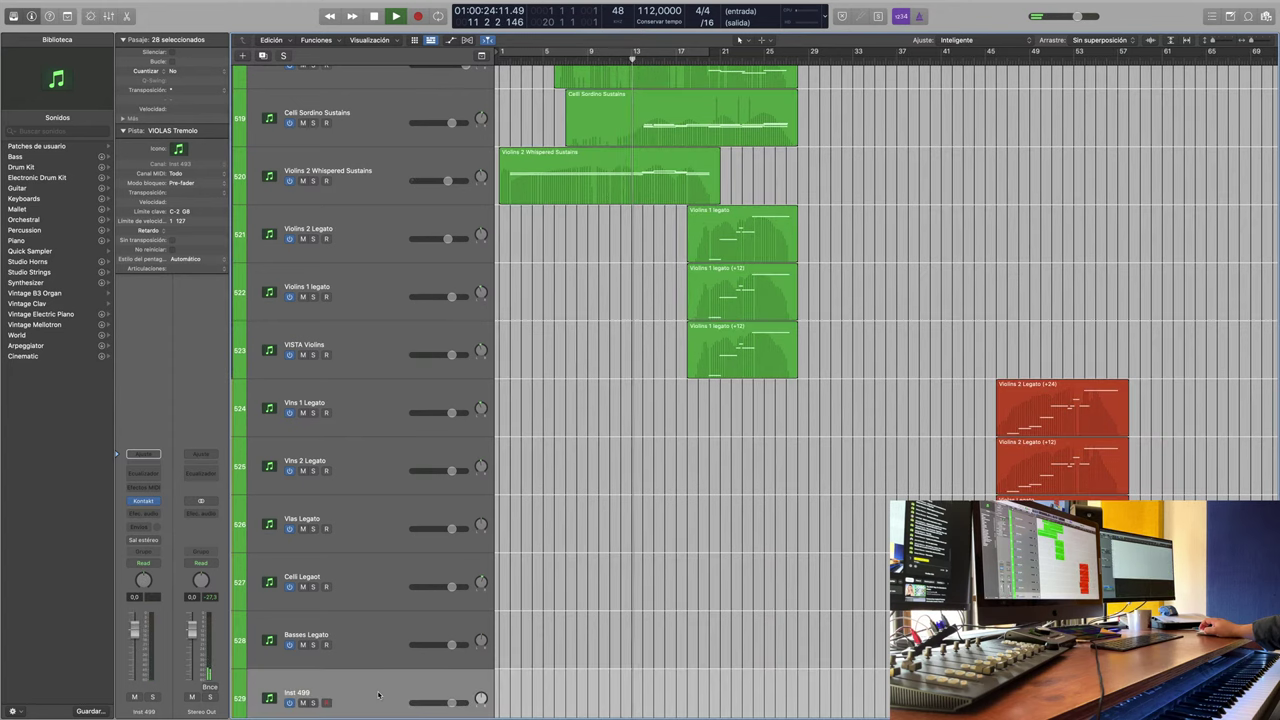
Step: Load the Pacific ensemble strings 8 Basses Pizzicatos patch into Kontakt on the Inst 499 track and close the plug-in window
left_click(146, 501)
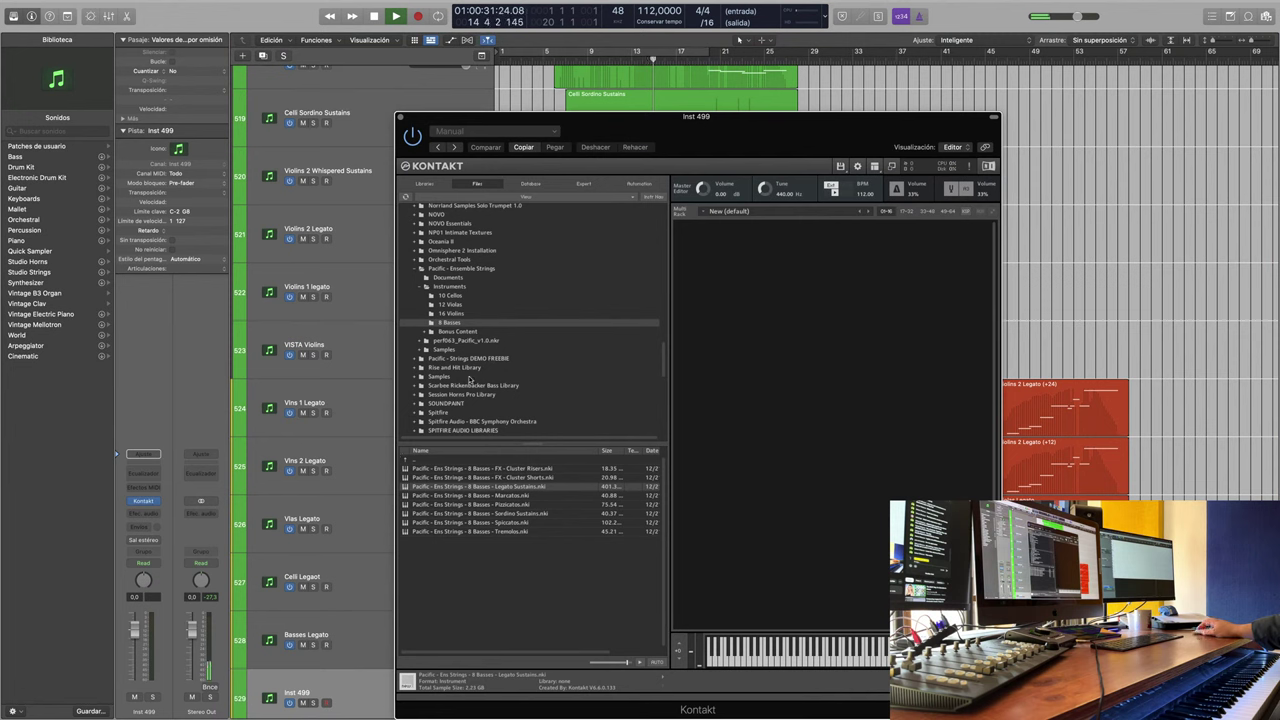
left_click_drag(486, 507, 782, 335)
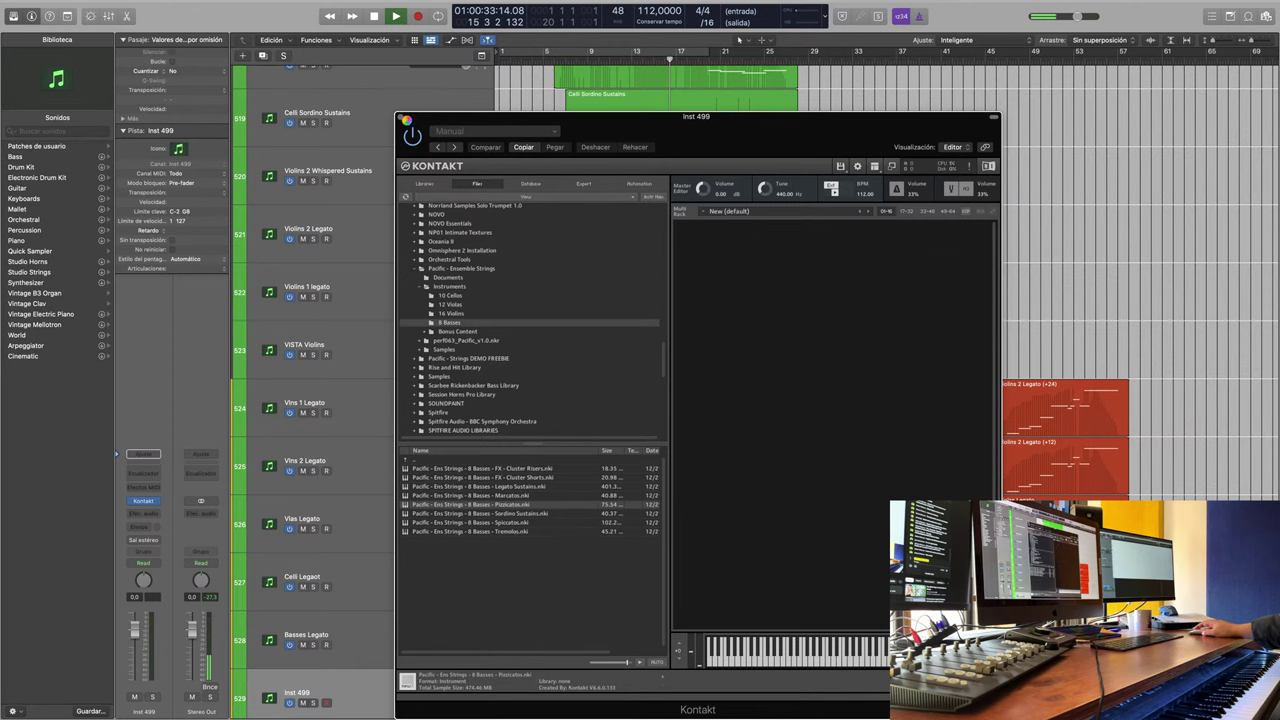
left_click(400, 118)
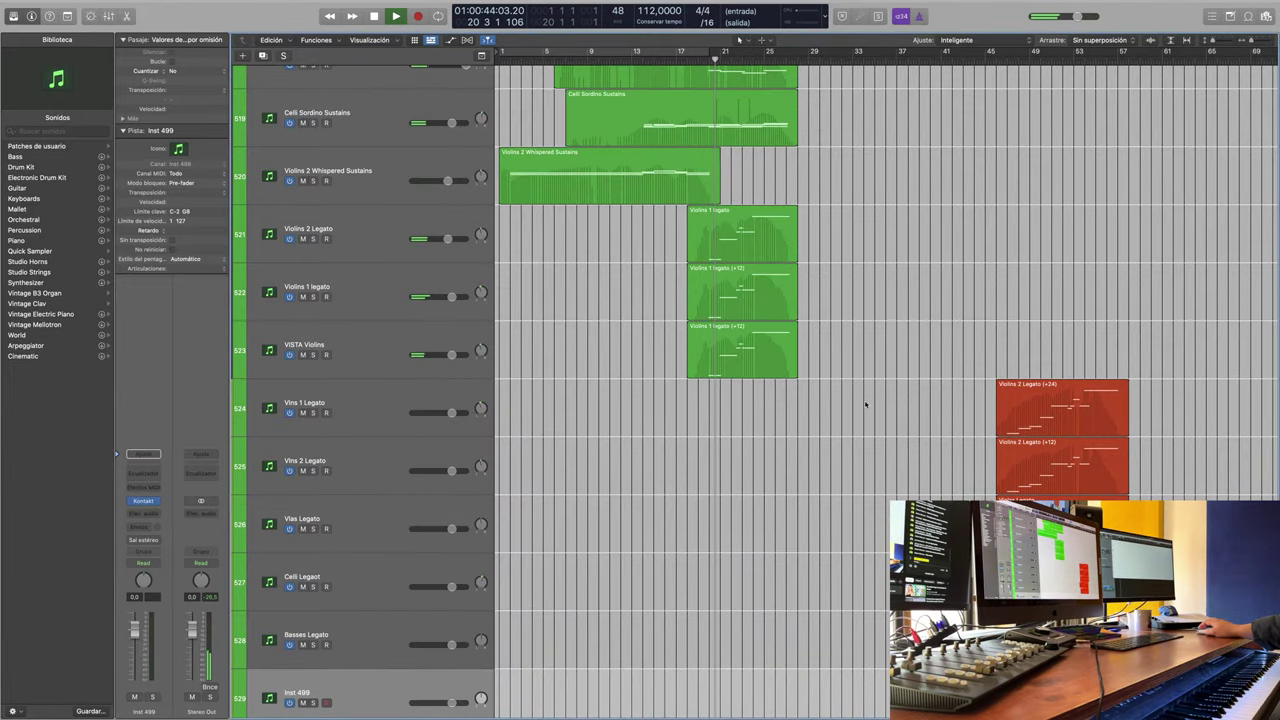
Step: Mute the VISTA Violins track during playback, listen through the ending without it, and stop the playback
scroll(866, 405, "up", 5)
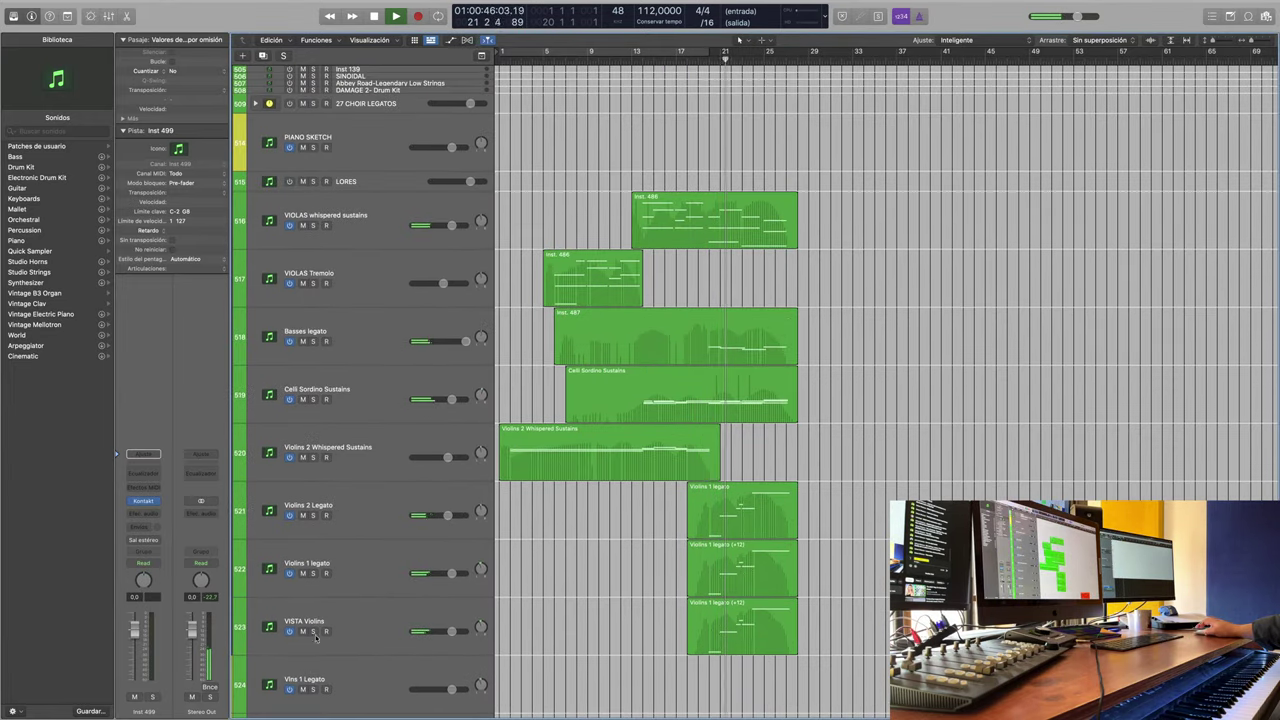
left_click(303, 632)
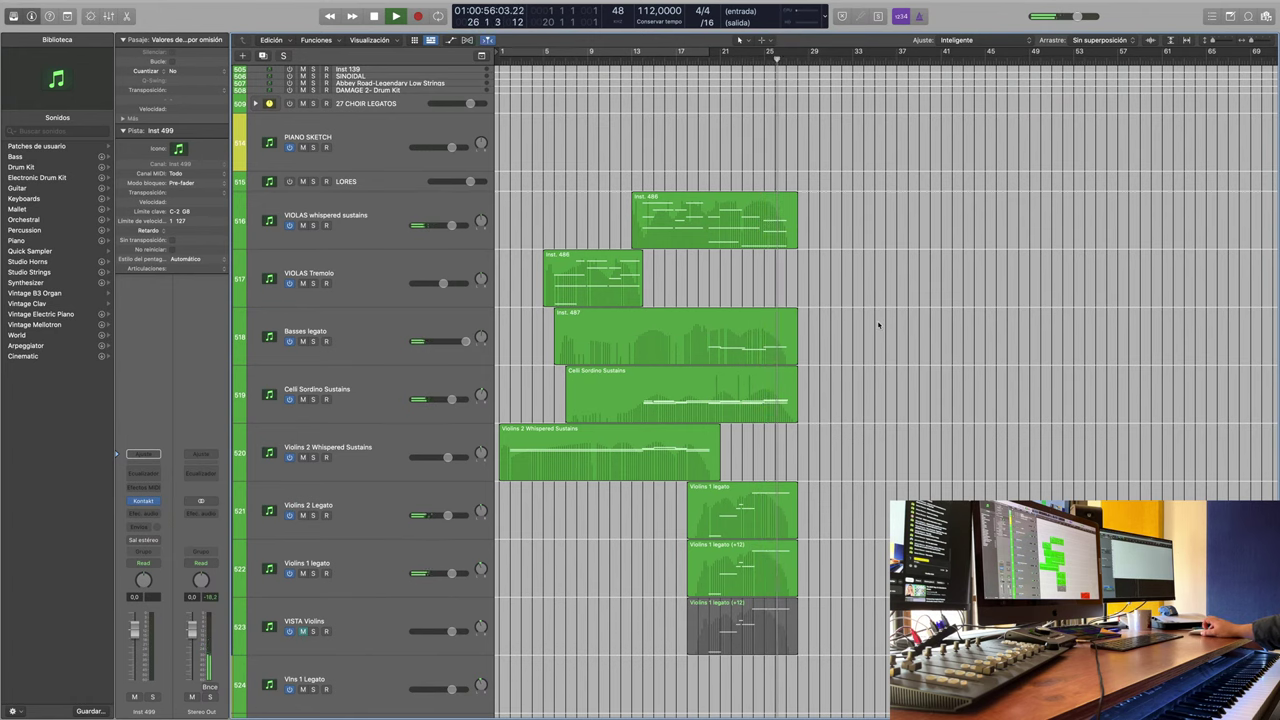
scroll(879, 324, "down", 2)
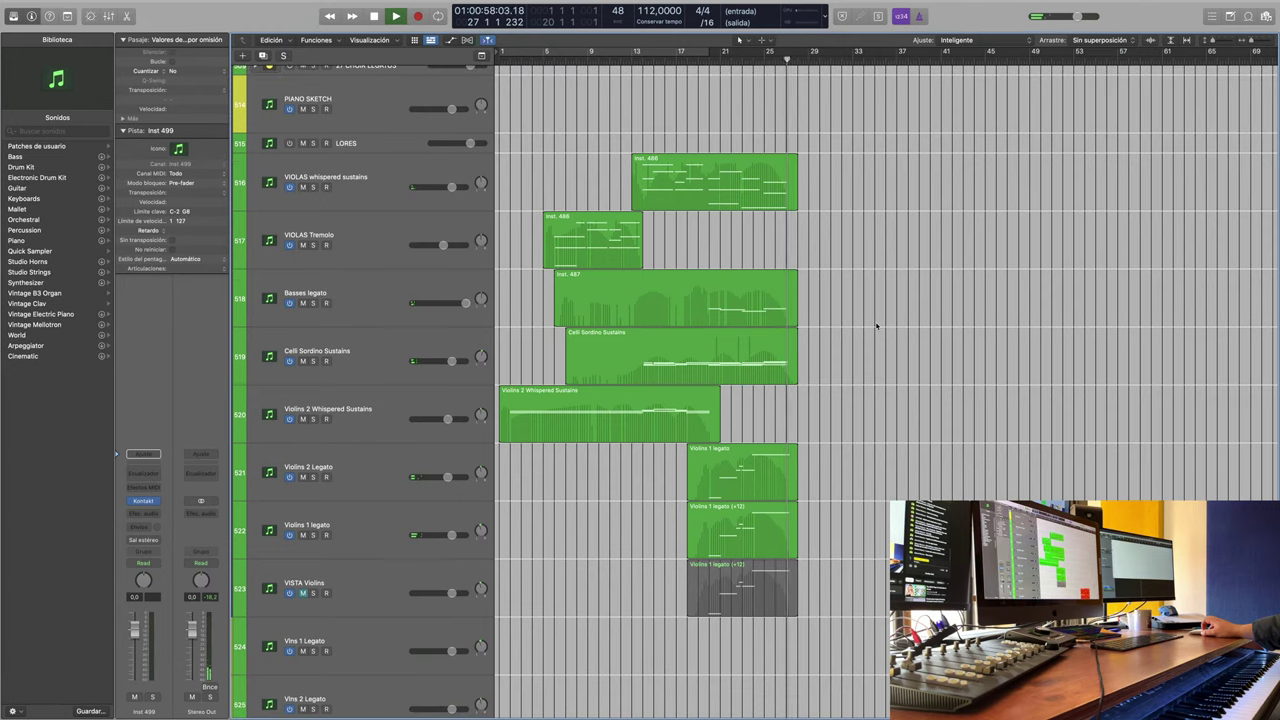
key("space")
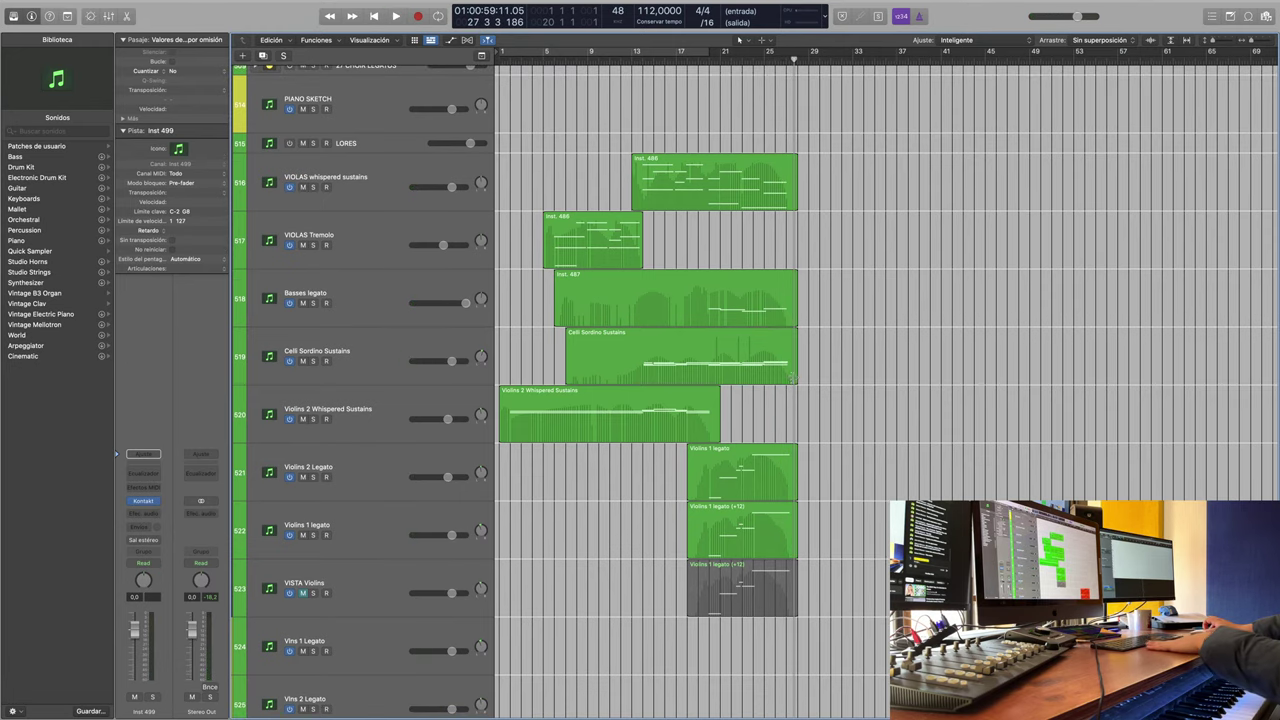
Step: Rename the Inst 499 track as Basses Pizz
scroll(779, 407, "down", 8)
scroll(779, 407, "down", 5)
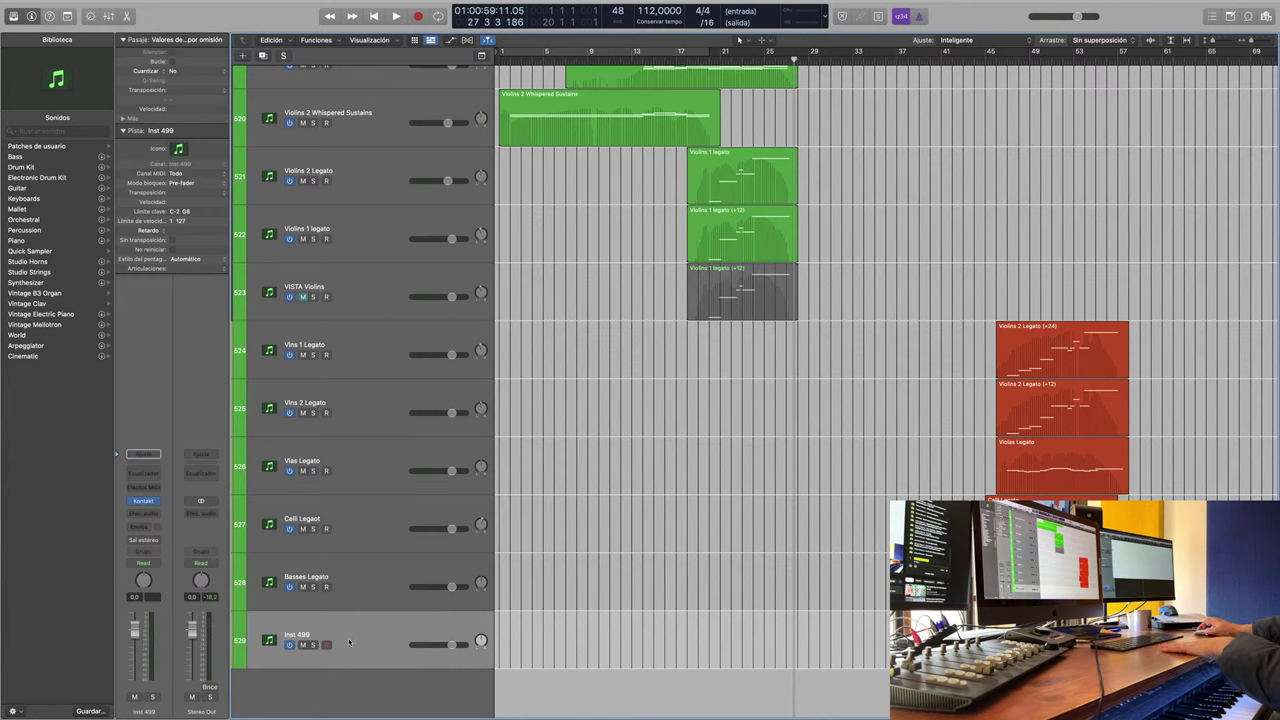
double_click(349, 642)
type("Bass")
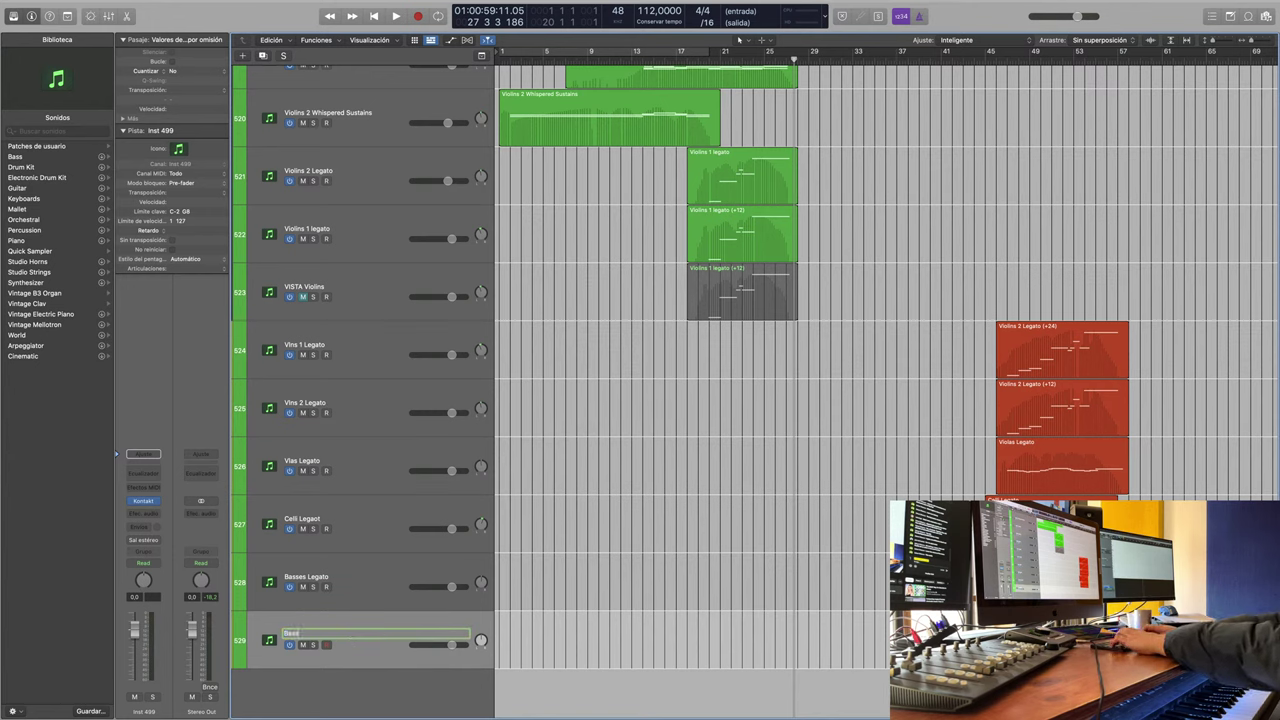
type("es")
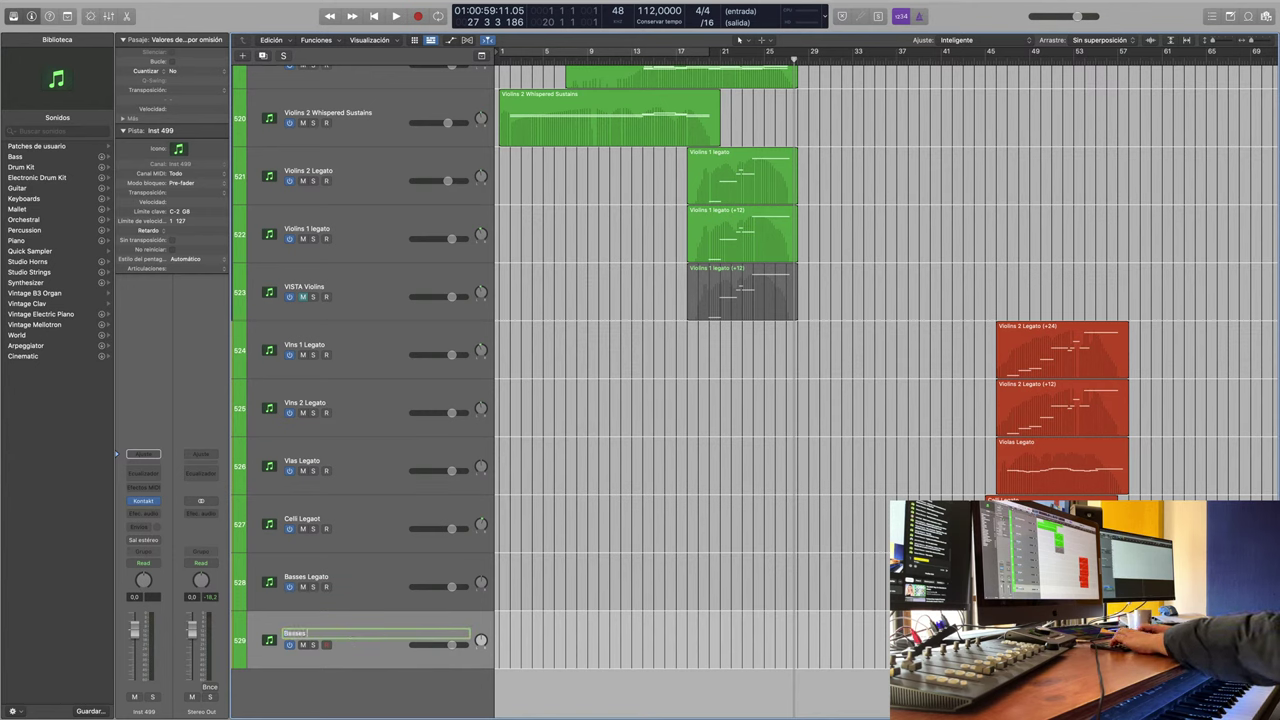
type(" Pizz")
key("Return")
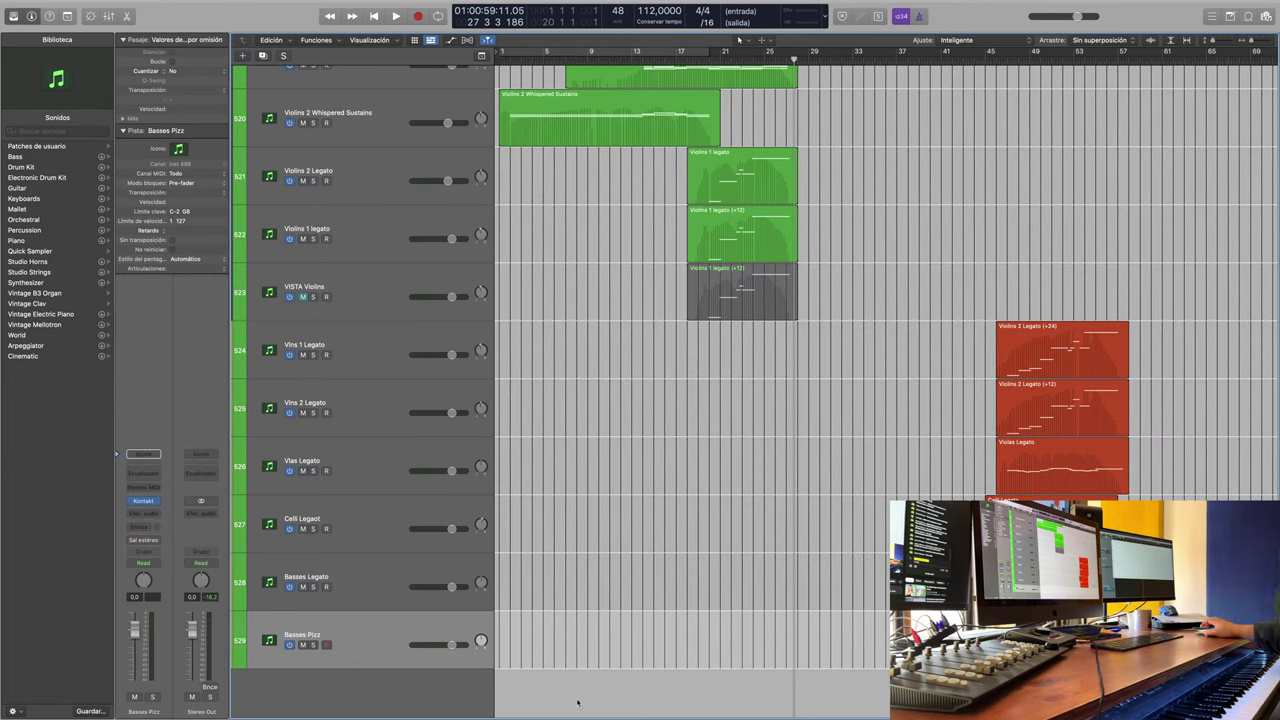
Step: Record a Basses Pizz part, running the piece from the start with all regions' notes open in the piano roll, and stop after bar 17
mouse_move(482, 706)
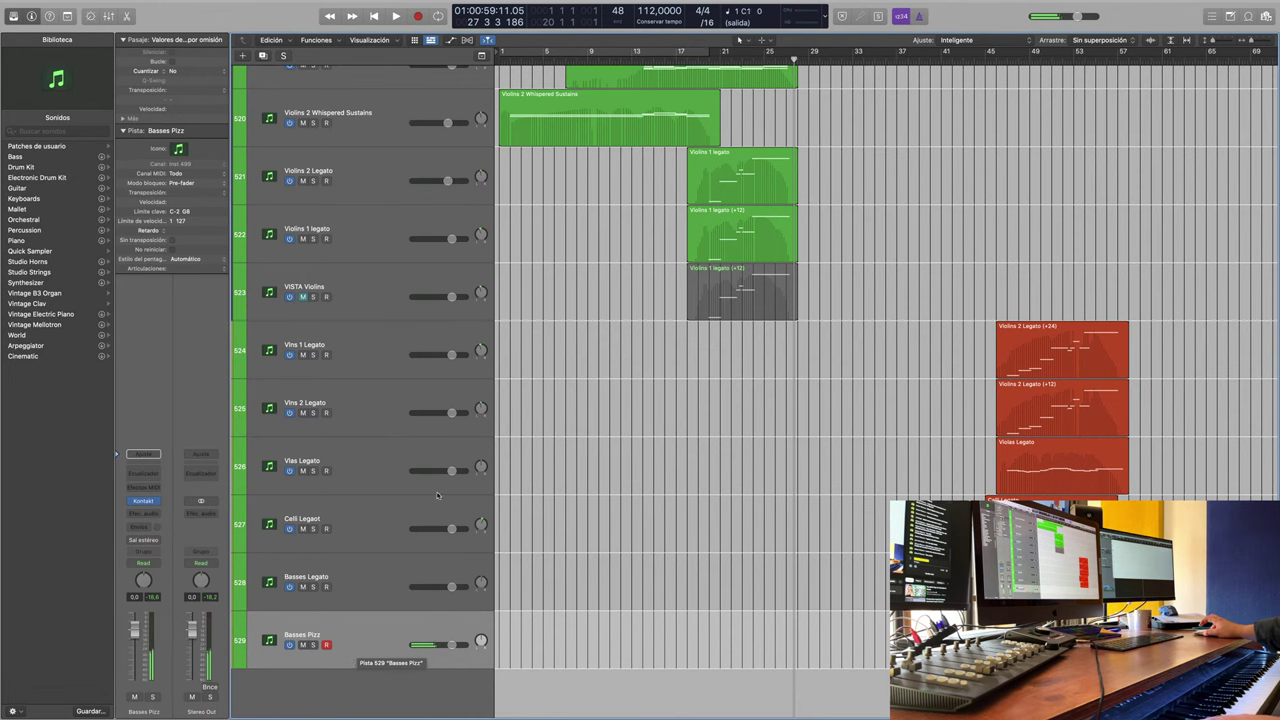
scroll(602, 277, "up", 6)
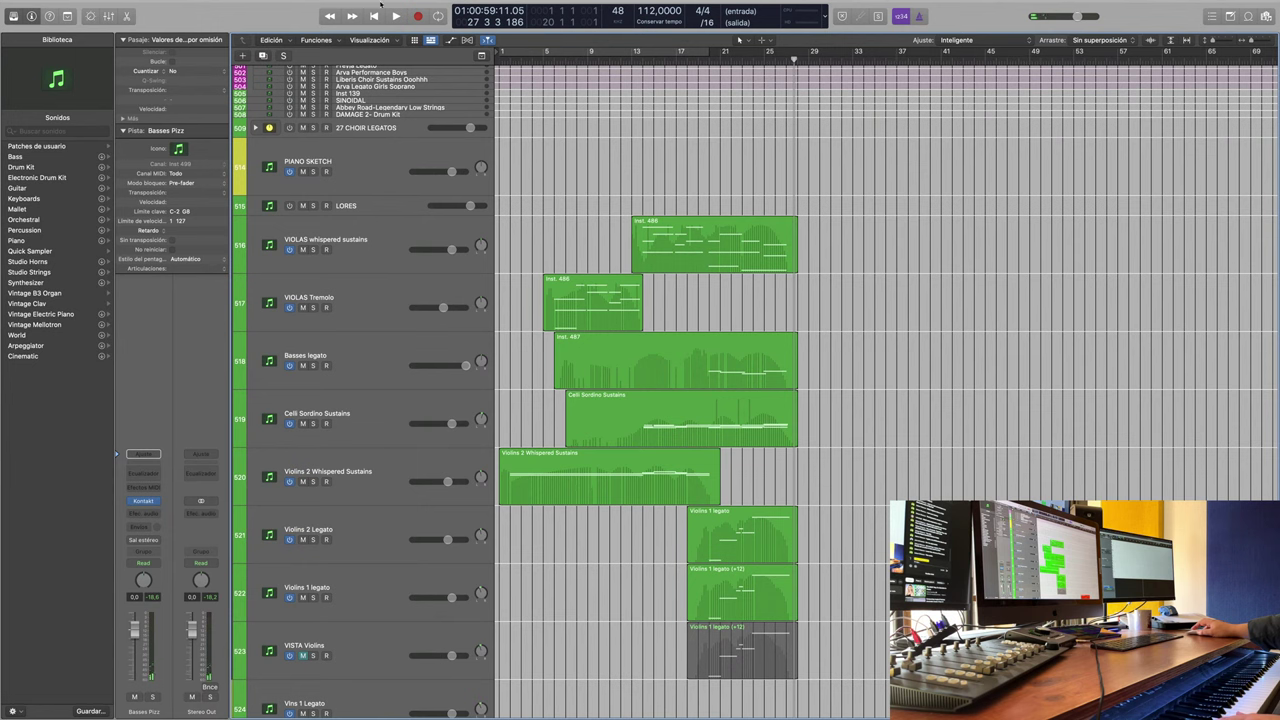
left_click(418, 16)
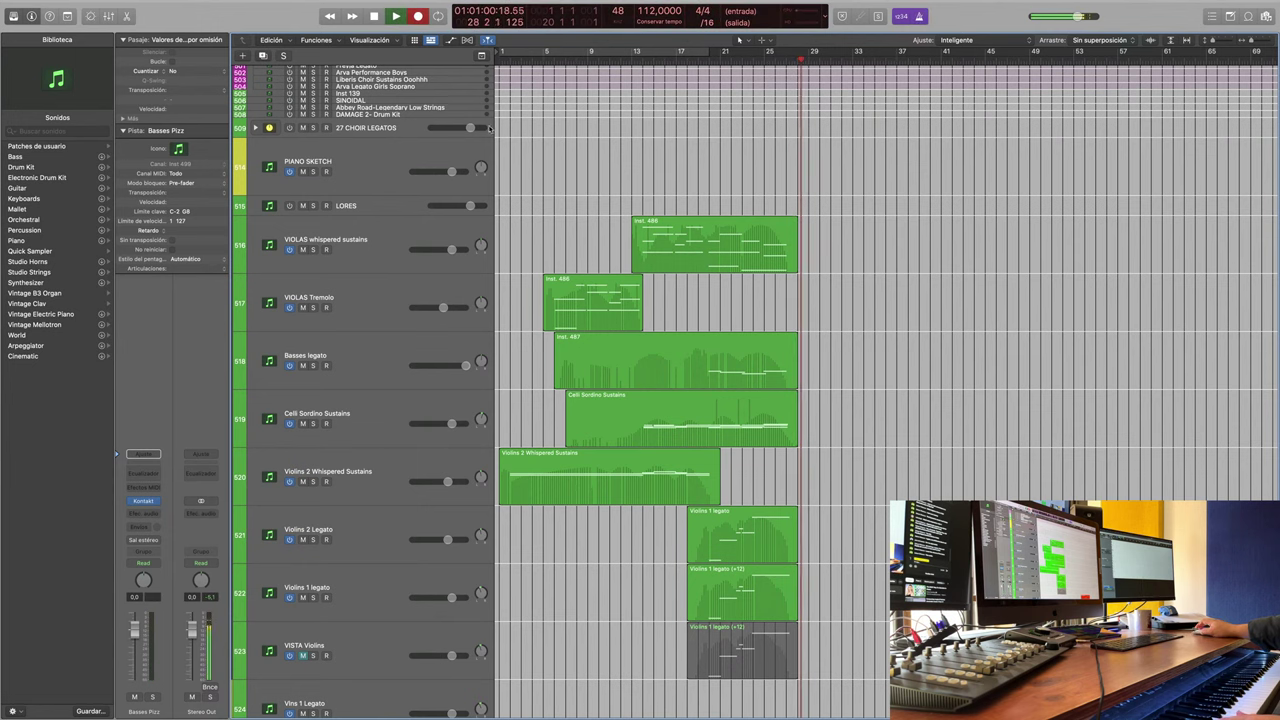
left_click(398, 18)
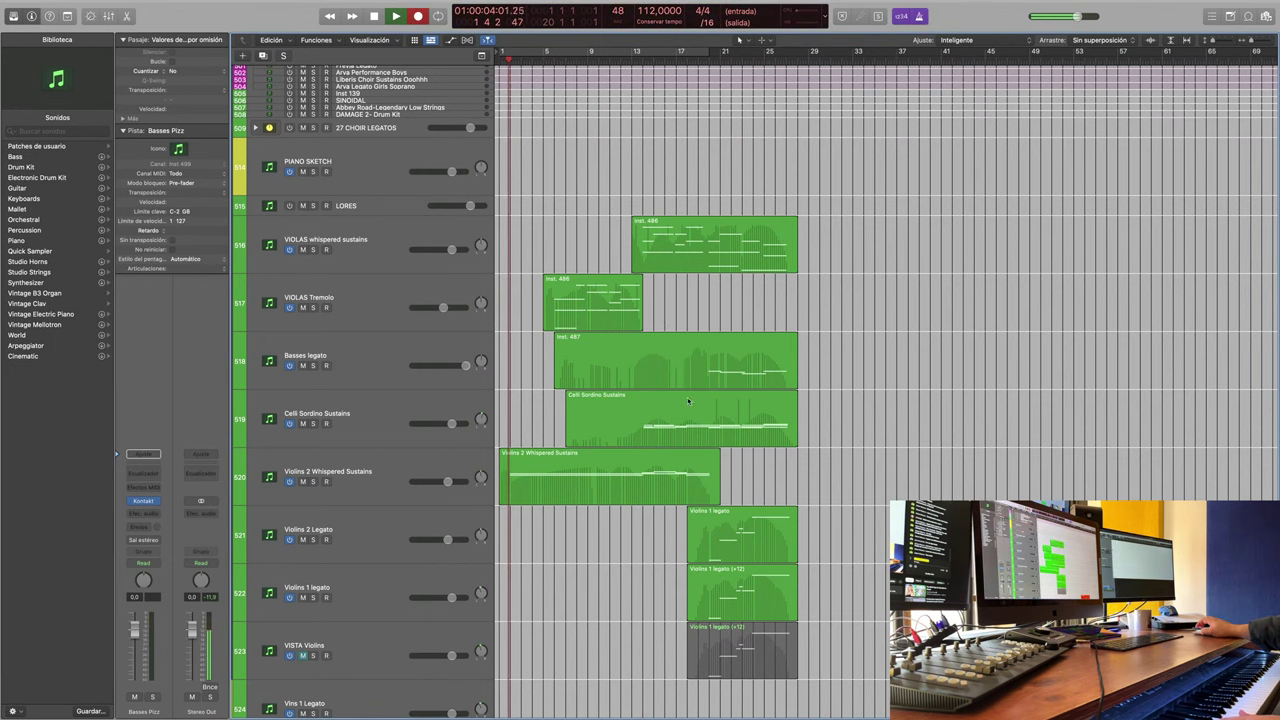
right_click(598, 195)
left_click(650, 251)
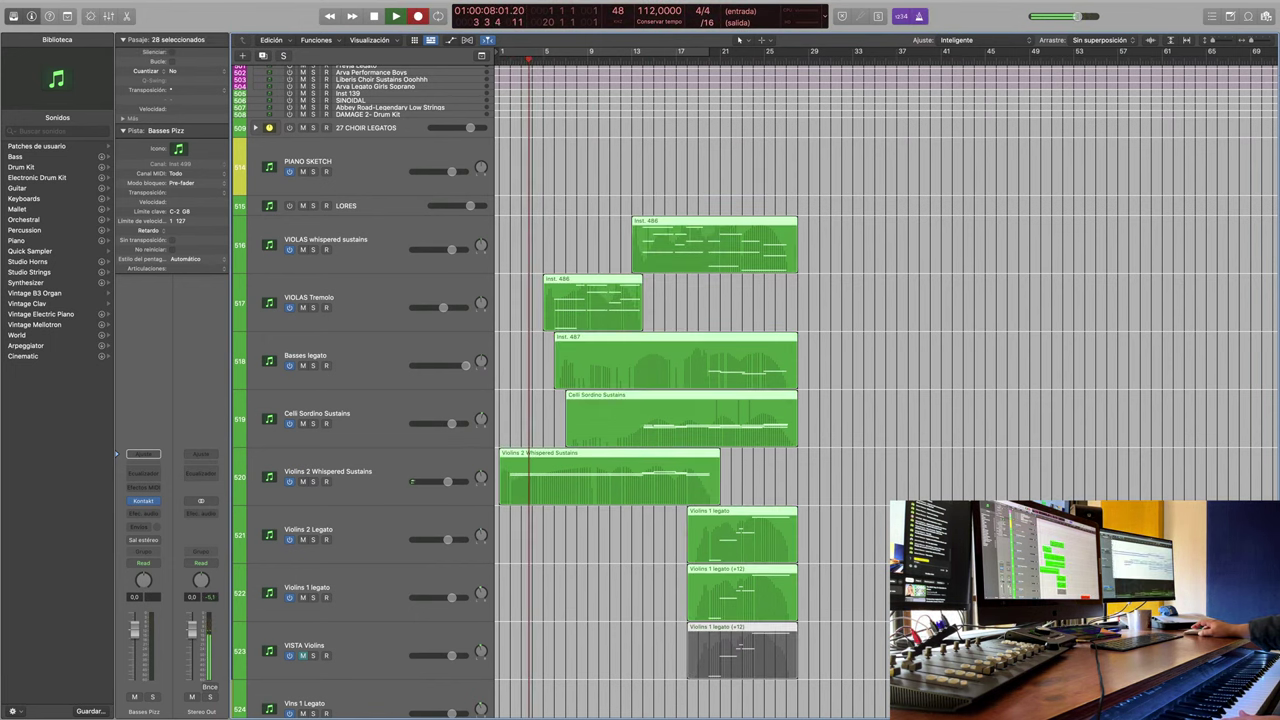
key("super+4")
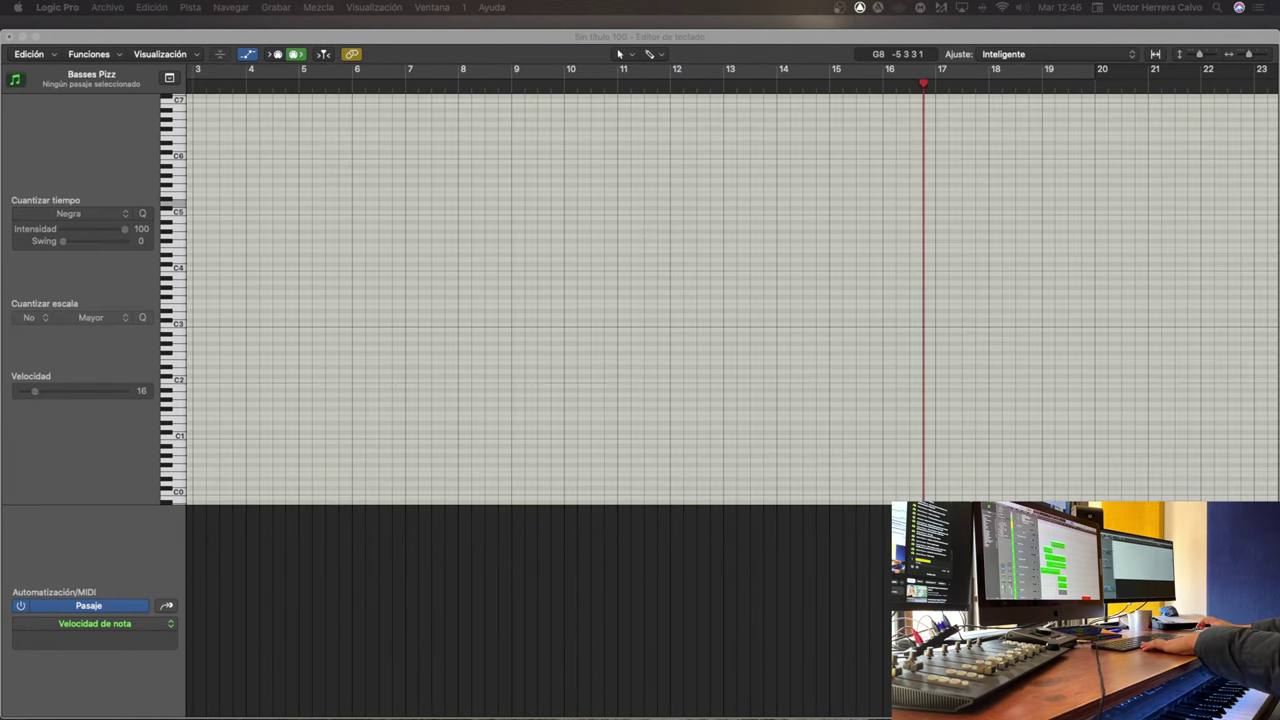
key("space")
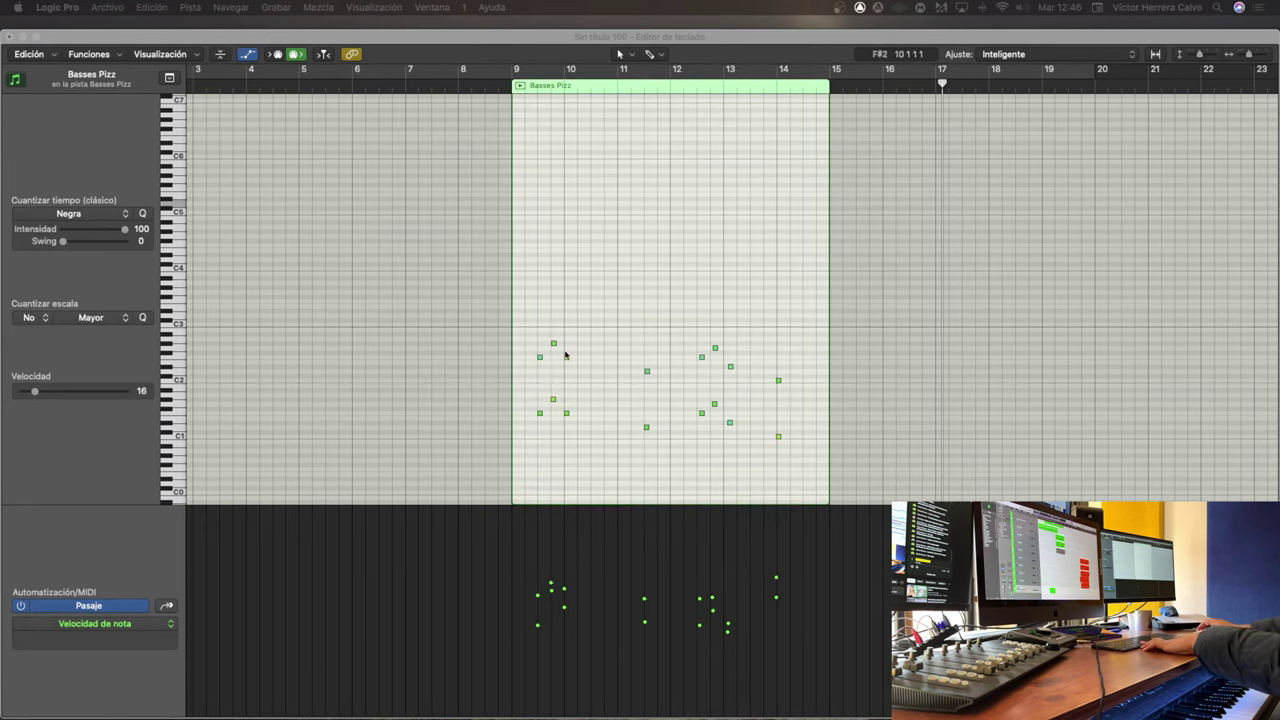
Step: Delete the two Basses Pizz notes at bar 14 and close the piano roll
left_click_drag(765, 318, 791, 520)
key("Delete")
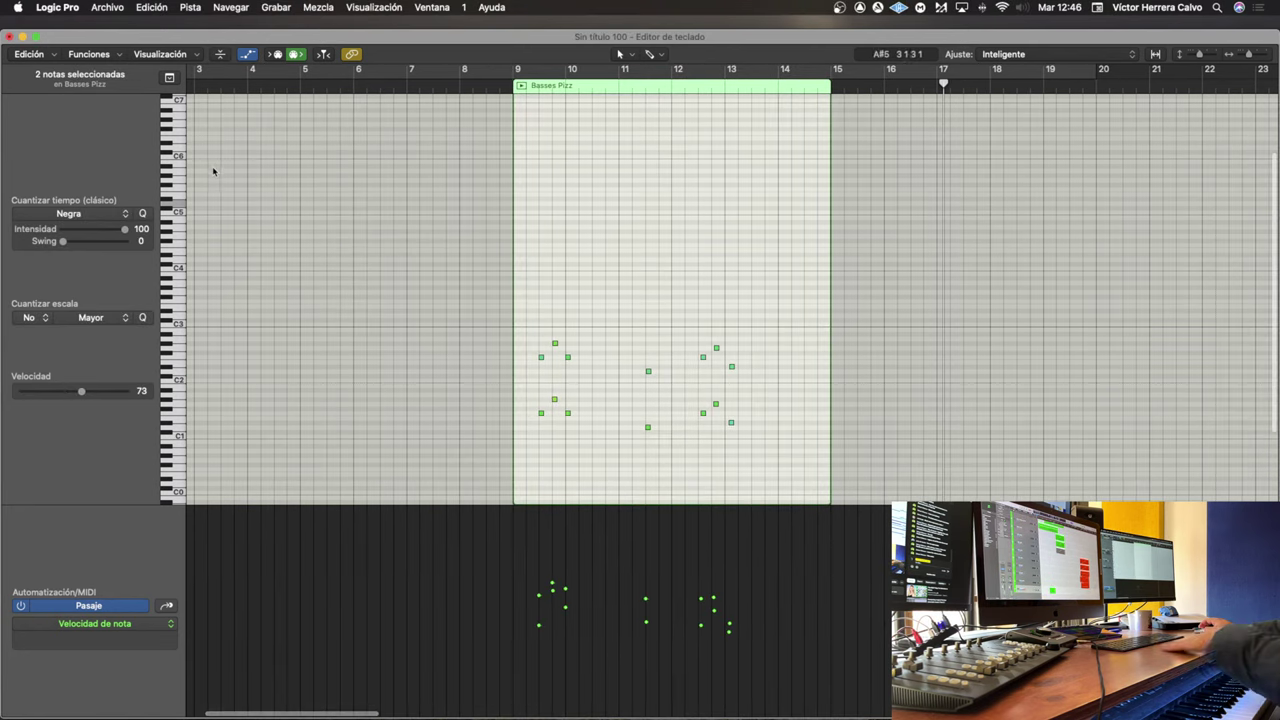
key("super+w")
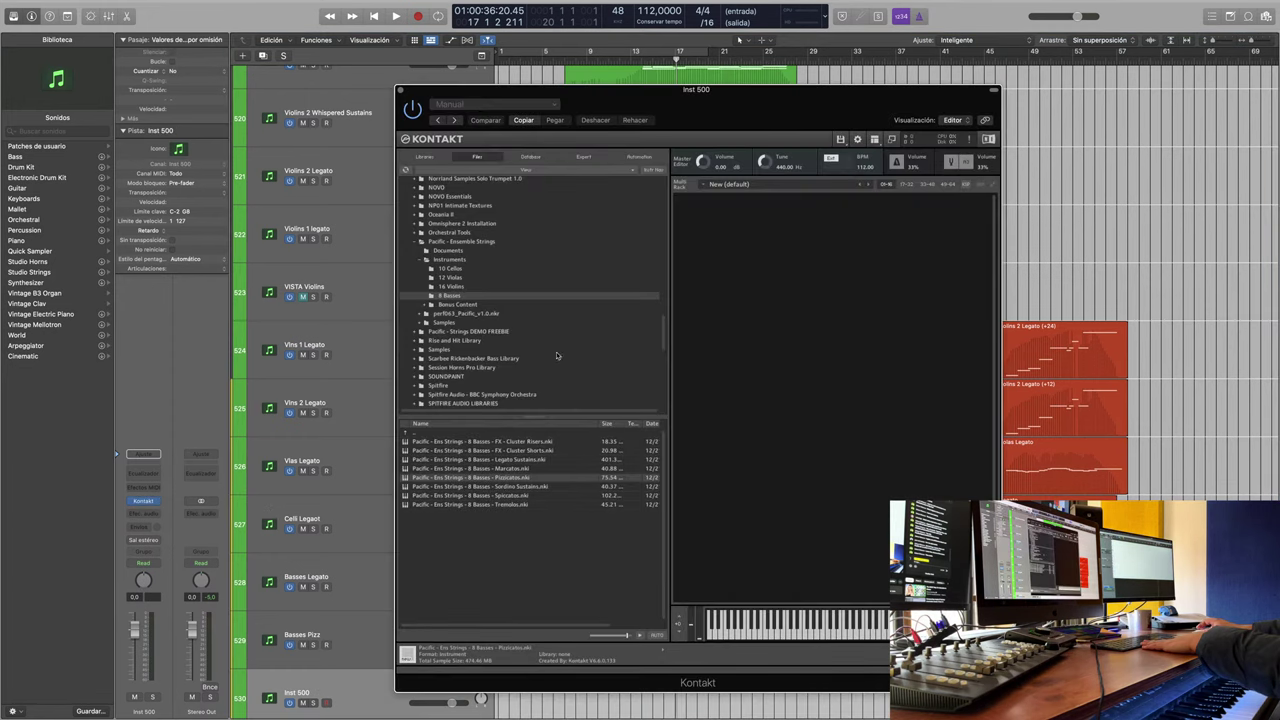
Step: Load the Pacific ensemble strings 10 Cellos Pizzicatos patch into Kontakt on the Inst 500 track and close the plug-in window
left_click(463, 287)
left_click(464, 269)
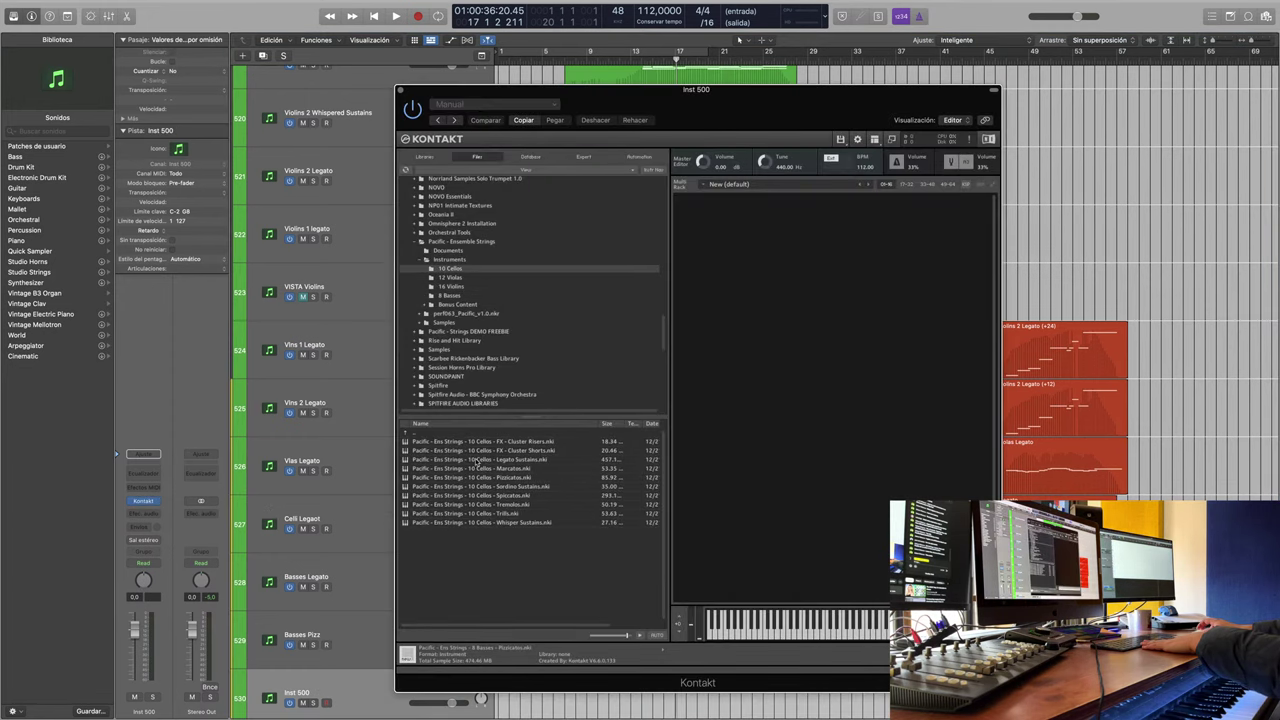
left_click_drag(492, 479, 880, 365)
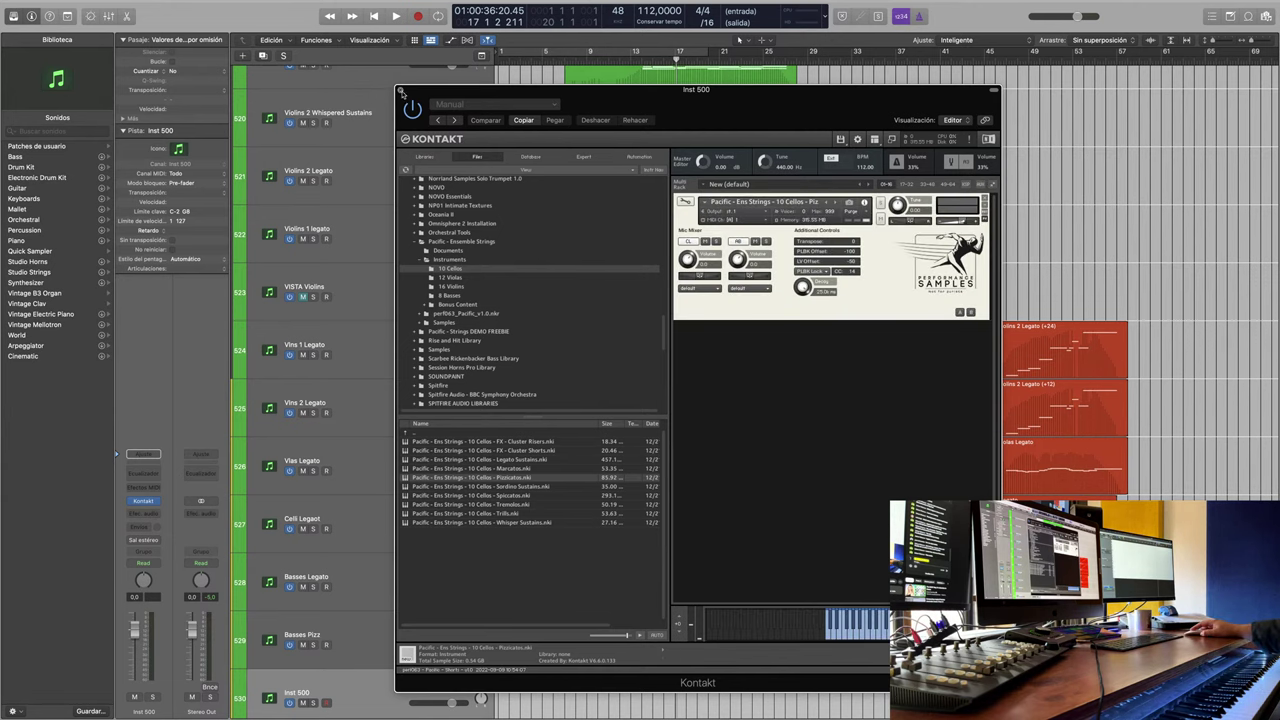
left_click(401, 91)
Step: Copy the Basses Pizz region onto the Inst 500 track at bar 9, then try a +12 transposition on the copy and undo it
left_click(632, 653)
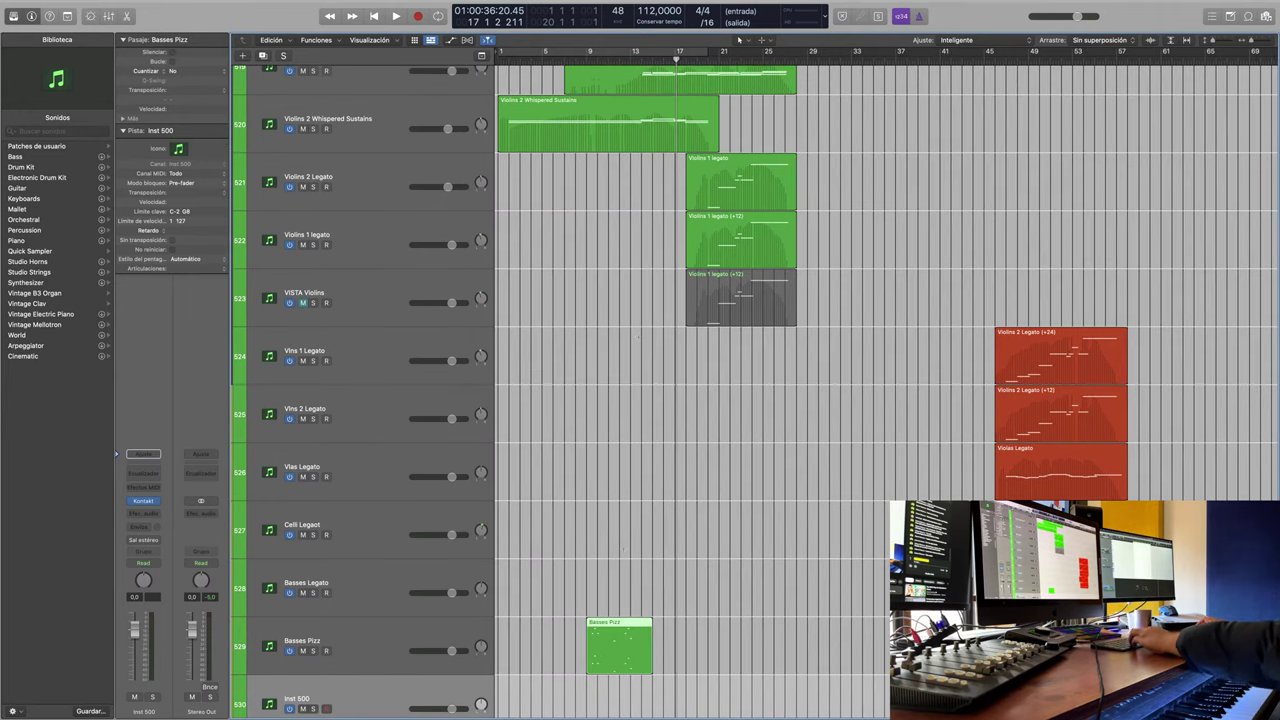
scroll(632, 653, "up", 1)
left_click(585, 58)
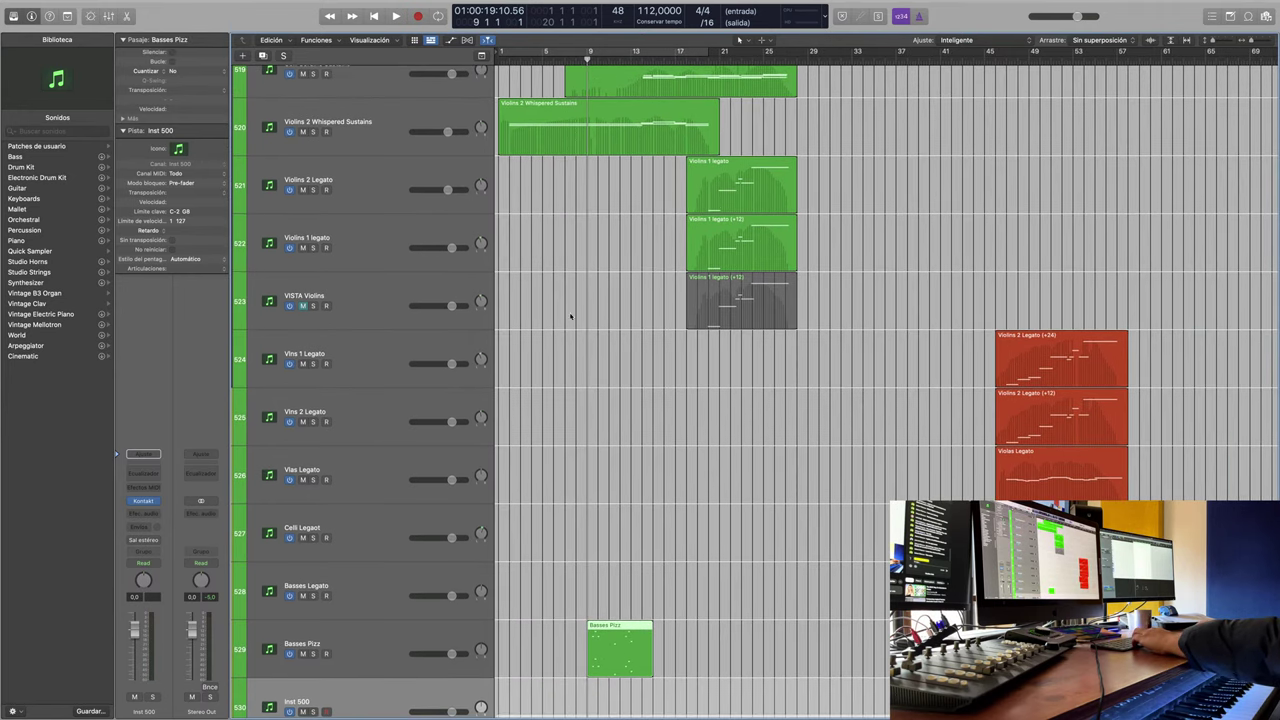
key("super+v")
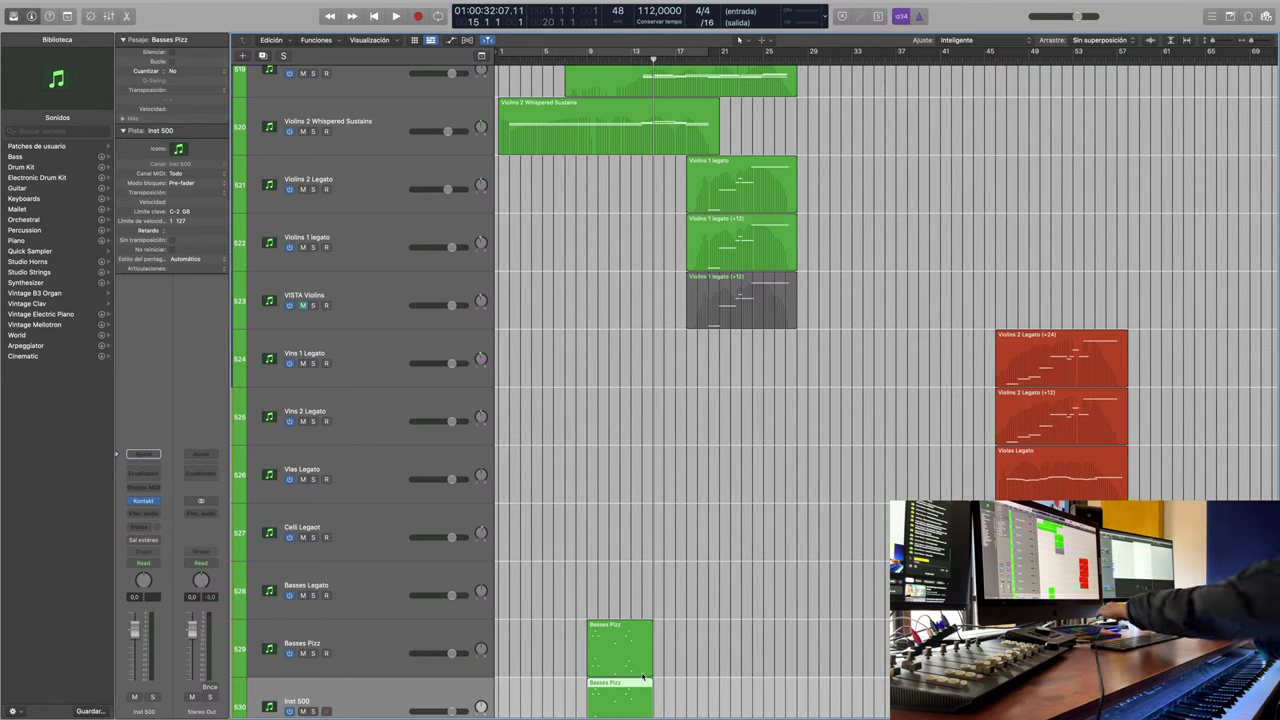
key("alt+shift+Up")
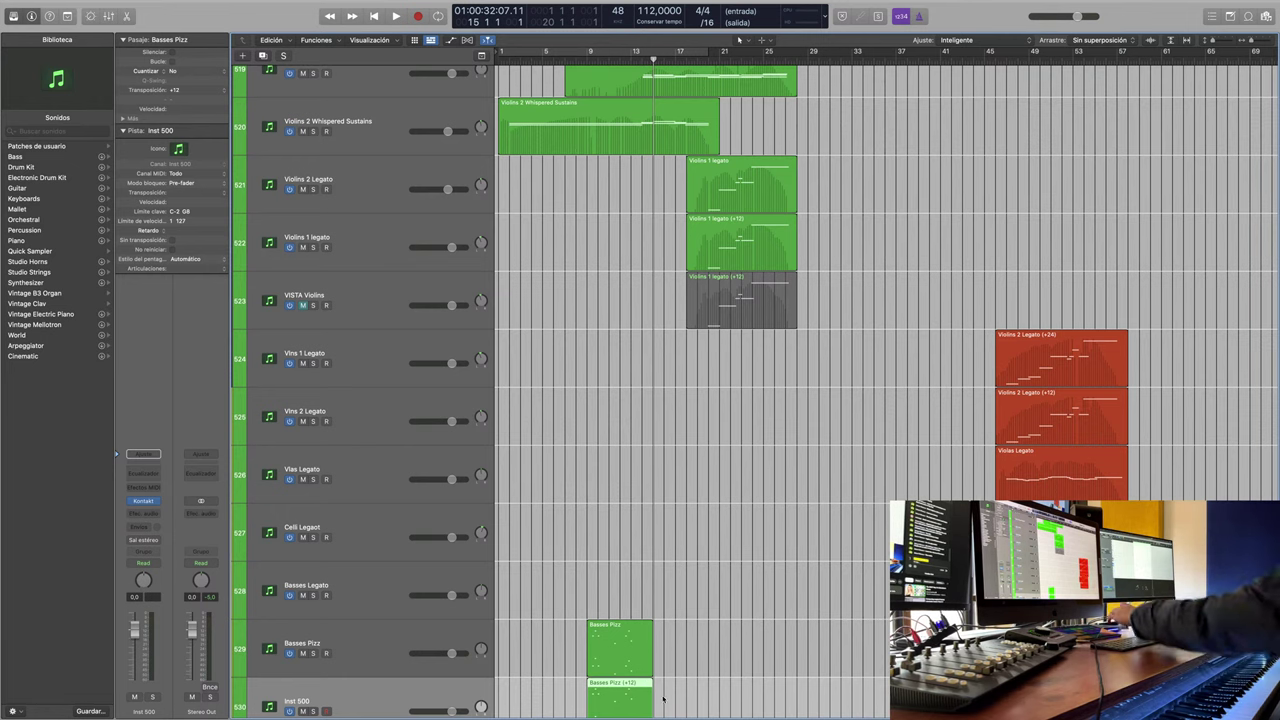
key("super+z")
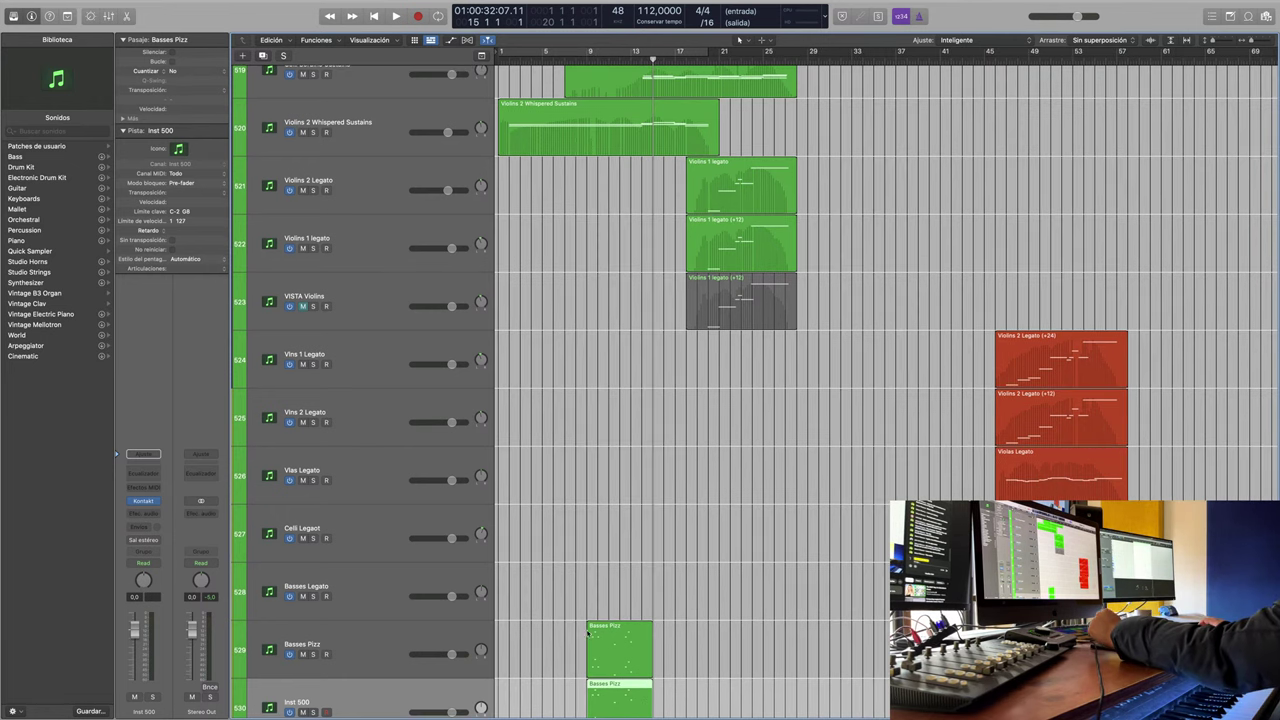
Step: Delete the lower-octave notes from the copied pizzicato region on the Inst 500 track
scroll(560, 680, "down", 2)
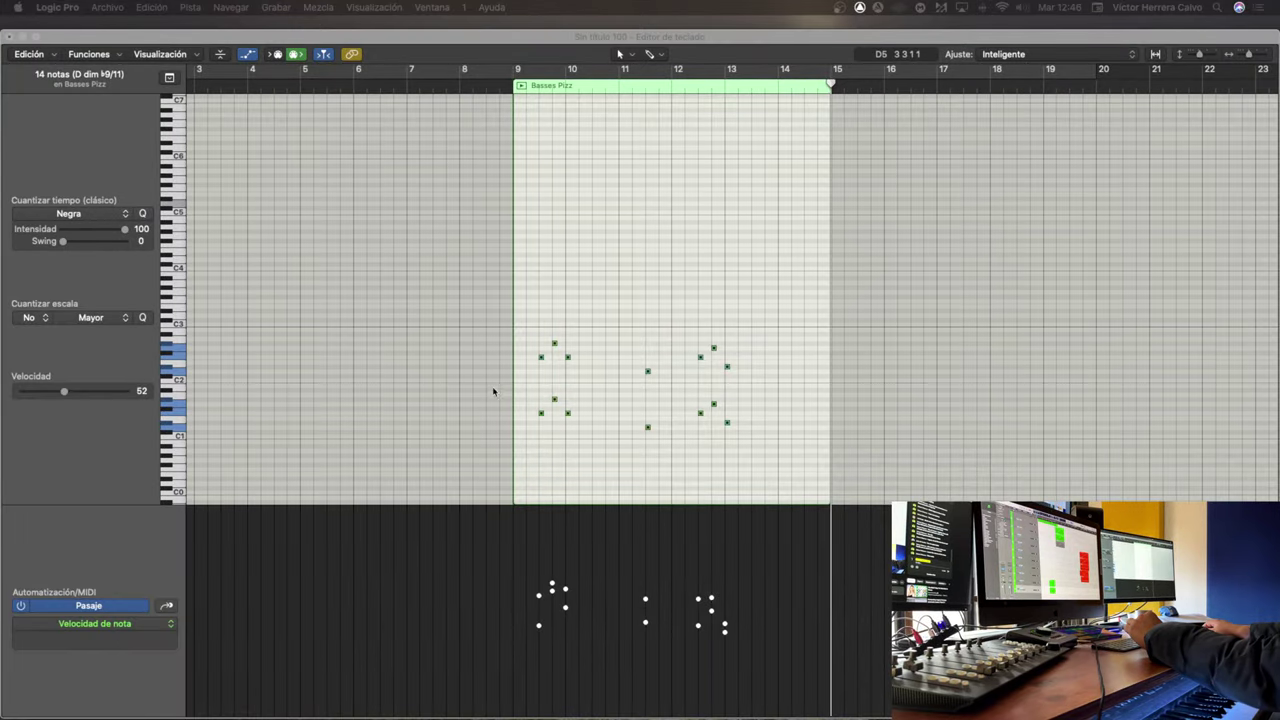
left_click_drag(483, 384, 756, 444)
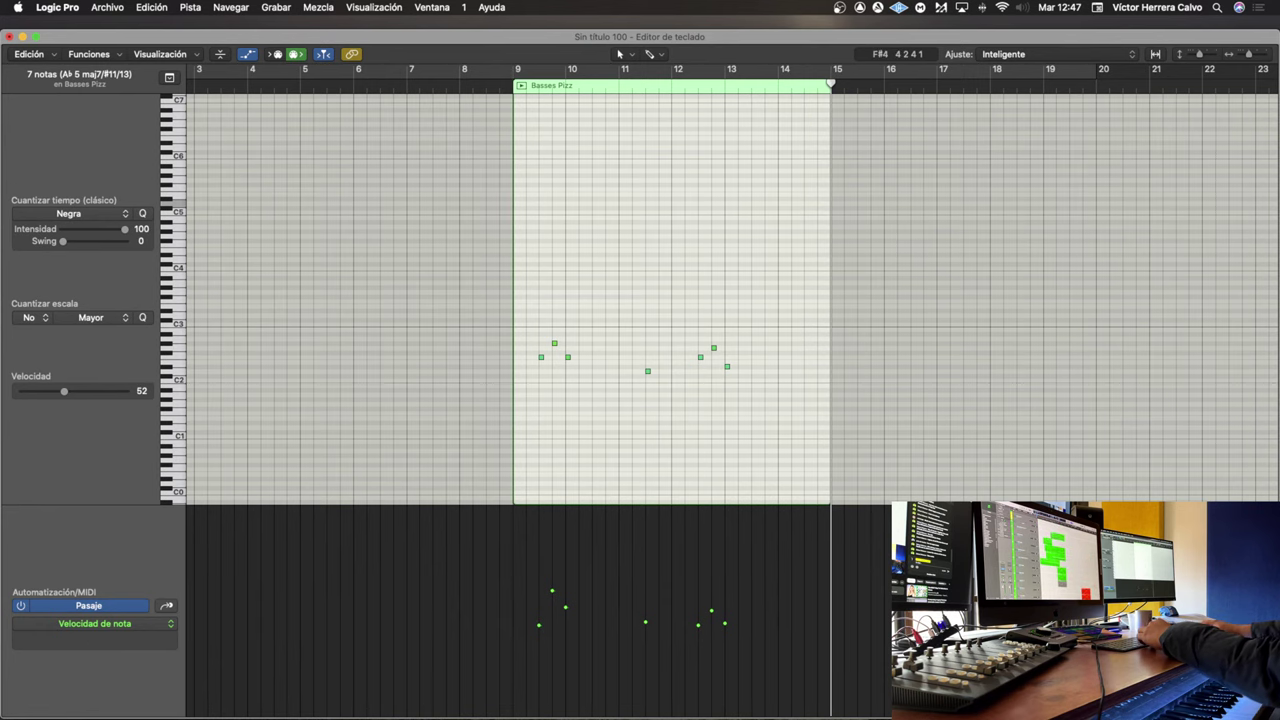
Step: Play the piece from the start and examine the notes of all regions in the piano roll, then those of the Basses Pizz region alone
key("Return")
key("space")
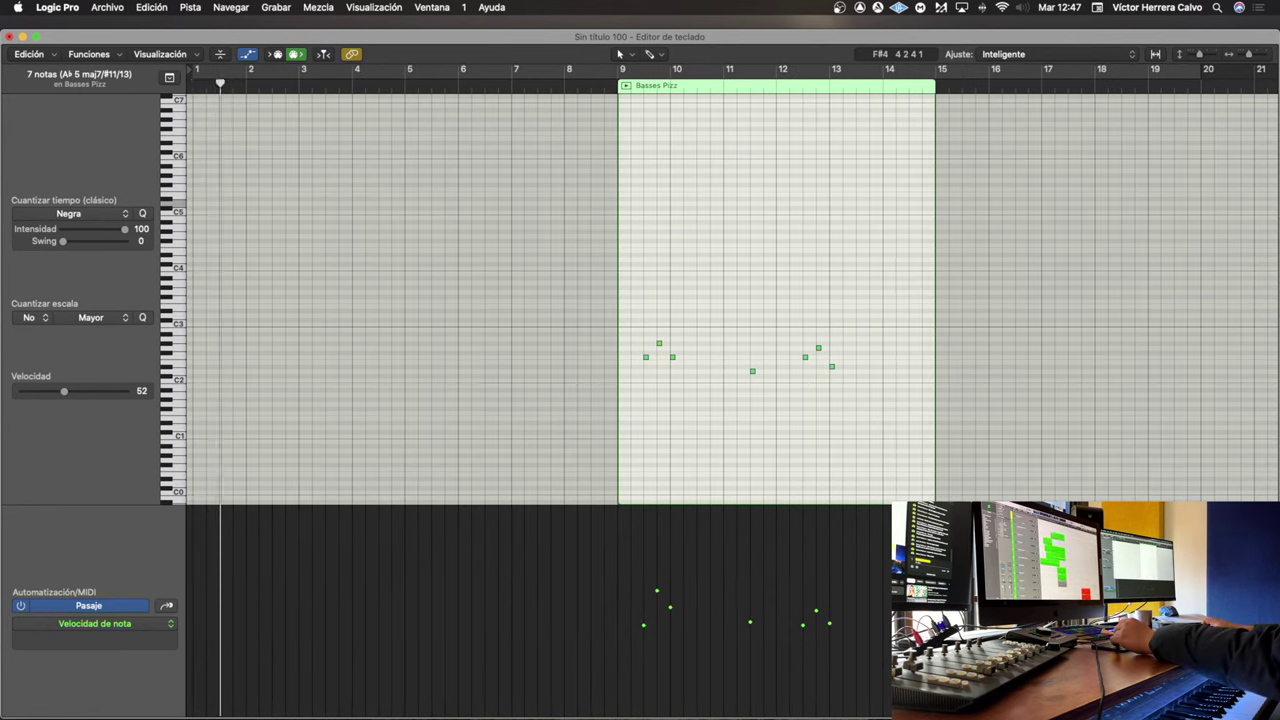
scroll(251, 317, "down", 2)
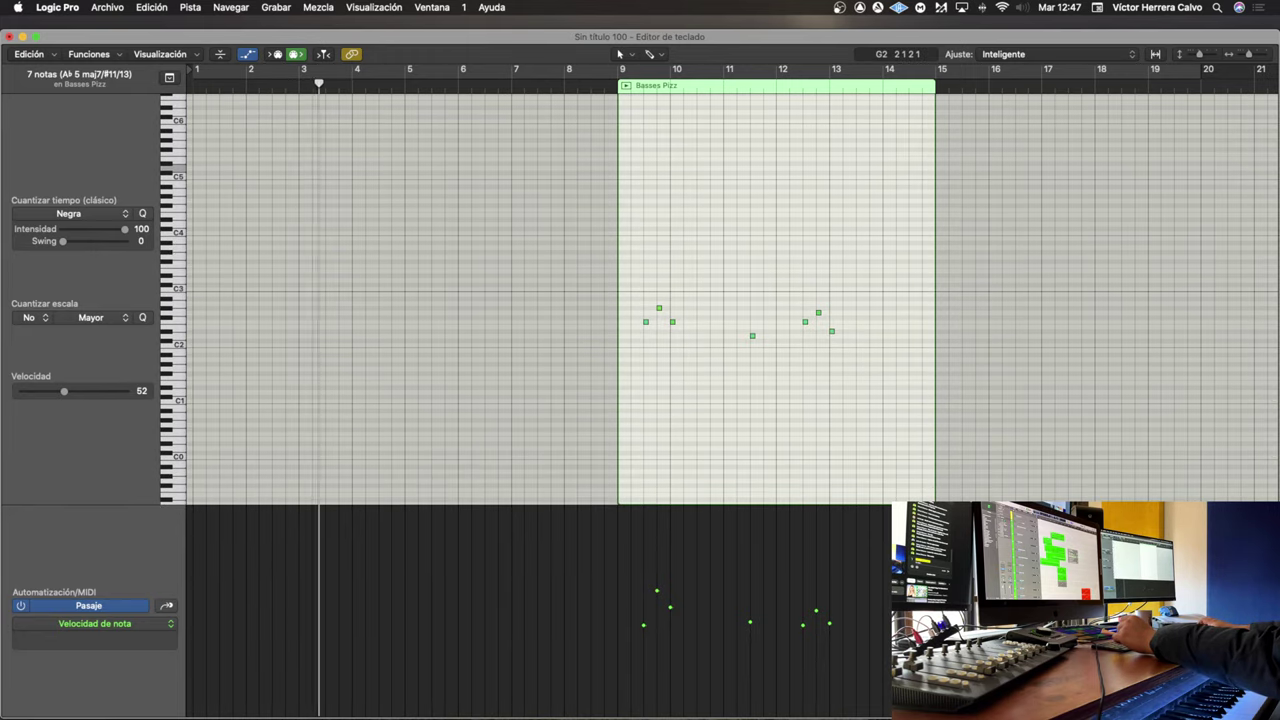
key("super+a")
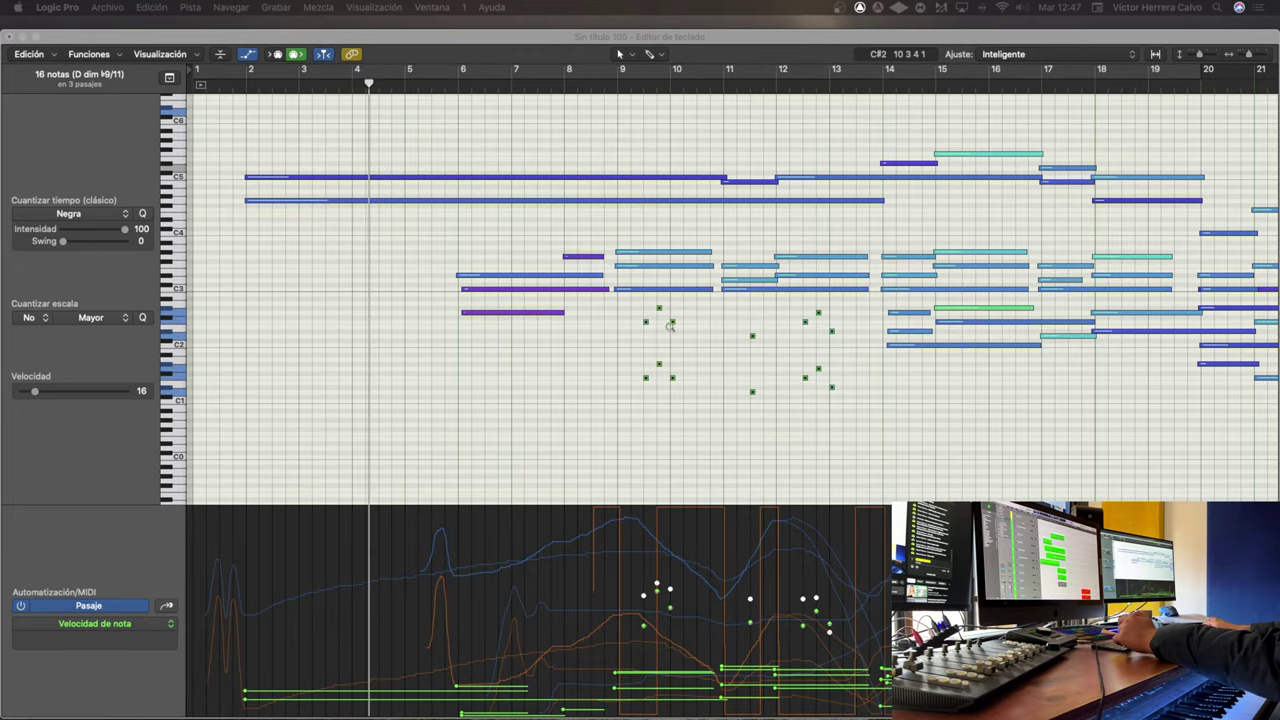
scroll(670, 325, "down", 10)
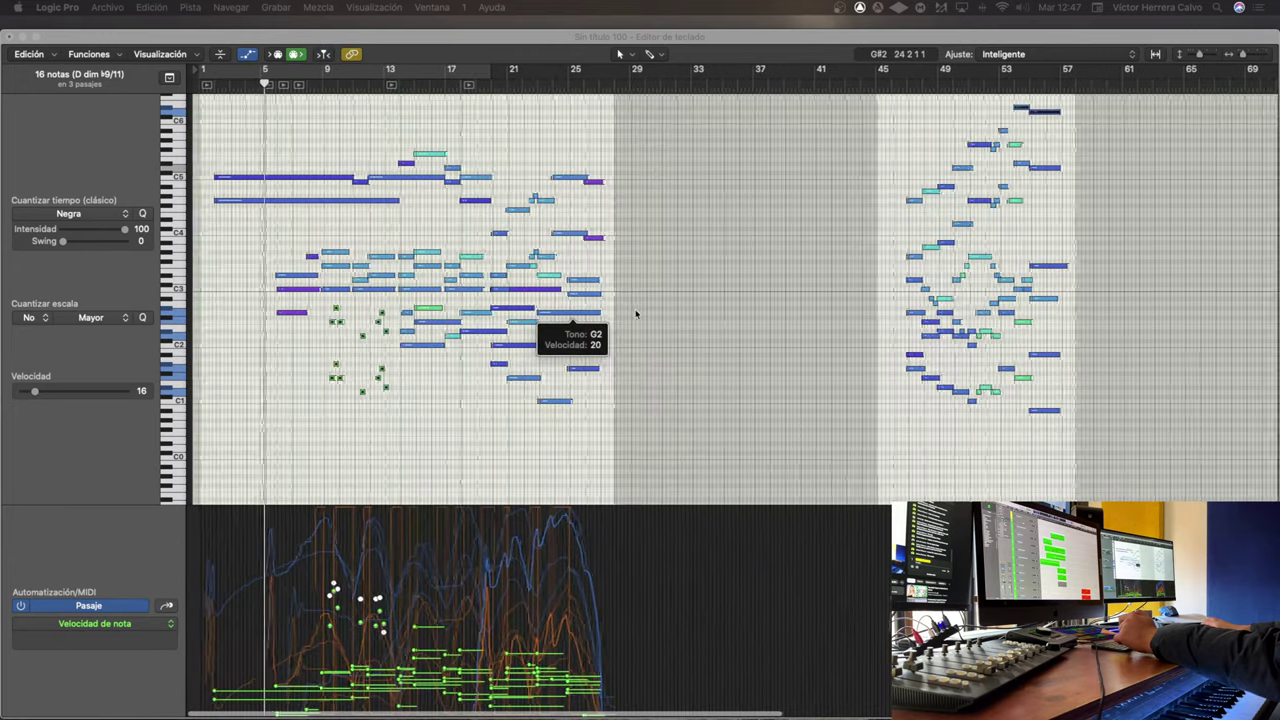
scroll(635, 314, "right", 1)
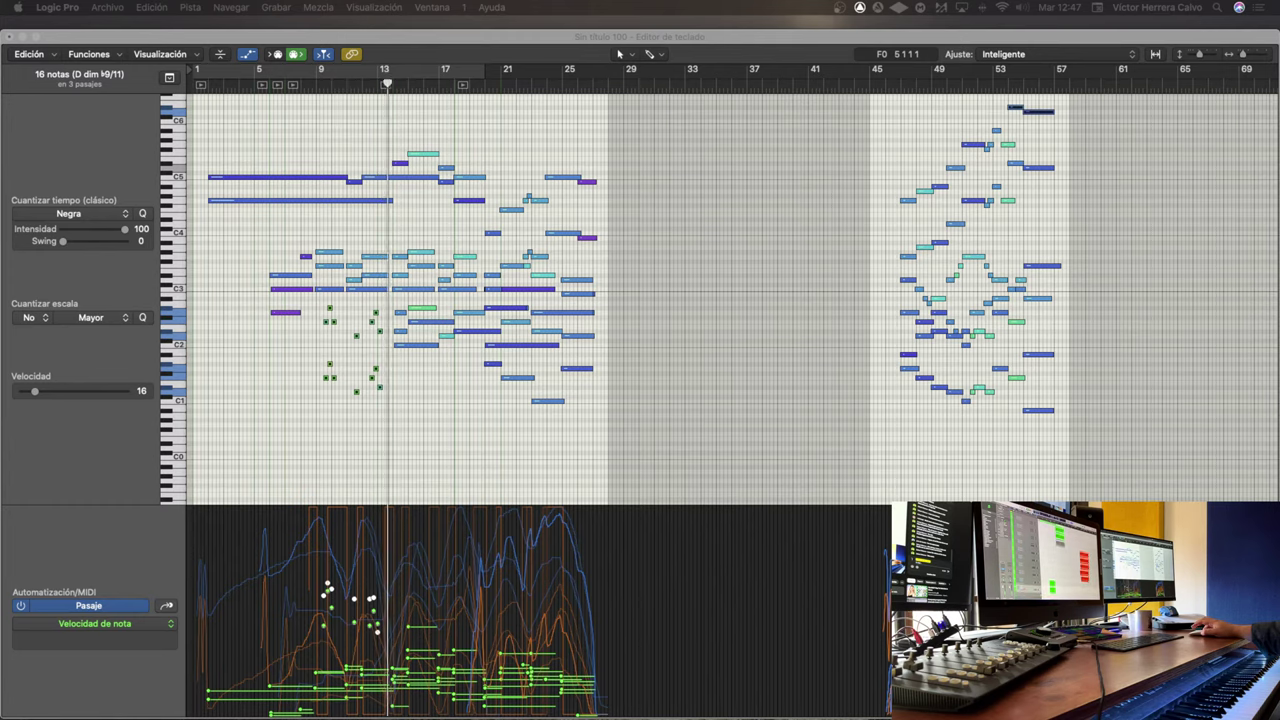
key("Up")
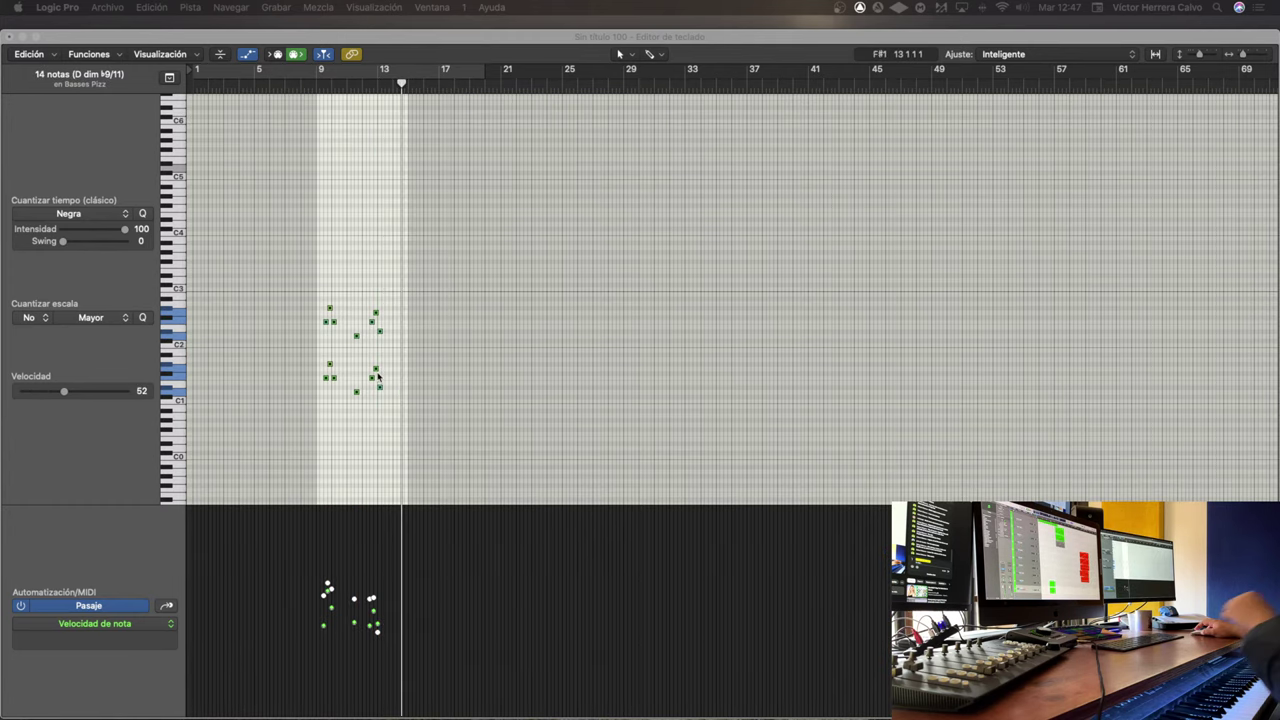
Step: Lower the pizzicato notes in bar 12 by two semitones in both regions, close the piano roll and stop playback
left_click_drag(370, 316, 374, 393)
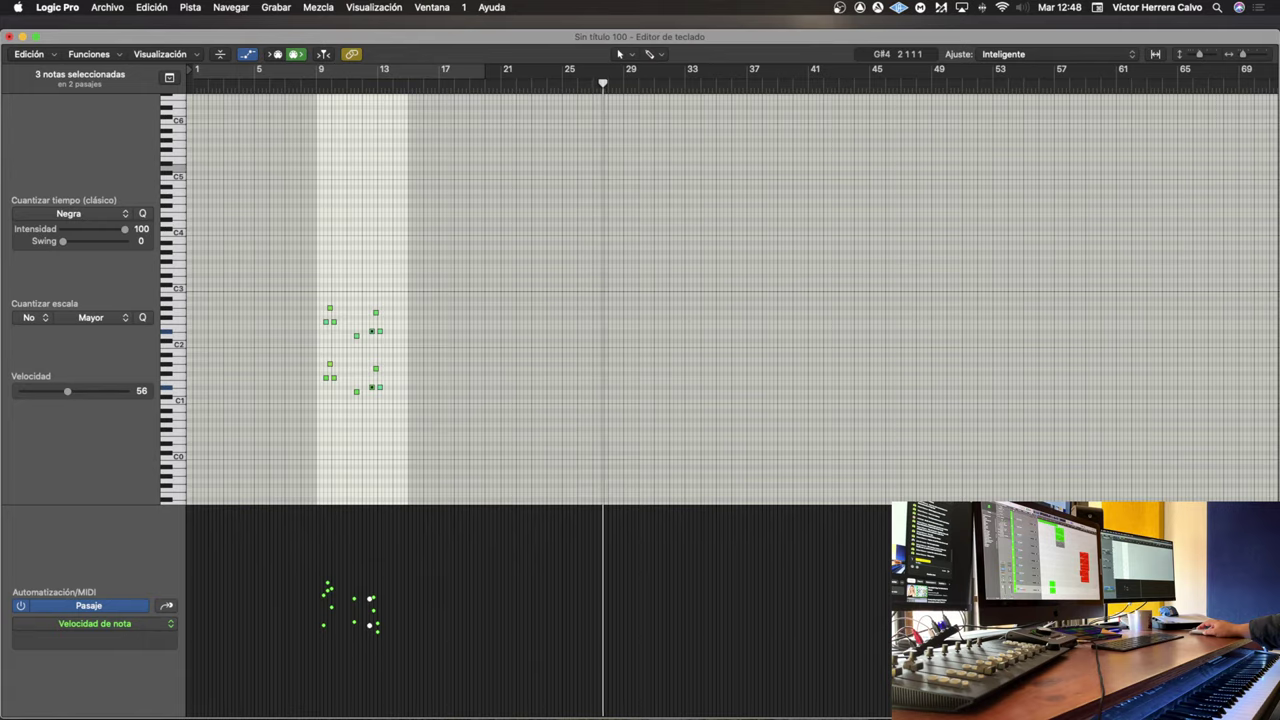
key("super+w")
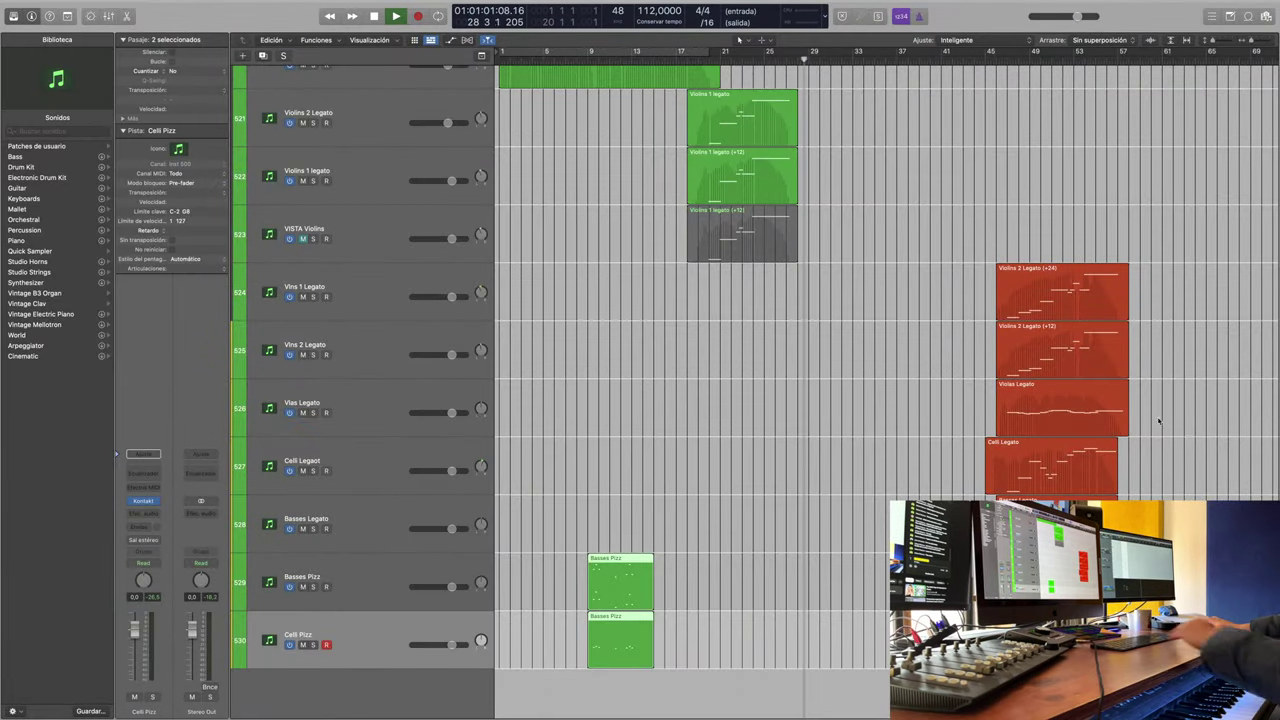
left_click(374, 17)
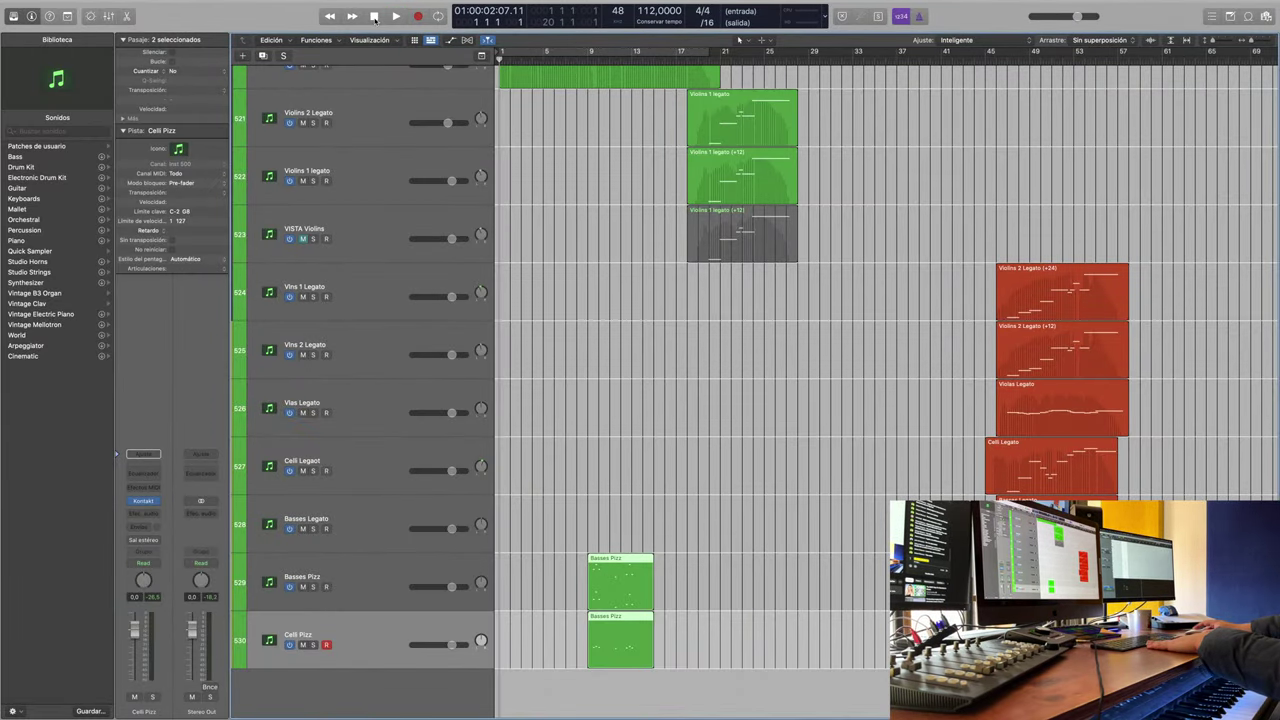
Step: Add a Kontakt instrument track, Inst 501, below Celli Pizz and open its Kontakt window
scroll(765, 497, "up", 6)
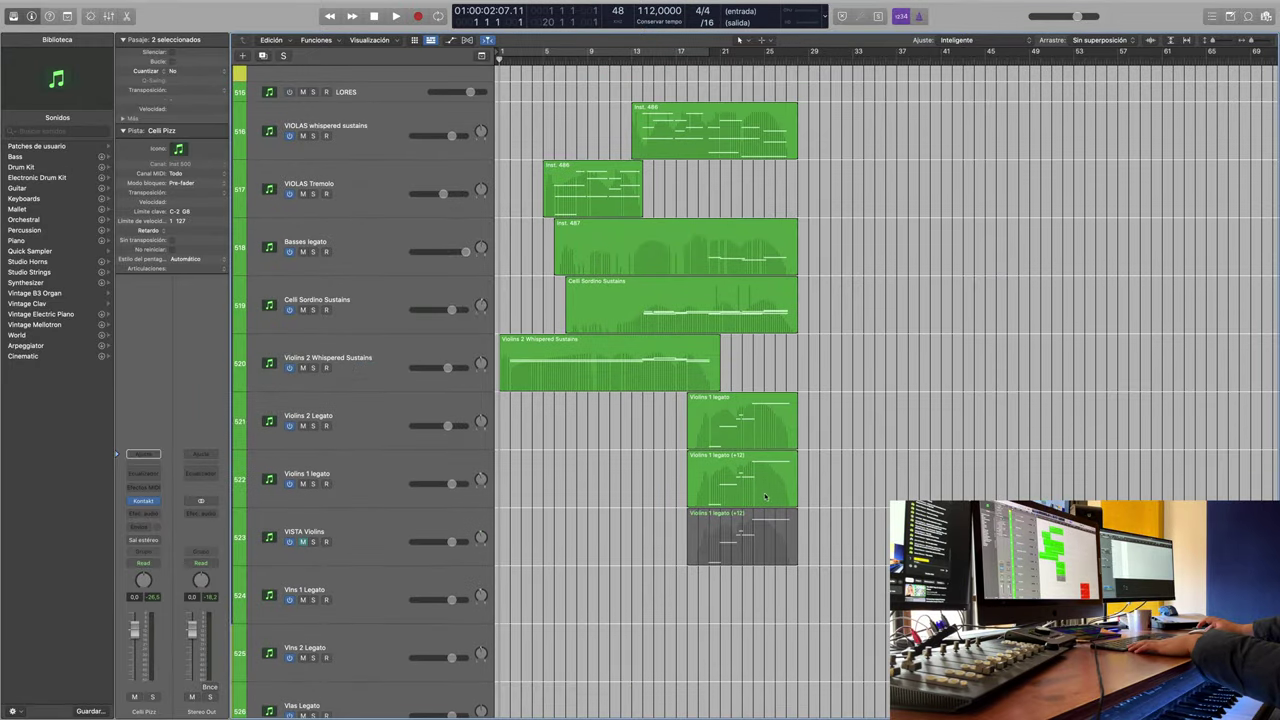
scroll(765, 494, "down", 6)
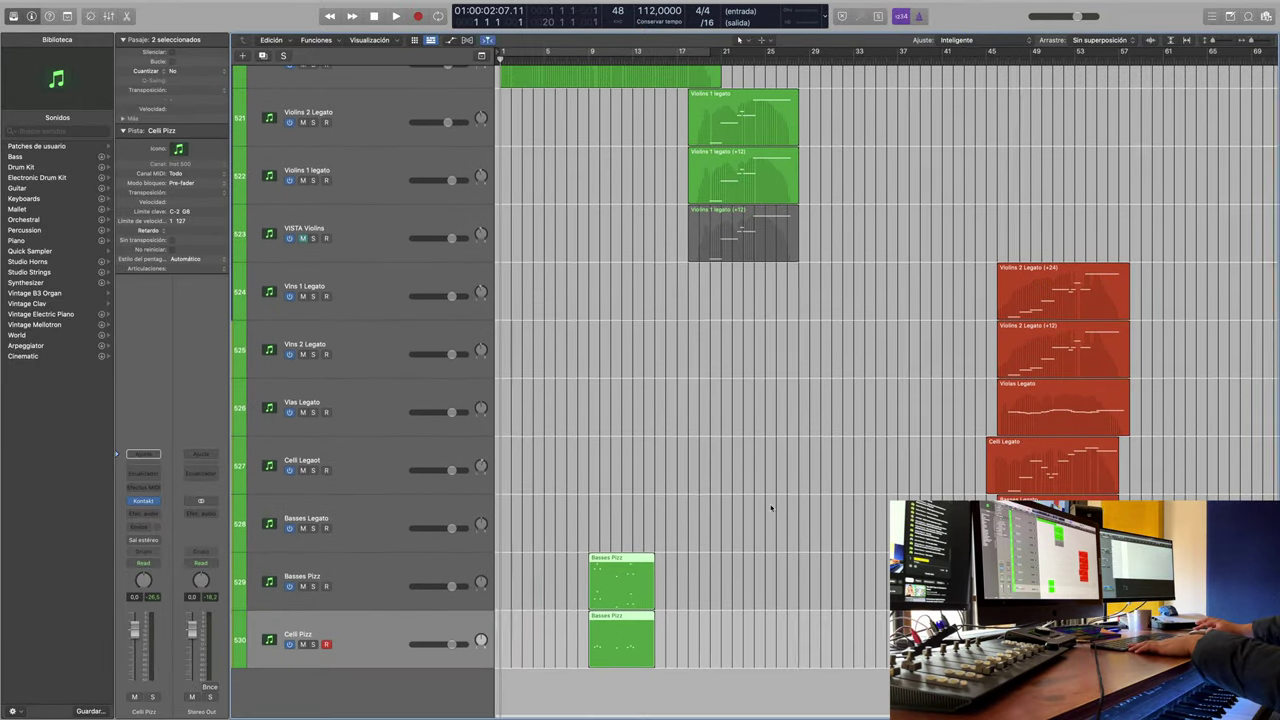
scroll(788, 527, "up", 5)
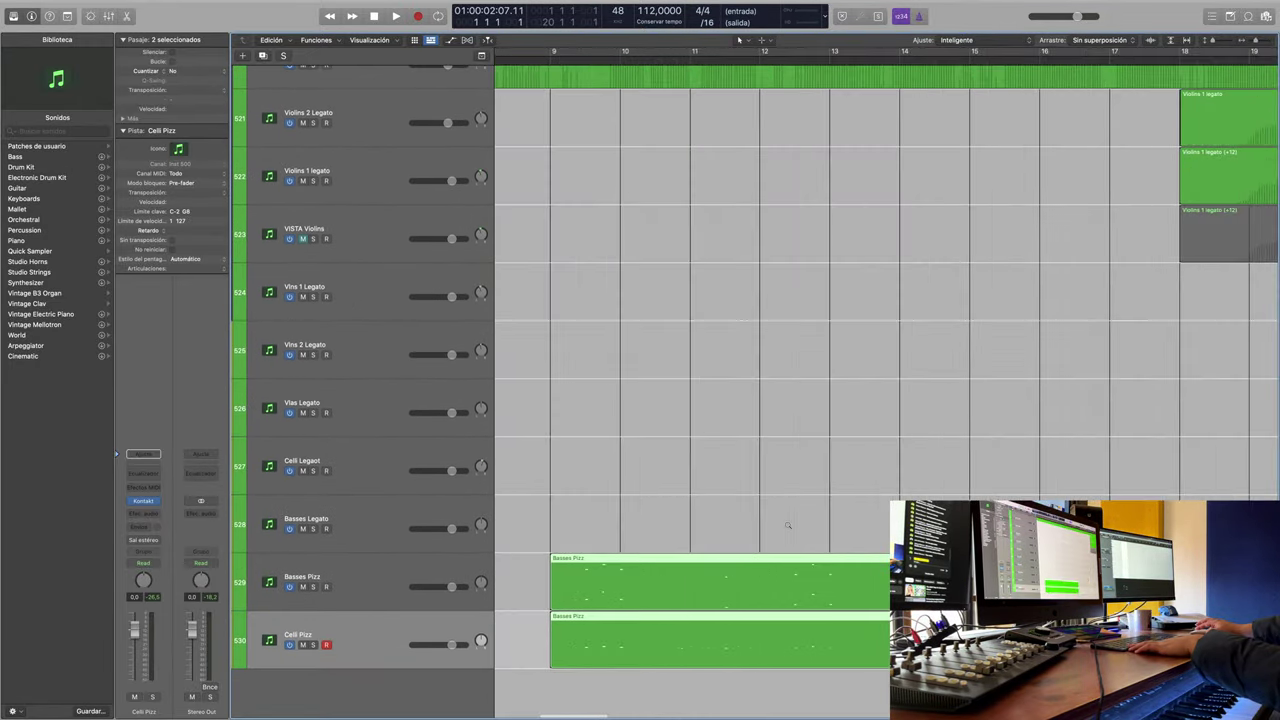
scroll(715, 515, "left", 3)
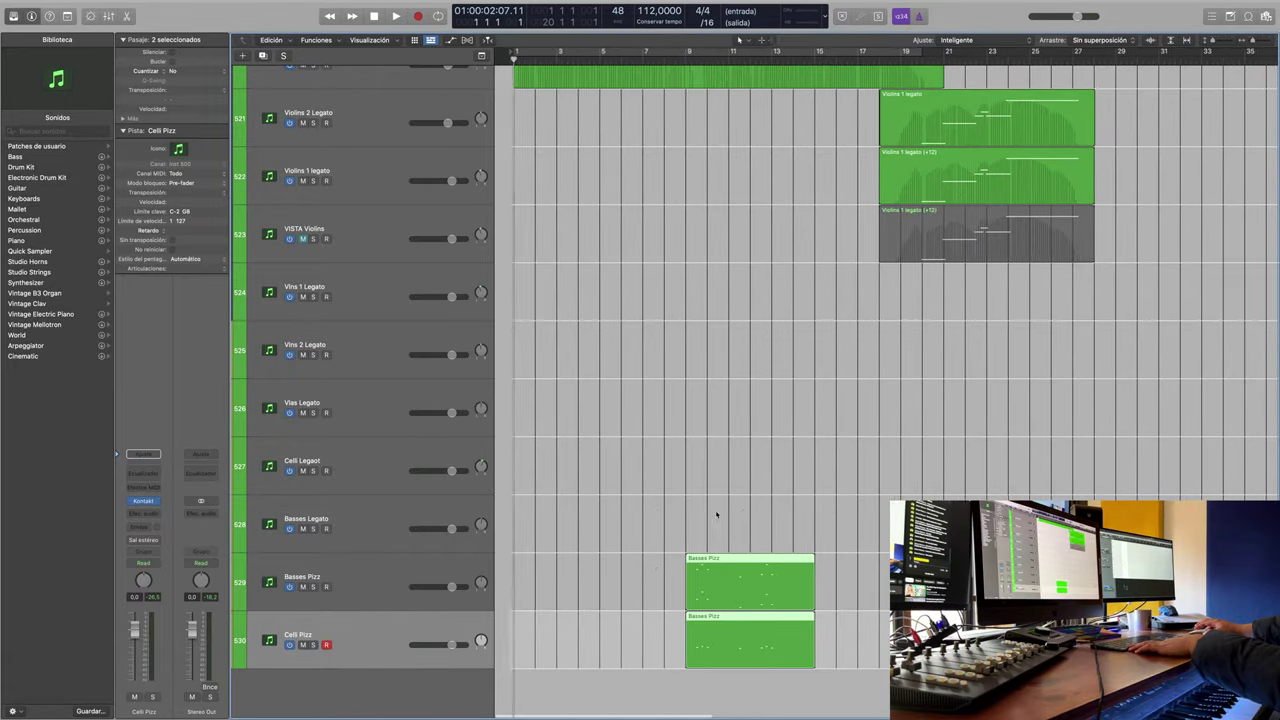
scroll(760, 548, "up", 2)
scroll(760, 548, "up", 3)
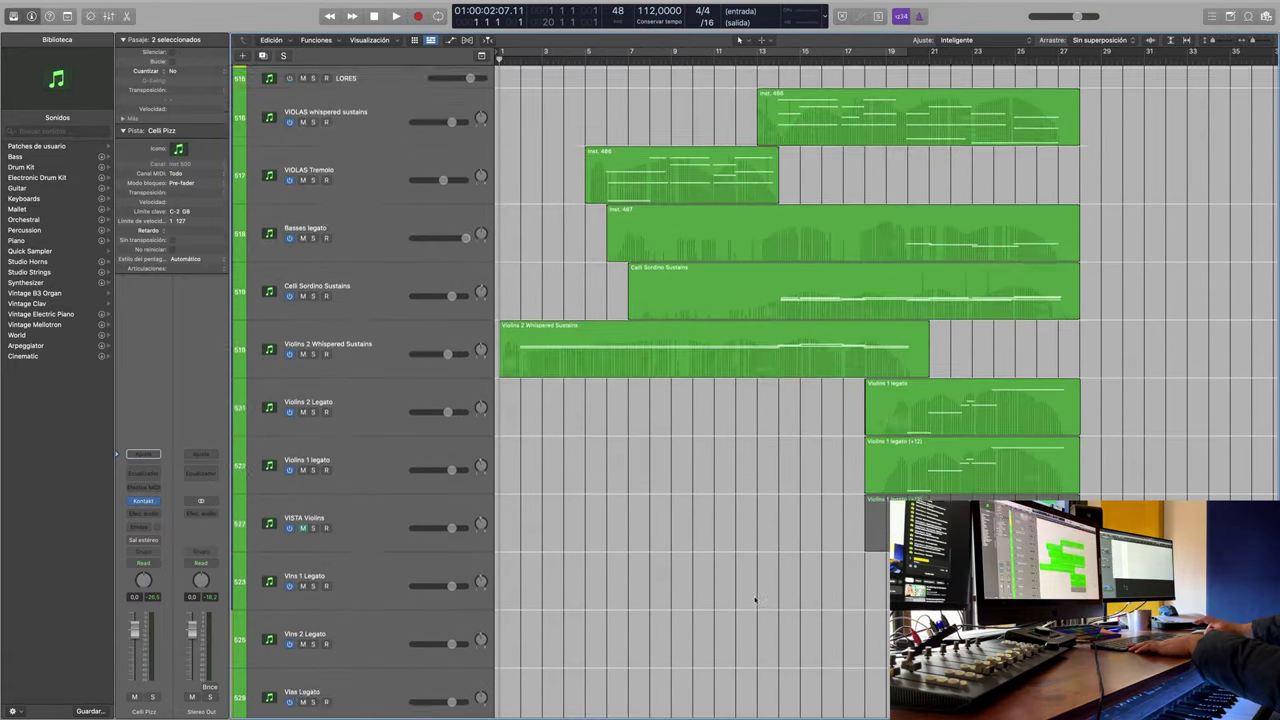
scroll(407, 672, "down", 5)
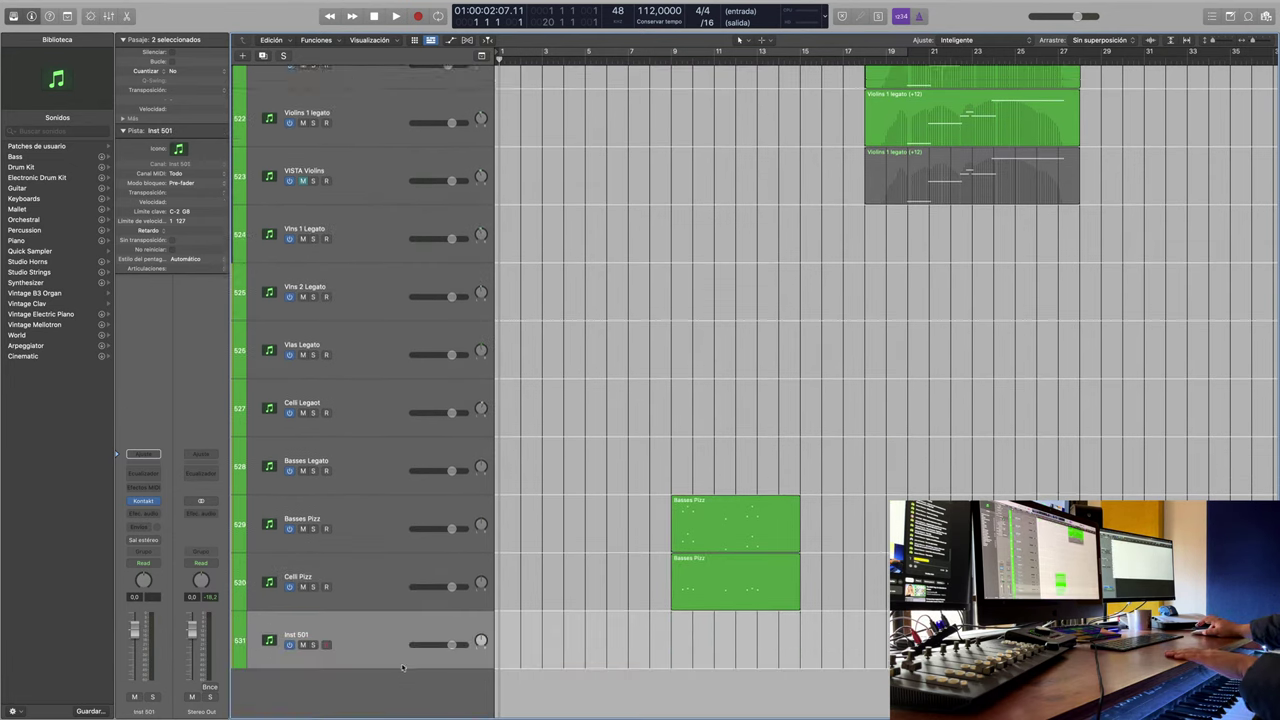
left_click(142, 503)
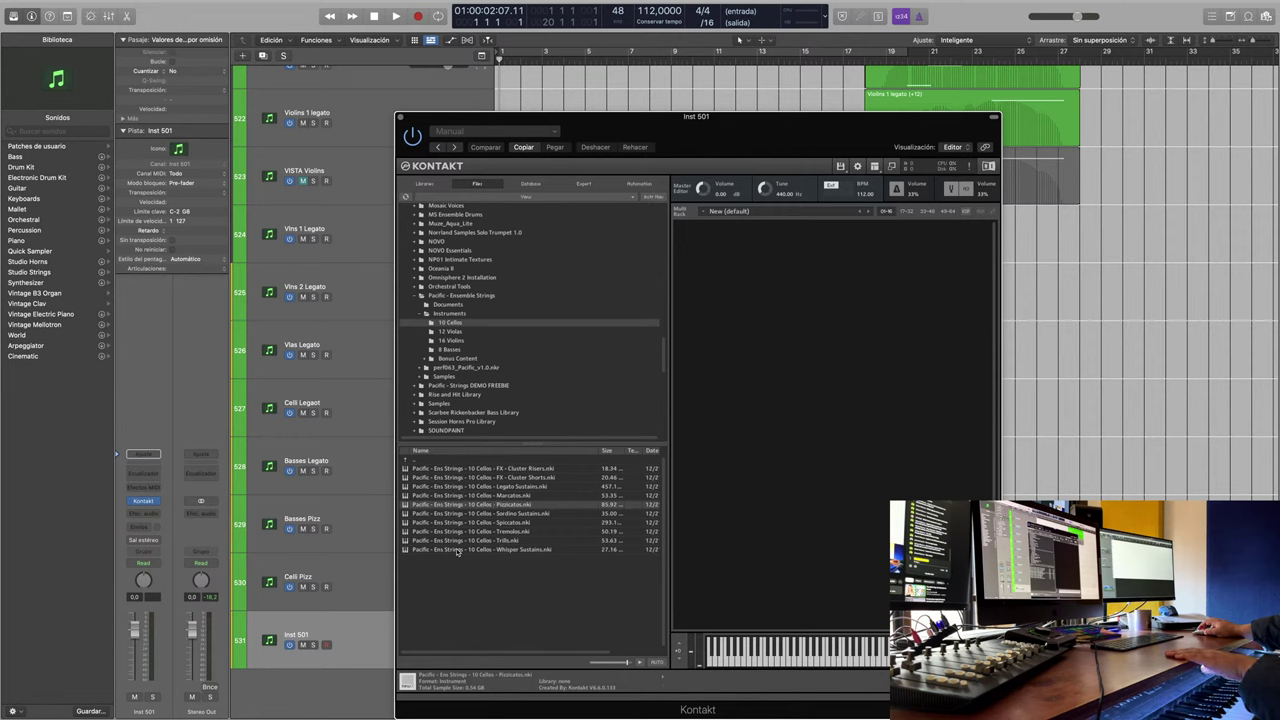
Step: Audition the Pacific 10 Cellos Whisper Sustains, Legato Sustains and FX Cluster Shorts patches on the Inst 501 track
left_click_drag(457, 551, 787, 340)
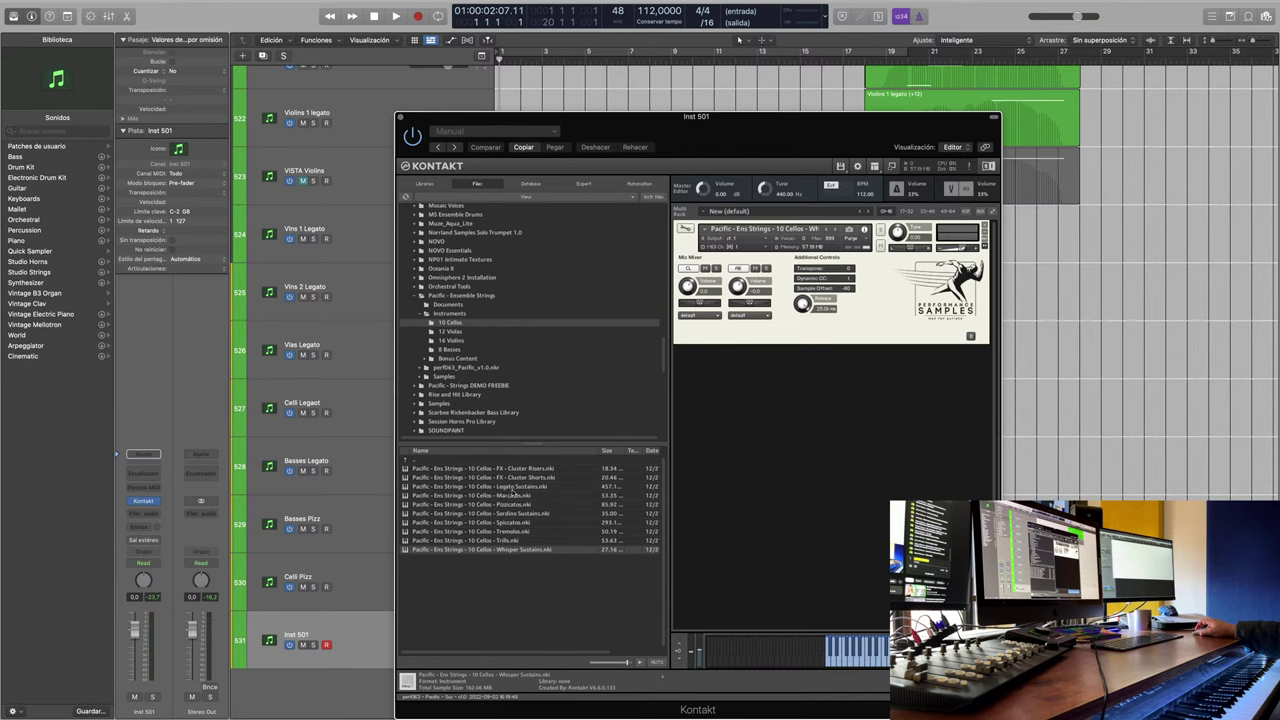
left_click_drag(512, 490, 841, 277)
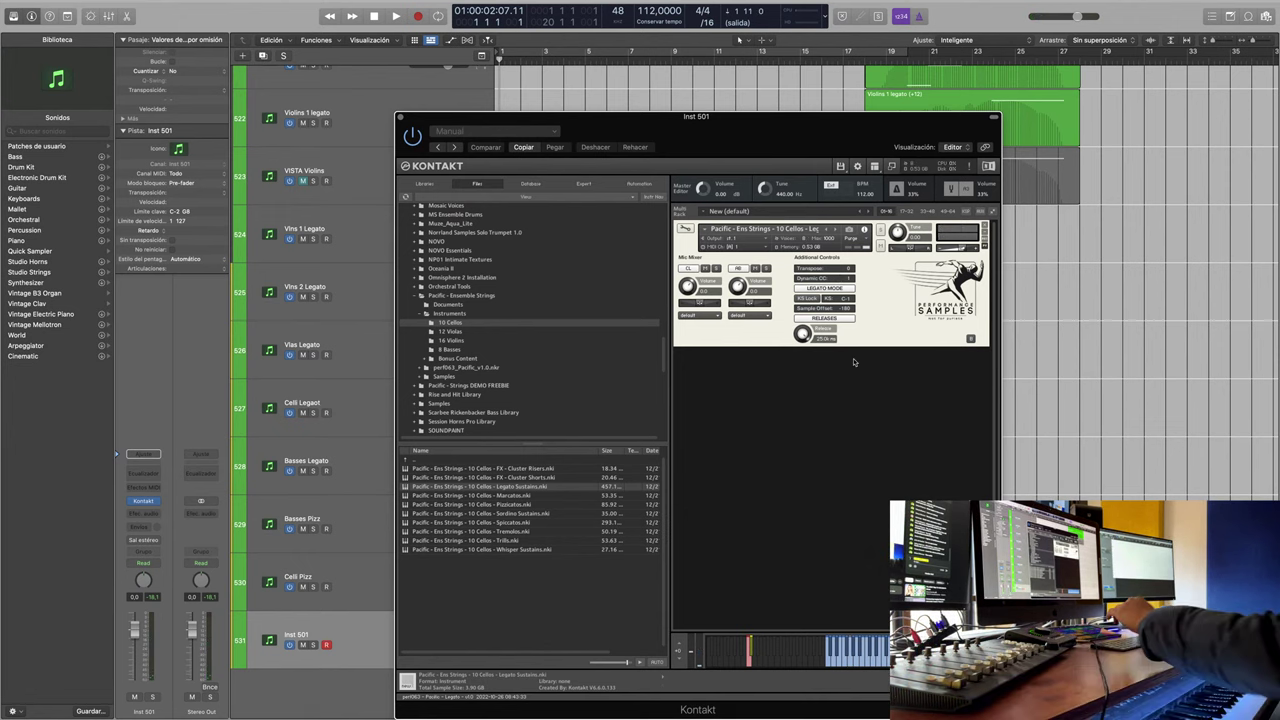
left_click(512, 478)
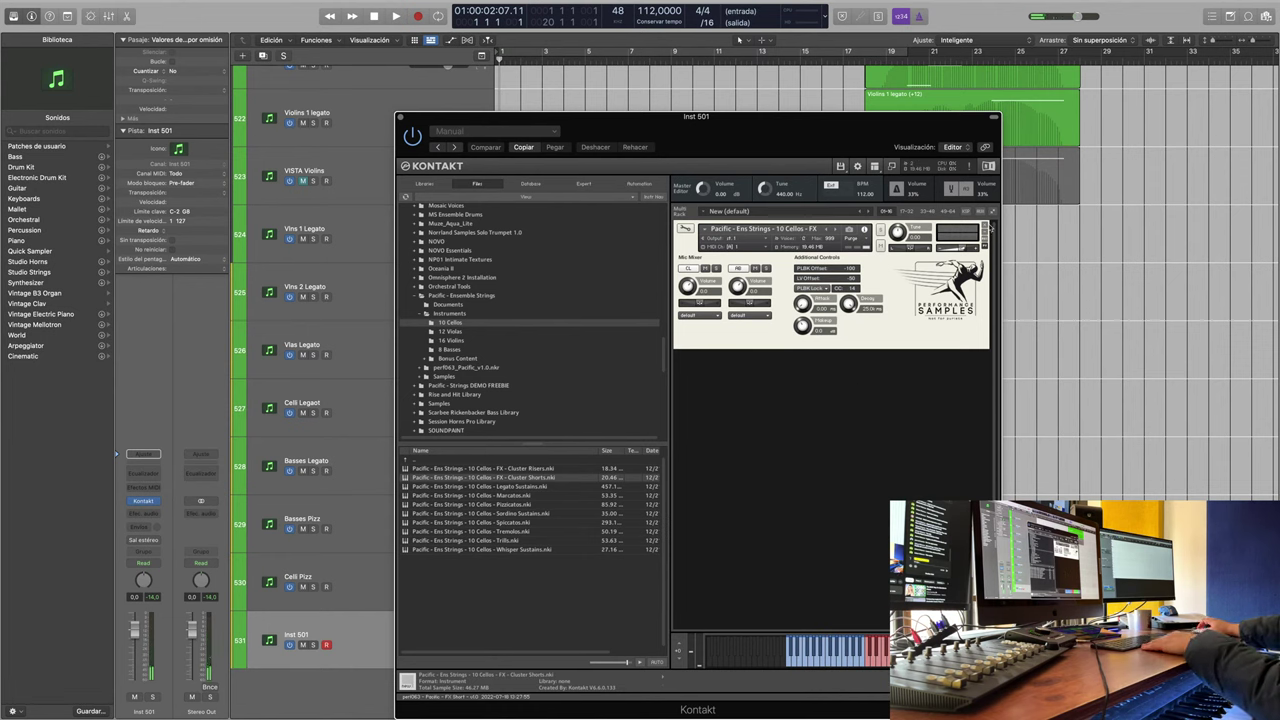
Step: Try the Solo Harp Harmonic Pluck patch from Pacific's Bonus Content, then replace it with Solo Harp Normale Pluck
left_click(458, 359)
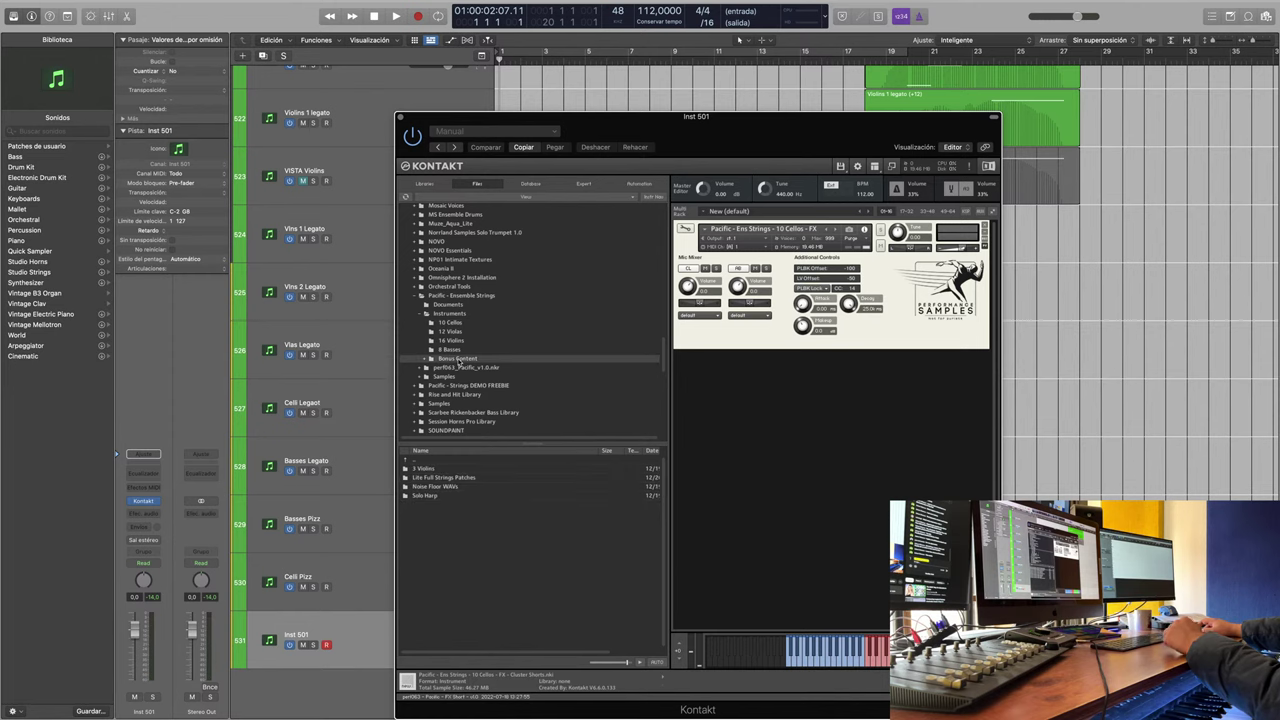
double_click(427, 495)
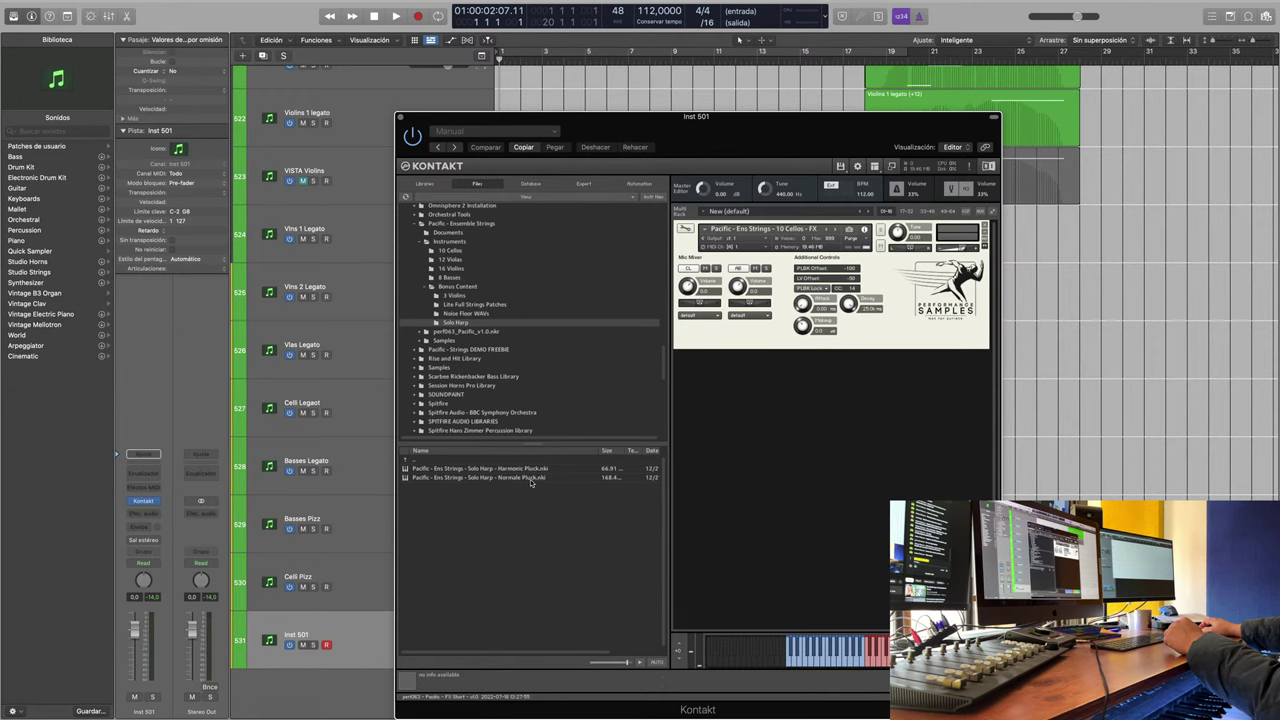
left_click(478, 469)
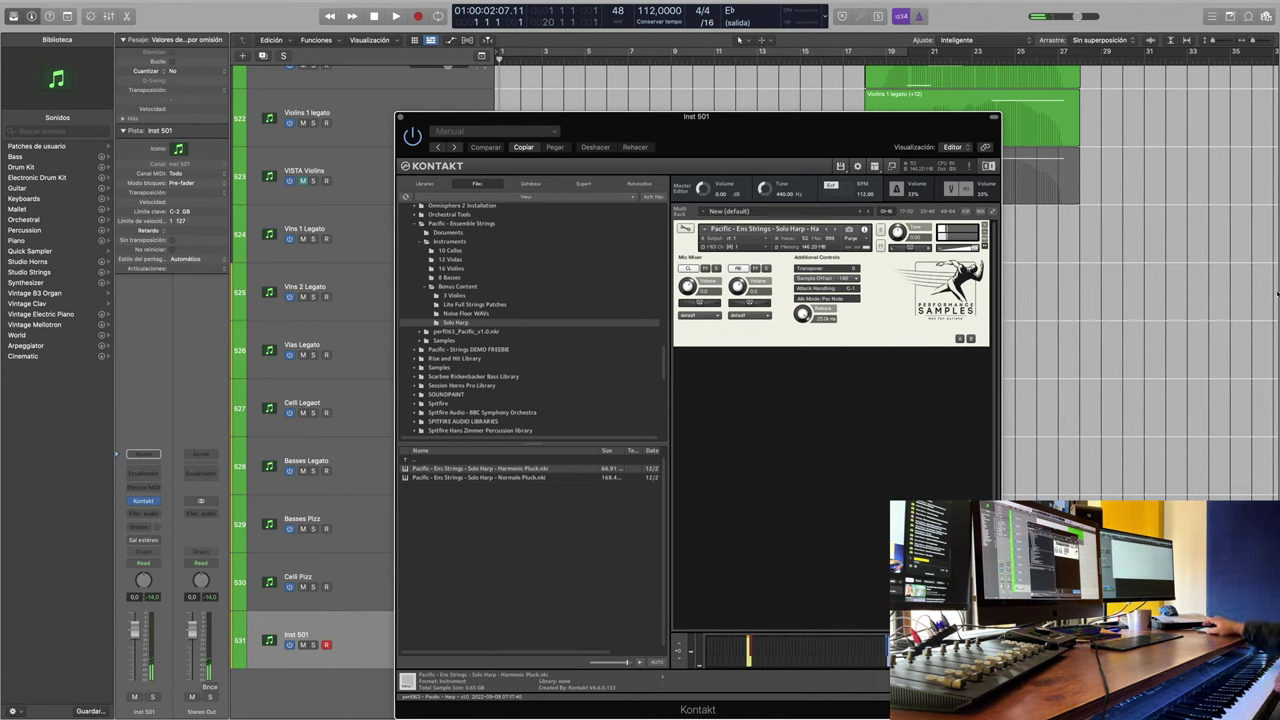
left_click_drag(506, 484, 790, 250)
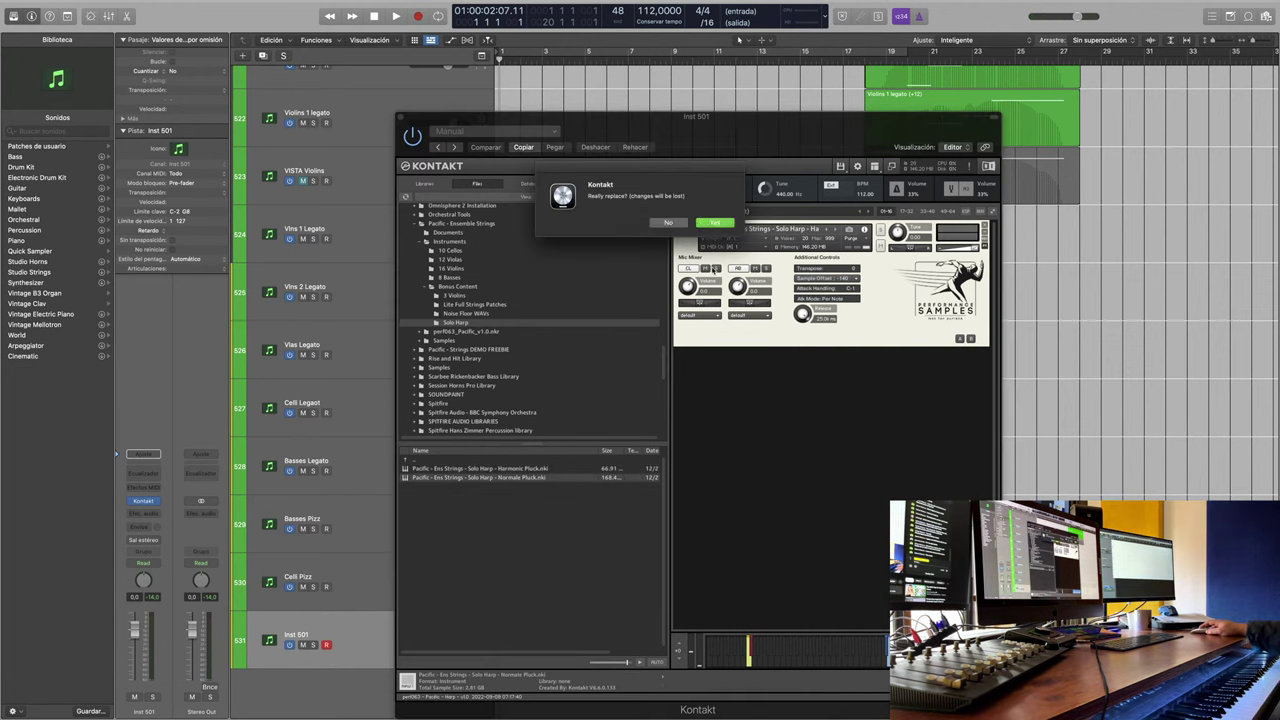
left_click(702, 223)
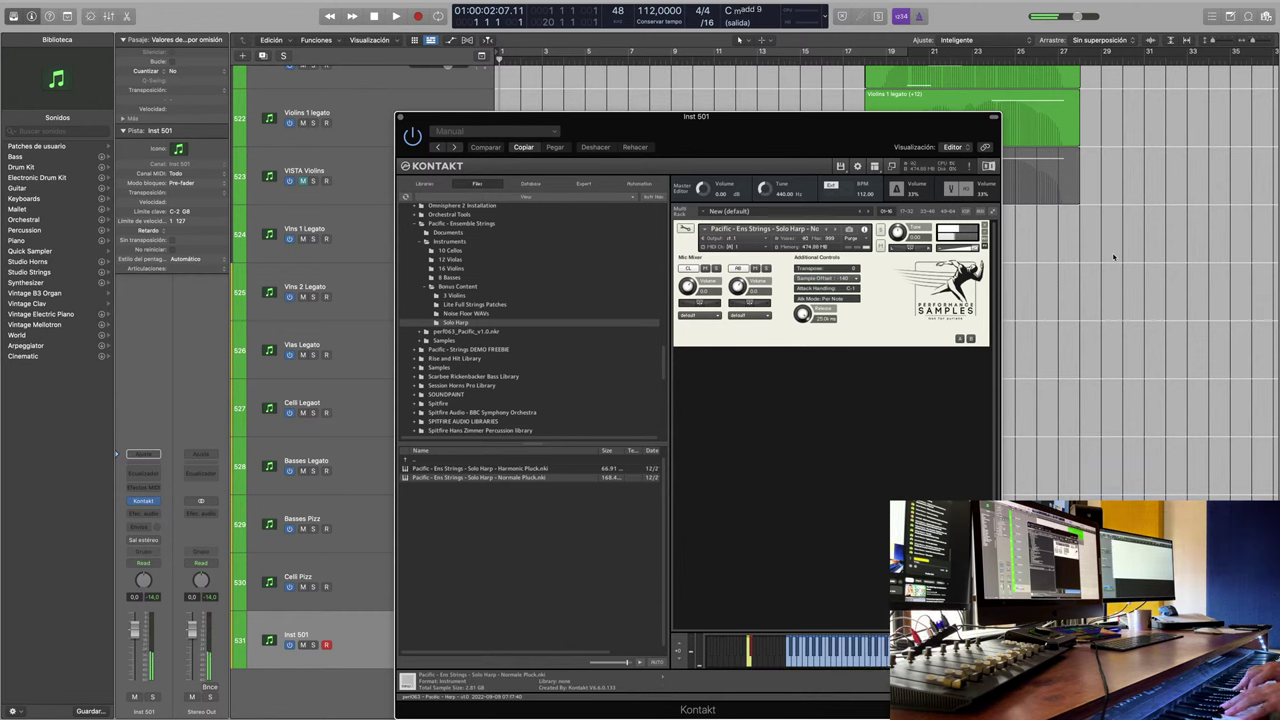
Step: Set the Inst 501 track delay to -140 ms and close the Kontakt window
double_click(211, 234)
type("-140")
key("Return")
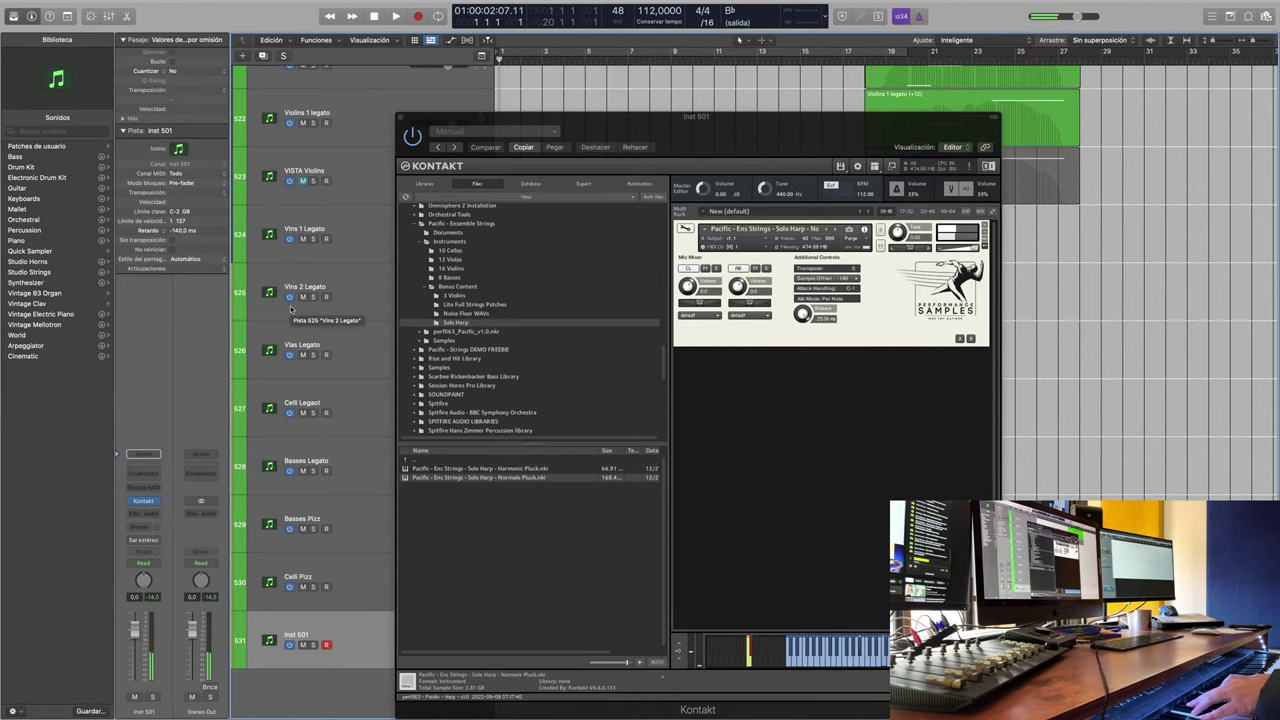
scroll(320, 220, "right", 2)
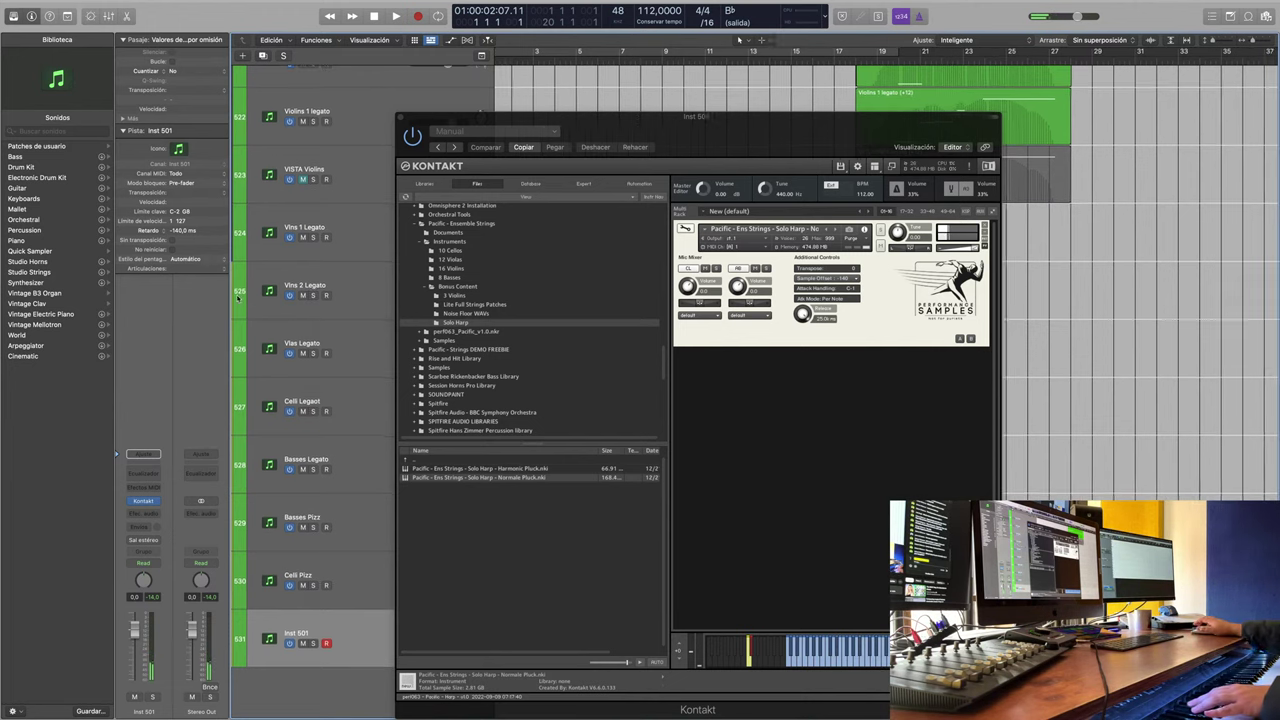
left_click(400, 118)
Step: Switch on the Harp Normal track in the 11 HARP folder and open its Kontakt instrument
scroll(473, 541, "up", 15)
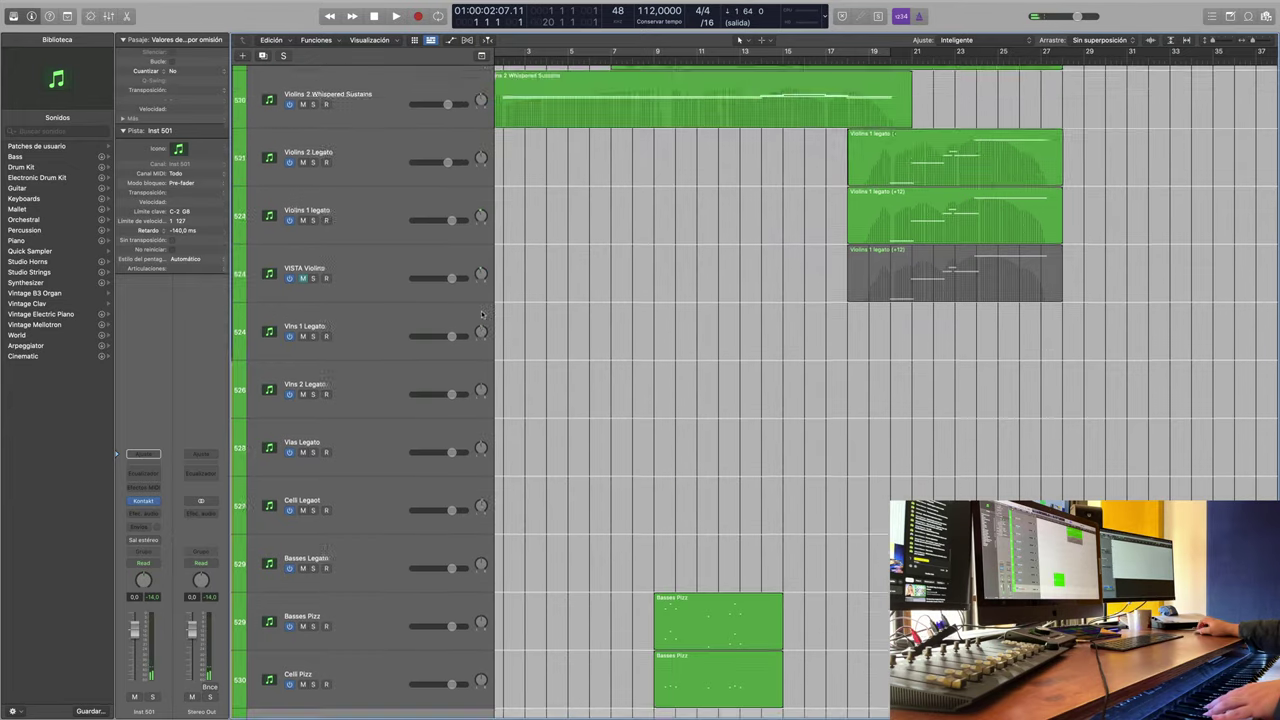
scroll(473, 541, "down", 5)
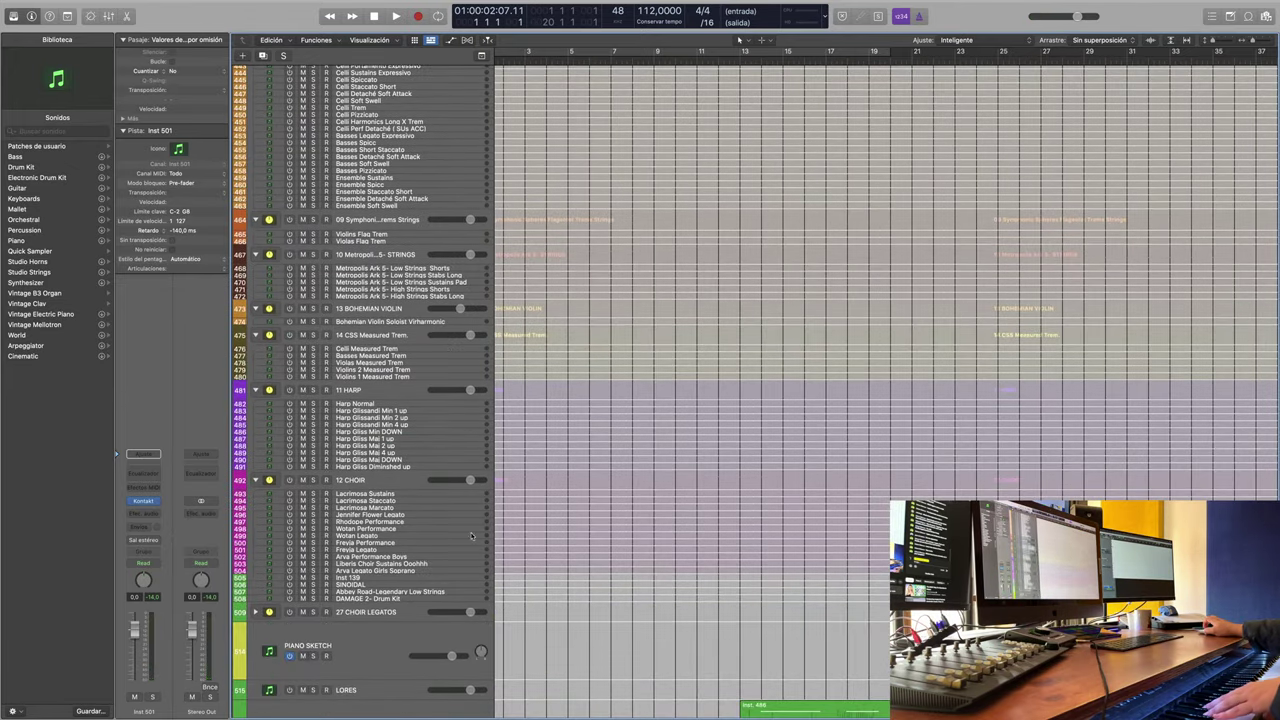
left_click(401, 404)
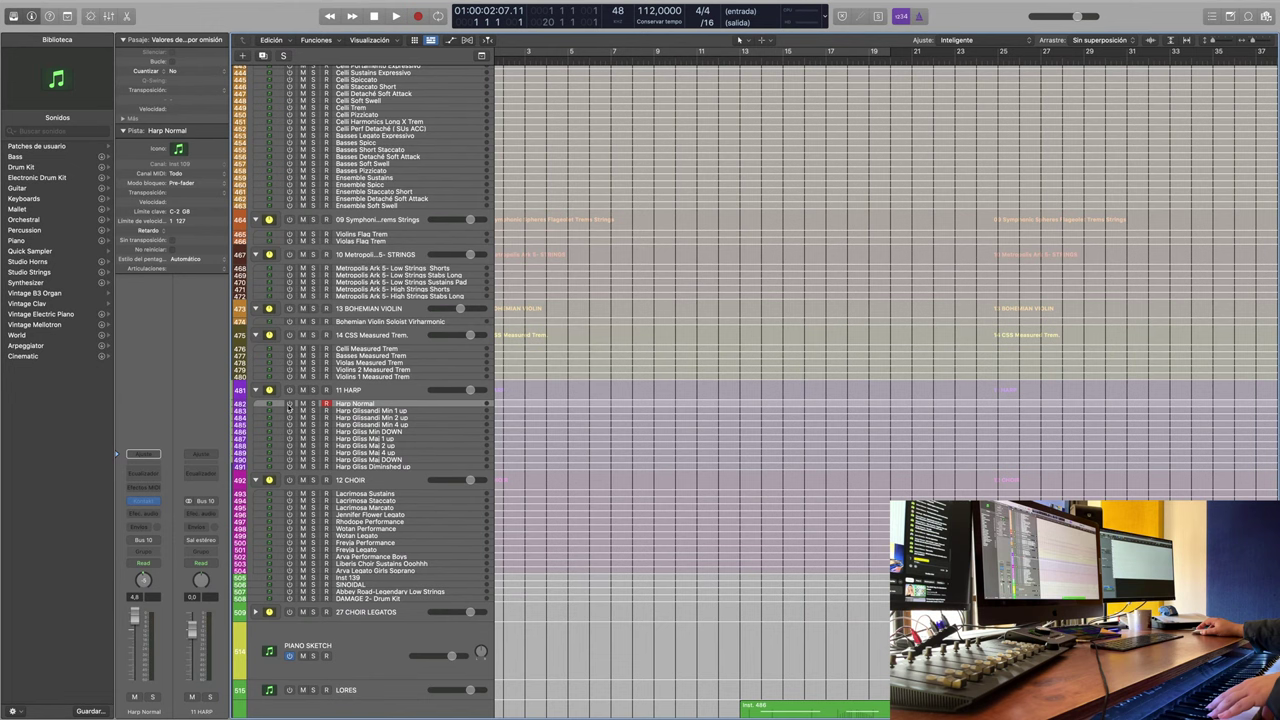
left_click(290, 405)
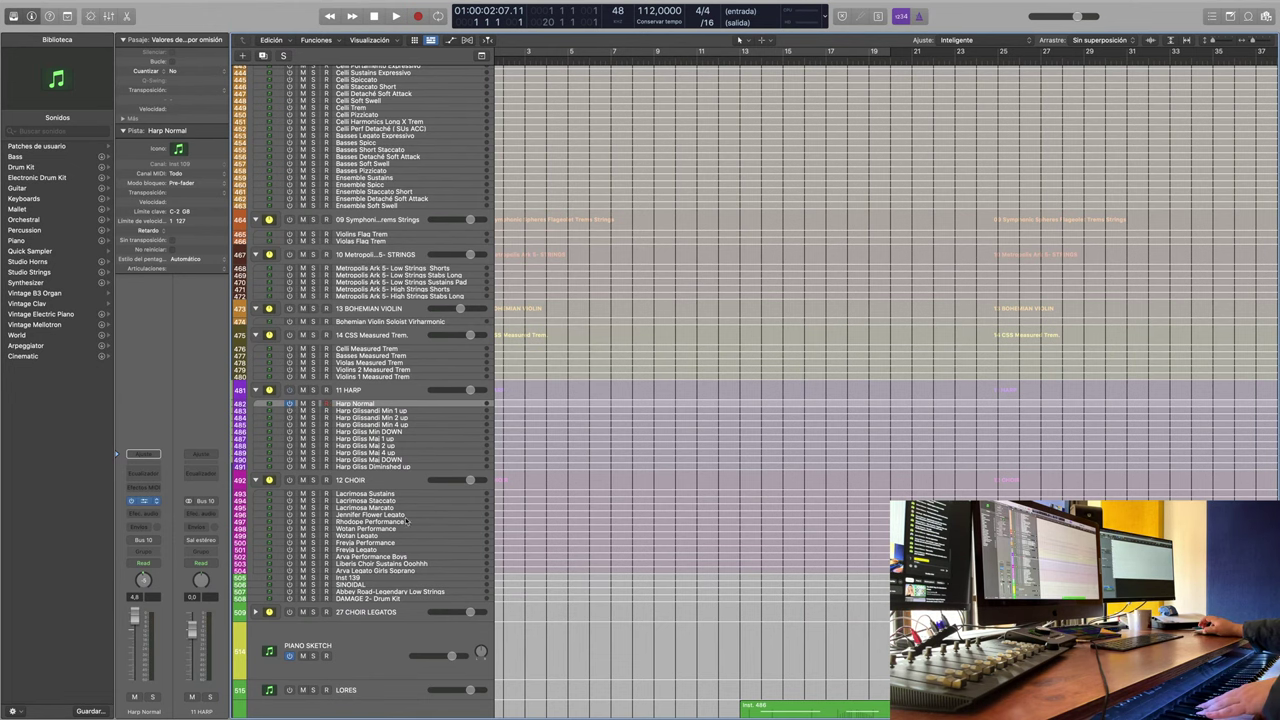
left_click(144, 501)
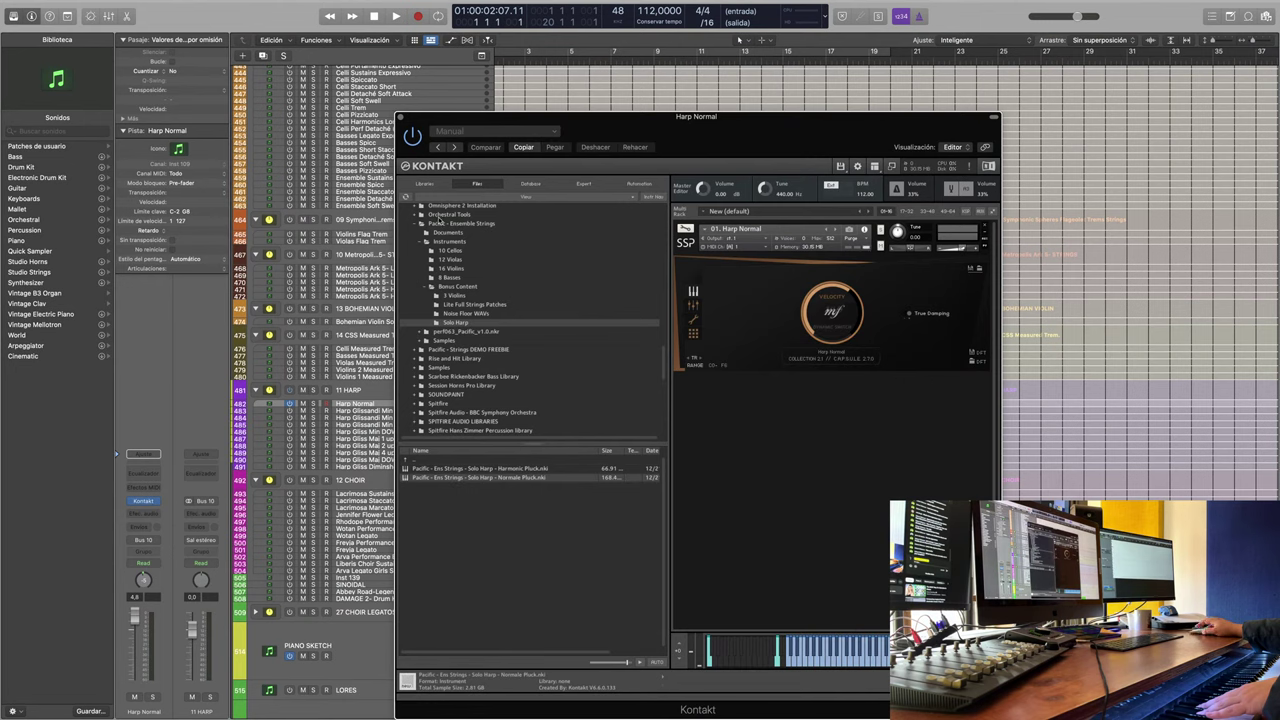
Step: Browse the Kontakt libraries to Symphonic Sphere and list its harp patches
left_click(427, 187)
scroll(543, 410, "down", 10)
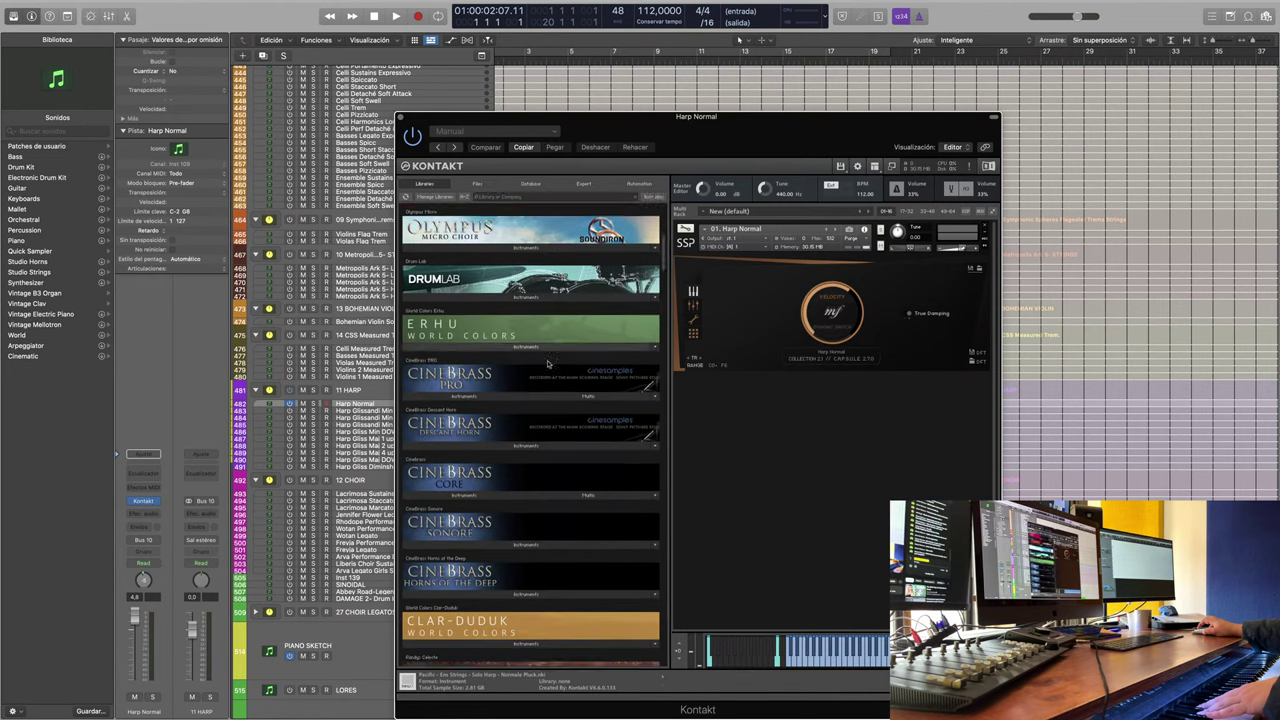
scroll(544, 411, "down", 8)
scroll(530, 597, "down", 3)
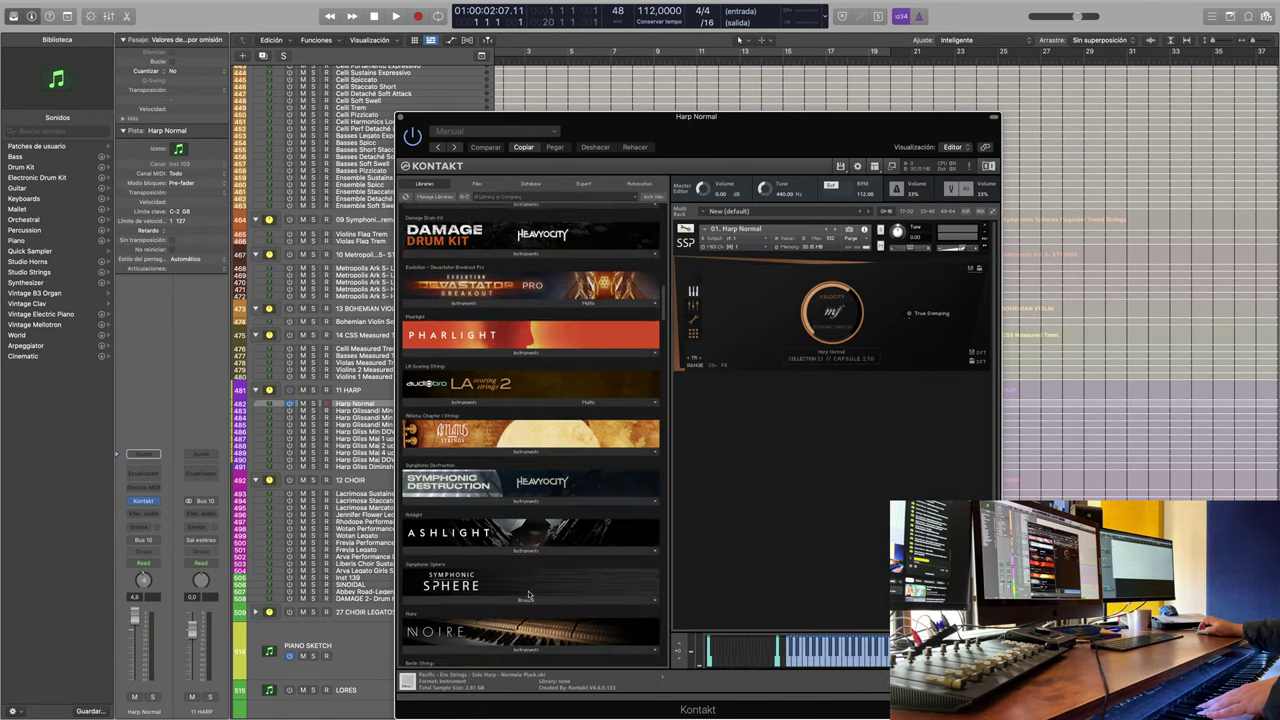
left_click(465, 597)
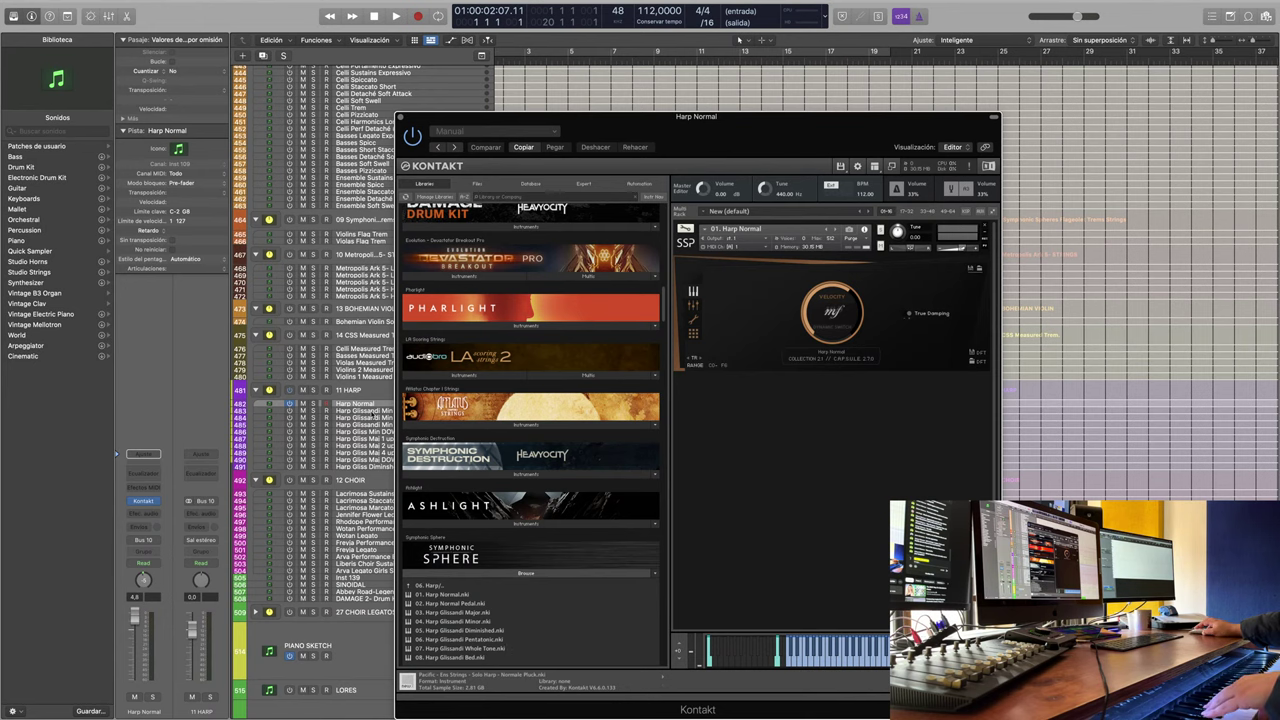
Step: Switch on the Harp Glissandi Min 1 up track, move the Kontakt window off the track list, and reselect Harp Normal
left_click(319, 411)
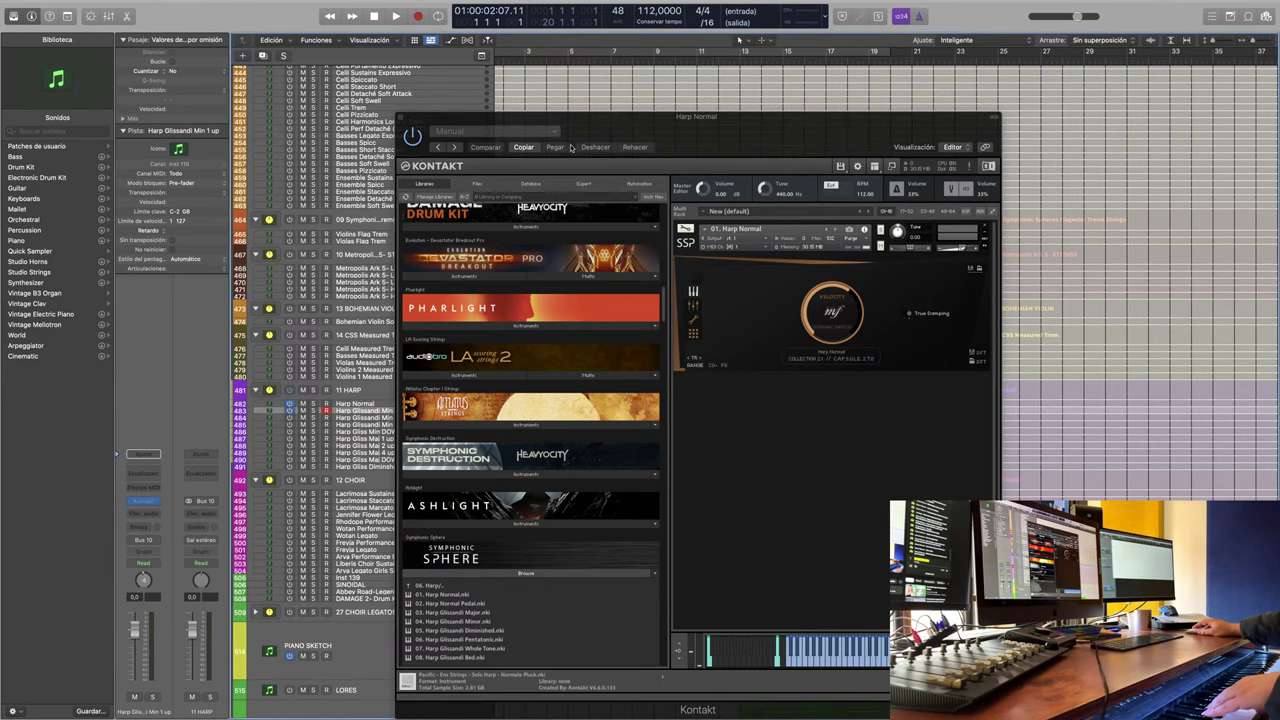
left_click_drag(627, 127, 744, 105)
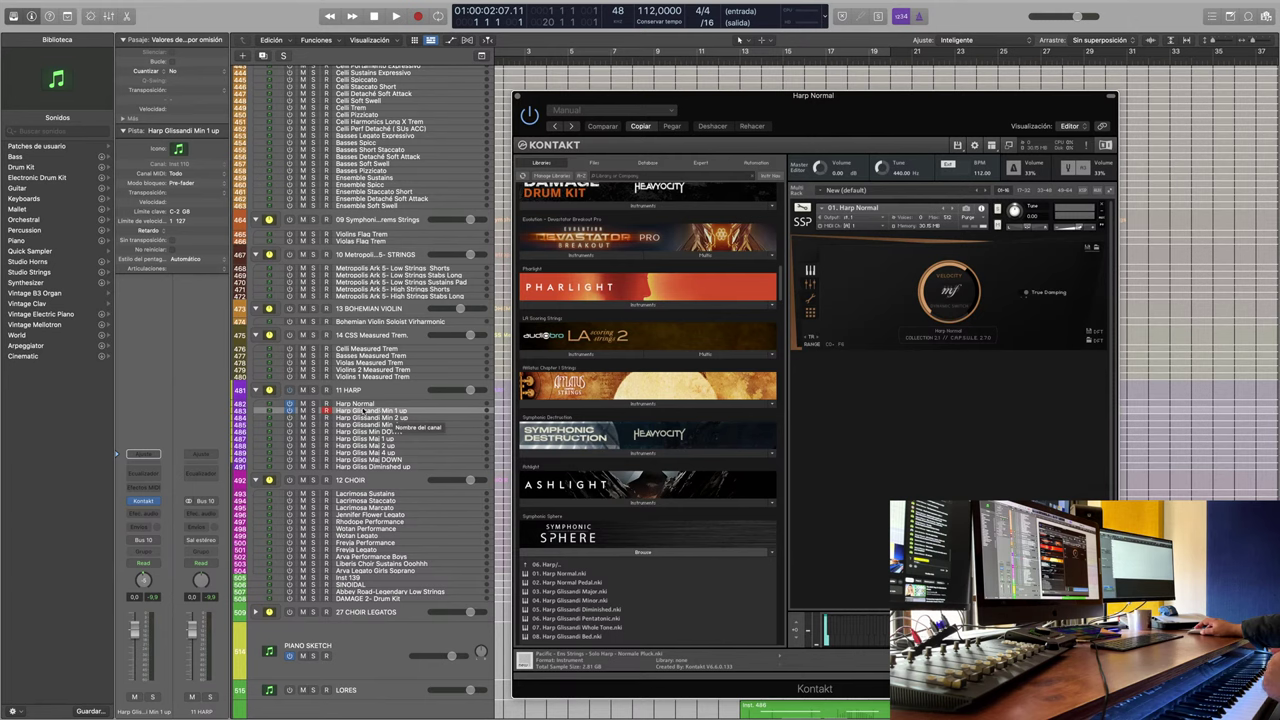
left_click(358, 404)
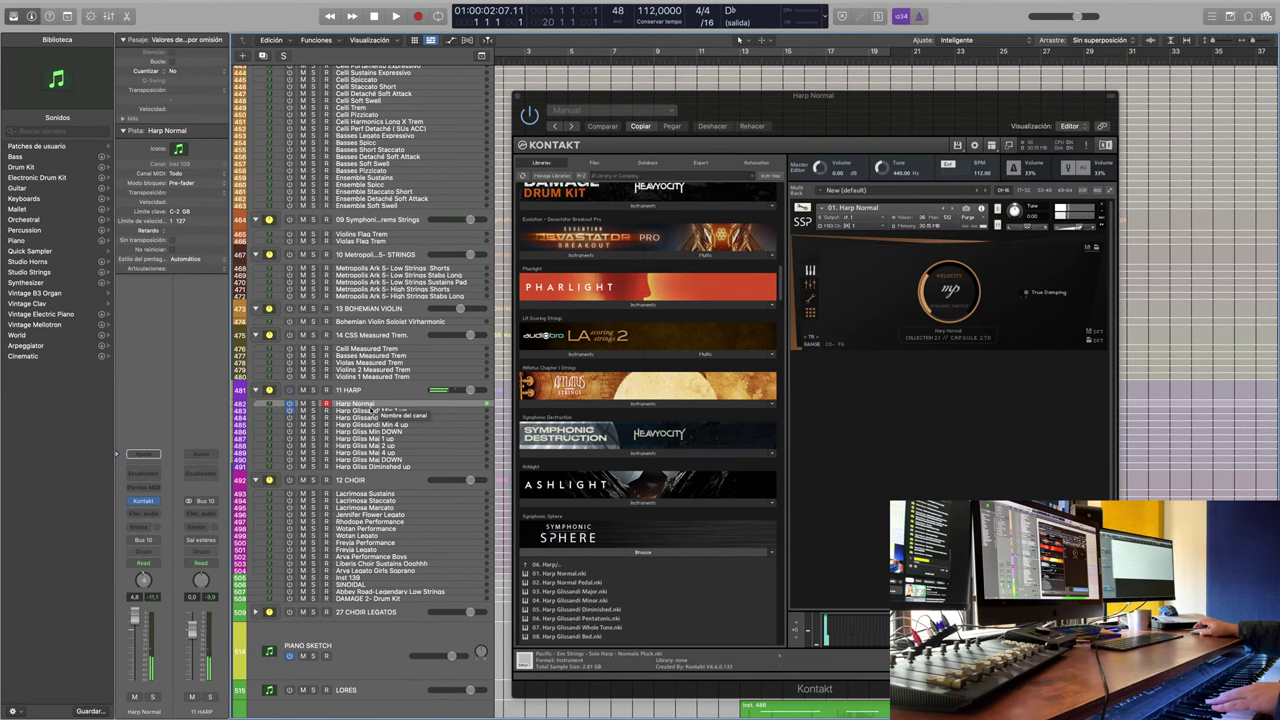
Step: Search the Kontakt libraries for "harp" and load Elysium Harp 1 - Main from Elysium Harp in place of the current patch
scroll(372, 410, "down", 5)
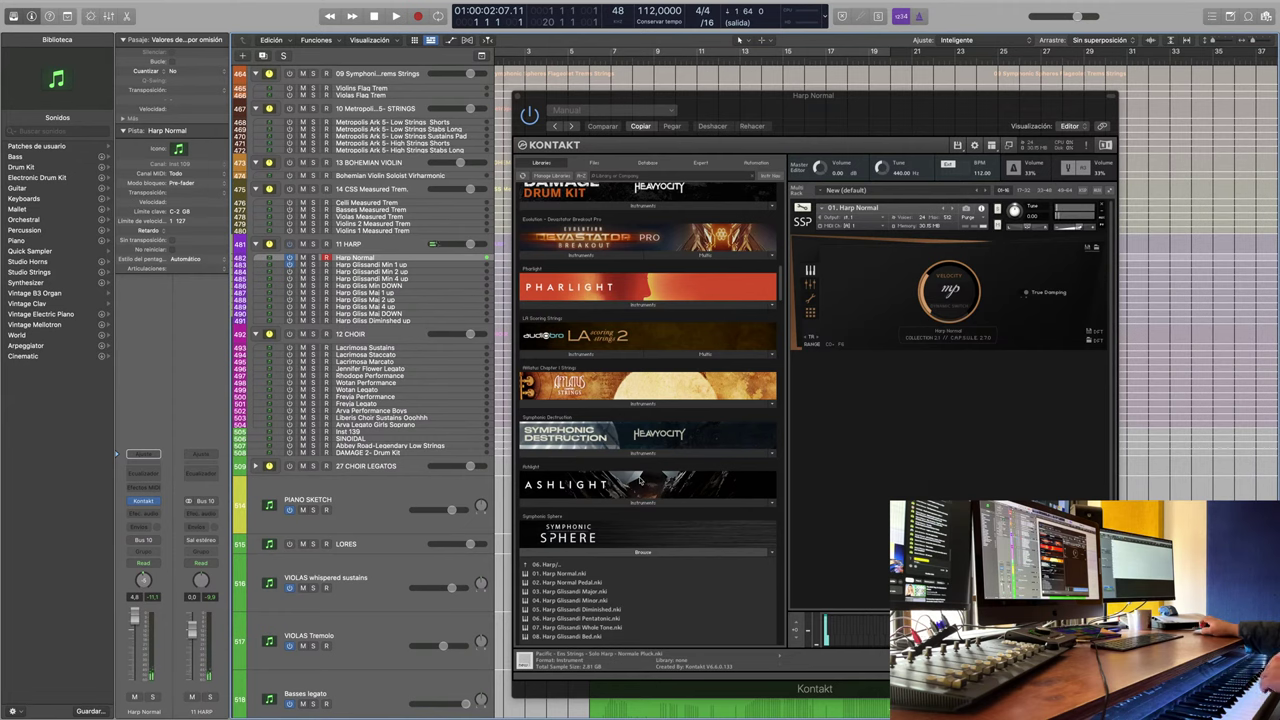
left_click(645, 177)
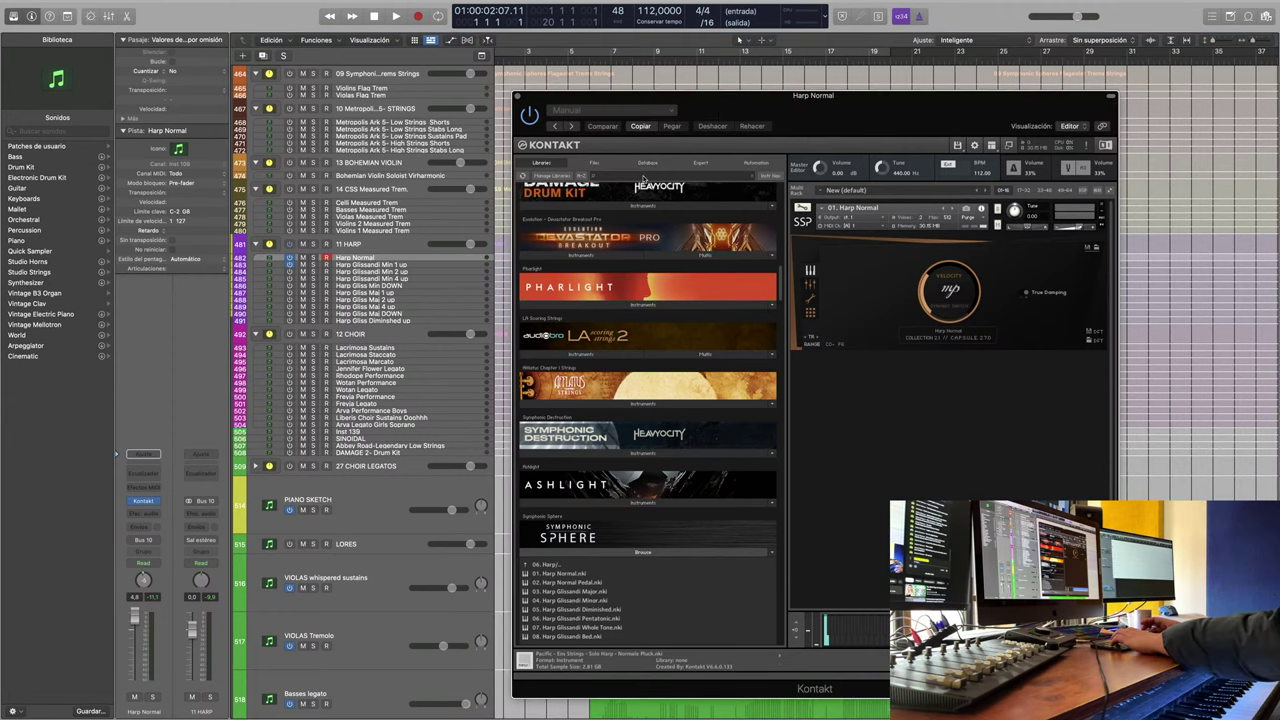
type("harp")
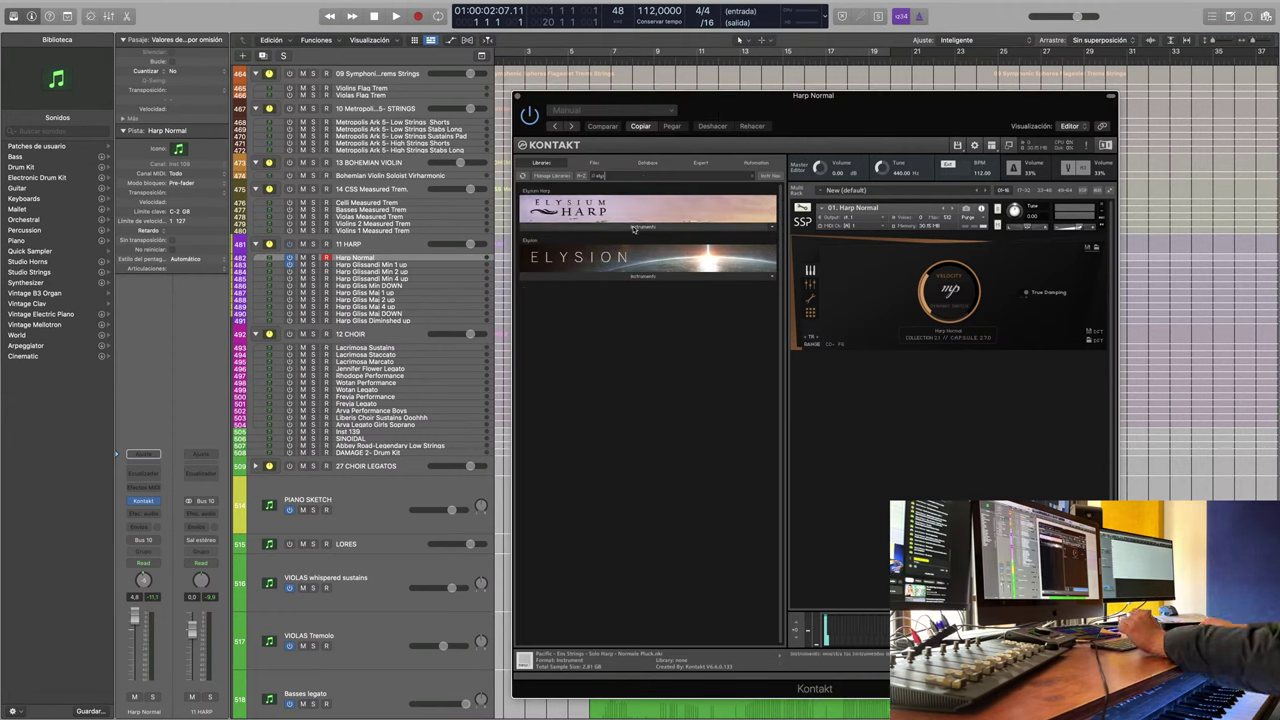
left_click(634, 227)
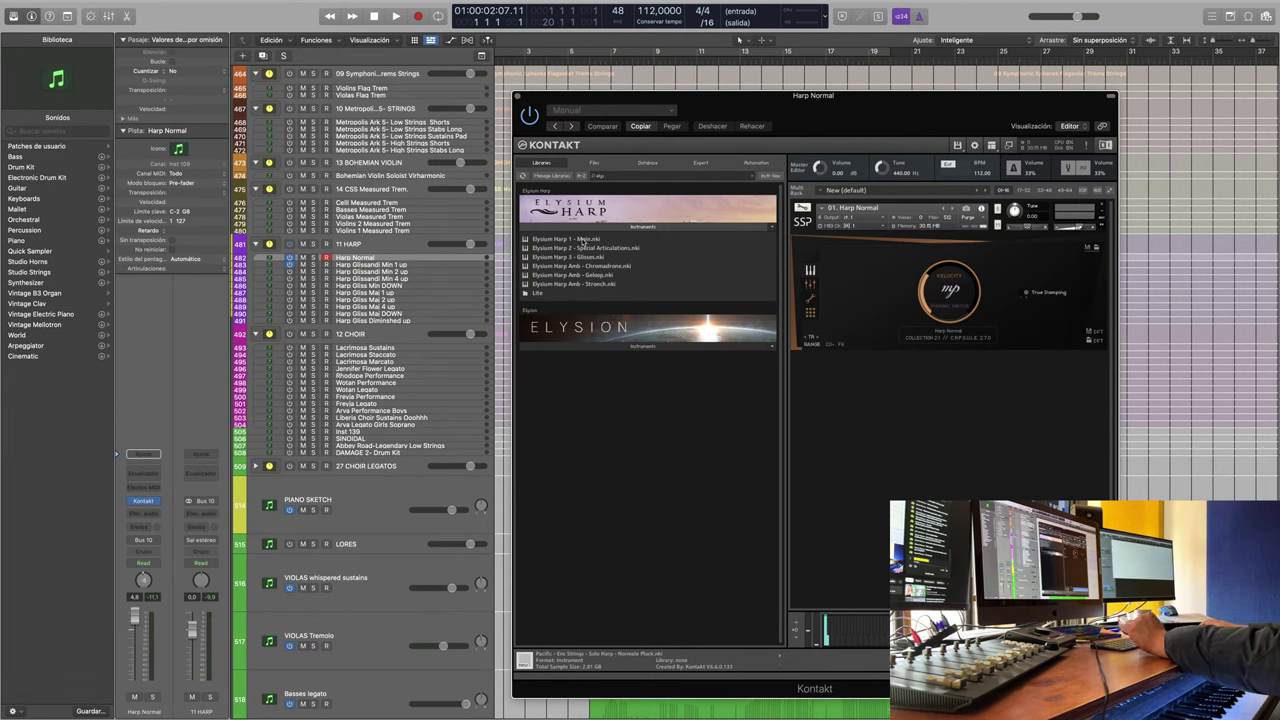
left_click_drag(583, 242, 945, 283)
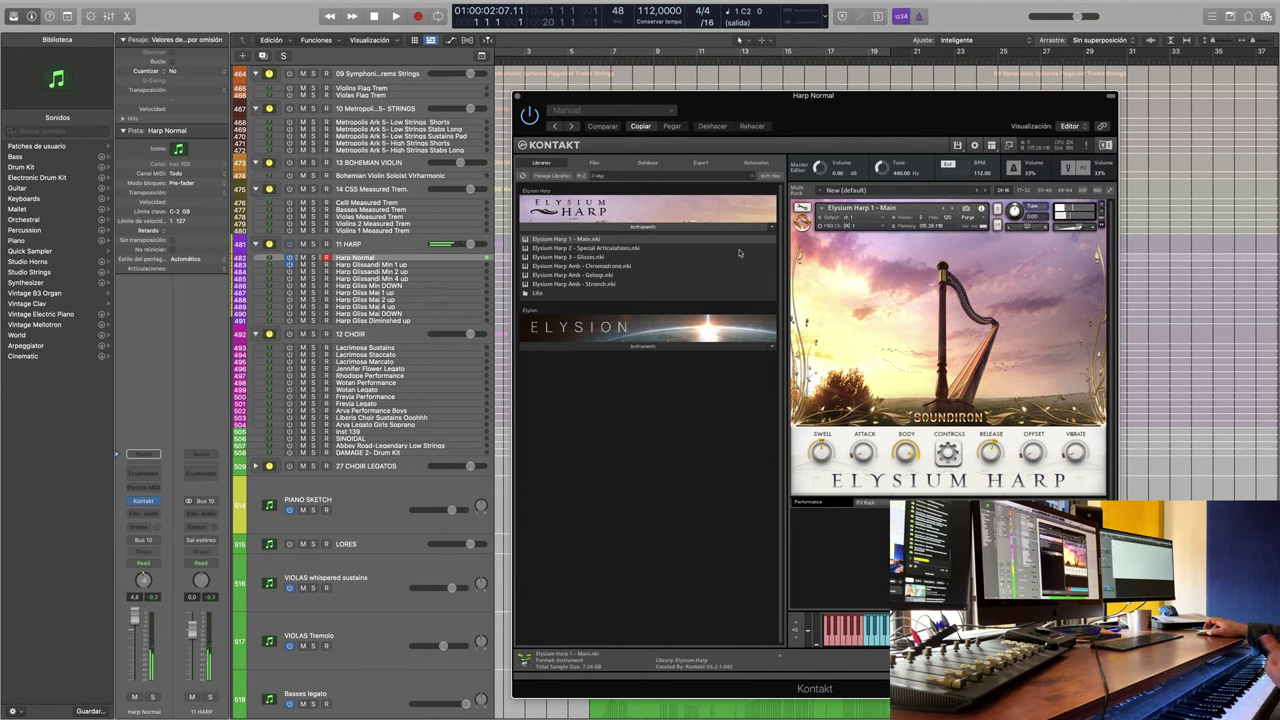
Step: Clear the library search, replace the instrument with Symphonic Sphere's 01. Harp Normal patch, and close the Kontakt window
left_click(623, 176)
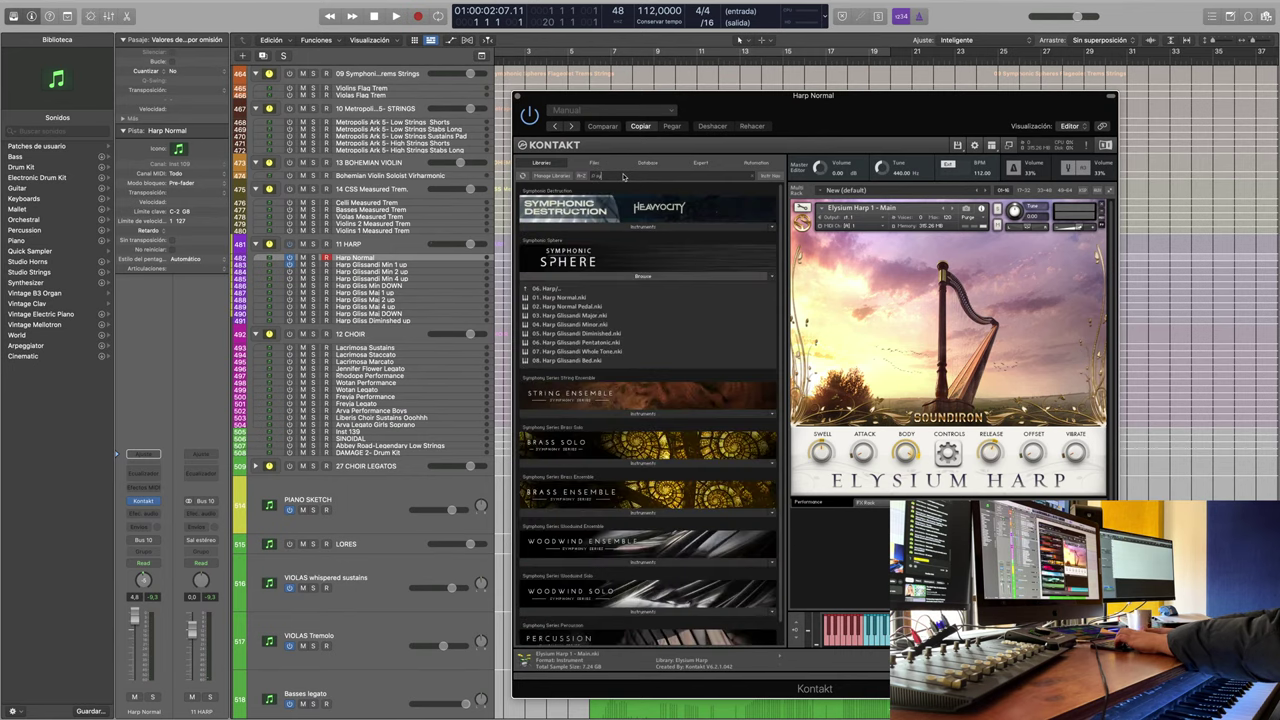
left_click_drag(586, 297, 823, 298)
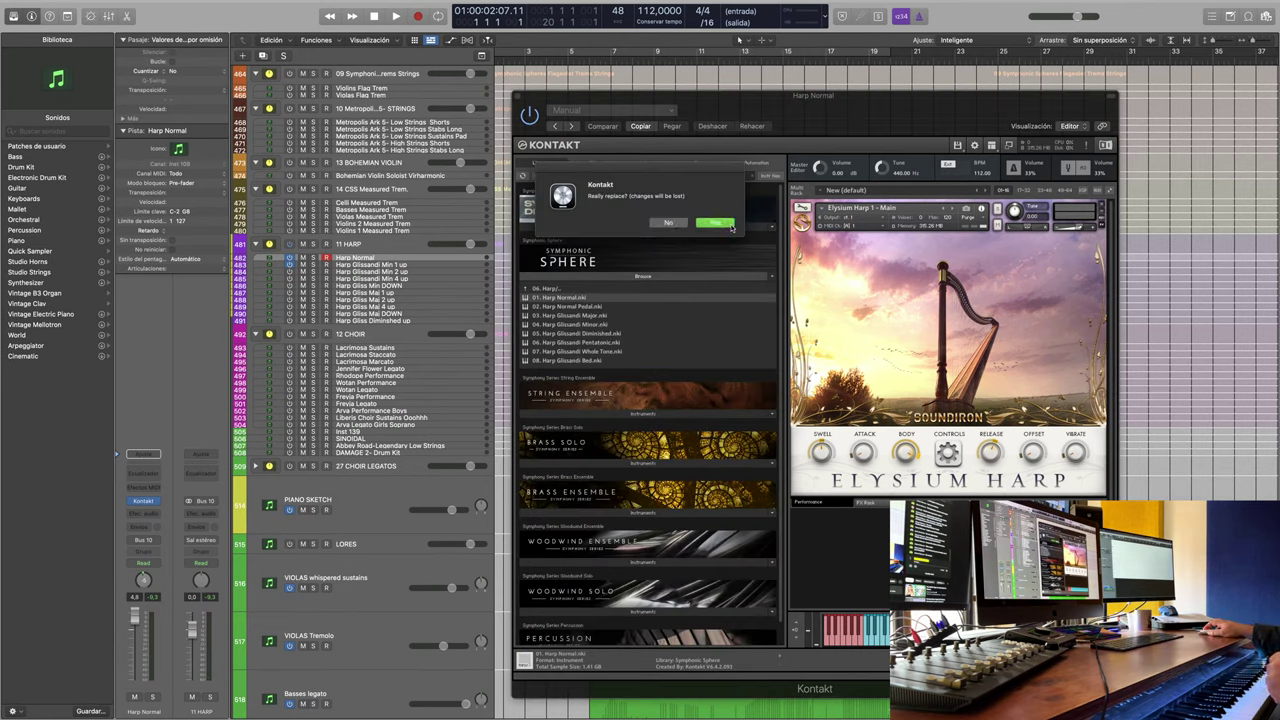
left_click(714, 222)
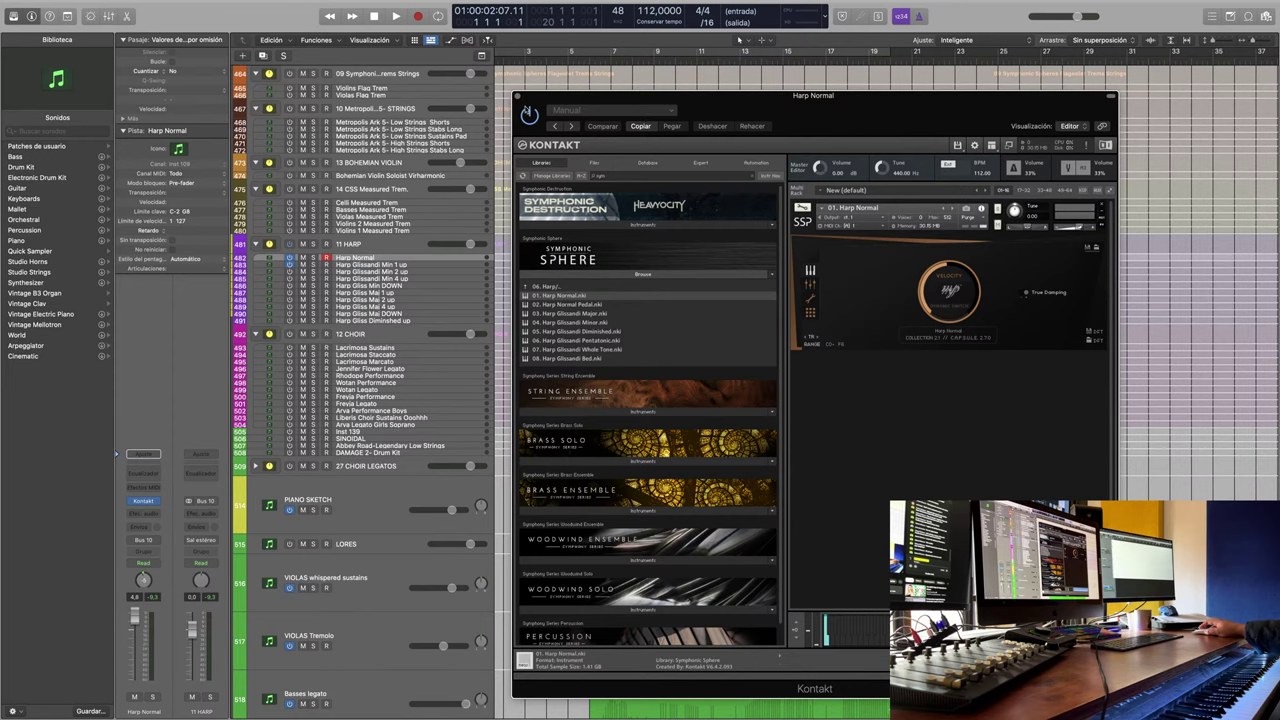
left_click(518, 97)
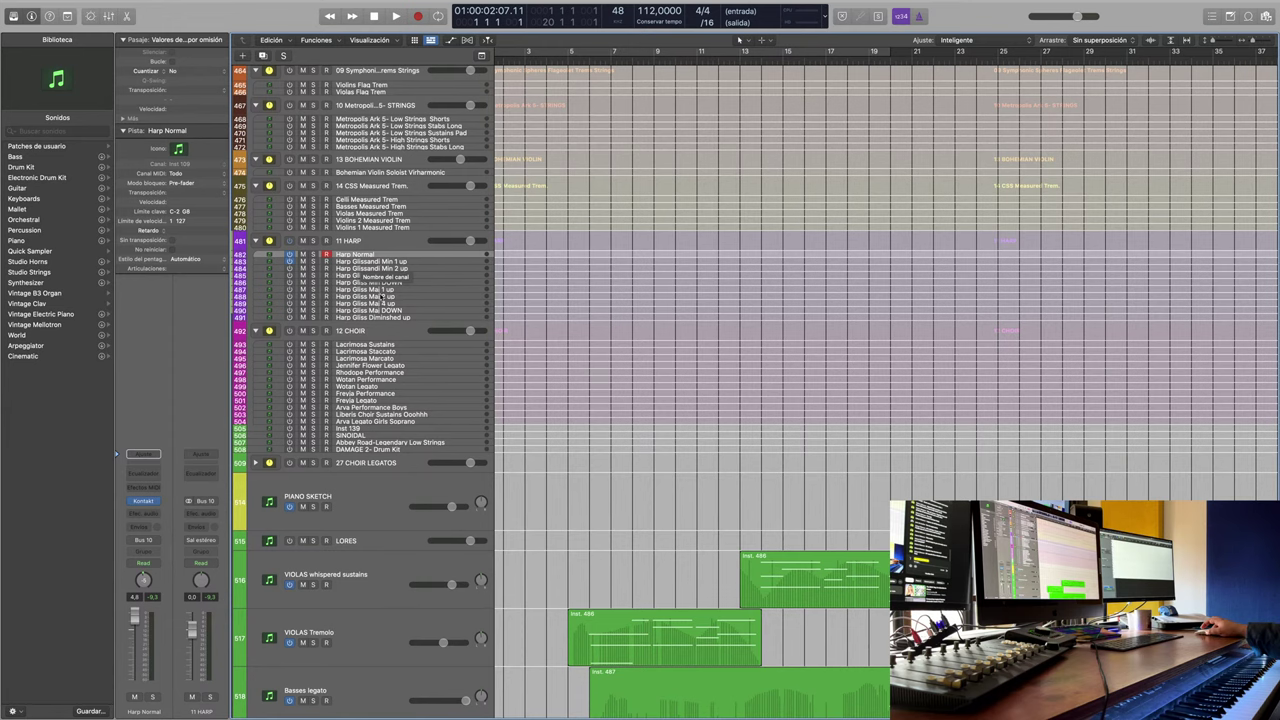
Step: Zoom the arrangement out and look over the string regions and the tracks of the 11 HARP folder
scroll(603, 194, "down", 10)
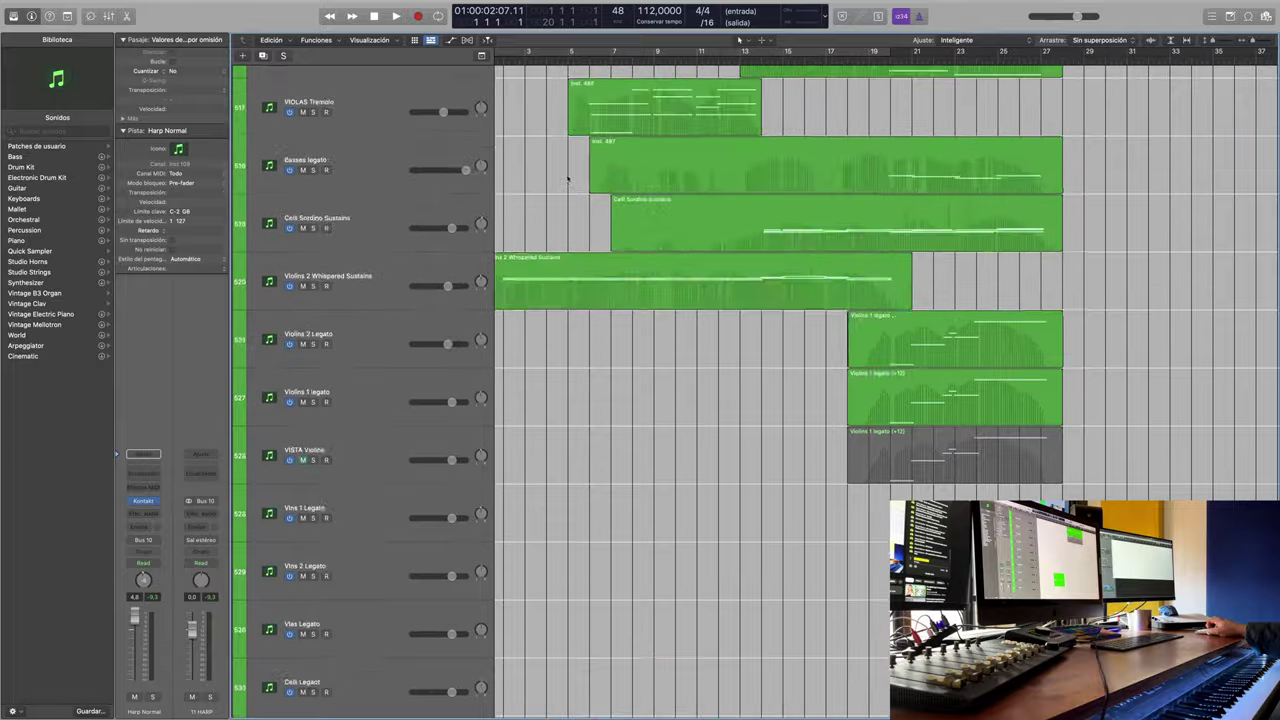
key("z")
left_click(487, 40)
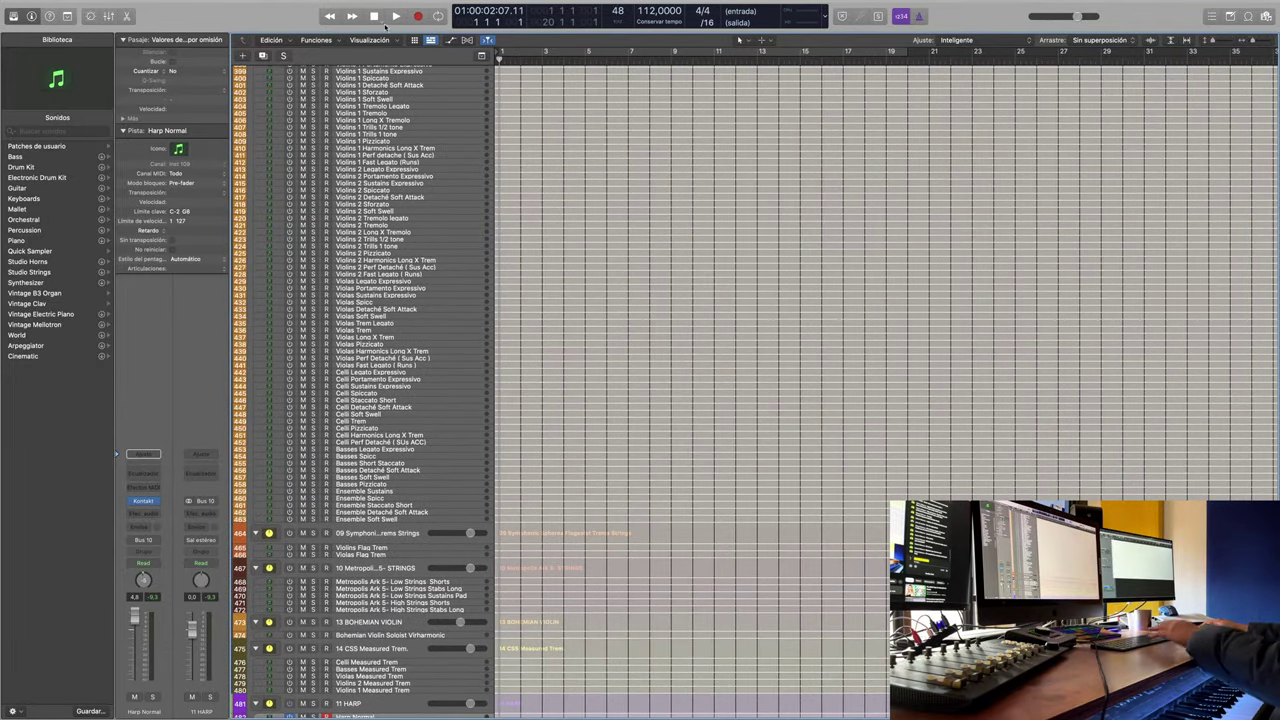
key("z")
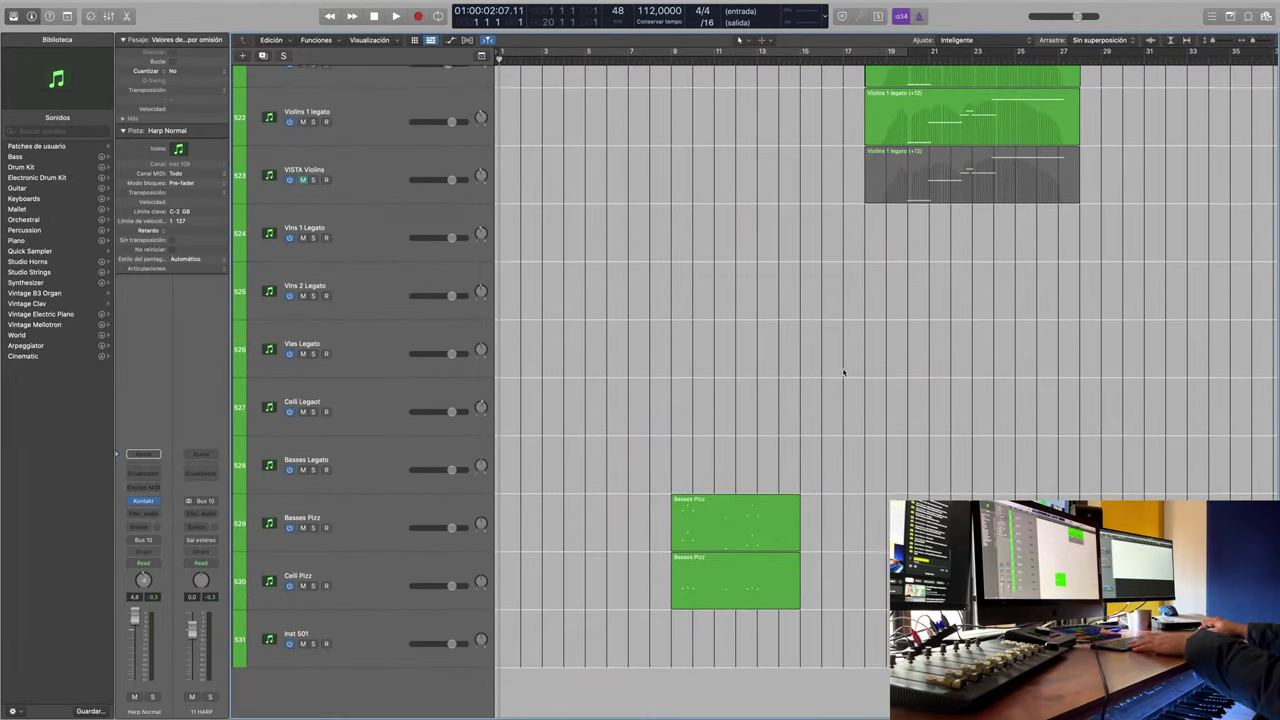
scroll(750, 370, "up", 8)
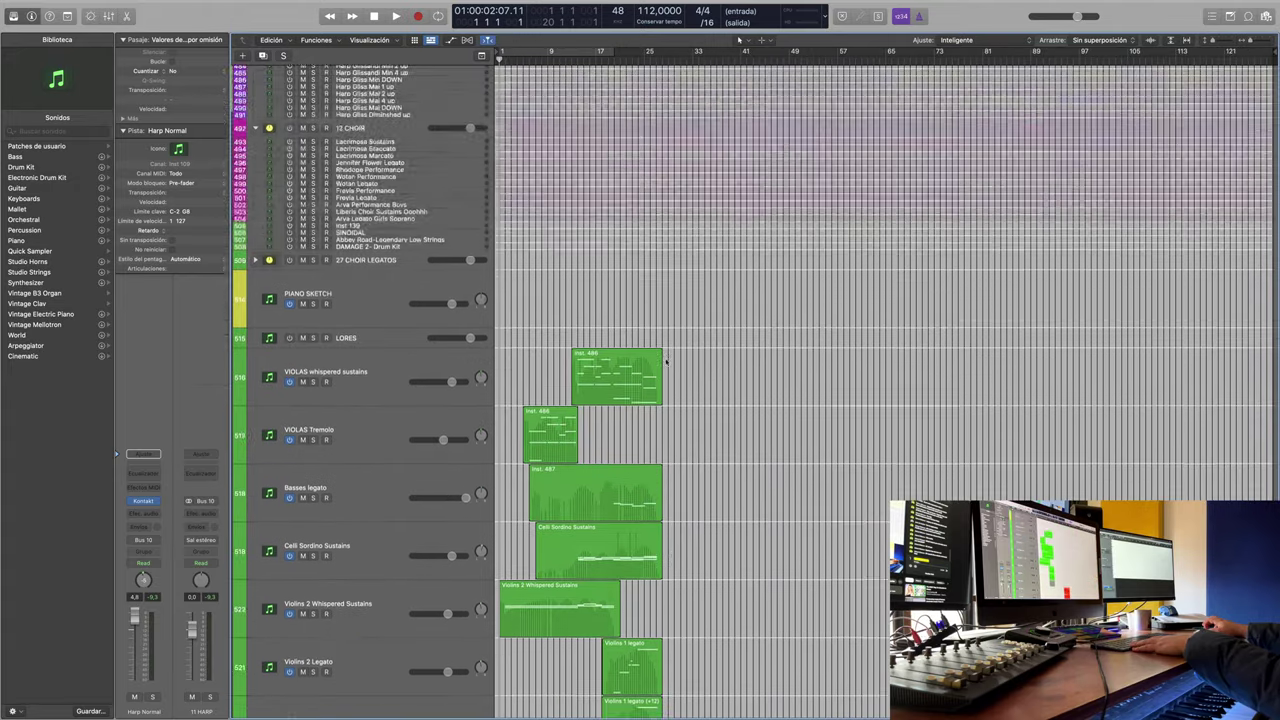
key("z")
key("z")
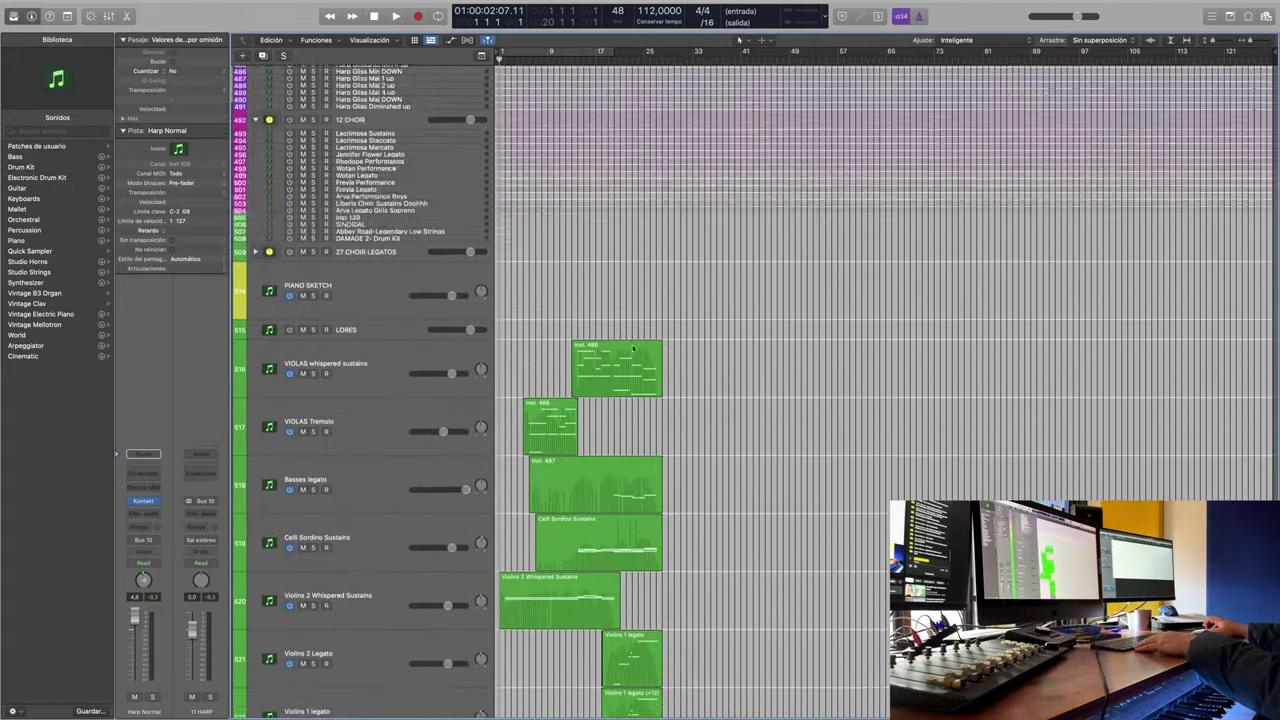
scroll(633, 348, "up", 5)
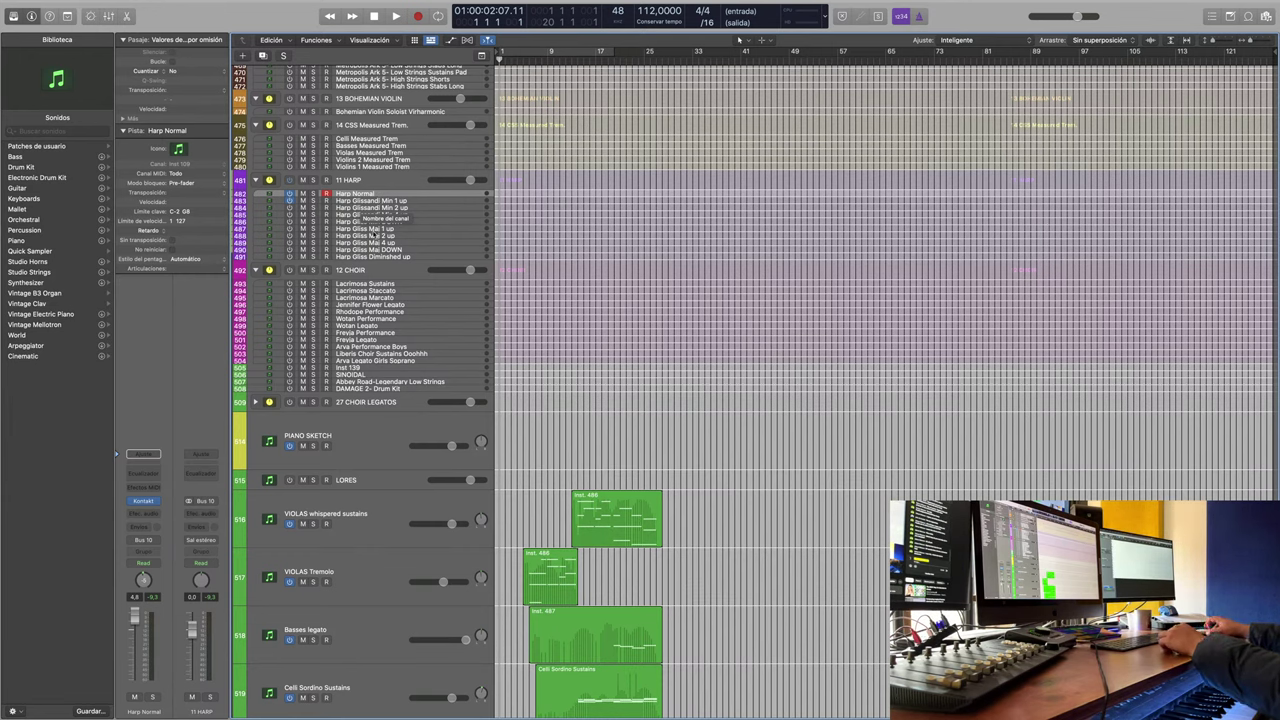
scroll(370, 248, "down", 2)
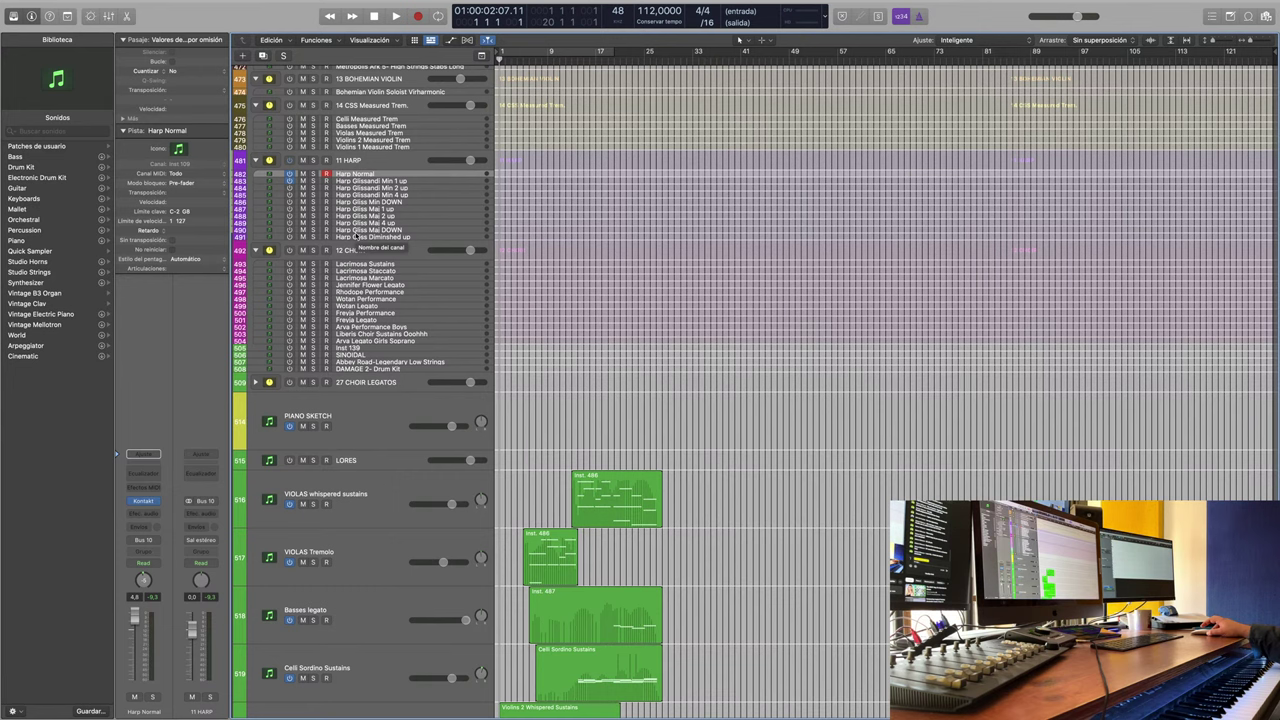
Step: Switch on the Violins 1 Legato Expressivo track in the 16 VSL Elite Strings folder and open its Synchron Player
scroll(355, 236, "up", 10)
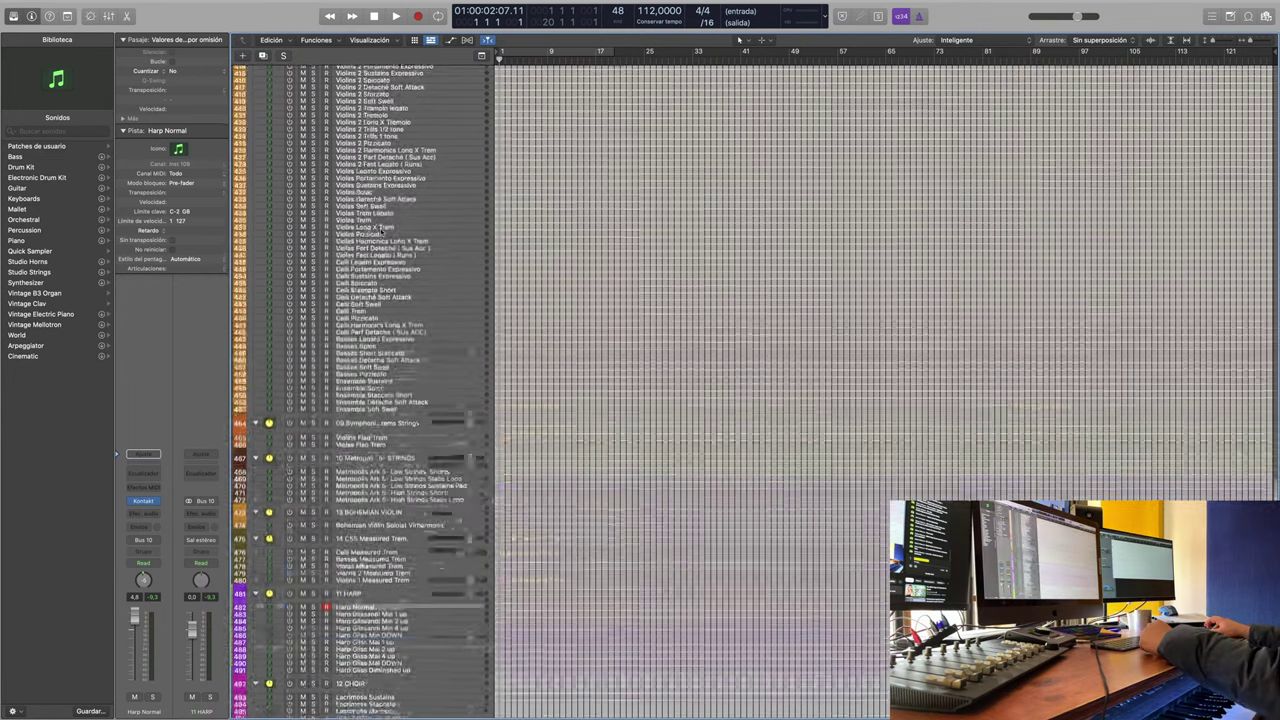
scroll(382, 229, "up", 5)
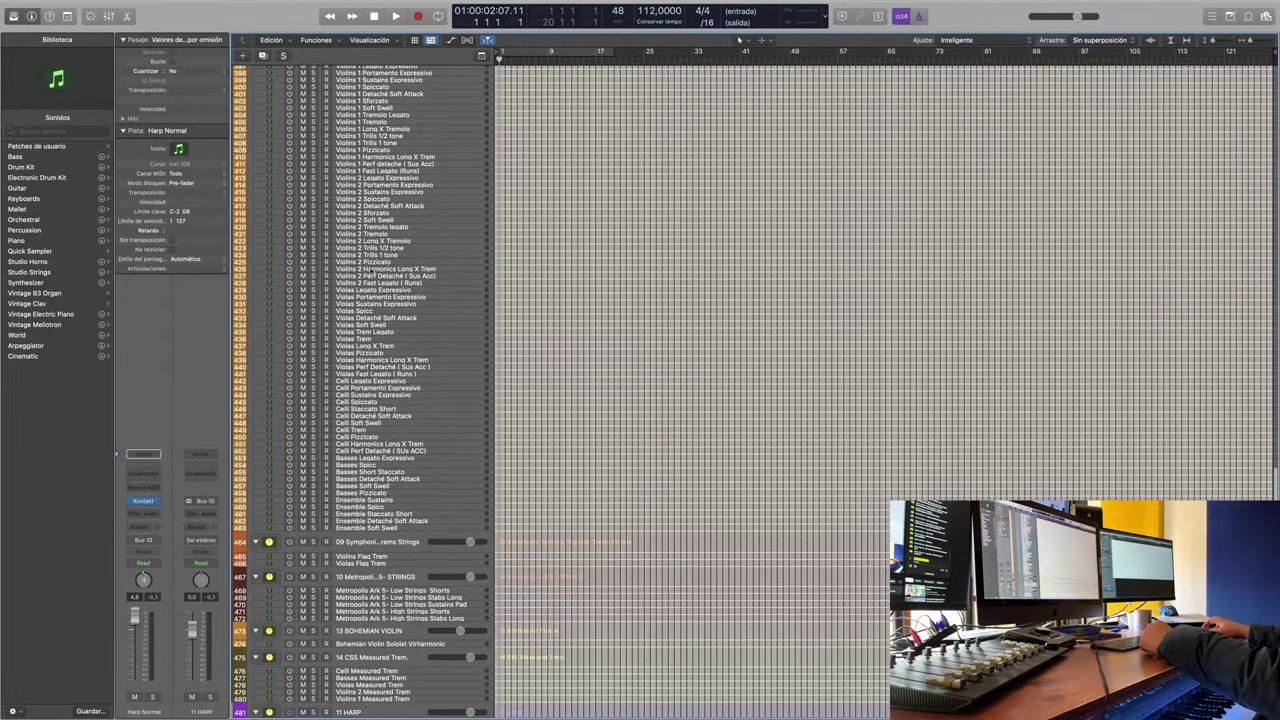
scroll(362, 407, "up", 2)
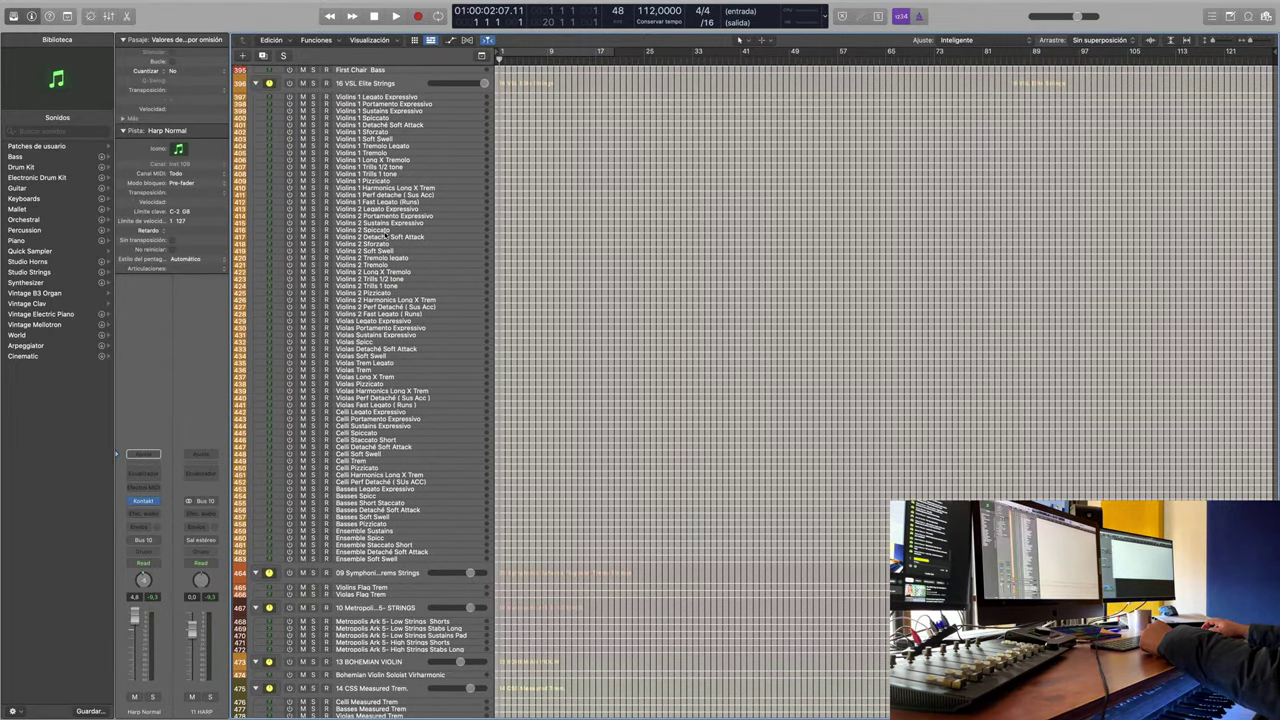
left_click(416, 96)
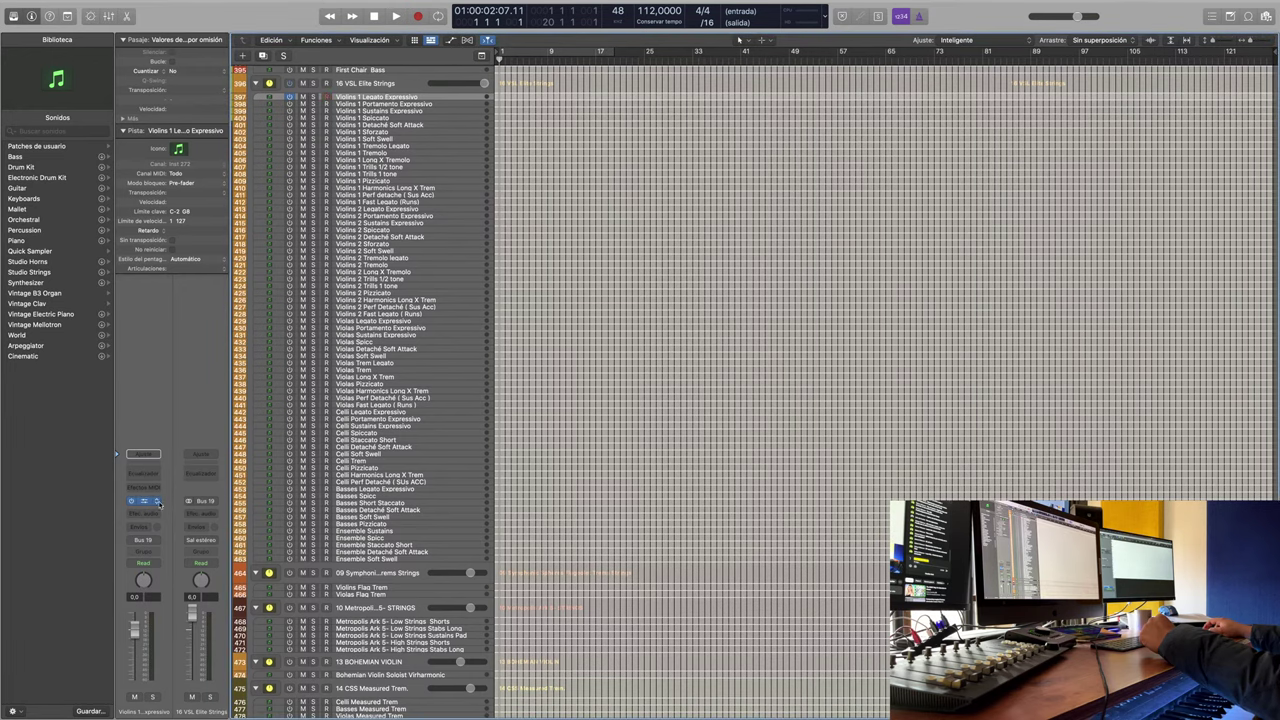
left_click(155, 502)
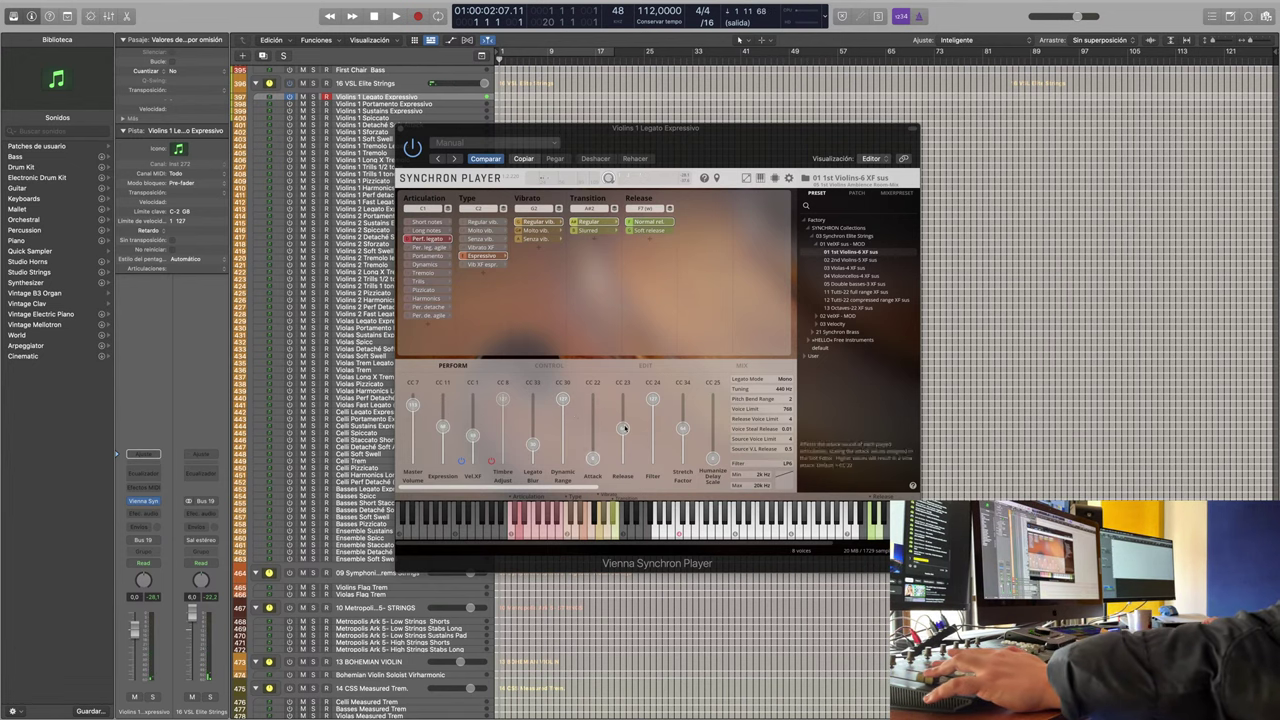
Step: Select the Vlns 1 Legato track for comparison and close the Synchron Player window
scroll(378, 666, "down", 10)
scroll(378, 666, "up", 3)
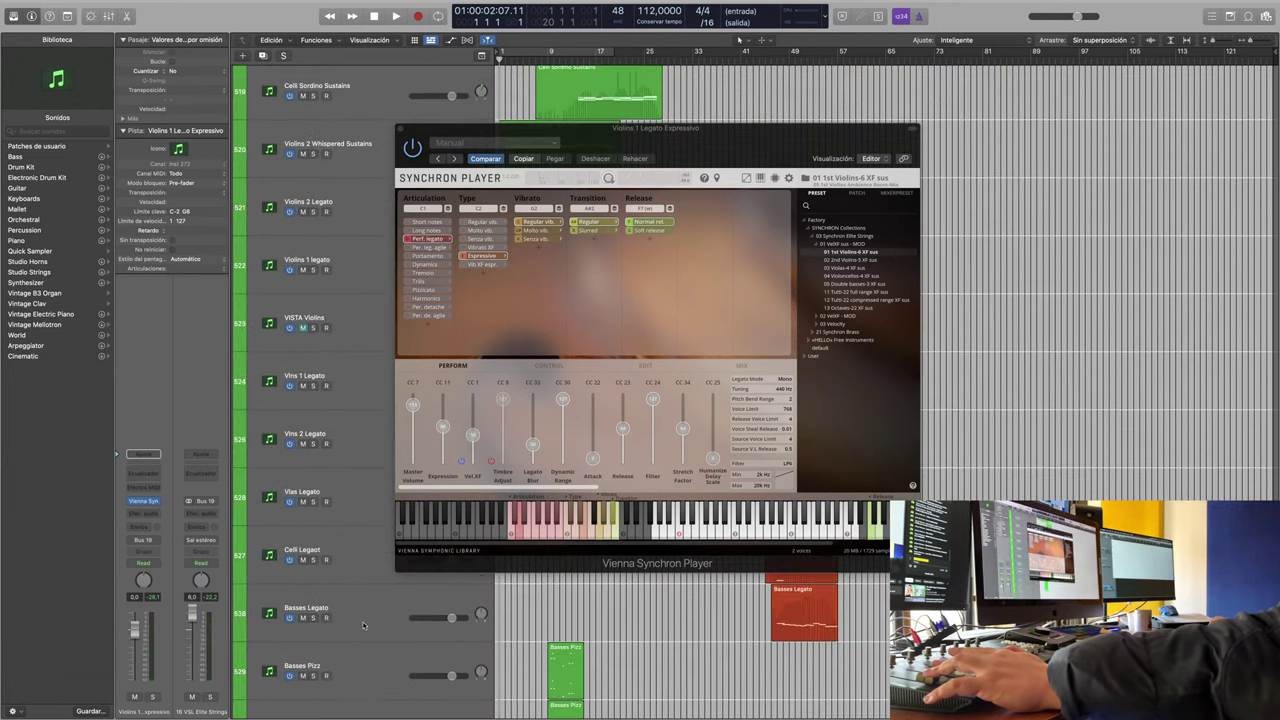
scroll(357, 661, "up", 1)
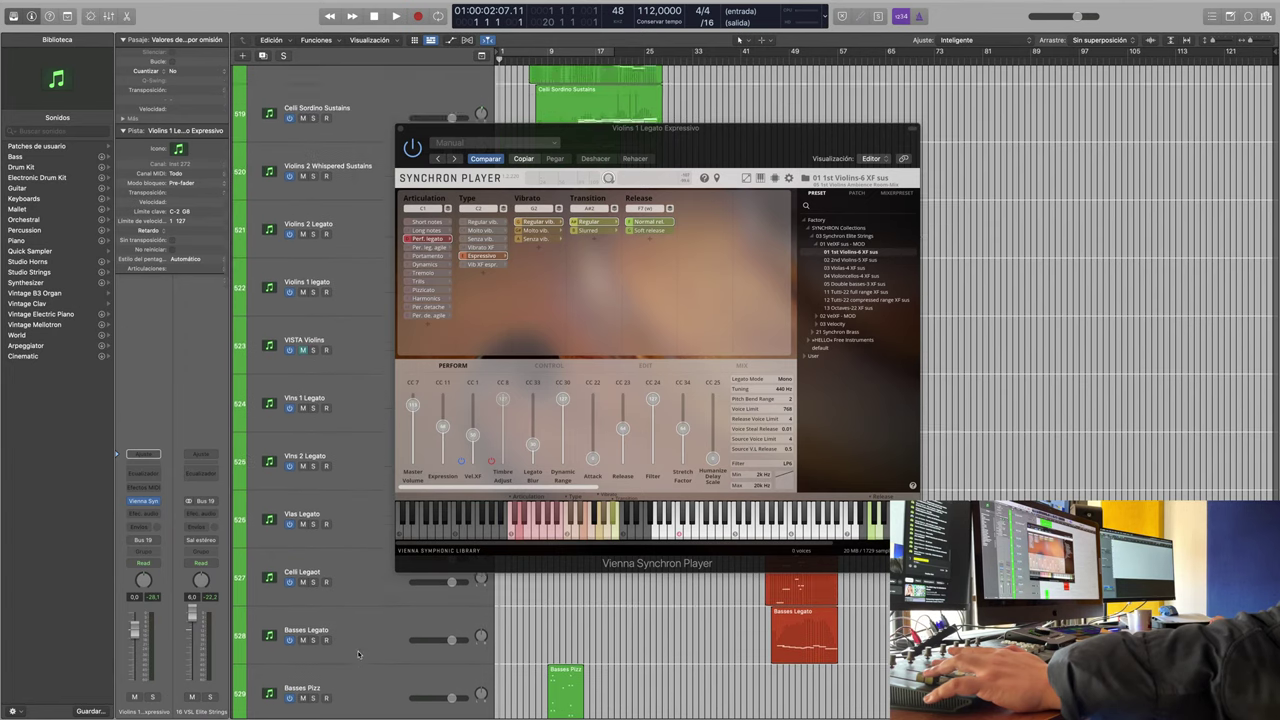
left_click(349, 428)
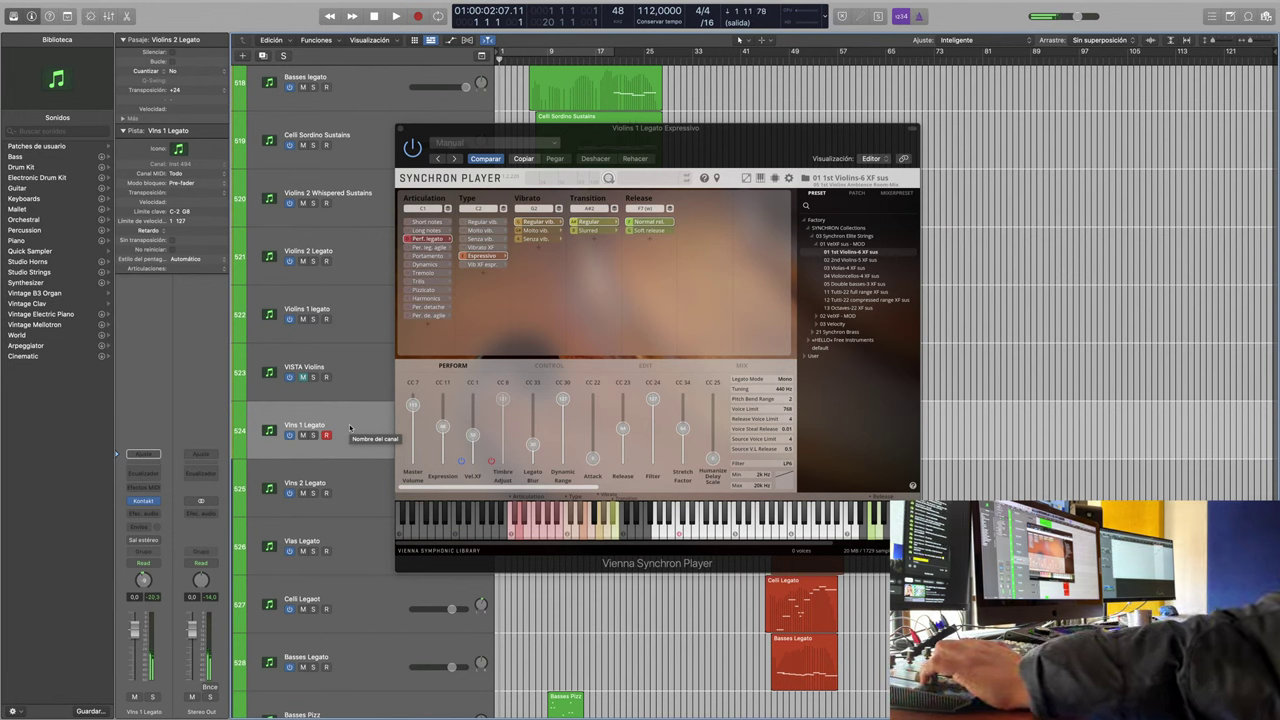
left_click(400, 130)
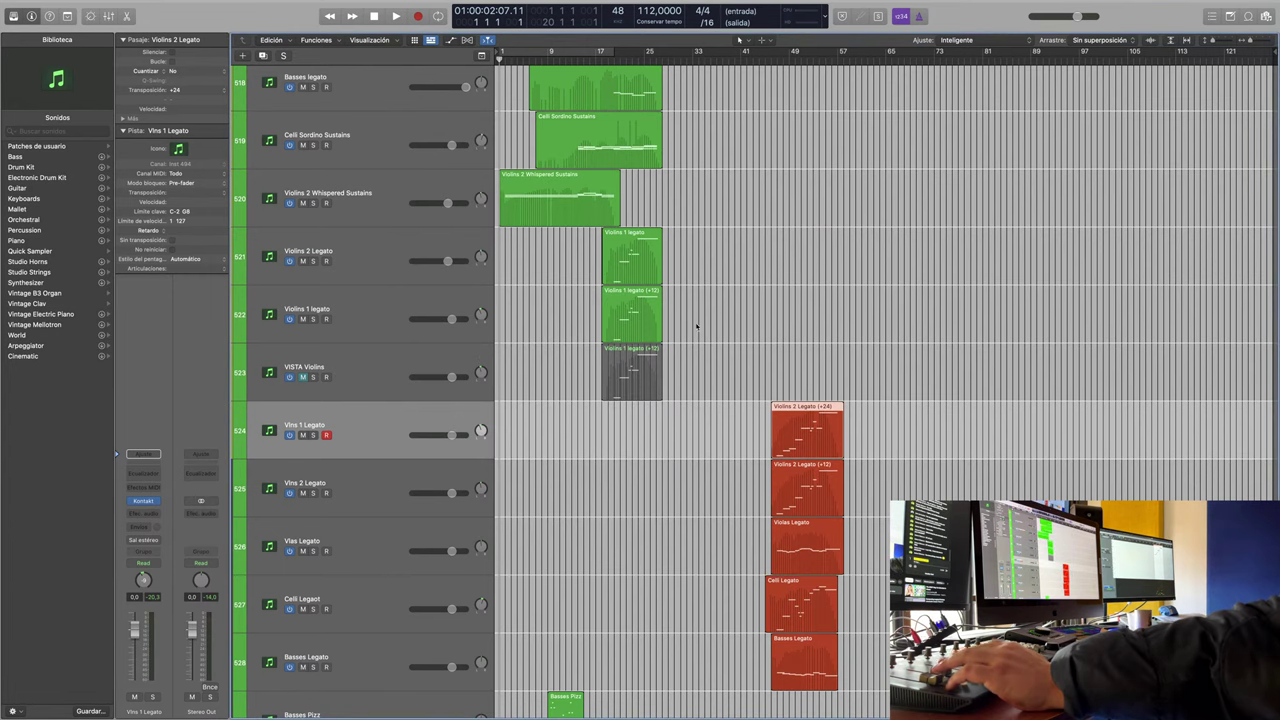
Step: Switch on the Violins Sul Tasto track in the 28 Modern Scoring Strings folder and open its Kontakt instrument
scroll(404, 700, "down", 5)
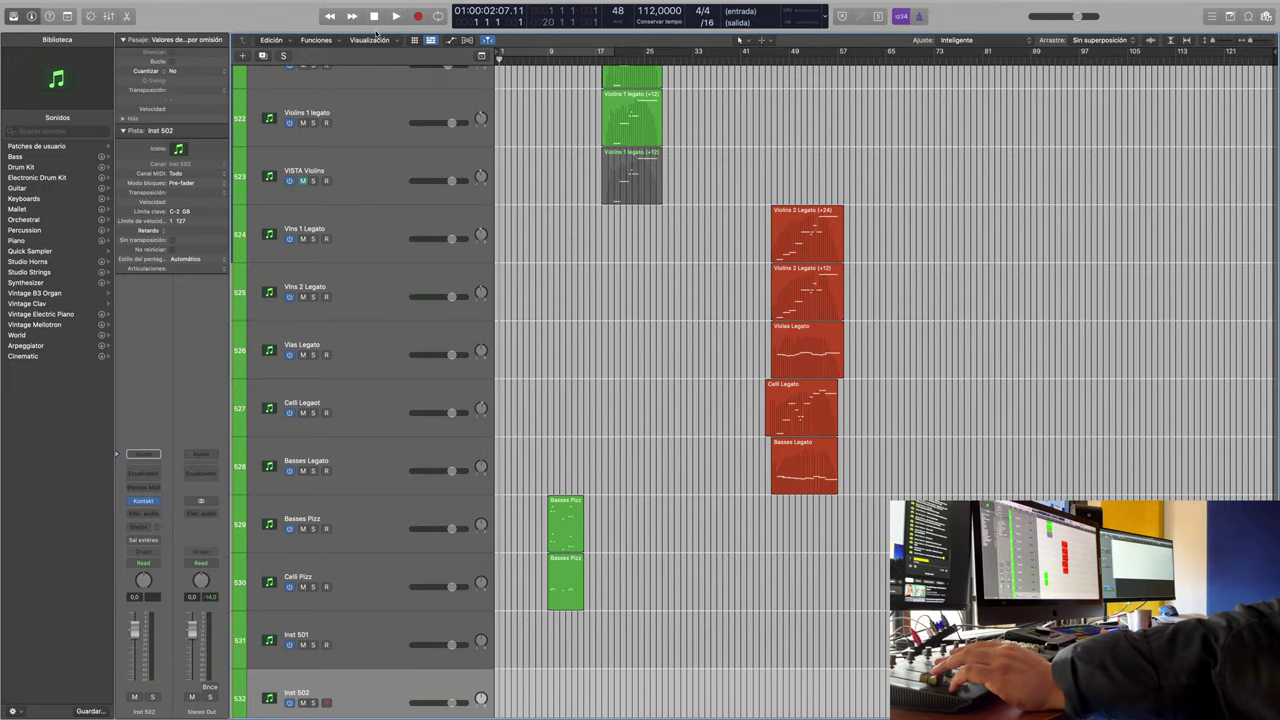
key("super+Up")
scroll(720, 400, "up", 10)
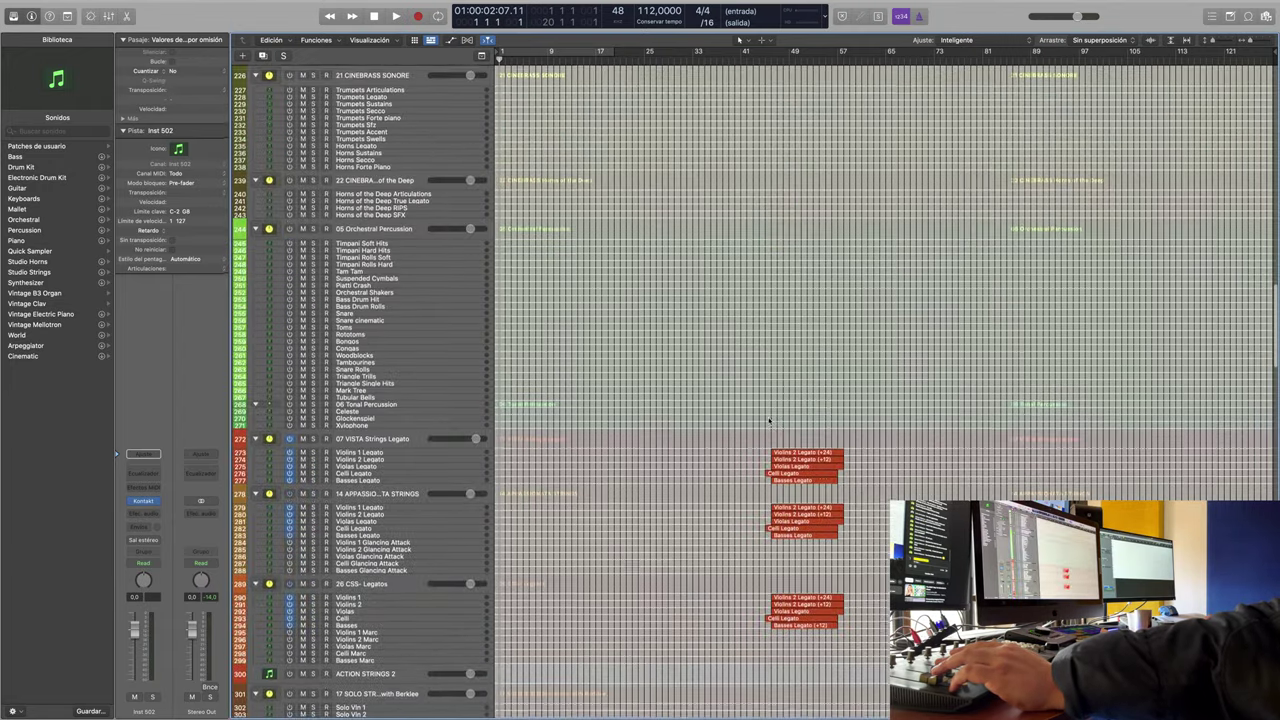
scroll(769, 420, "down", 3)
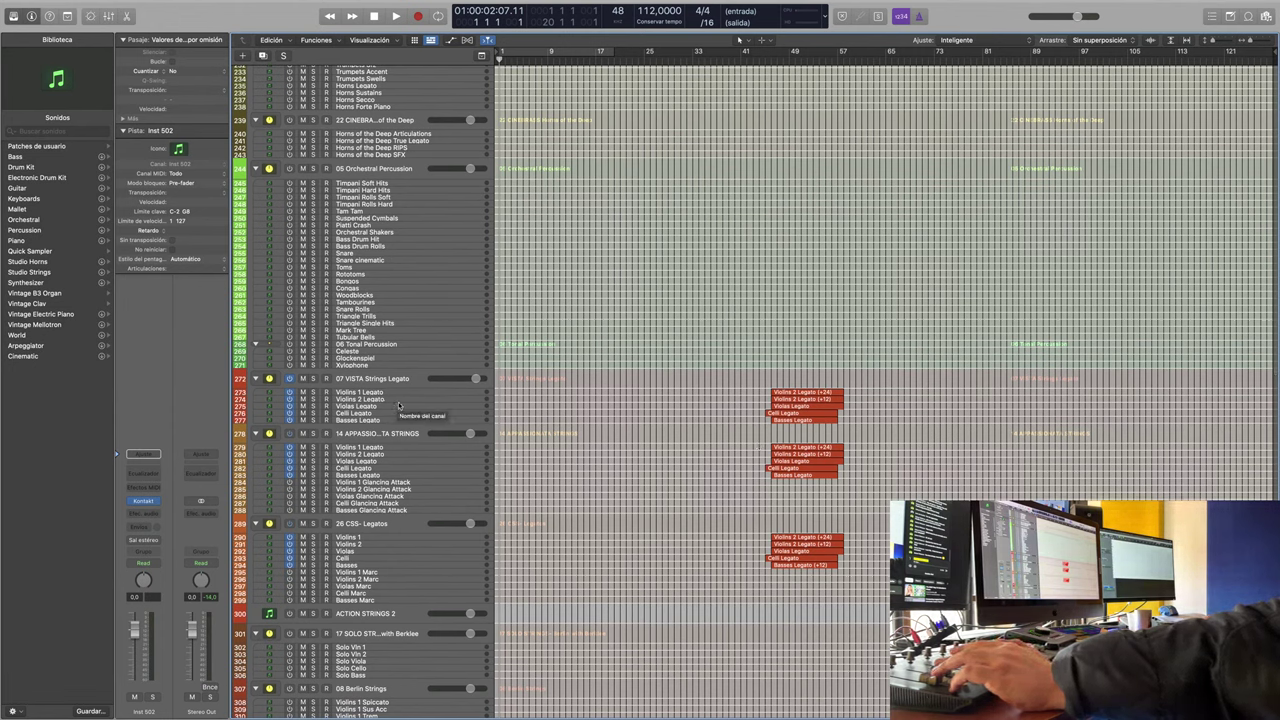
scroll(418, 405, "up", 5)
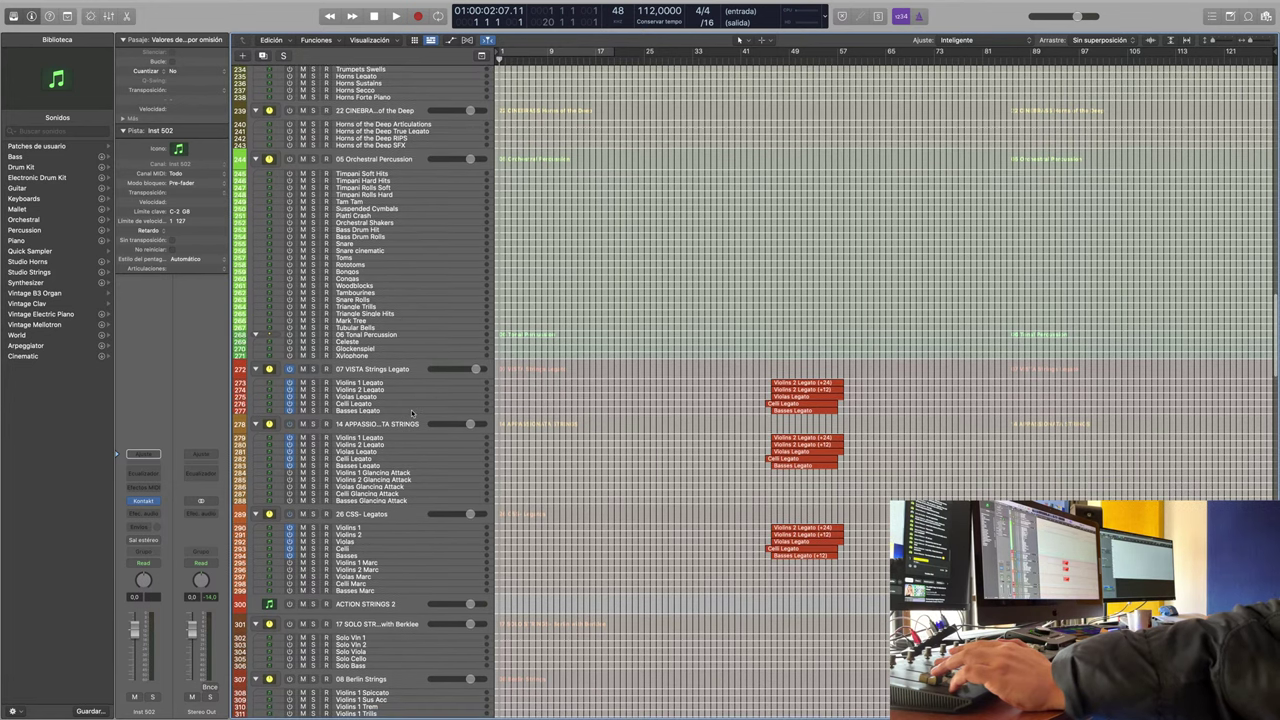
scroll(409, 422, "down", 20)
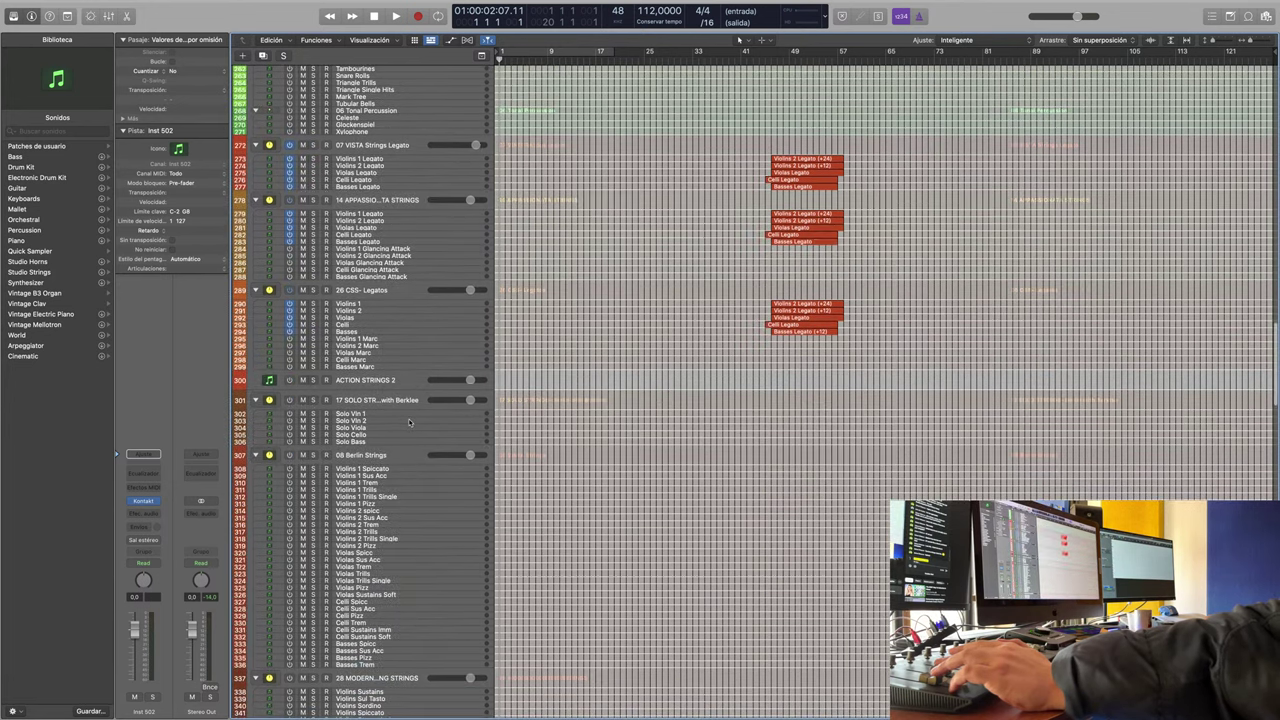
scroll(409, 424, "down", 4)
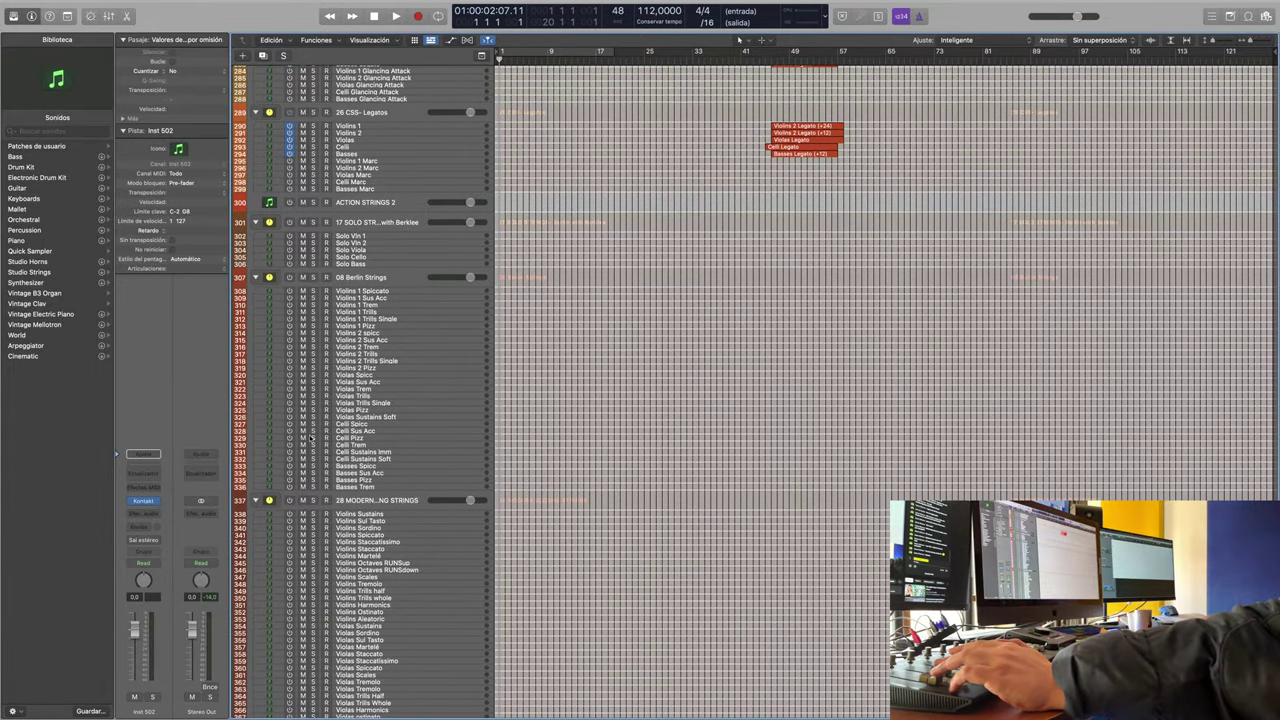
scroll(409, 432, "down", 3)
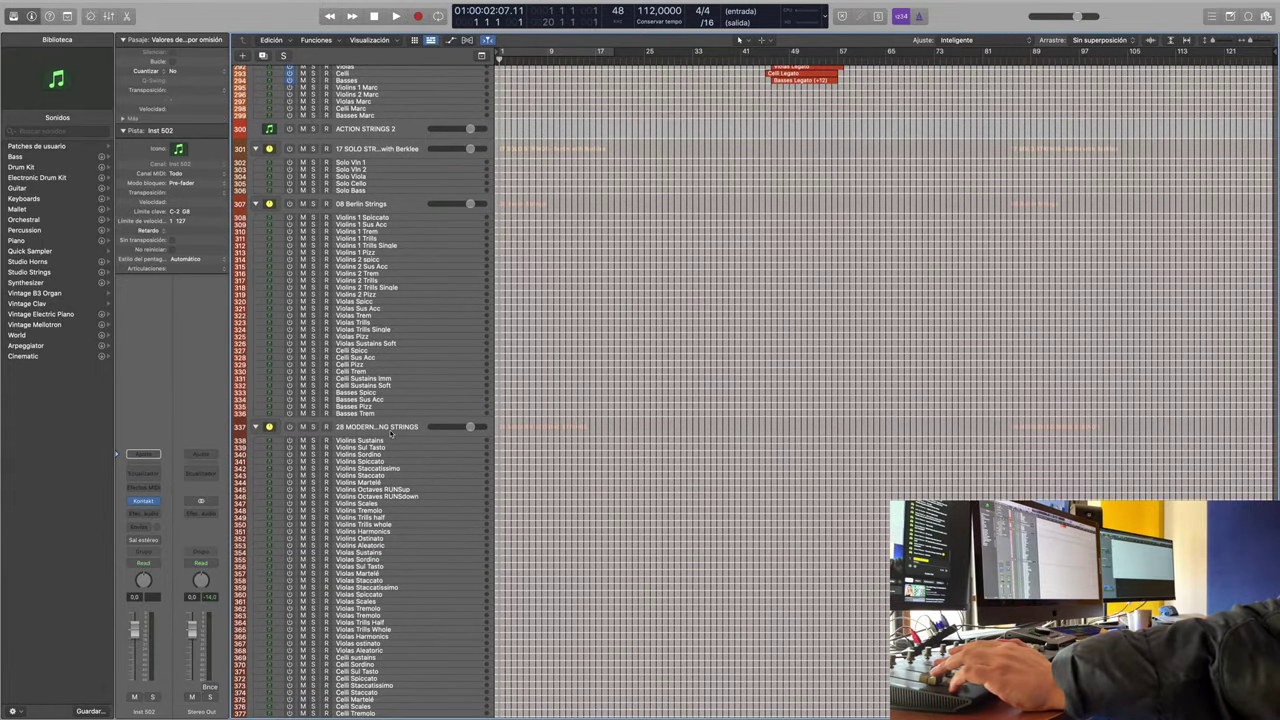
scroll(393, 420, "down", 3)
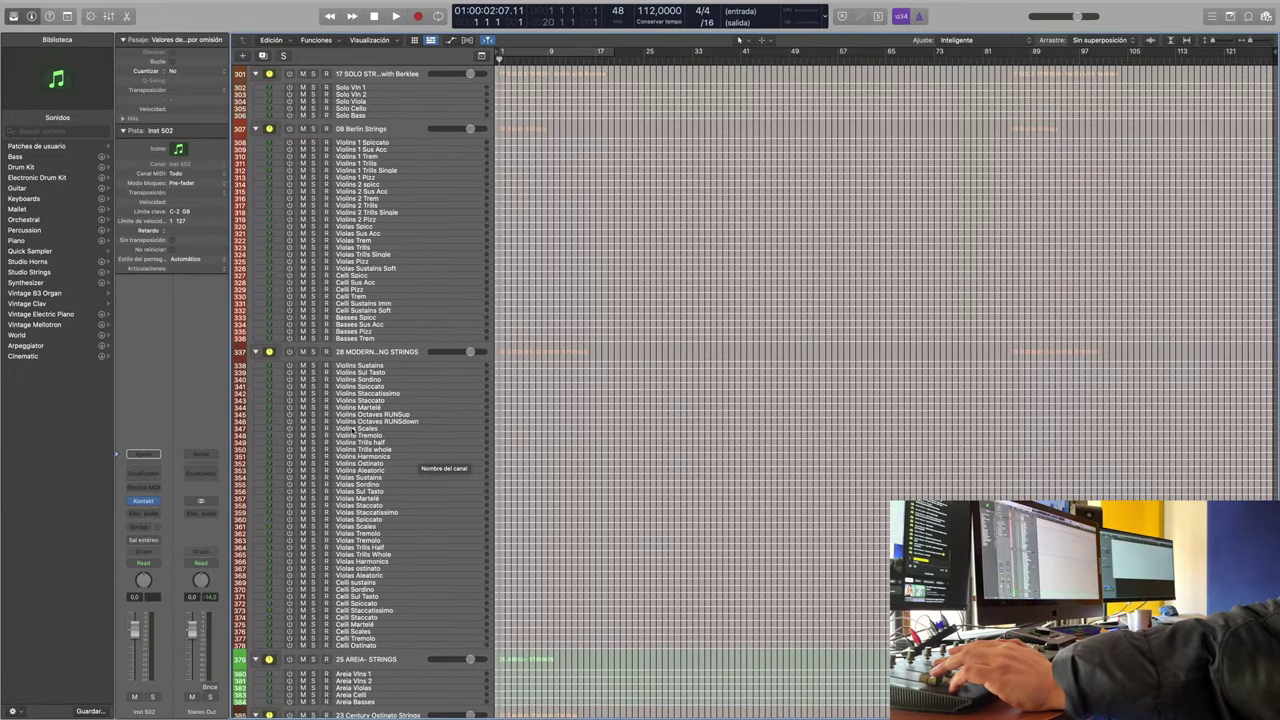
left_click(372, 372)
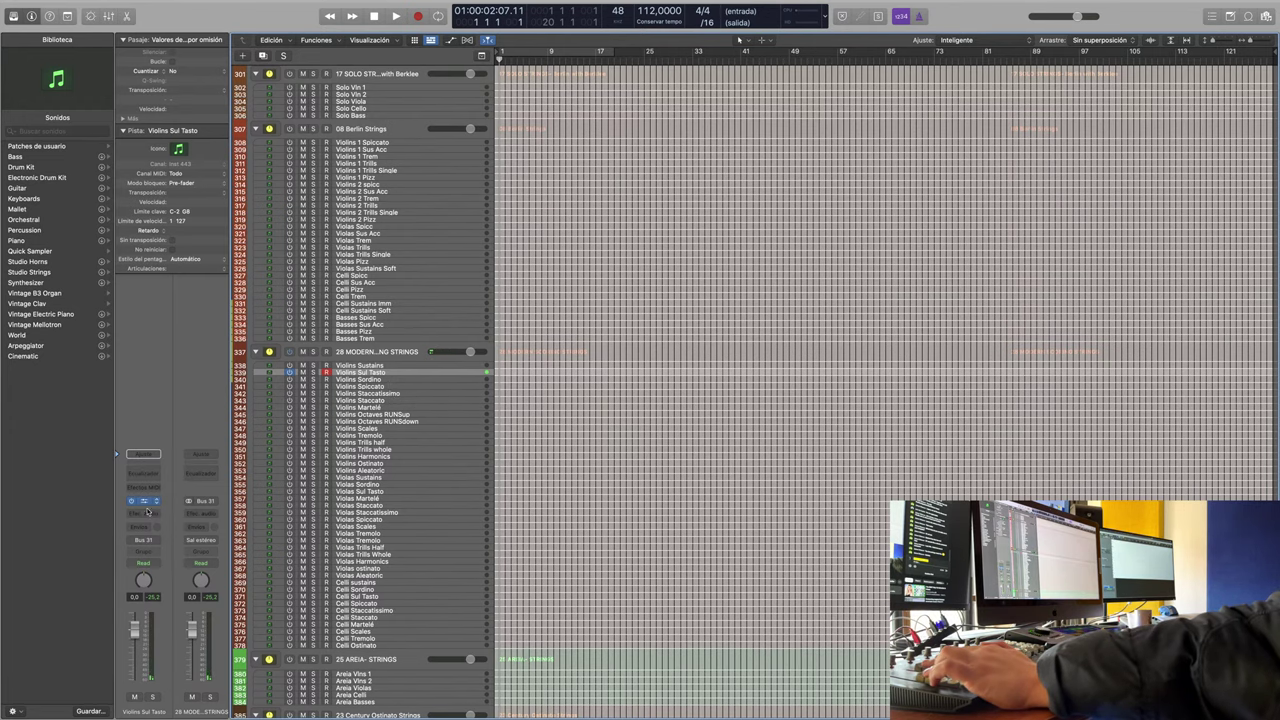
key("v")
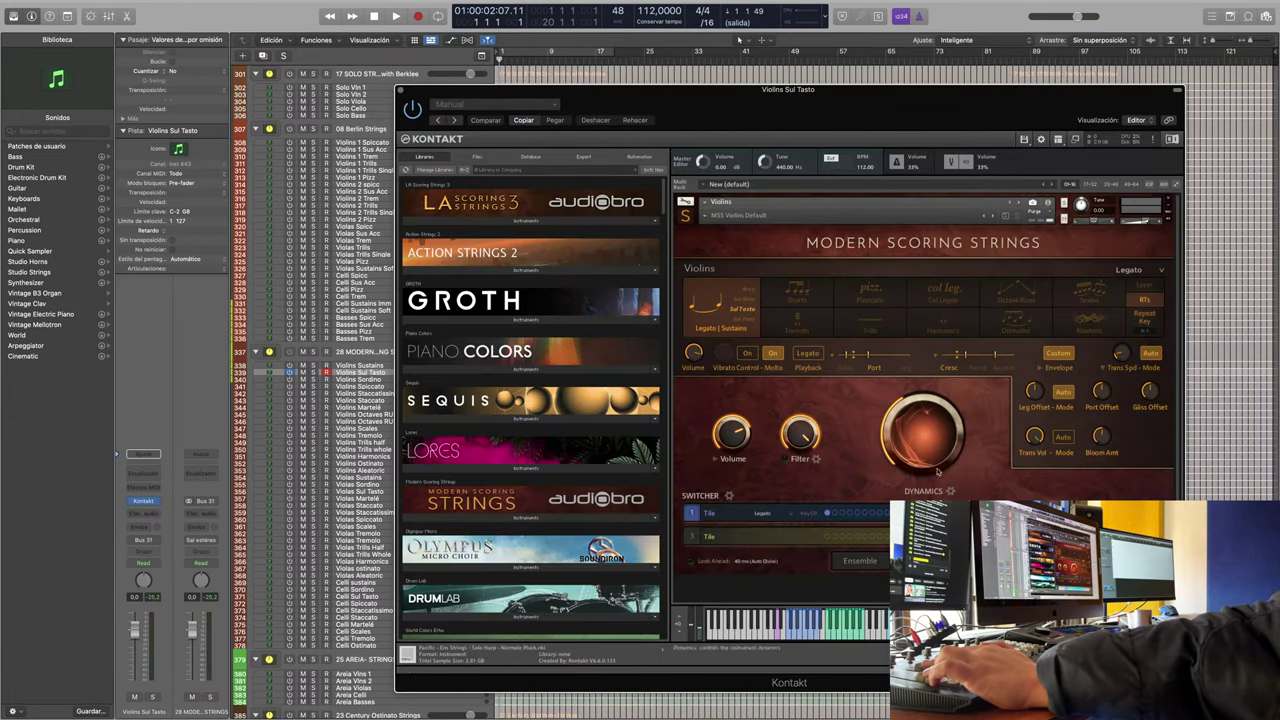
Step: Check the stage and ensemble settings of the Modern Scoring Strings violins and close the Kontakt window
left_click(868, 561)
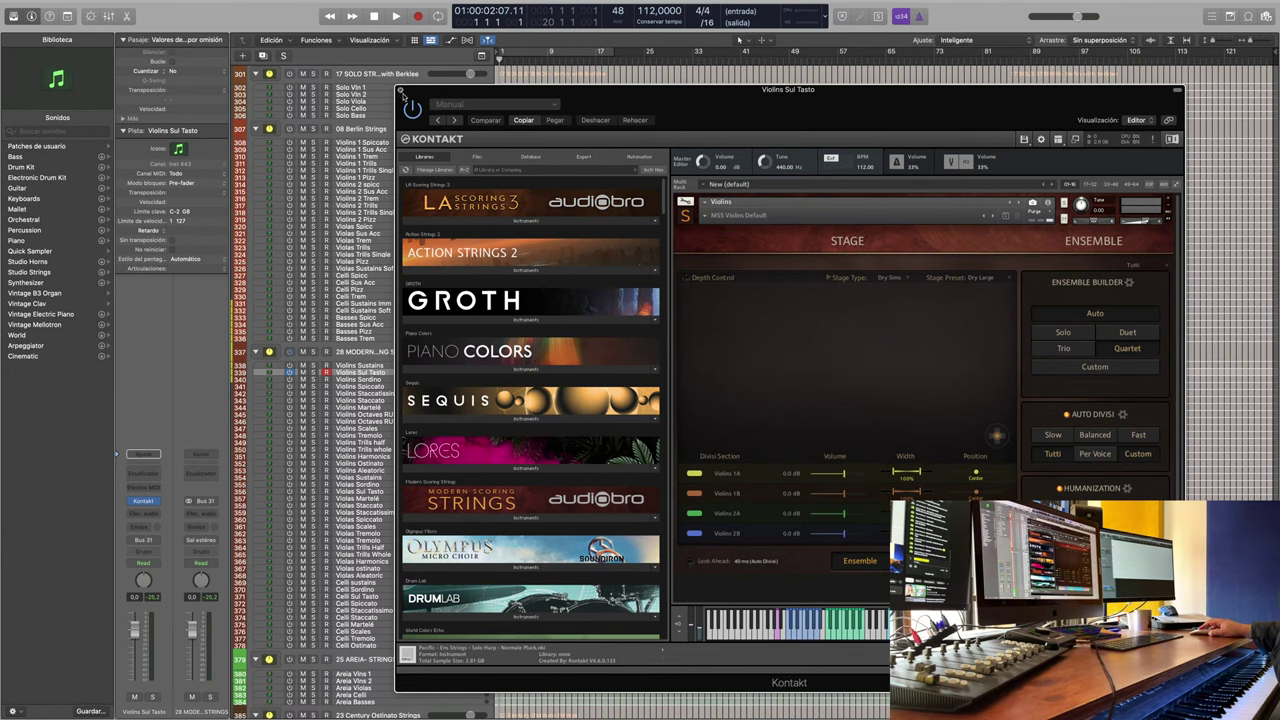
left_click(401, 91)
Step: Replace the empty Kontakt instrument on the Inst 503 track with Kontakt 7
scroll(552, 277, "down", 5)
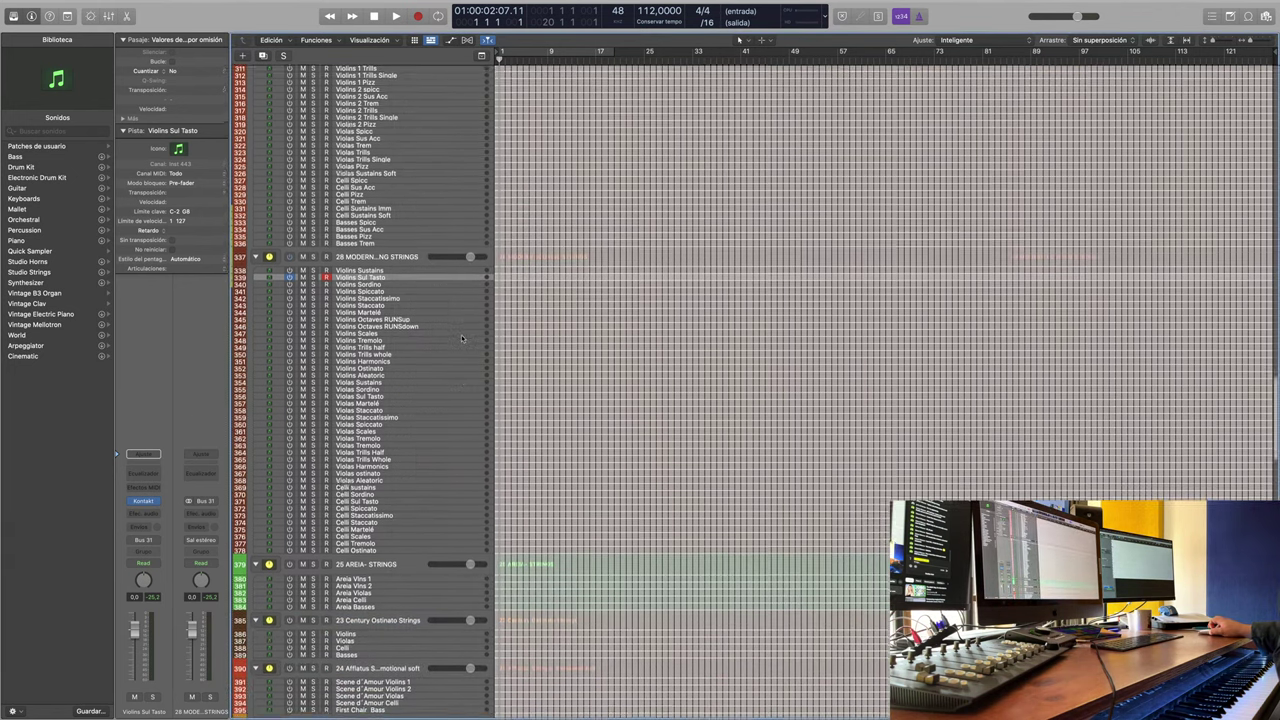
scroll(462, 338, "down", 15)
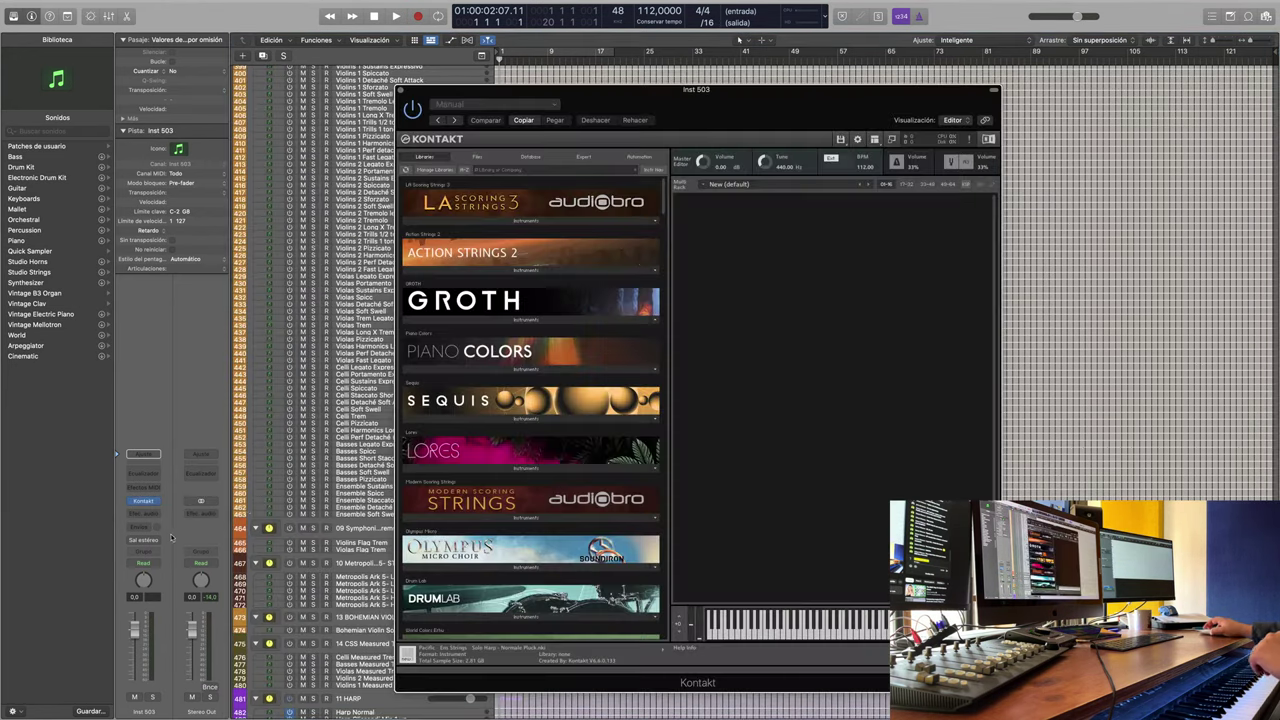
left_click(400, 90)
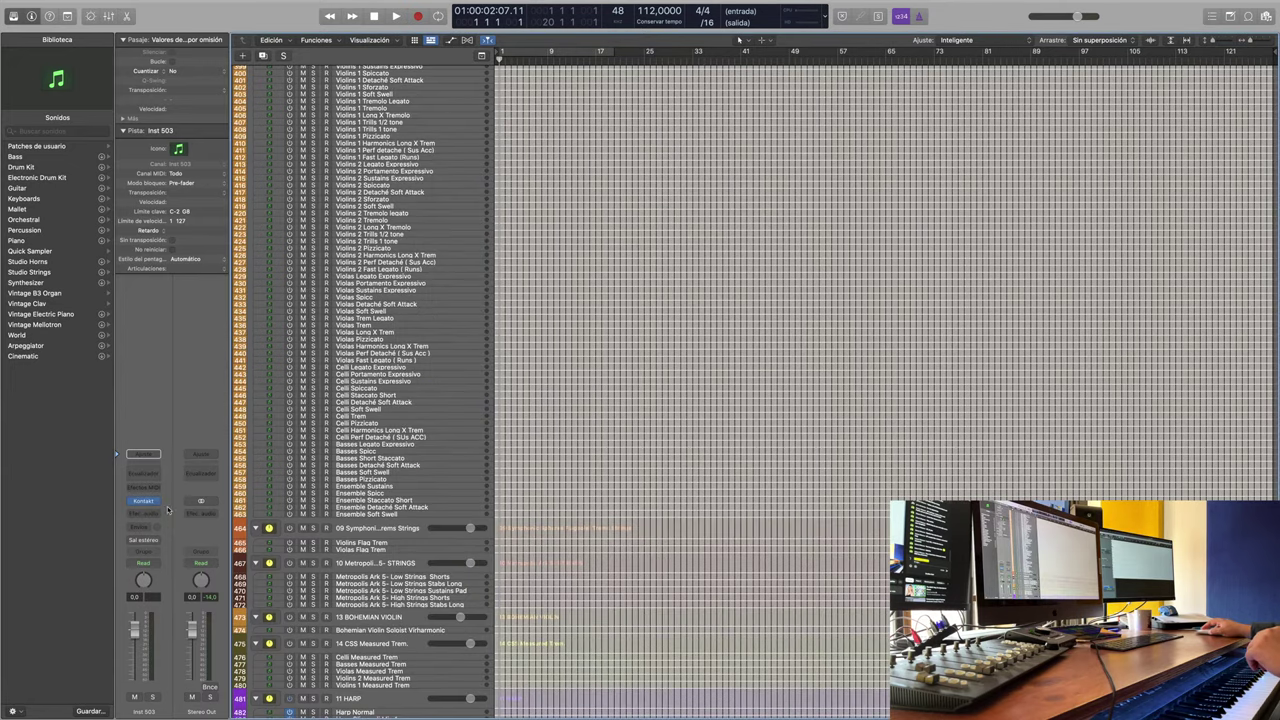
left_click(214, 473)
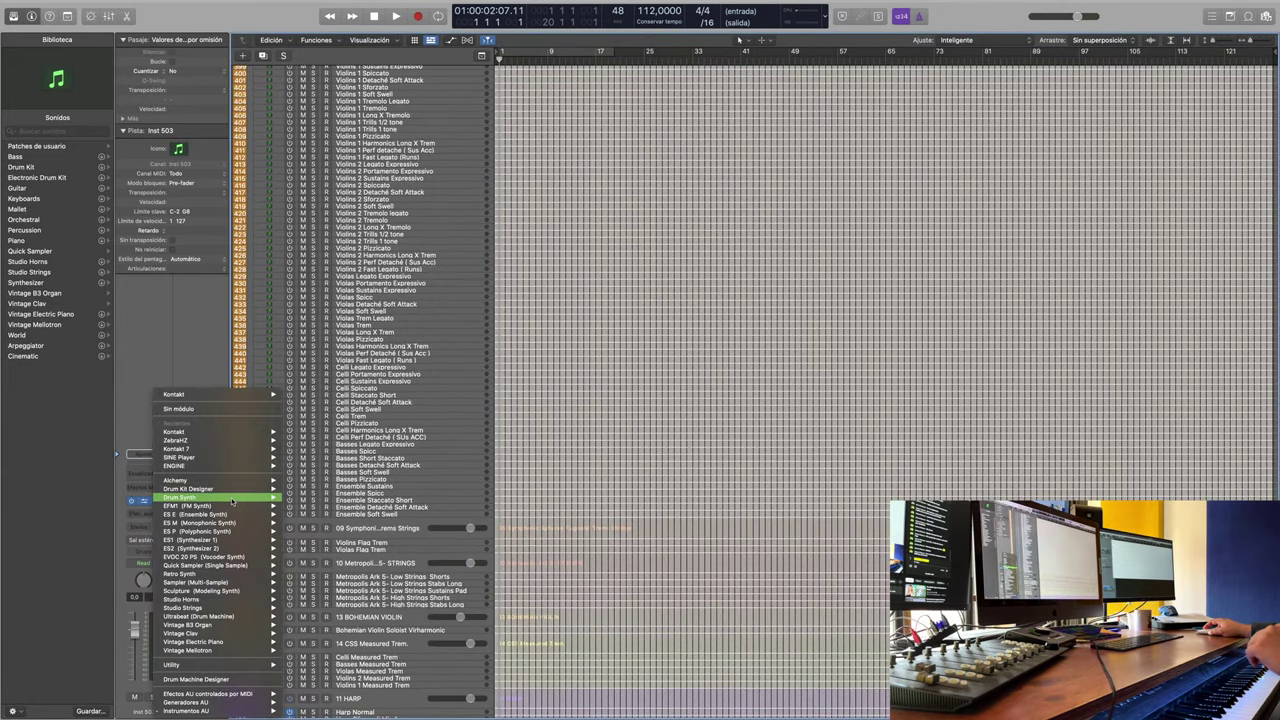
mouse_move(265, 449)
left_click(297, 457)
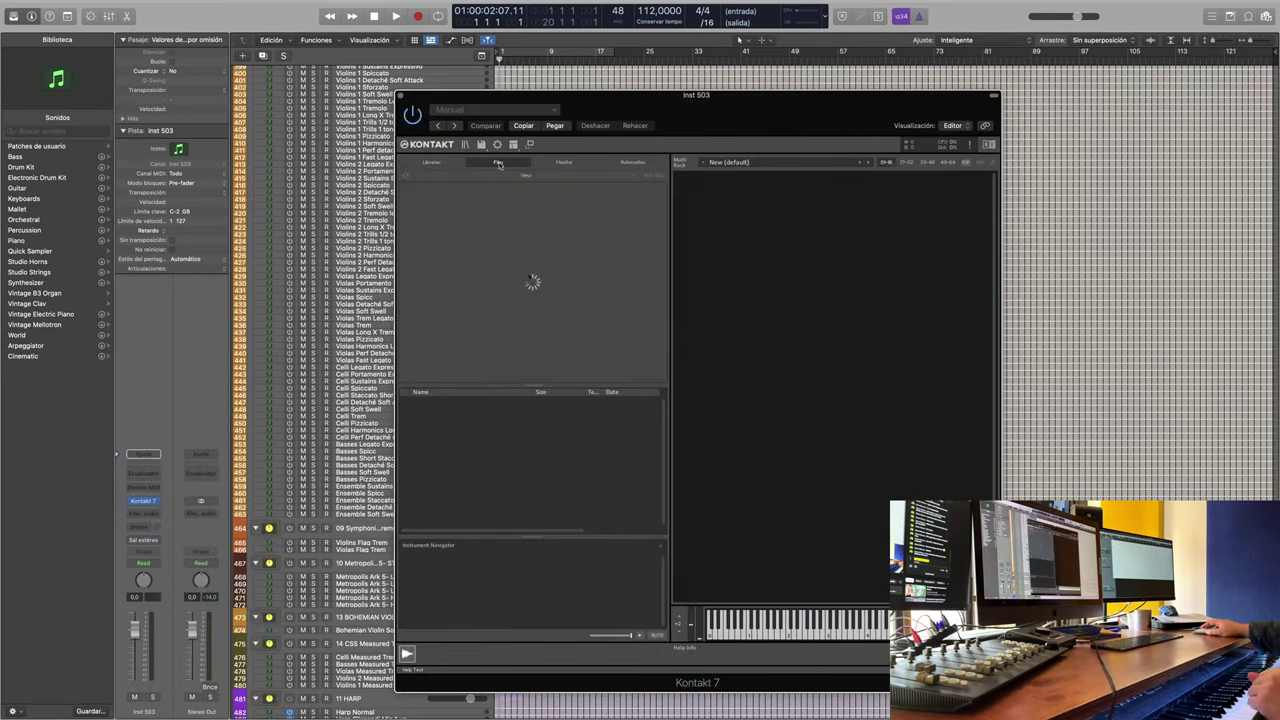
Step: Browse the Kontakt 7 libraries, look into the instruments of Choir: Omnia, and close the plug-in window
left_click(430, 163)
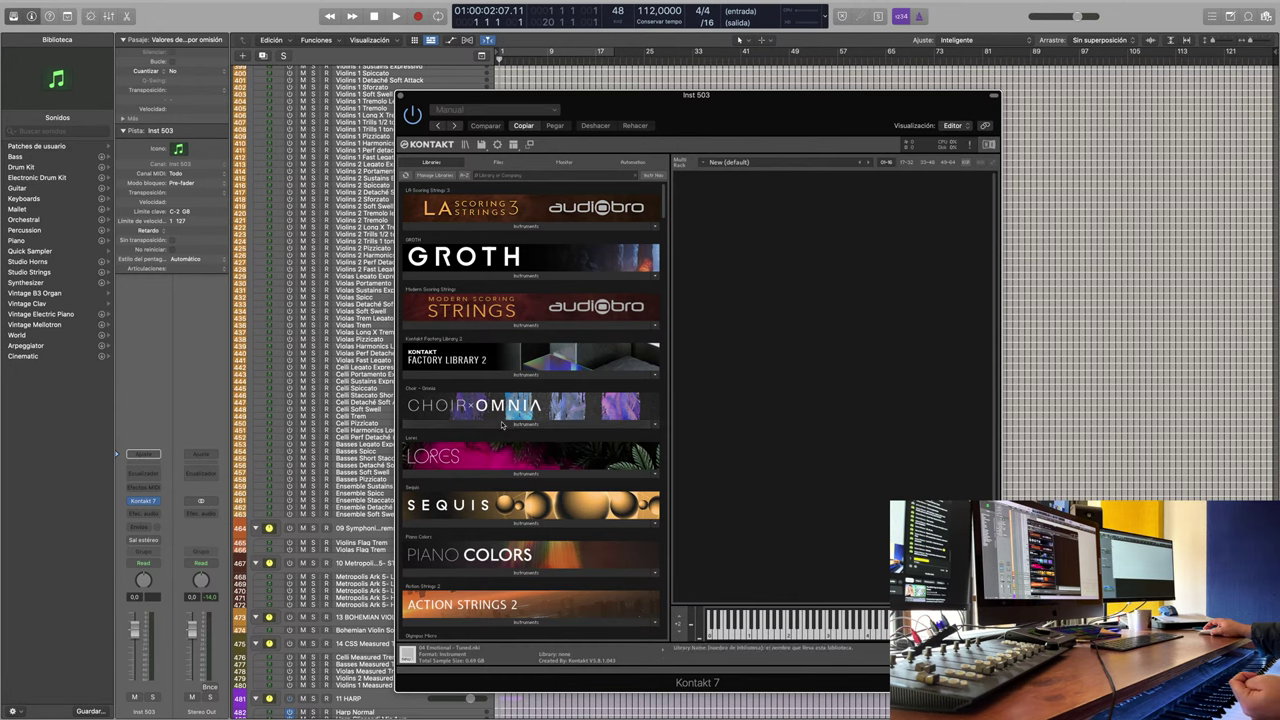
left_click(504, 423)
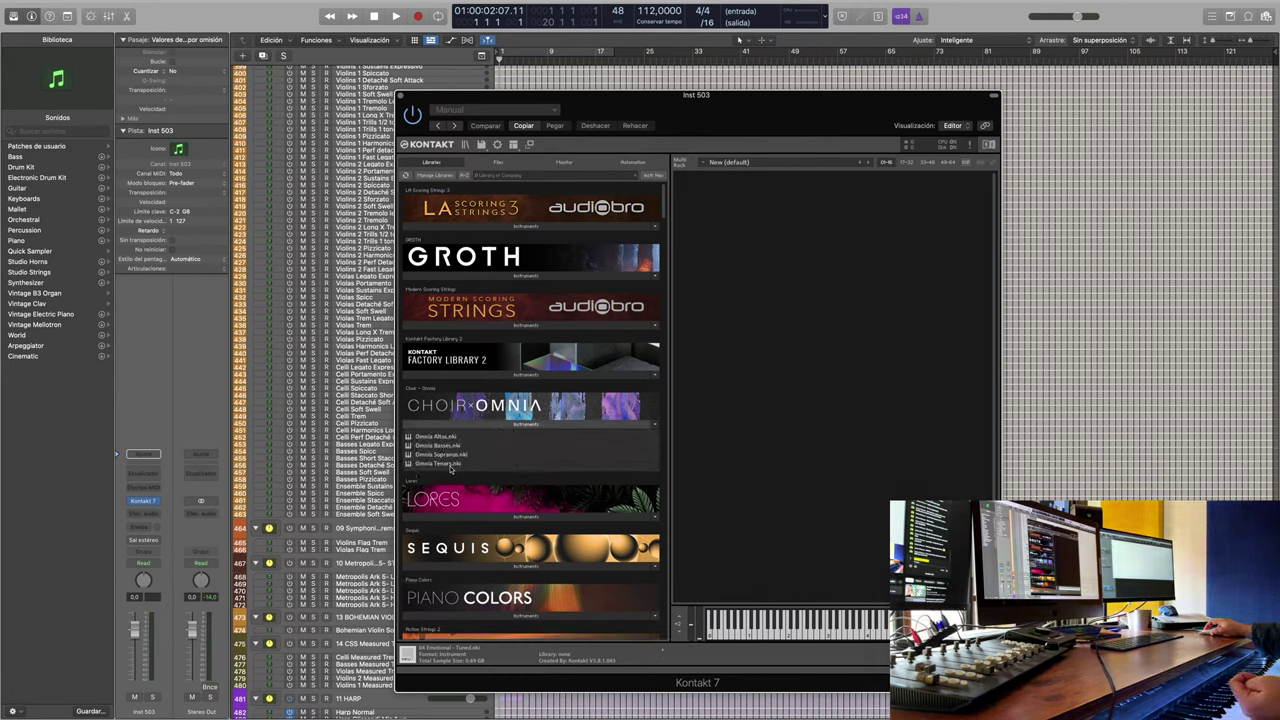
left_click(494, 424)
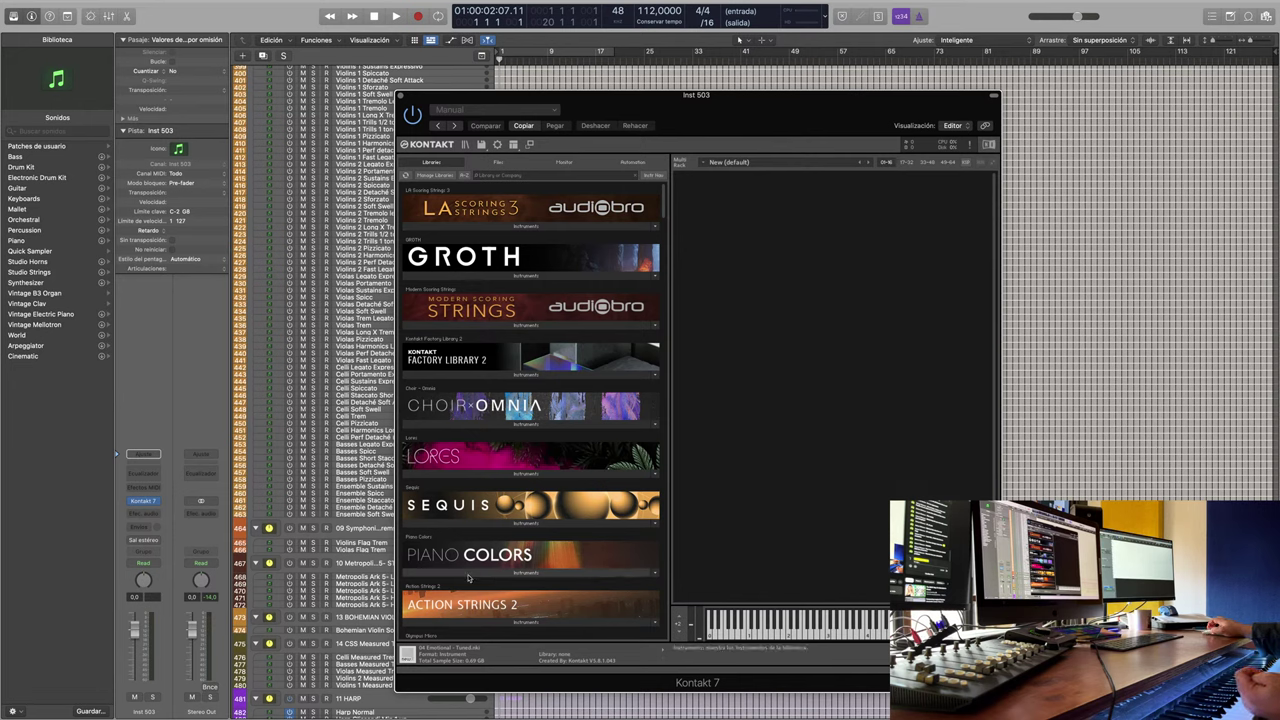
scroll(510, 545, "down", 2)
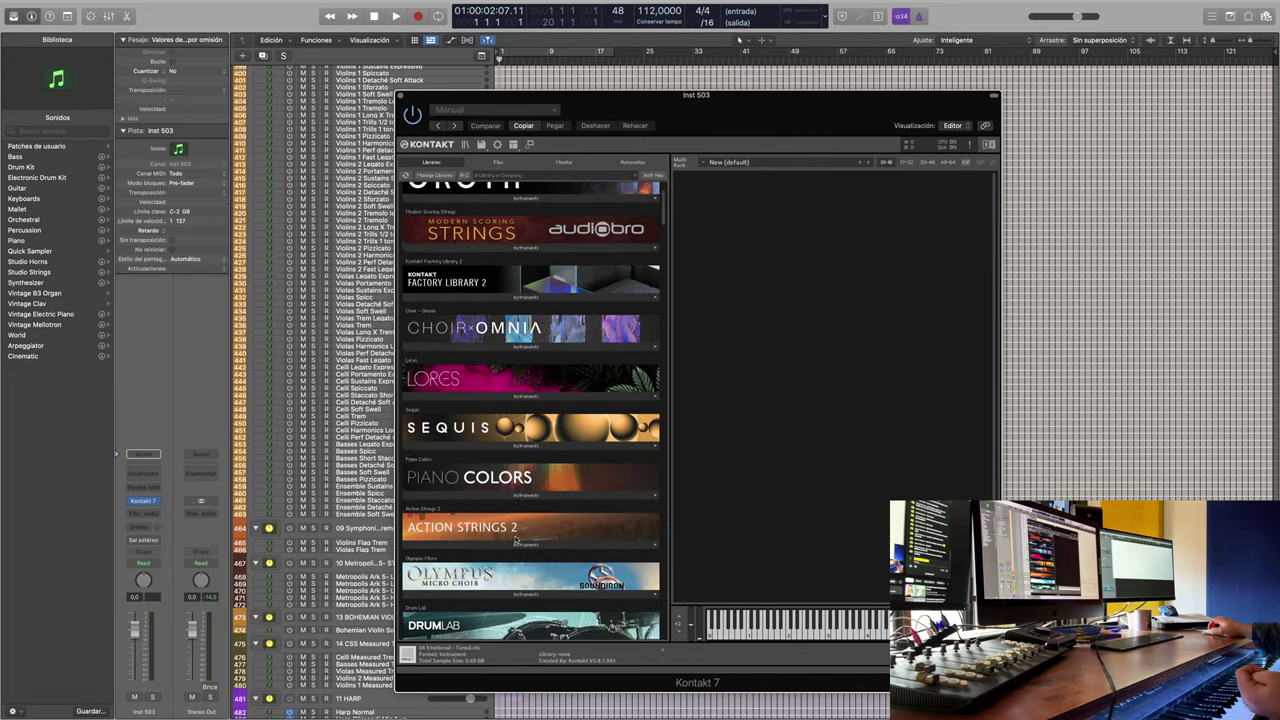
scroll(514, 543, "up", 2)
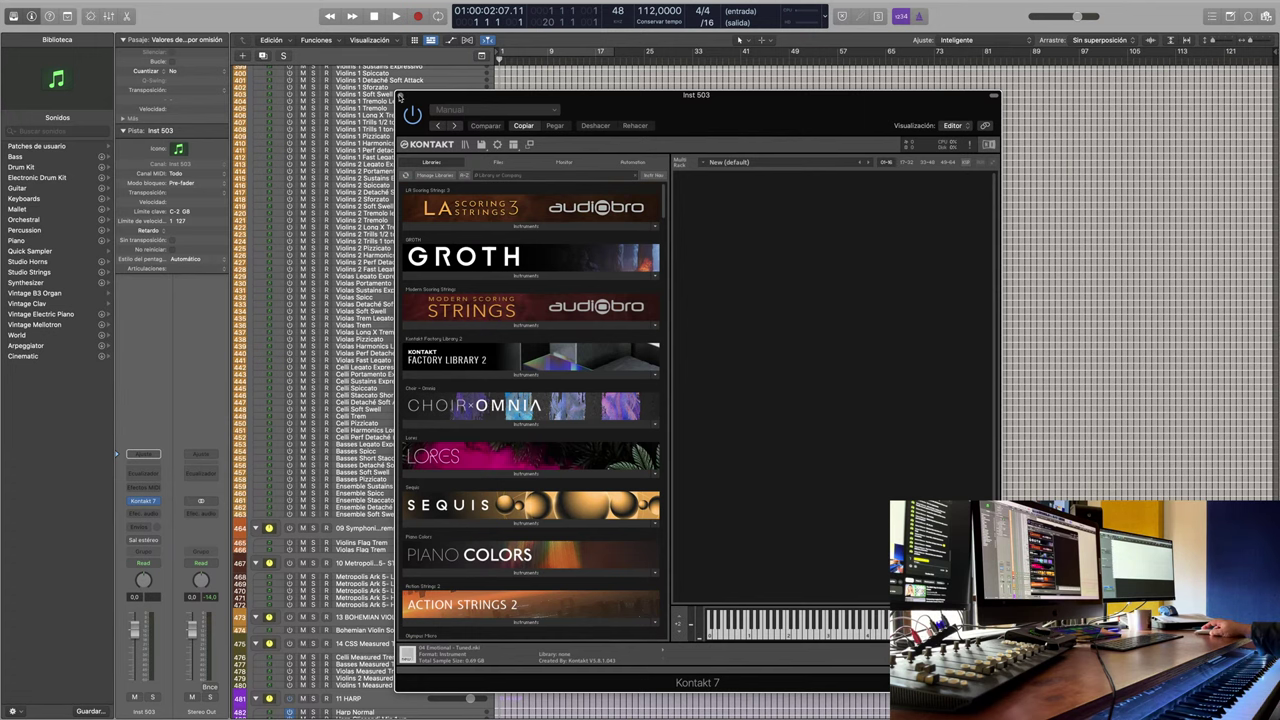
key("super+w")
Step: Look over the string library folders and the green and red string regions in the arrangement
key("super+Down")
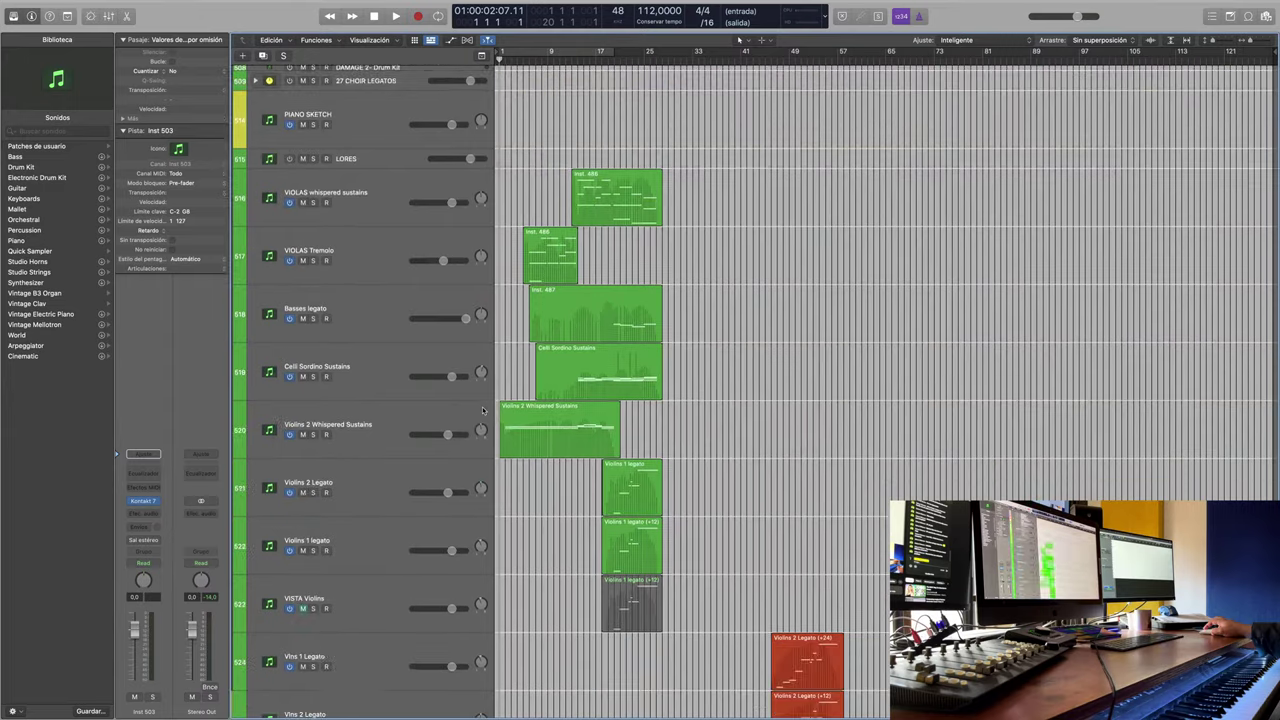
scroll(574, 454, "down", 15)
key("super+Up")
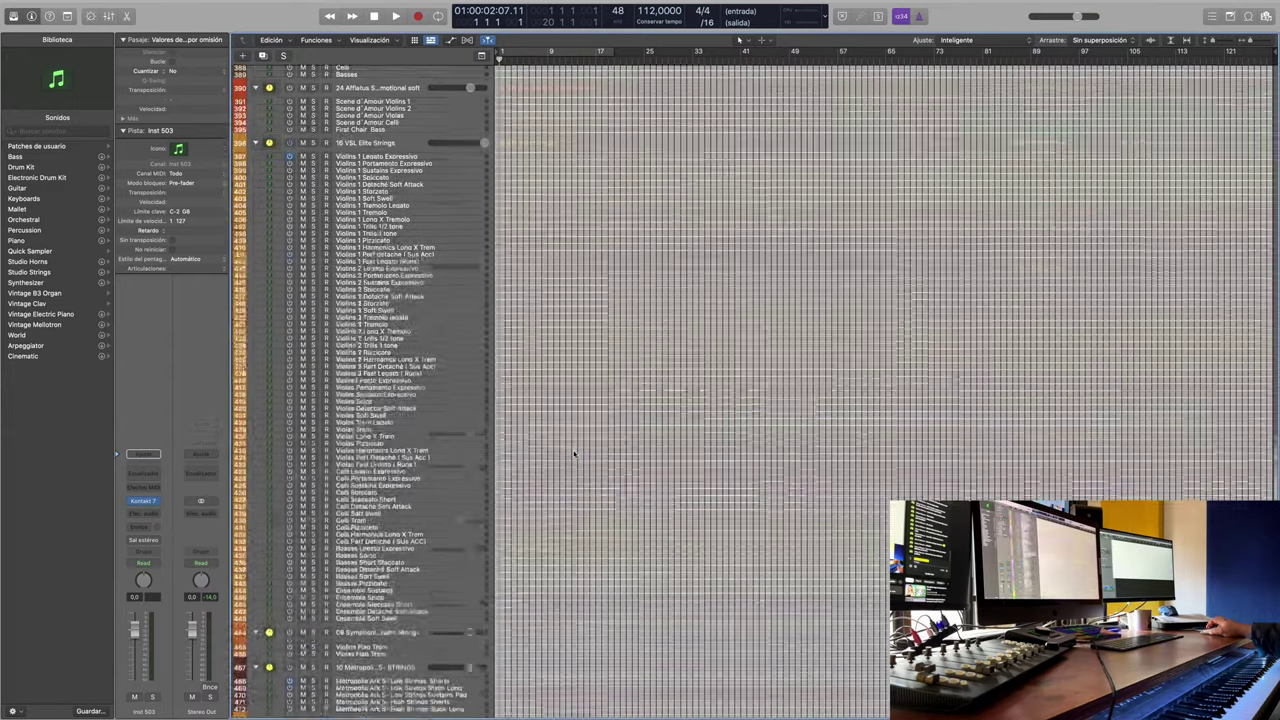
scroll(573, 454, "up", 10)
scroll(398, 349, "down", 5)
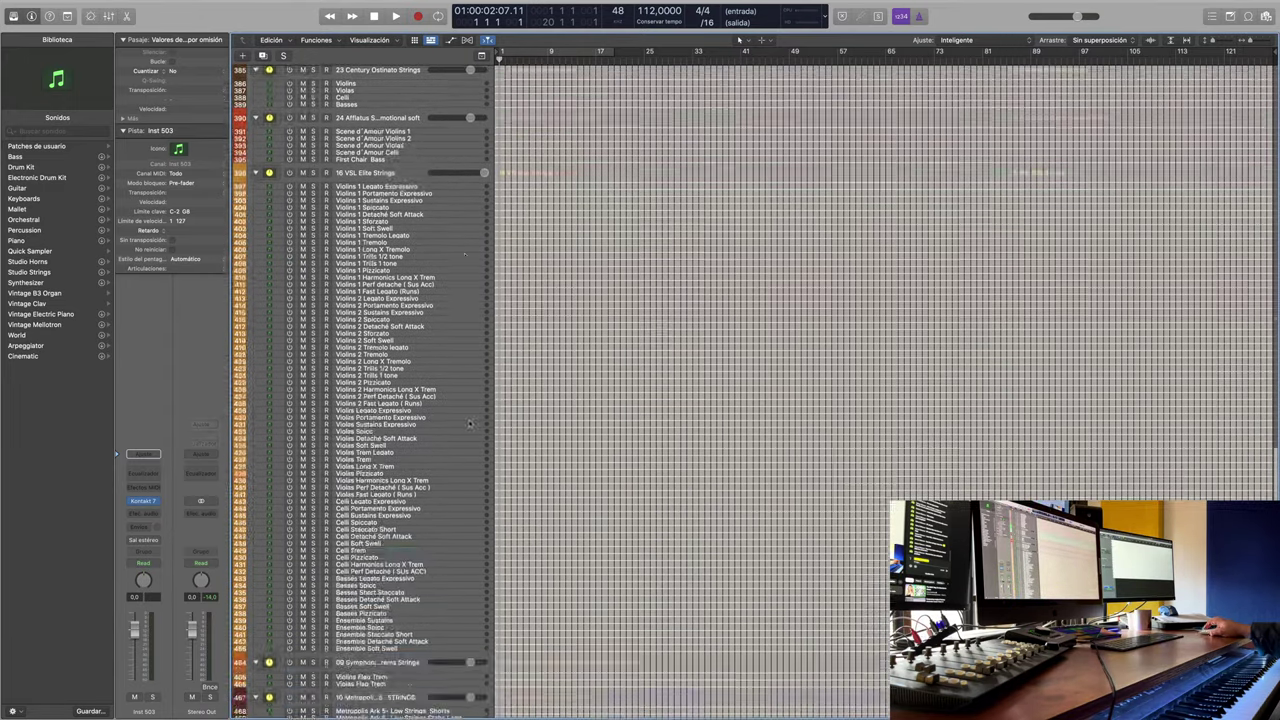
key("super+Down")
scroll(464, 67, "up", 3)
scroll(464, 67, "up", 1)
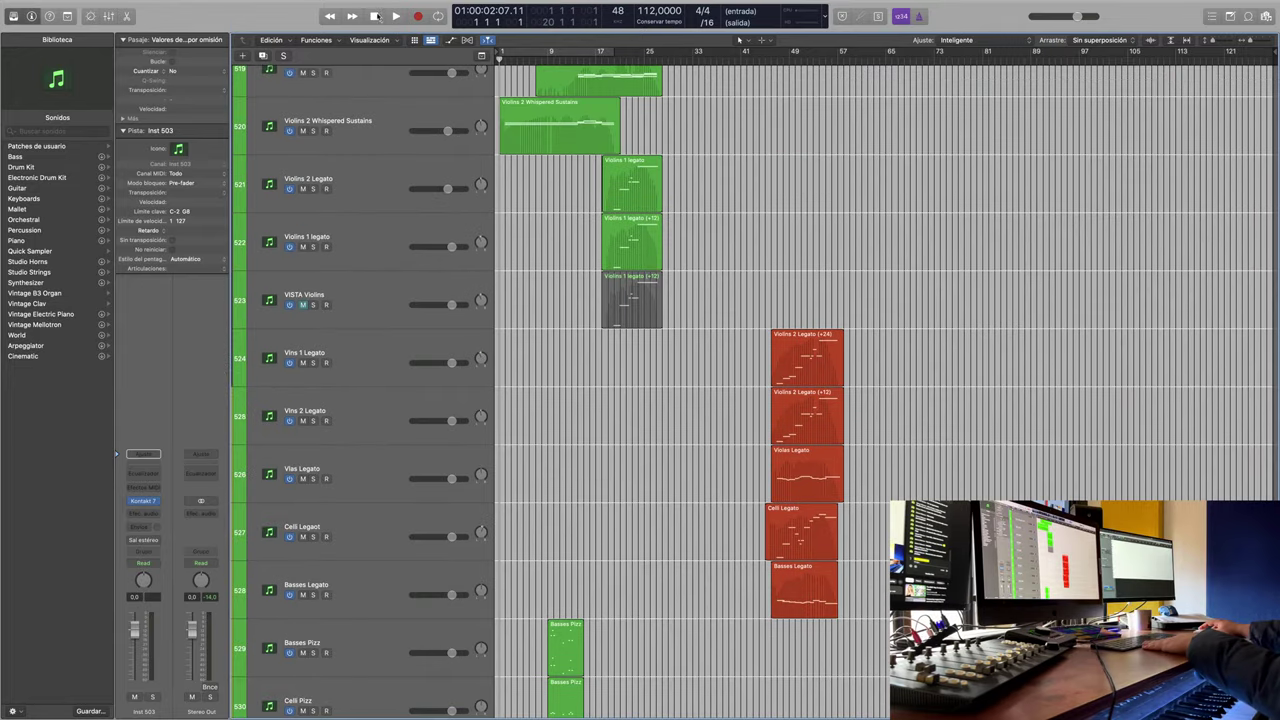
Step: Play the green string regions from bar 1 to about bar 27
scroll(608, 387, "up", 10)
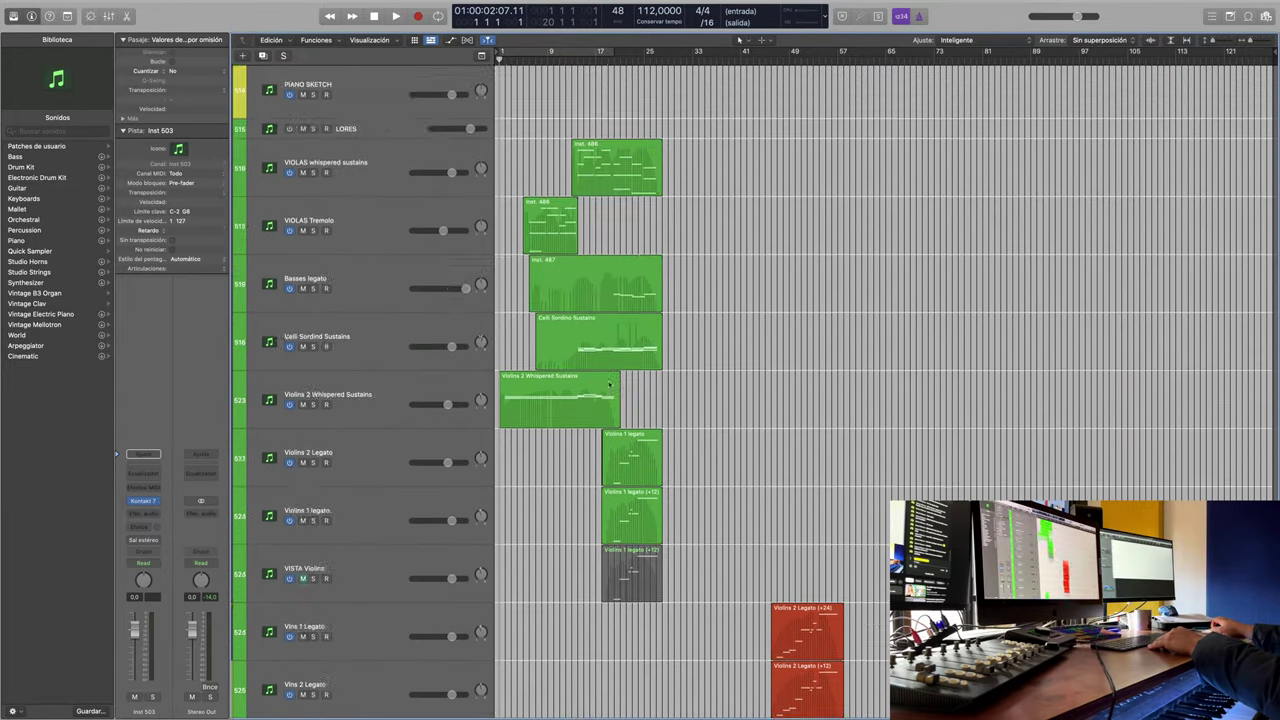
scroll(608, 387, "up", 4)
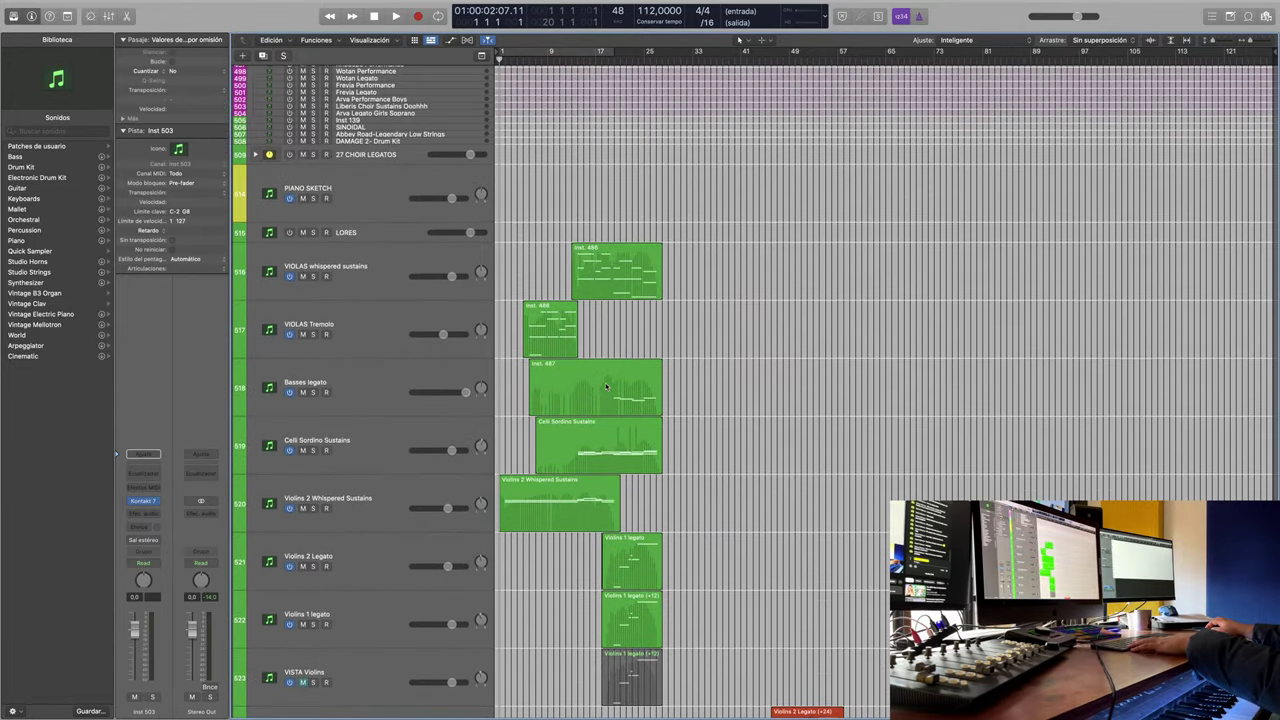
scroll(605, 386, "up", 5)
scroll(605, 386, "down", 4)
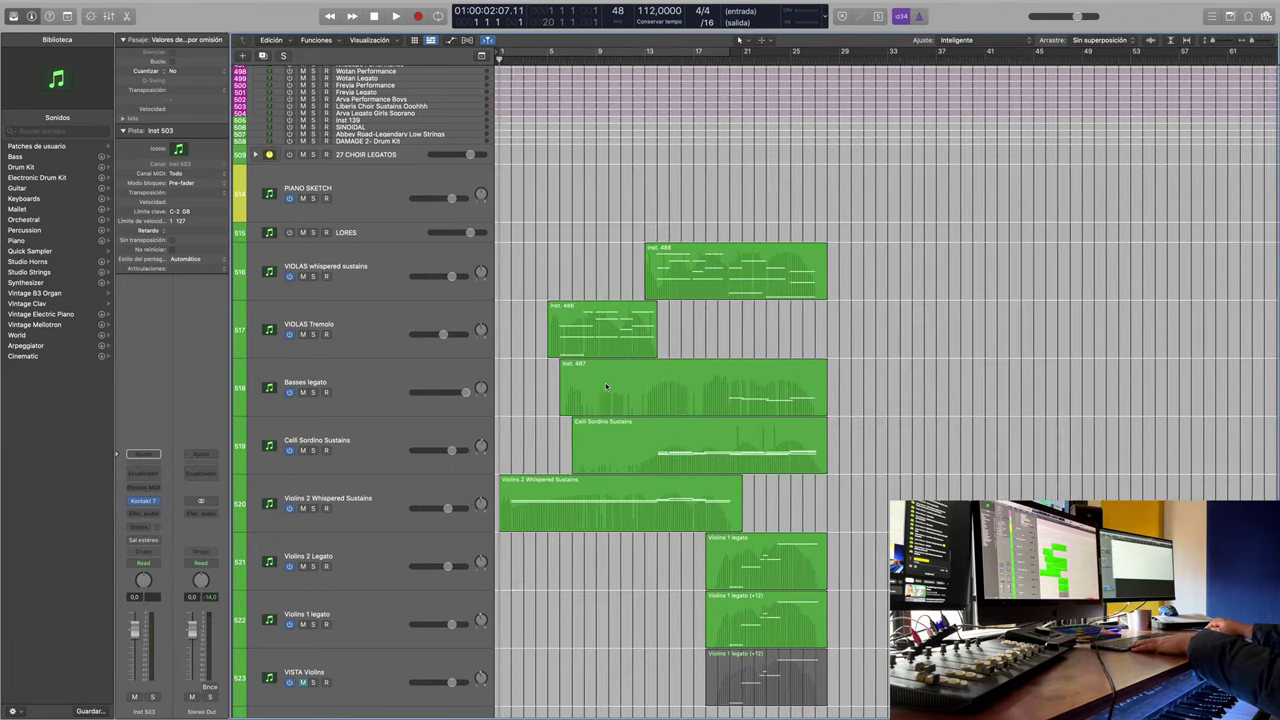
key("space")
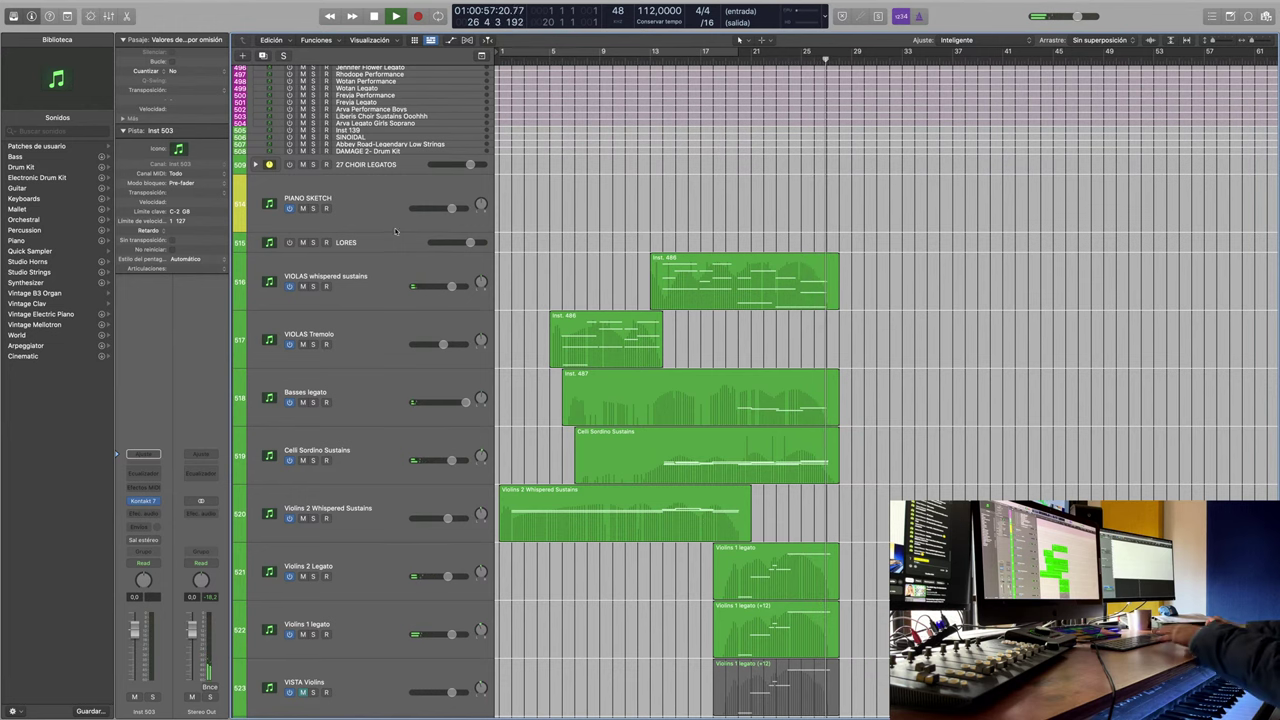
Step: Place the playhead at bar 46 and select the five red legato regions on the Vlns 1 Legato to Basses Legato tracks
scroll(711, 383, "down", 10)
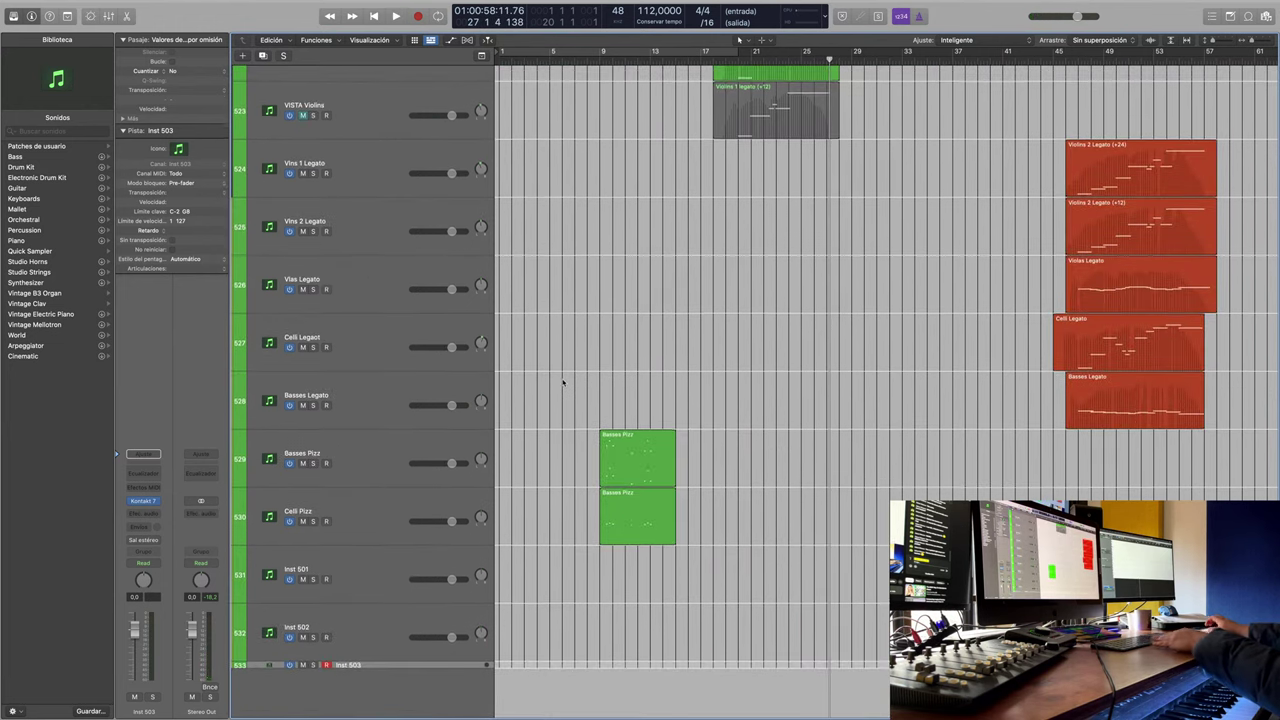
scroll(582, 369, "up", 5)
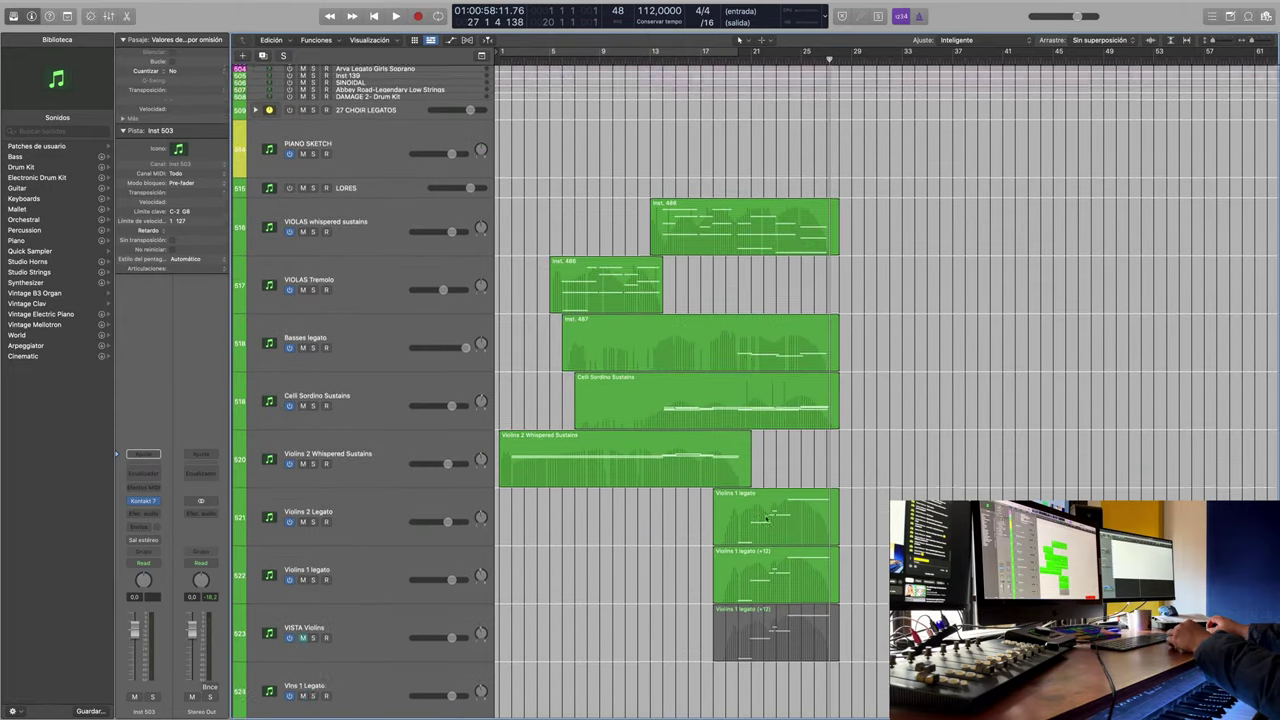
scroll(869, 491, "right", 3)
left_click(948, 66)
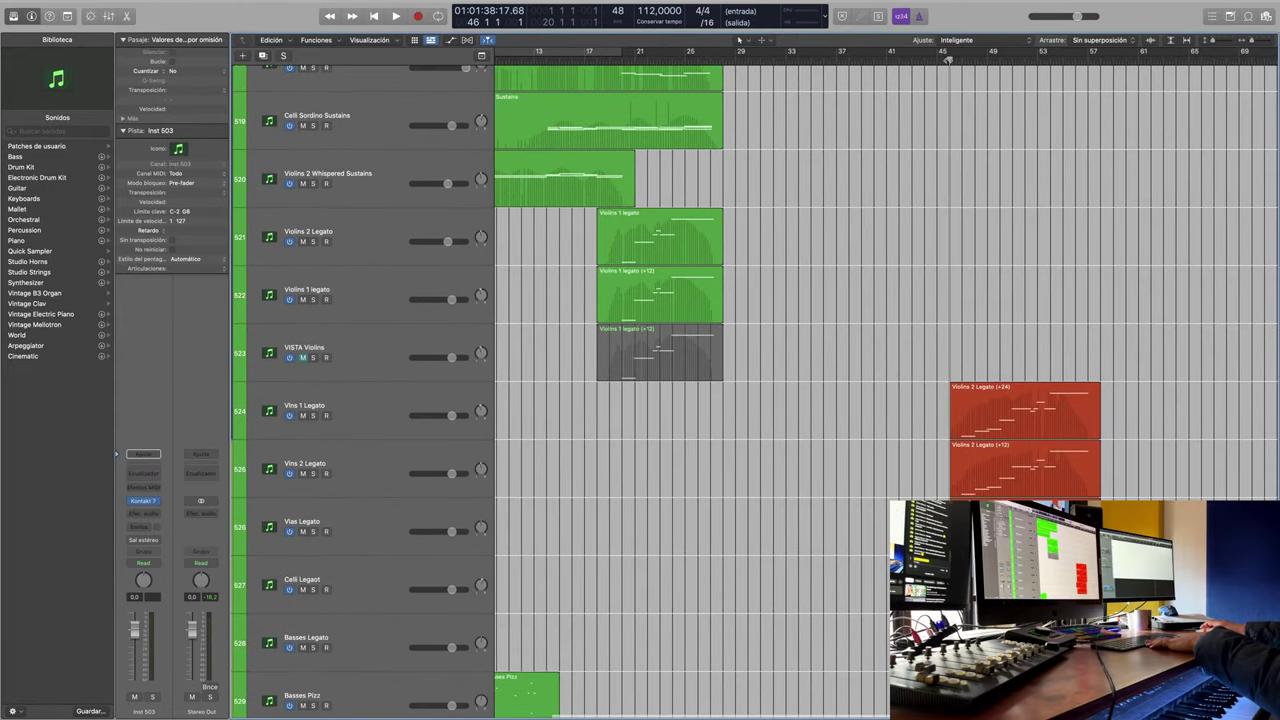
left_click_drag(1024, 337, 882, 636)
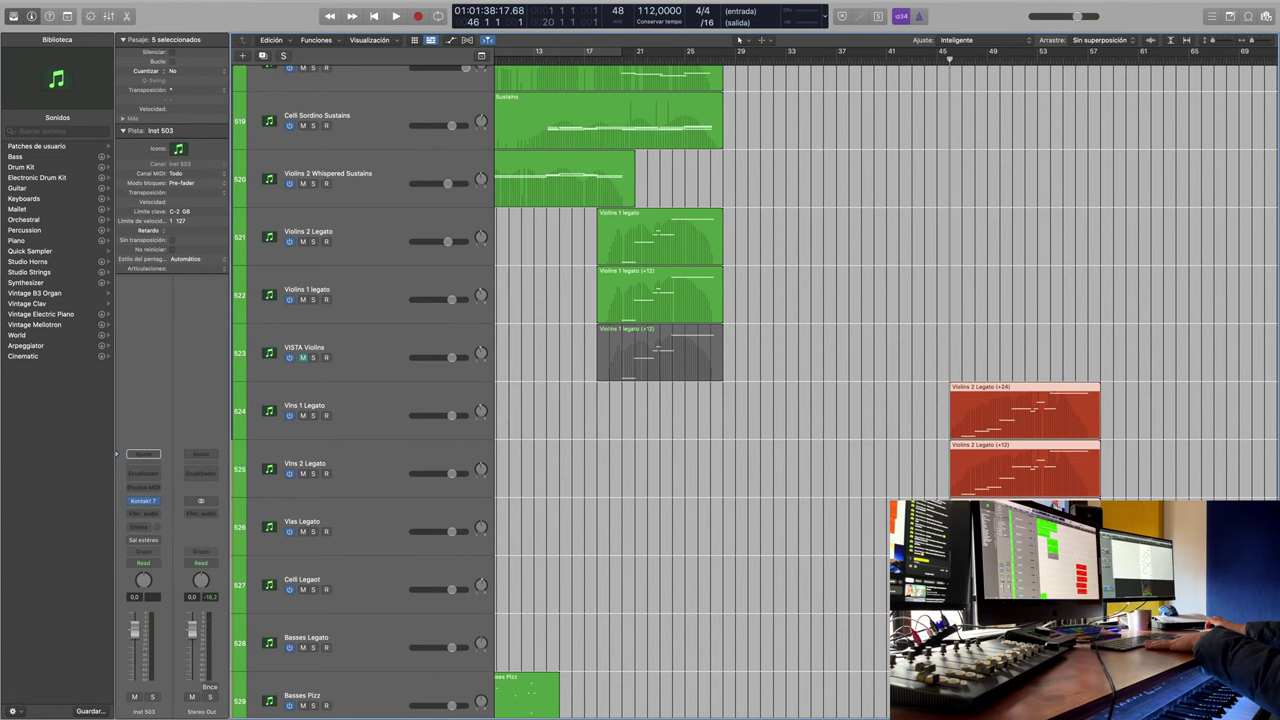
Step: Examine how the green string, pizzicato and red legato regions are laid out across the arrangement
scroll(788, 374, "left", 3)
scroll(700, 400, "up", 5)
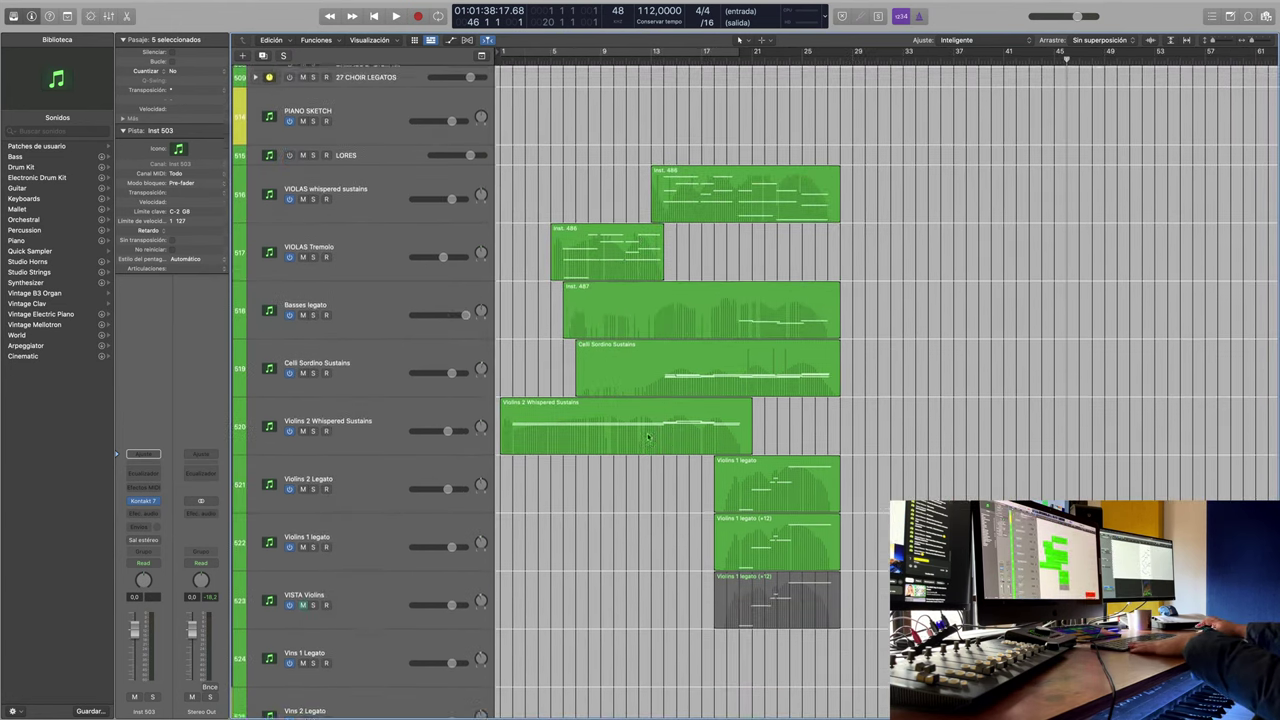
scroll(660, 440, "down", 3)
scroll(676, 450, "right", 5)
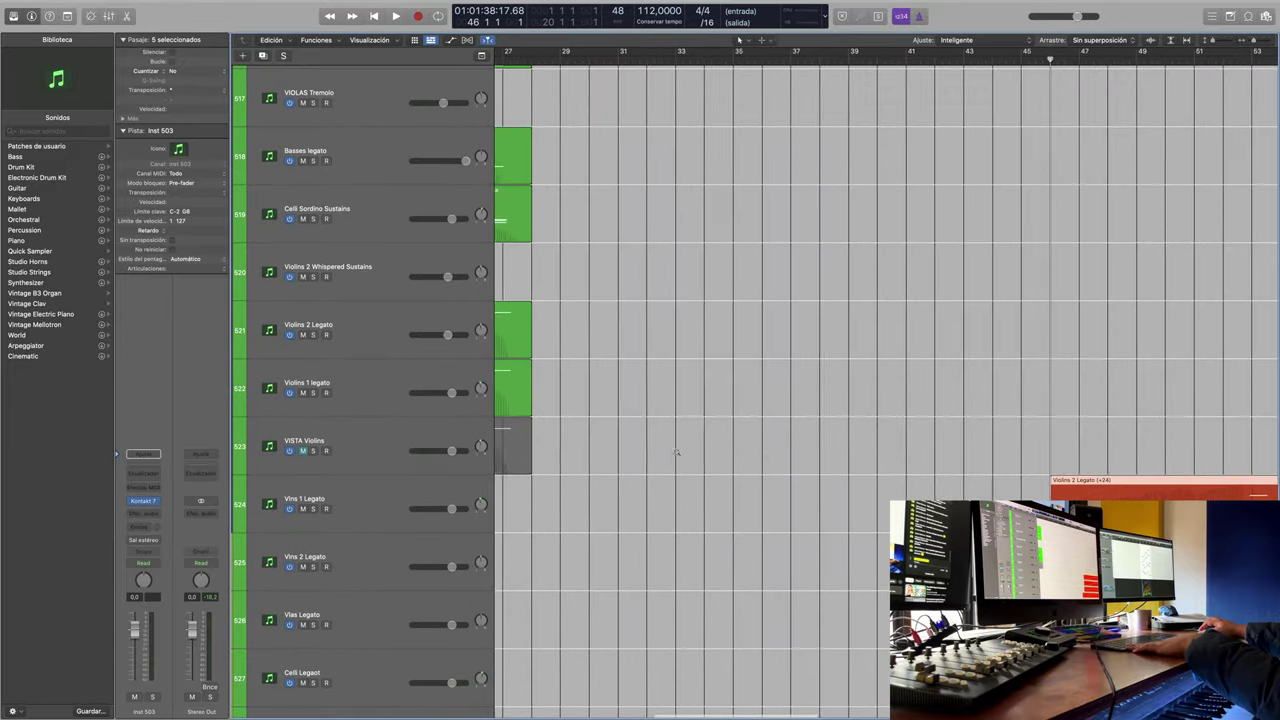
scroll(676, 453, "left", 5)
scroll(676, 453, "up", 1)
scroll(676, 453, "down", 3)
scroll(676, 455, "up", 3)
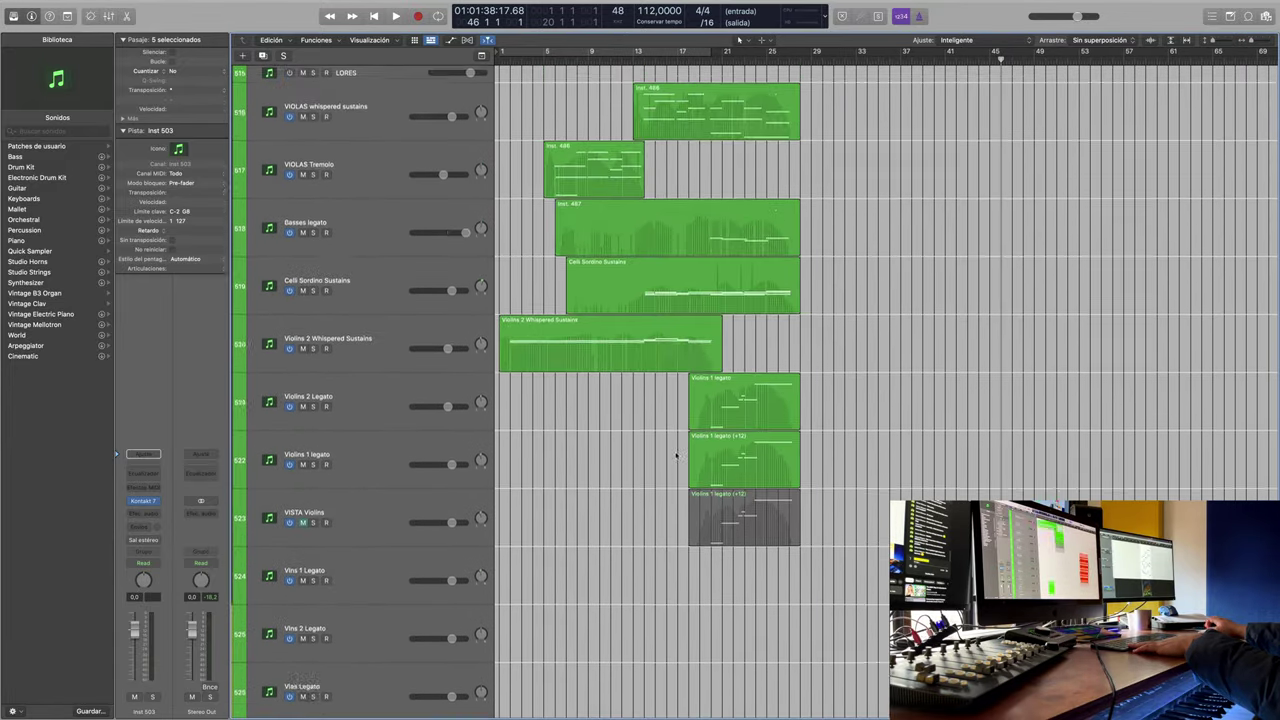
scroll(676, 455, "up", 6)
scroll(676, 455, "down", 6)
scroll(677, 456, "up", 4)
scroll(678, 458, "down", 2)
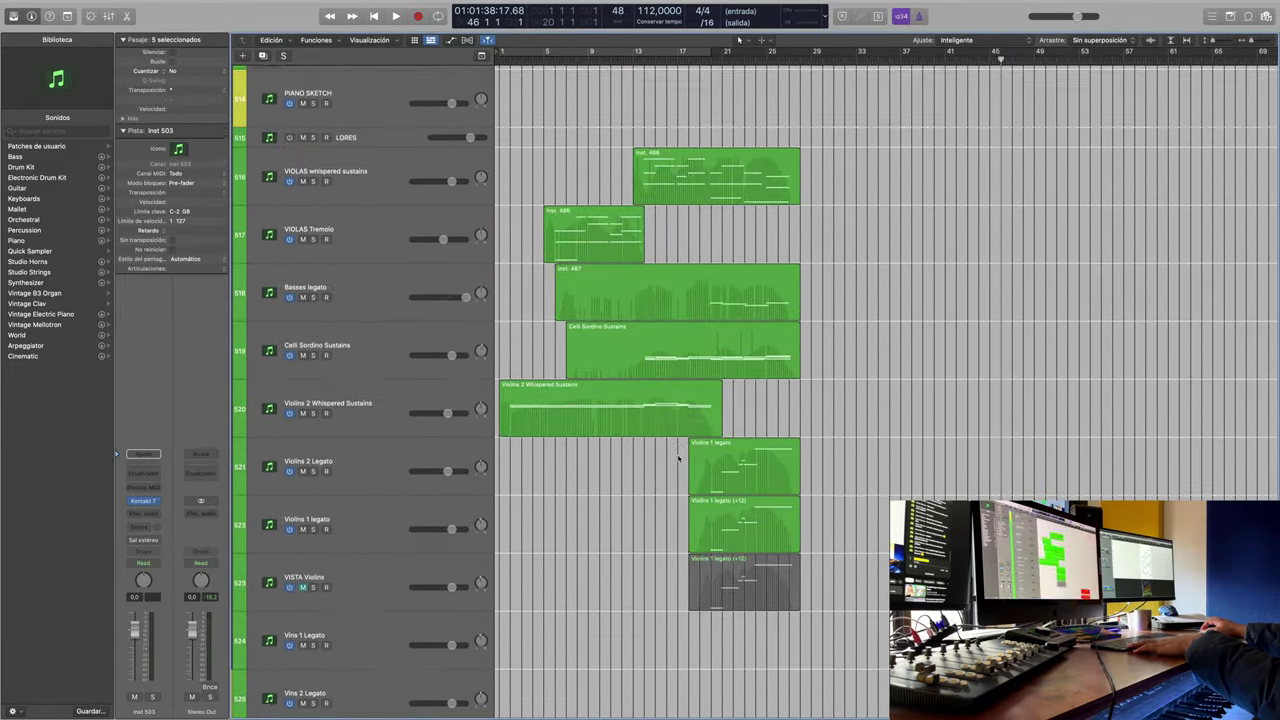
scroll(690, 456, "right", 3)
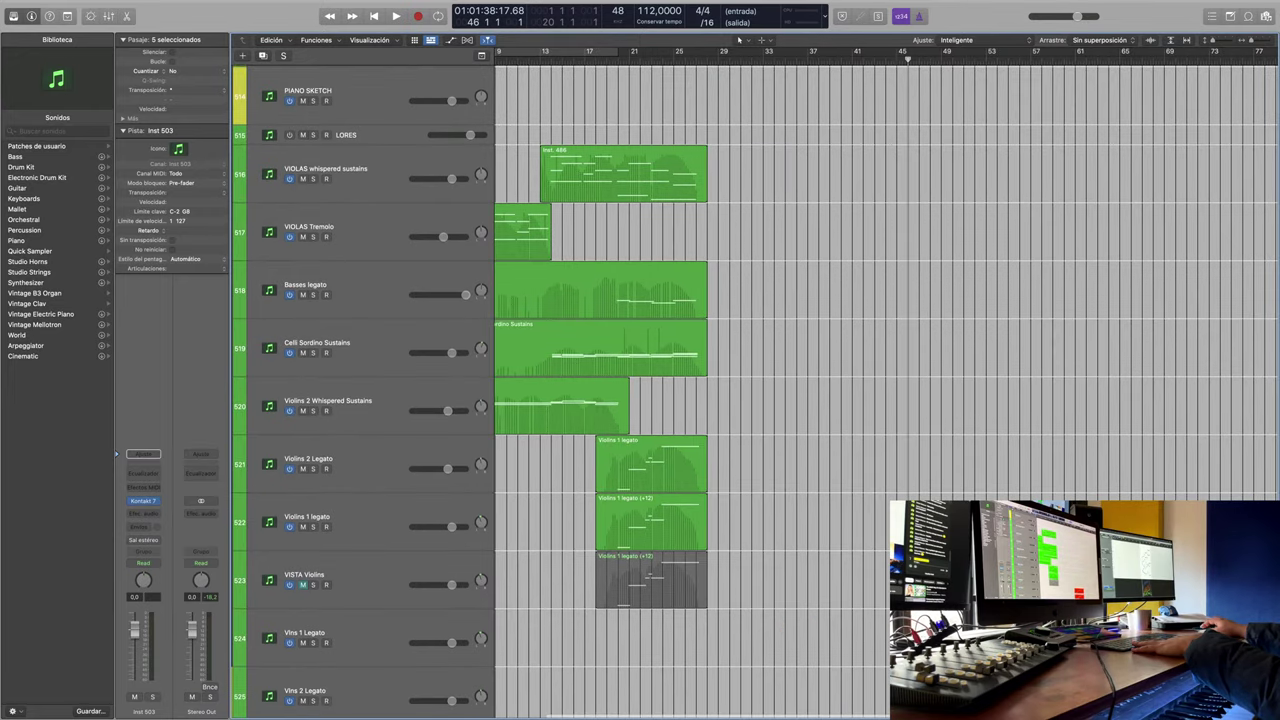
scroll(715, 369, "left", 3)
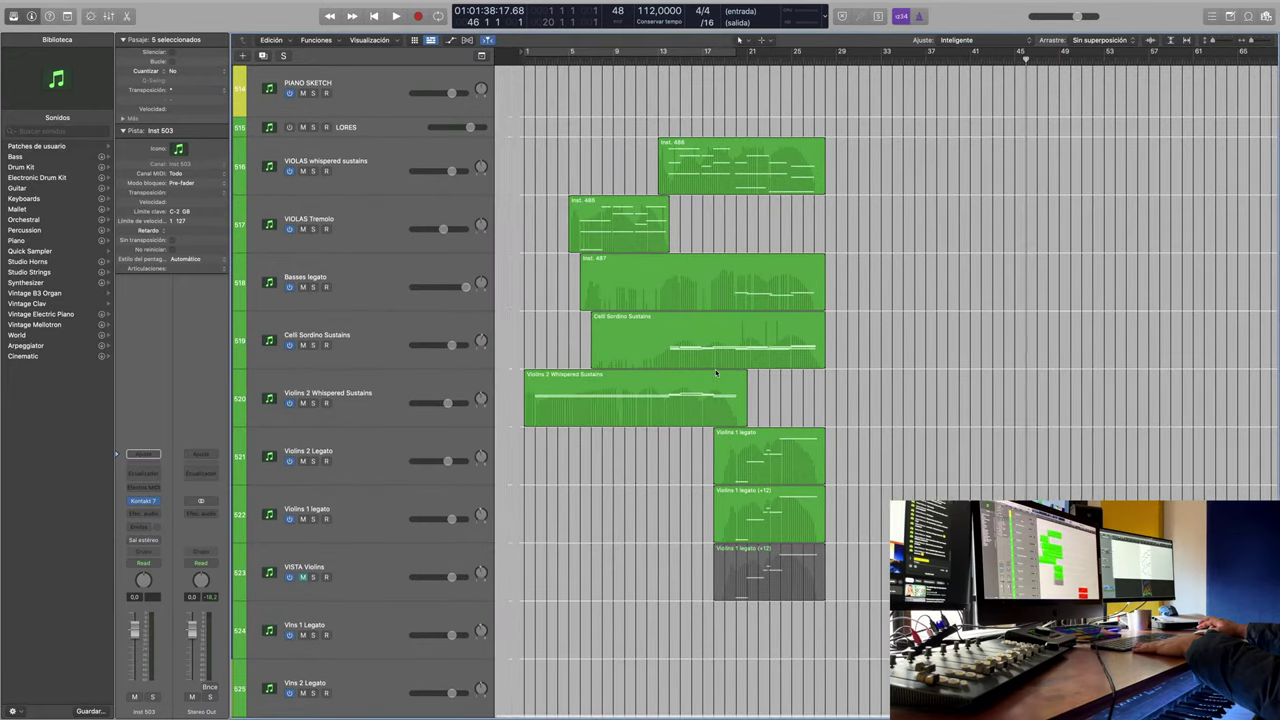
scroll(730, 380, "down", 8)
scroll(737, 393, "up", 15)
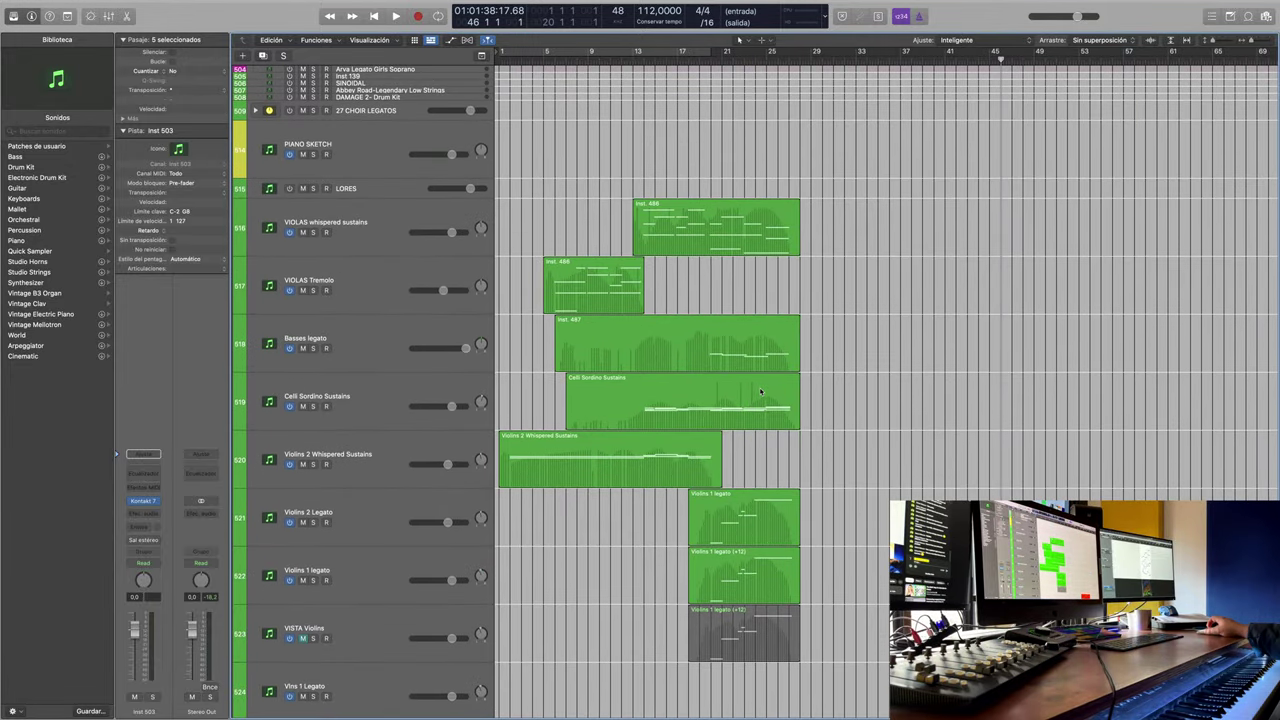
scroll(740, 380, "down", 1)
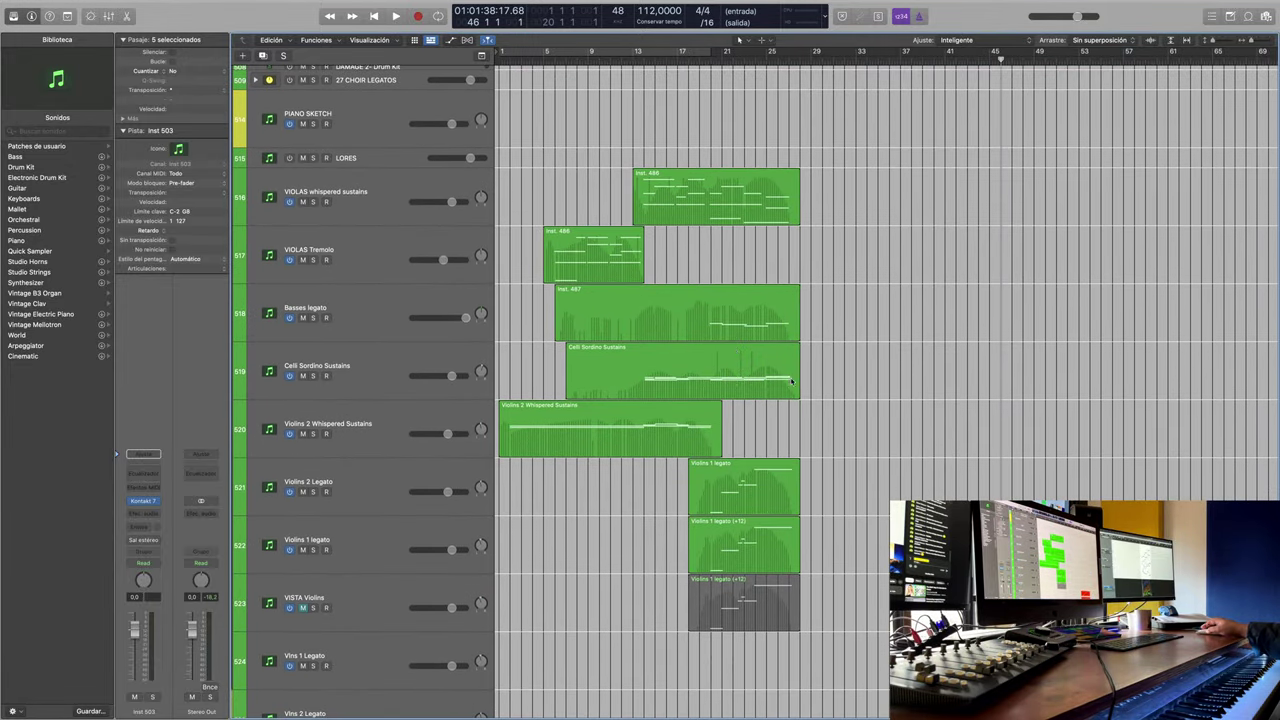
scroll(791, 381, "right", 3)
scroll(790, 395, "down", 14)
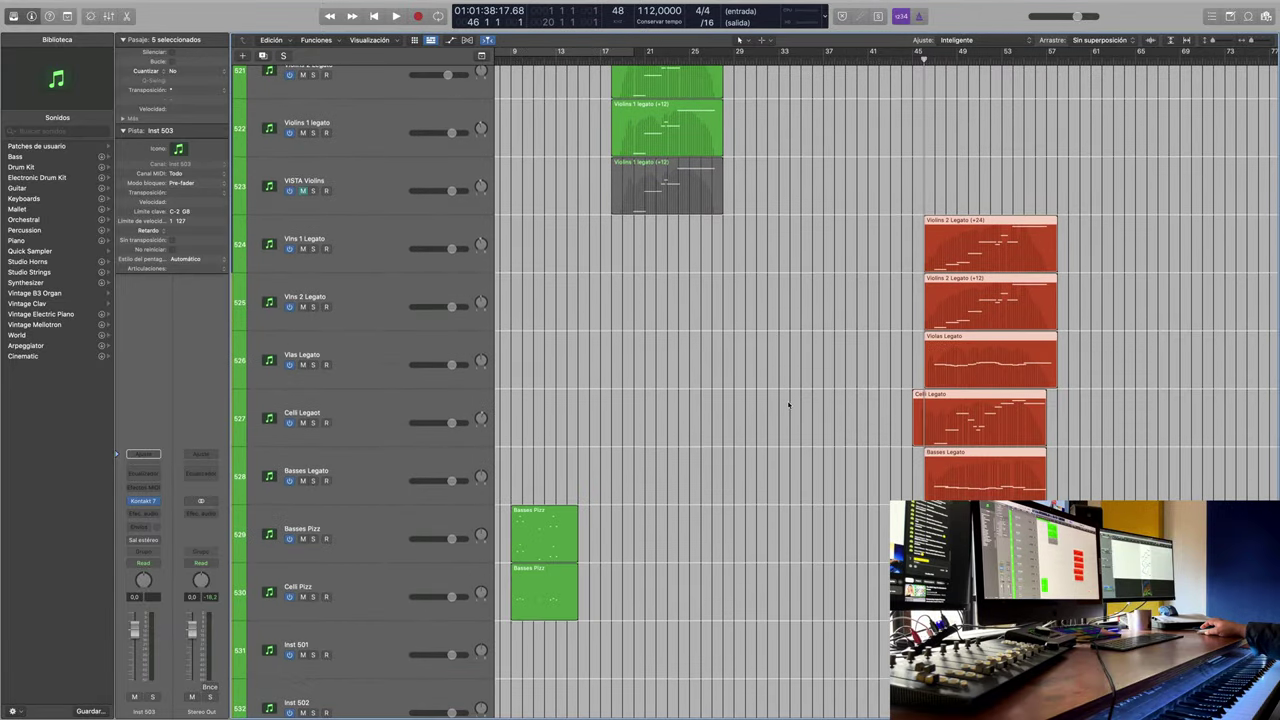
scroll(788, 405, "down", 1)
scroll(900, 400, "right", 2)
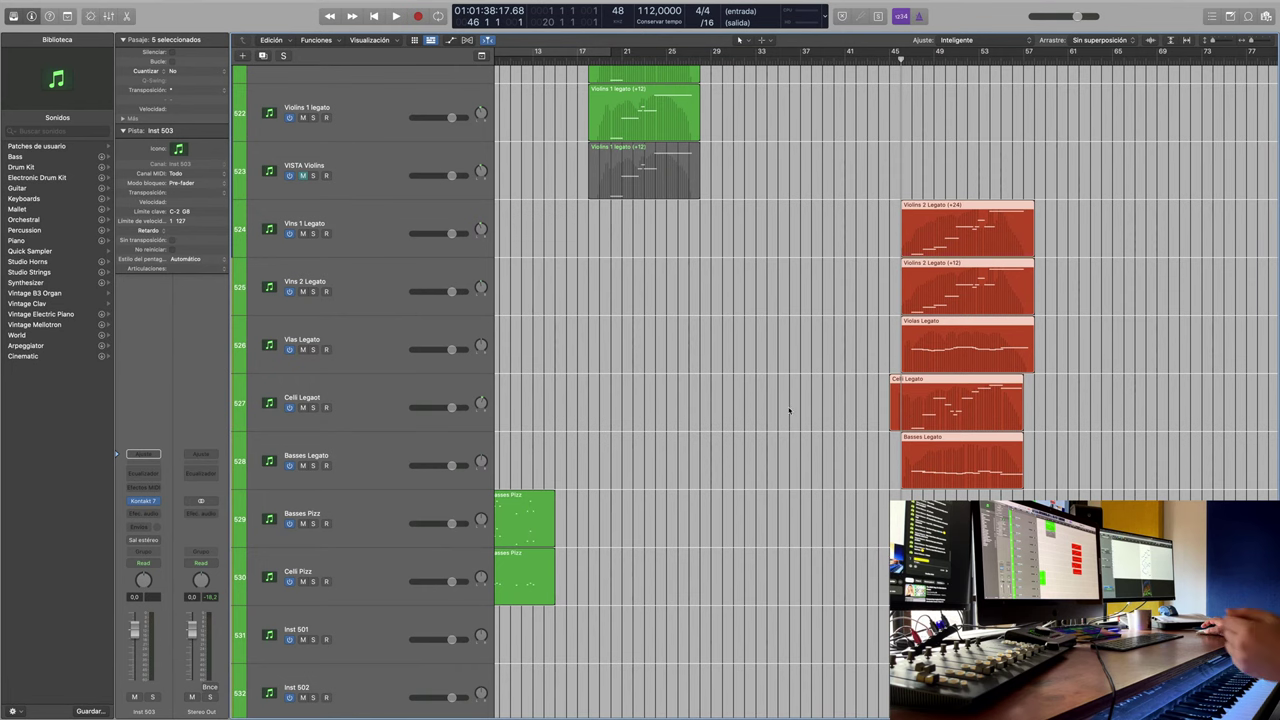
scroll(760, 397, "left", 8)
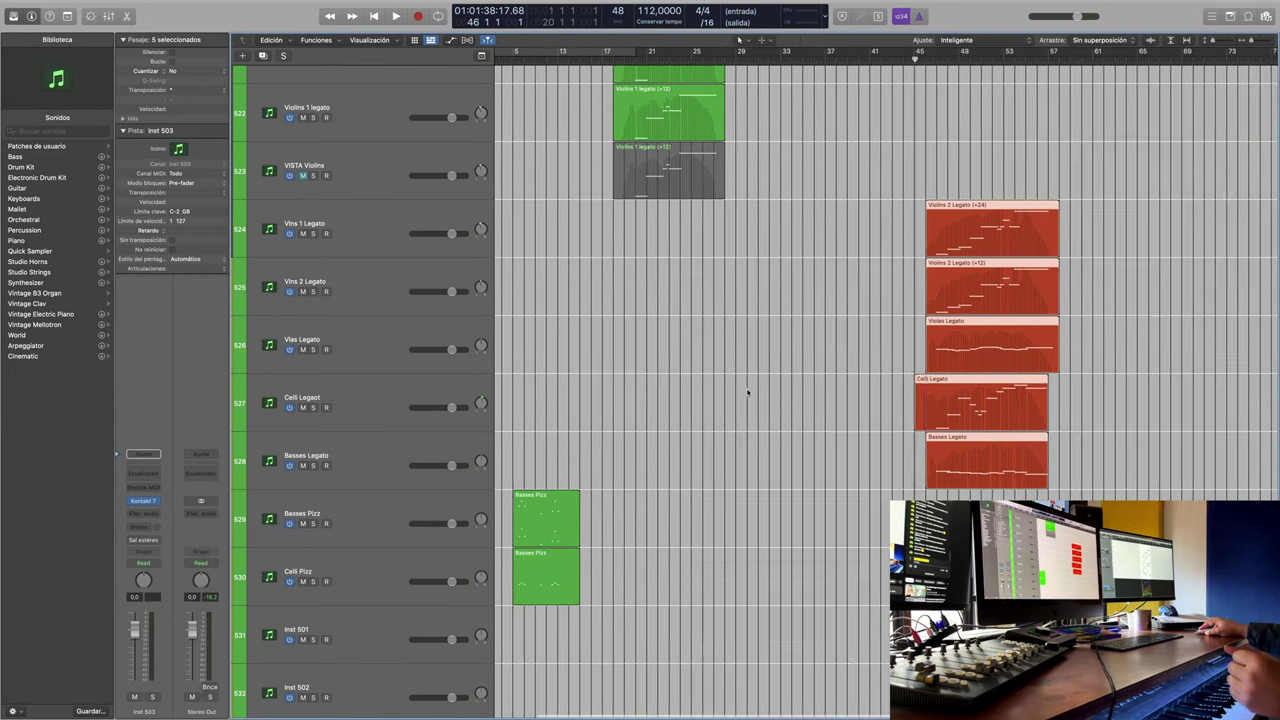
scroll(714, 400, "up", 10)
scroll(714, 402, "up", 5)
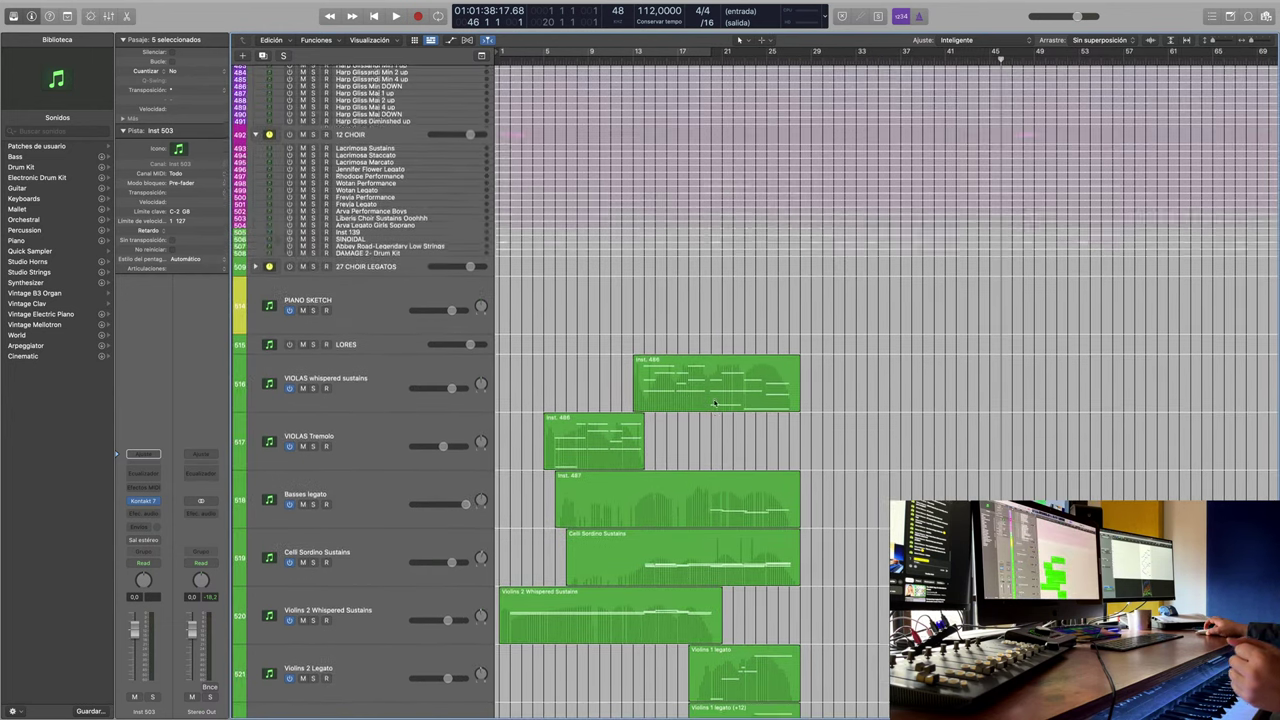
Step: Examine the green string regions from VIOLAS whispered sustains down to VISTA Violins and the pizzicato regions below them
scroll(756, 463, "down", 4)
scroll(756, 463, "down", 1)
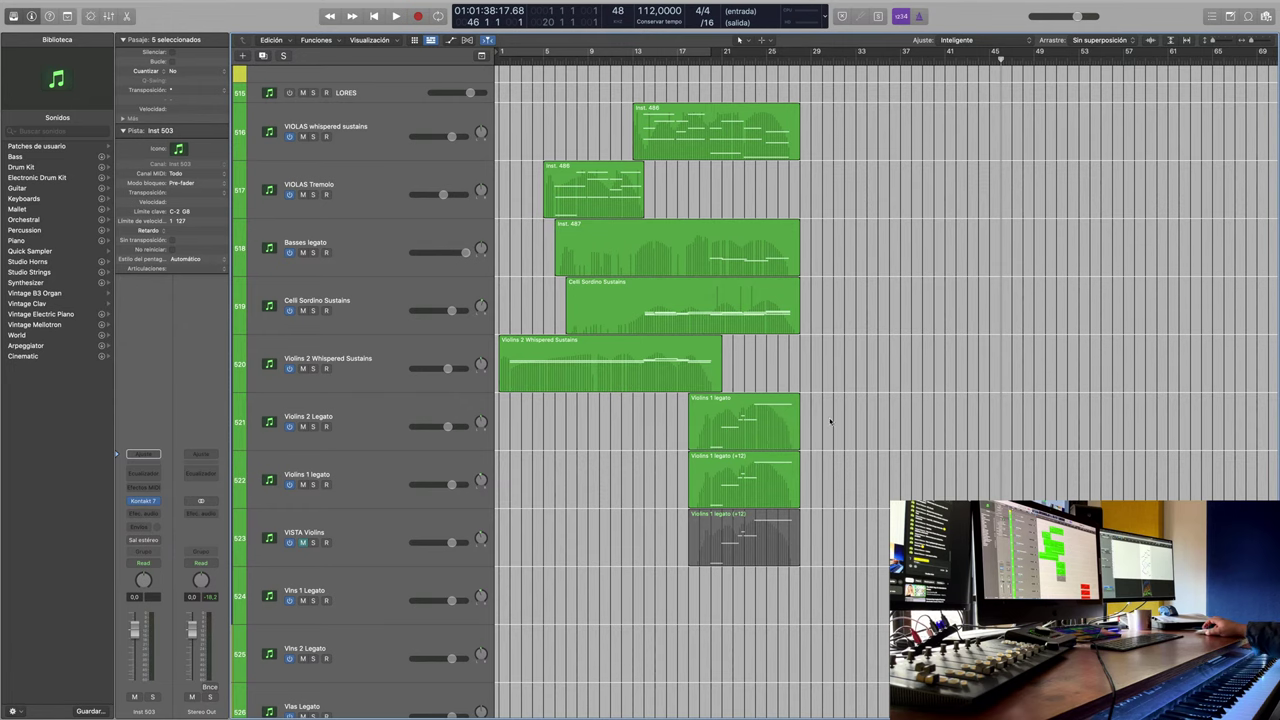
scroll(832, 422, "up", 2)
scroll(834, 423, "down", 7)
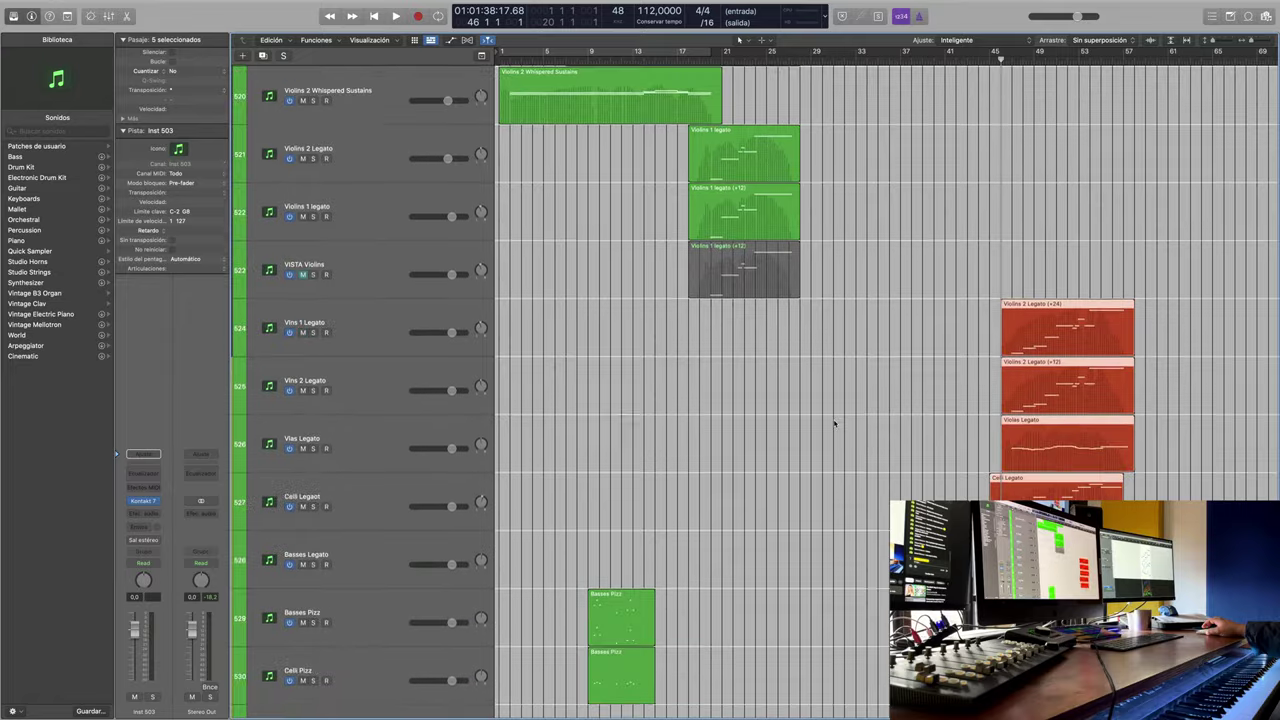
scroll(834, 423, "down", 1)
scroll(834, 423, "up", 10)
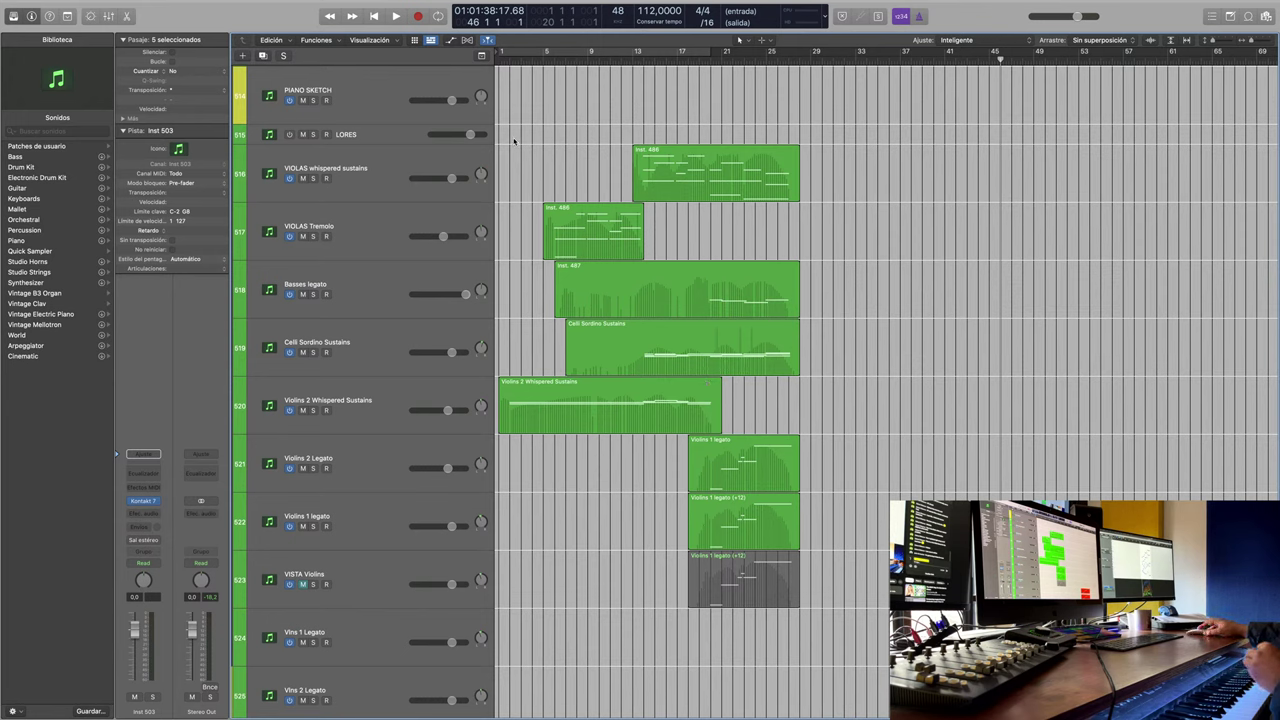
scroll(629, 305, "down", 5)
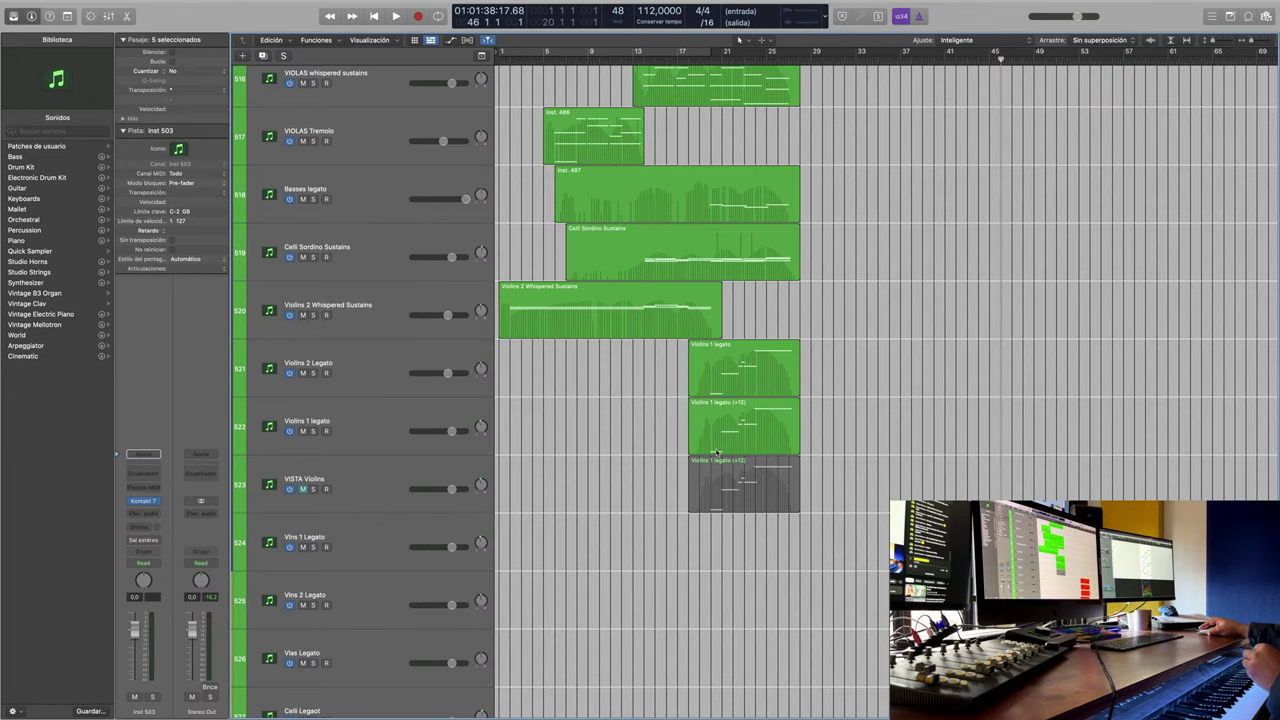
scroll(718, 453, "up", 5)
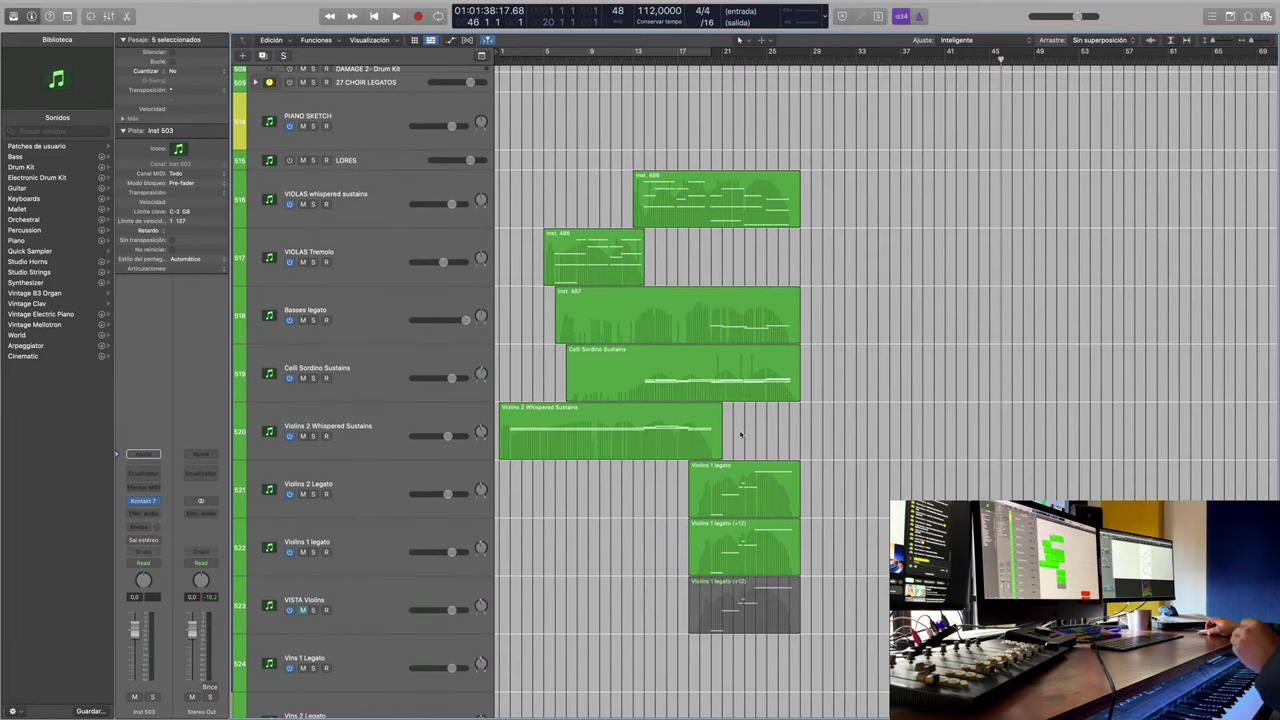
scroll(737, 436, "down", 1)
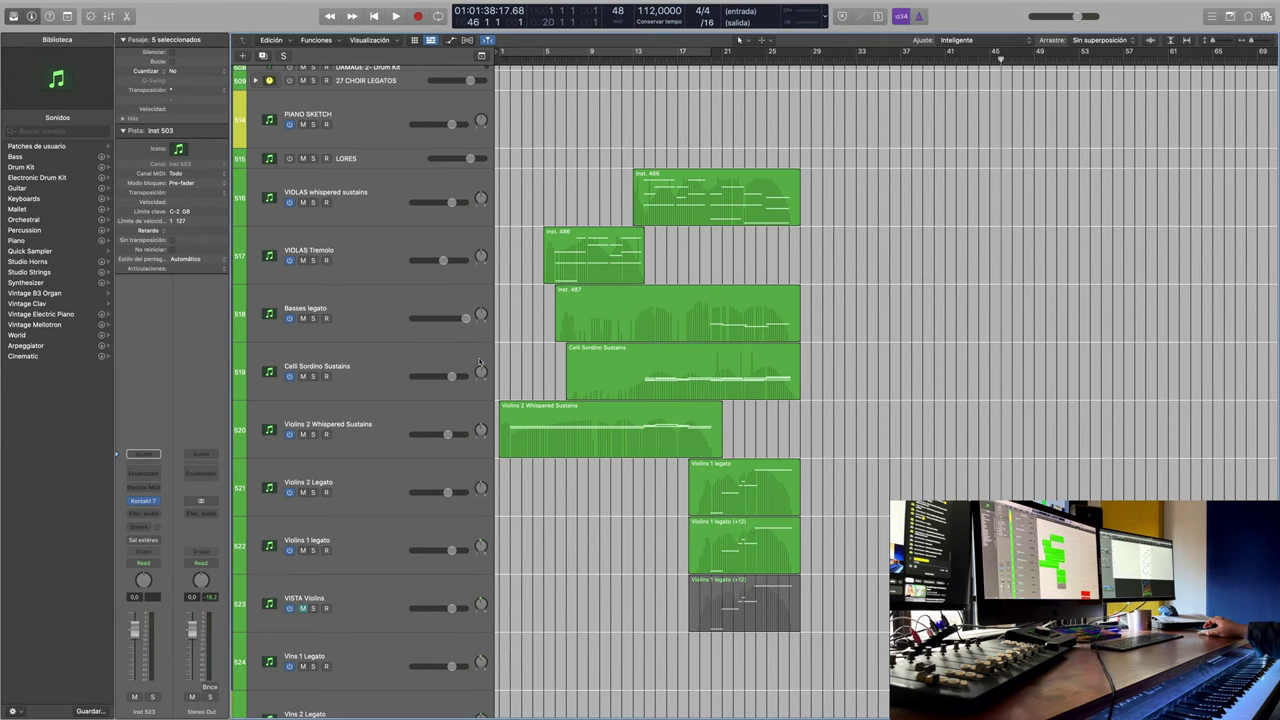
Step: Compare the red legato regions around bars 45 to 57 with the green string regions in the first 27 bars
scroll(921, 286, "down", 4)
scroll(921, 286, "down", 5)
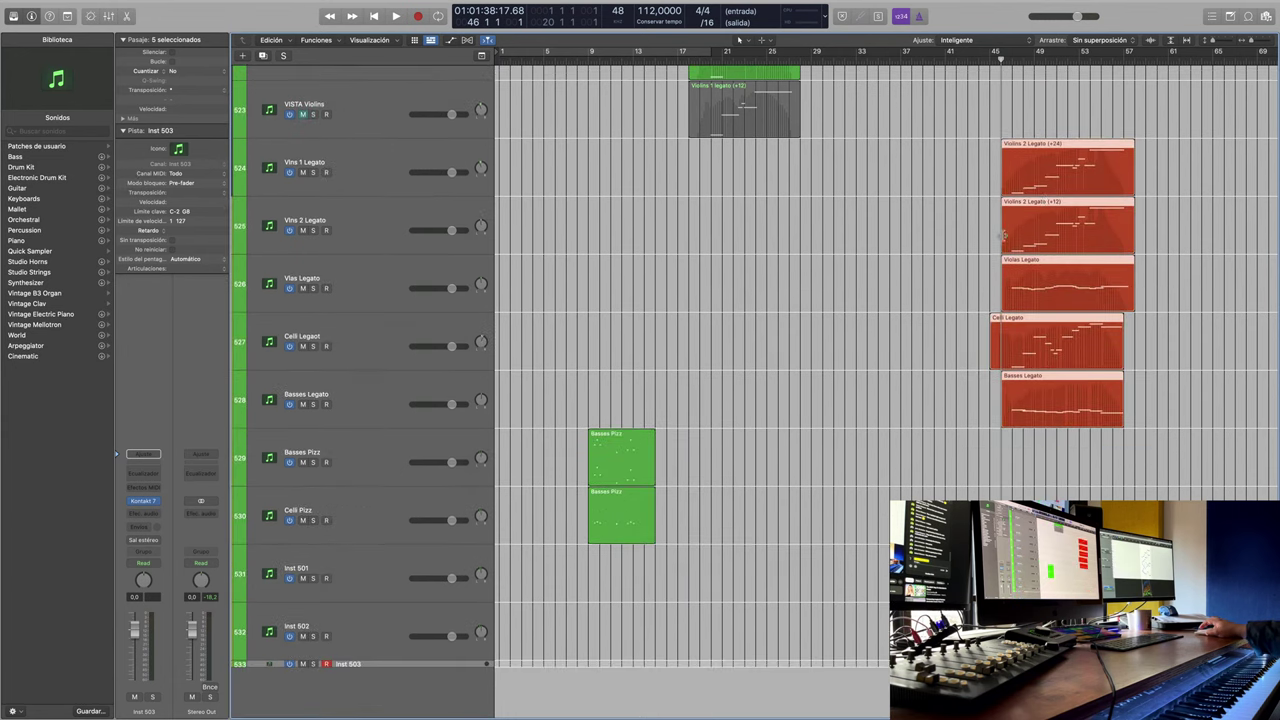
scroll(1000, 120, "right", 2)
scroll(997, 127, "left", 2)
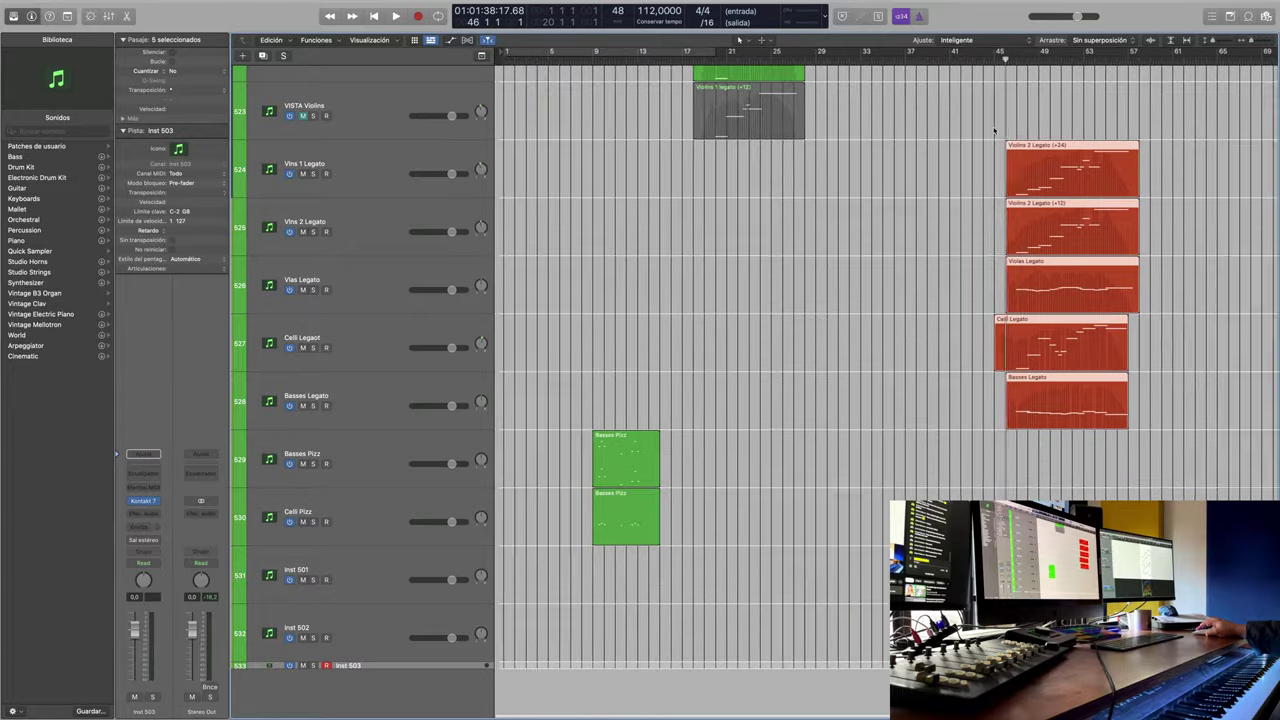
scroll(995, 132, "up", 5)
scroll(996, 145, "down", 4)
scroll(997, 153, "down", 2)
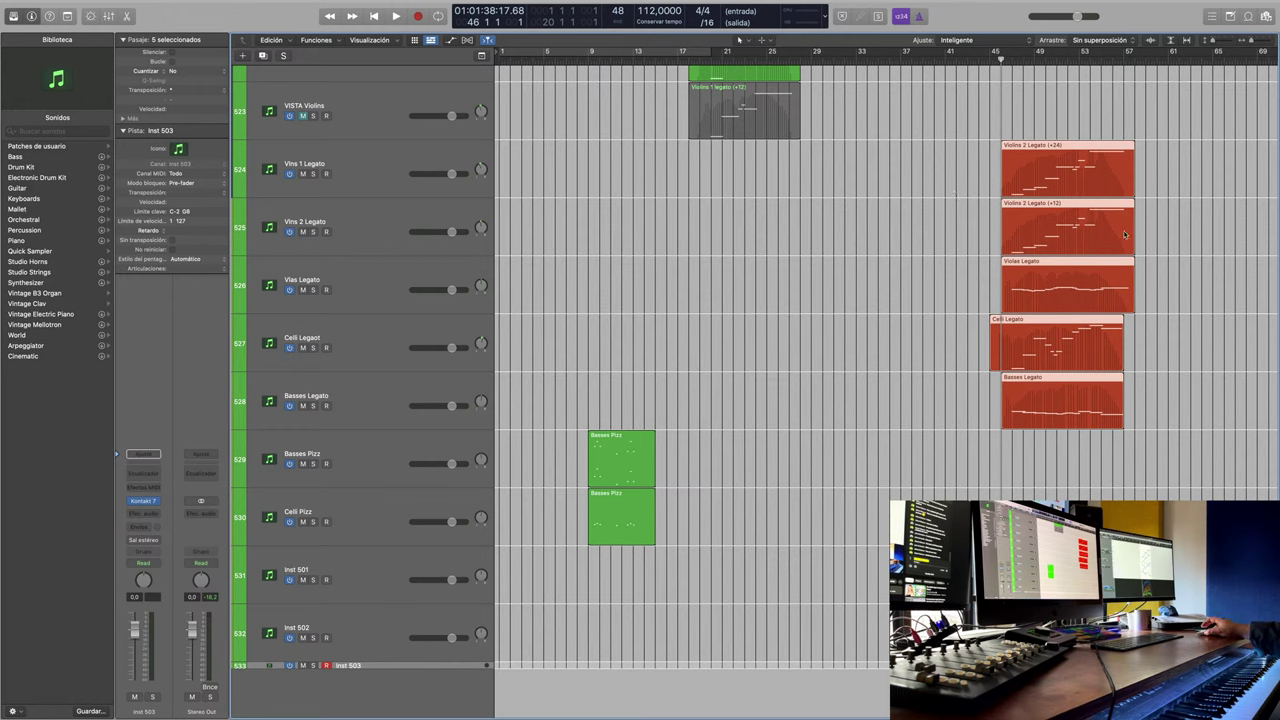
scroll(722, 335, "up", 10)
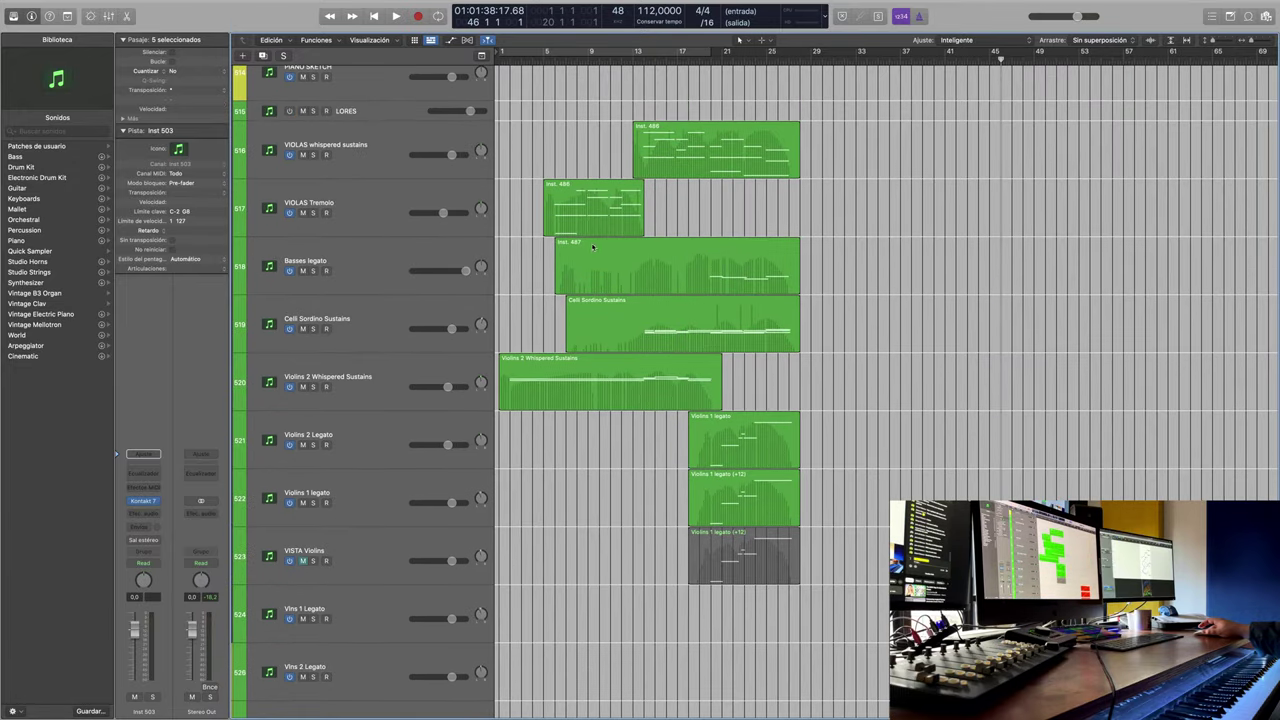
scroll(676, 370, "down", 10)
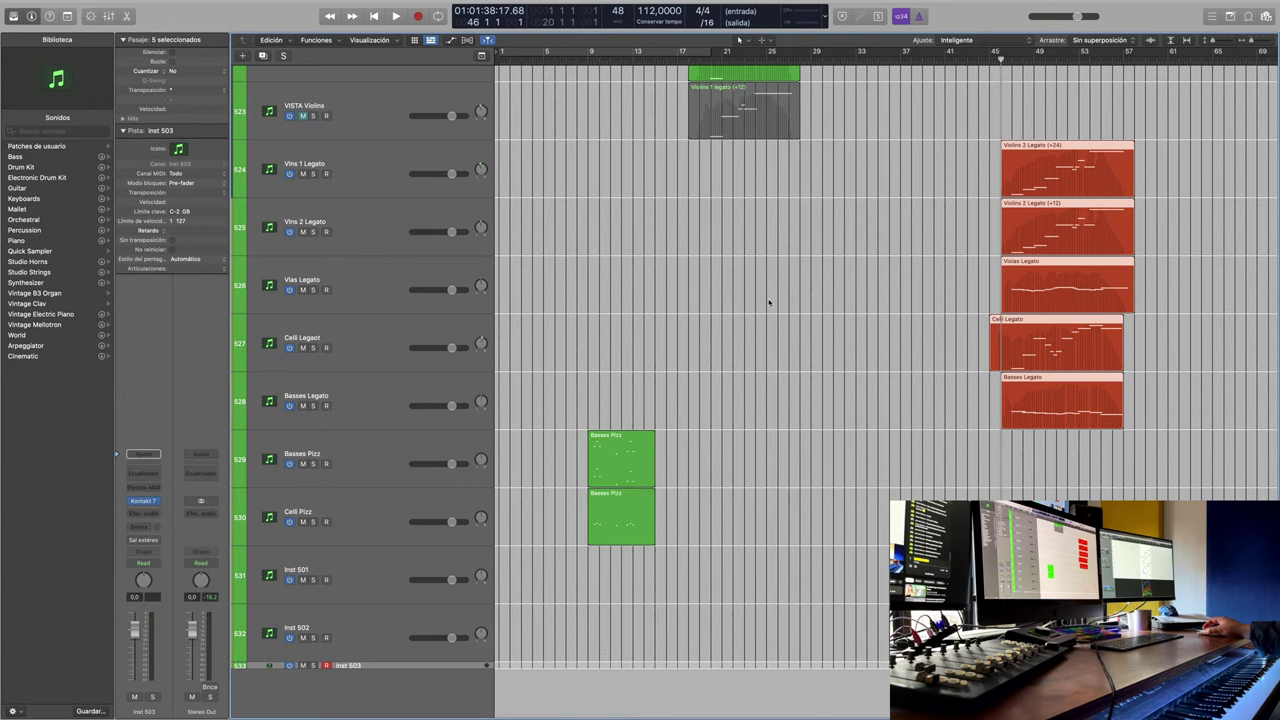
Step: Select the five red legato regions on the Vlns 1 Legato to Basses Legato tracks again
scroll(980, 246, "right", 5)
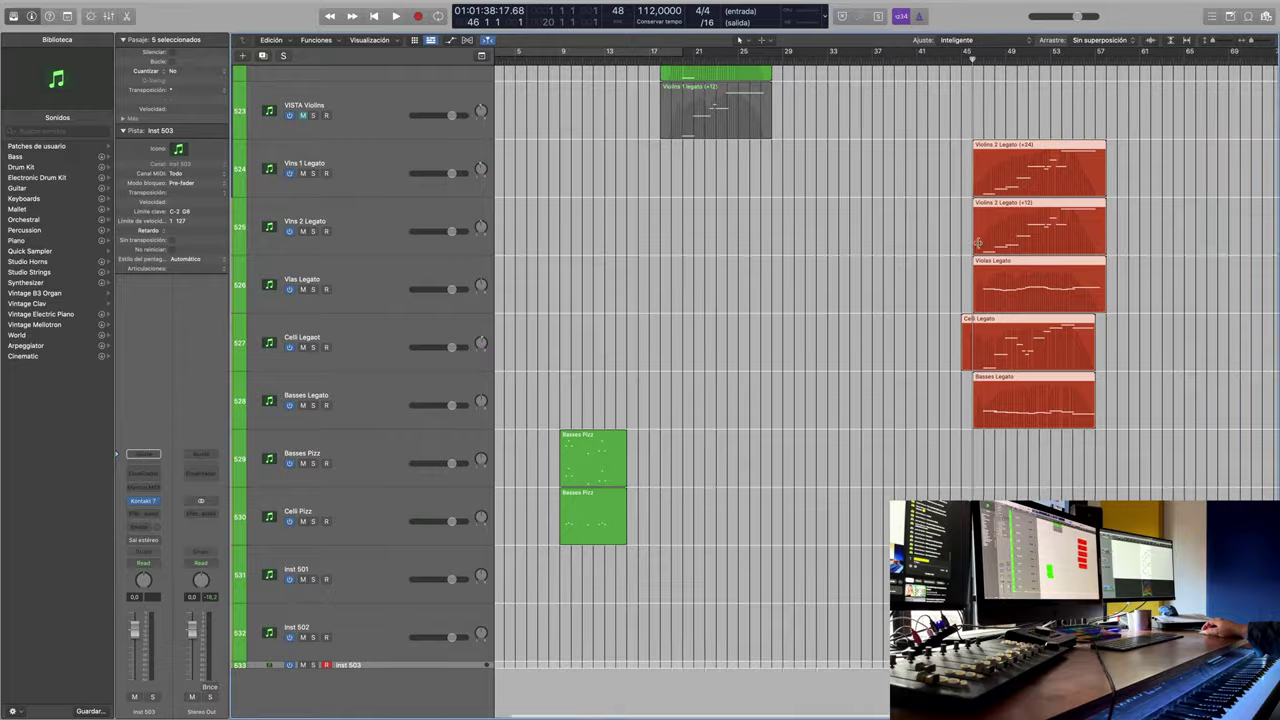
scroll(978, 246, "right", 6)
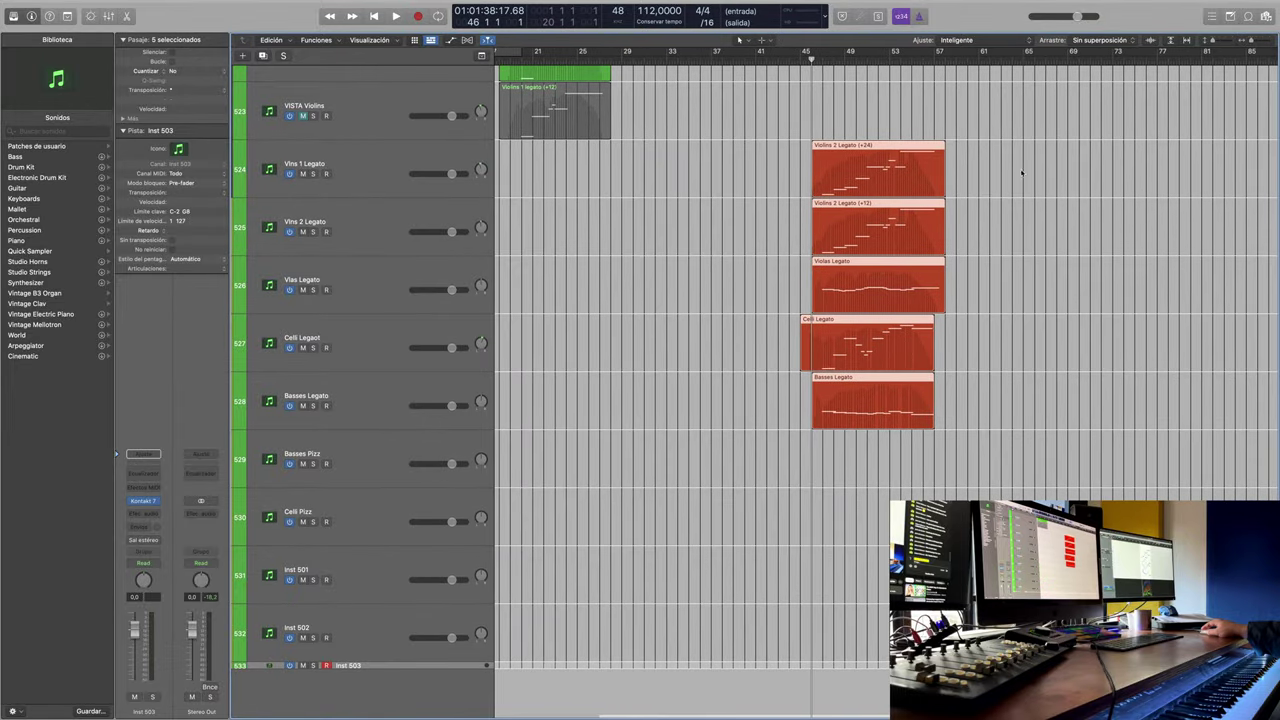
left_click_drag(993, 143, 800, 380)
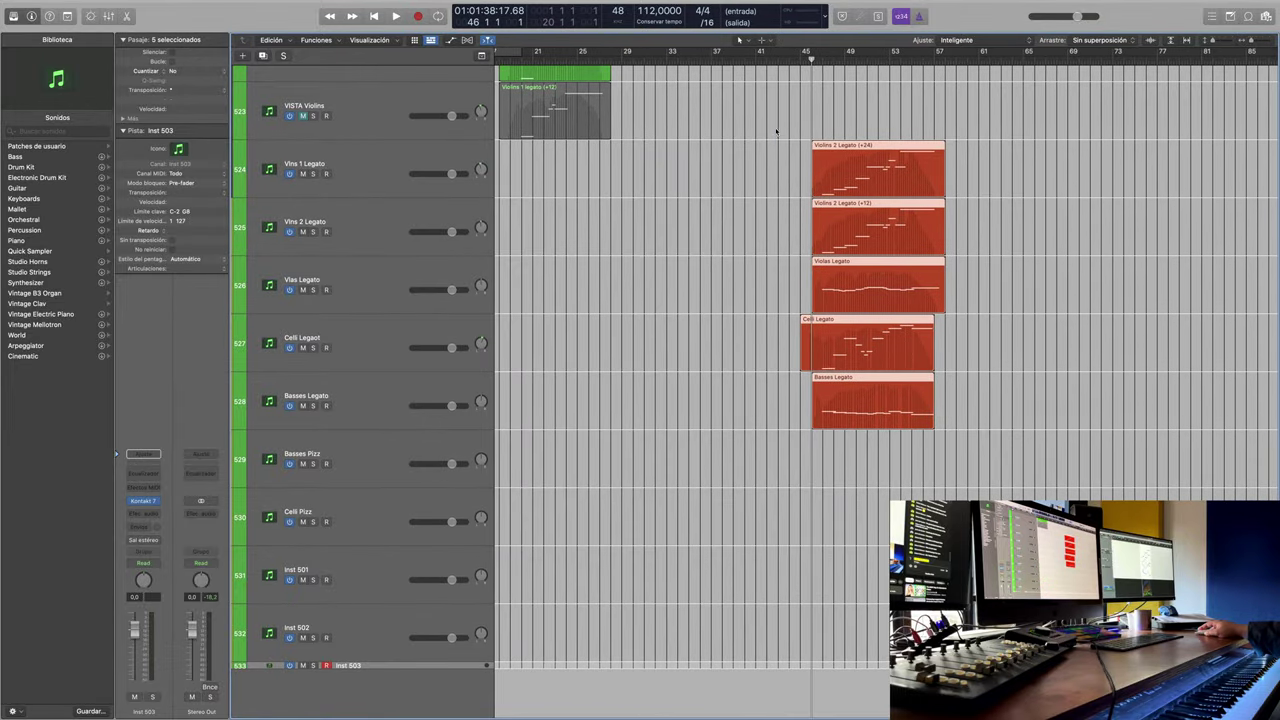
left_click_drag(776, 130, 915, 480)
scroll(900, 460, "up", 2)
scroll(881, 443, "left", 10)
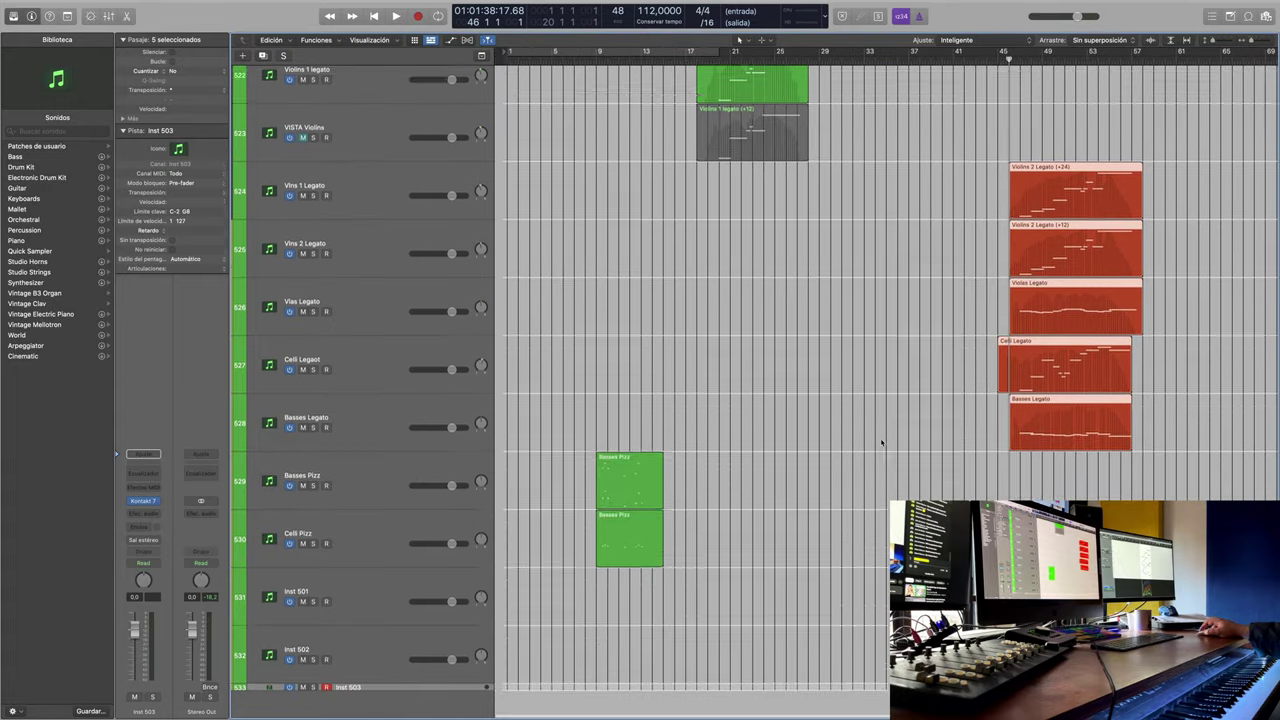
scroll(881, 443, "up", 5)
scroll(881, 443, "down", 6)
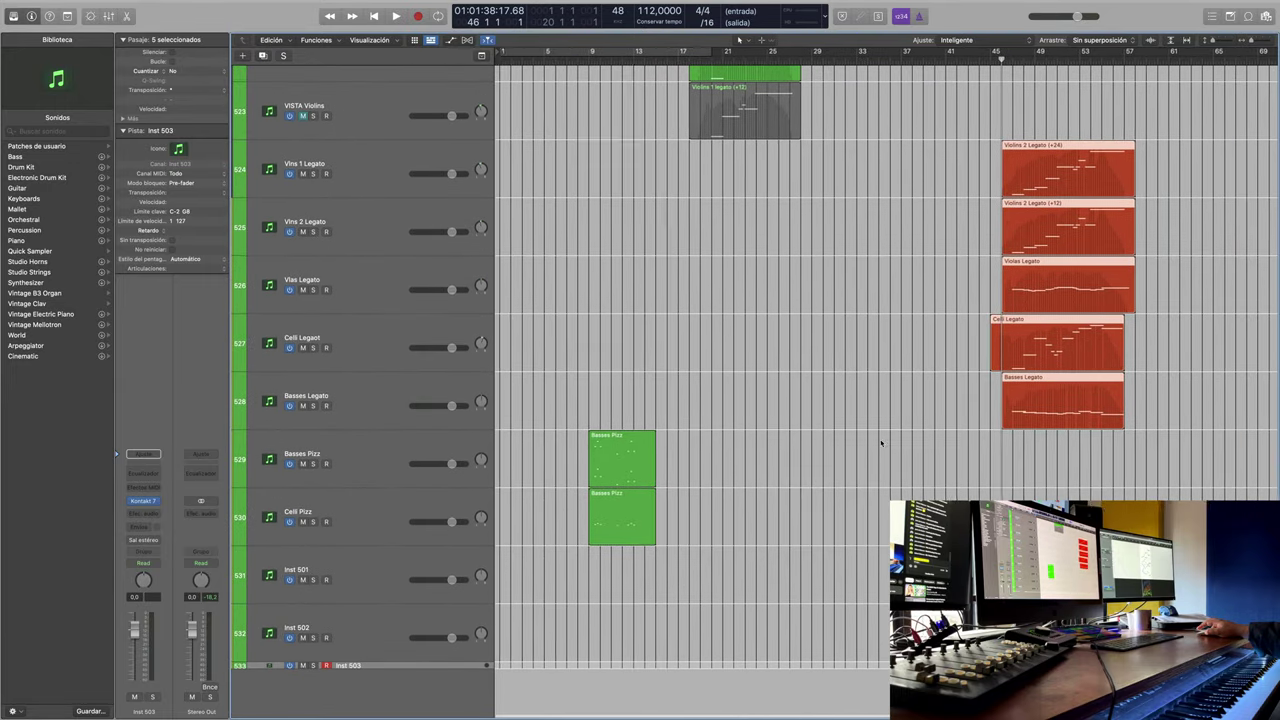
scroll(881, 443, "right", 1)
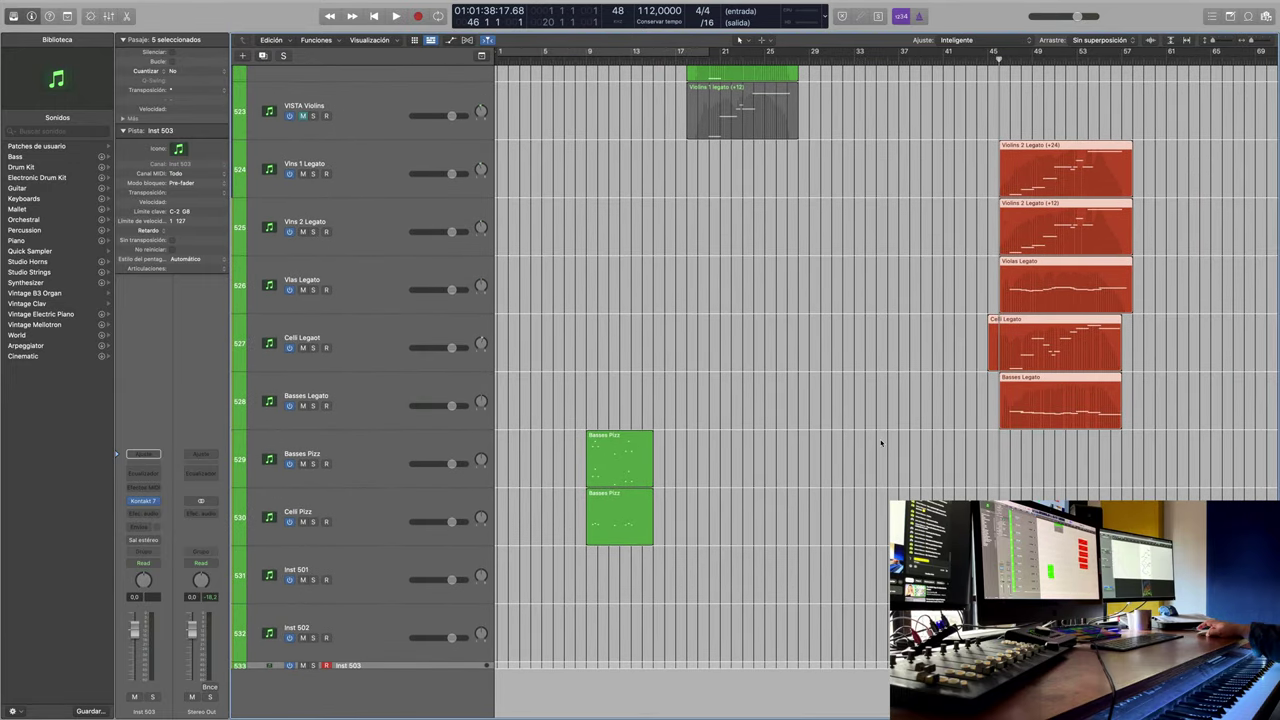